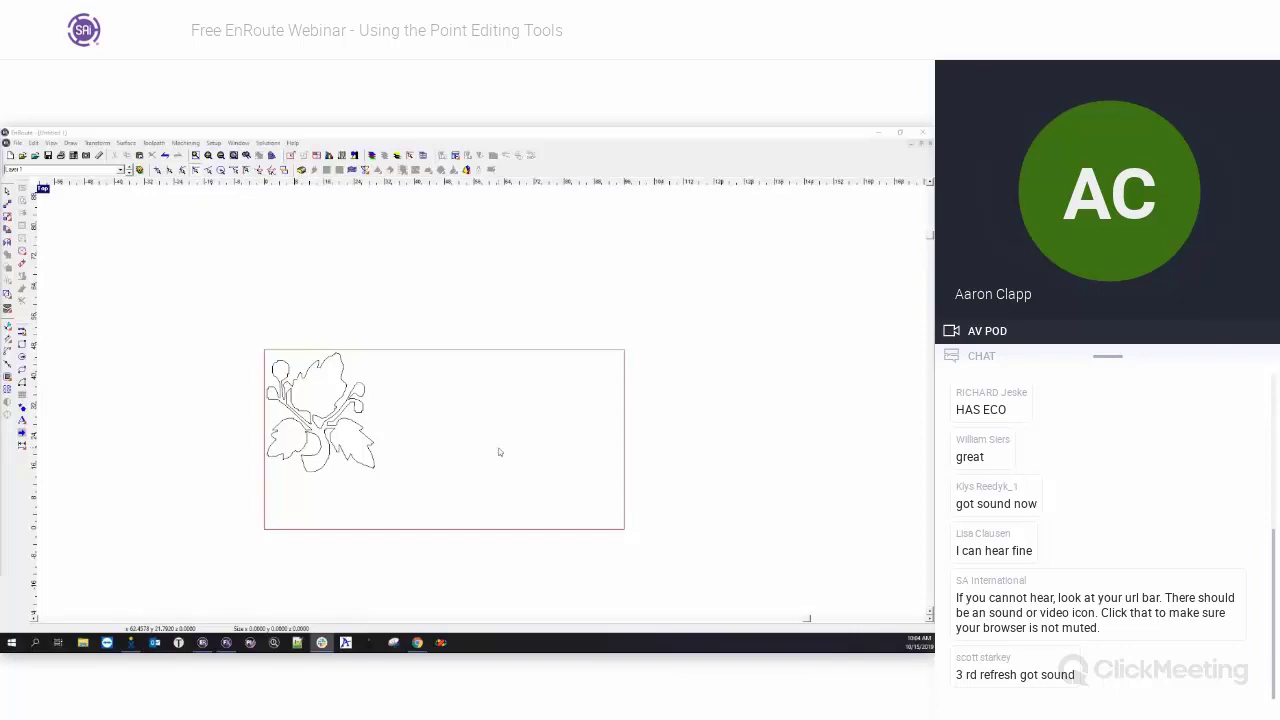
- Turn on all layers to display all three versions of the leaf-and-berry design on the plate
left_click(140, 170)
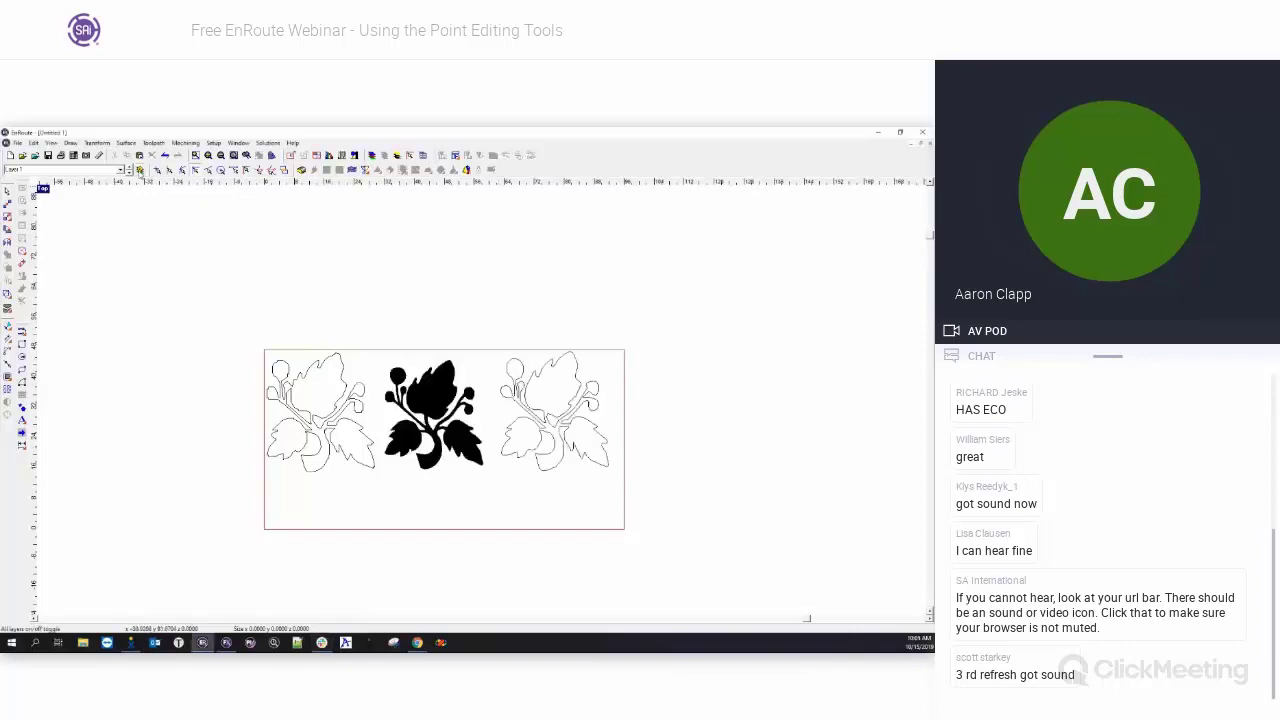
scroll(452, 398, "up", 1)
scroll(518, 544, "up", 1)
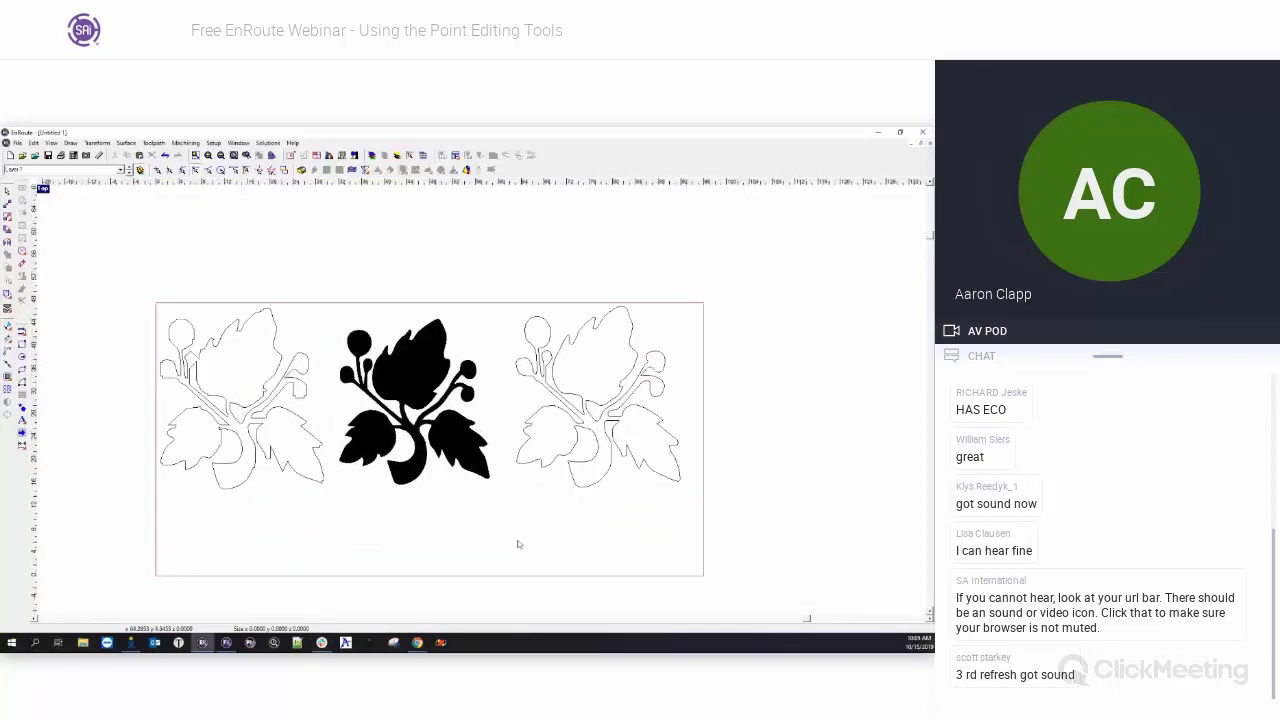
scroll(455, 440, "up", 2)
- Select the black bitmap, the rough left tracing and the smoother right tracing in turn to compare them, leaving nothing selected
left_click(403, 358)
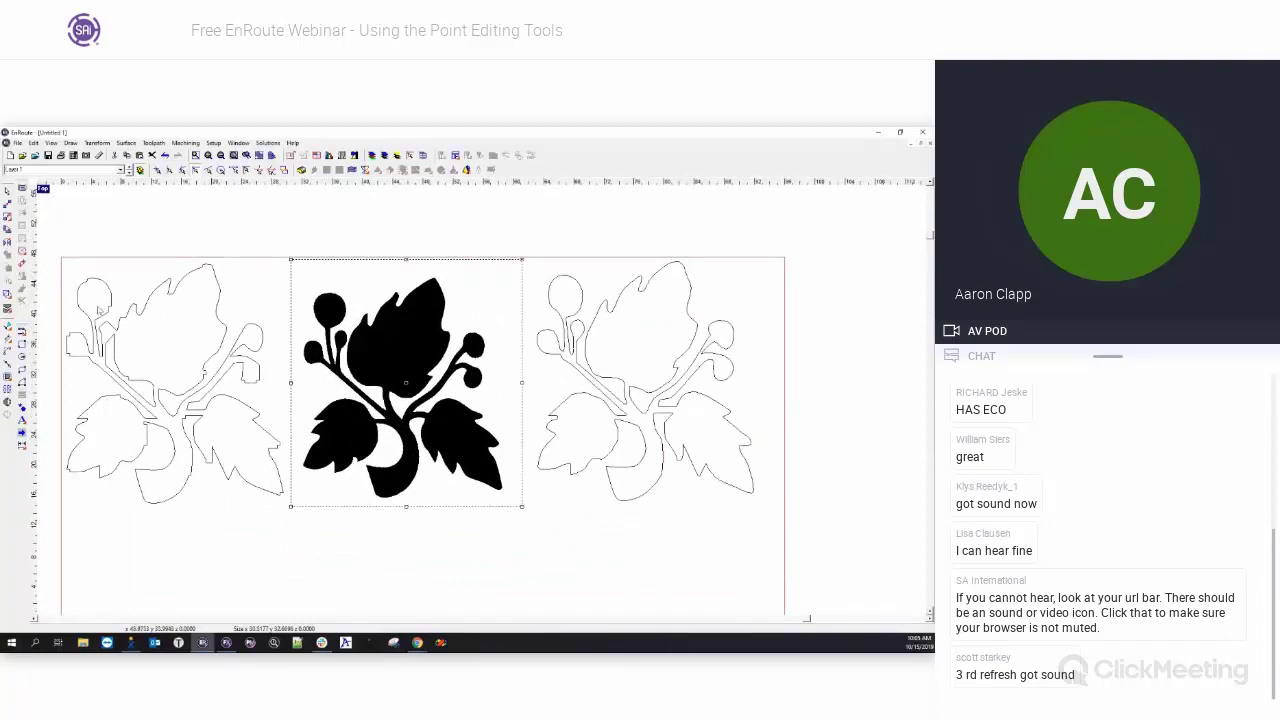
left_click_drag(47, 249, 287, 533)
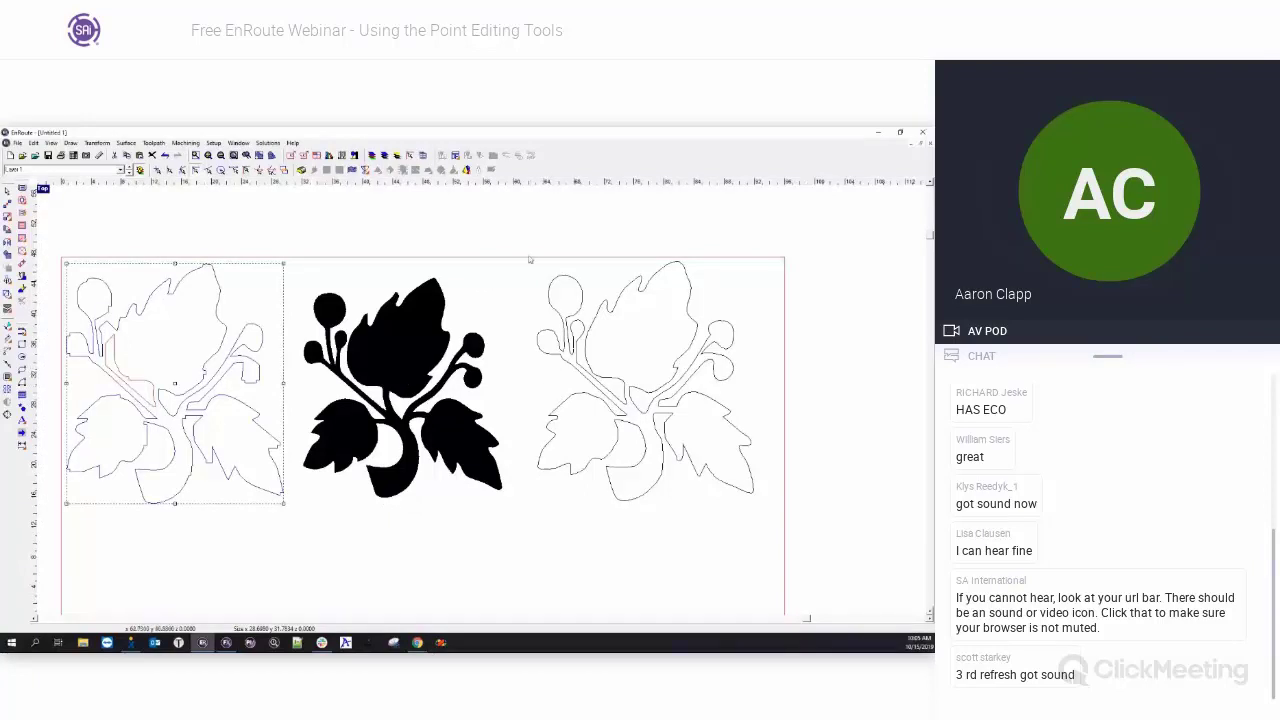
left_click_drag(524, 230, 810, 530)
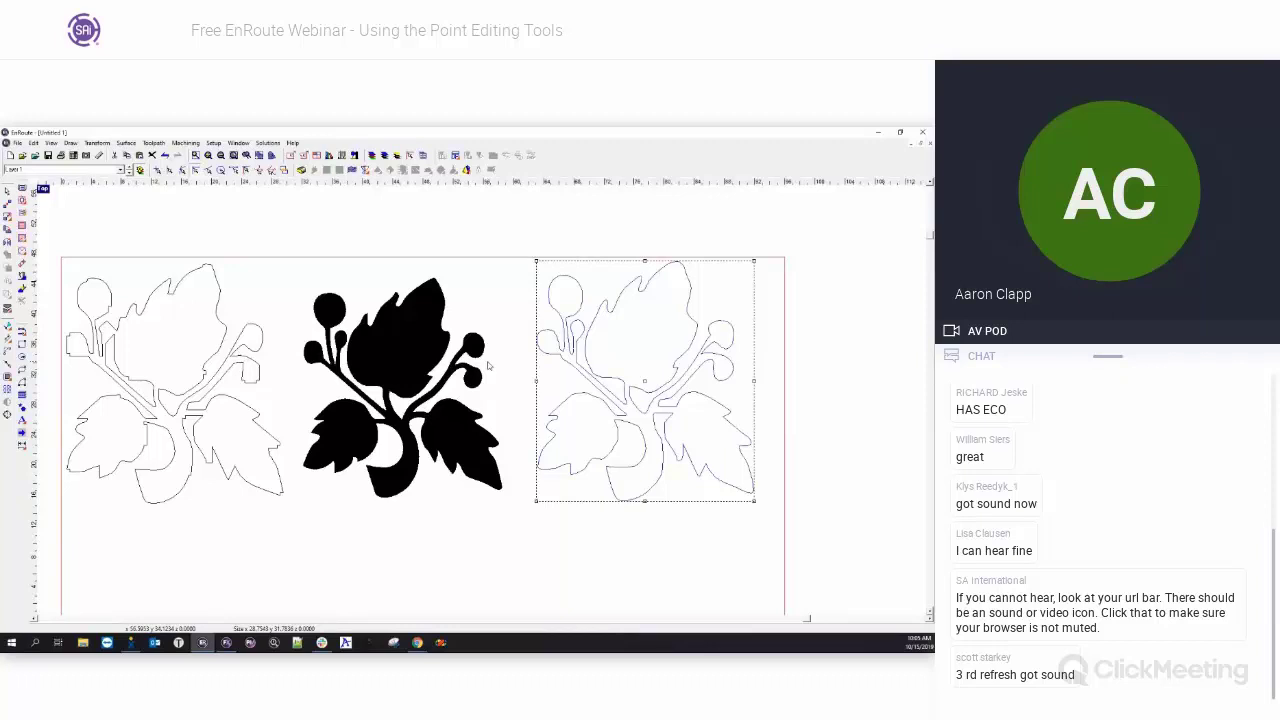
left_click(436, 350)
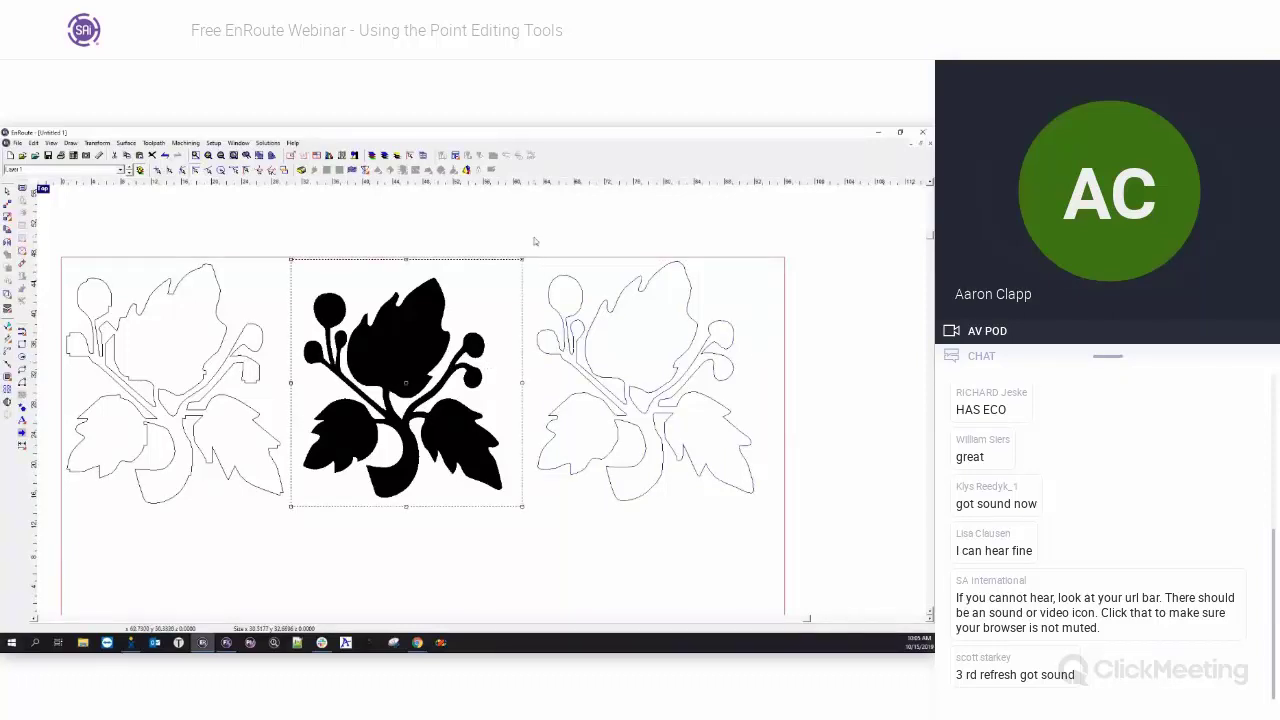
left_click_drag(529, 241, 788, 532)
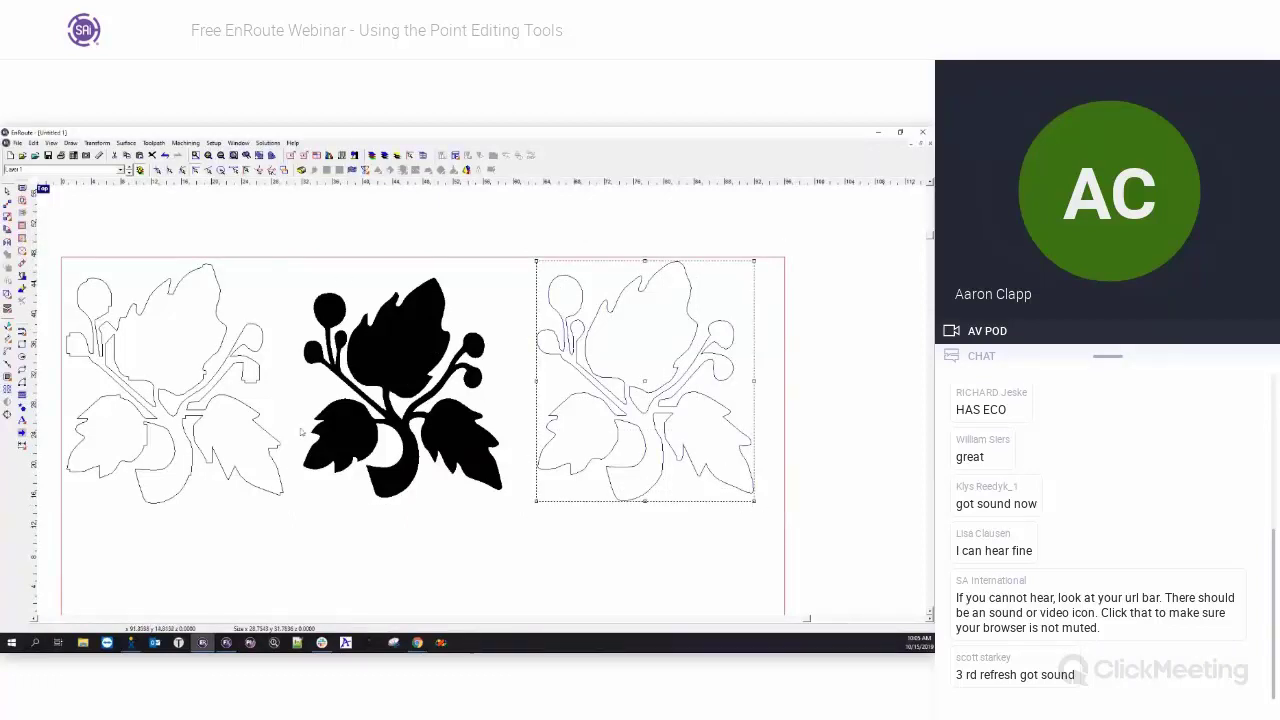
left_click_drag(53, 242, 291, 529)
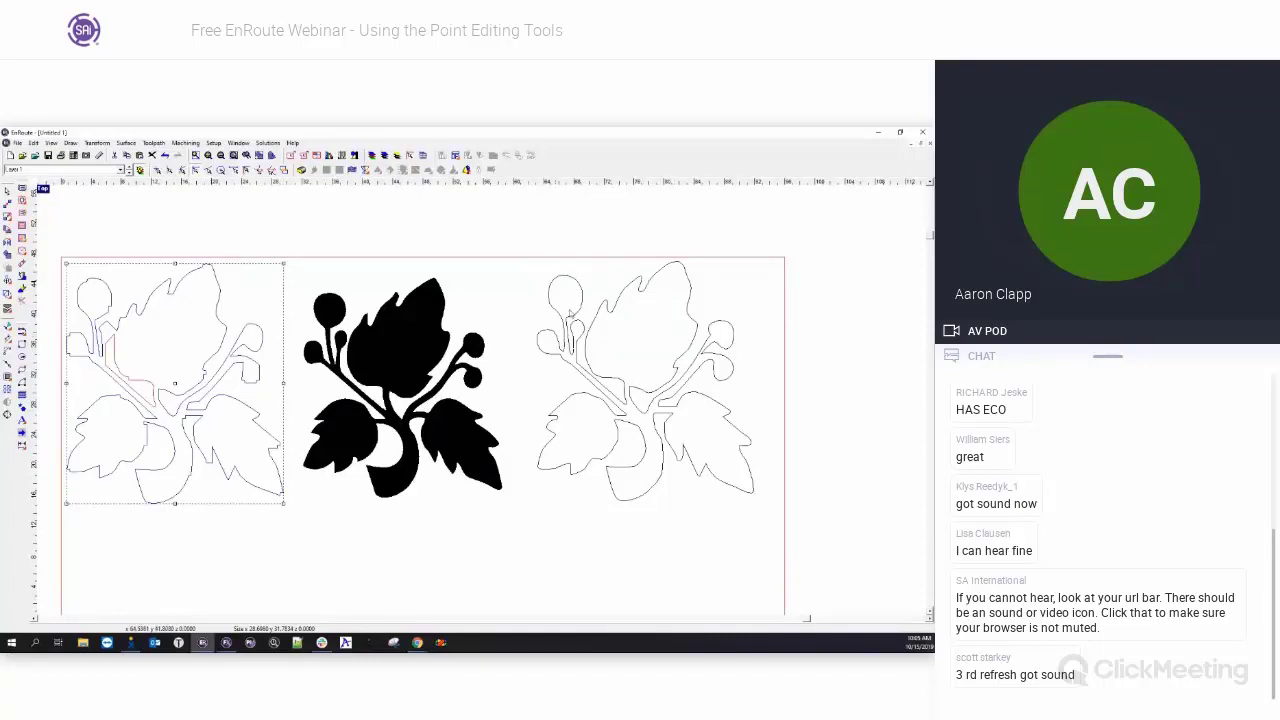
left_click(840, 350)
- Detach the Edit contours tools as a floating palette and place it beside the left leaf tracing
scroll(840, 350, "down", 2)
scroll(292, 407, "up", 3)
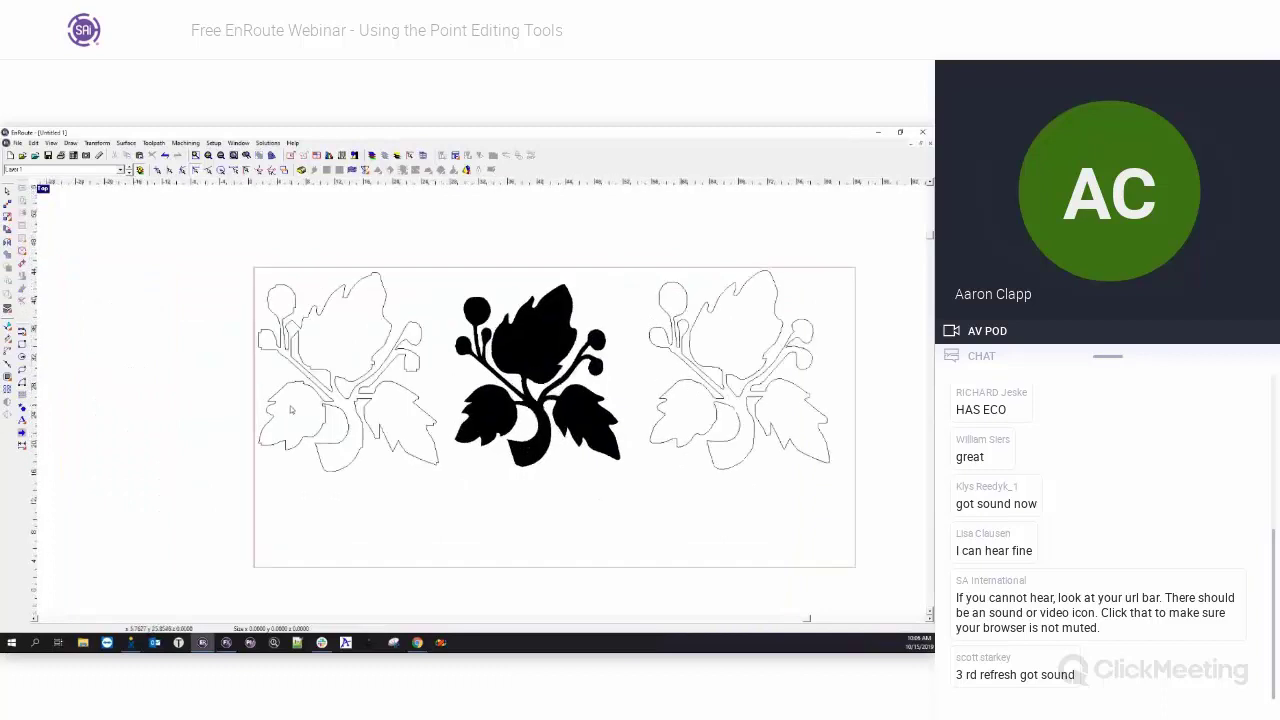
scroll(316, 344, "up", 1)
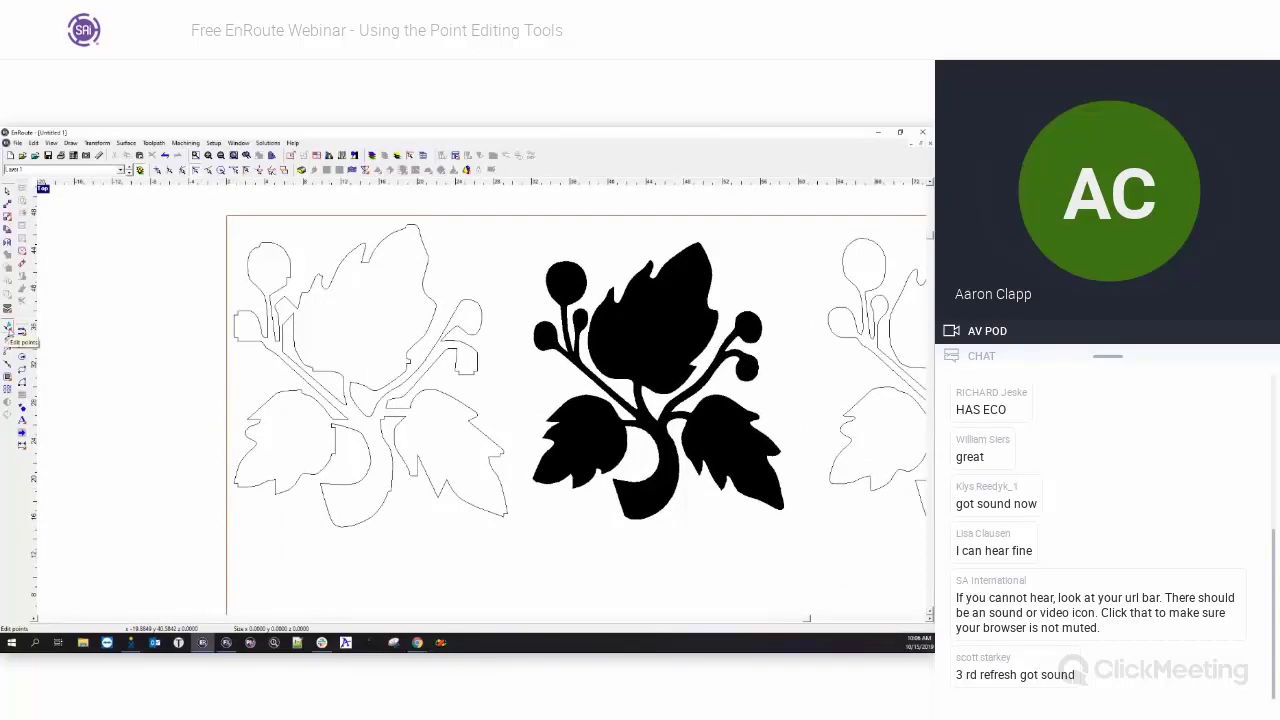
left_click(8, 329)
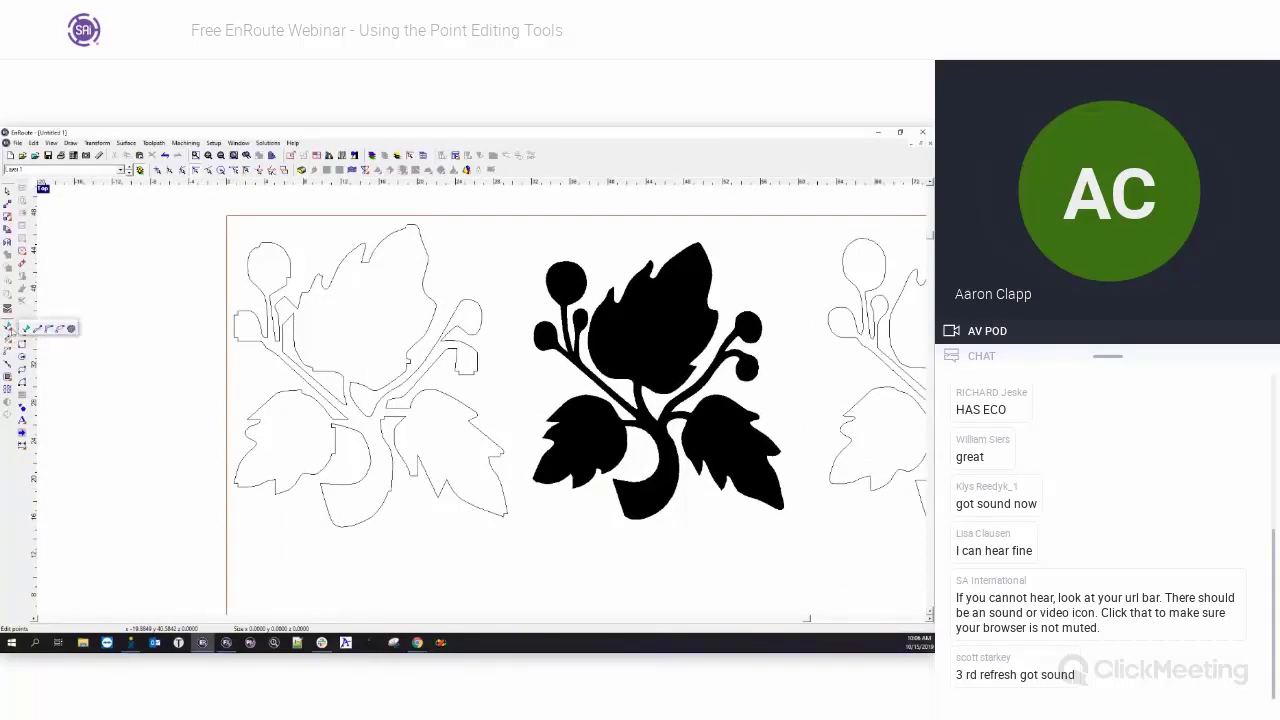
left_click_drag(26, 328, 185, 278)
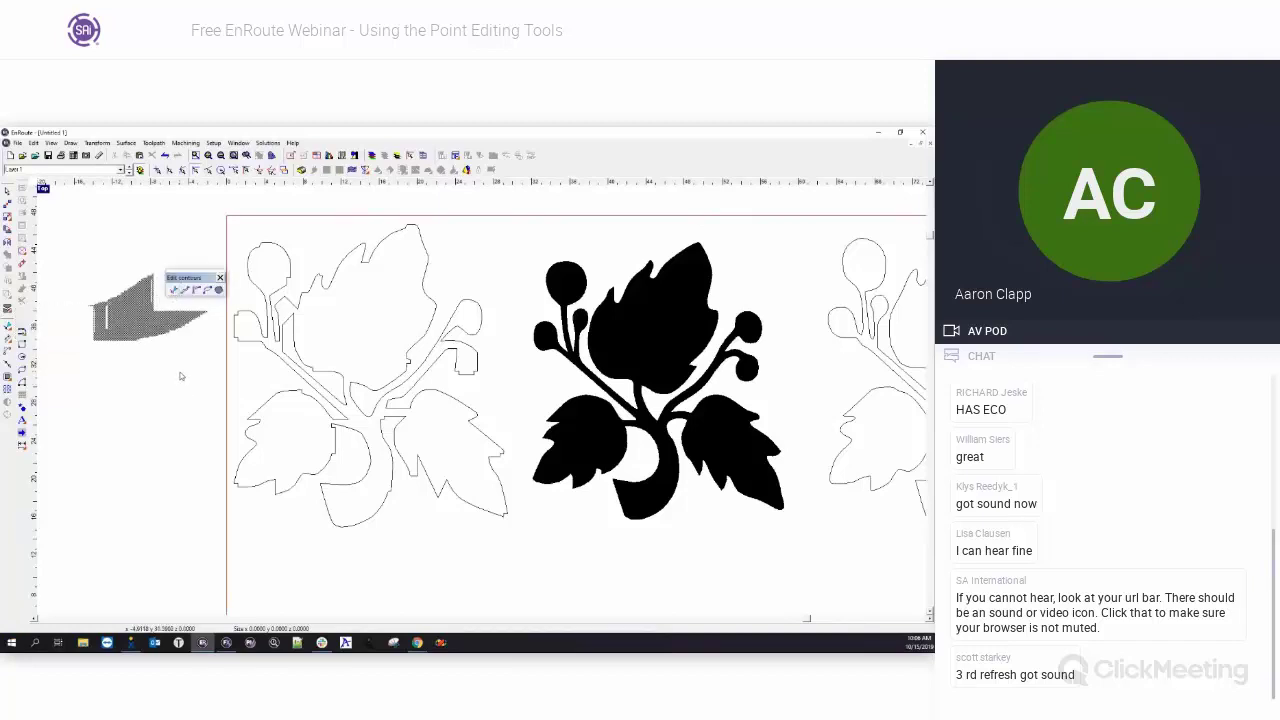
scroll(186, 374, "down", 1)
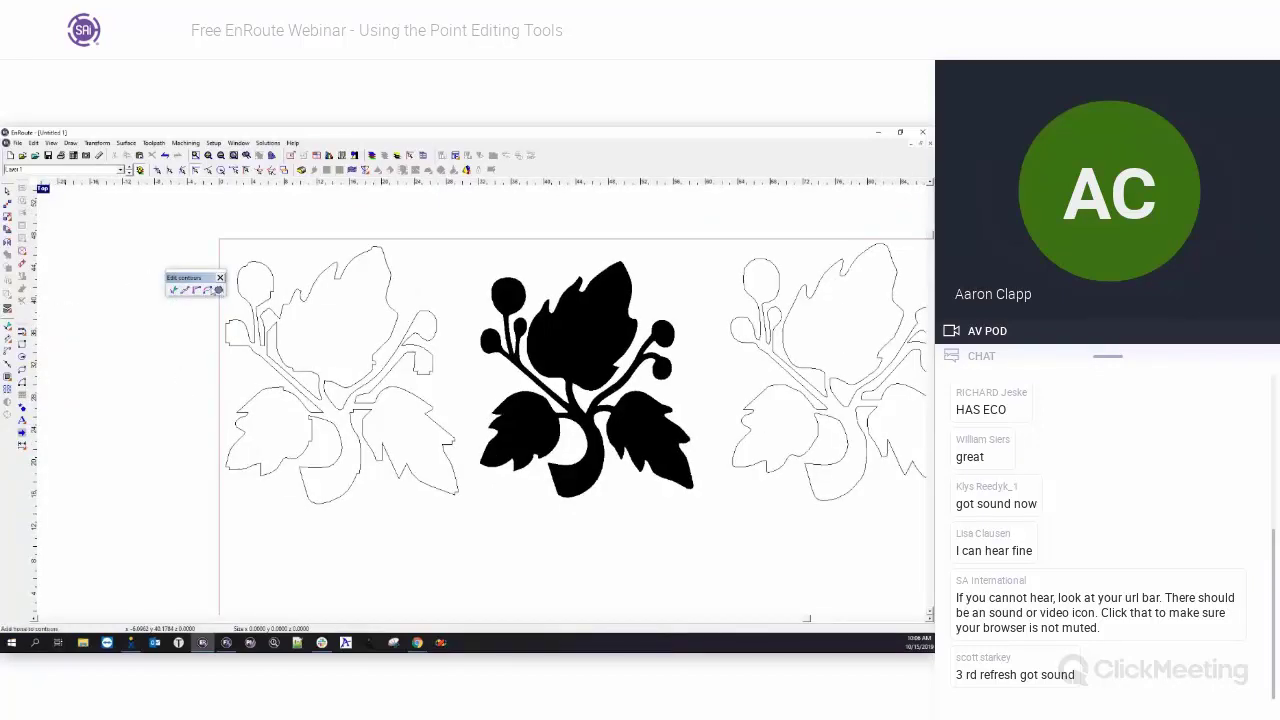
left_click_drag(194, 280, 178, 278)
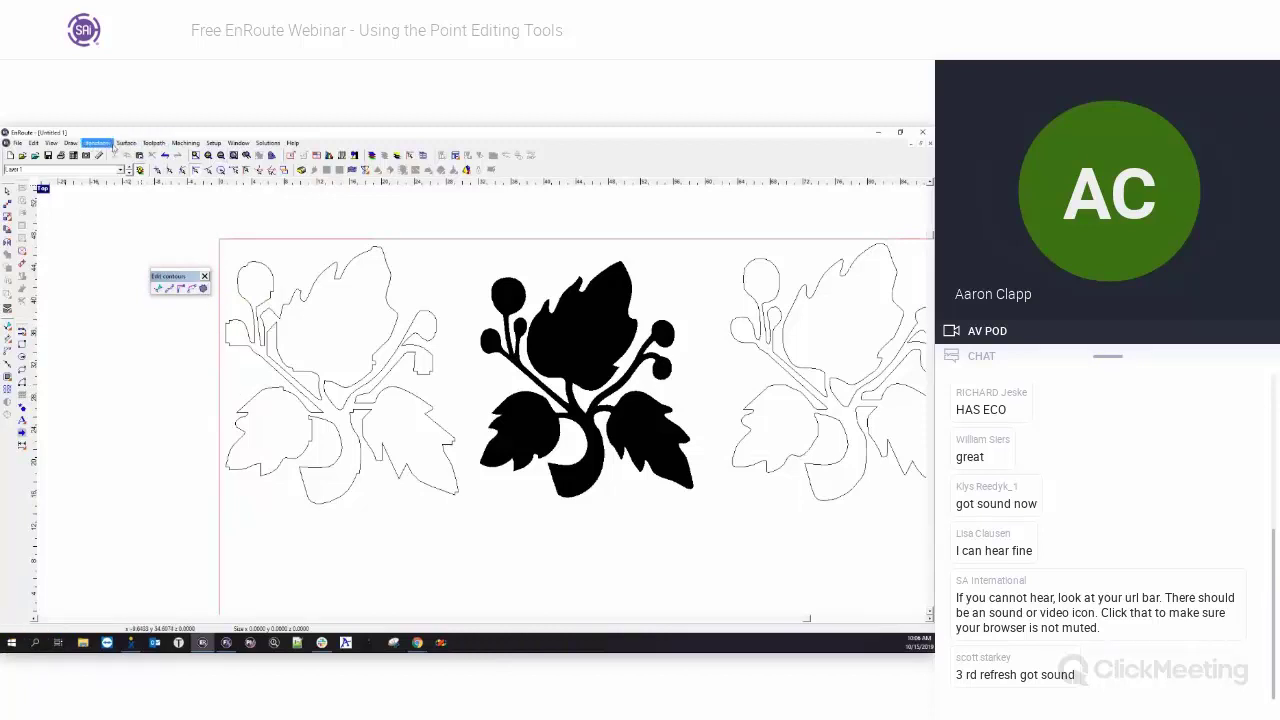
left_click(70, 143)
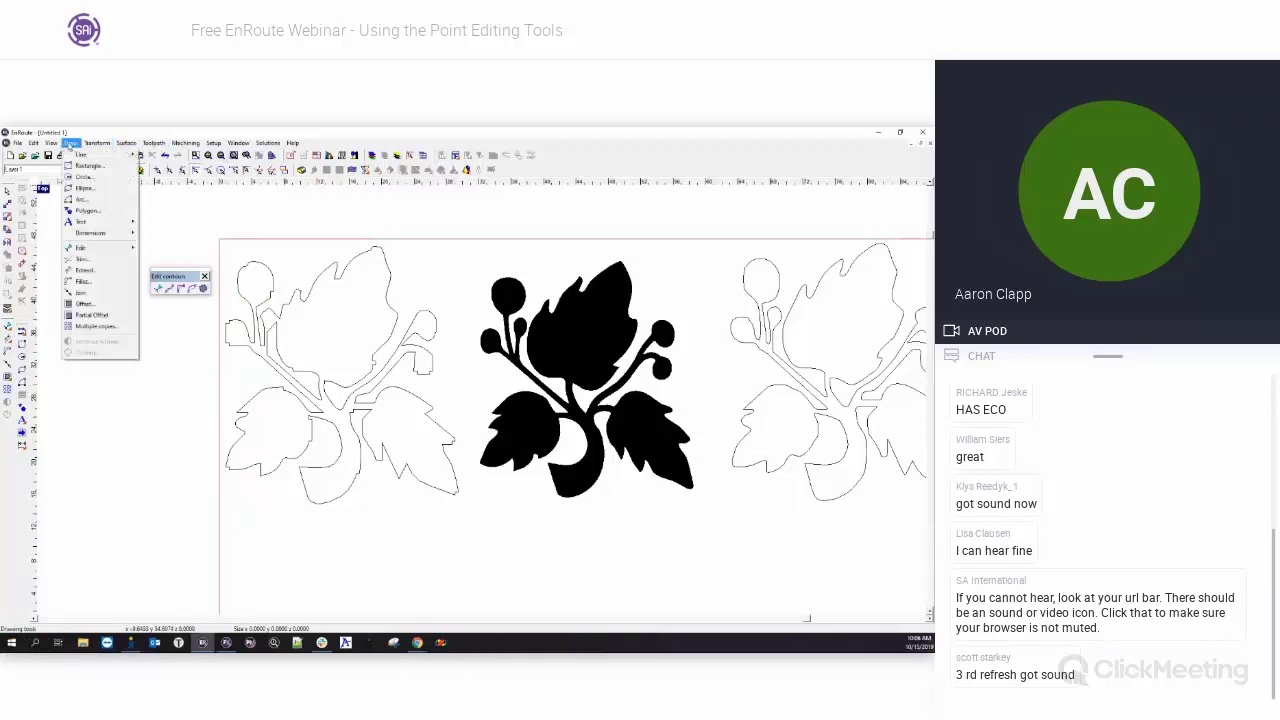
left_click(70, 145)
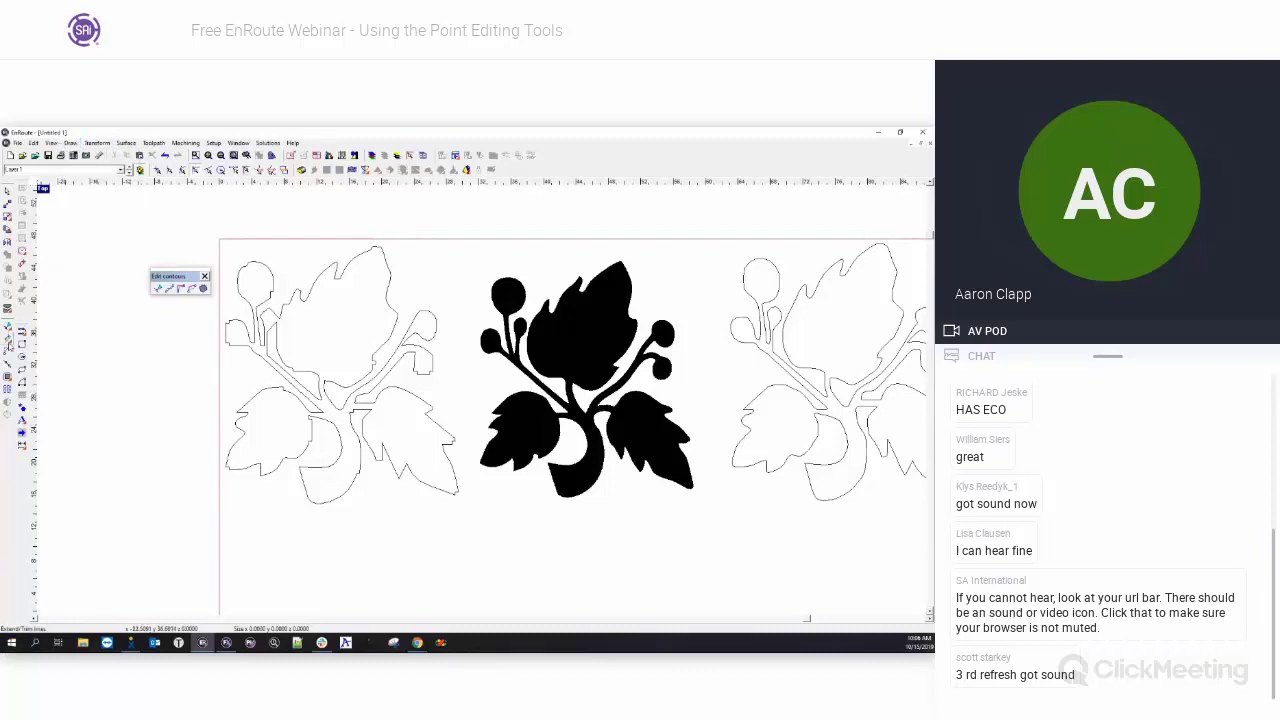
left_click(70, 143)
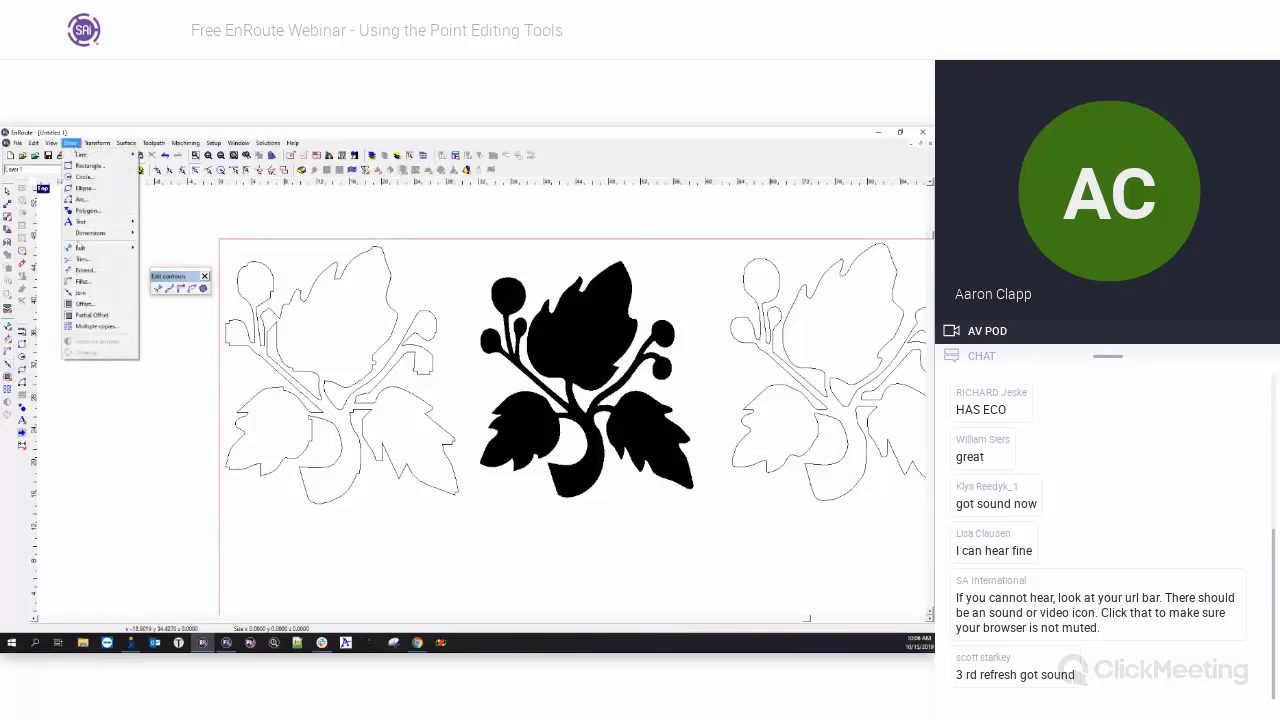
mouse_move(77, 250)
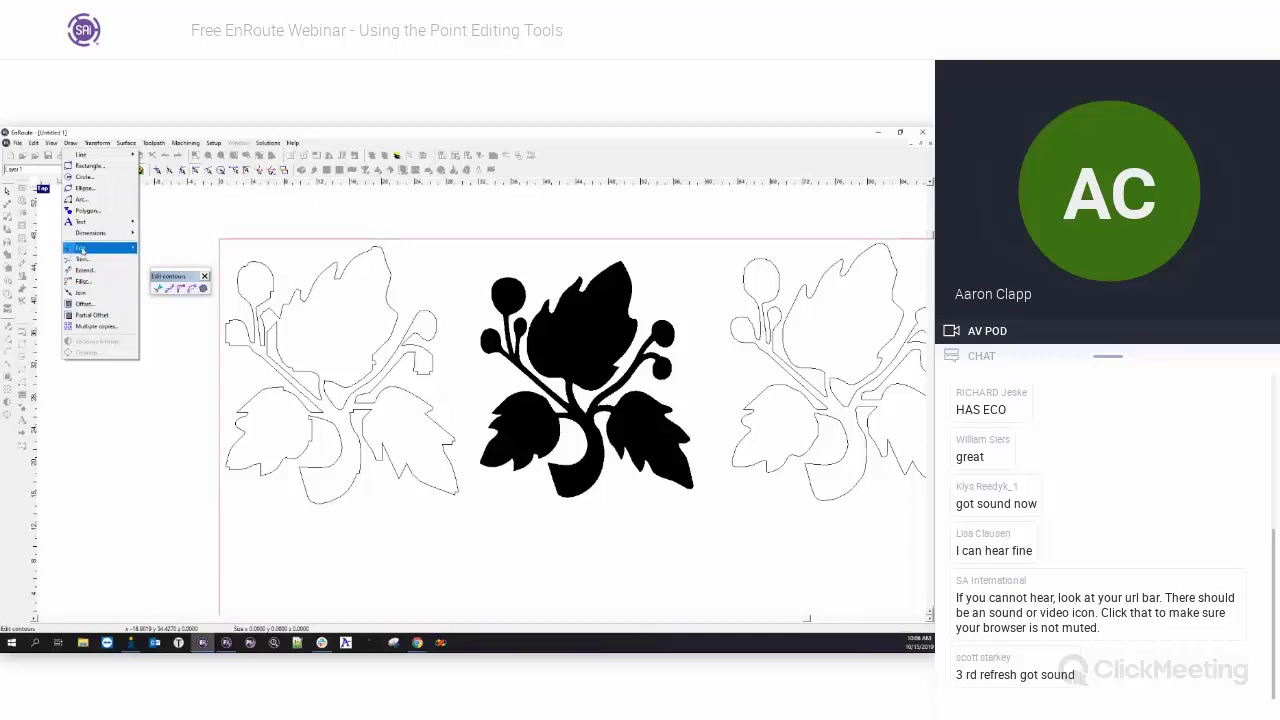
left_click(103, 142)
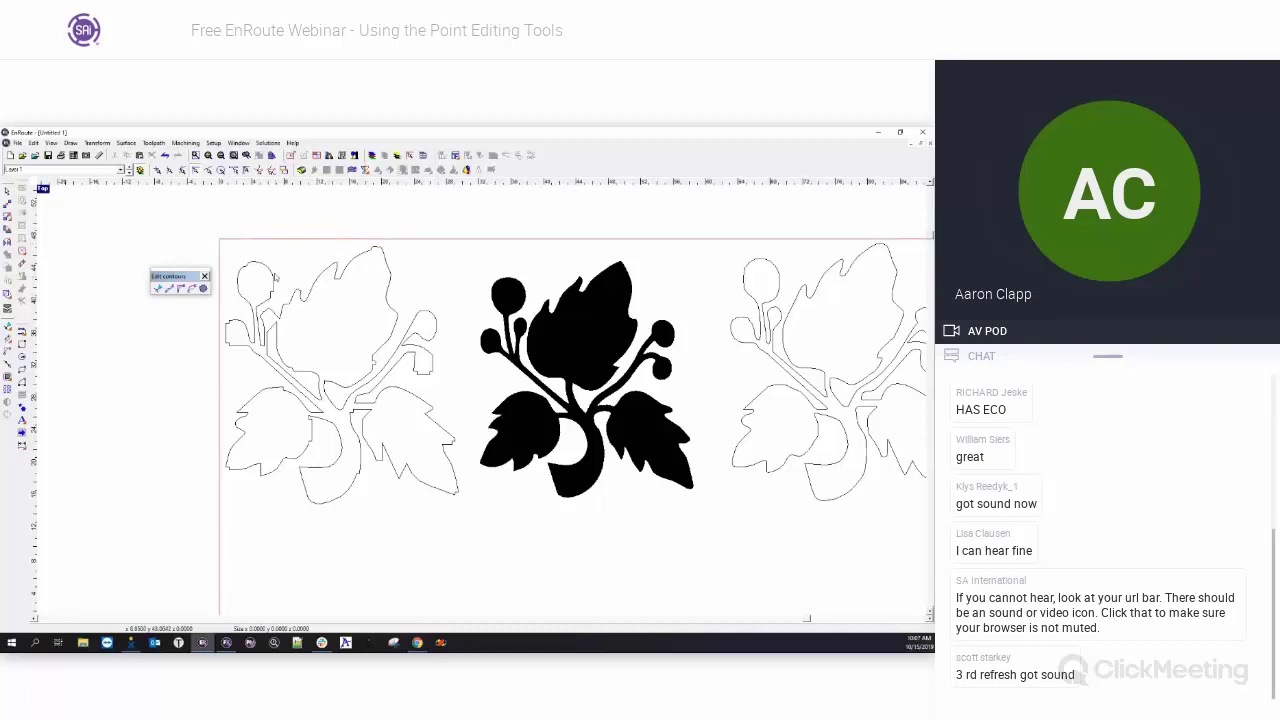
- Start Edit points on the rough left tracing's main contour to display its points
scroll(300, 280, "up", 1)
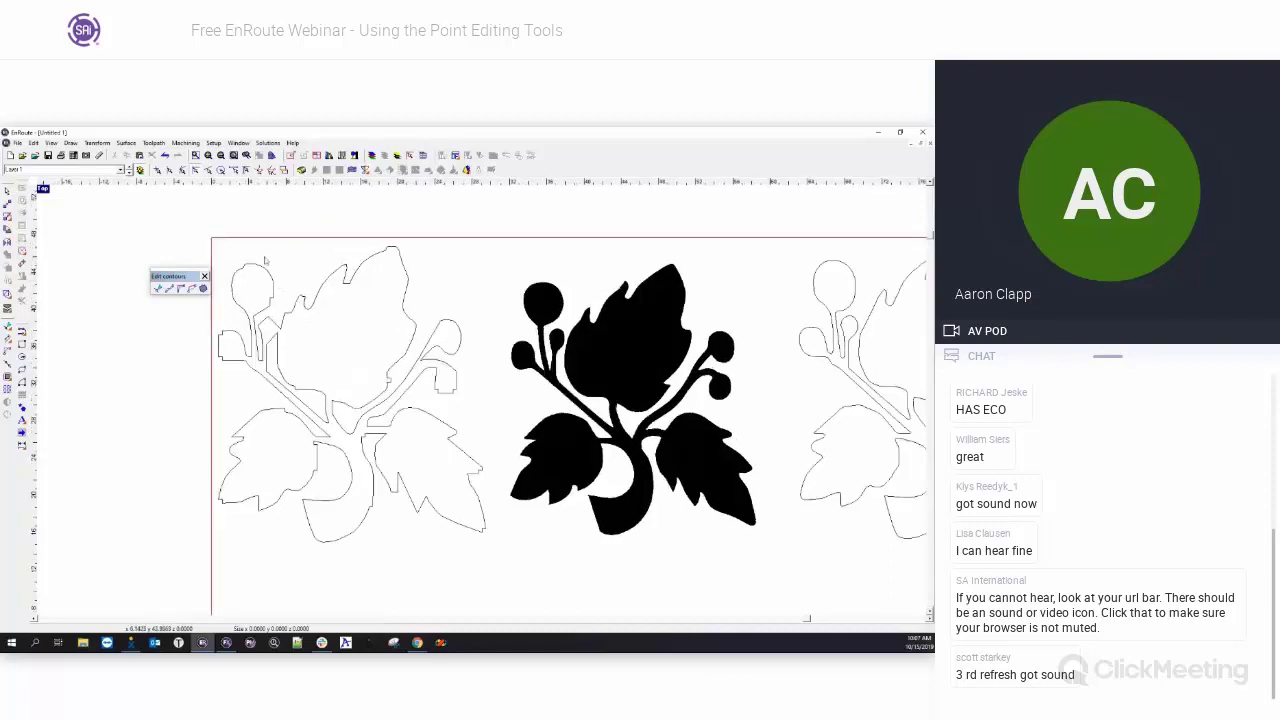
scroll(209, 260, "up", 2)
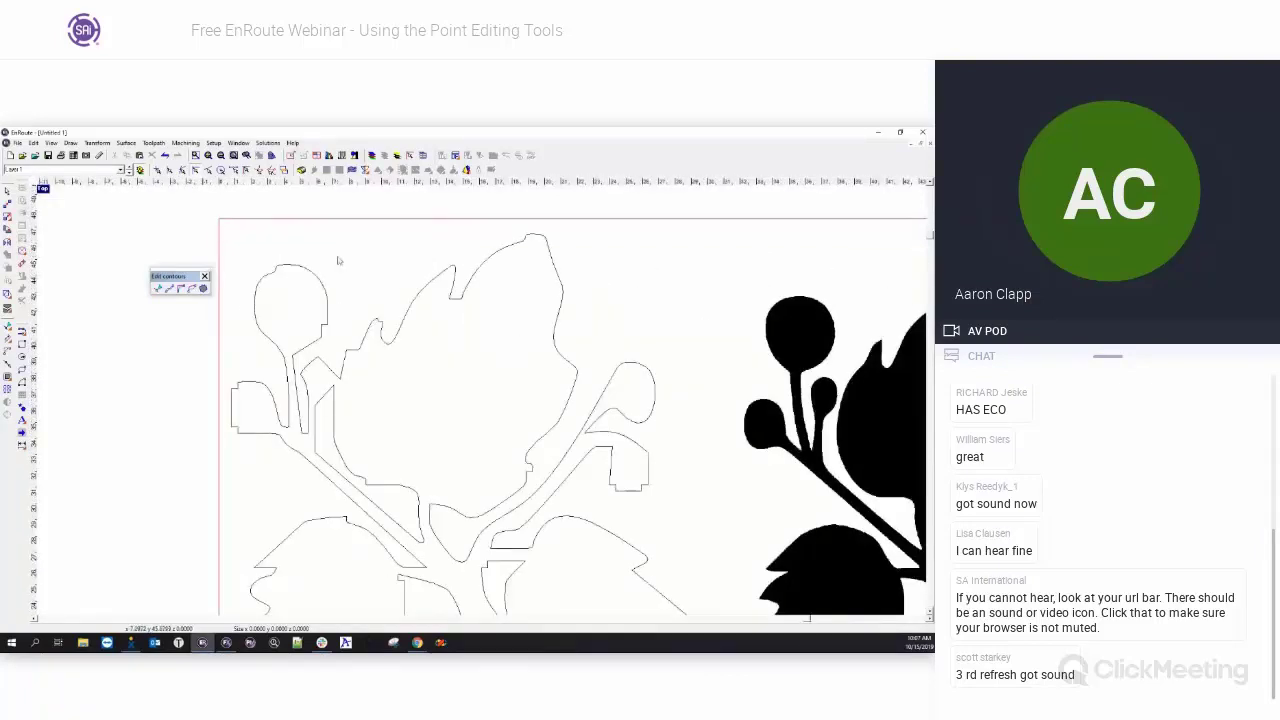
scroll(326, 268, "up", 1)
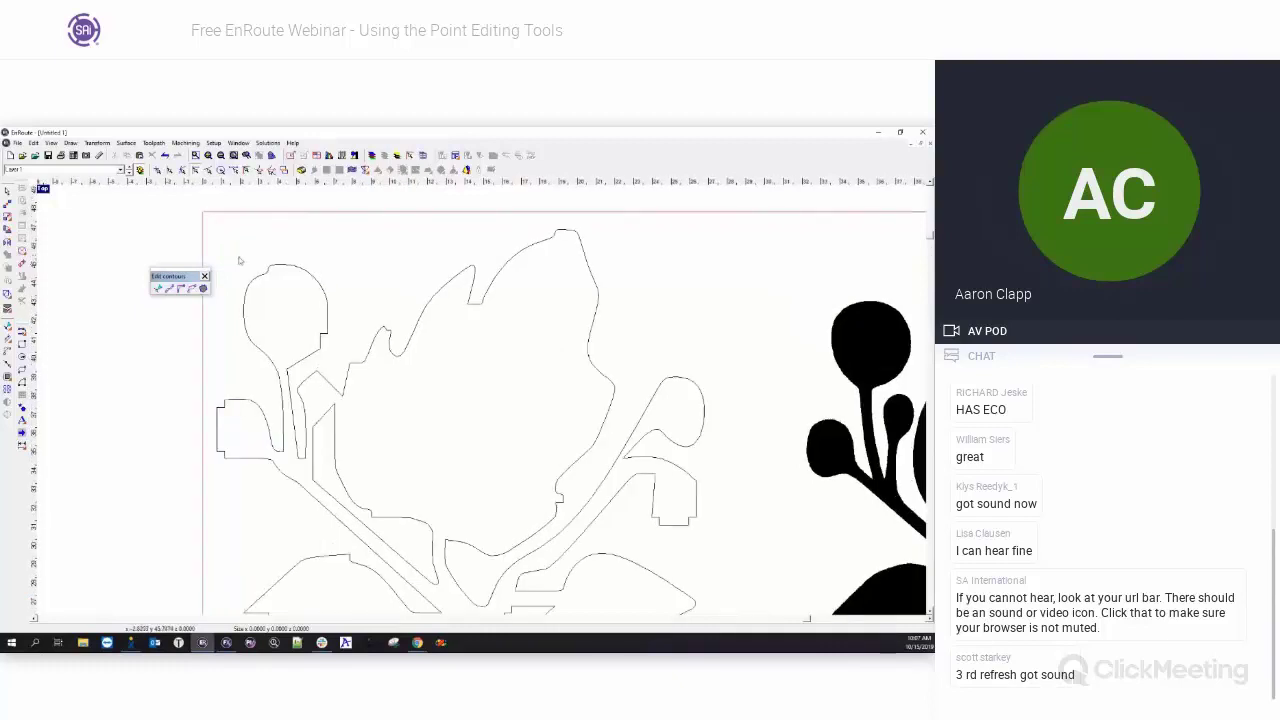
left_click(296, 268)
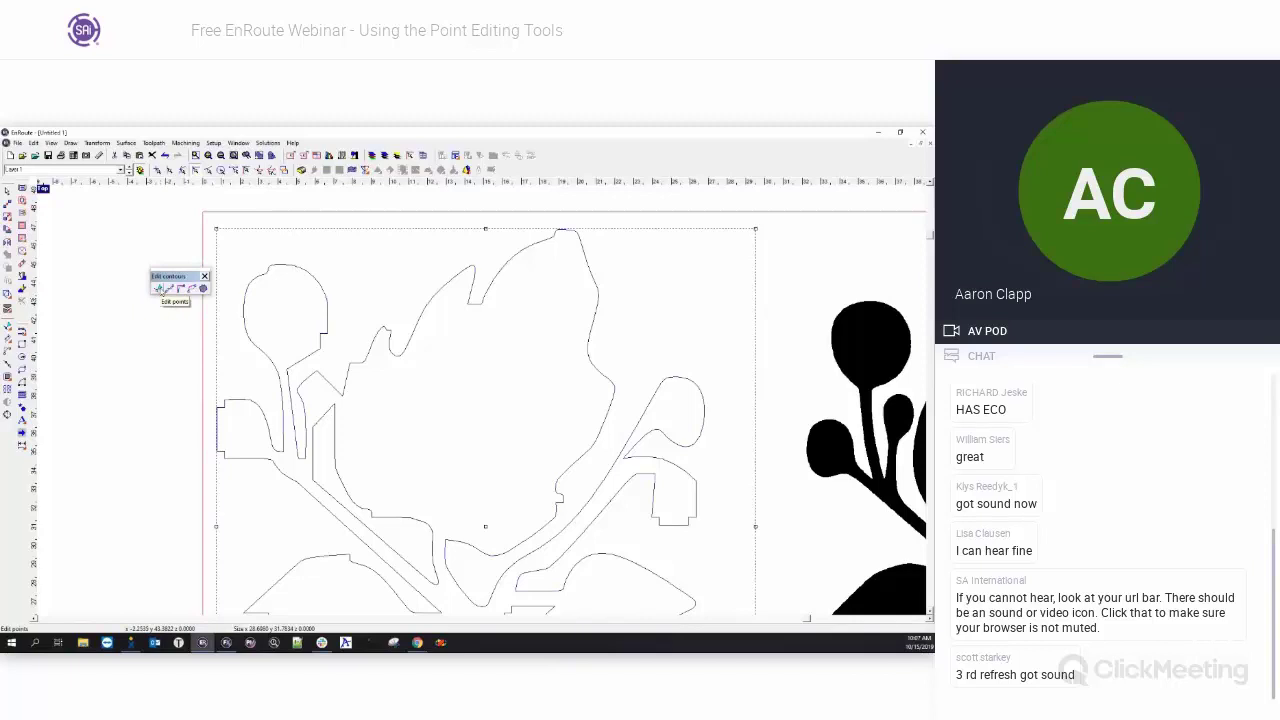
left_click(160, 289)
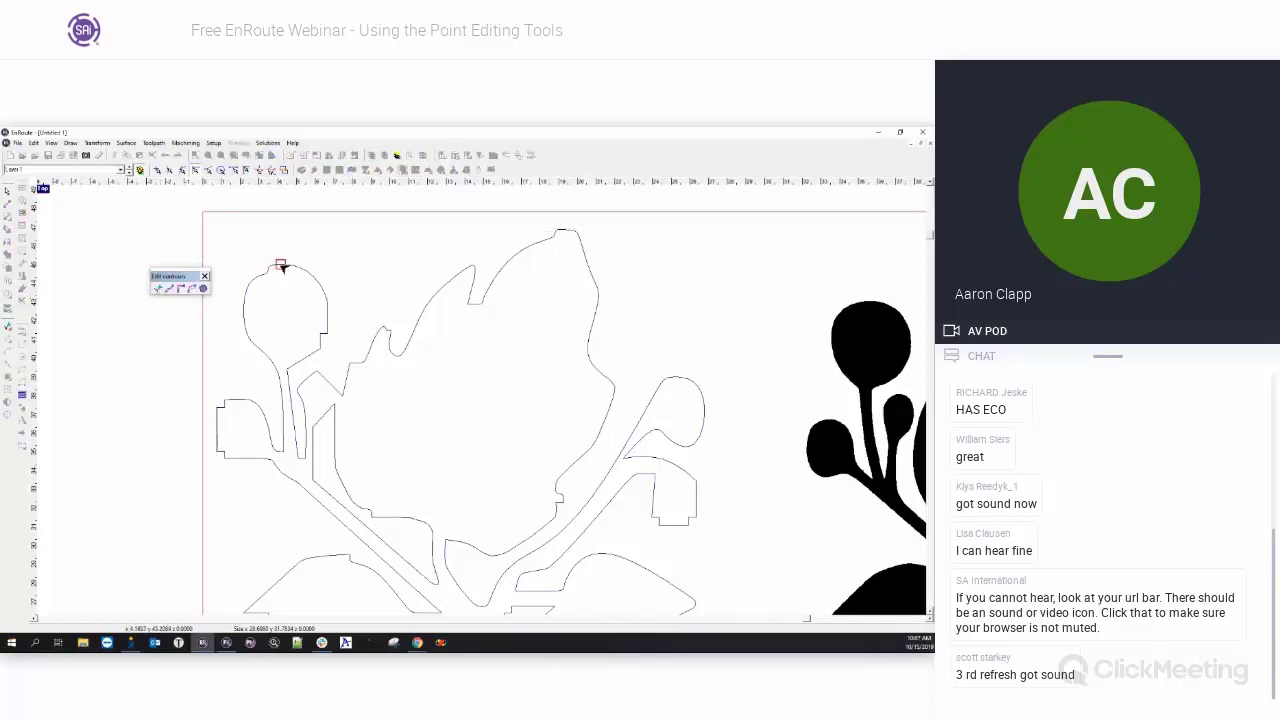
left_click_drag(281, 266, 314, 279)
key("ctrl+a")
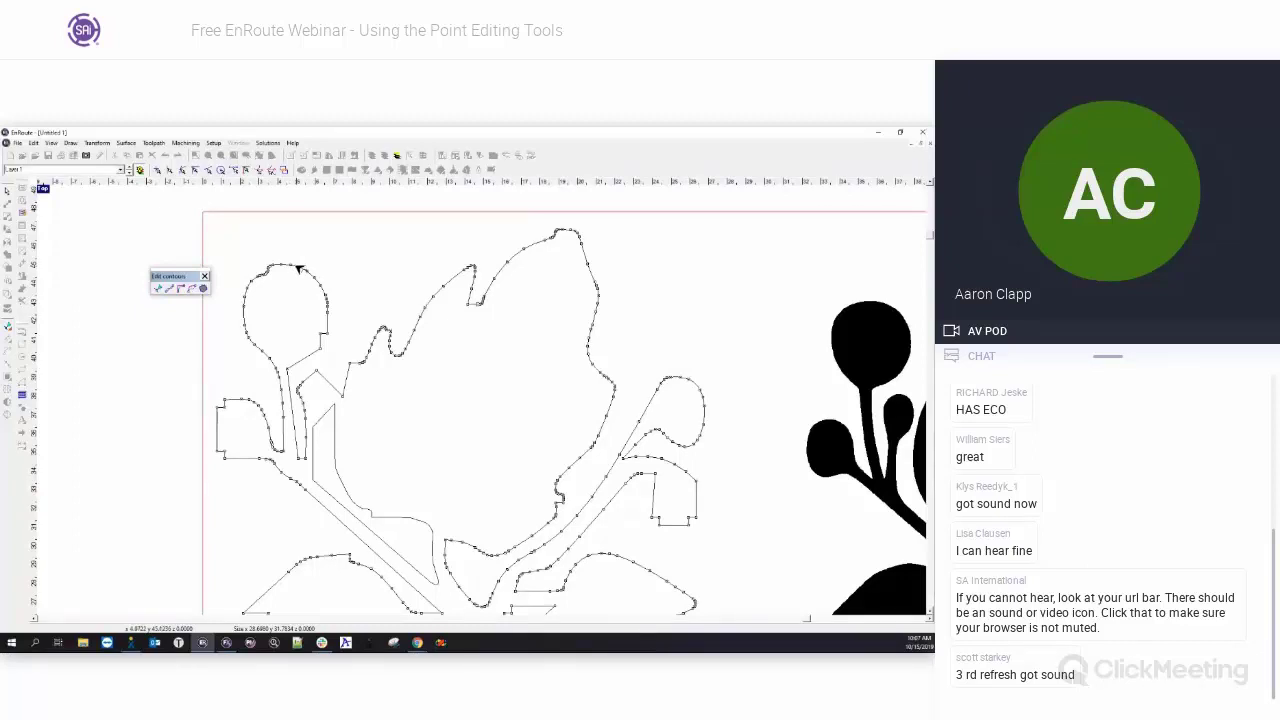
- Turn on Show details and inspect the line segment below the upper-left berry and the arc segment on its top edge
right_click(298, 268)
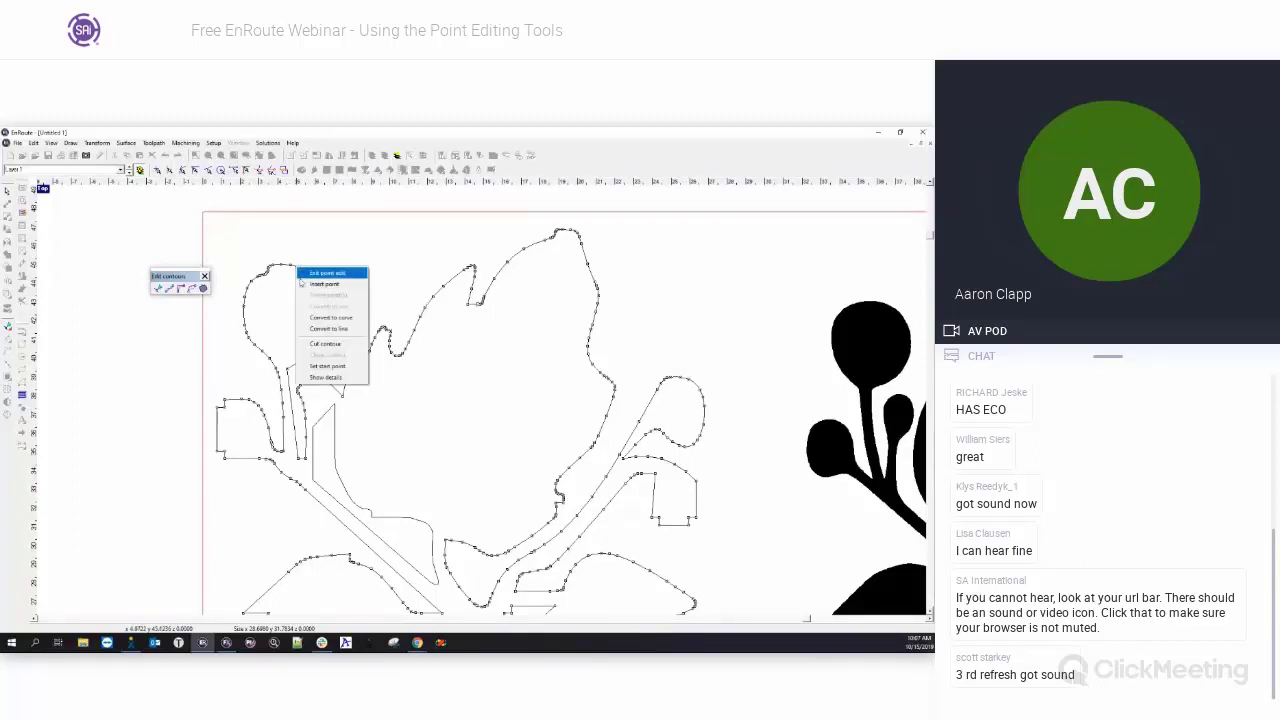
left_click(318, 377)
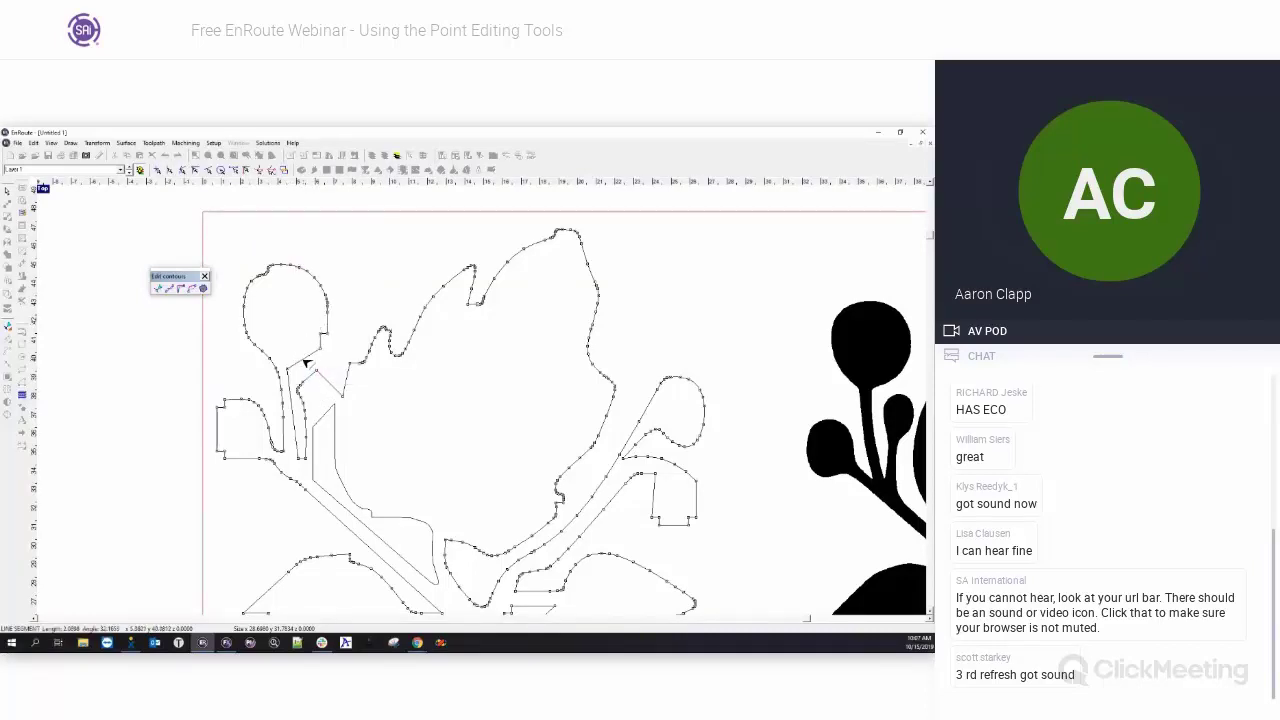
mouse_move(306, 364)
mouse_move(298, 270)
scroll(246, 261, "up", 1)
scroll(246, 261, "up", 4)
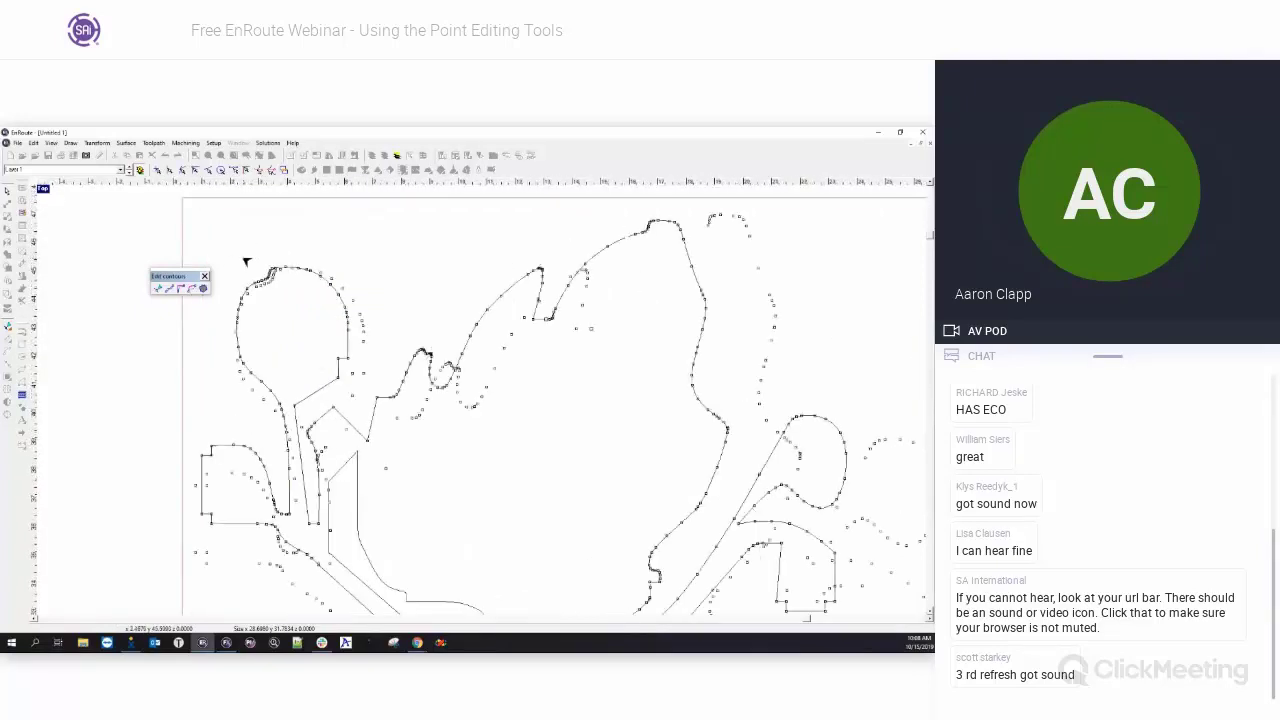
scroll(296, 263, "down", 1)
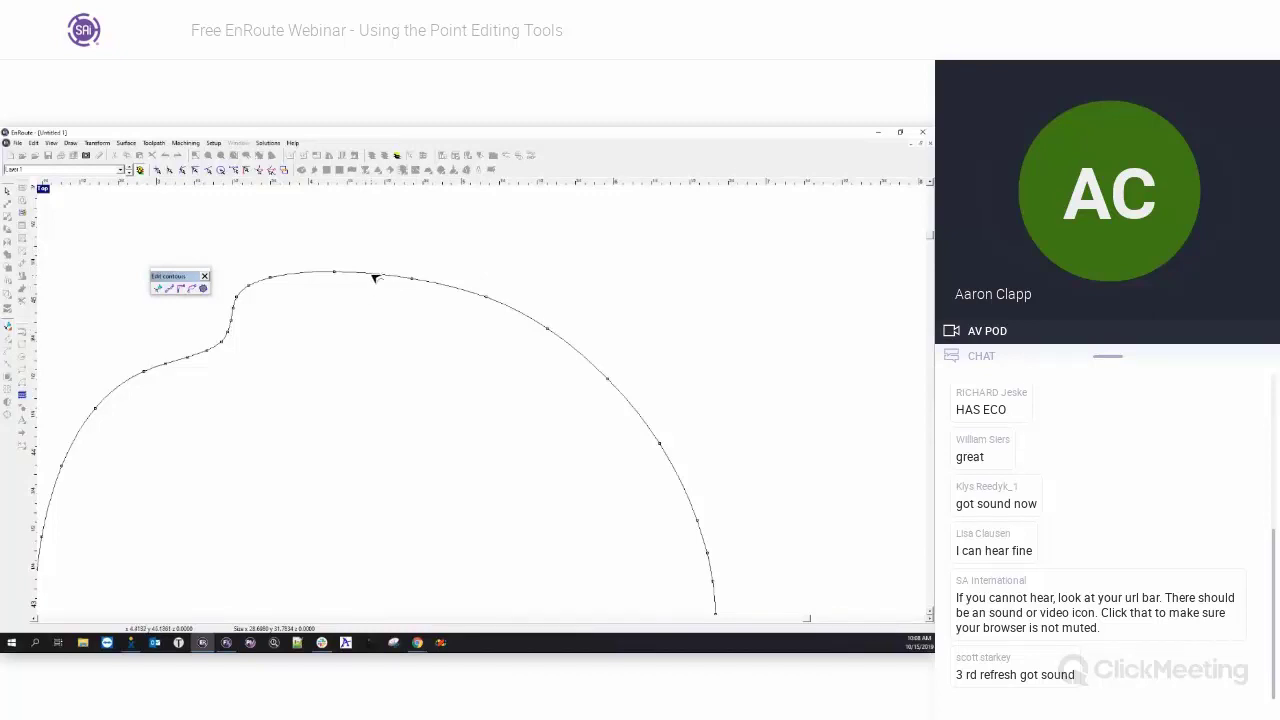
mouse_move(379, 277)
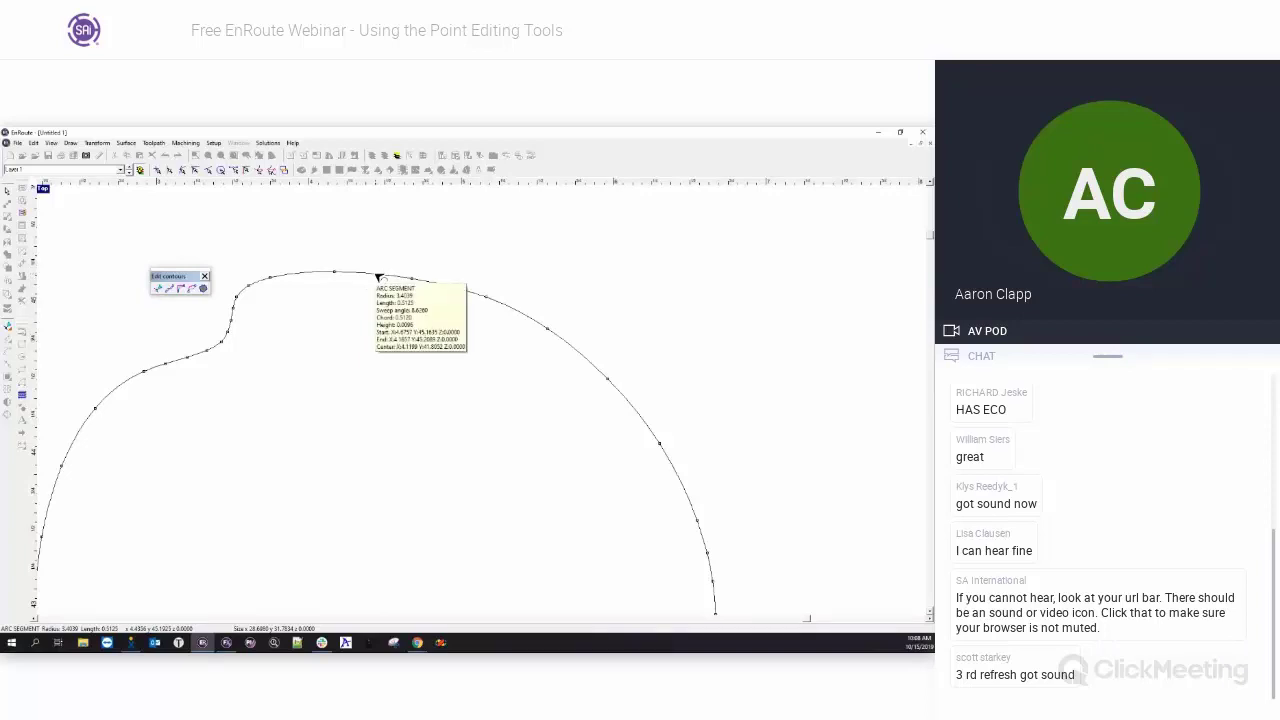
- Turn off the segment details and examine the points along the berry's straight segment and the leaf's curved corner
right_click(379, 277)
left_click(386, 387)
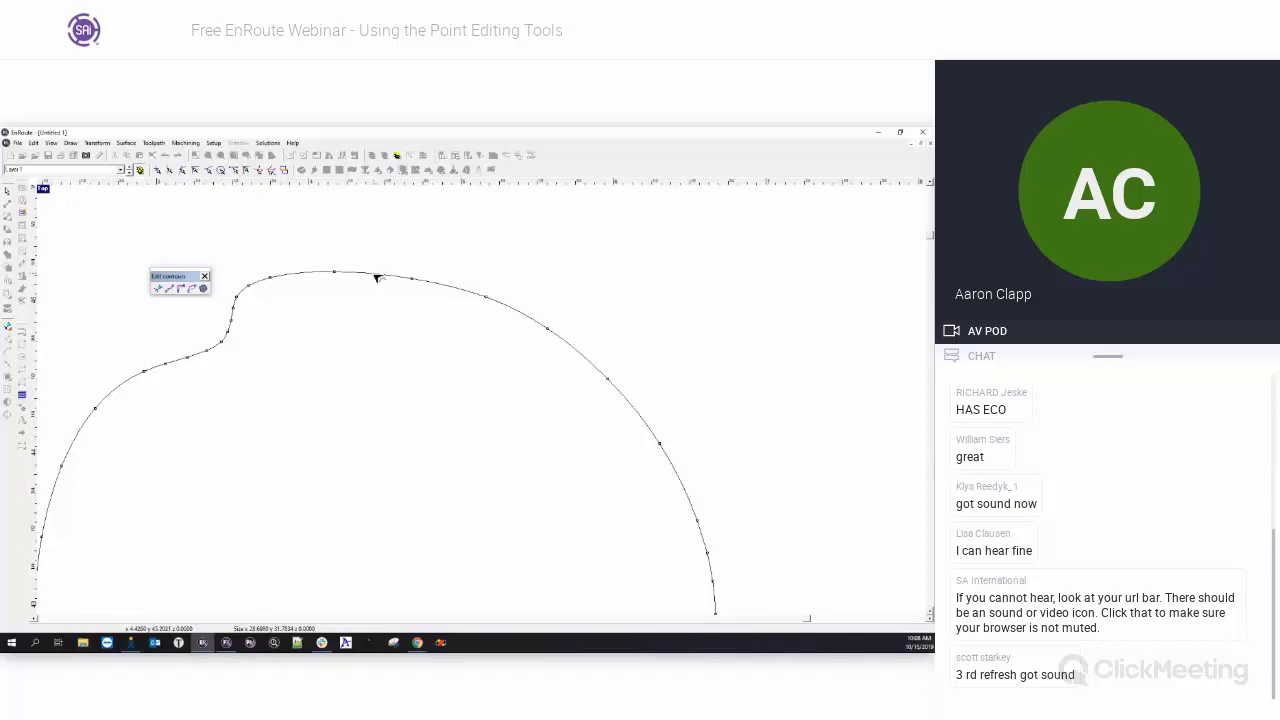
scroll(243, 271, "down", 4)
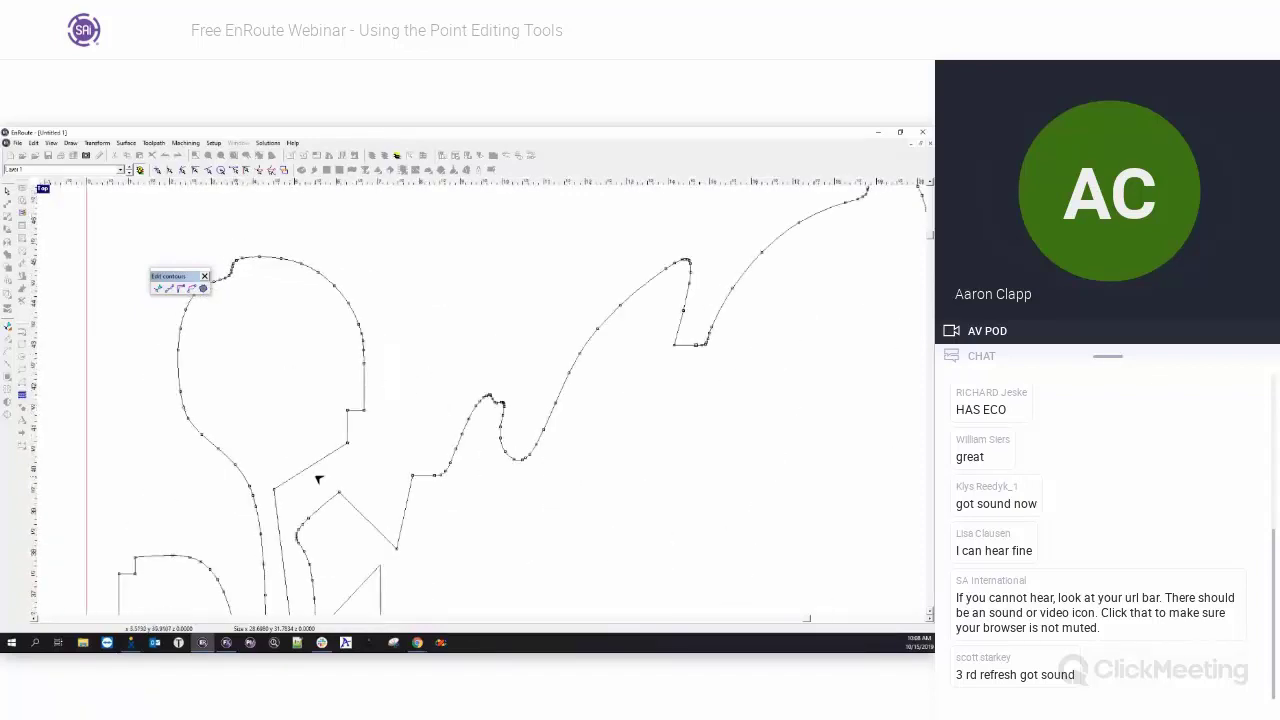
scroll(312, 477, "up", 5)
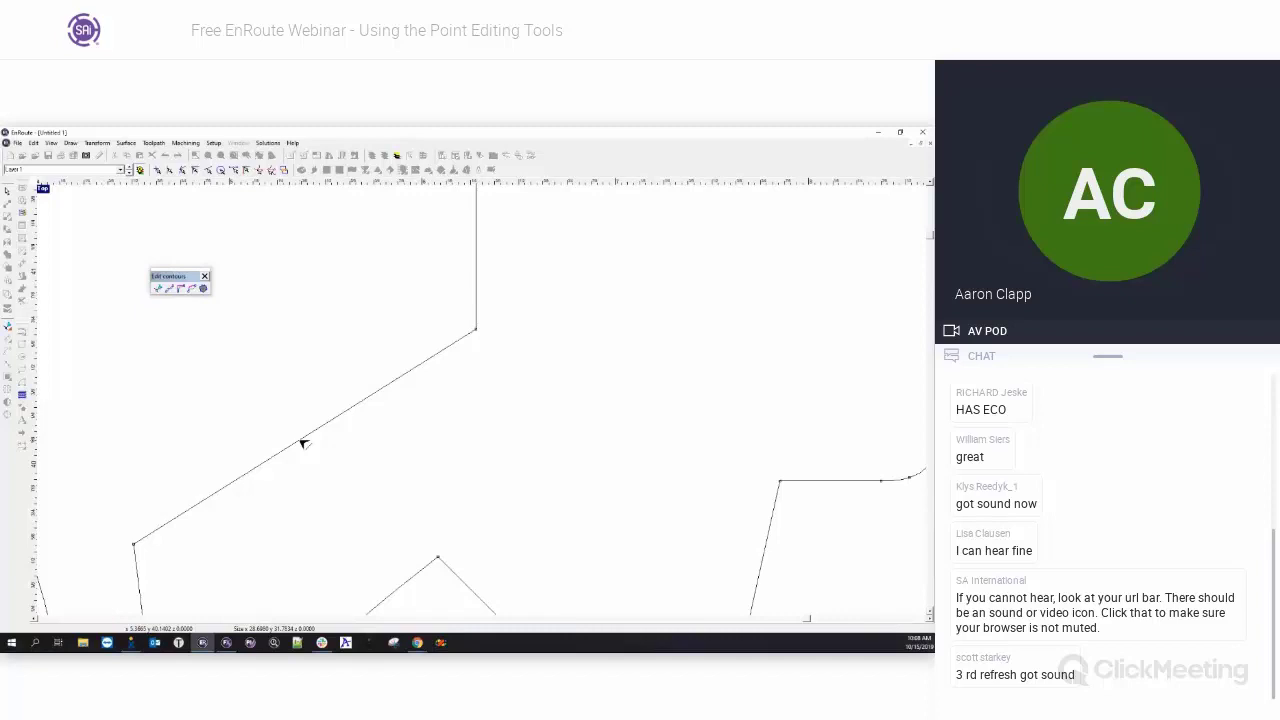
scroll(505, 413, "down", 4)
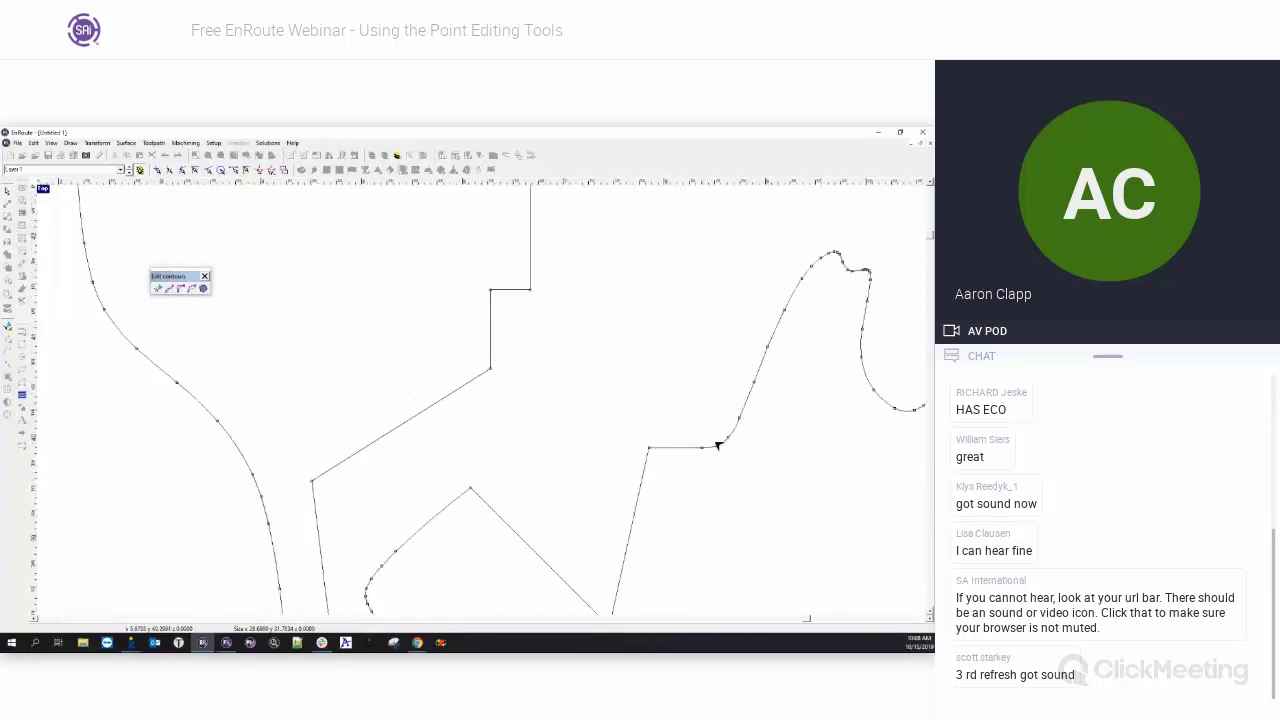
scroll(807, 428, "up", 4)
scroll(750, 400, "up", 2)
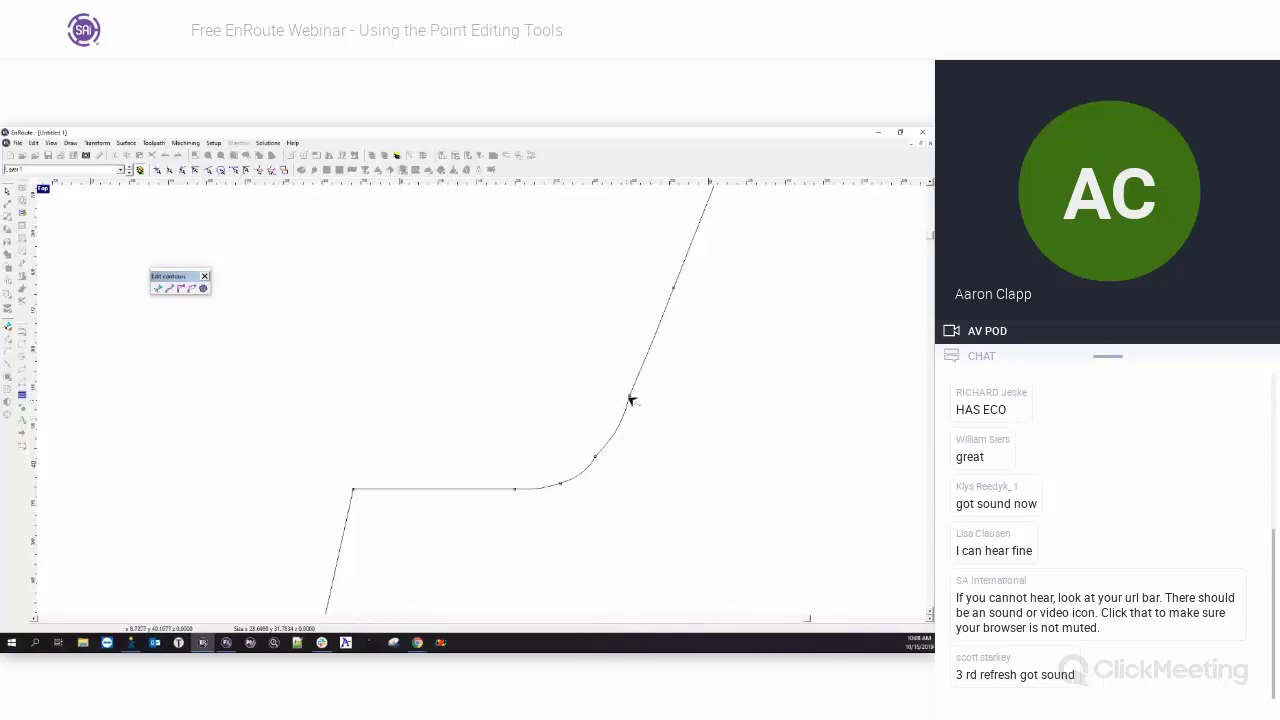
- Bend the leaf-edge segment just above the curved corner outward and zoom in on the corner's curve
left_click(652, 349)
left_click_drag(655, 345, 665, 345)
left_click_drag(673, 288, 678, 276)
scroll(643, 407, "up", 2)
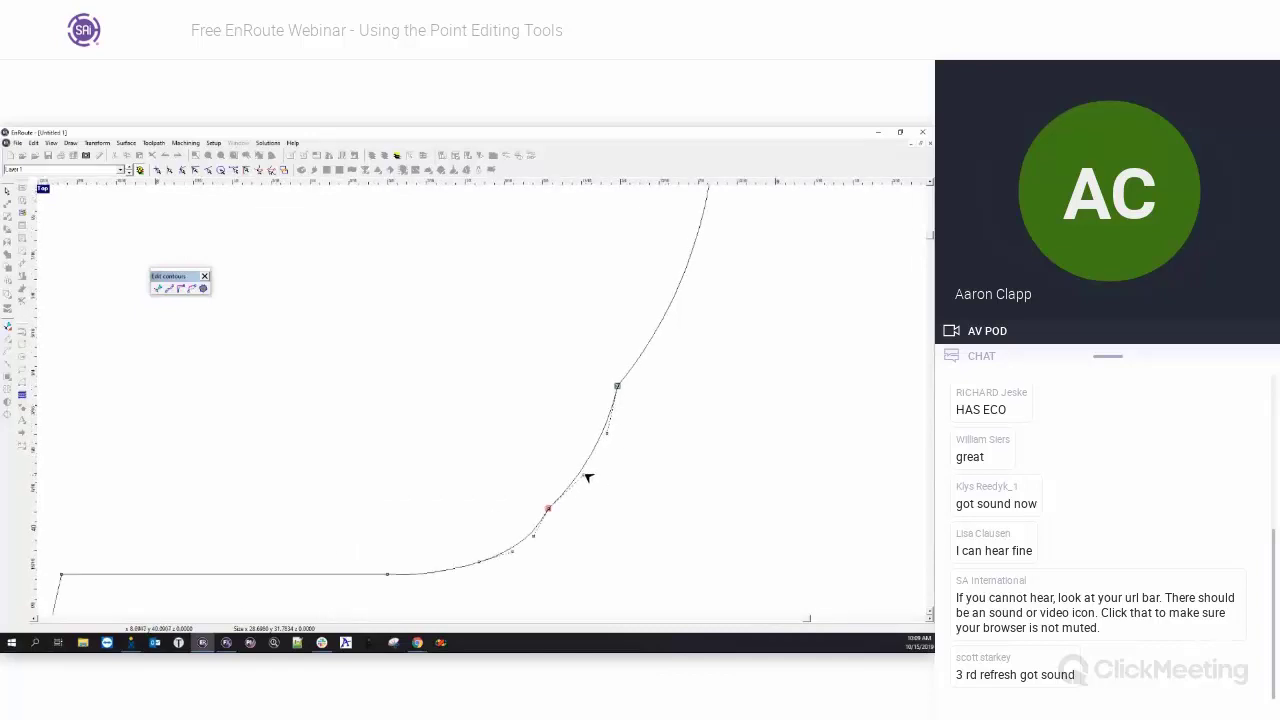
- Reshape the curve segment at the leaf's rounded corner by moving its two control handles
mouse_move(583, 475)
left_mouse_down()
mouse_move(583, 517)
mouse_move(597, 503)
mouse_move(591, 472)
mouse_move(540, 434)
mouse_move(586, 491)
mouse_move(586, 520)
mouse_move(590, 498)
left_mouse_up()
mouse_move(610, 437)
left_mouse_down()
mouse_move(600, 509)
mouse_move(660, 474)
mouse_move(626, 414)
mouse_move(606, 457)
mouse_move(593, 452)
mouse_move(614, 448)
left_mouse_up()
scroll(560, 475, "down", 1)
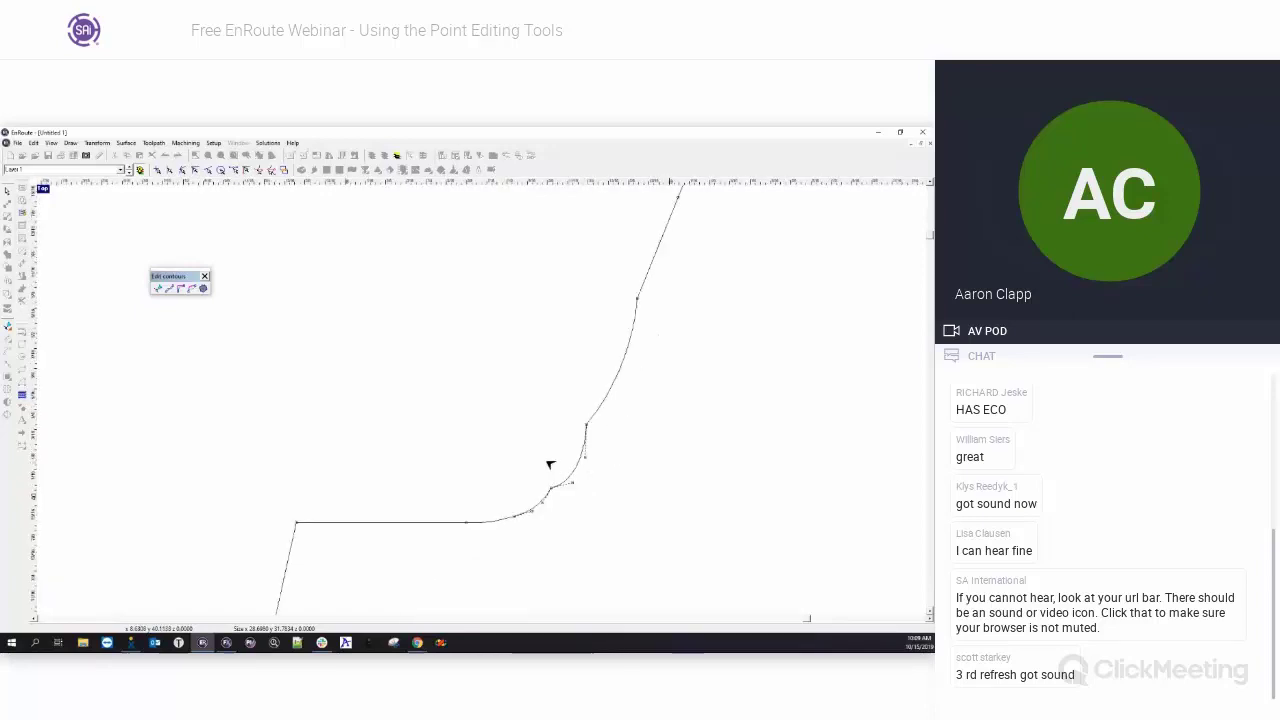
scroll(426, 378, "down", 1)
scroll(558, 318, "up", 1)
scroll(626, 286, "up", 1)
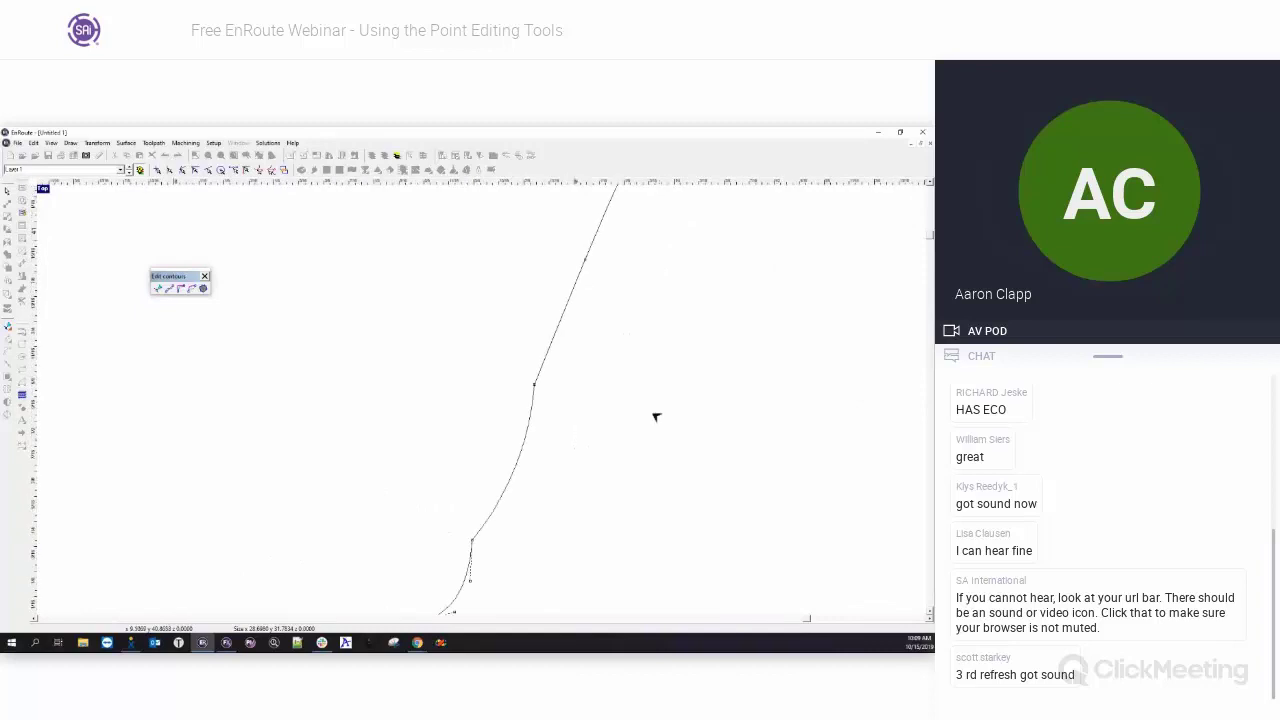
- Convert the bent arc above the corner to a curve, shape it into an S with its handles, and exit point editing
left_click(520, 466)
left_click(525, 443)
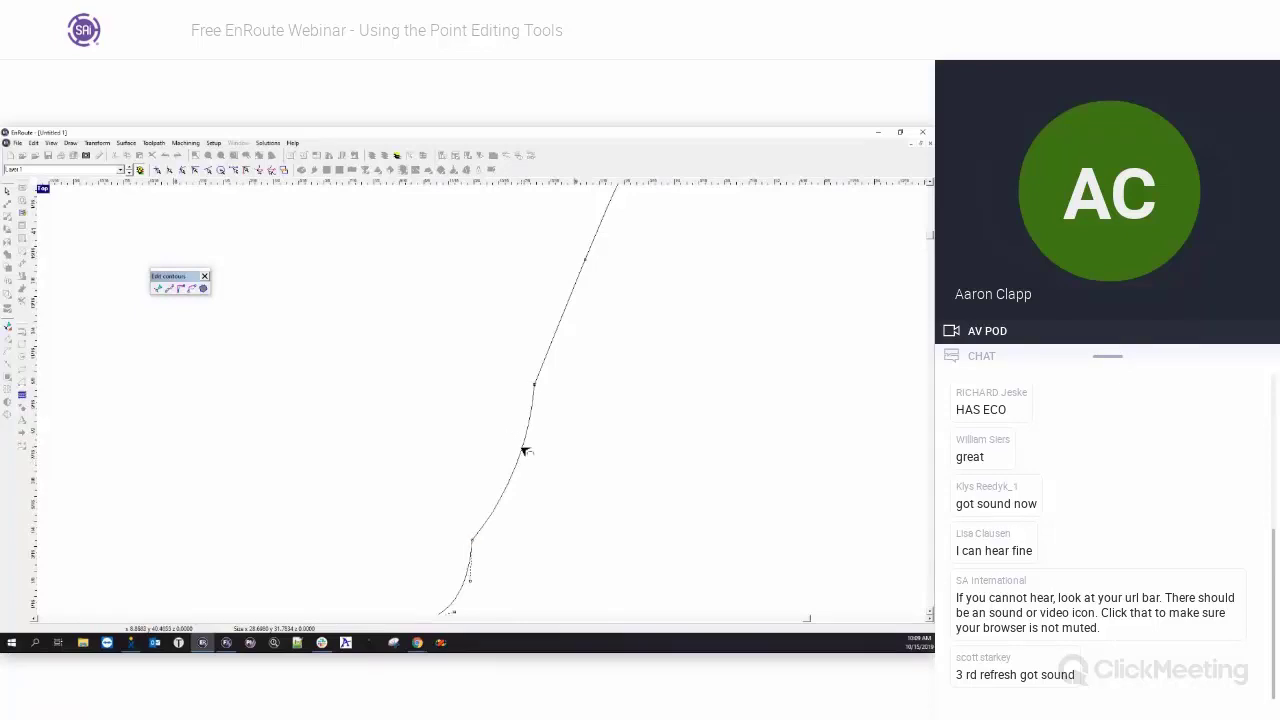
right_click(535, 385)
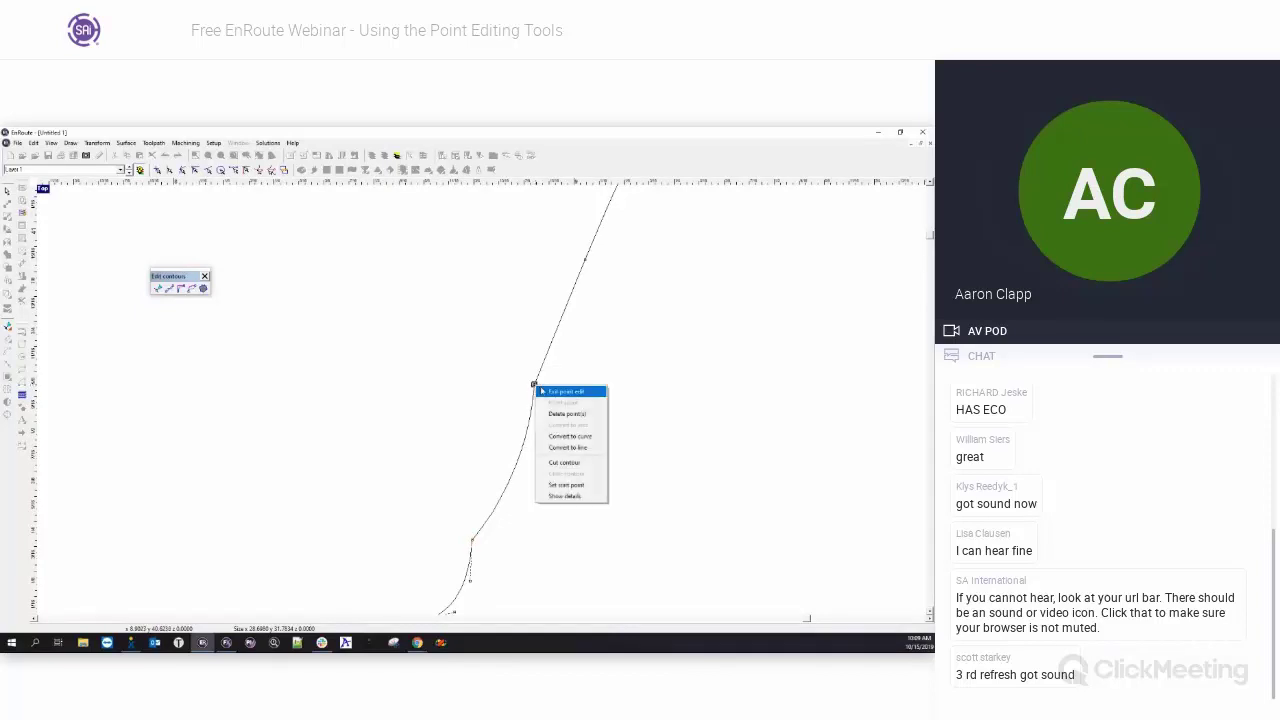
left_click(571, 437)
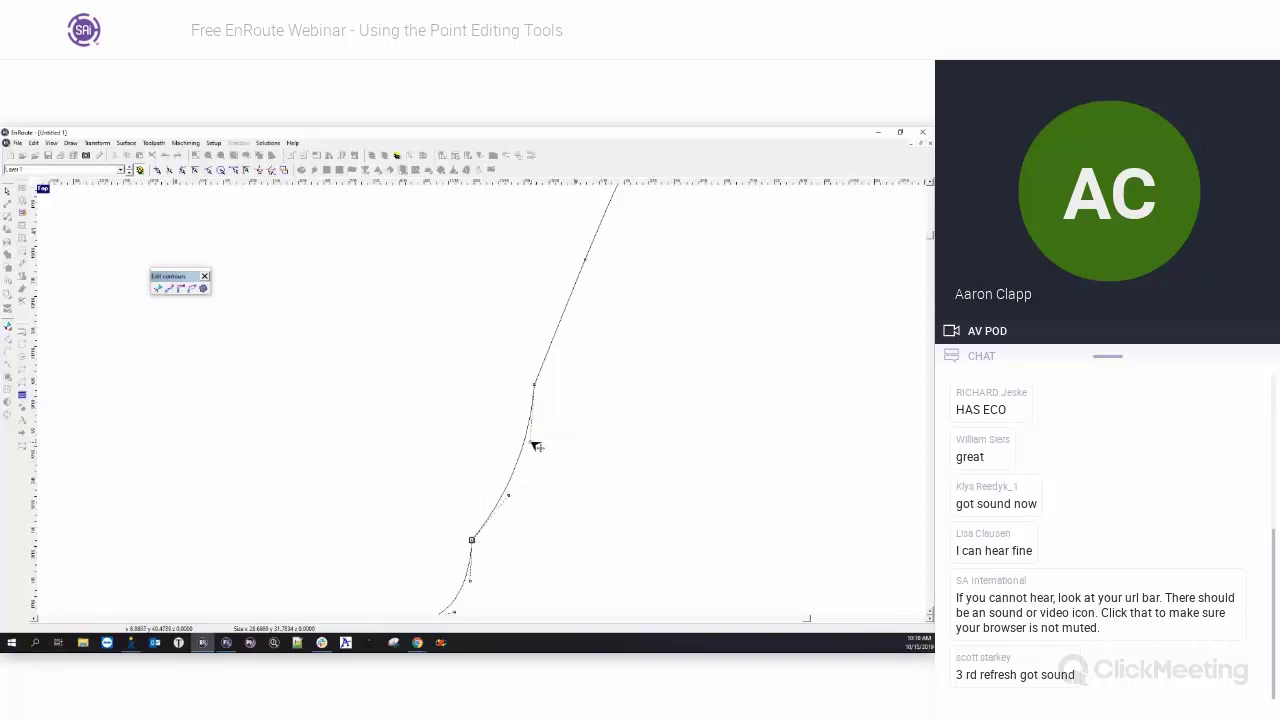
left_click_drag(530, 442, 469, 481)
right_click(620, 405)
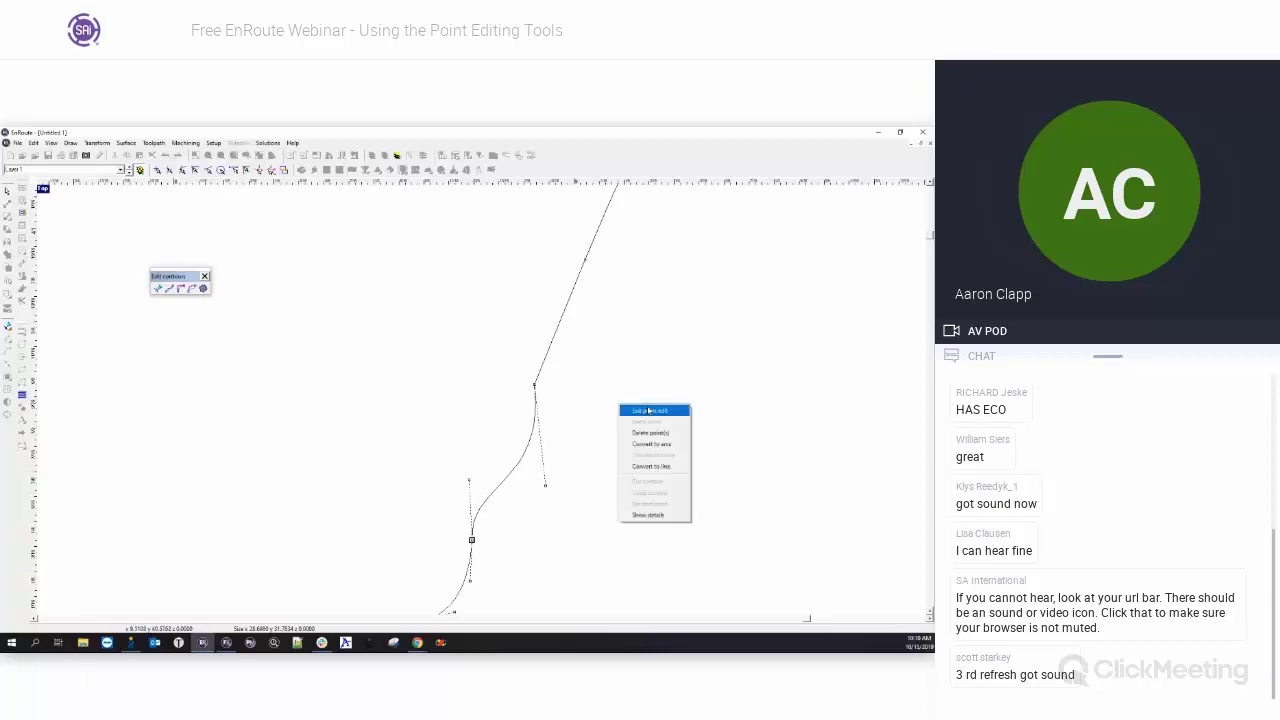
left_click(652, 410)
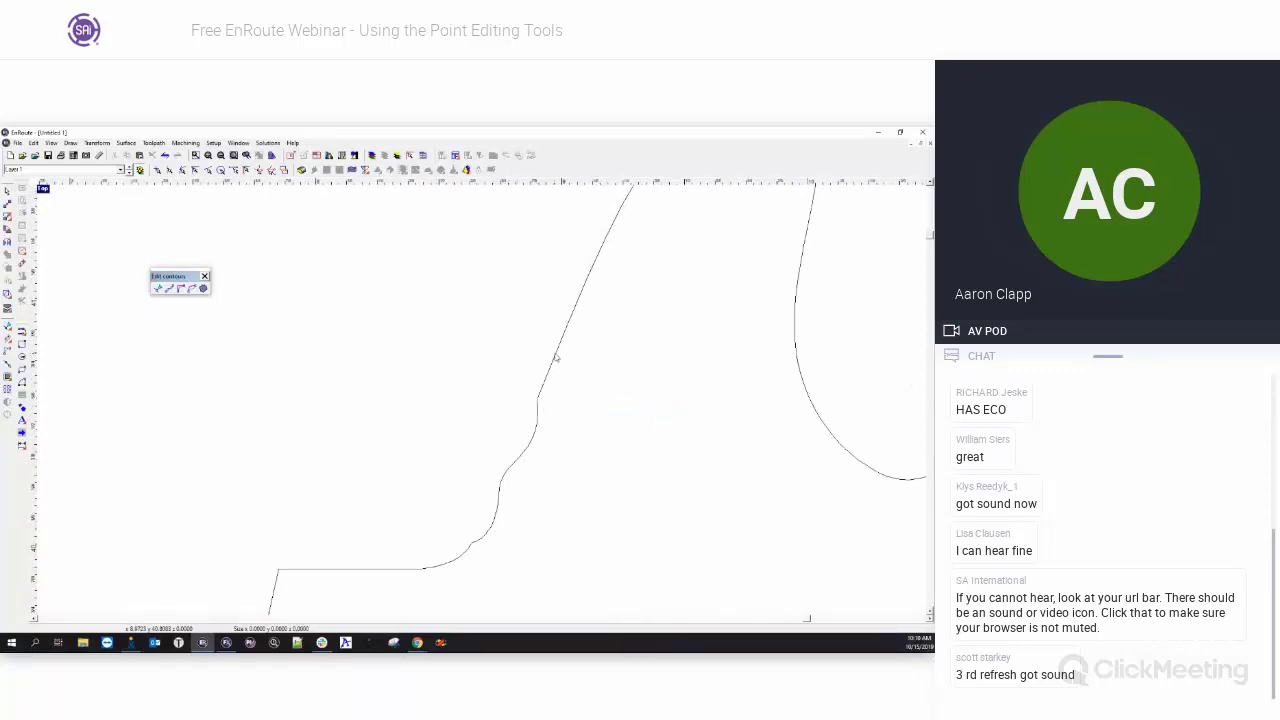
- Try bending the slanted line below the upper-left berry into an arc, first bulging upward and then slightly downward
left_click(556, 358)
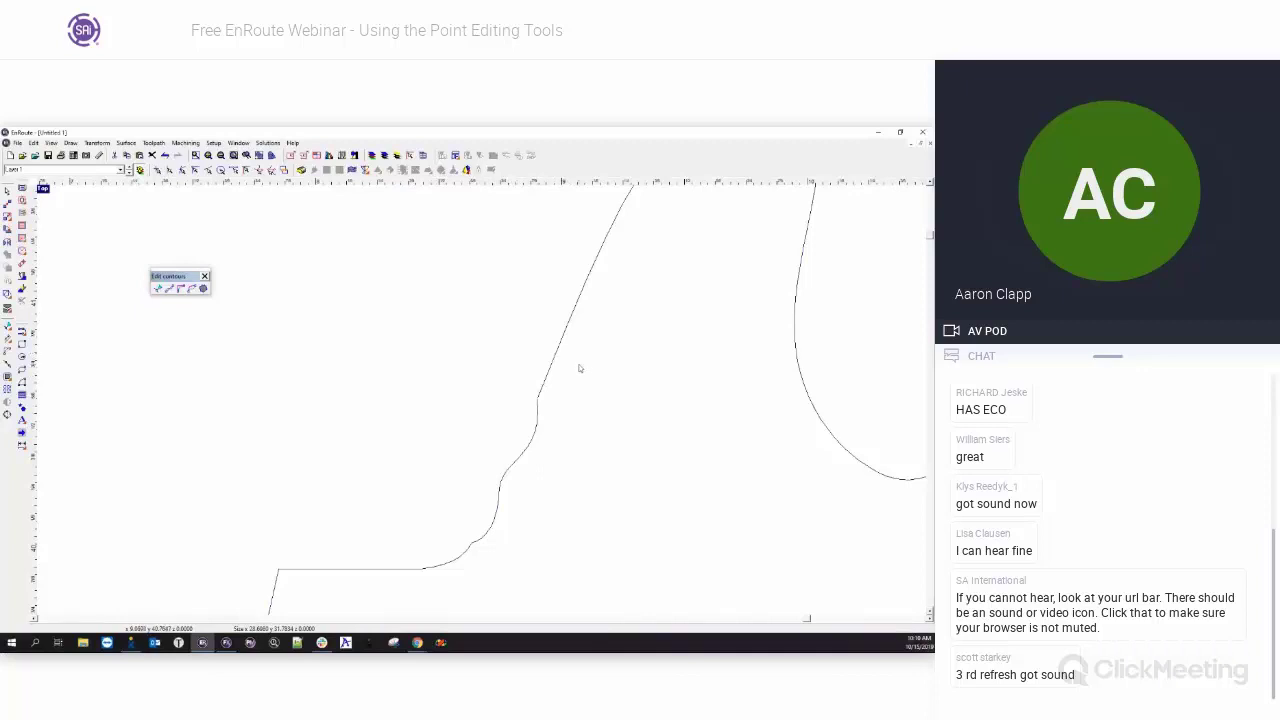
scroll(585, 372, "down", 2)
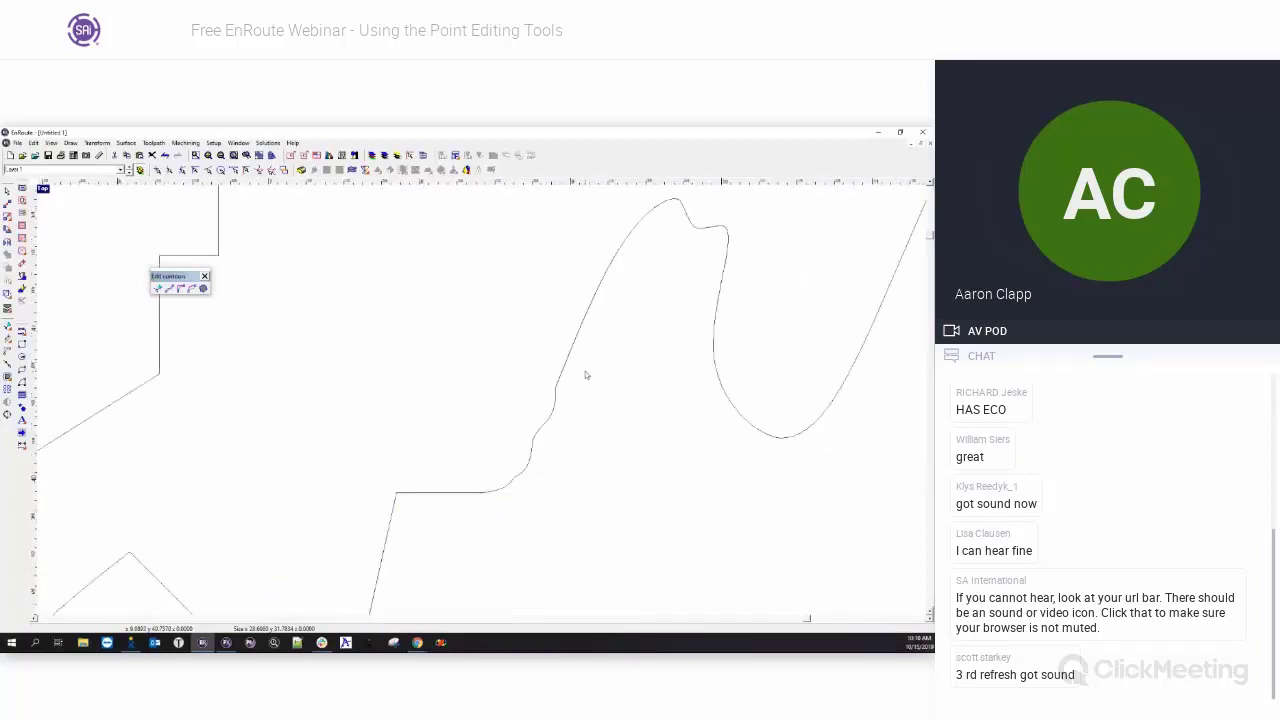
scroll(358, 347, "down", 1)
scroll(123, 401, "up", 1)
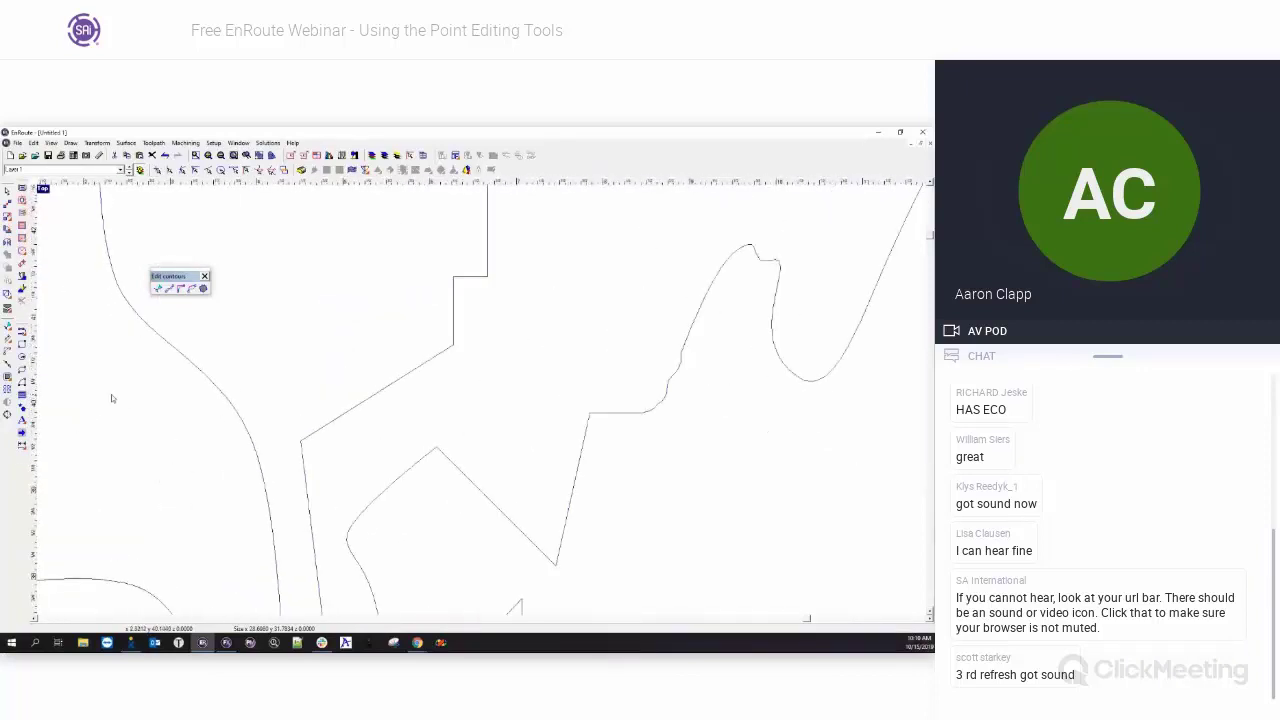
scroll(340, 373, "up", 3)
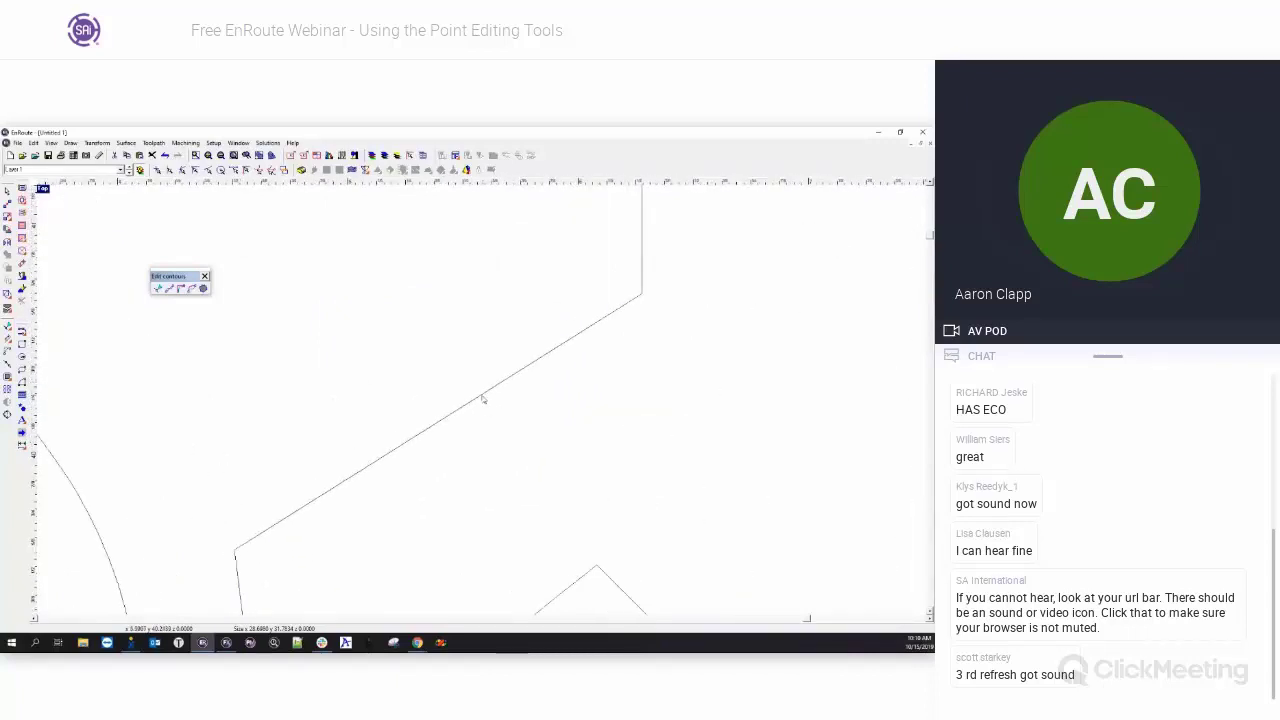
left_click(158, 289)
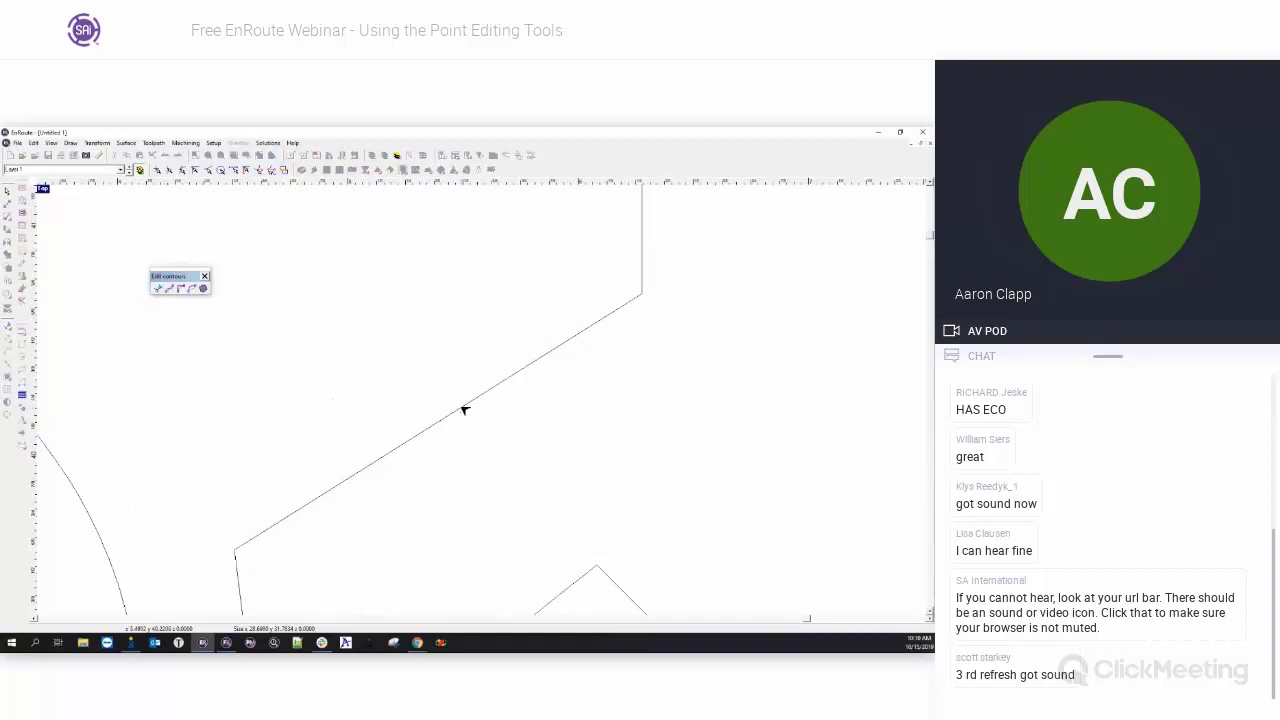
left_click_drag(465, 410, 395, 338)
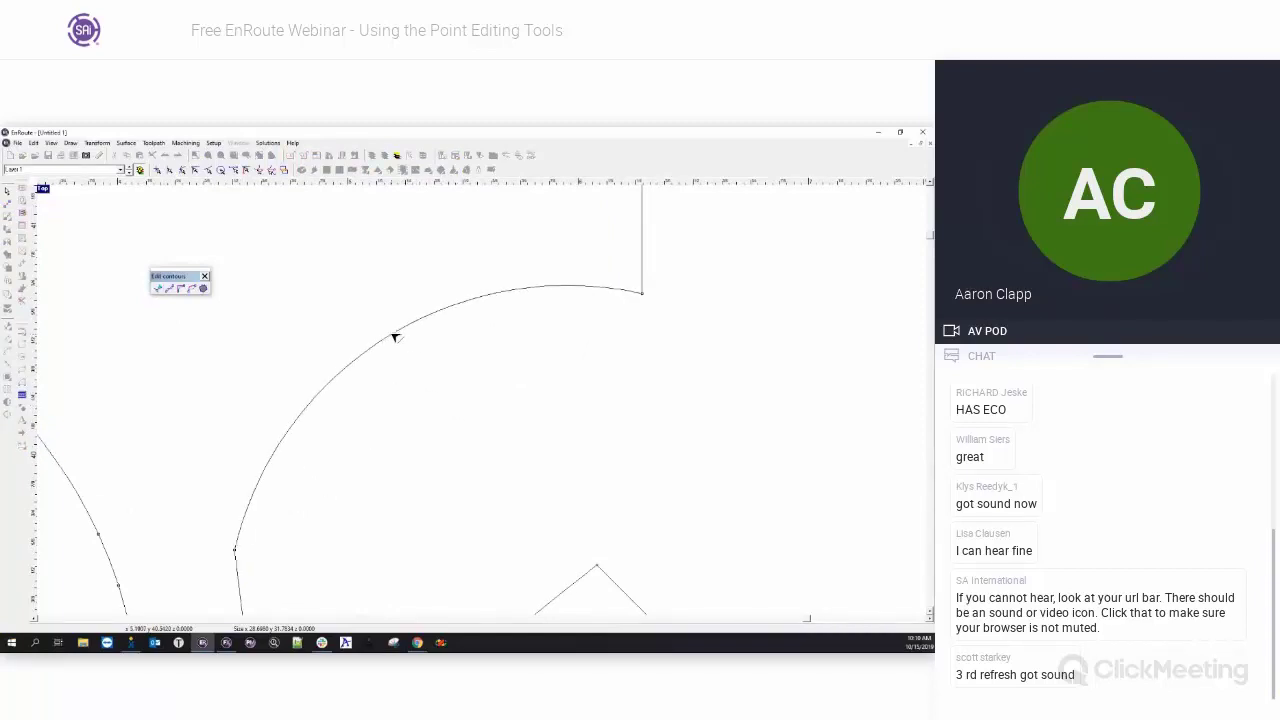
left_click_drag(397, 340, 509, 420)
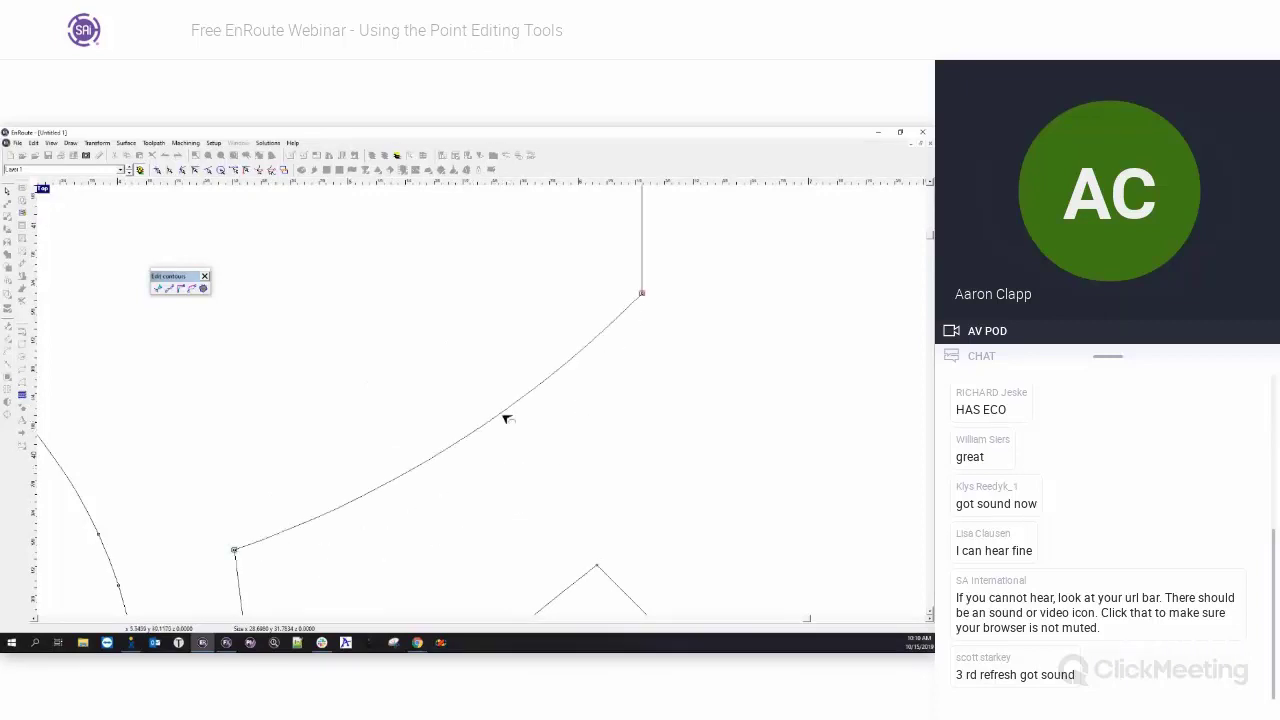
scroll(530, 410, "down", 3)
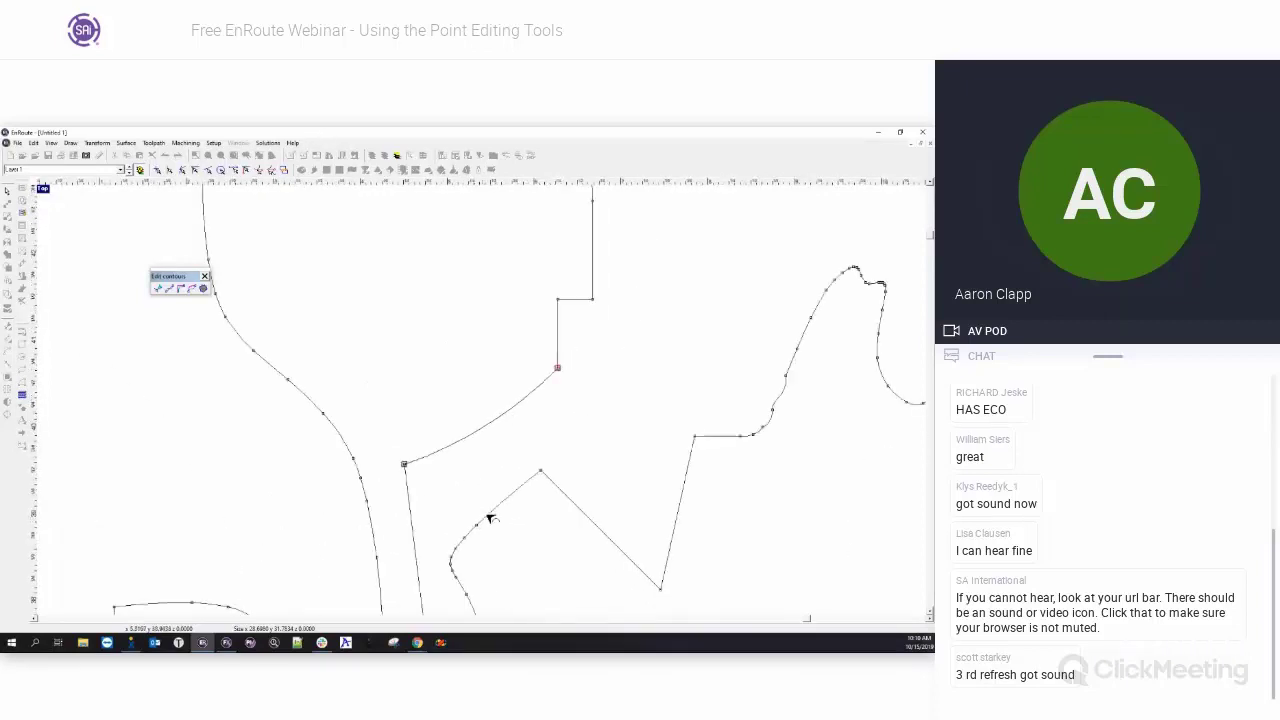
- Try bending both sides of the pointed leaf peak beside the berry stem into arcs, and exit point editing
left_click_drag(499, 506, 610, 504)
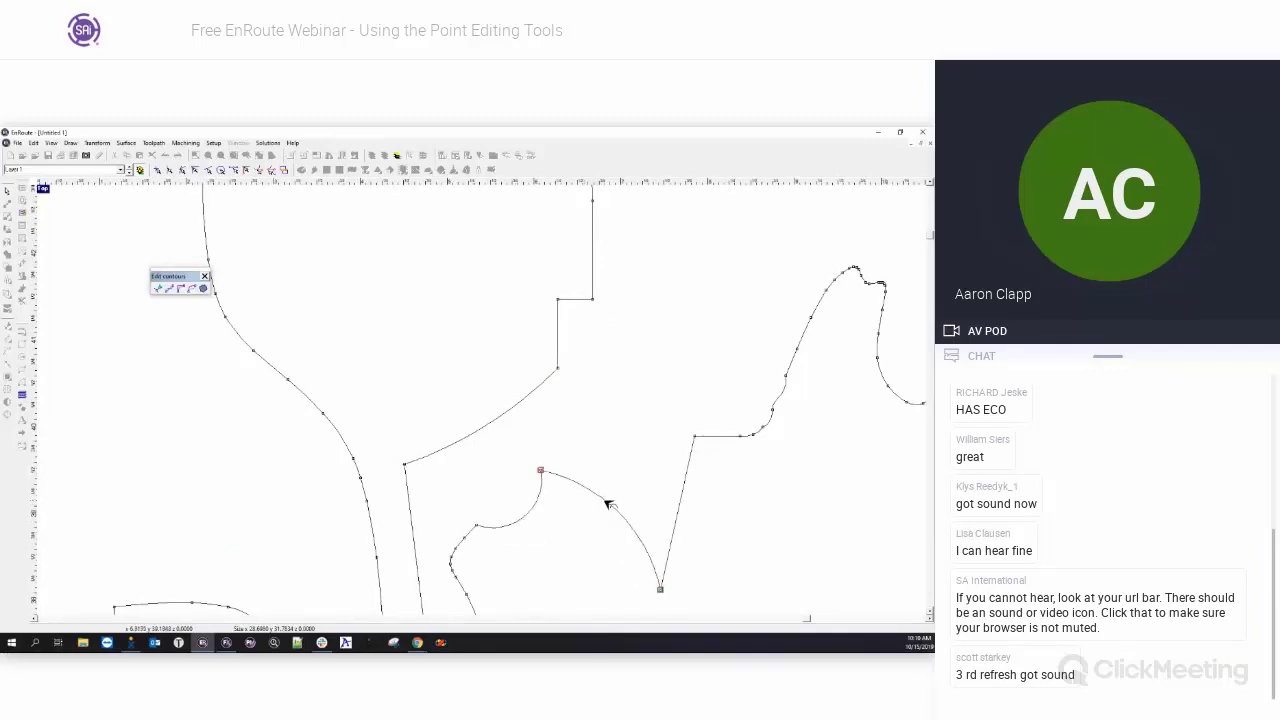
right_click(586, 436)
left_click(596, 443)
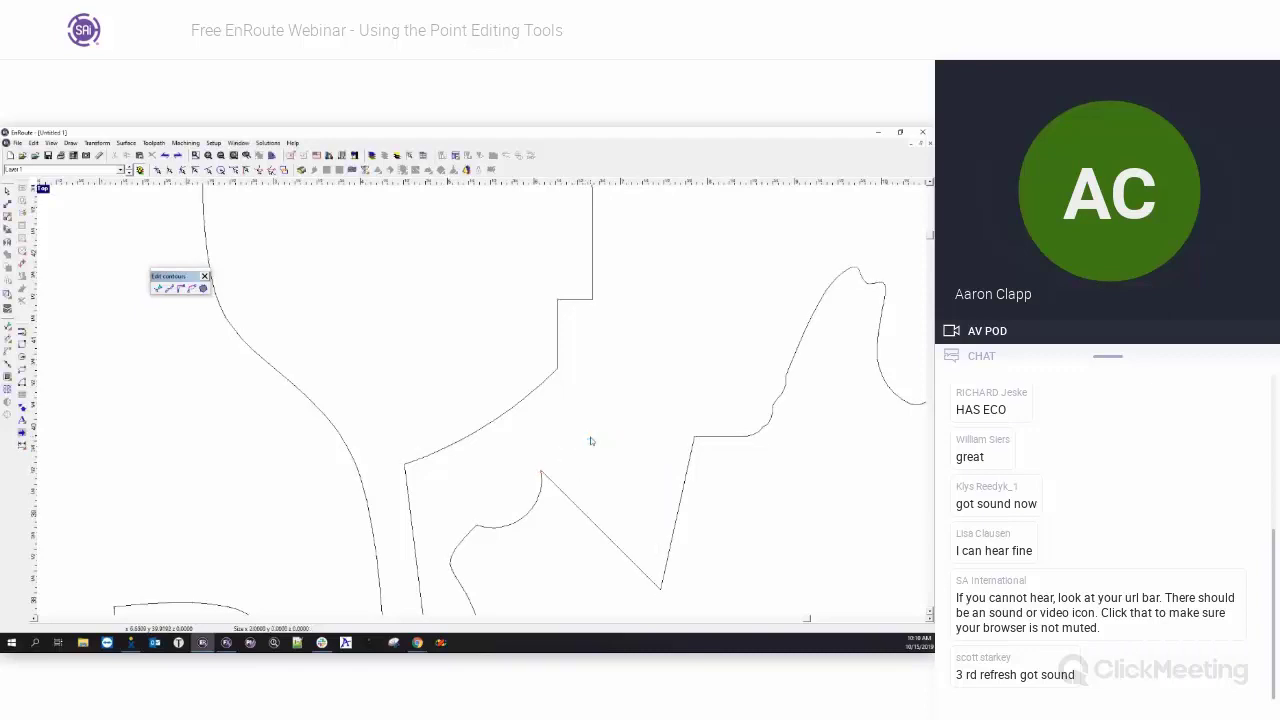
- Examine the whole left tracing beside the black artwork, ending on the jagged lower-right leaf
scroll(530, 445, "down", 3)
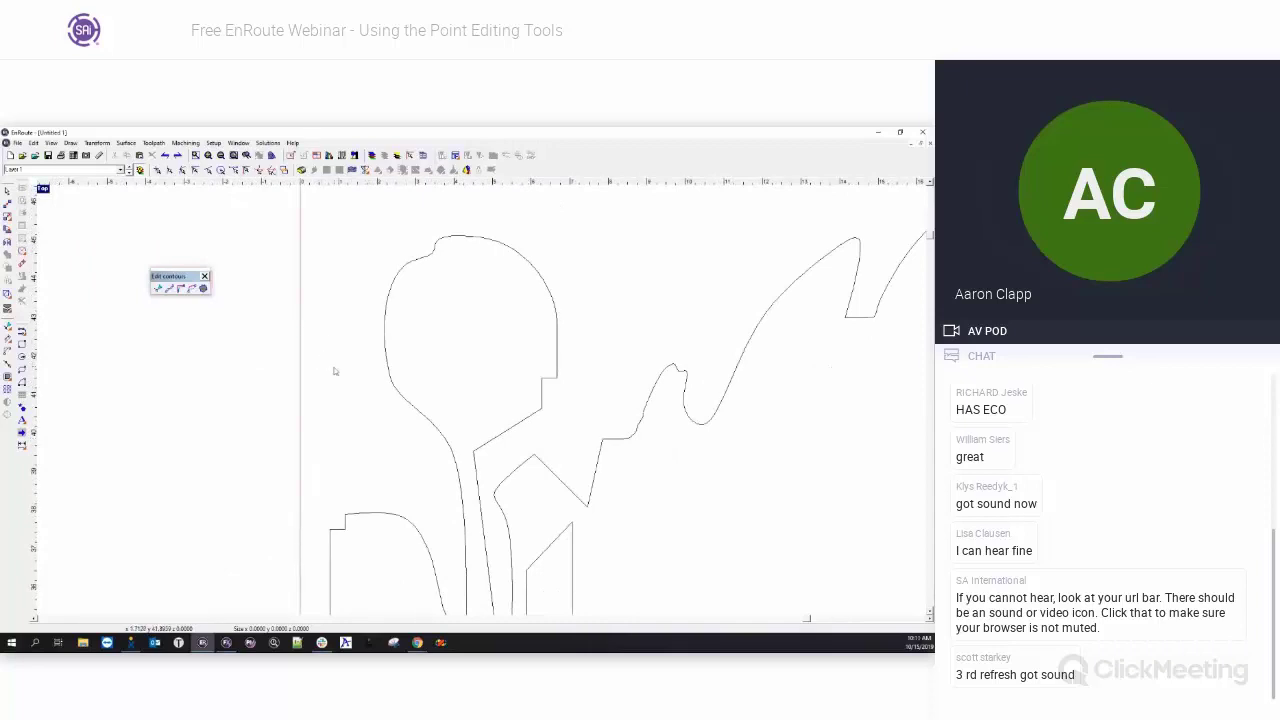
scroll(333, 370, "down", 5)
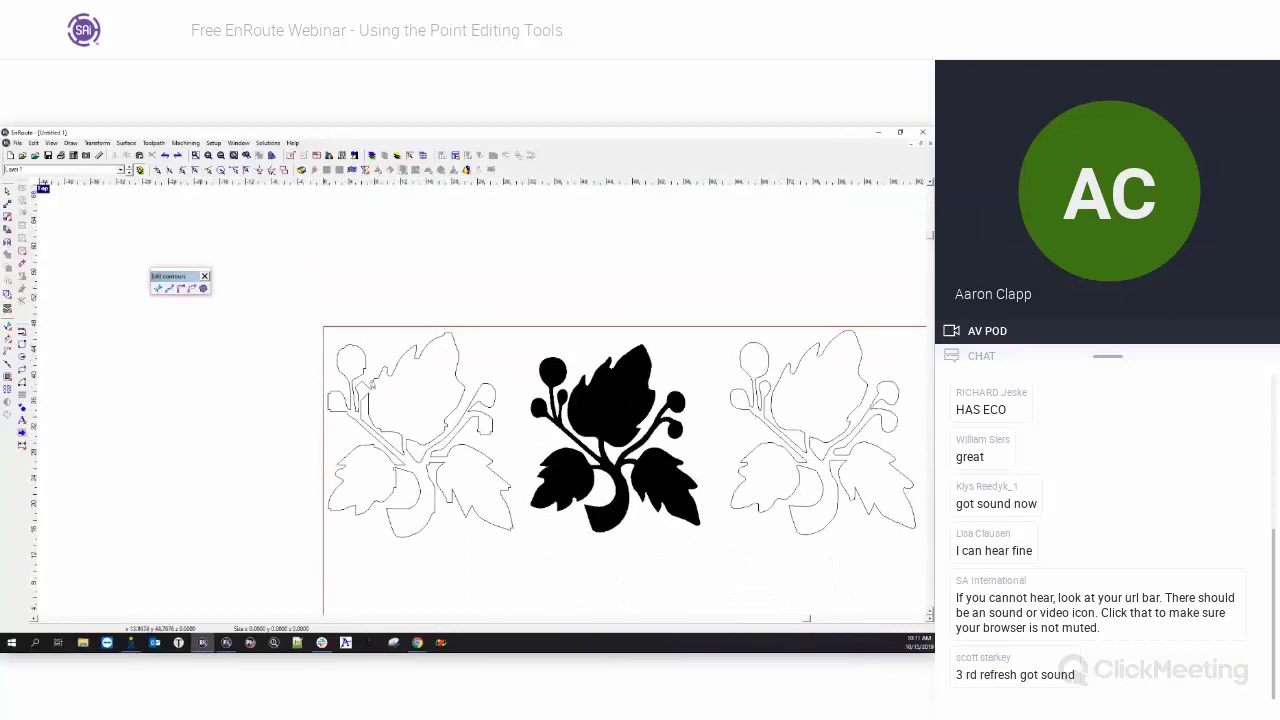
scroll(478, 424, "up", 3)
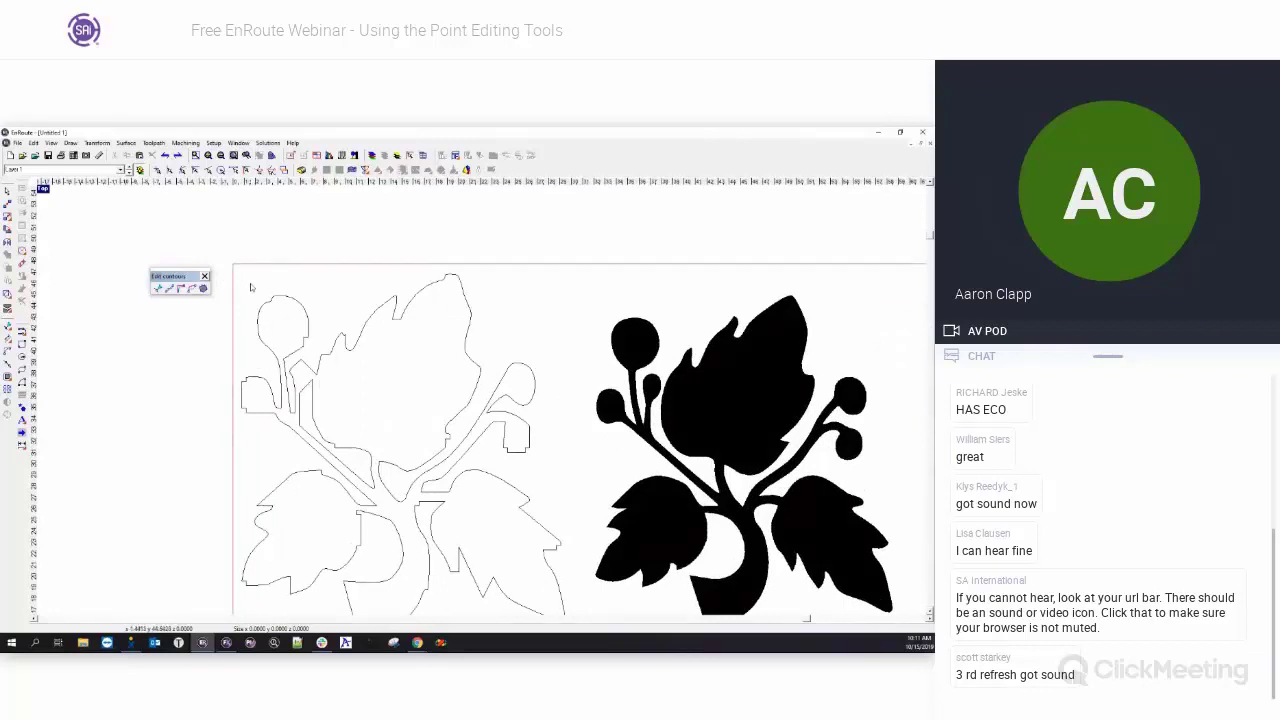
scroll(252, 290, "up", 2)
scroll(401, 401, "down", 3)
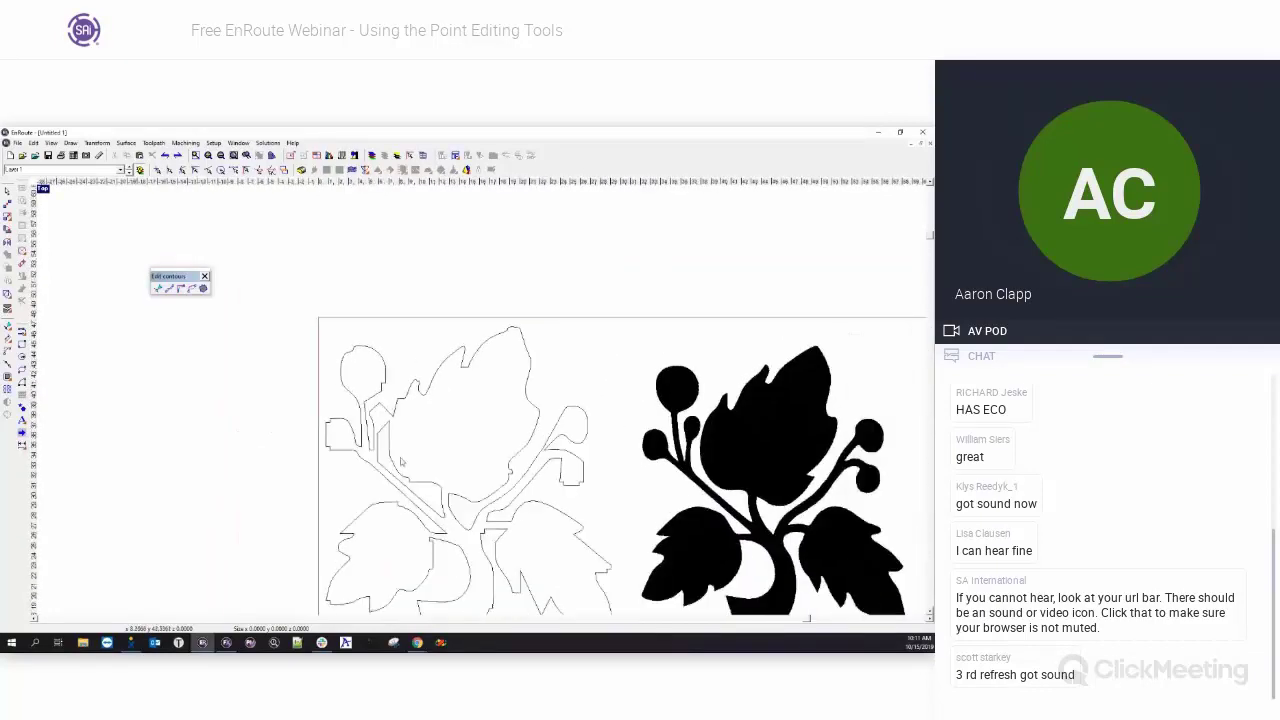
scroll(494, 437, "down", 2)
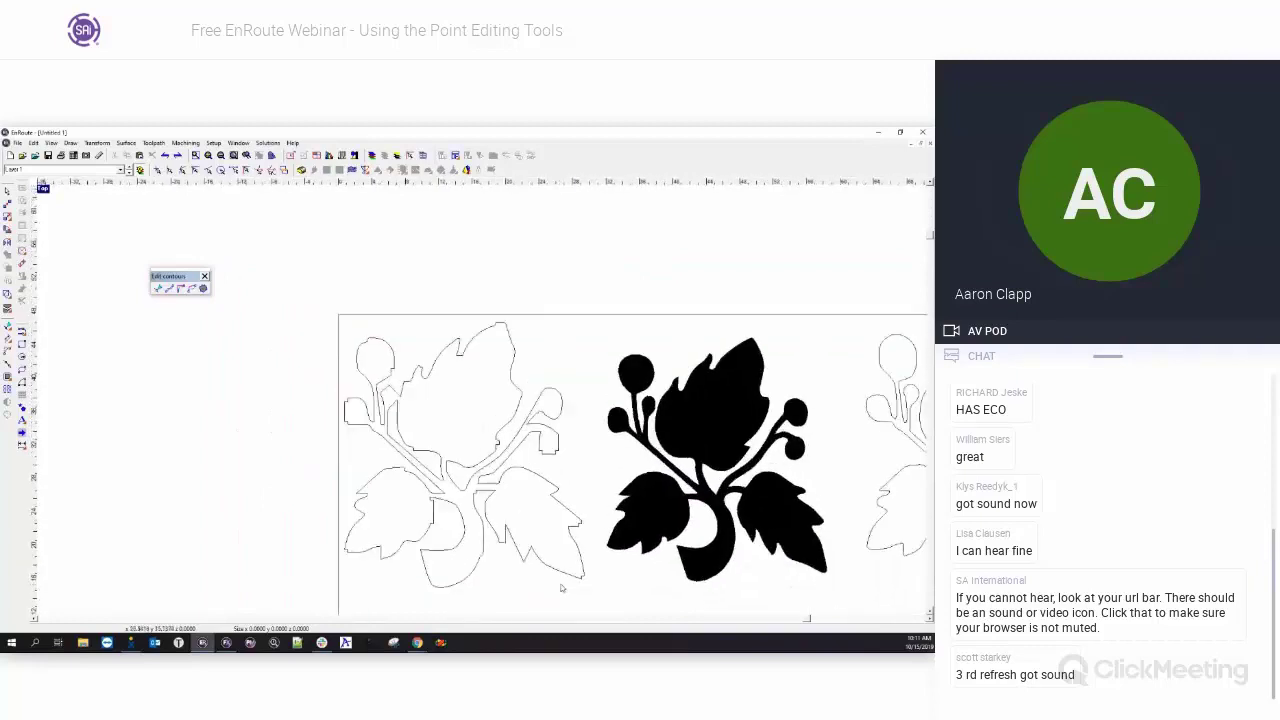
scroll(565, 572, "up", 4)
scroll(523, 552, "up", 3)
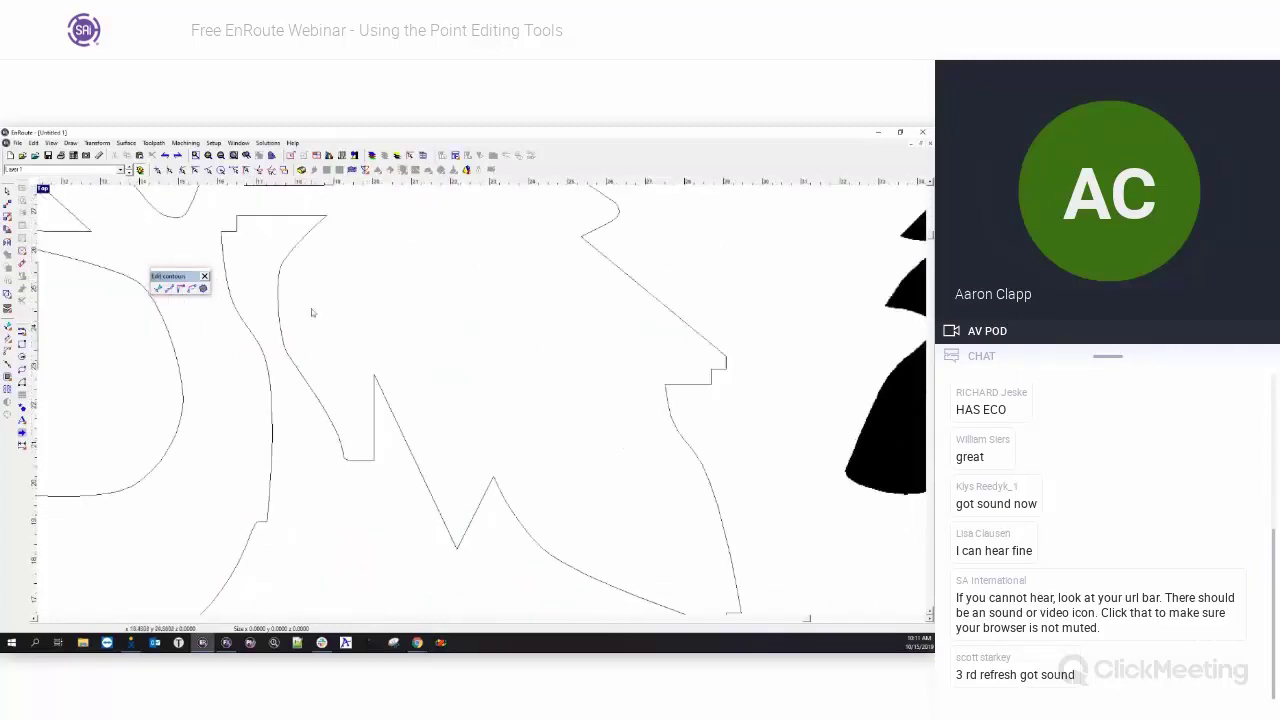
scroll(418, 390, "down", 1)
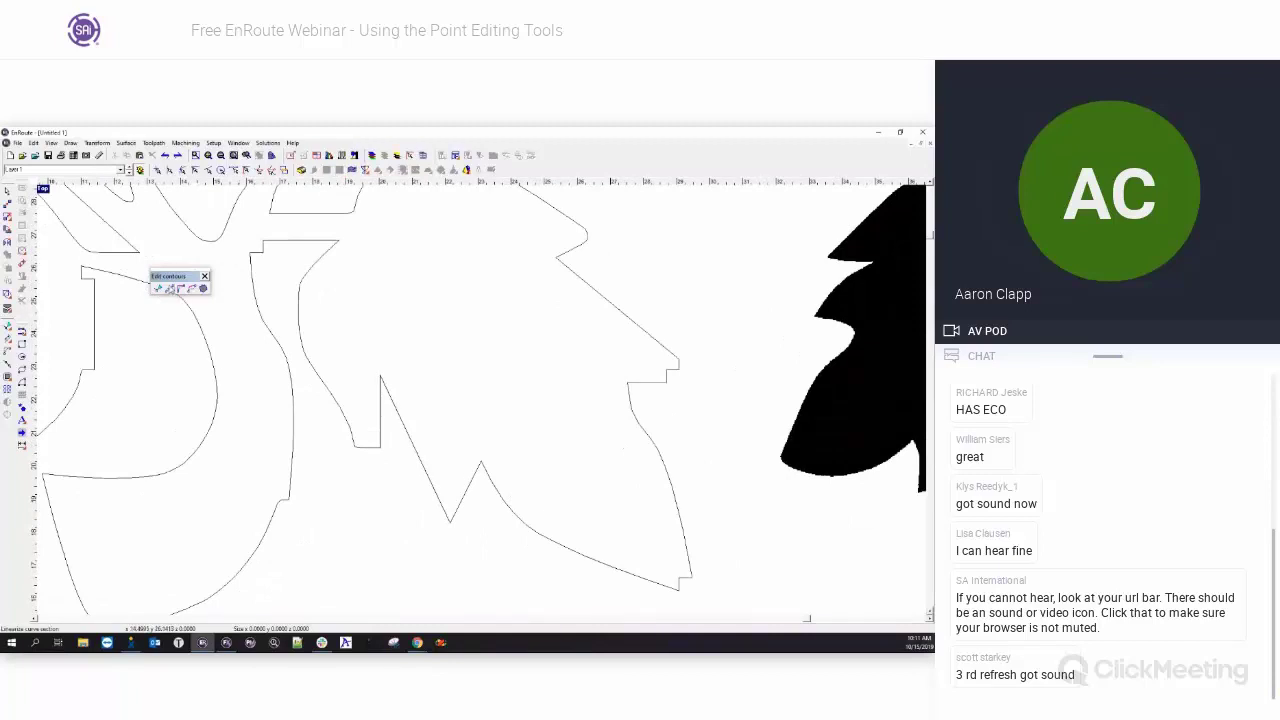
- Display the left tracing's edit points and compare its lower-right leaf with the black artwork
left_click(157, 289)
left_click(308, 274)
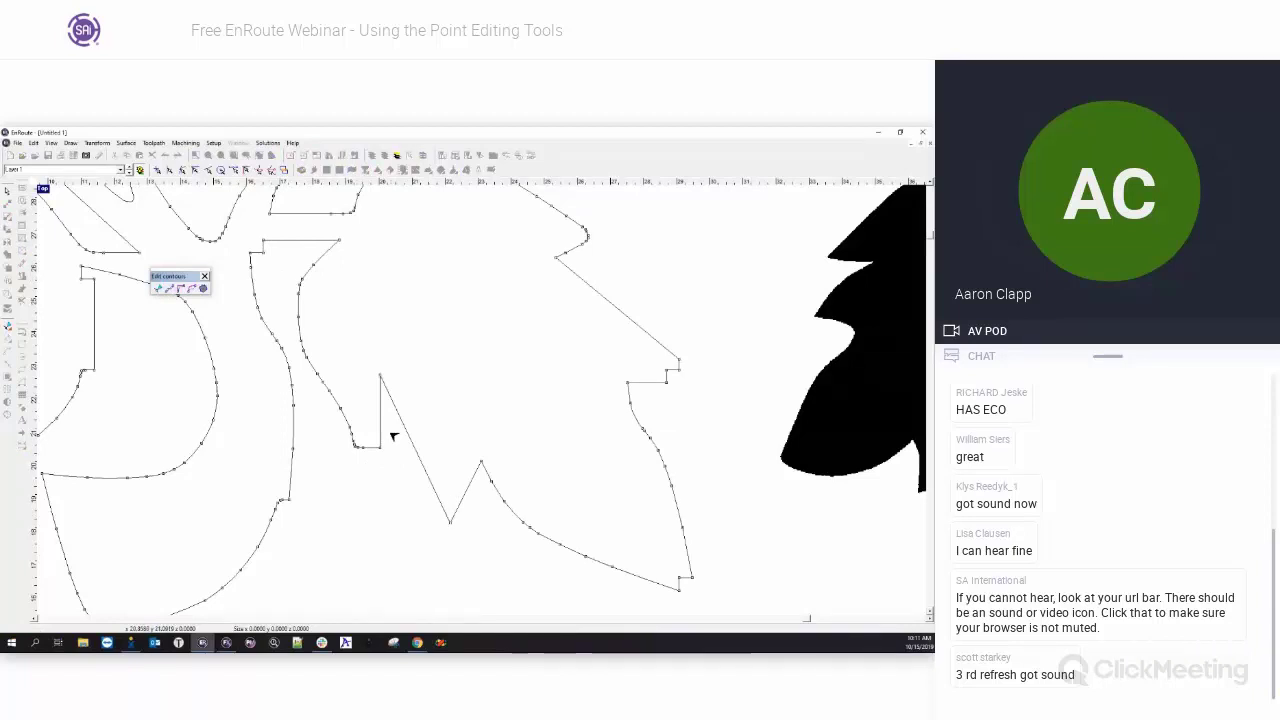
scroll(287, 437, "down", 1)
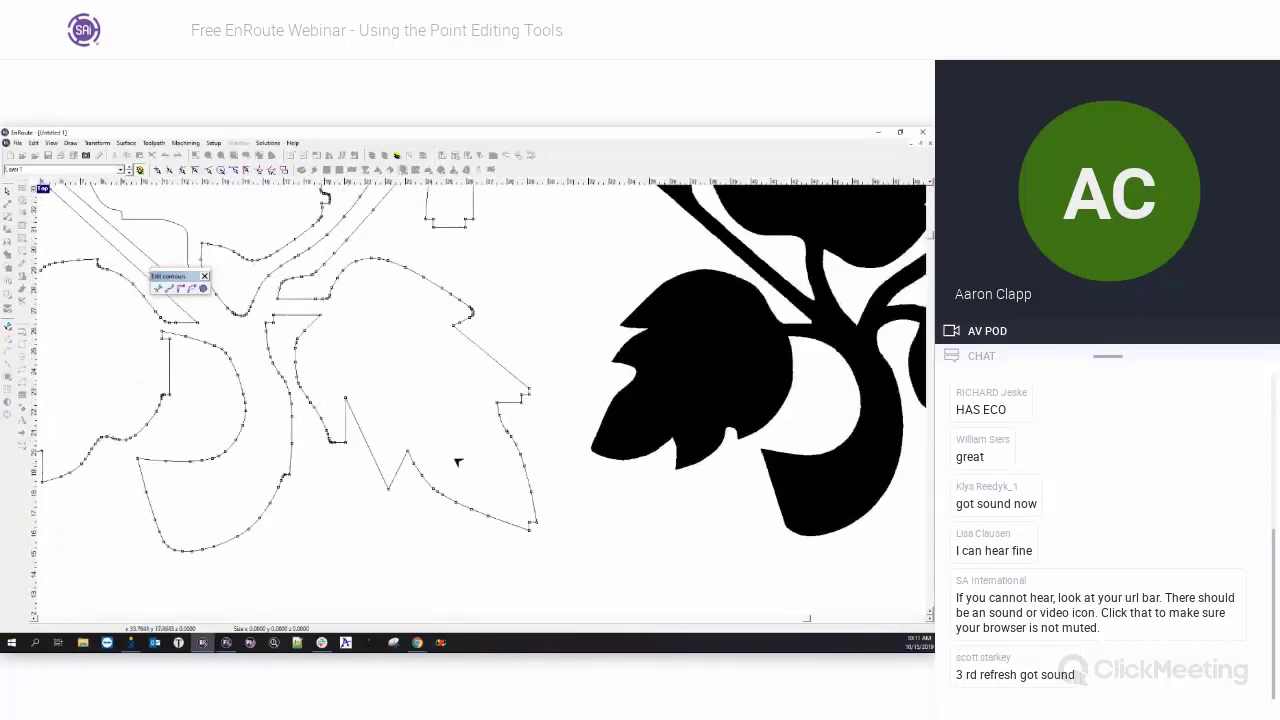
scroll(458, 462, "down", 1)
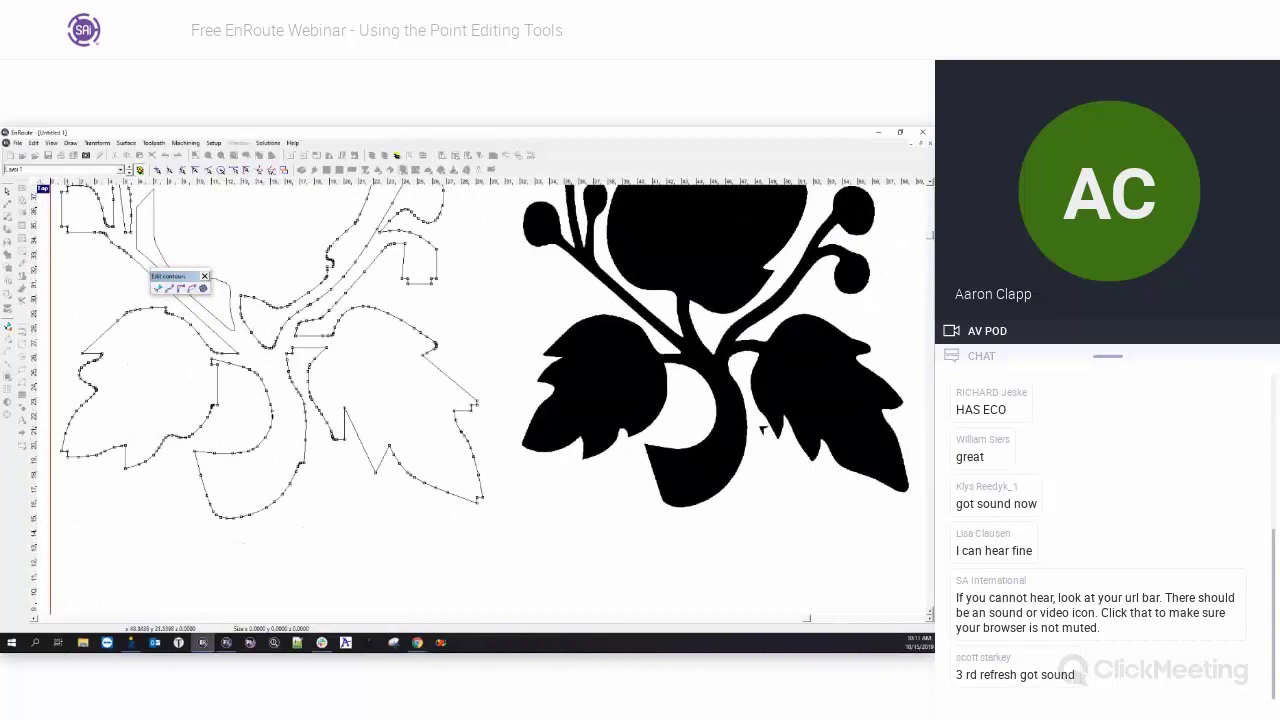
scroll(338, 427, "up", 1)
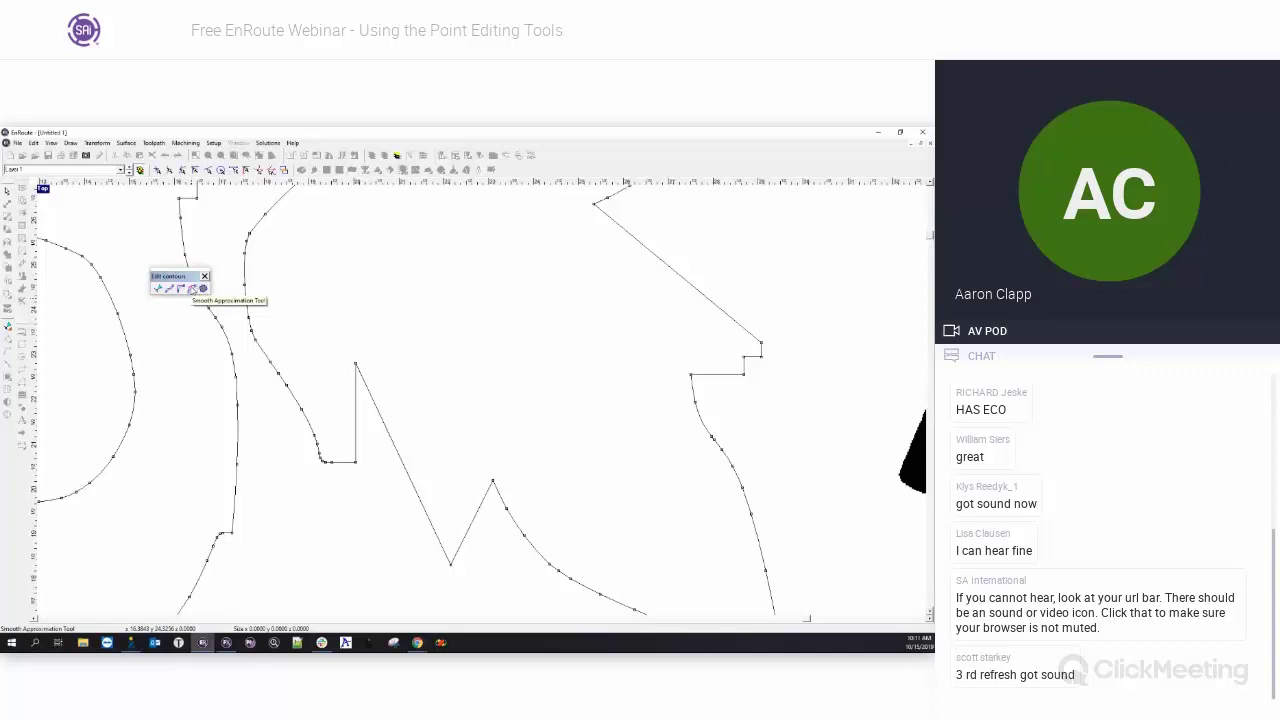
- Apply the Smooth Approximation Tool across the sharp inner peak on the underside of the lower-right leaf
left_click(192, 288)
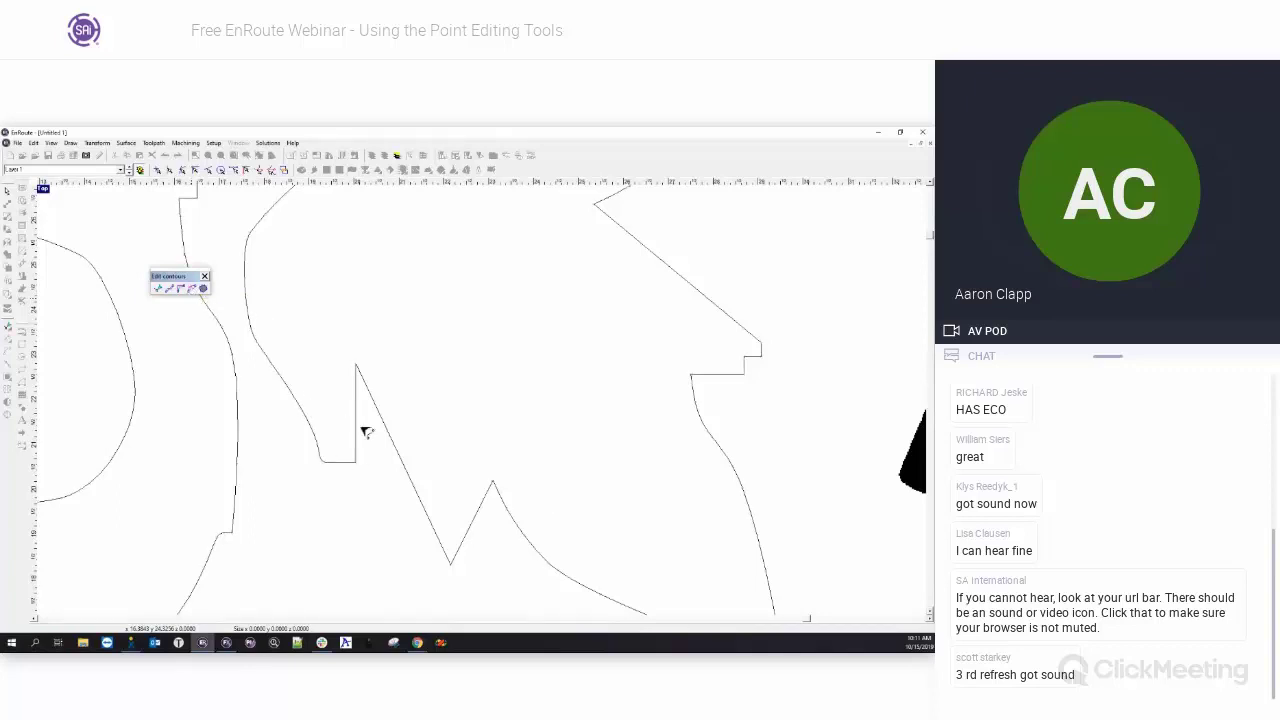
left_click(478, 516)
scroll(514, 514, "up", 2)
scroll(520, 520, "up", 2)
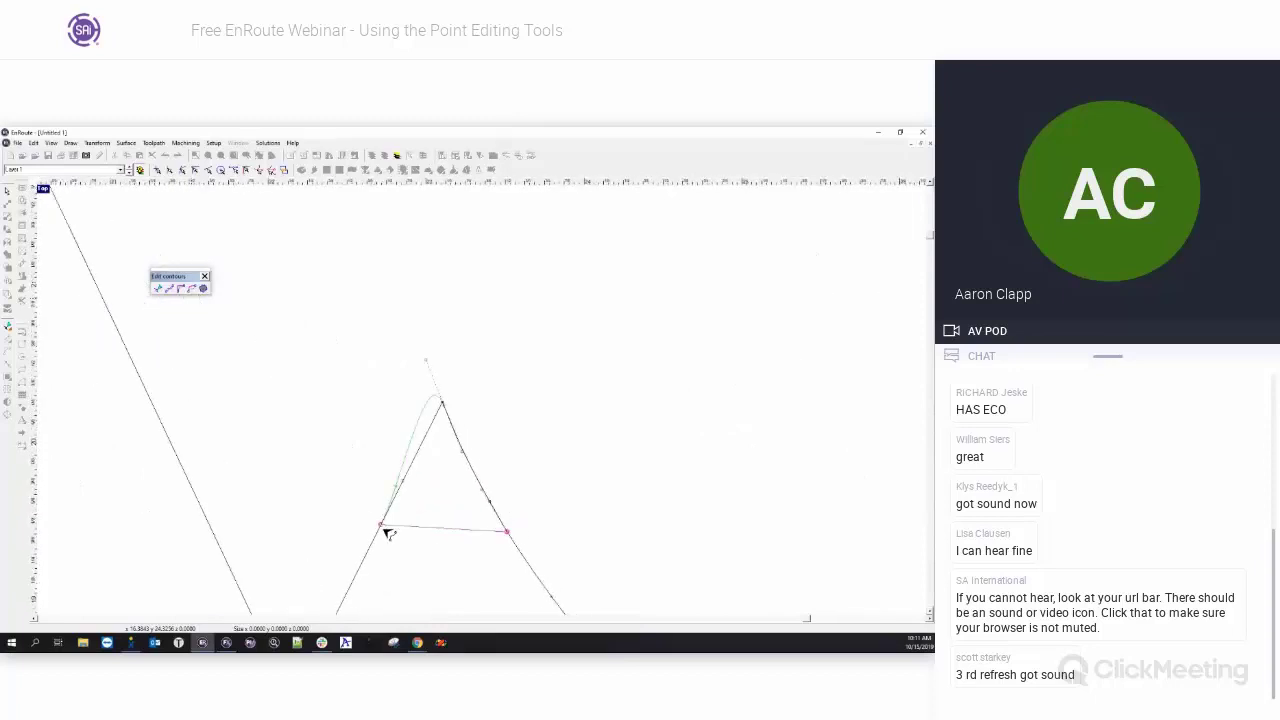
scroll(483, 474, "down", 2)
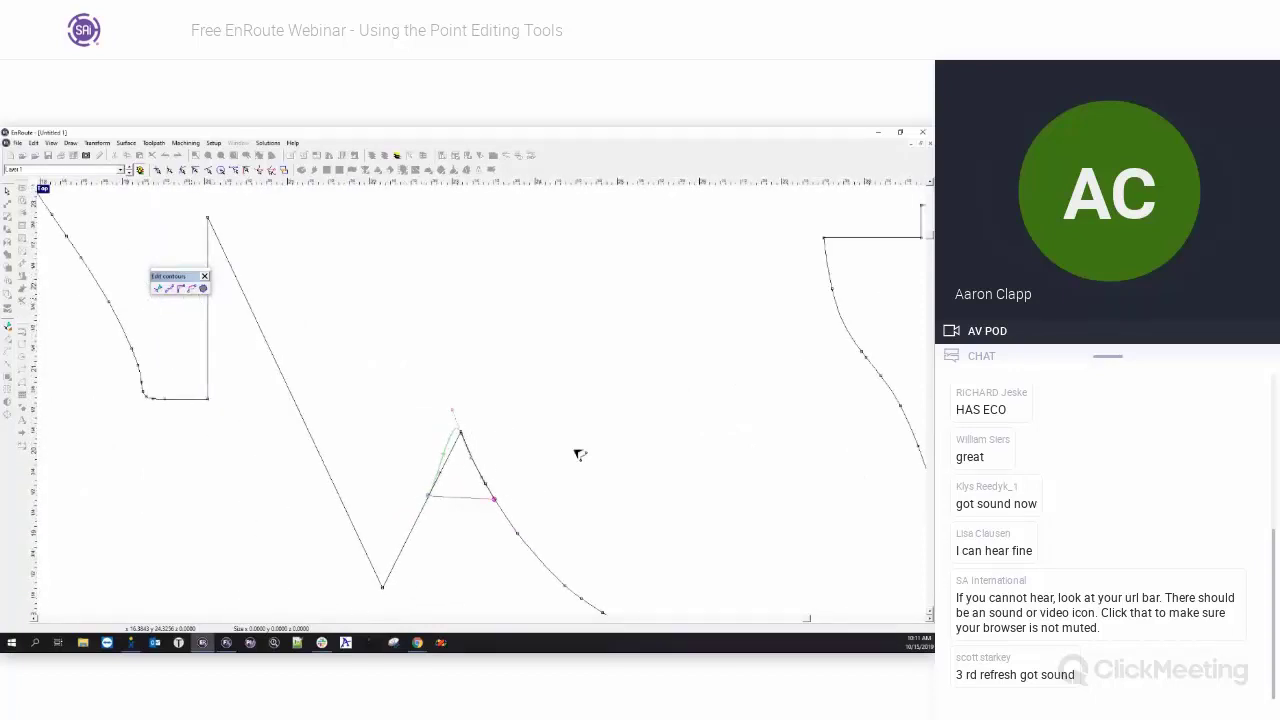
scroll(483, 428, "up", 2)
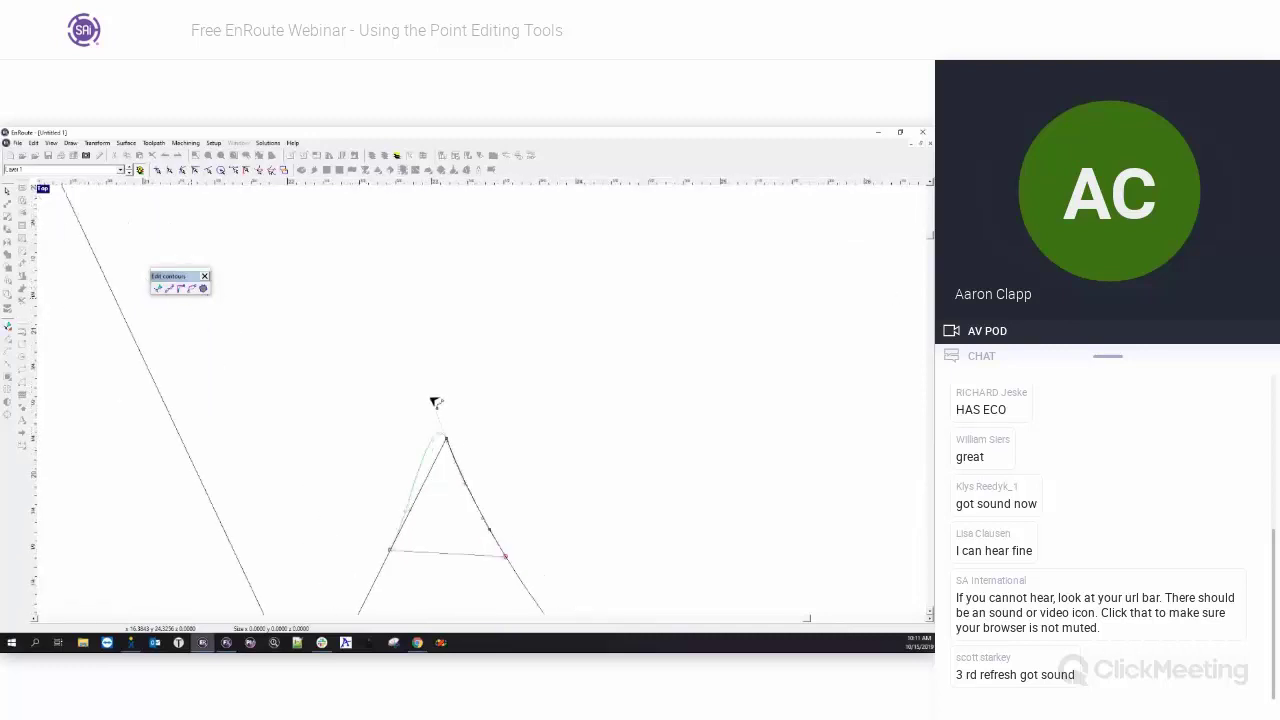
- Adjust the smoothing handles and end points around the leaf's inner peak, and apply the rounded curve
mouse_move(436, 404)
left_mouse_down()
mouse_move(413, 421)
mouse_move(418, 409)
left_mouse_up()
mouse_move(467, 485)
left_mouse_down()
mouse_move(492, 452)
mouse_move(462, 486)
left_mouse_up()
scroll(522, 578, "down", 3)
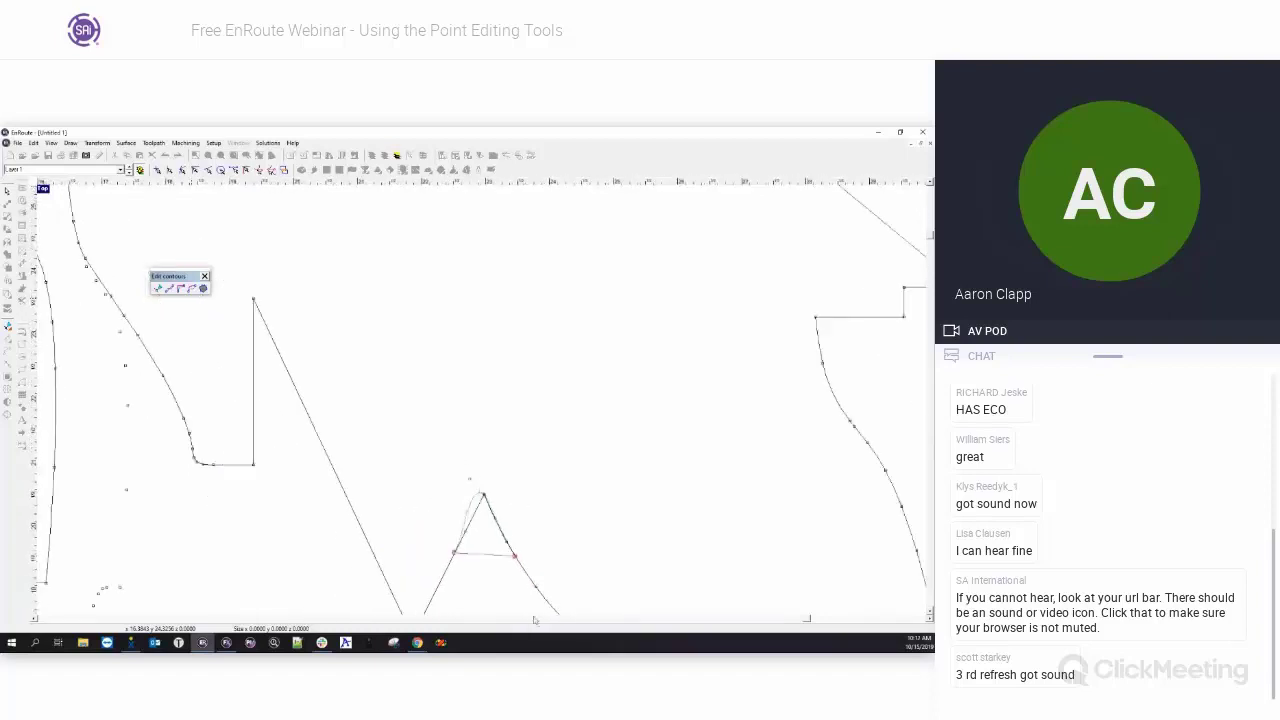
mouse_move(468, 564)
left_mouse_down()
mouse_move(482, 538)
mouse_move(453, 584)
mouse_move(471, 542)
left_mouse_up()
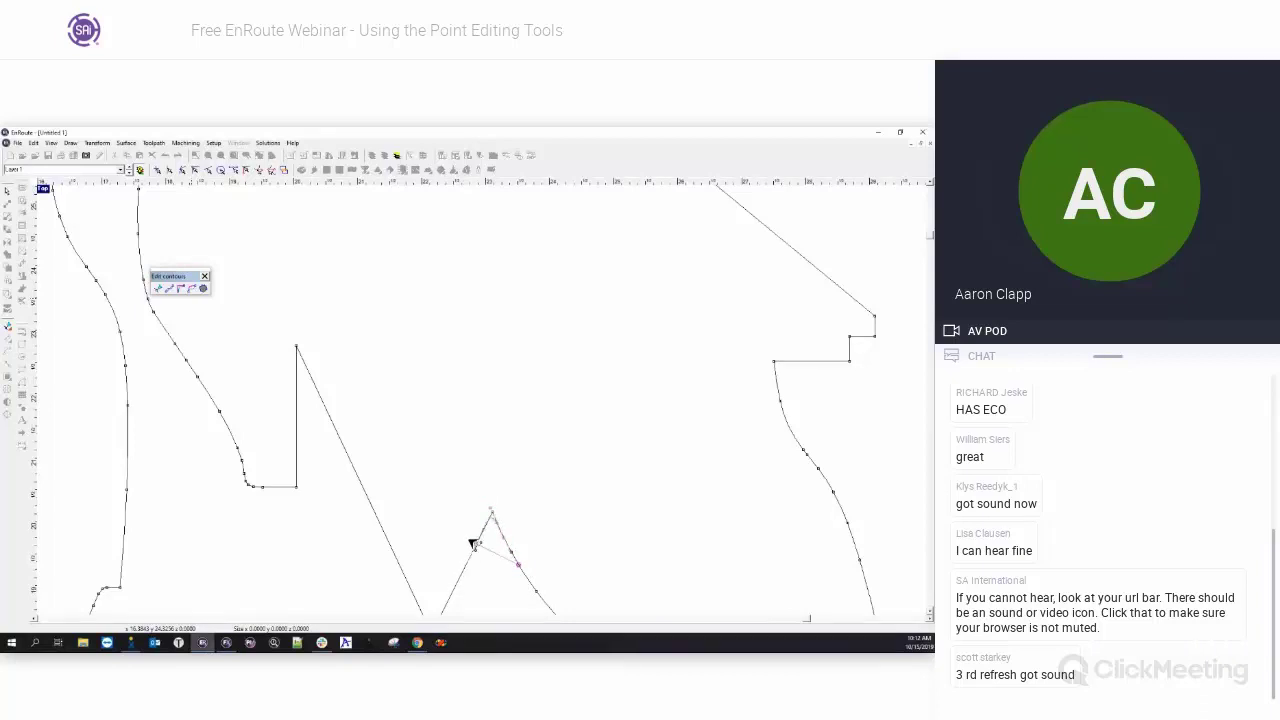
scroll(497, 586, "up", 9)
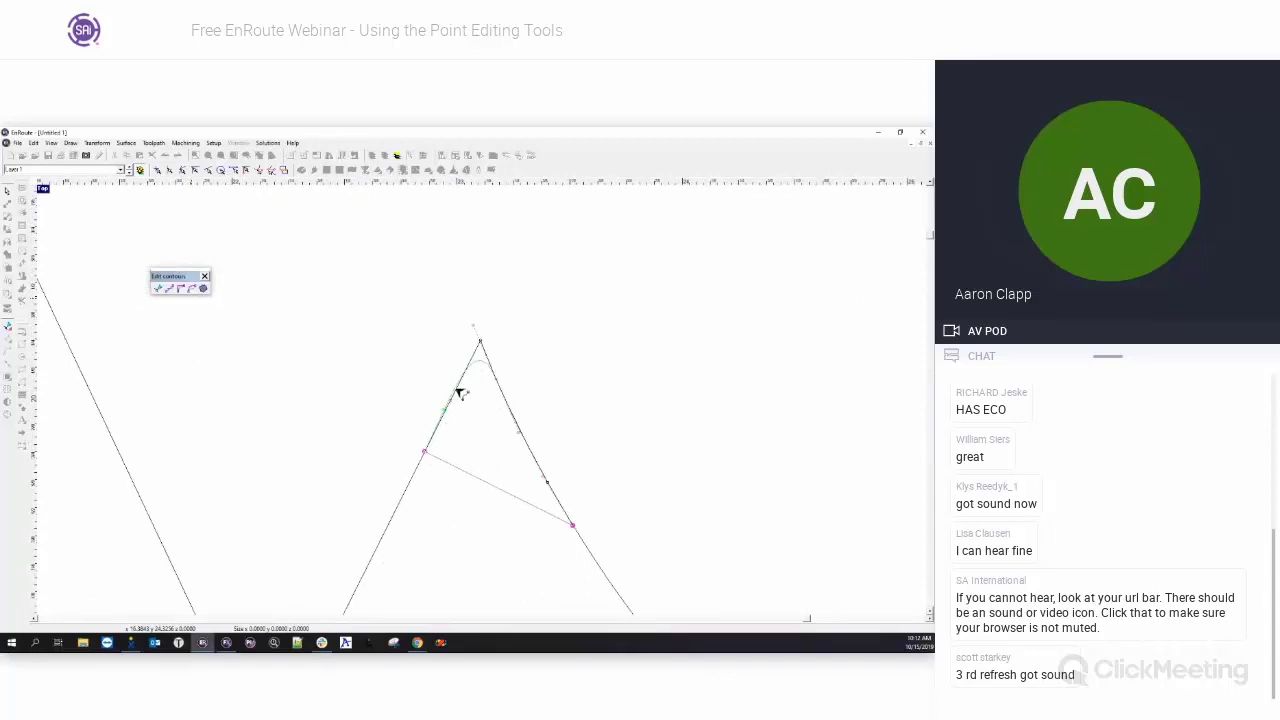
left_click_drag(574, 526, 630, 608)
scroll(540, 462, "down", 1)
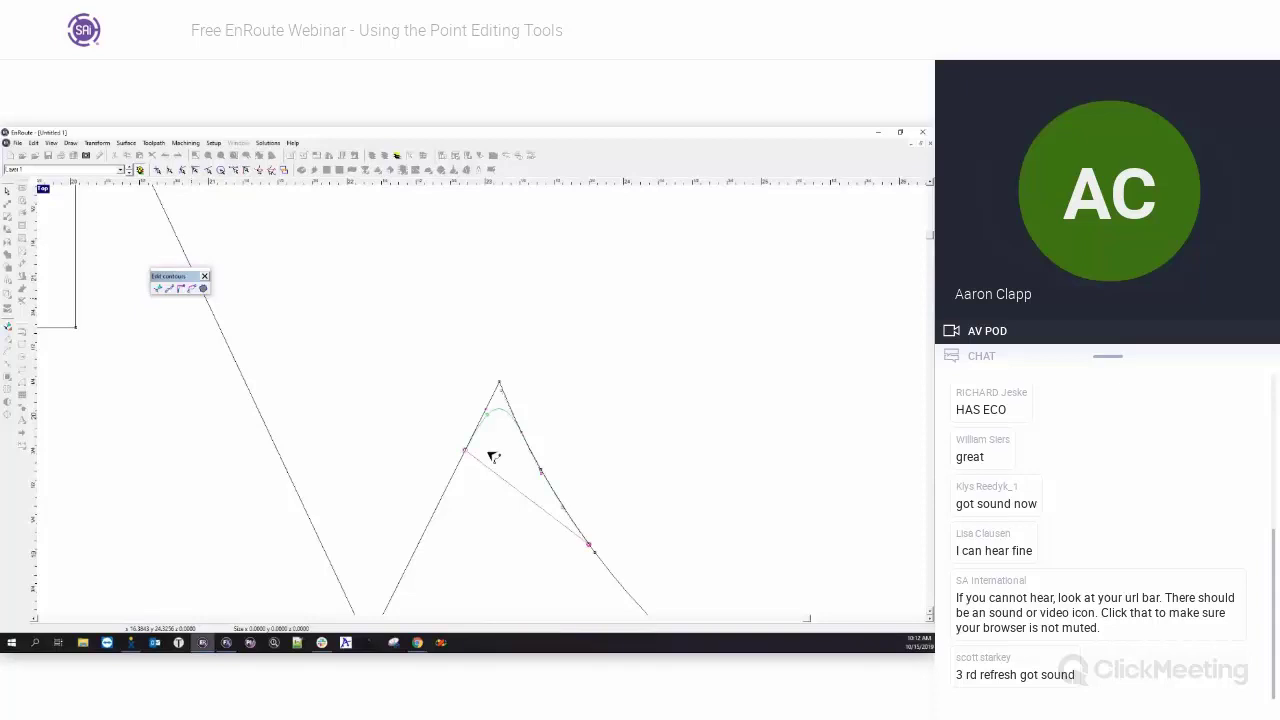
left_click(493, 457)
scroll(463, 437, "down", 1)
scroll(320, 443, "down", 3)
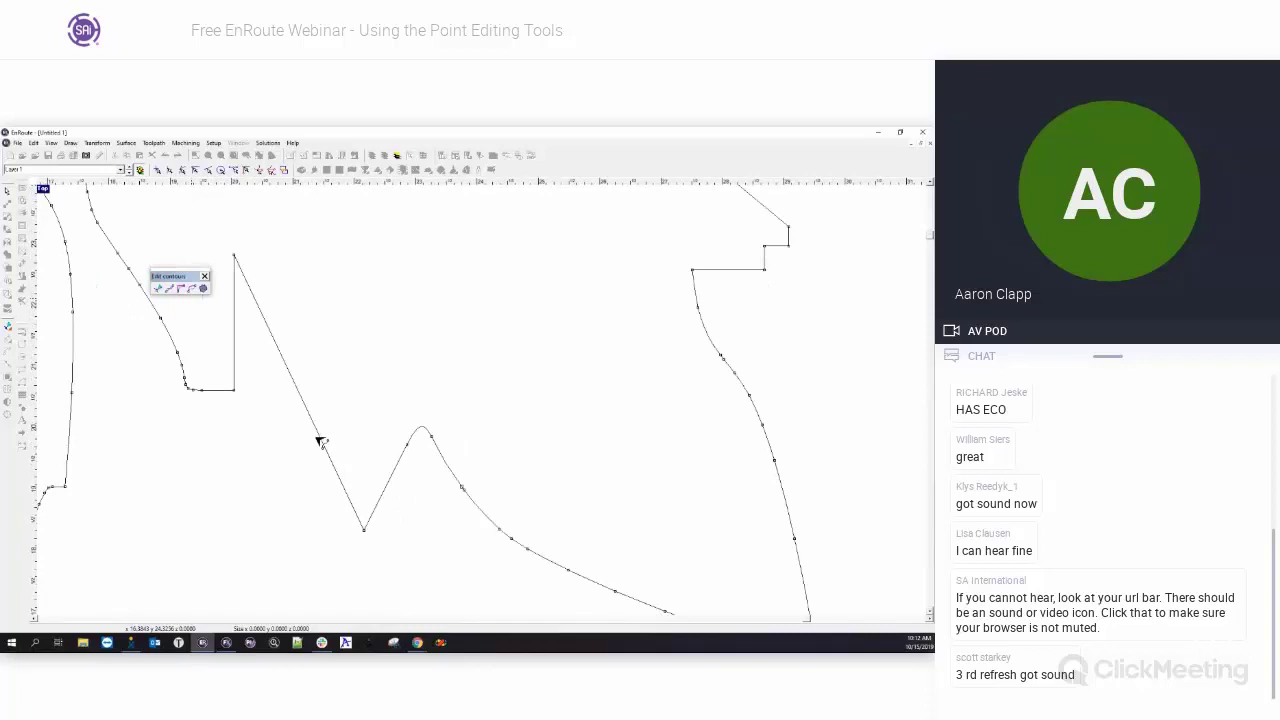
- Smooth the leaf's long underside from the rounded peak to the tip, bowing its upper part slightly outward, and exit point editing
scroll(380, 446, "down", 2)
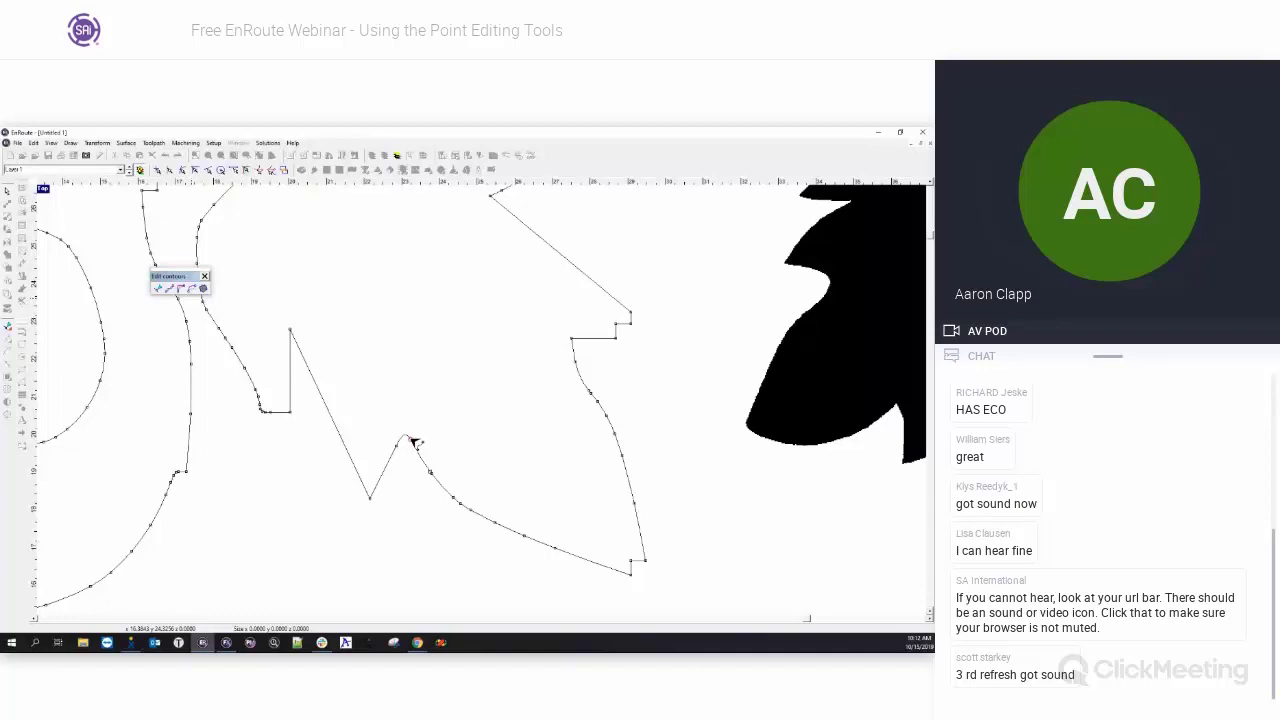
left_click(633, 578)
scroll(480, 557, "up", 2)
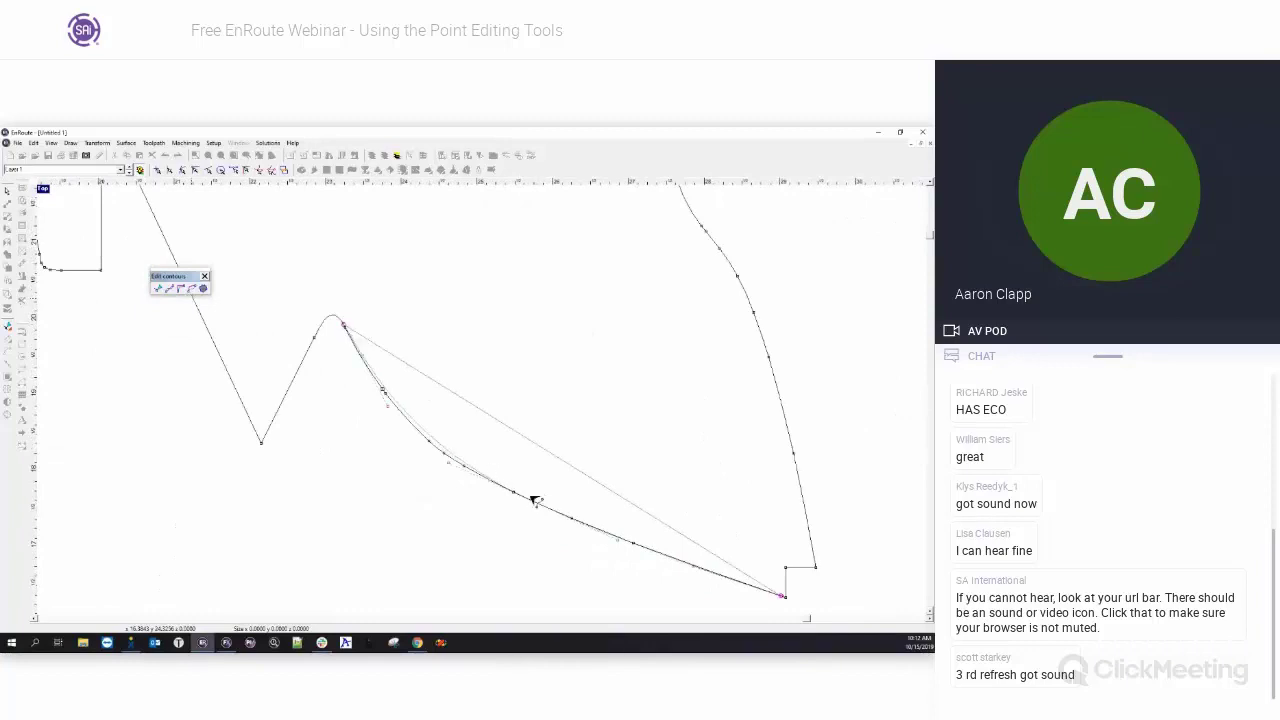
left_click_drag(388, 406, 376, 428)
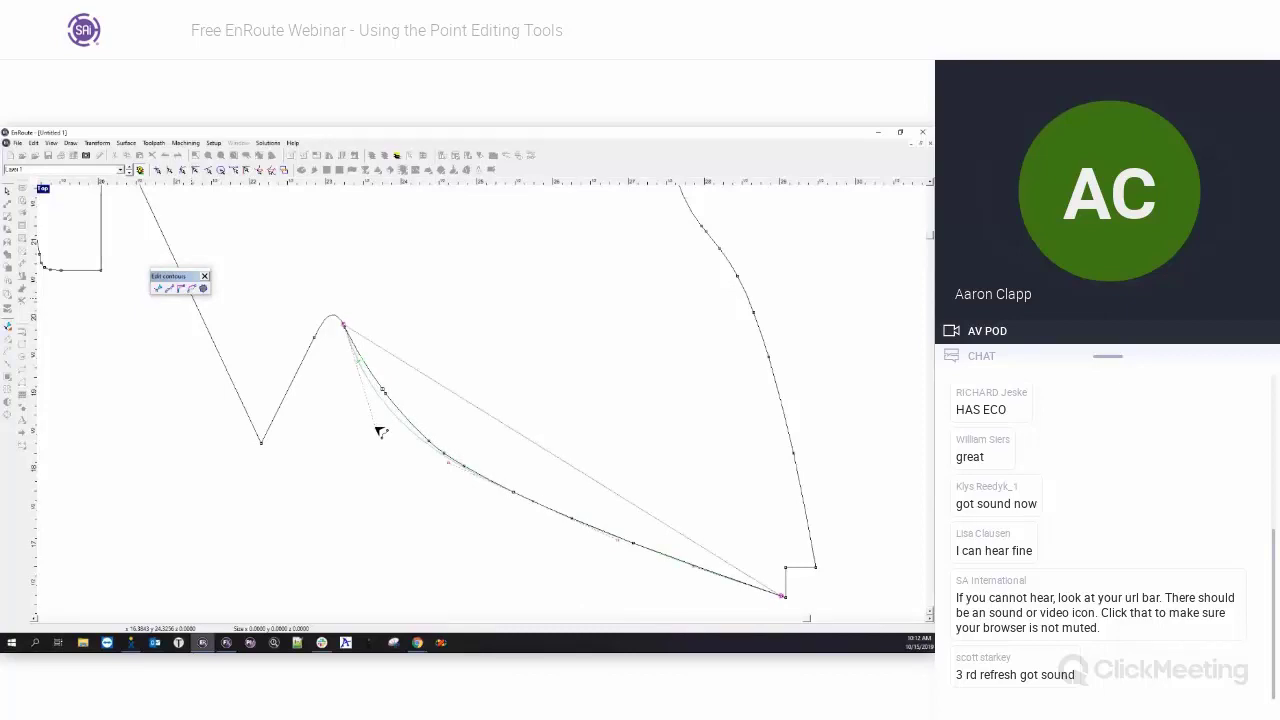
left_click_drag(376, 428, 377, 429)
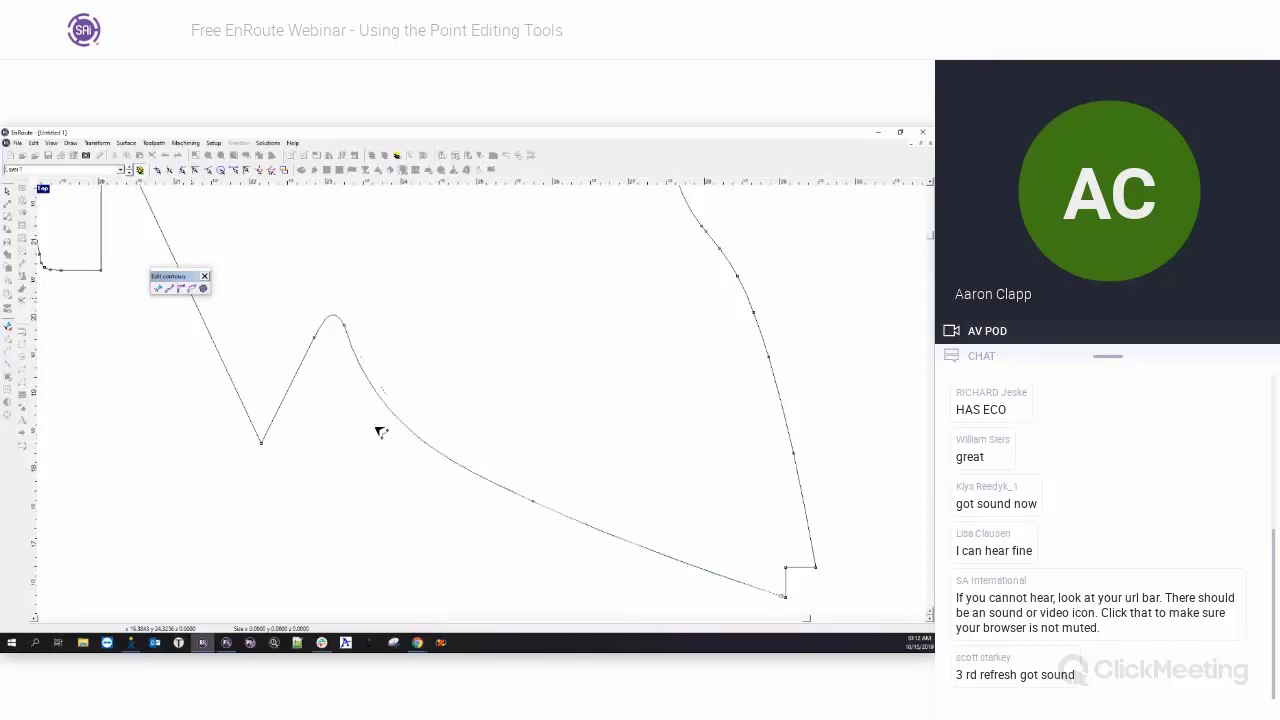
right_click(340, 302)
scroll(468, 364, "down", 3)
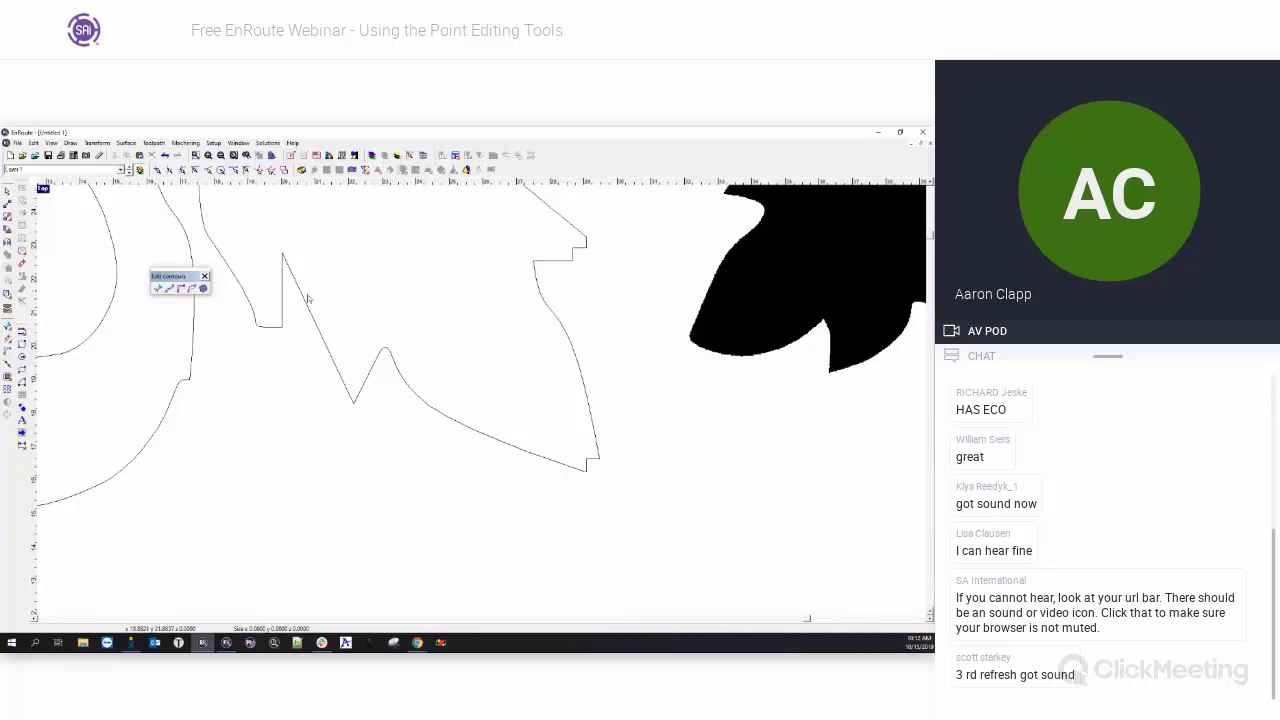
- Reopen point editing and try the Smooth Approximation Tool across the stepped tip of the lower-right leaf, shifting its end points along both edges
scroll(441, 382, "down", 2)
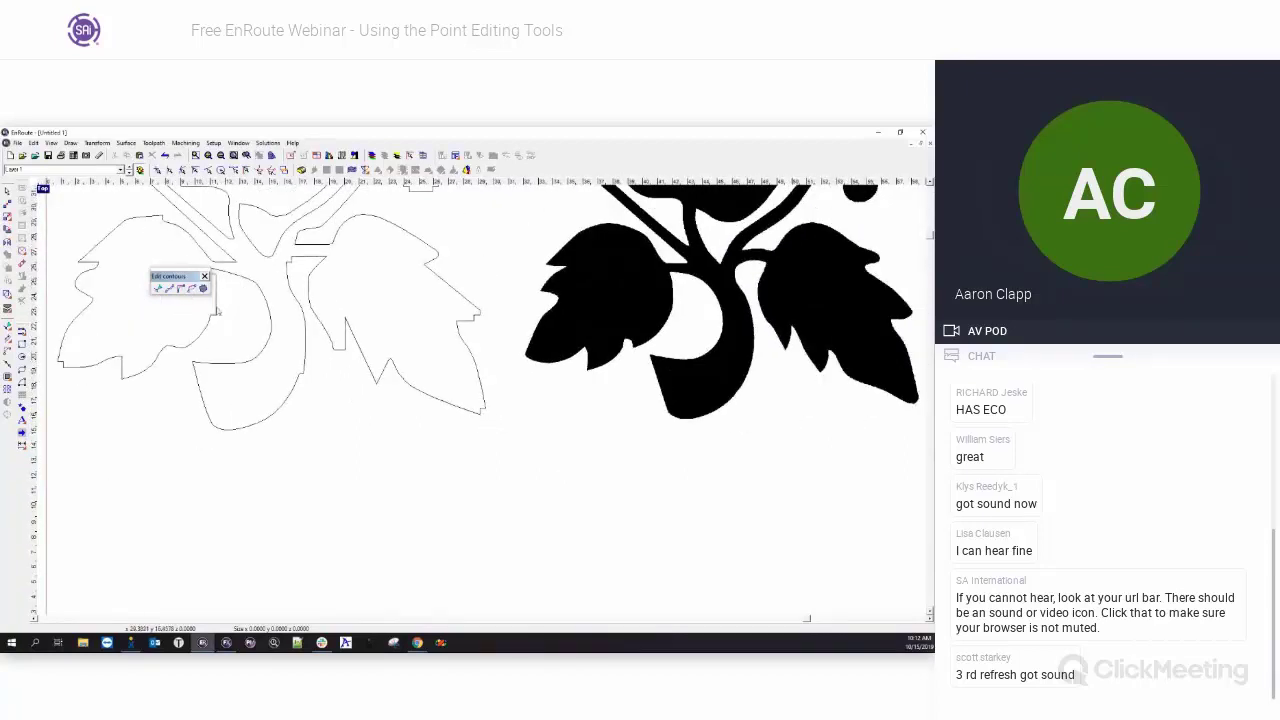
left_click(386, 371)
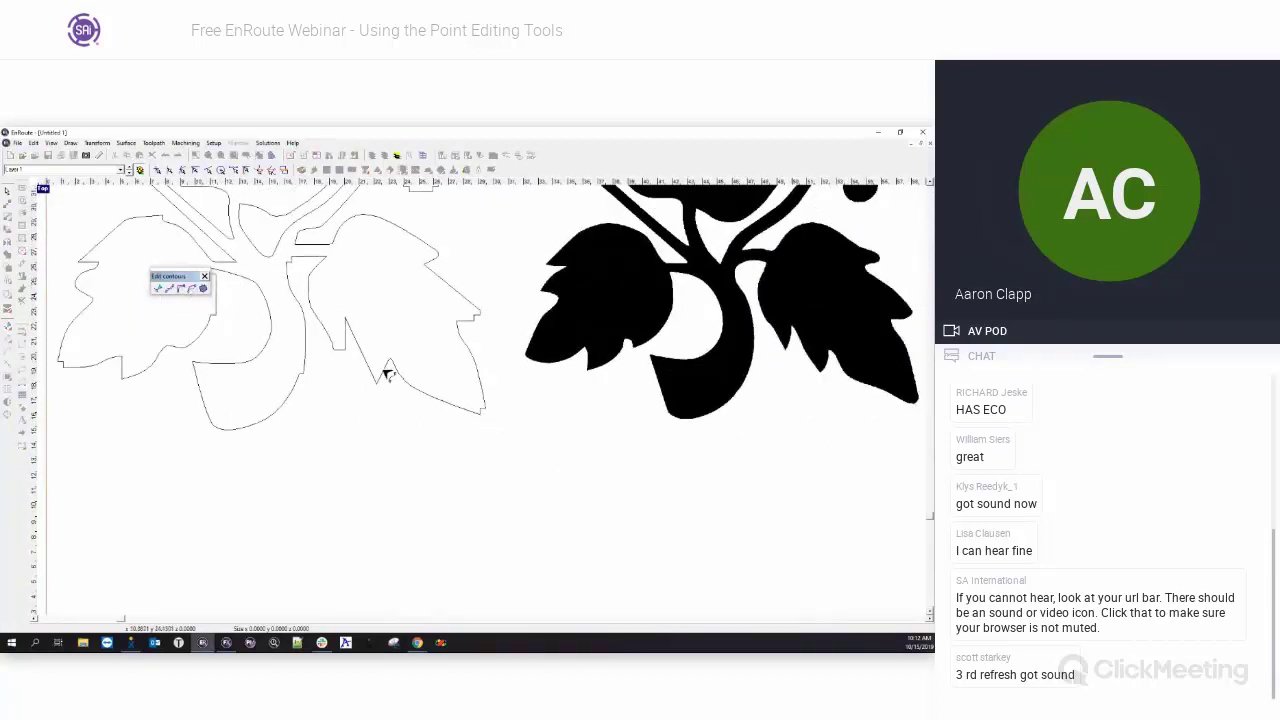
left_click(460, 410)
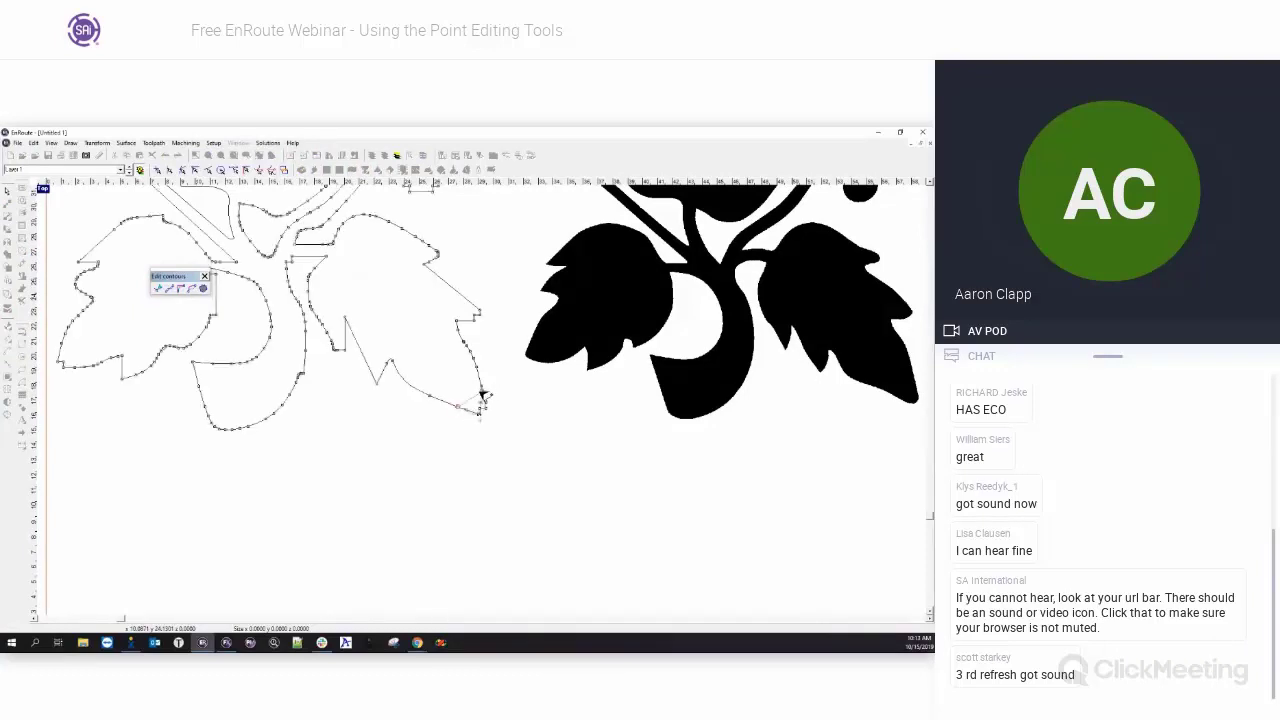
scroll(483, 396, "up", 4)
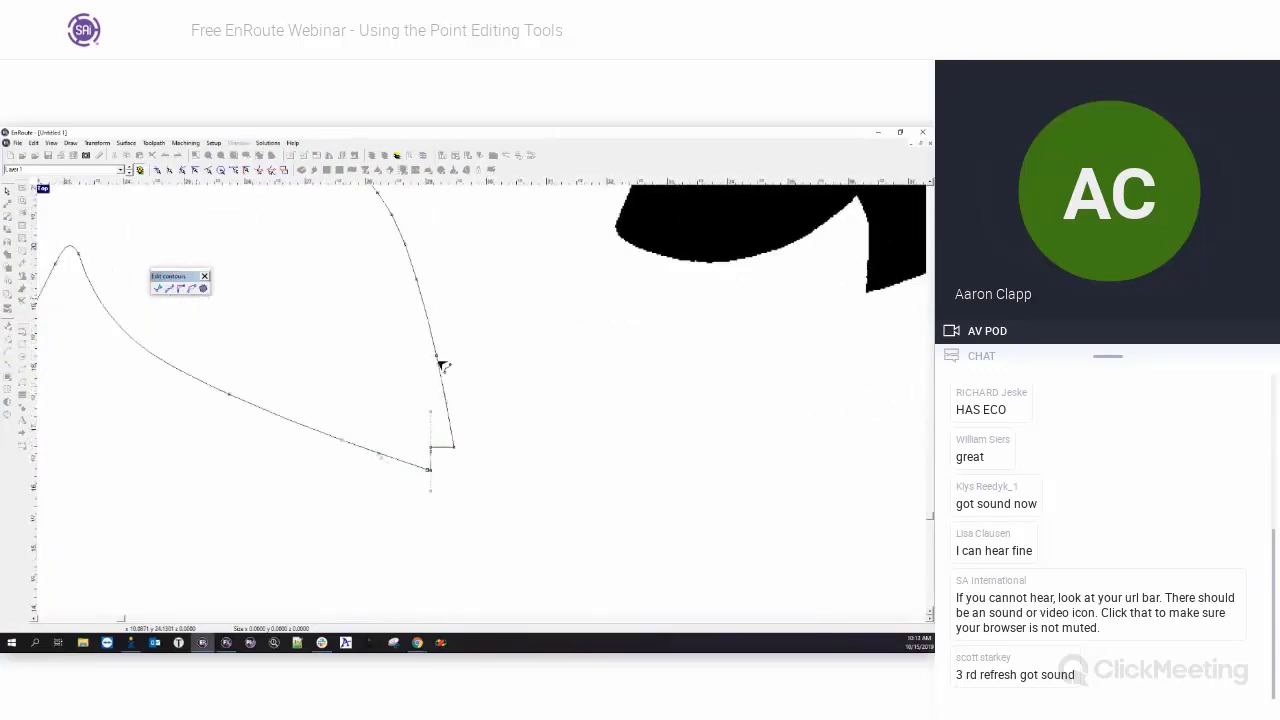
left_click_drag(440, 363, 421, 322)
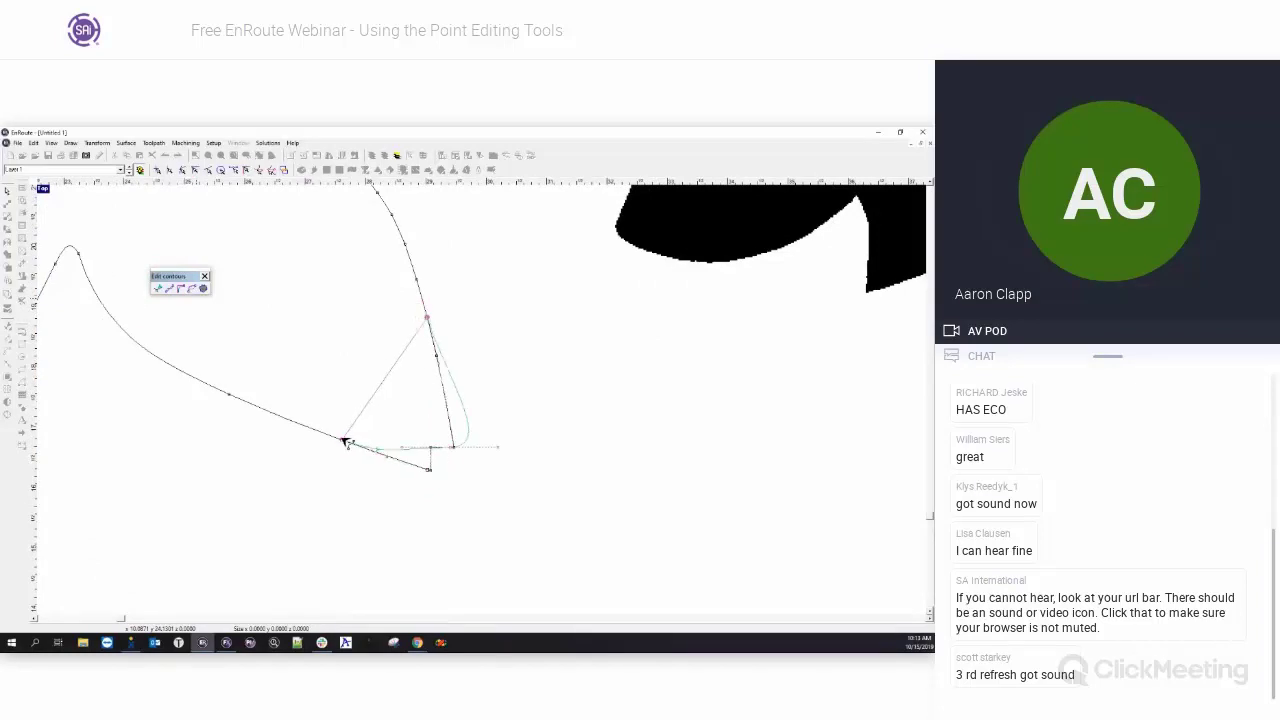
left_click_drag(342, 441, 307, 434)
left_click_drag(294, 424, 327, 459)
left_click(419, 397)
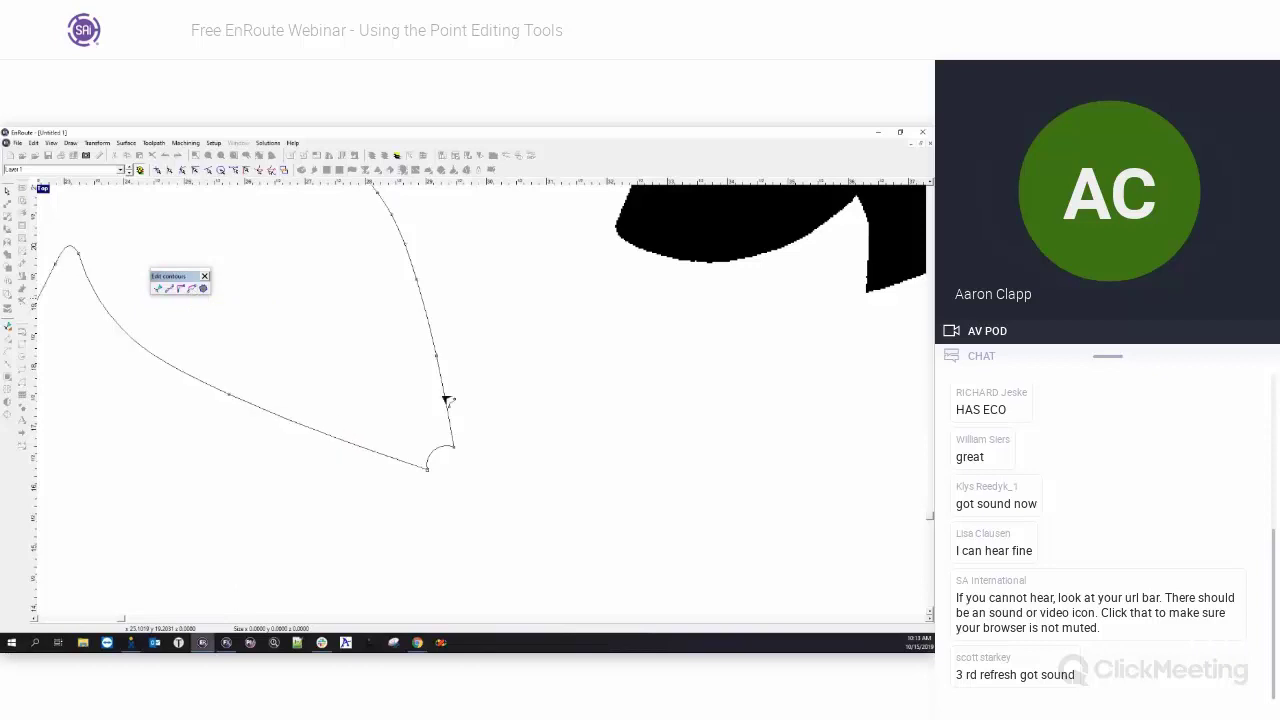
- Smooth the notched leaf tip into one rounded curve running from the outer edge to the underside
left_click(441, 377)
left_click_drag(446, 392, 438, 356)
left_click(455, 468)
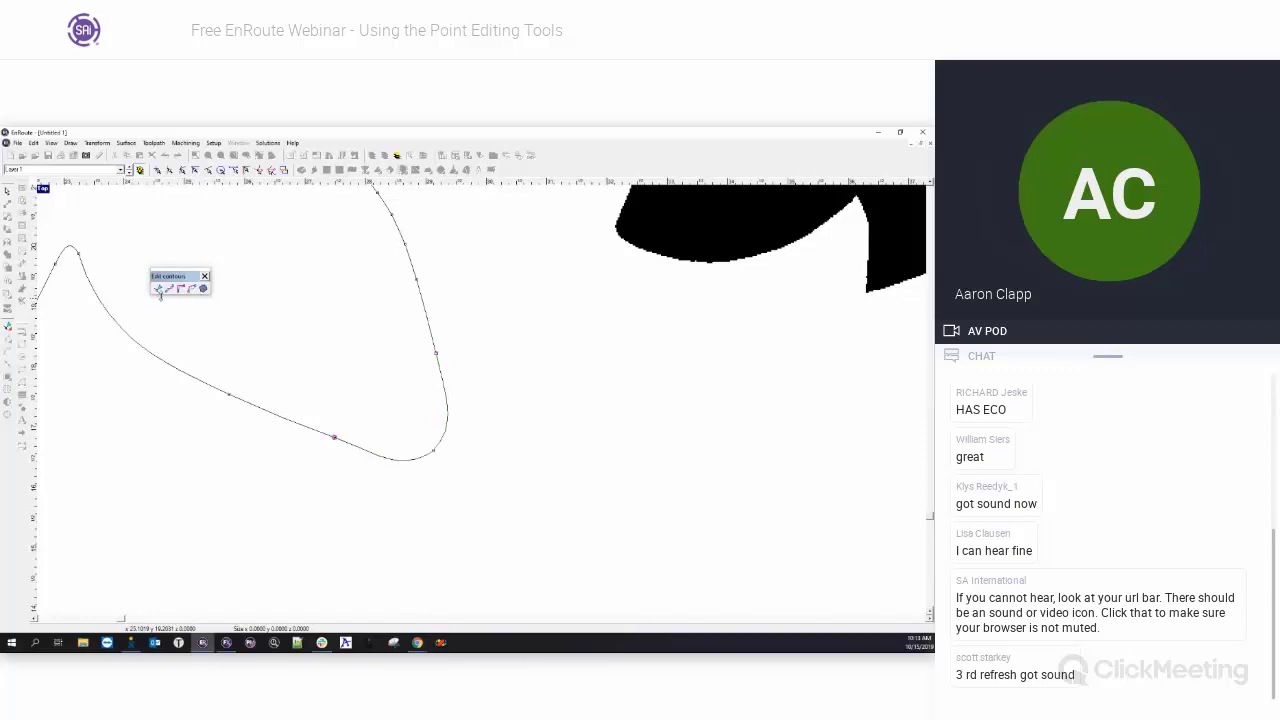
scroll(357, 400, "down", 5)
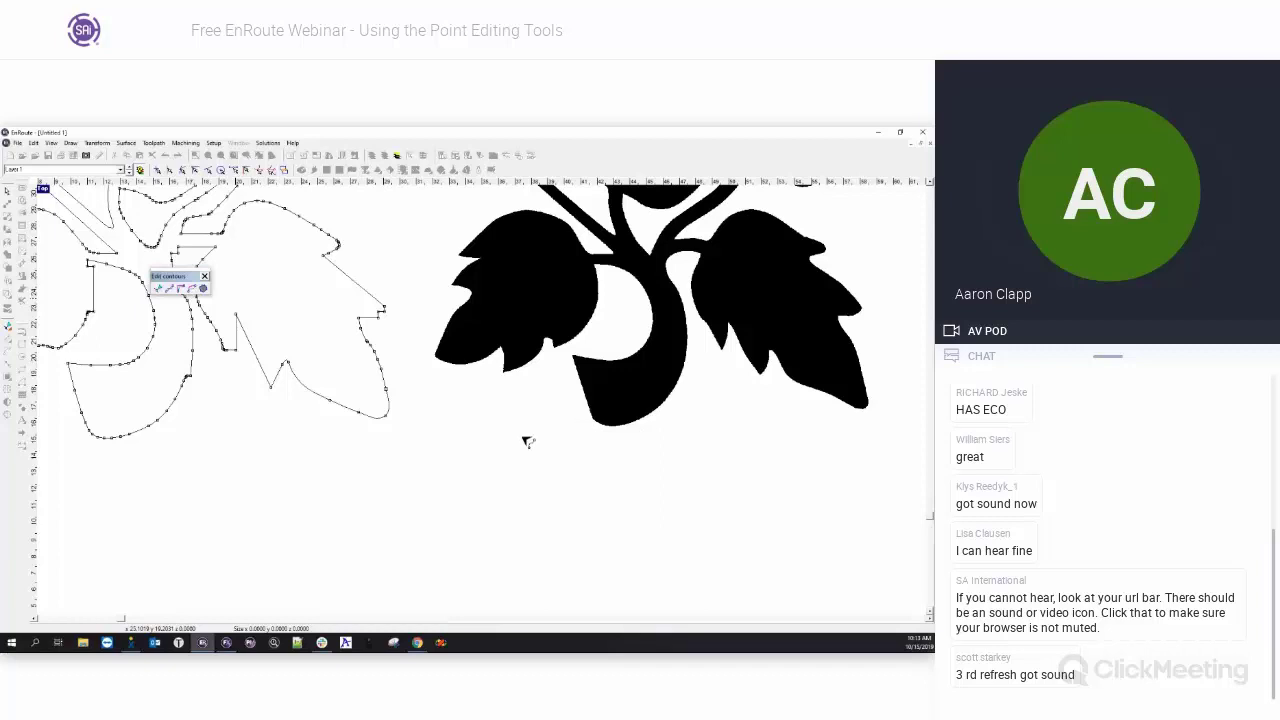
- Try the Insert Corner tool across the rounded leaf tip, previewing corners from different pairs of points on its two edges
scroll(166, 298, "up", 4)
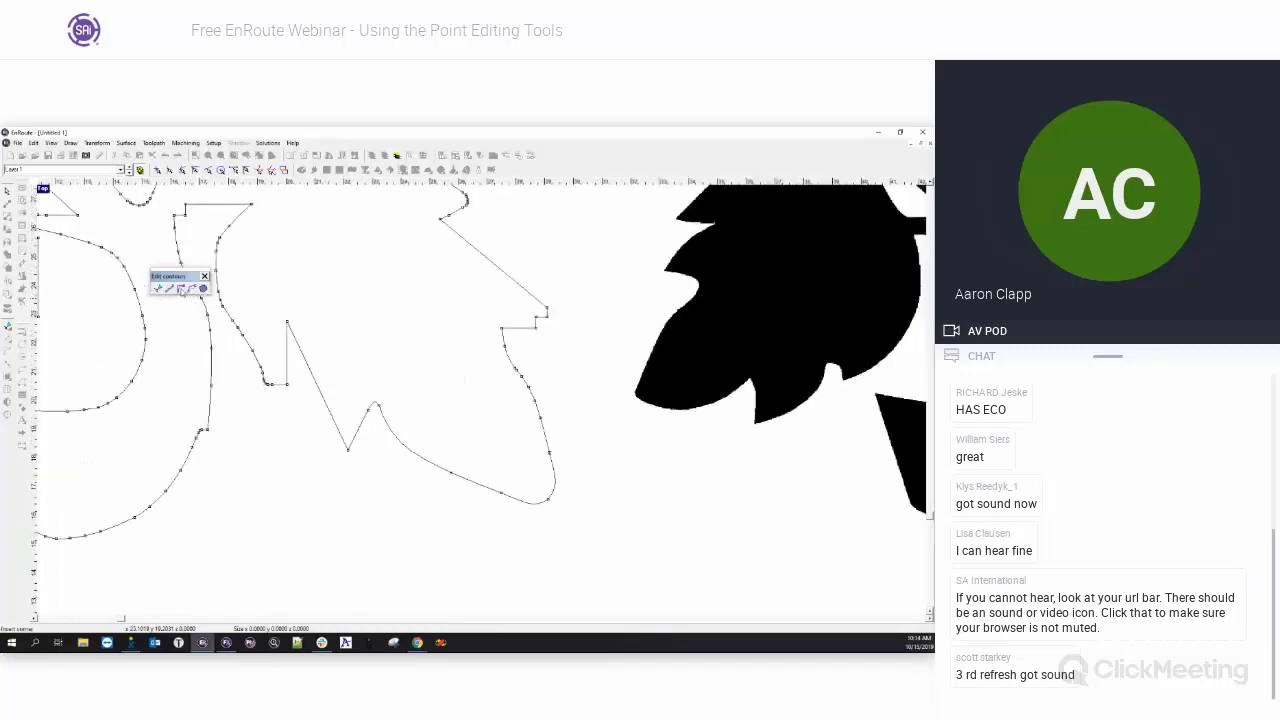
left_click(181, 289)
scroll(574, 534, "up", 3)
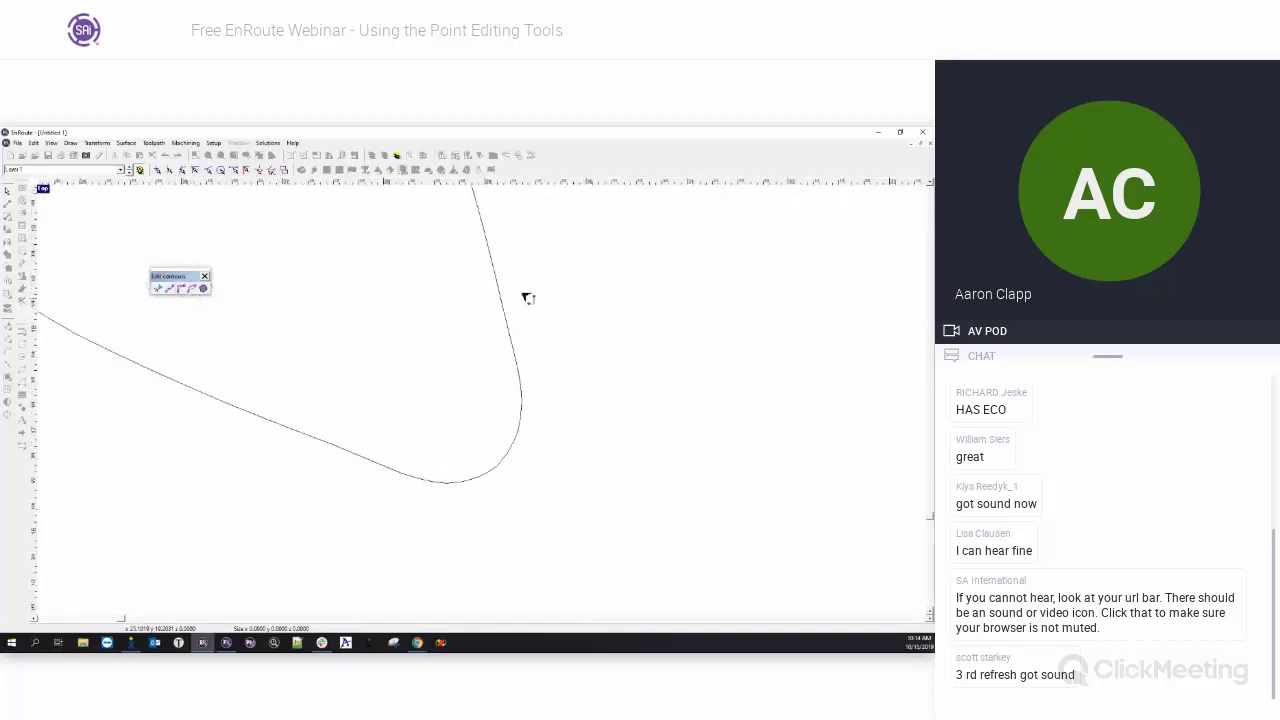
scroll(512, 414, "down", 1)
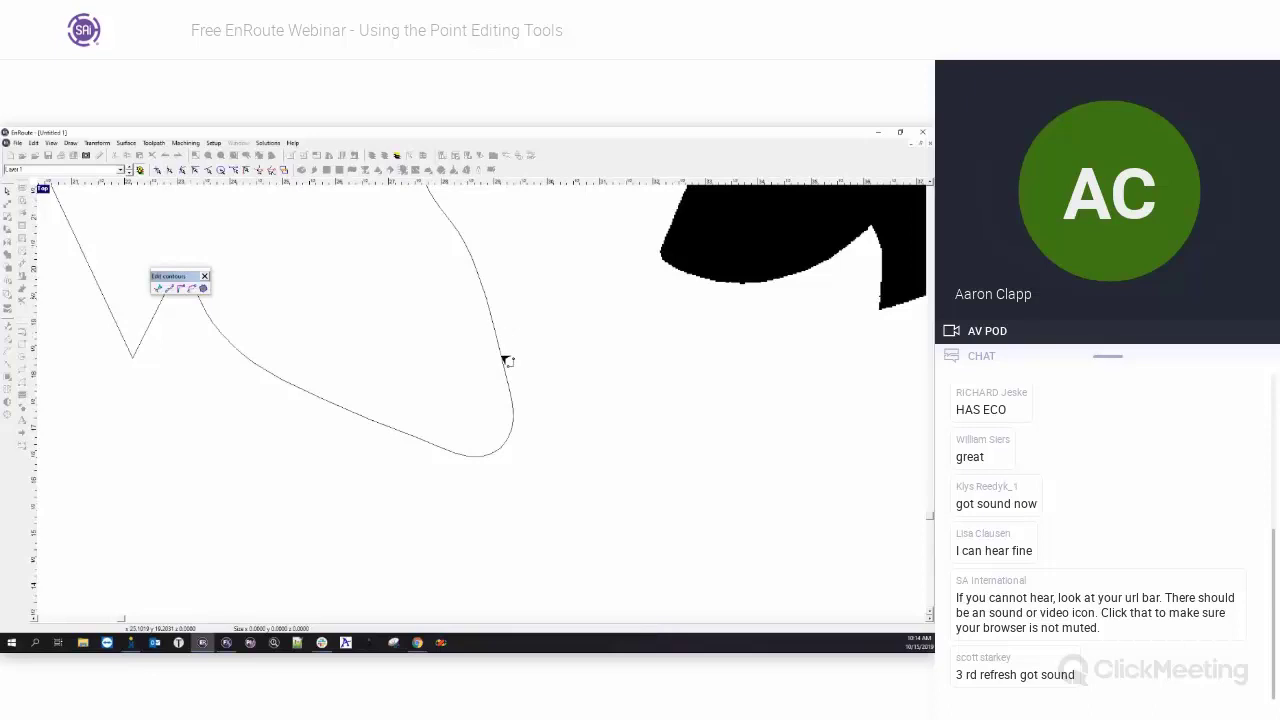
left_click(504, 358)
left_click(392, 430)
mouse_move(390, 428)
left_mouse_down()
mouse_move(460, 463)
mouse_move(486, 466)
mouse_move(506, 449)
mouse_move(478, 455)
mouse_move(388, 427)
left_mouse_up()
scroll(507, 350, "up", 1)
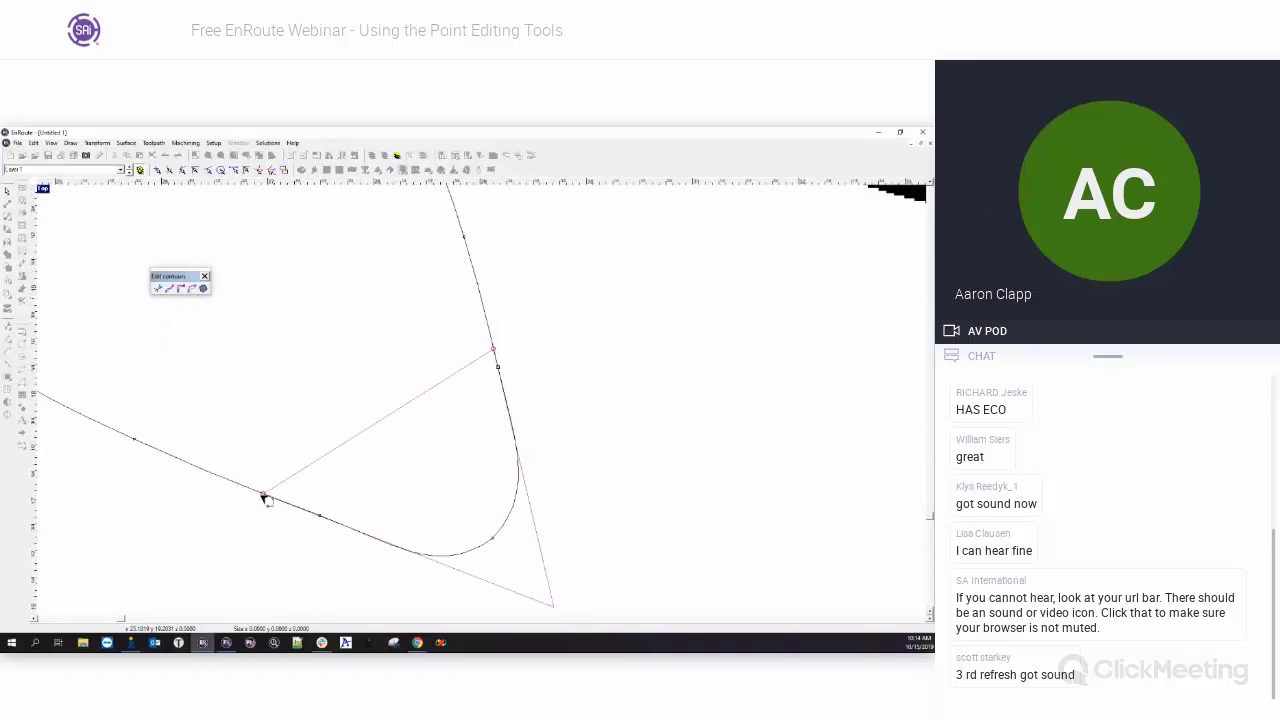
left_click_drag(268, 497, 455, 541)
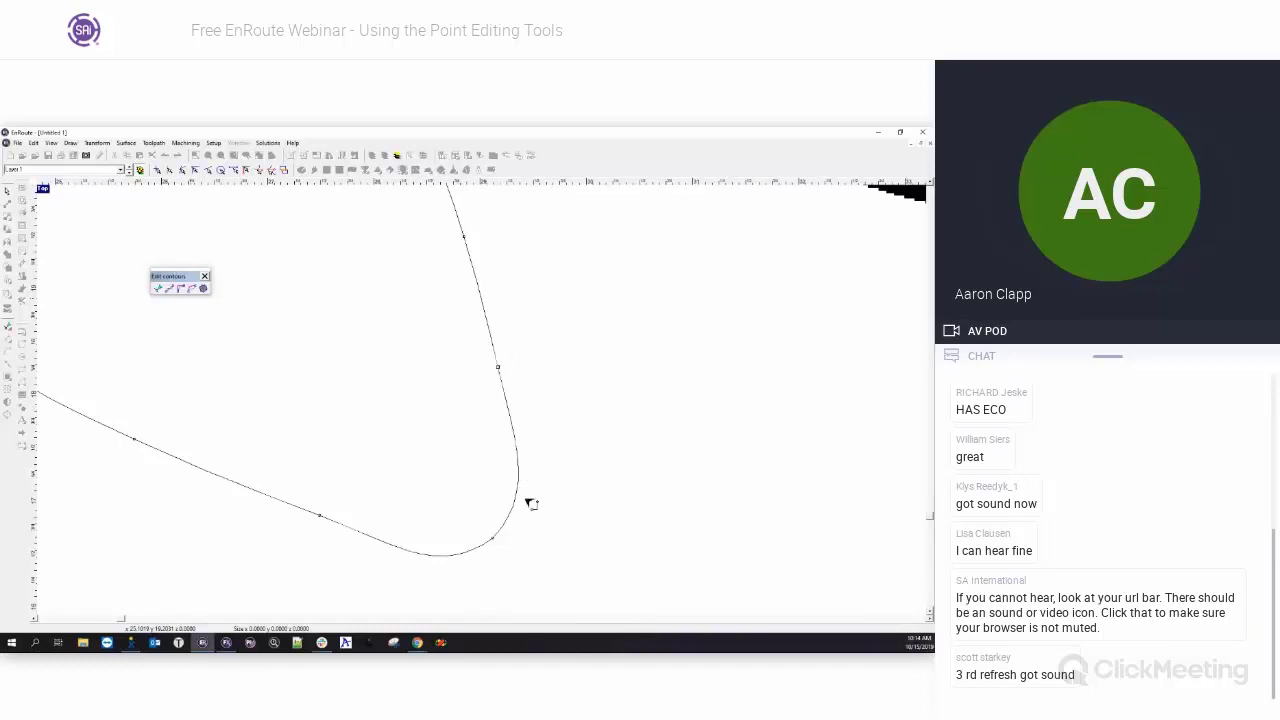
left_click(511, 420)
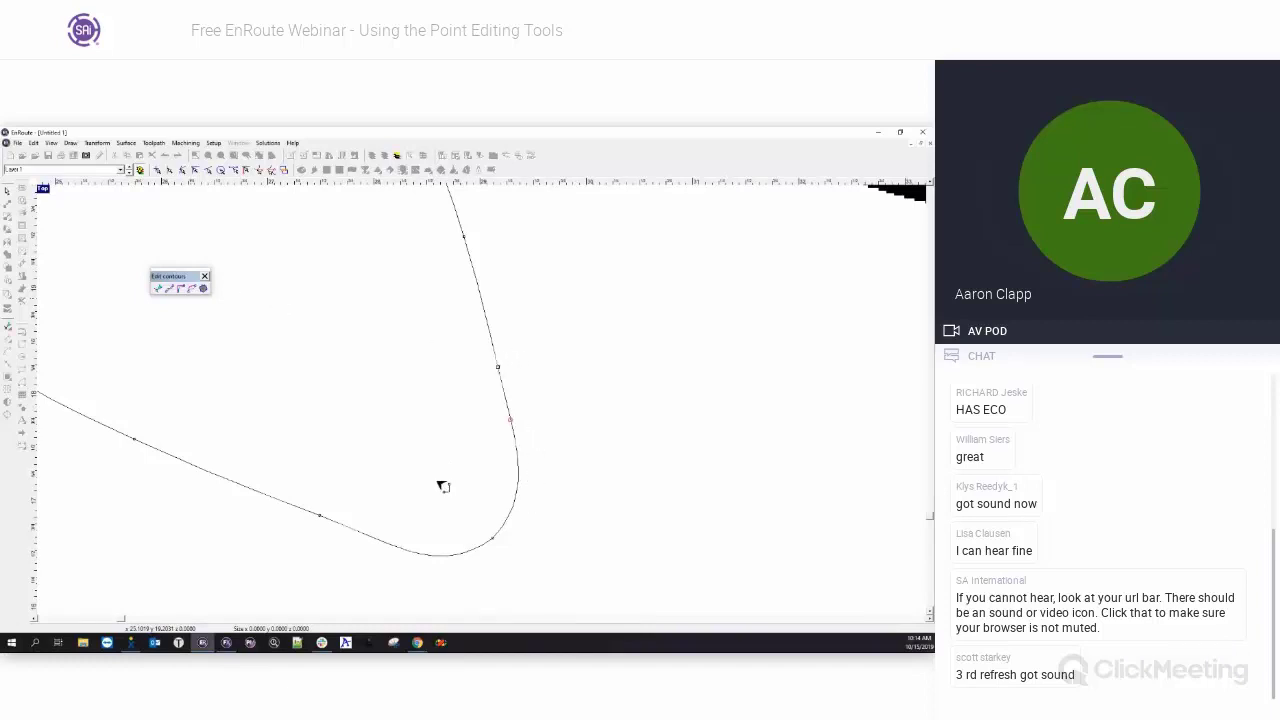
left_click(334, 520)
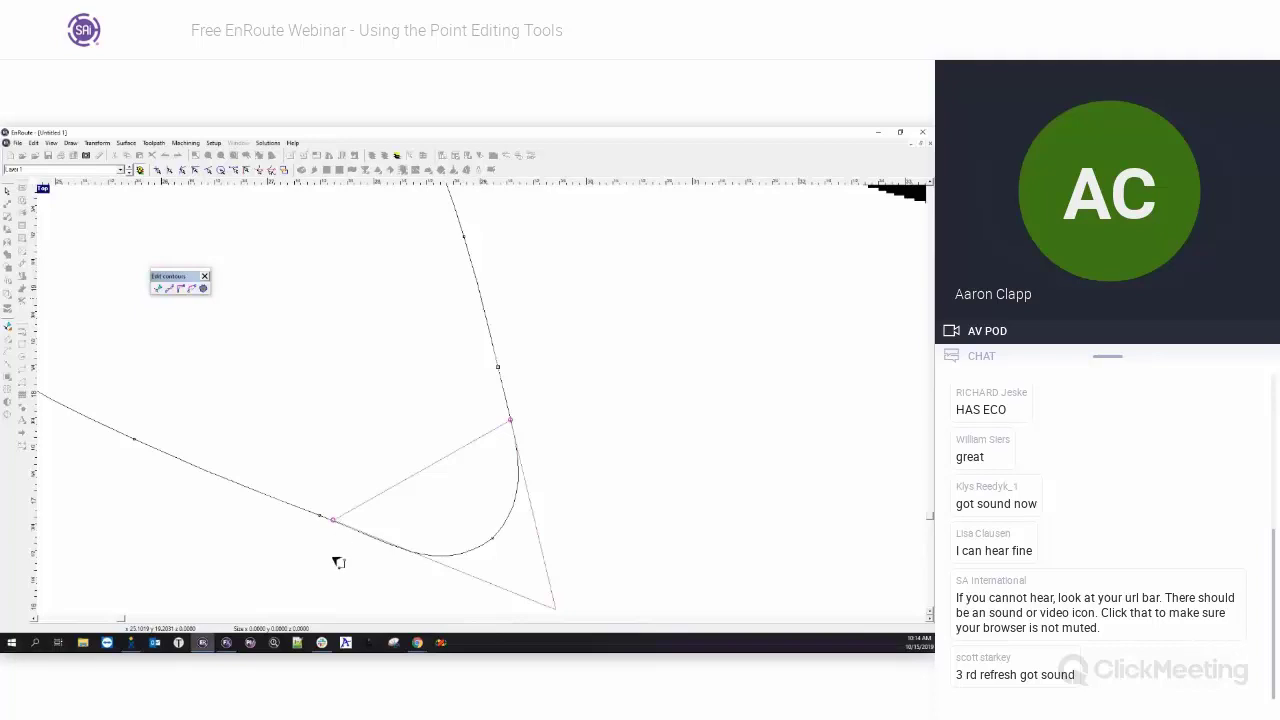
left_click(446, 500)
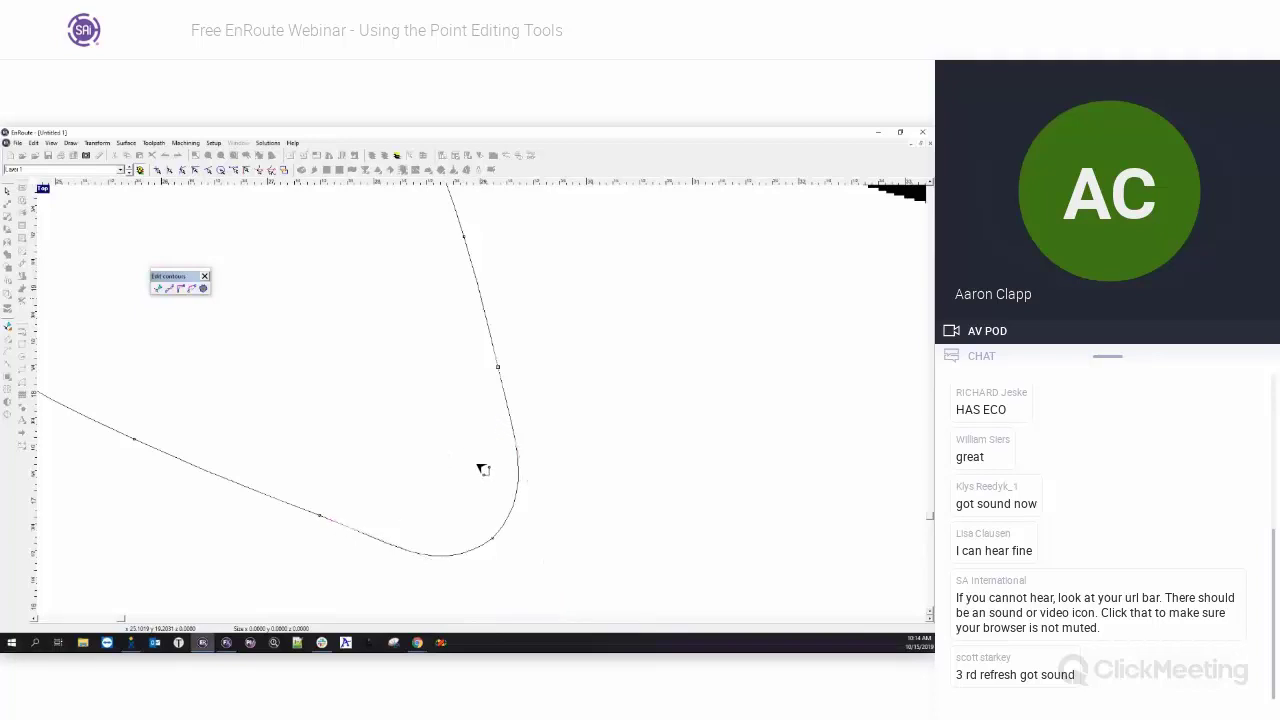
- Insert a sharp corner at the leaf tip from points farther back along the outer edge and the underside
left_click(470, 259)
left_click(186, 465)
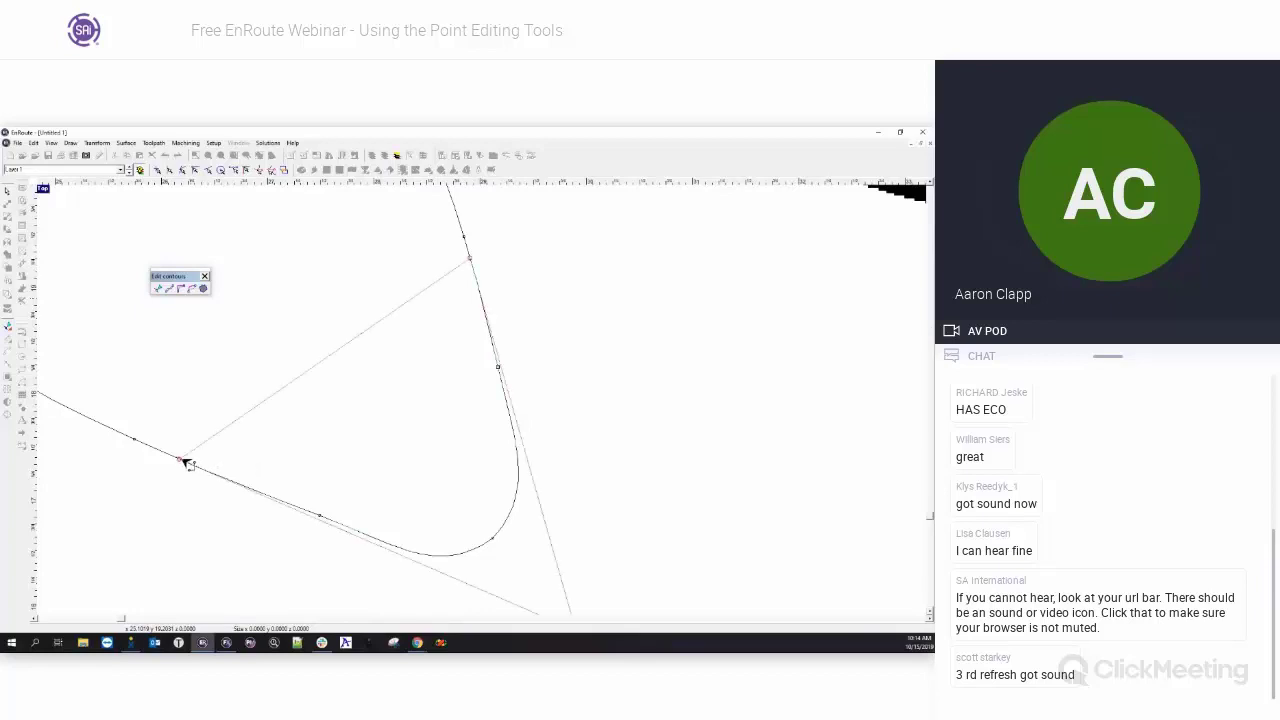
scroll(245, 456, "down", 1)
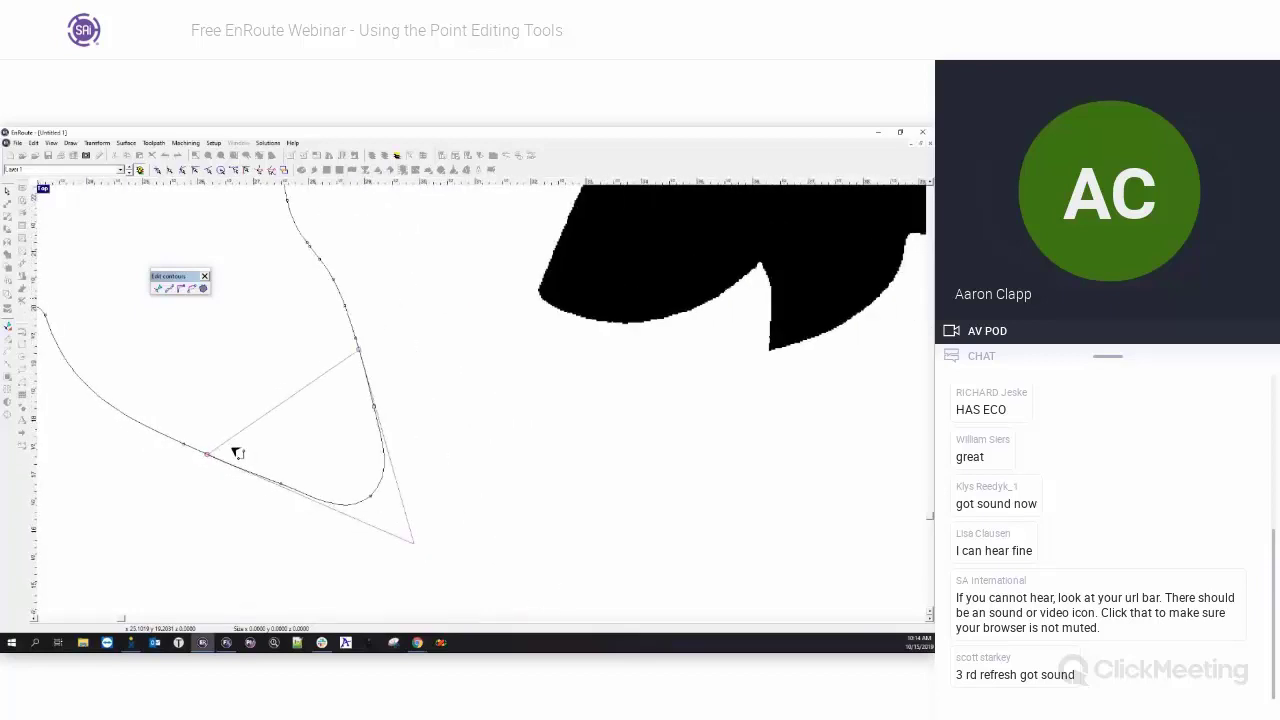
left_click_drag(212, 458, 251, 480)
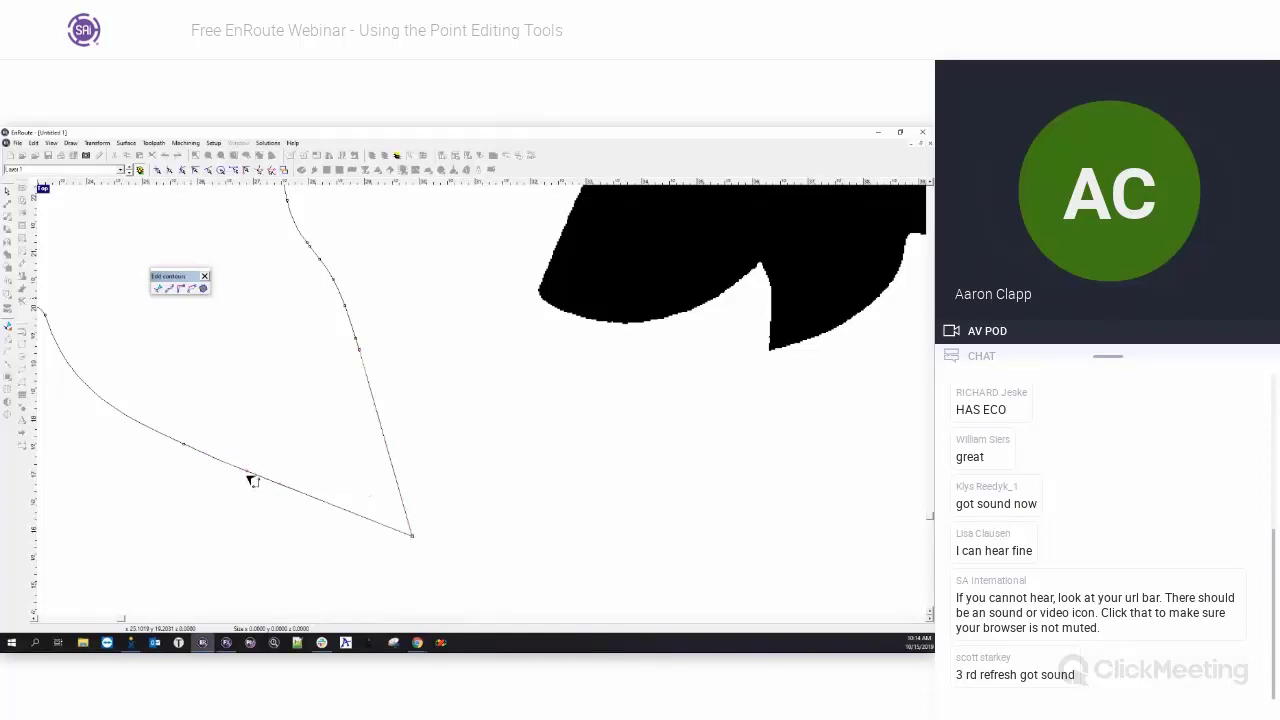
- Turn the rounded inner peak on the leaf's underside back into a sharp point with the Insert Corner tool
scroll(331, 397, "down", 1)
scroll(331, 397, "down", 2)
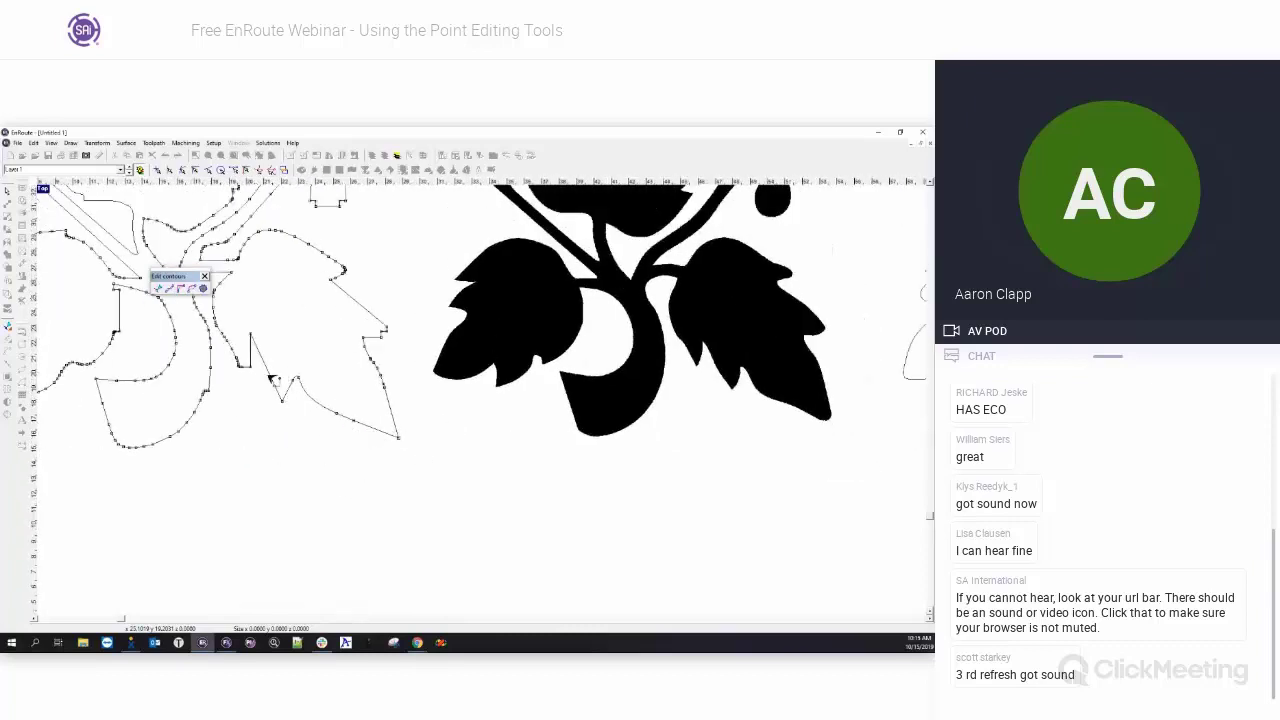
scroll(300, 385, "up", 3)
scroll(303, 388, "up", 1)
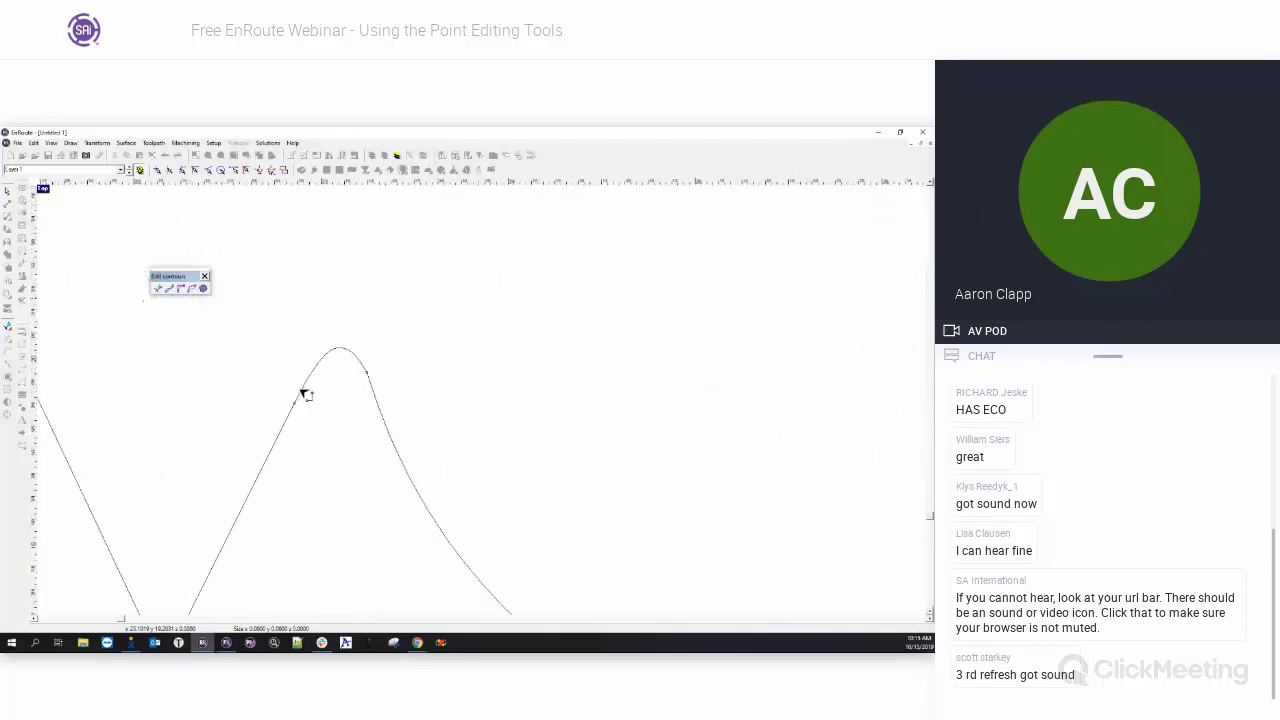
left_click(389, 432)
left_click_drag(390, 432, 368, 390)
key("ctrl+z")
scroll(360, 385, "down", 3)
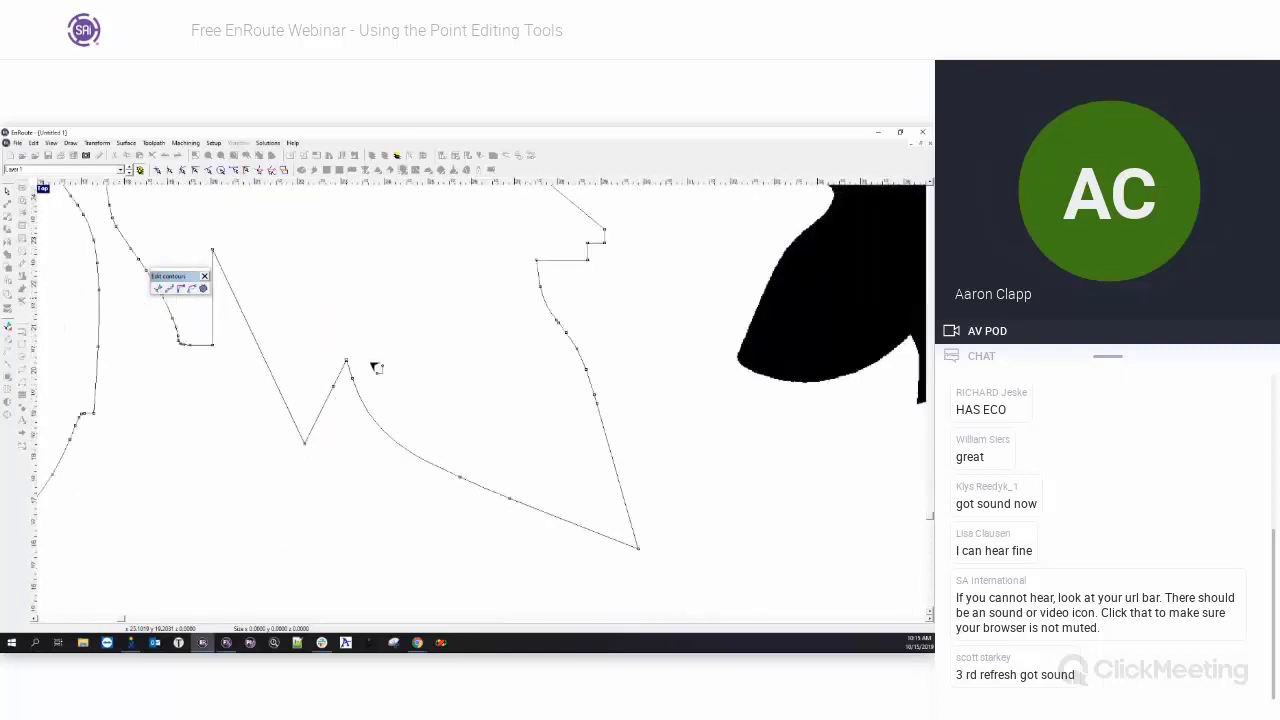
scroll(465, 412, "down", 2)
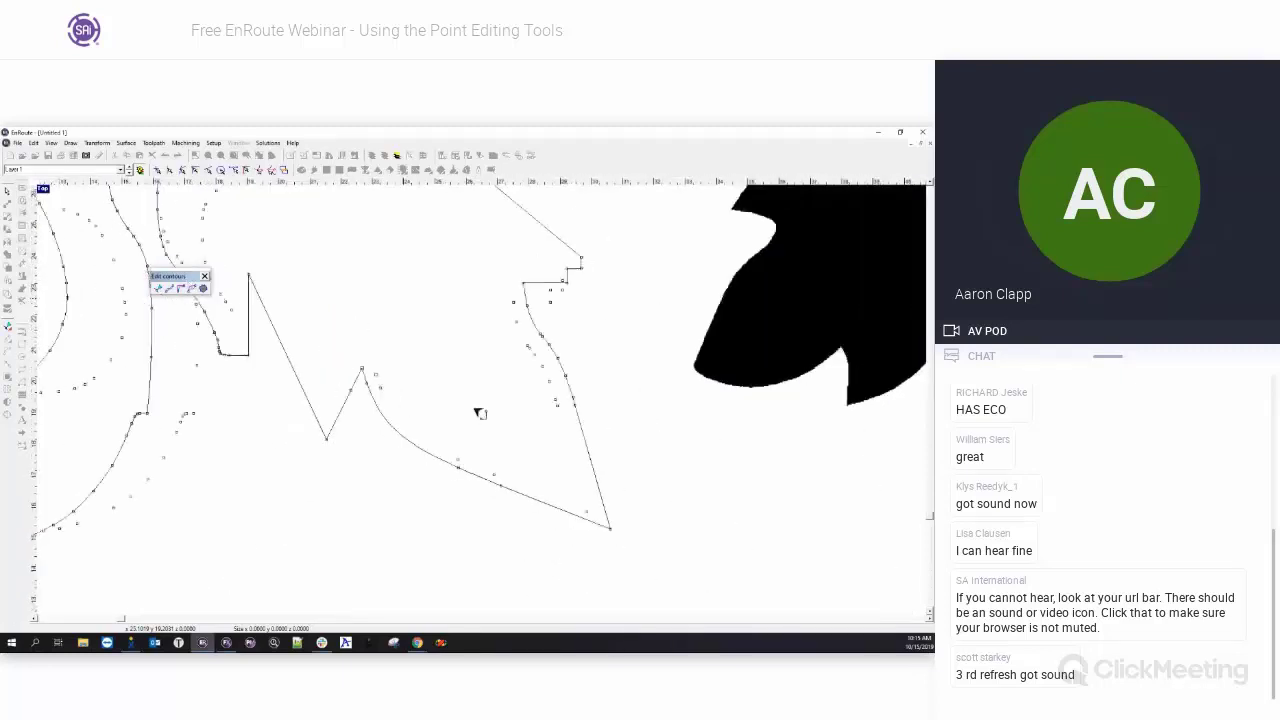
scroll(479, 413, "down", 2)
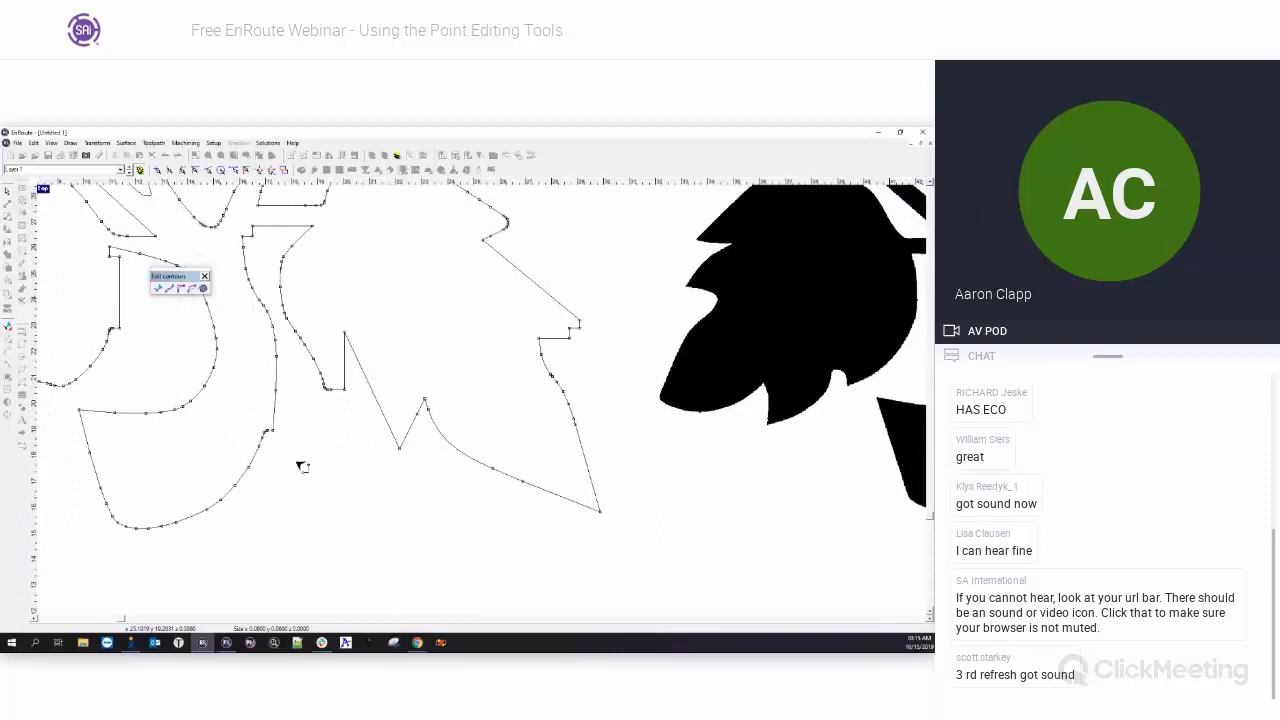
scroll(471, 437, "down", 2)
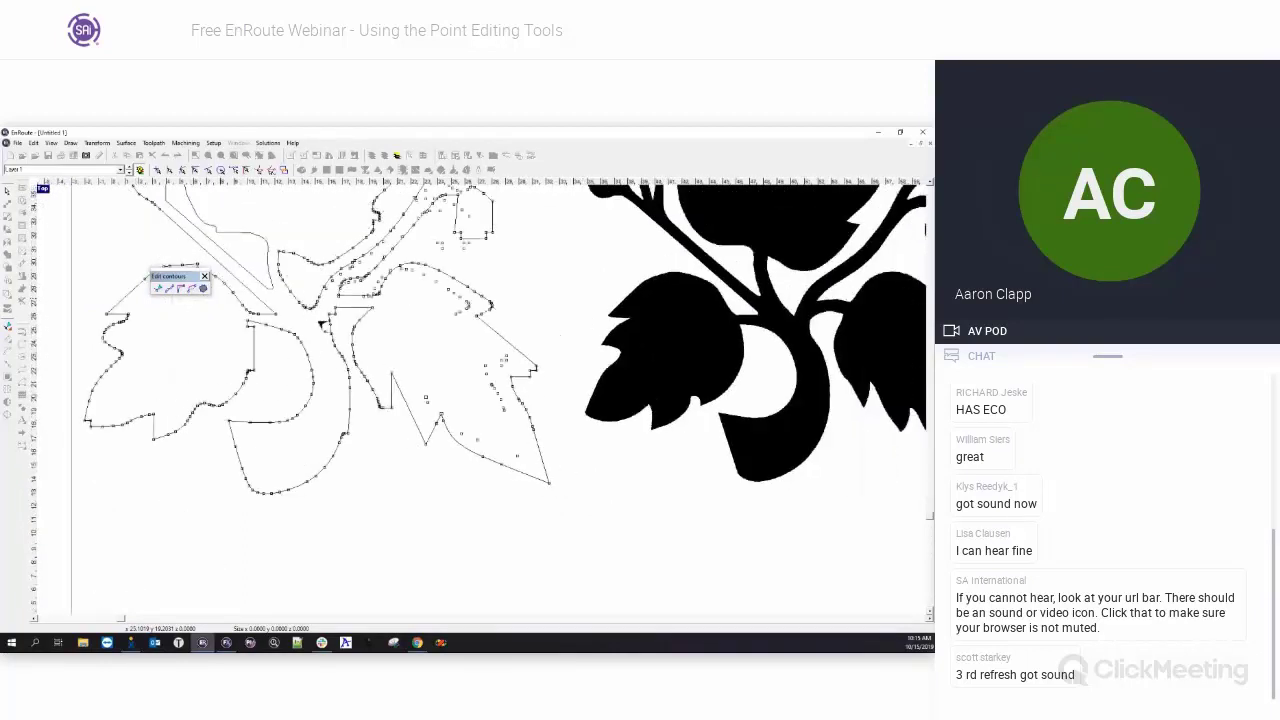
- Replace the outer edge of the left diagonal stem and the bumpy lower stretch of the large leaf's edge with straight segments
scroll(323, 323, "down", 2)
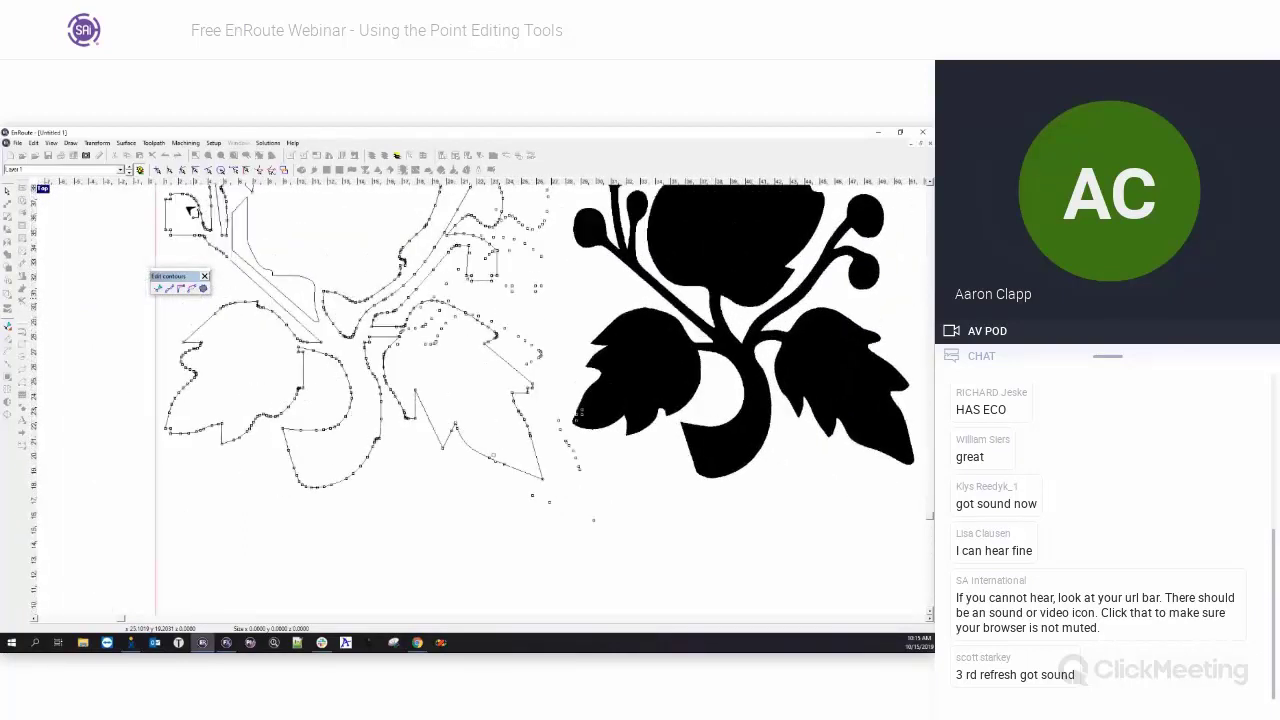
scroll(192, 211, "up", 3)
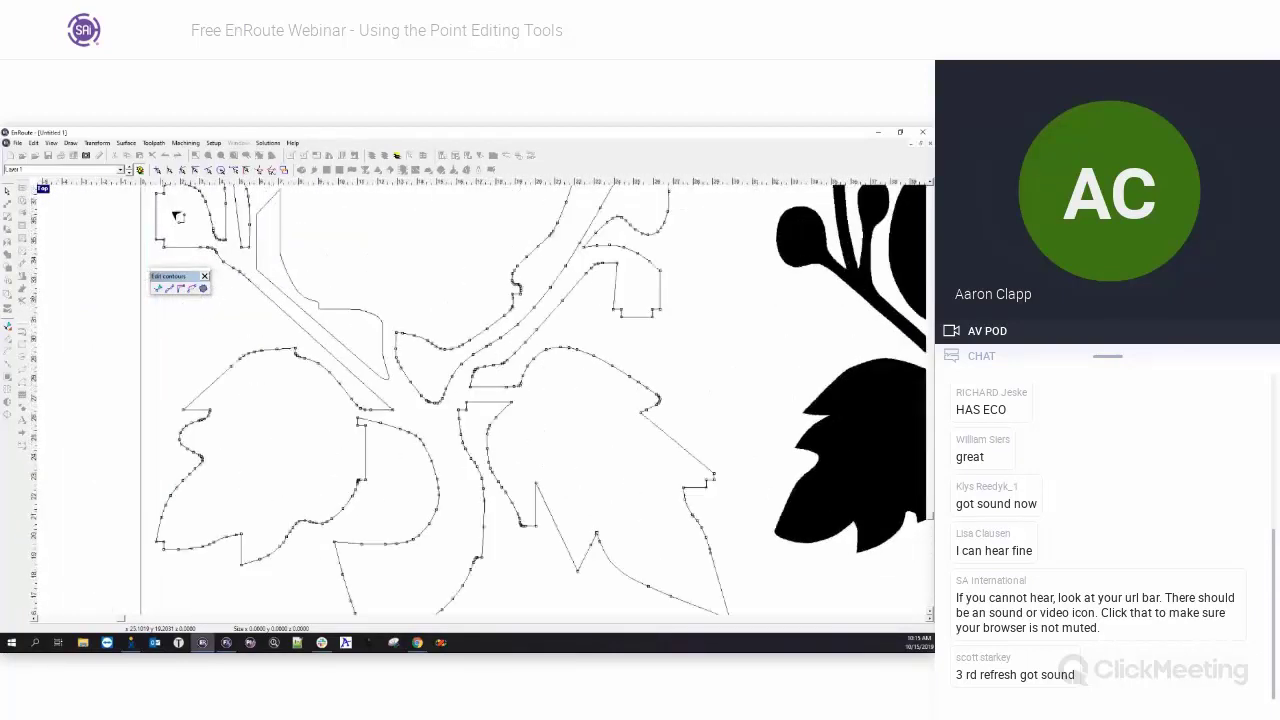
left_click(171, 290)
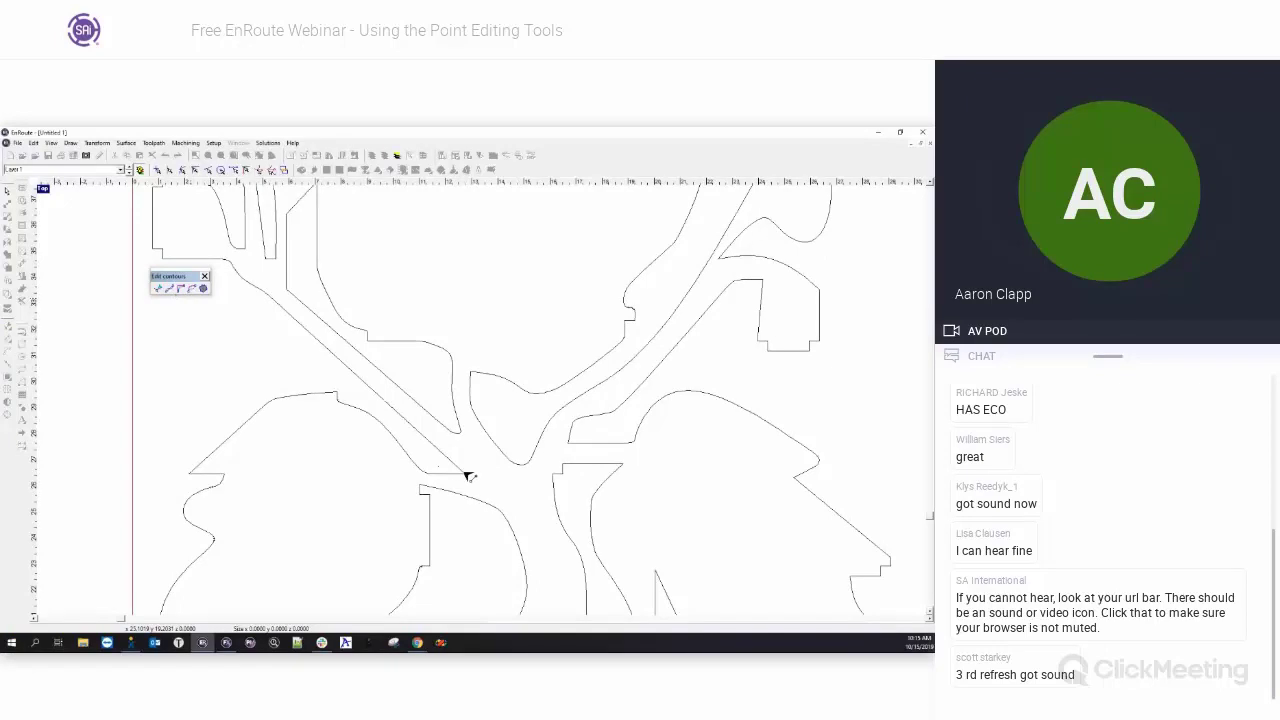
left_click(467, 476)
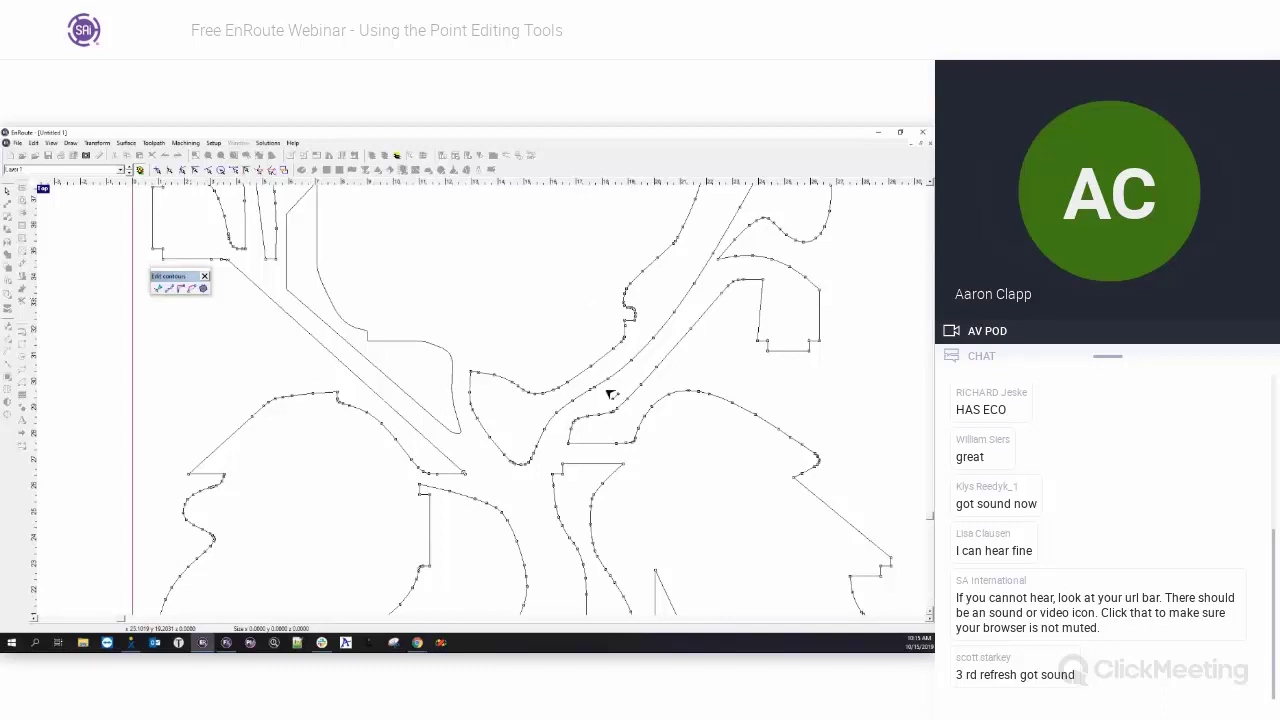
left_click(691, 212)
left_click(663, 266)
- Replace the notched outline of the large upper berry with one arc running from its outer side to the edge above the stem
scroll(533, 292, "down", 2)
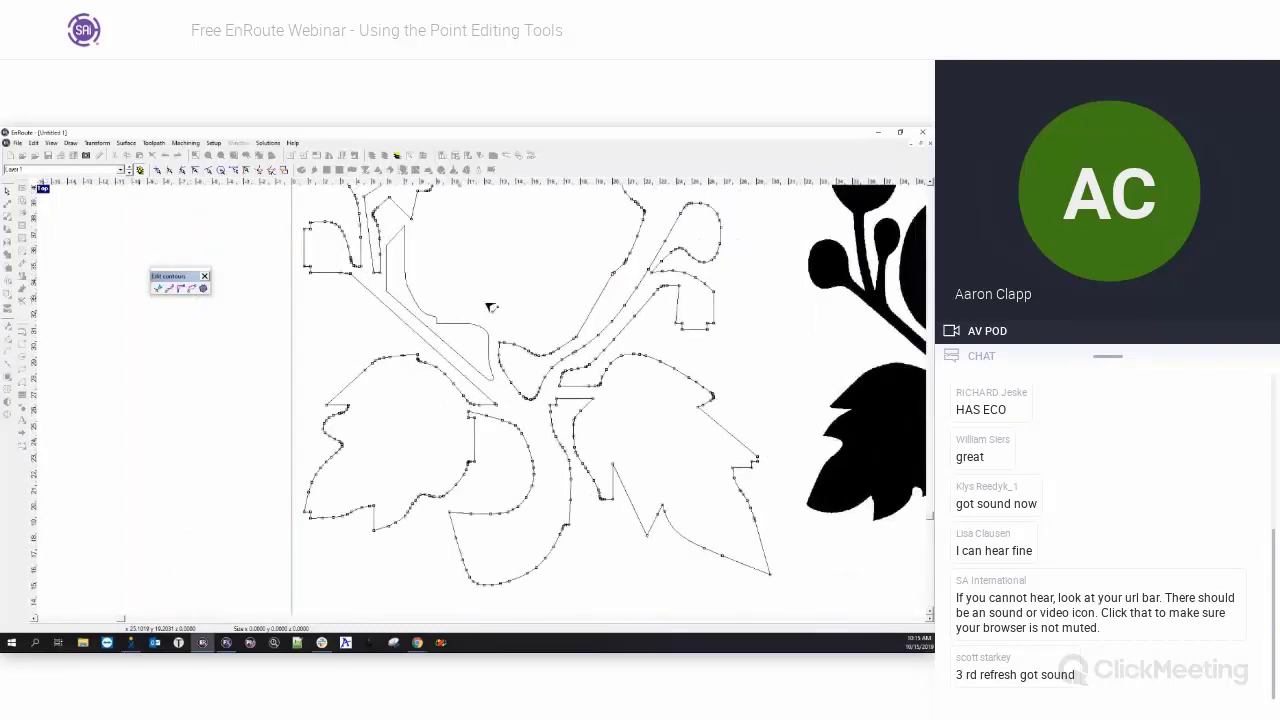
scroll(490, 307, "down", 2)
scroll(424, 300, "down", 2)
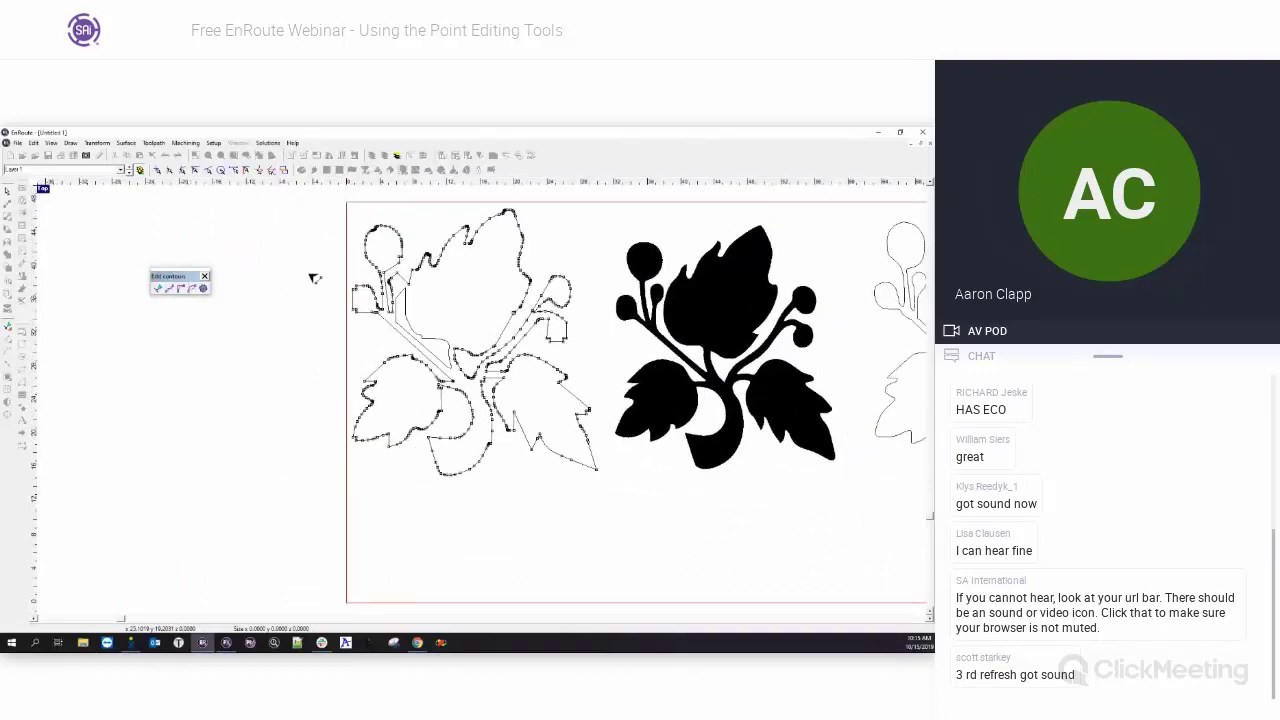
key("ctrl+z")
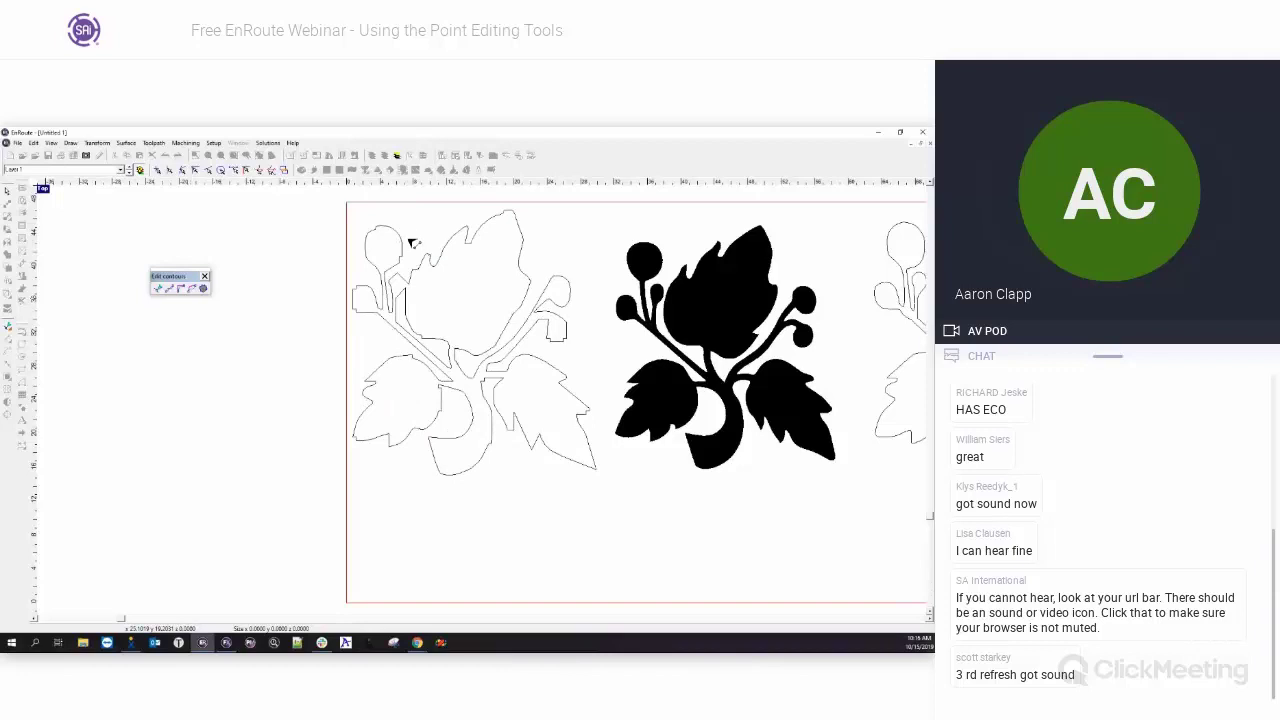
scroll(411, 245, "up", 2)
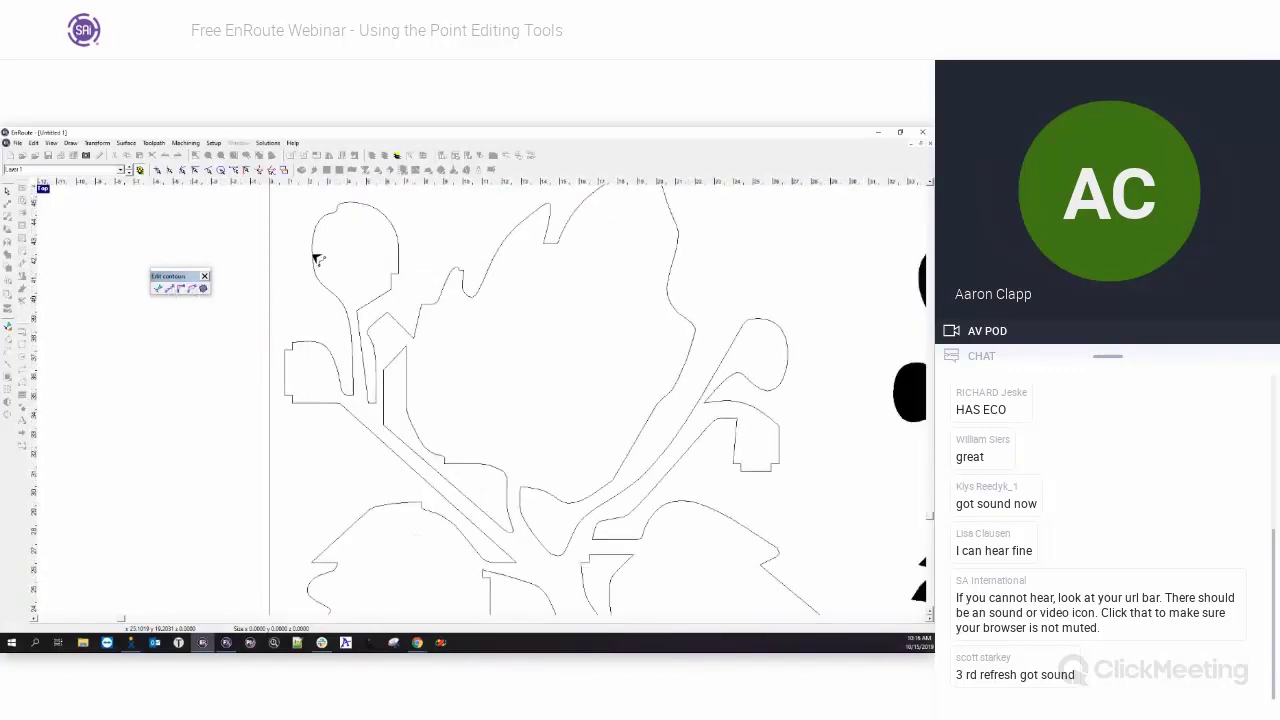
left_click(316, 258)
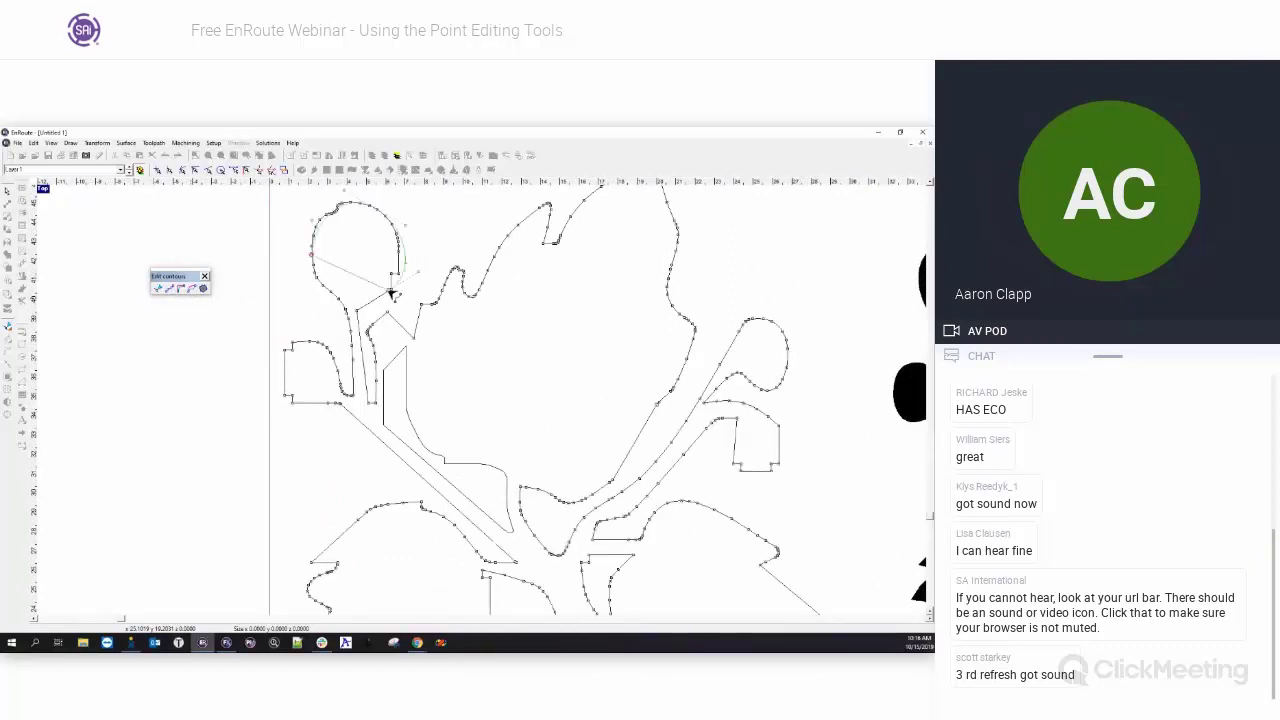
scroll(388, 241, "up", 2)
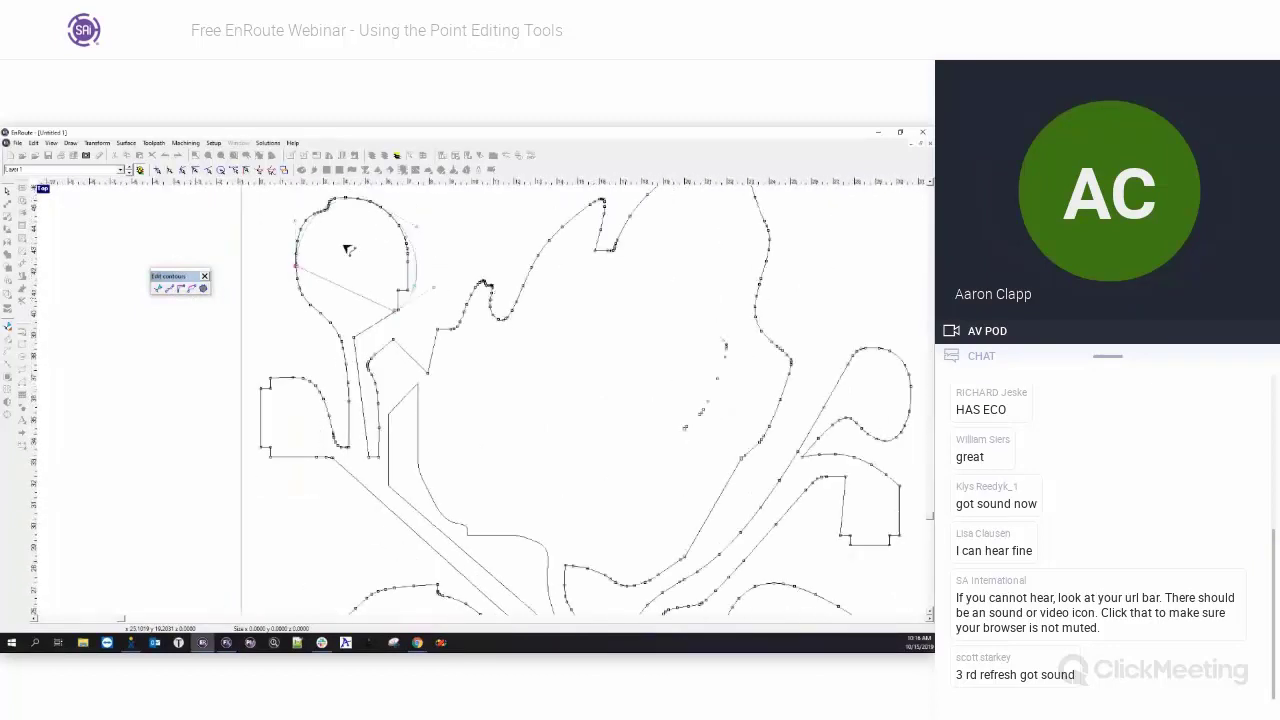
scroll(348, 250, "down", 1)
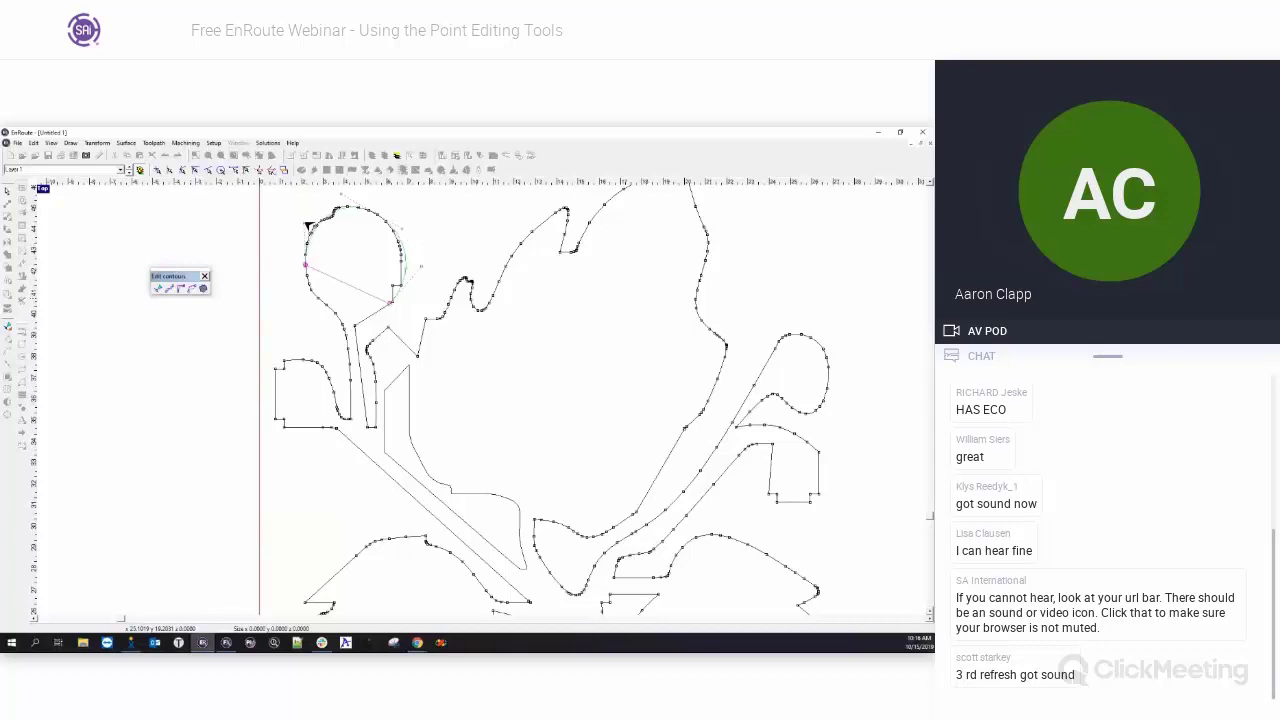
left_click(310, 226)
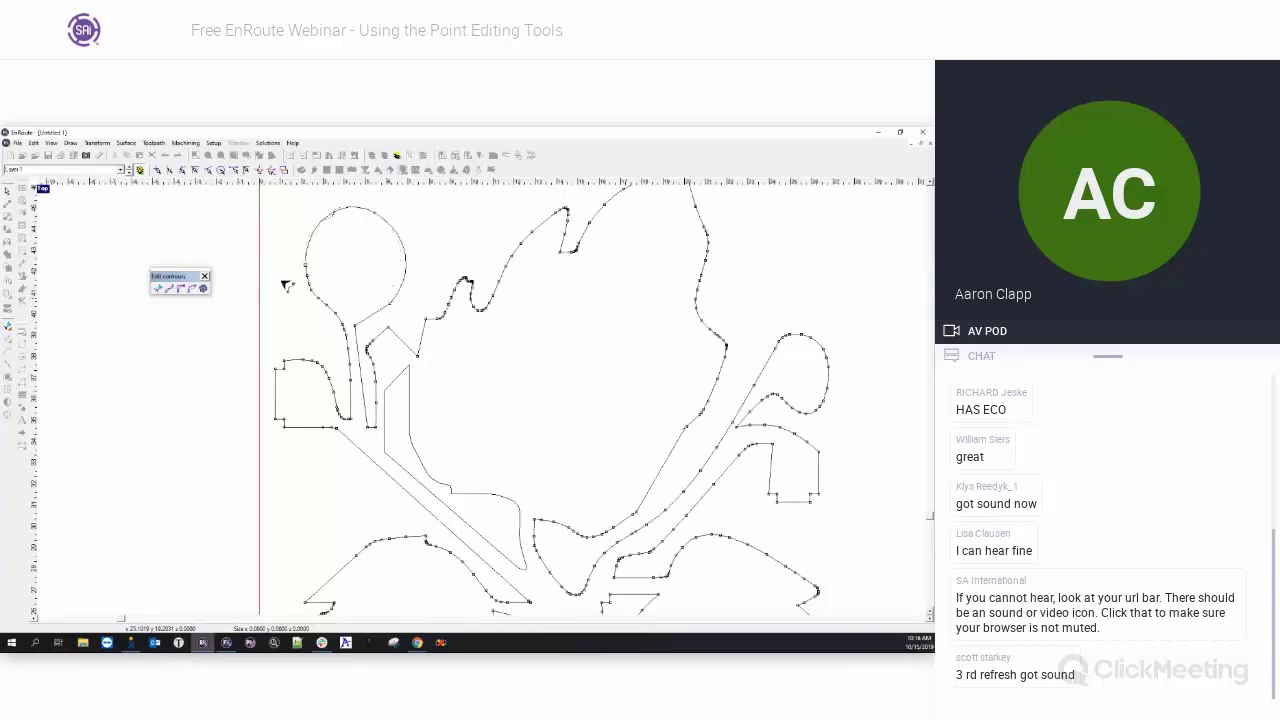
- Insert another arc on the large berry's inner side, refining the curve that leads down to its stem
left_click(192, 290)
scroll(374, 264, "up", 1)
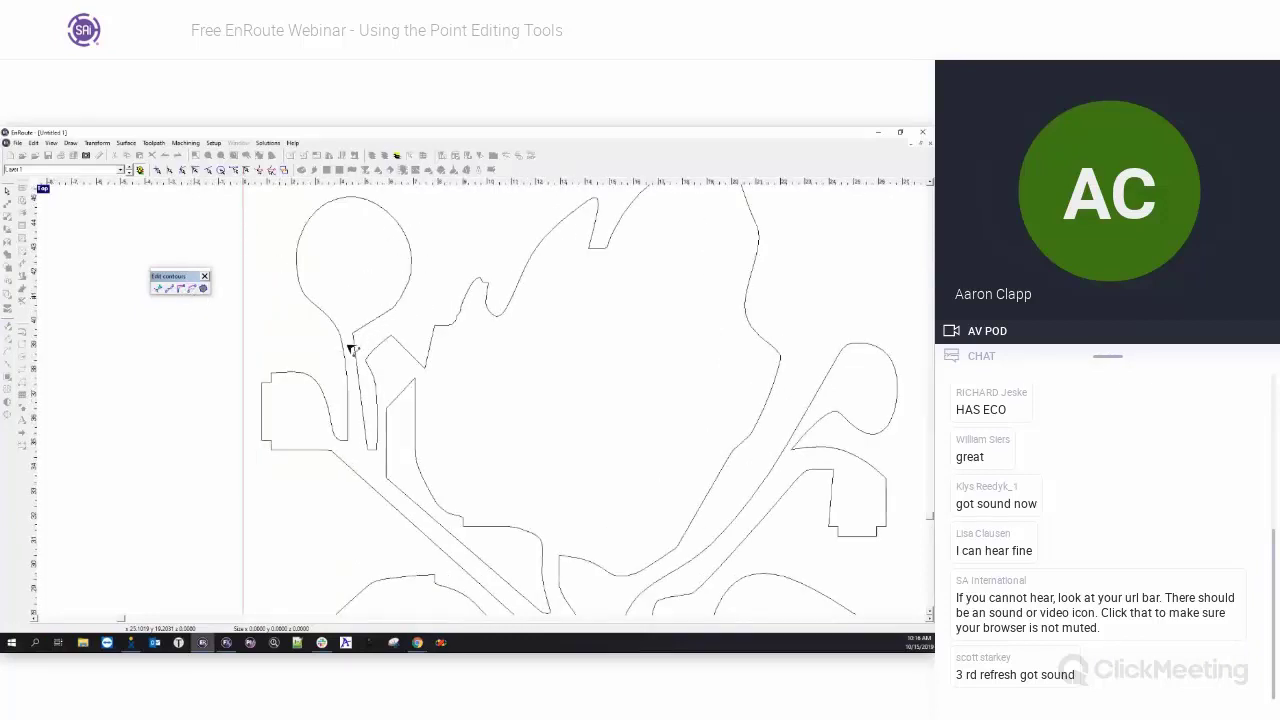
left_click(411, 278)
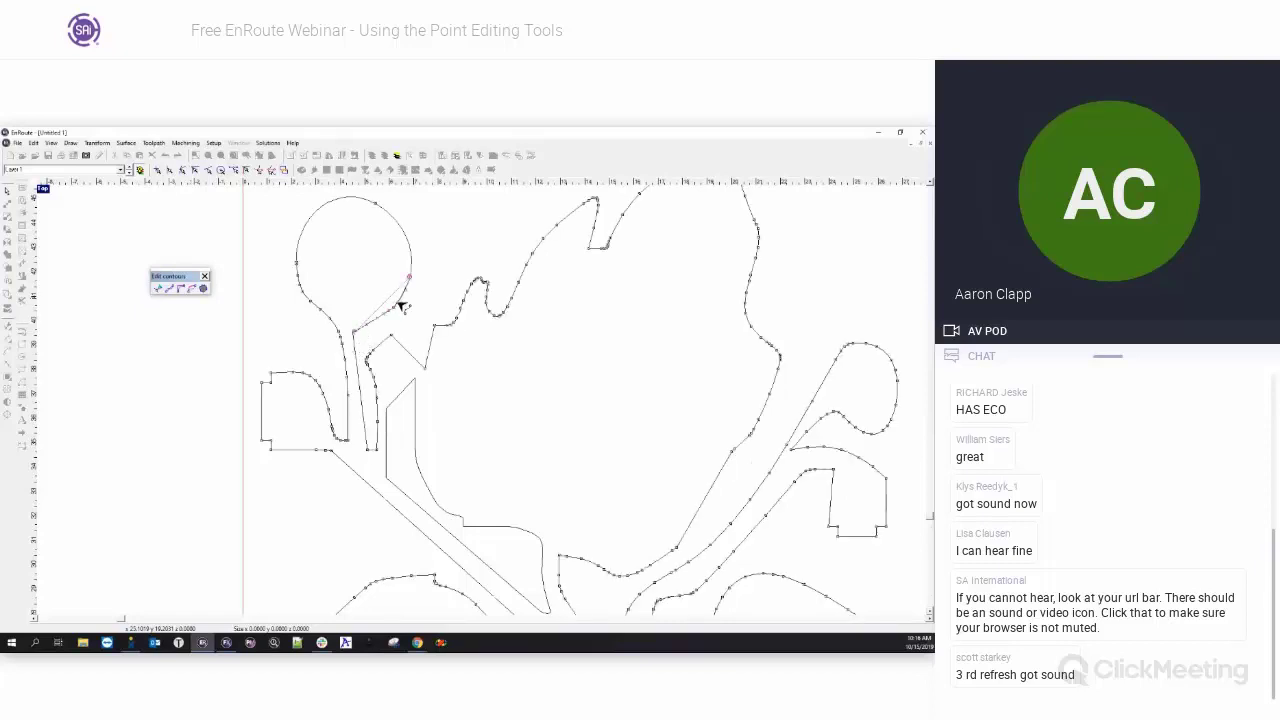
scroll(405, 303, "up", 1)
scroll(404, 299, "up", 1)
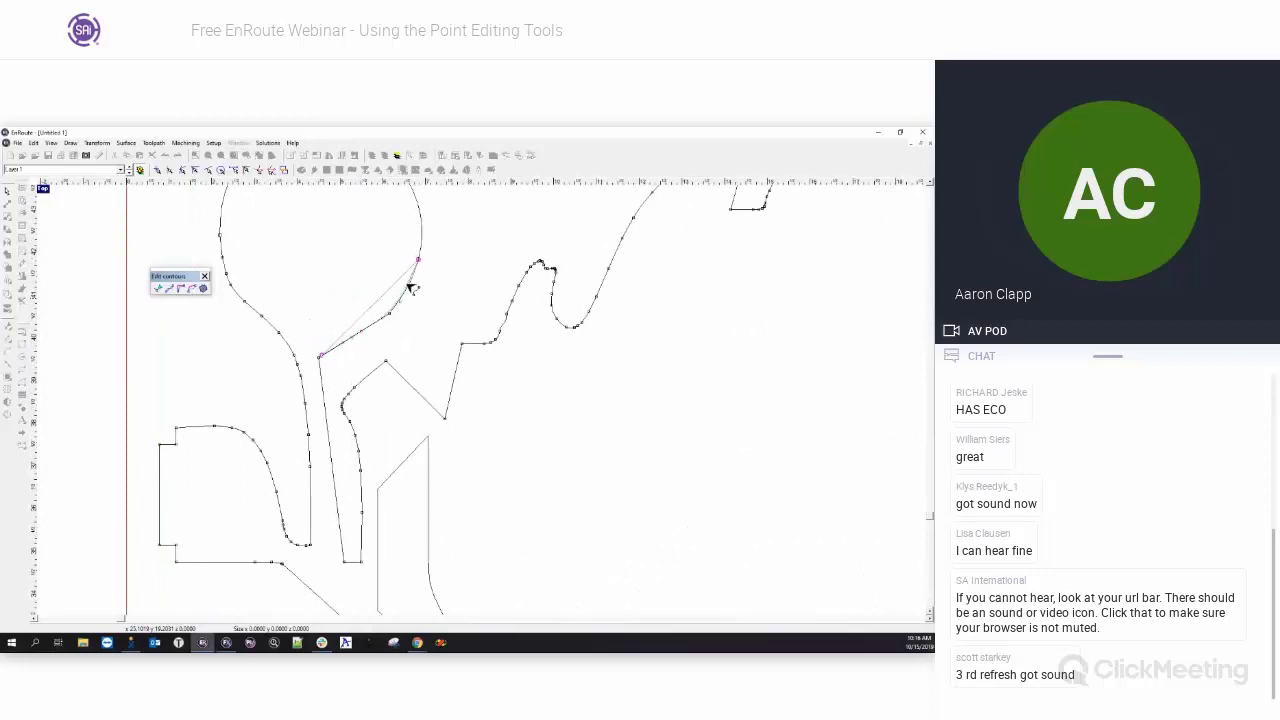
left_click(413, 289)
scroll(389, 345, "down", 2)
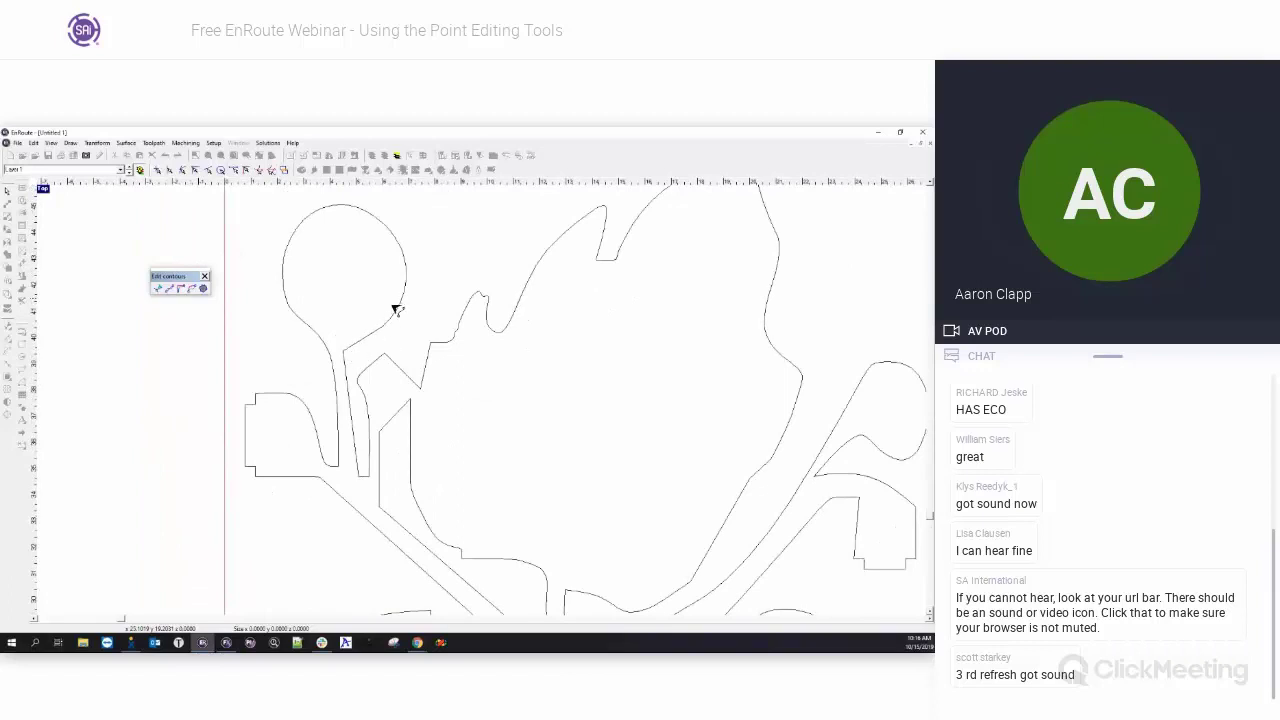
- Round the notched corners of the small berry on the left stem with arcs
left_click(306, 403)
left_click_drag(247, 433, 246, 430)
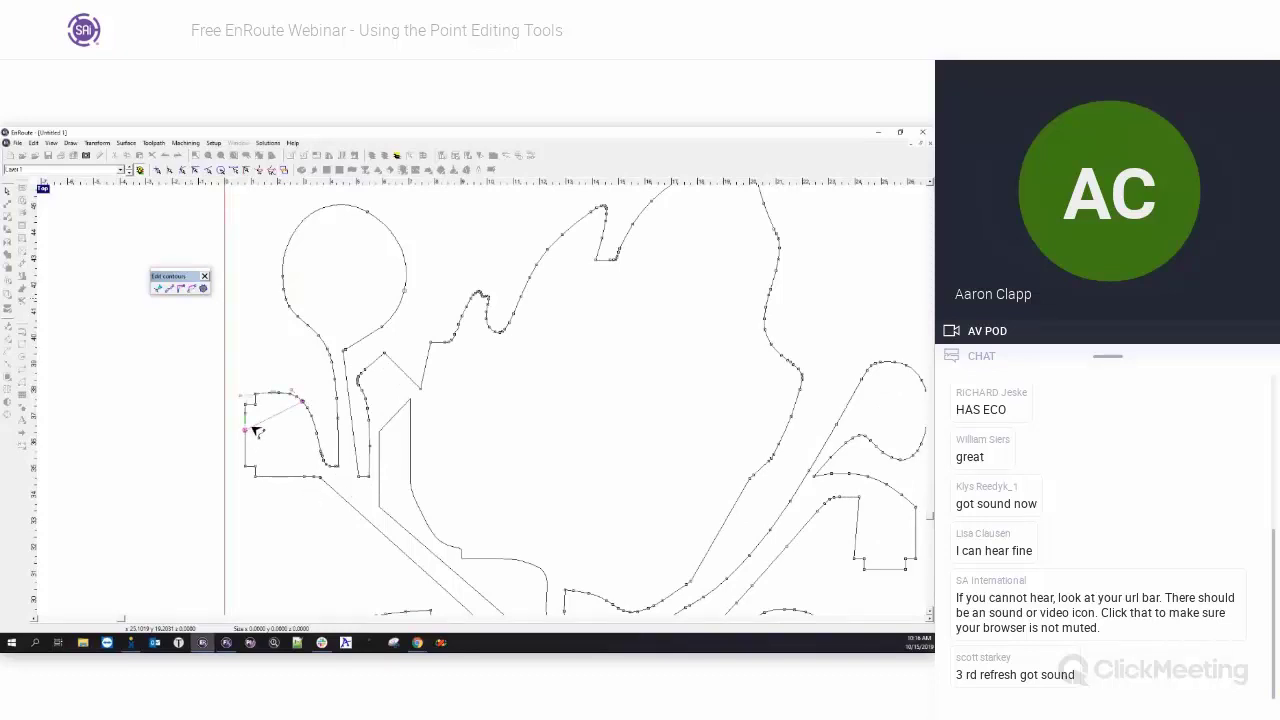
left_click(303, 420)
left_click_drag(323, 477, 324, 479)
- Reshape the small left berry's outer side with a fuller arc and round its lower outer edge, finishing the arc editing
left_click(274, 393)
left_click(283, 475)
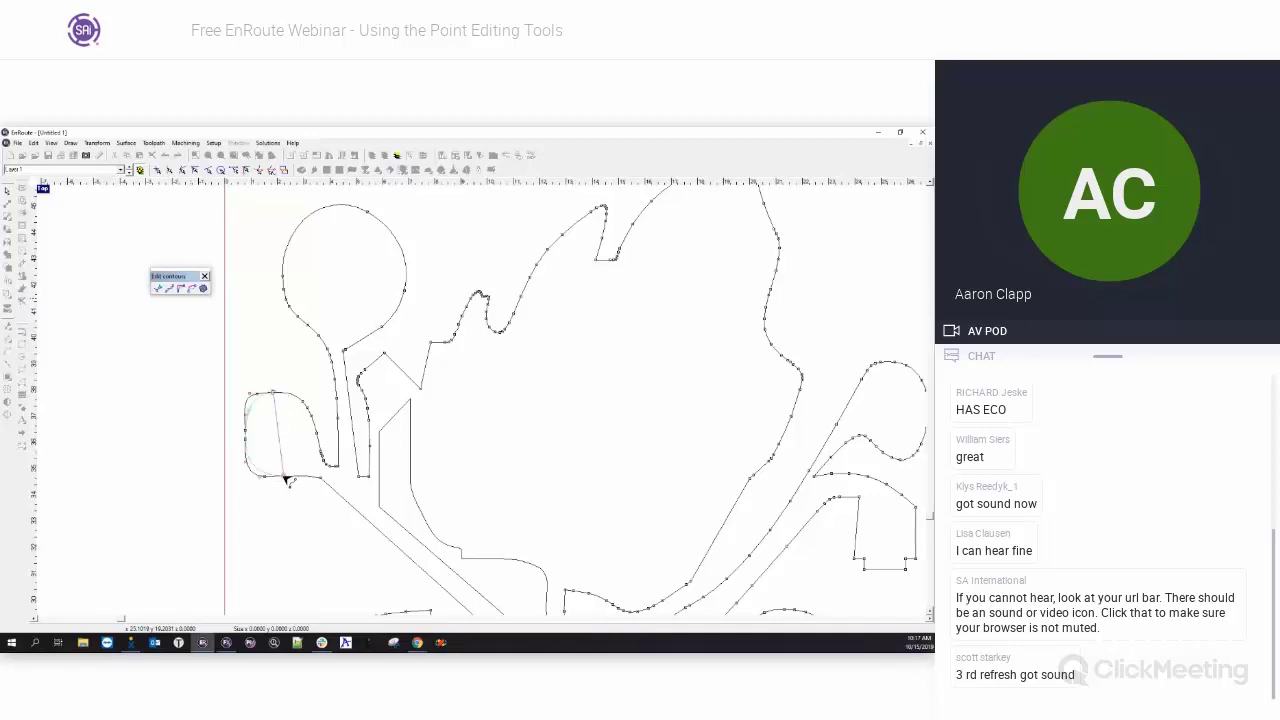
left_click(235, 437)
left_click_drag(283, 476, 280, 476)
left_click(247, 481)
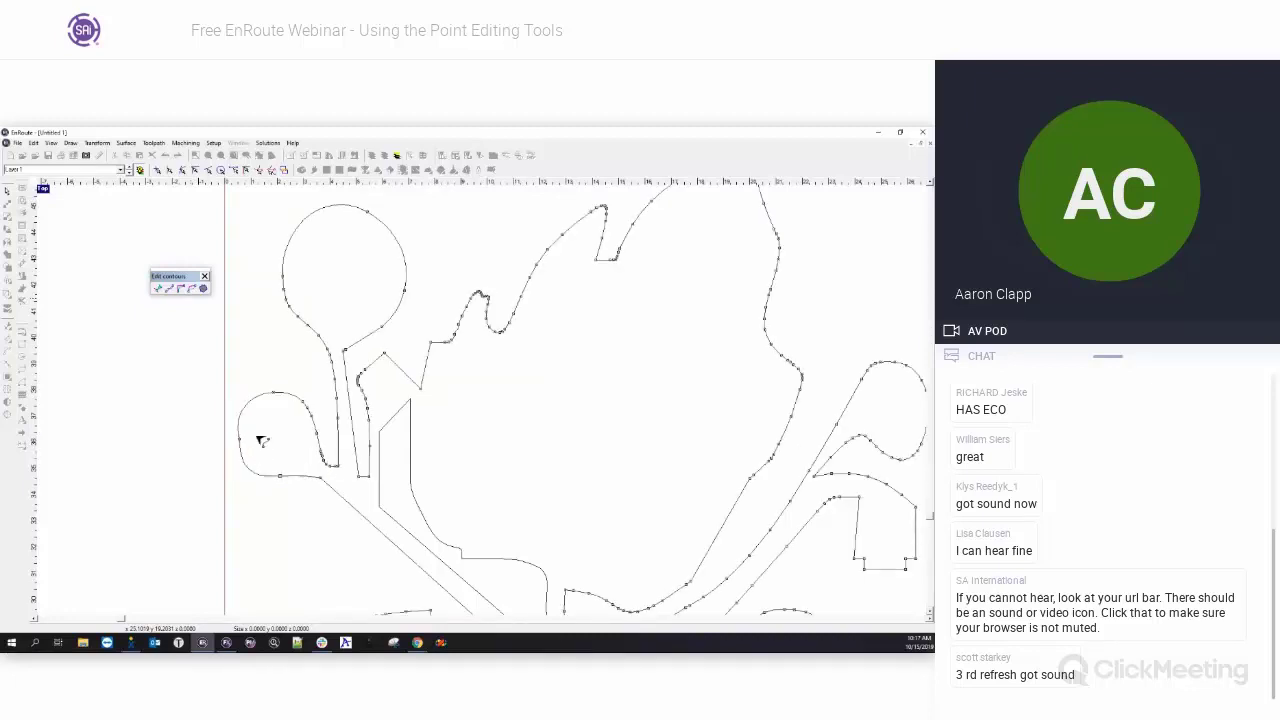
scroll(268, 438, "down", 3)
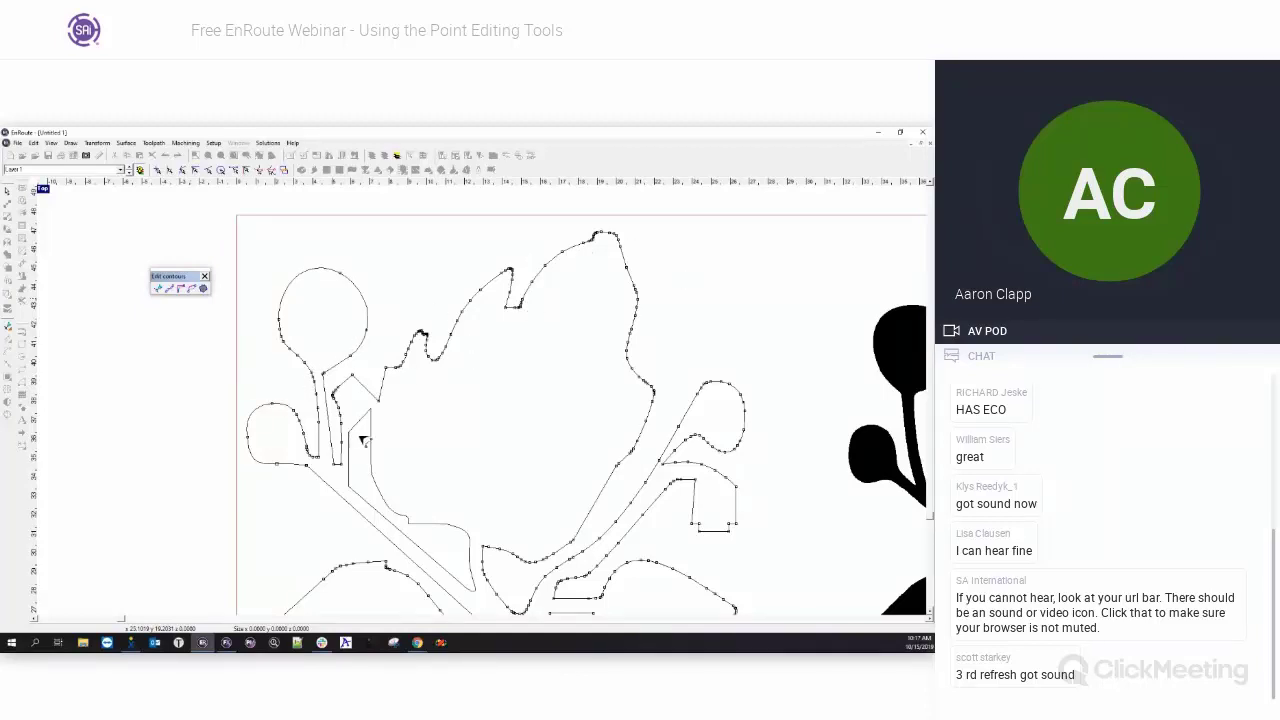
scroll(316, 490, "up", 3)
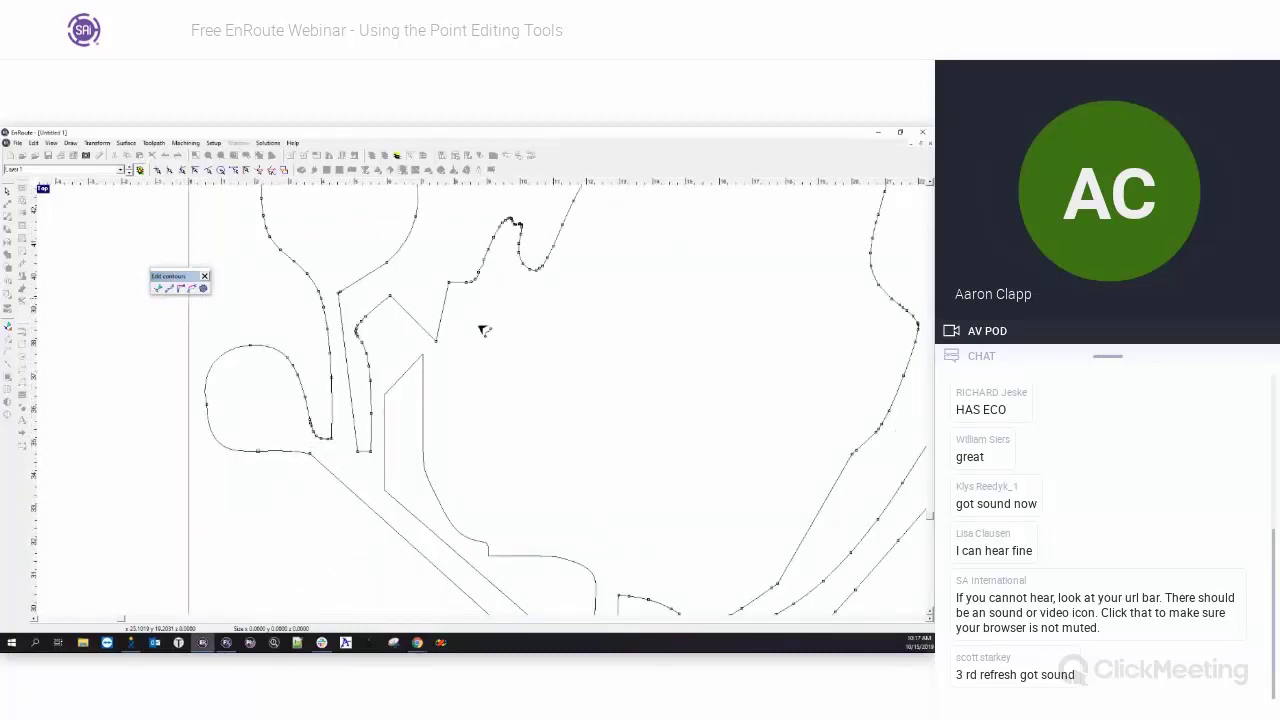
left_click(150, 320)
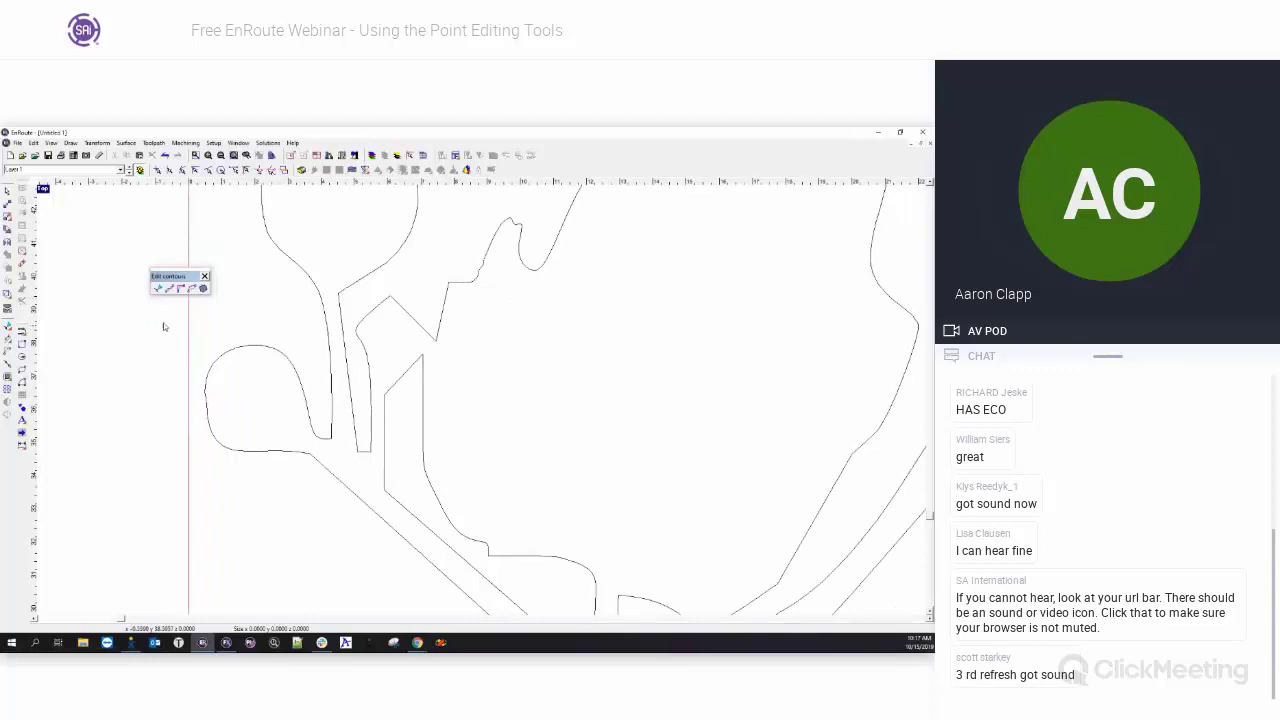
- Move the Edit contours tools aside and float the Weld tools beneath them
left_click_drag(178, 277, 99, 284)
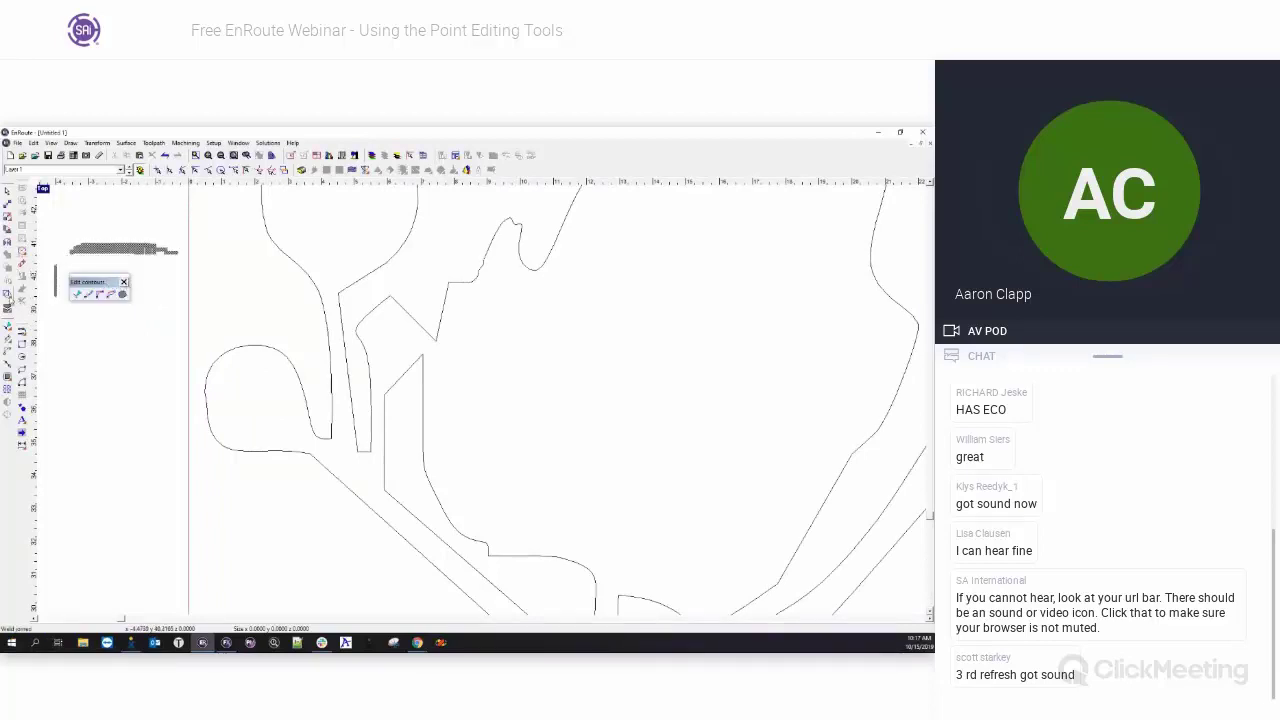
left_click(7, 293)
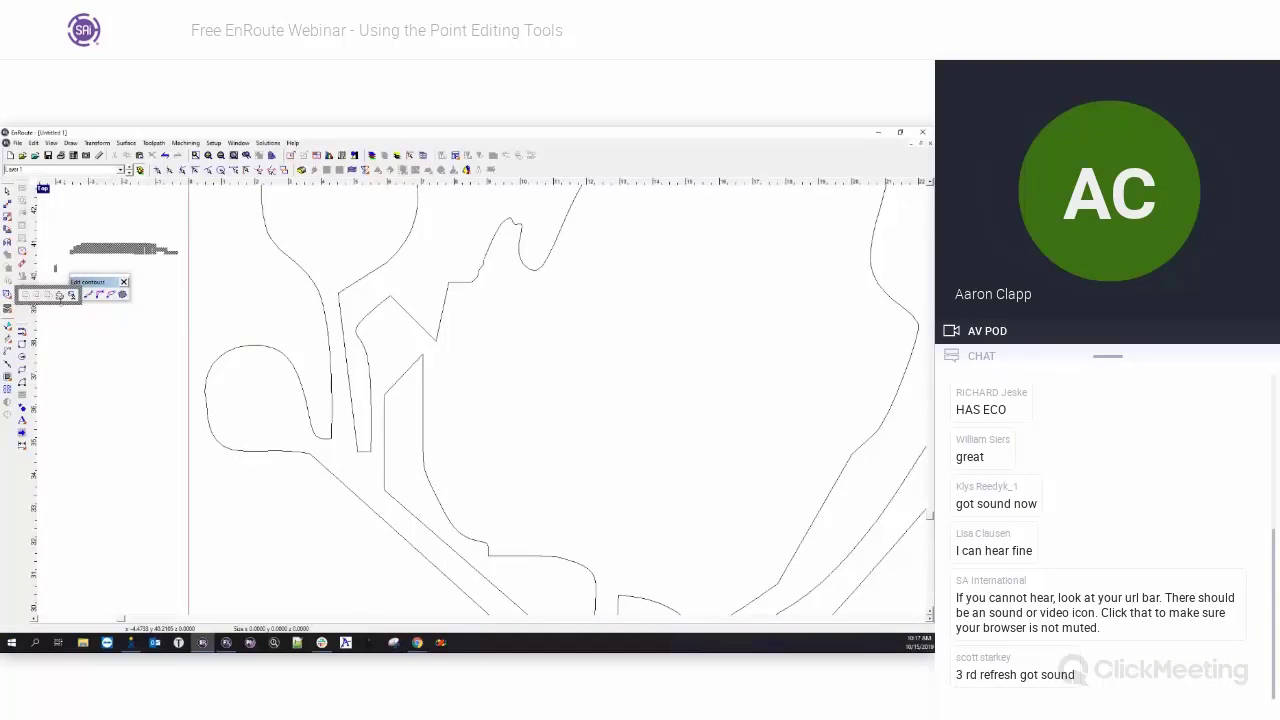
left_click_drag(55, 291, 106, 322)
- Select the traced contour and use Cut by line across the narrow gap between the large leaf's edge and the inner opening
scroll(128, 348, "down", 1)
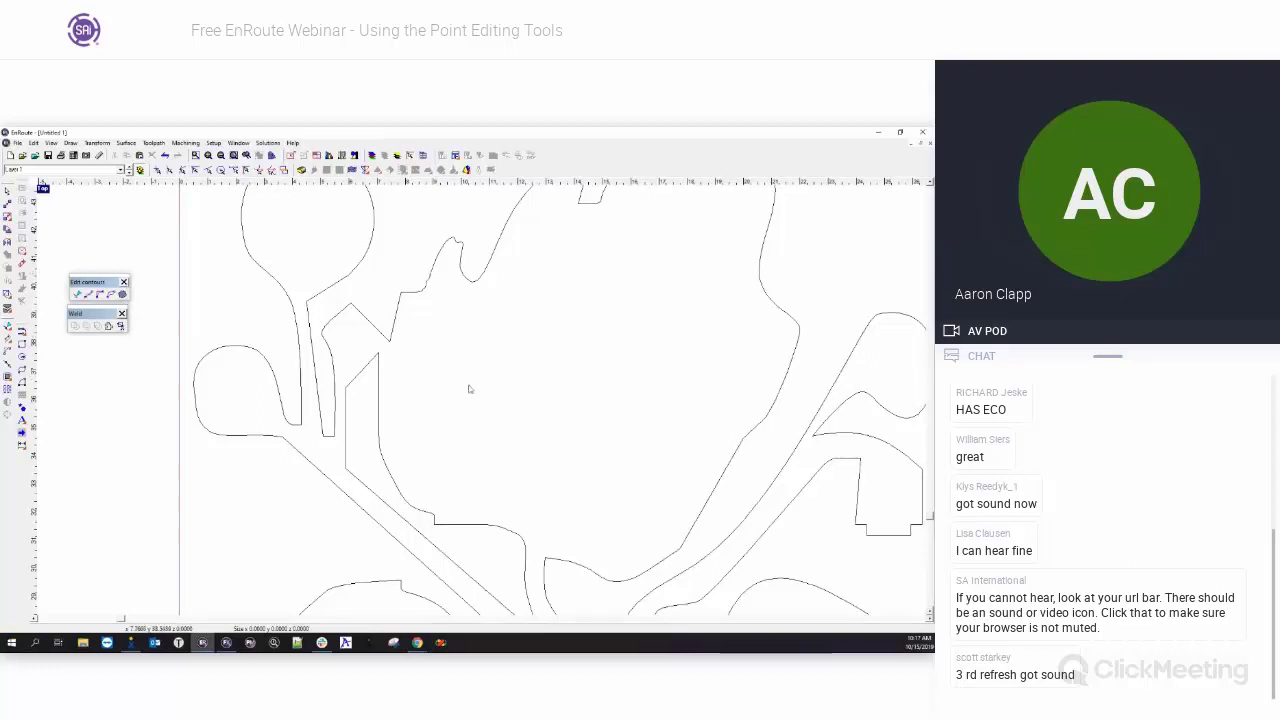
scroll(272, 361, "down", 3)
scroll(233, 345, "down", 1)
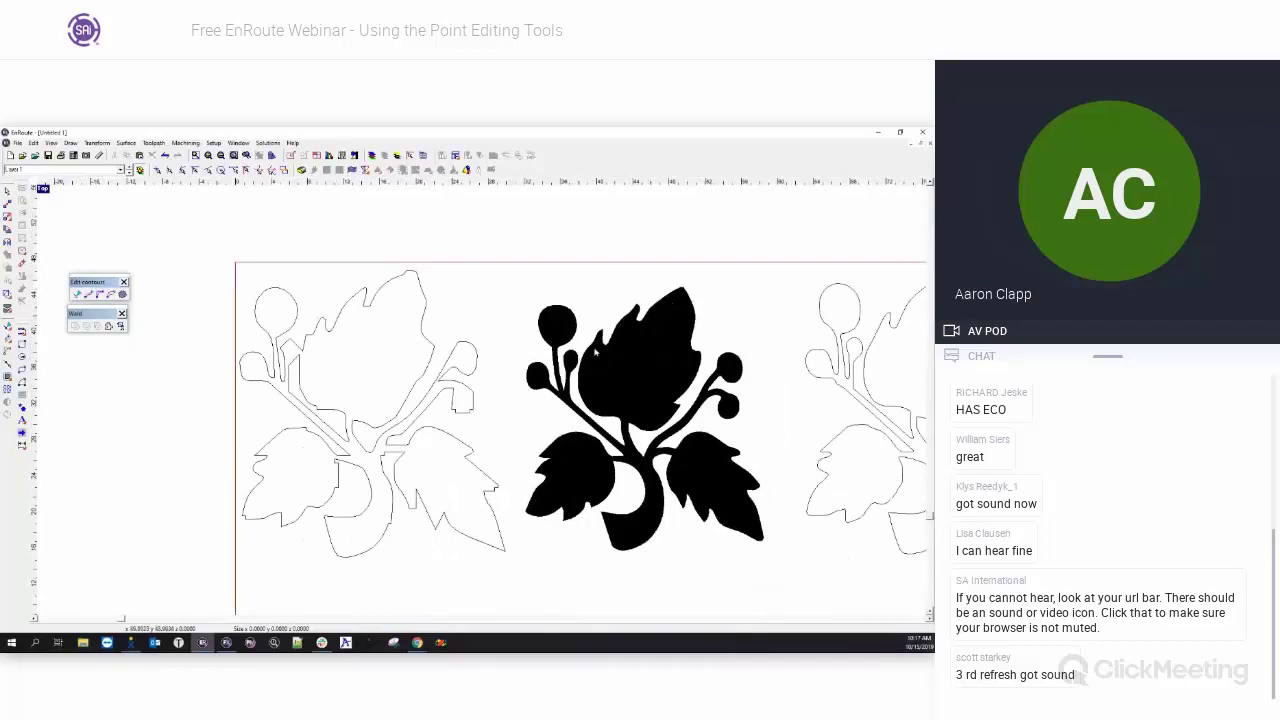
left_click(601, 370)
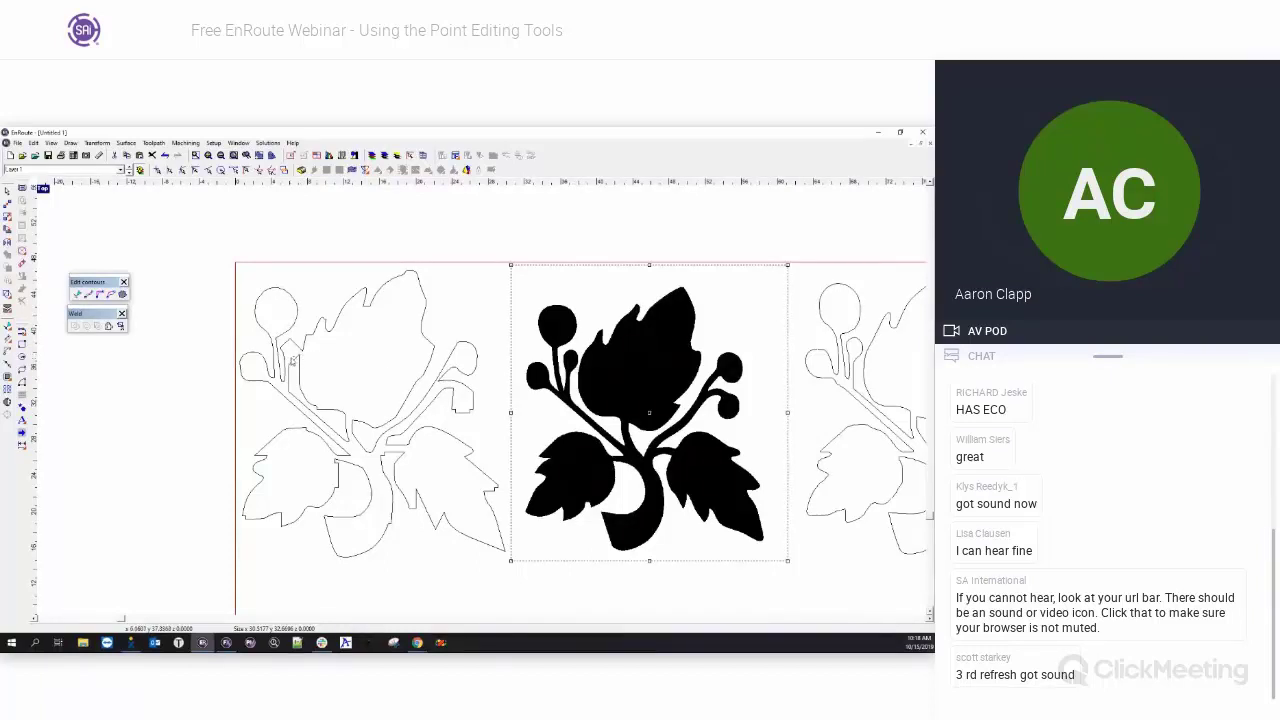
scroll(246, 380, "up", 3)
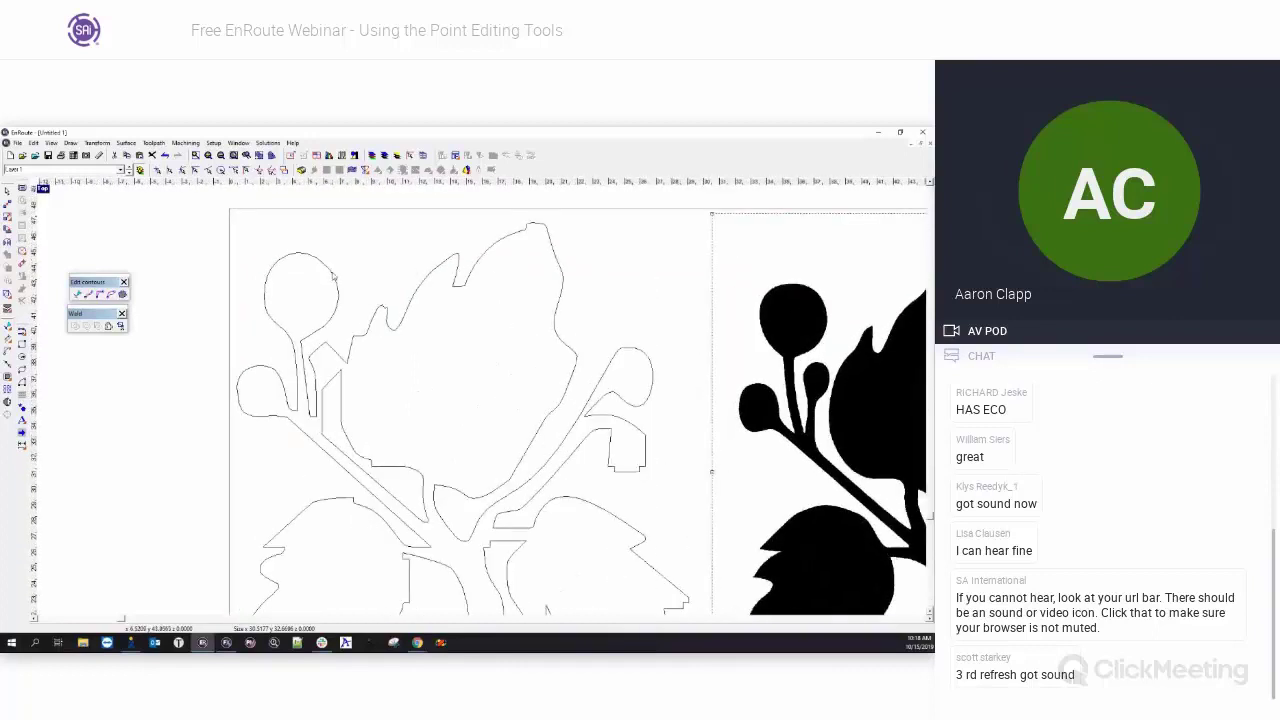
left_click(334, 278)
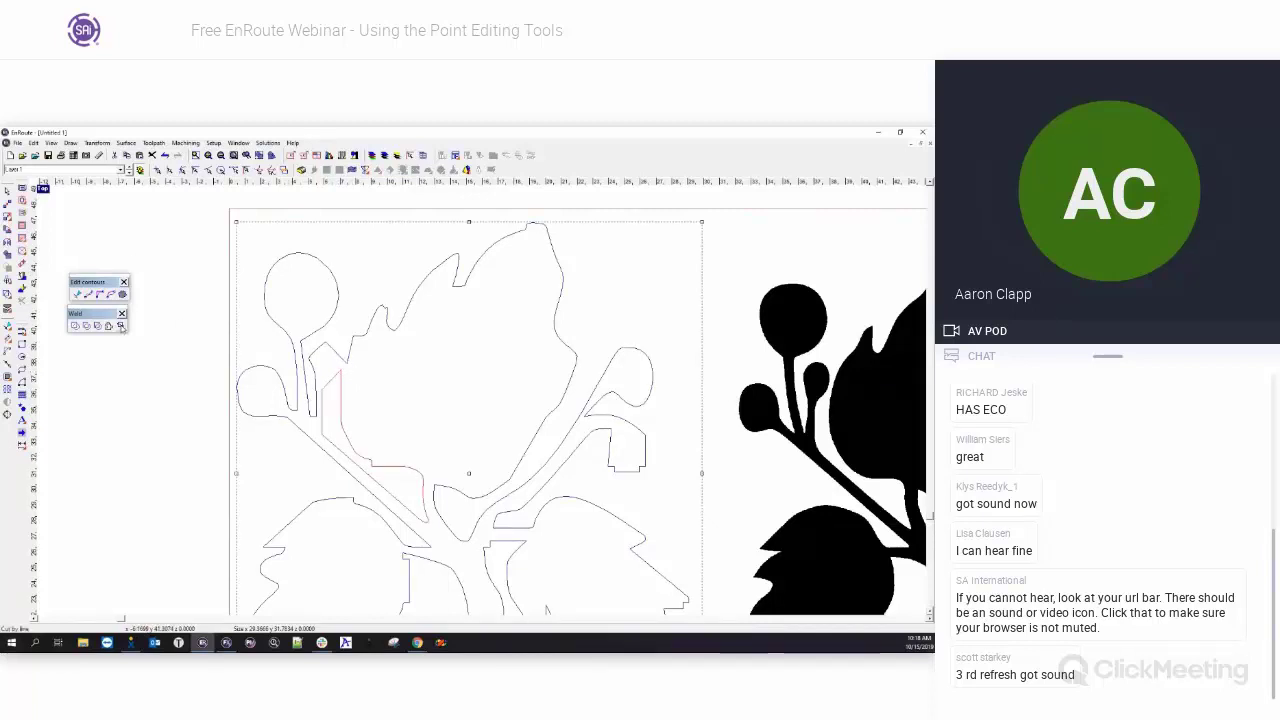
left_click(121, 327)
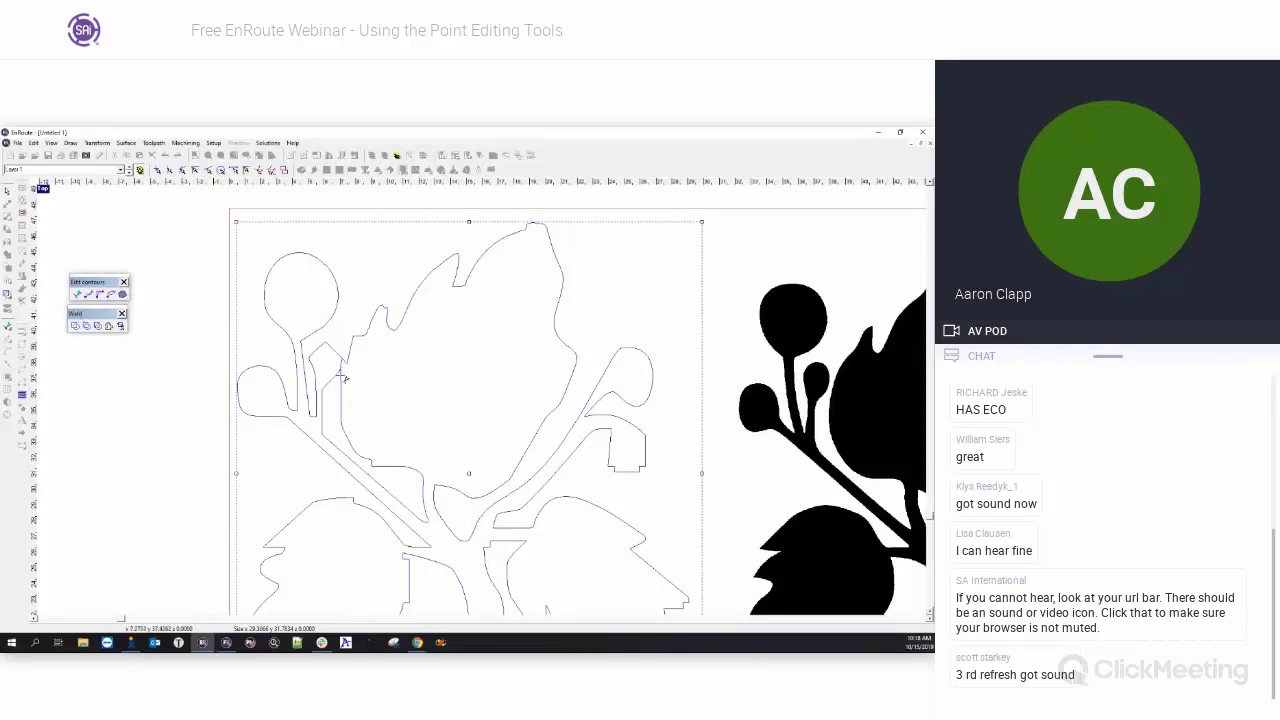
left_click(8, 192)
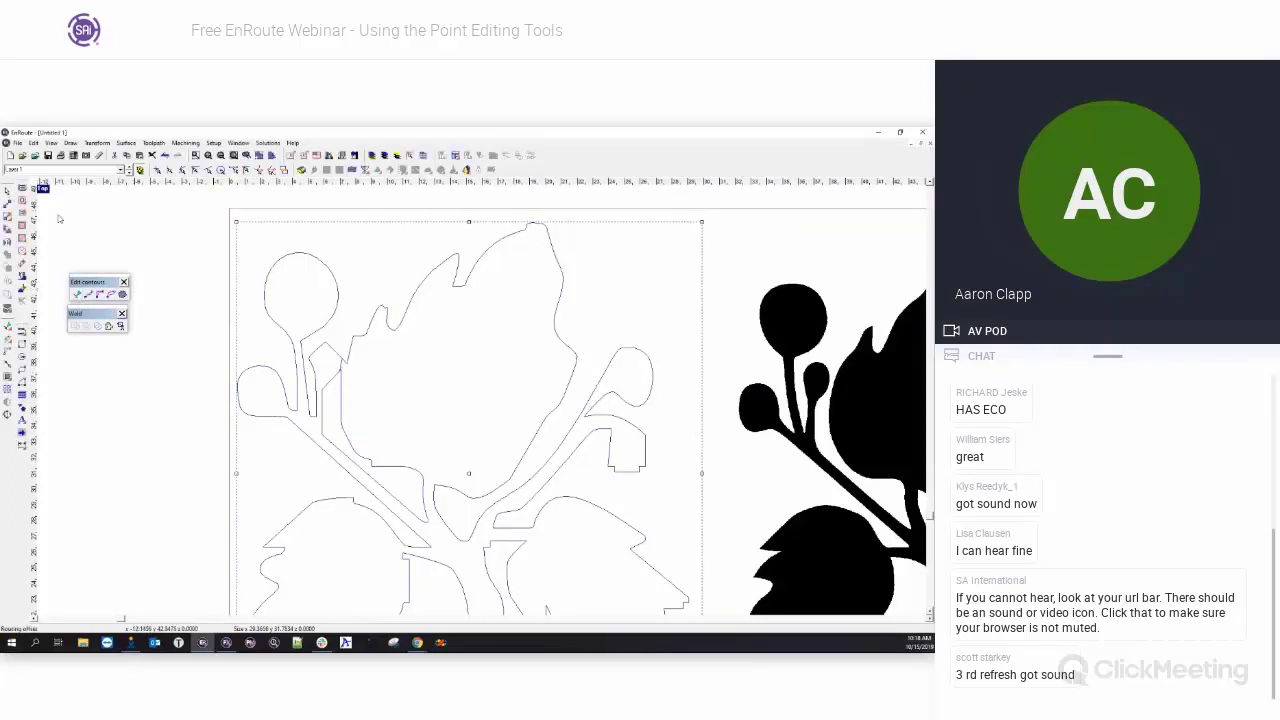
- Edit the cut contour's points at the gap, pulling the leaf-side points of the cut off the inner opening's outline
scroll(345, 365, "up", 5)
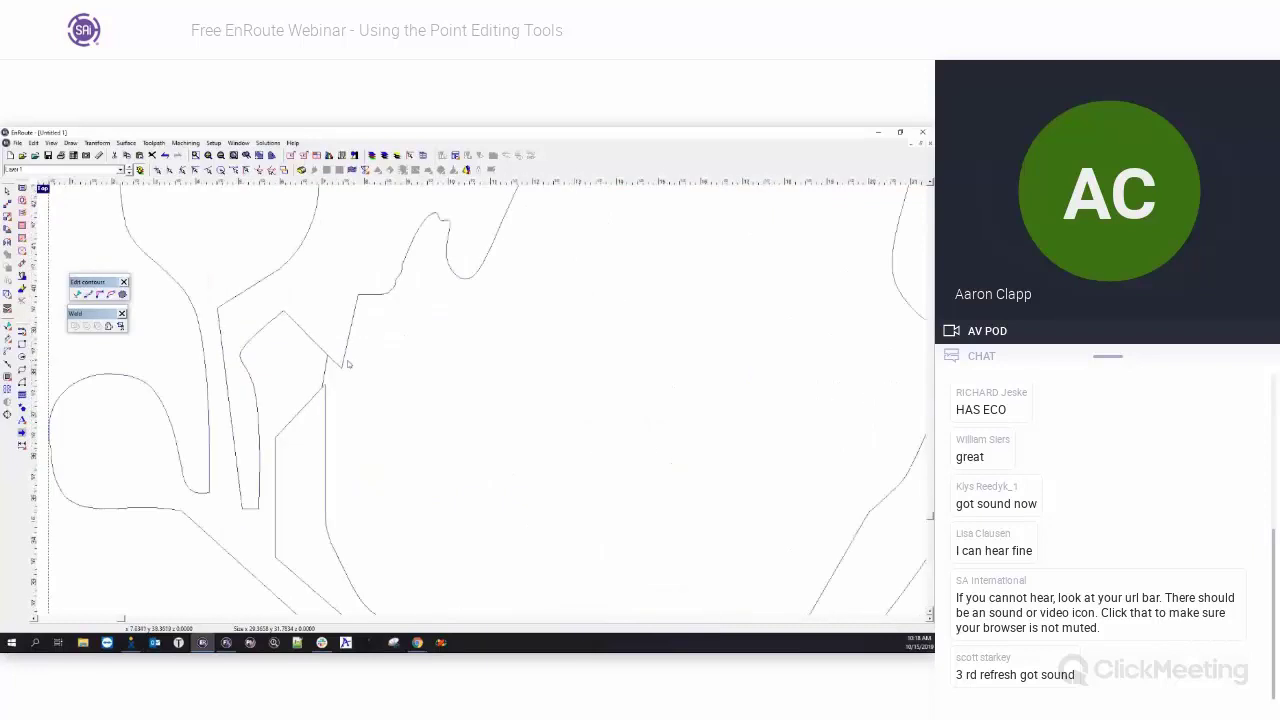
left_click(78, 295)
left_click(353, 361)
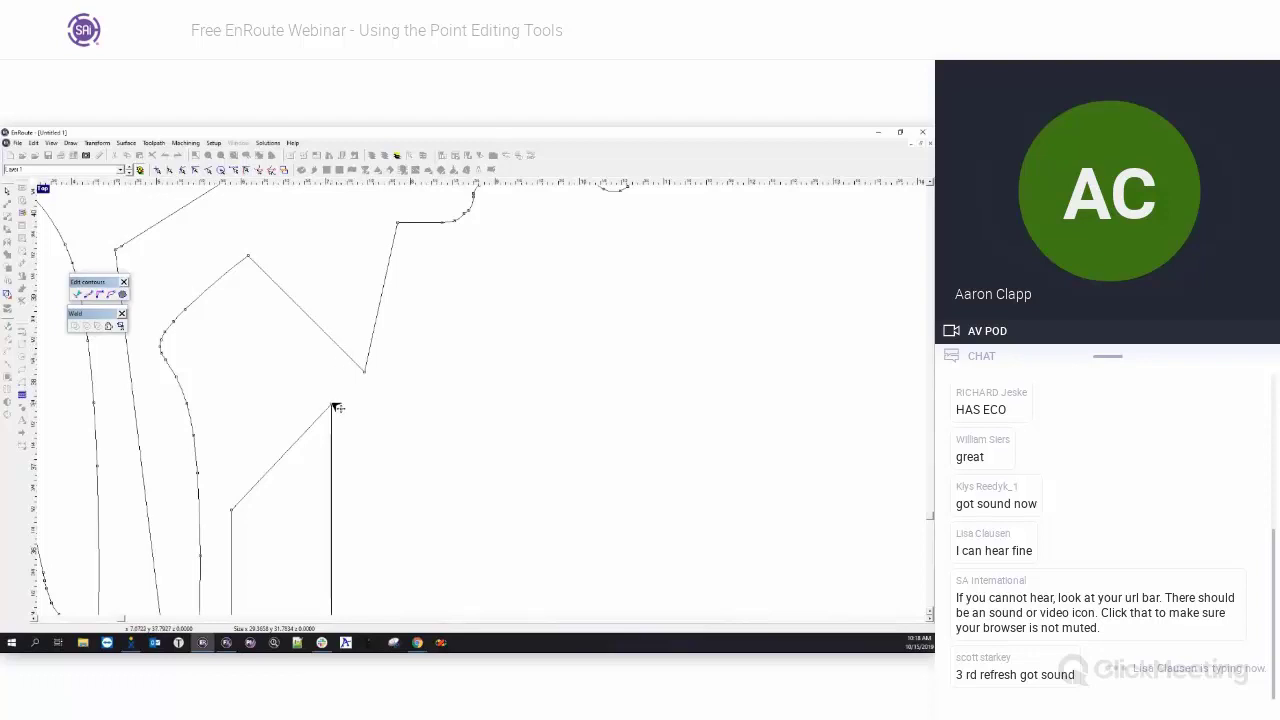
left_click_drag(333, 405, 346, 423)
scroll(351, 350, "up", 1)
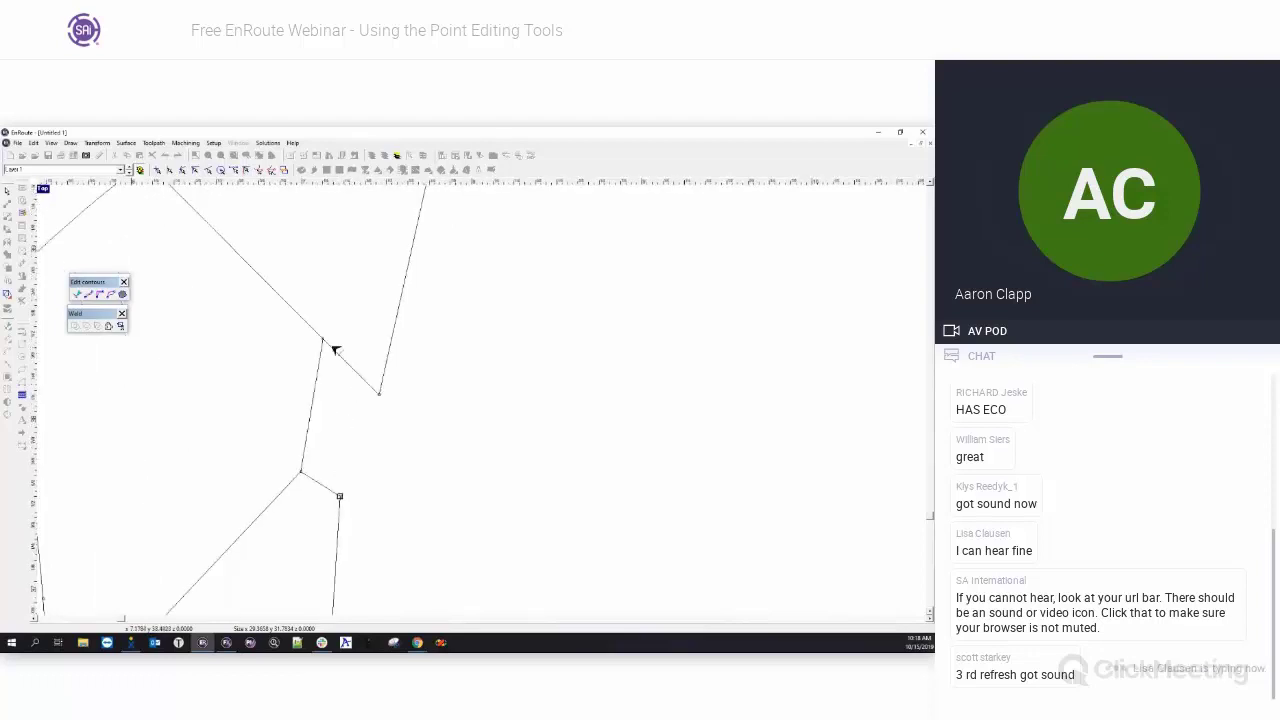
mouse_move(325, 342)
left_mouse_down()
mouse_move(349, 360)
mouse_move(329, 366)
left_mouse_up()
scroll(366, 391, "down", 1)
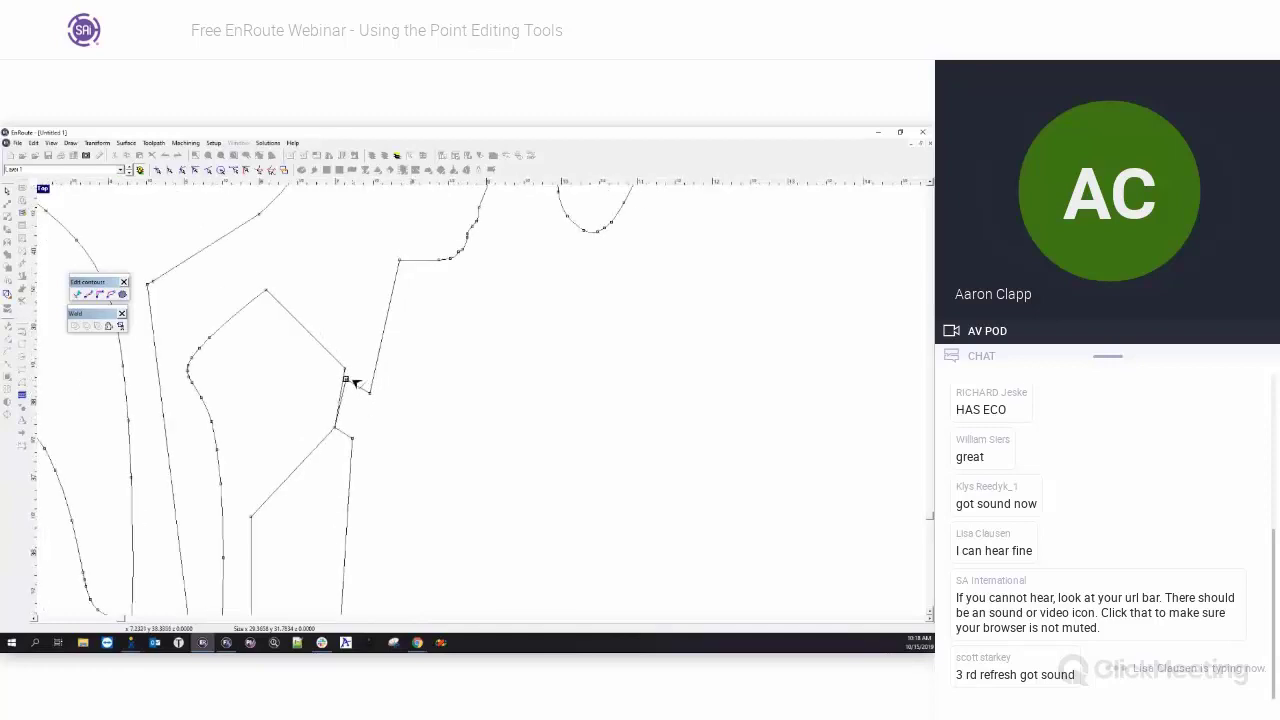
- Move the remaining lower cut point over to the leaf's edge to separate the two outlines, and finish point editing
left_click(340, 429)
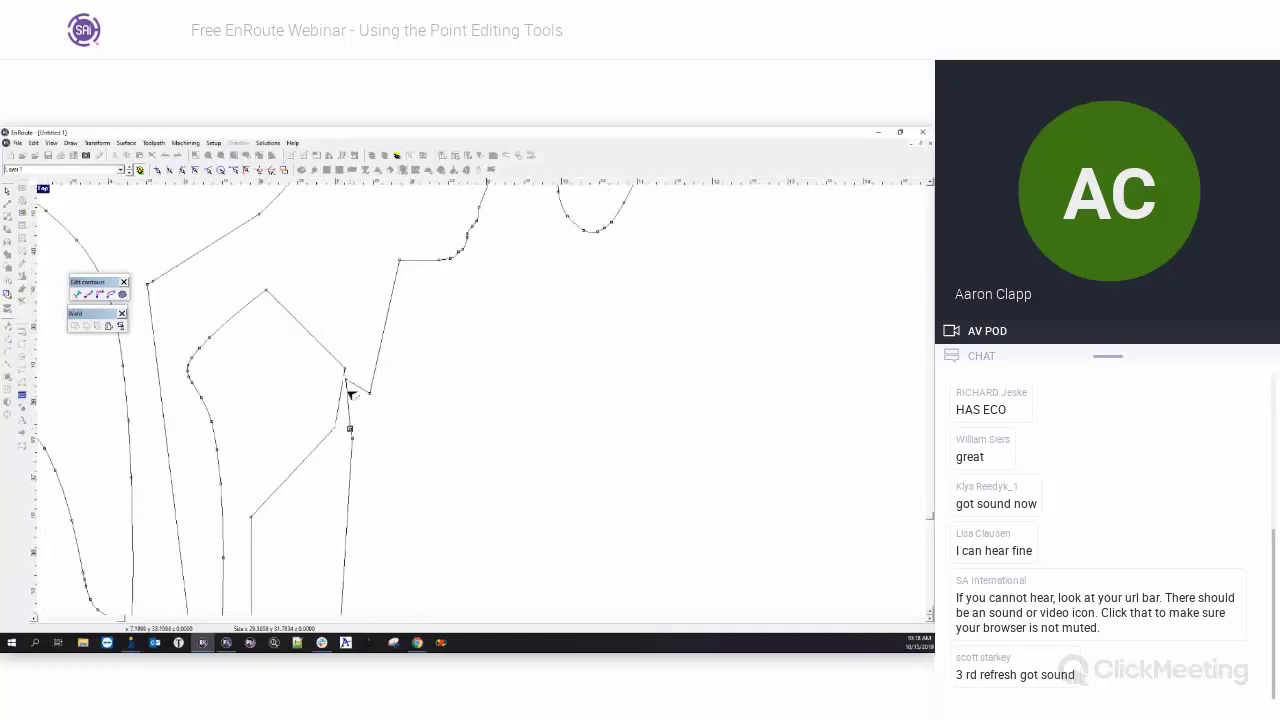
right_click(354, 352)
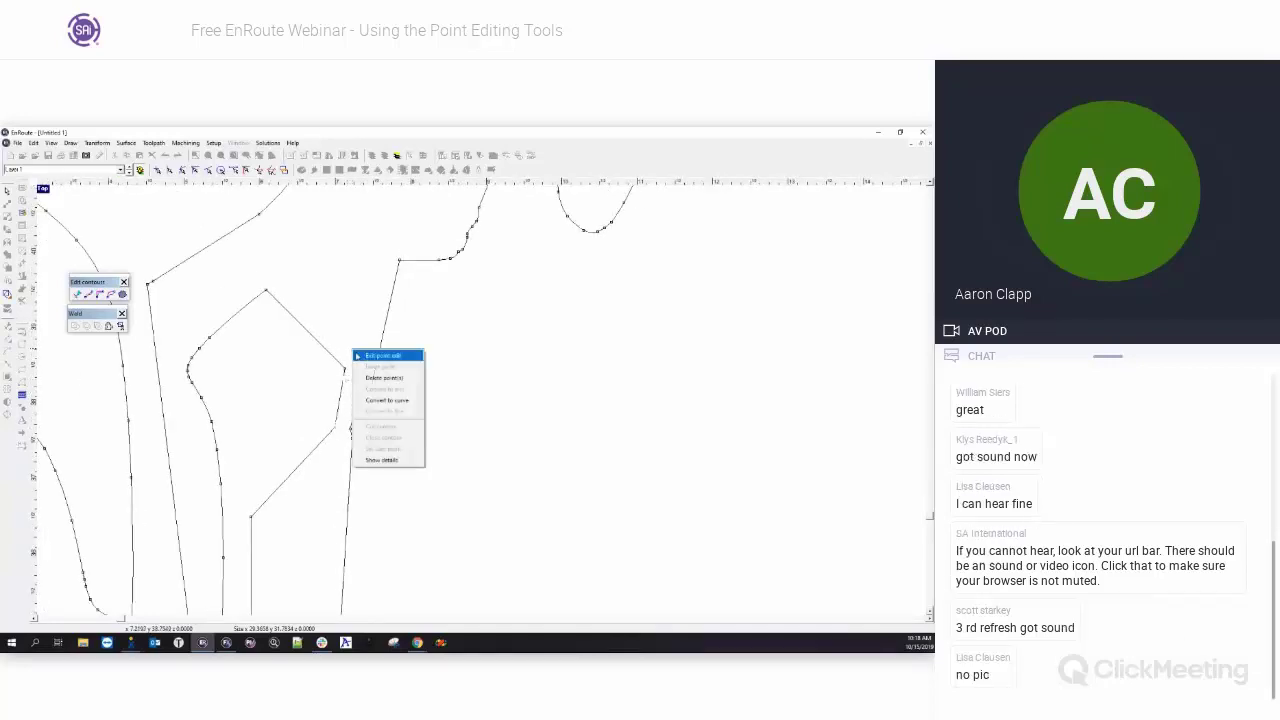
left_click(362, 356)
scroll(345, 395, "up", 2)
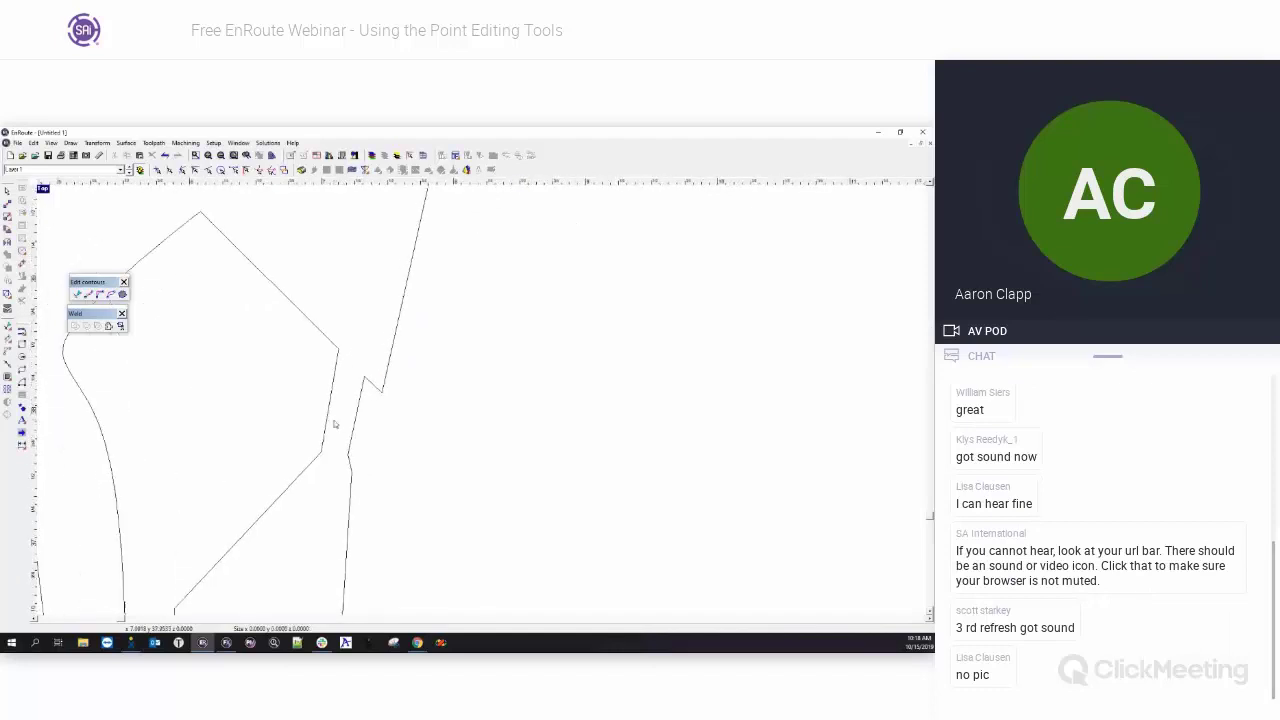
scroll(335, 425, "up", 1)
scroll(356, 378, "down", 2)
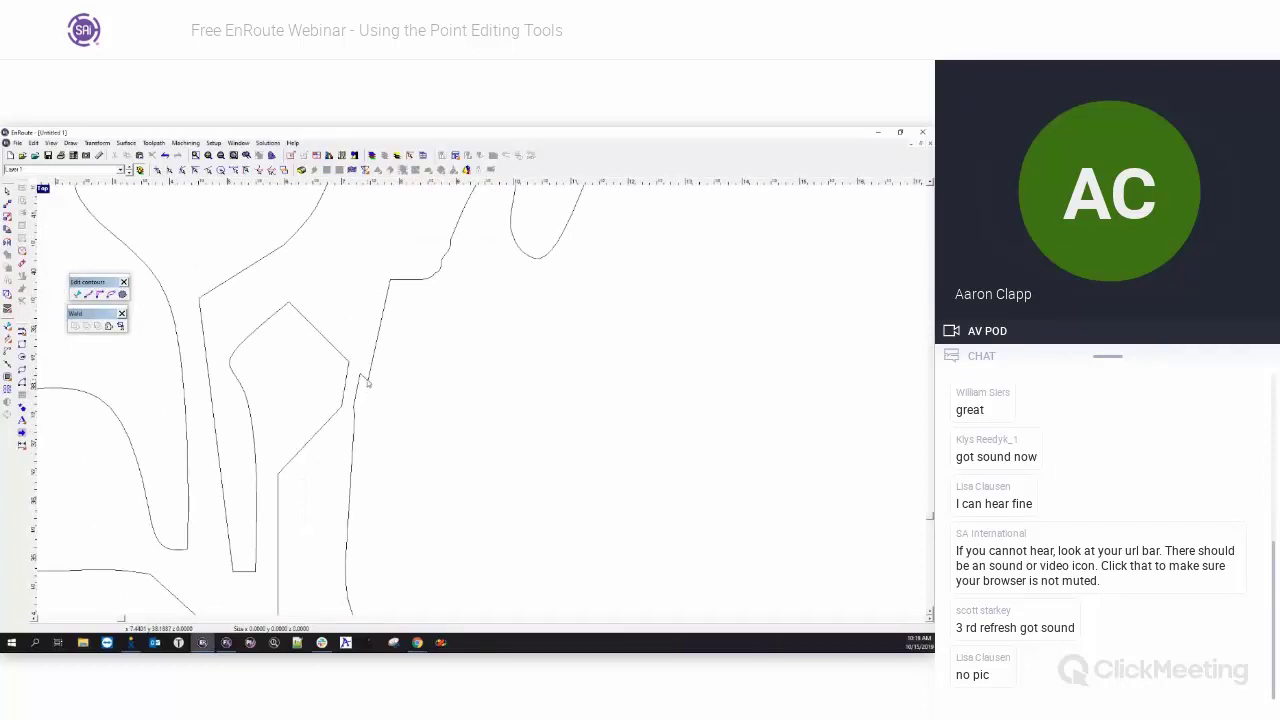
- Undo the point moves and the line cut across the gap between the leaf and the inner opening
key("ctrl+z")
key("ctrl+z")
key("ctrl+z")
key("ctrl+z")
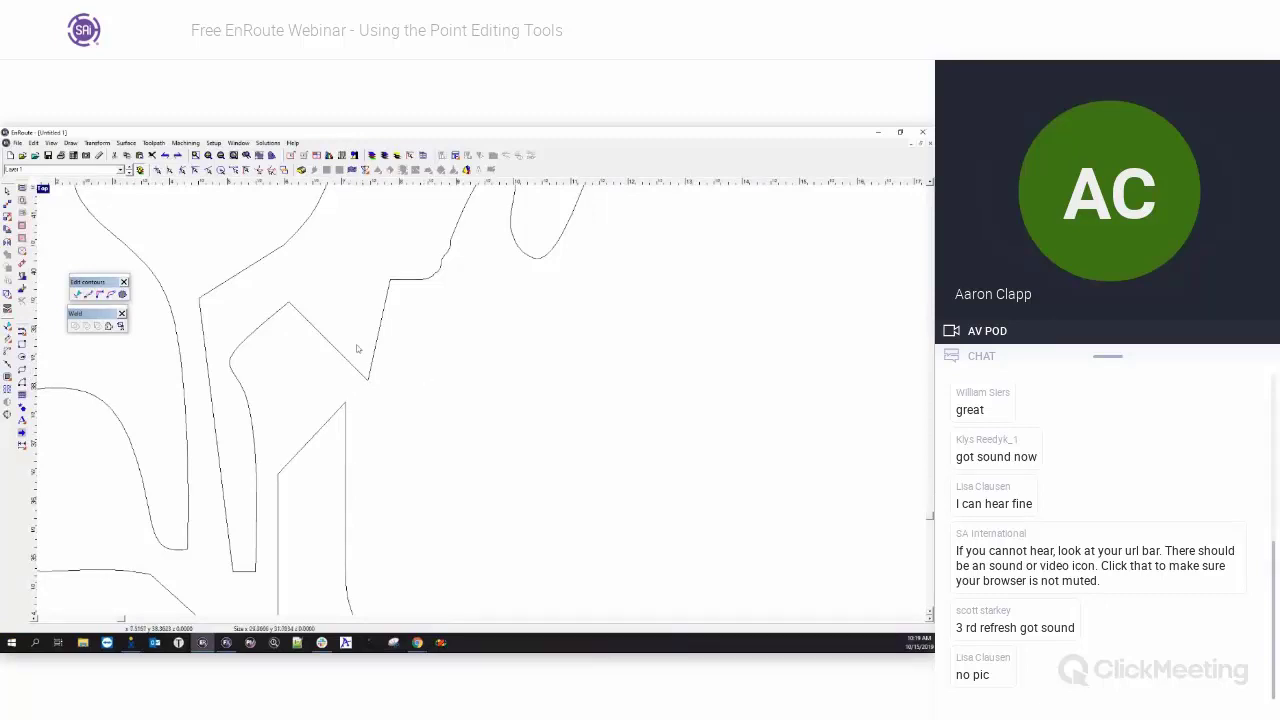
scroll(340, 350, "down", 1)
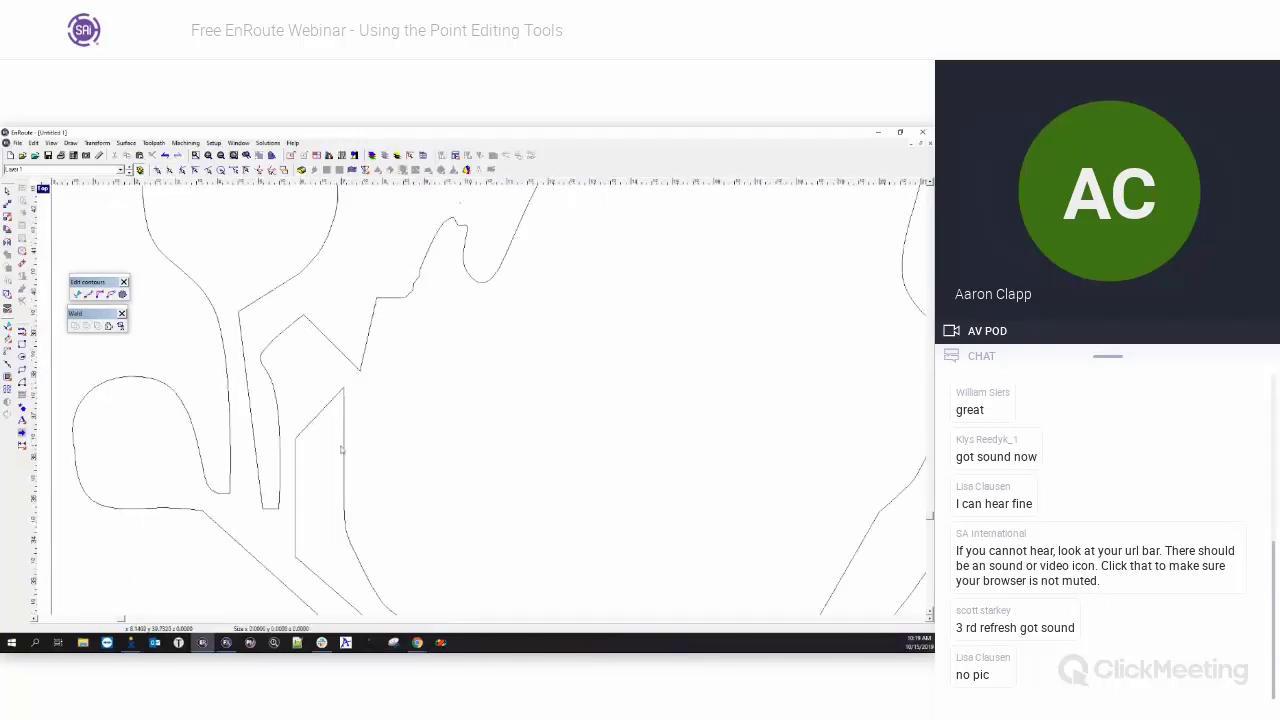
- Cut by line again across the gap, from above the leaf's notch down past the inner opening's upper corner
left_click(121, 326)
left_click(358, 342)
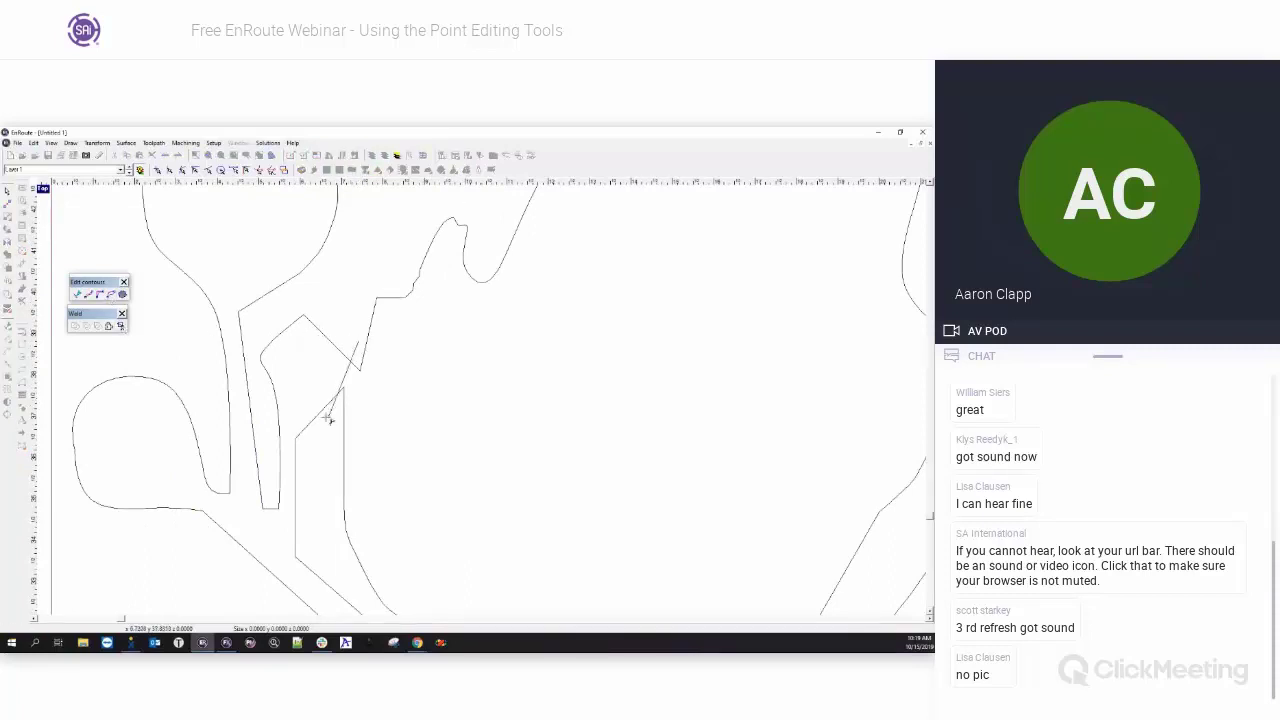
left_click(331, 426)
scroll(353, 360, "up", 2)
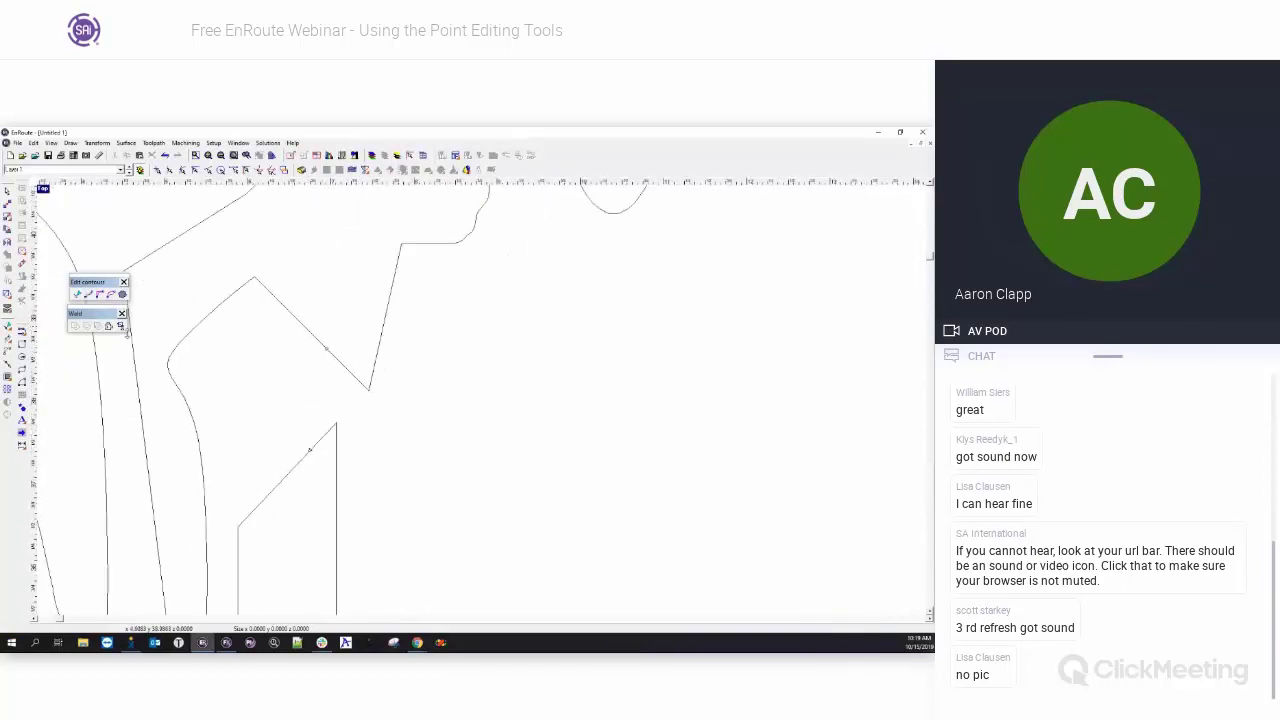
- Break both outlines open beside the gap in point editing and pull the inner opening's loose end away from the leaf's edge
left_click(317, 338)
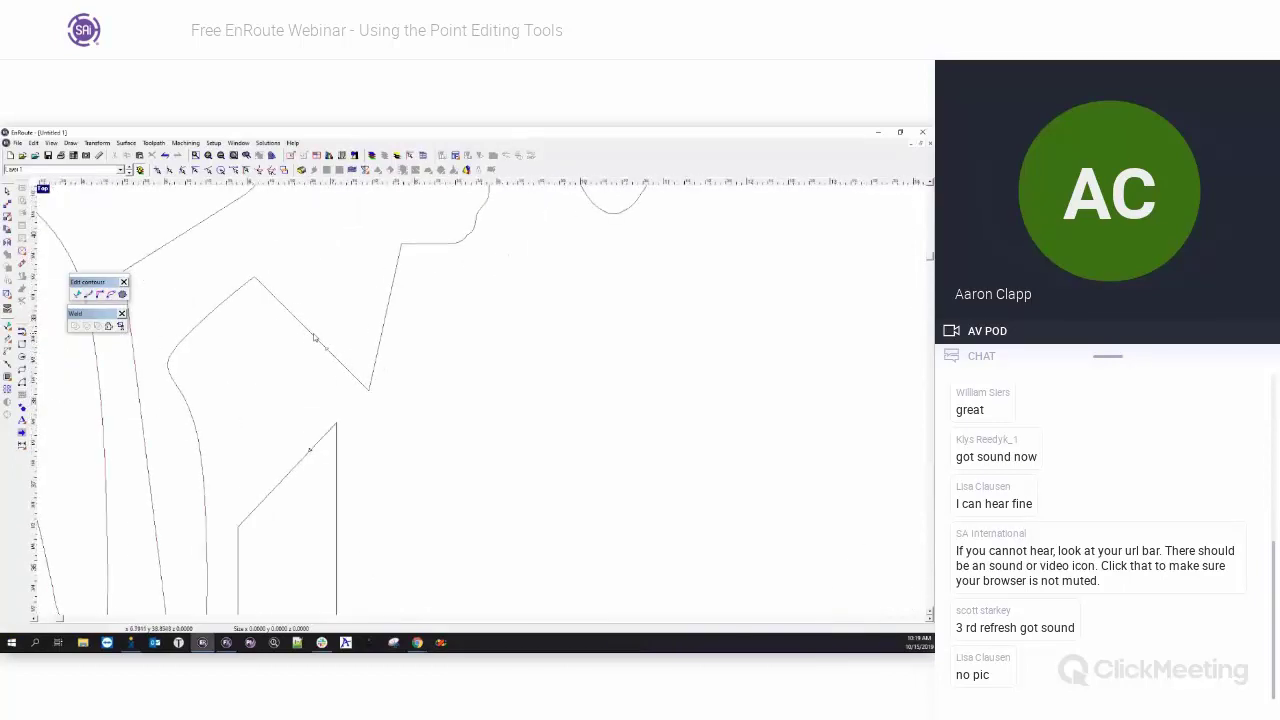
left_click(315, 444)
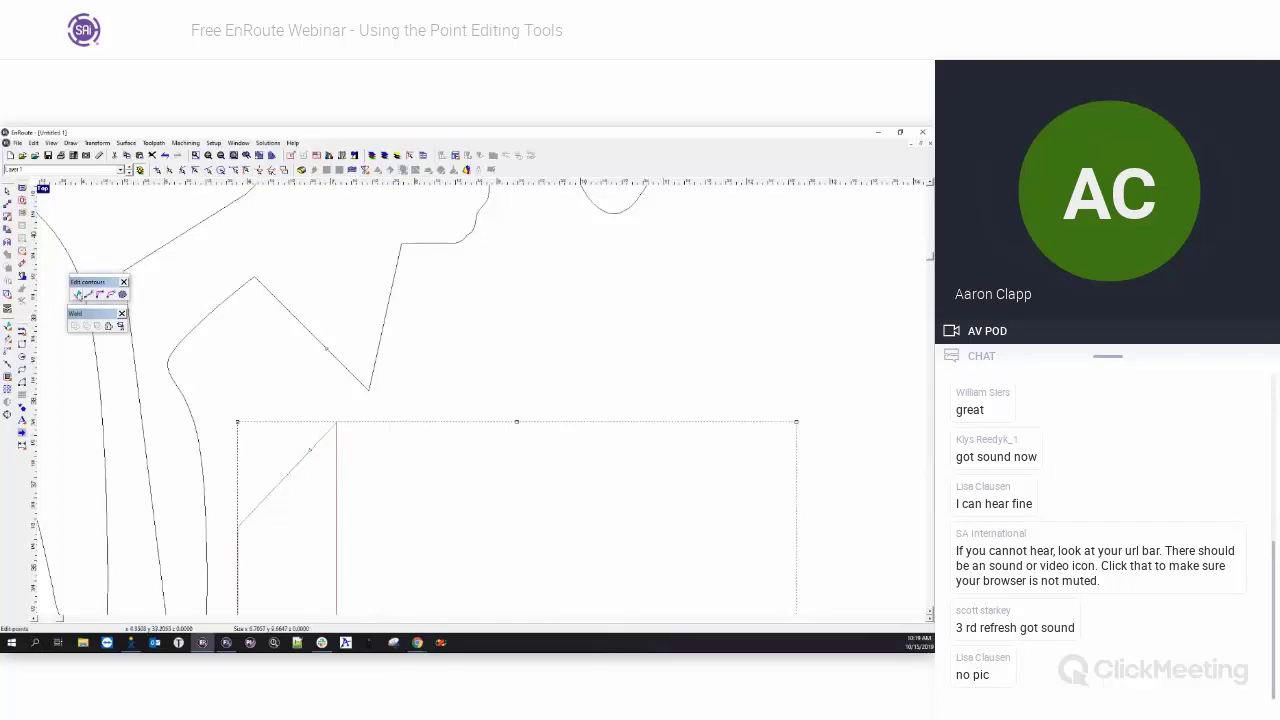
left_click(279, 351)
left_click(348, 362)
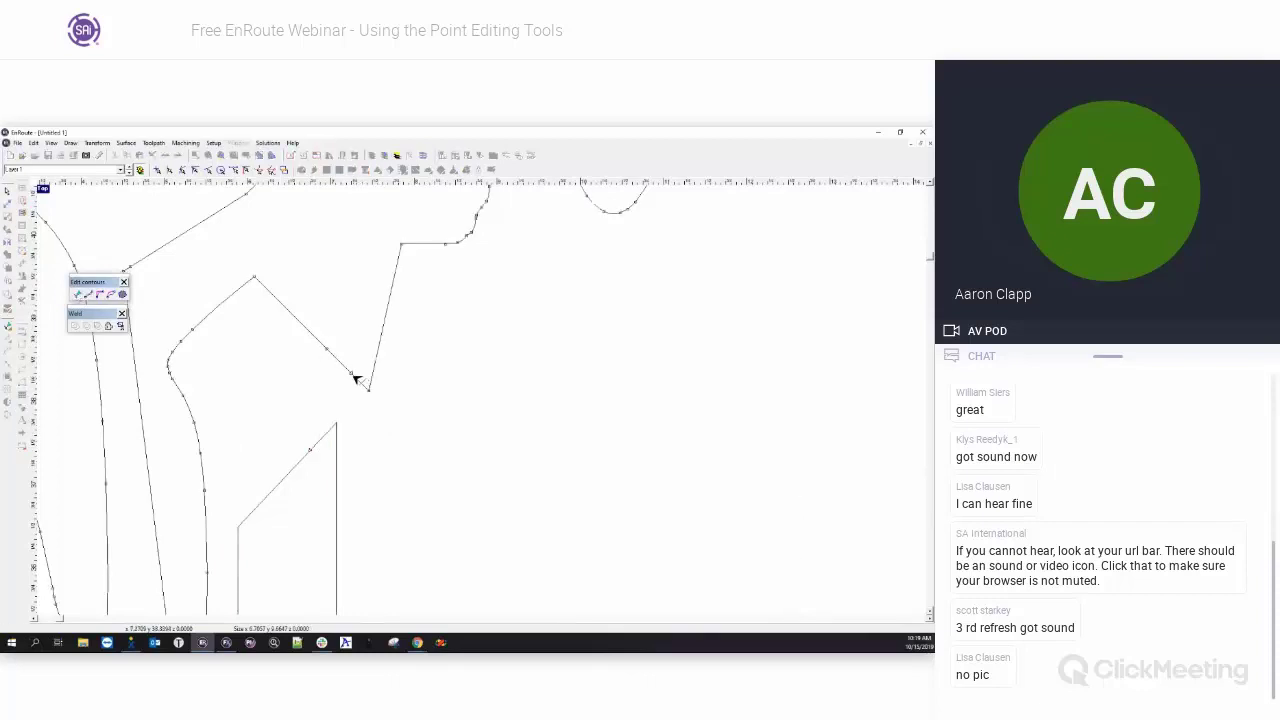
left_click(350, 371)
left_click_drag(339, 427, 313, 415)
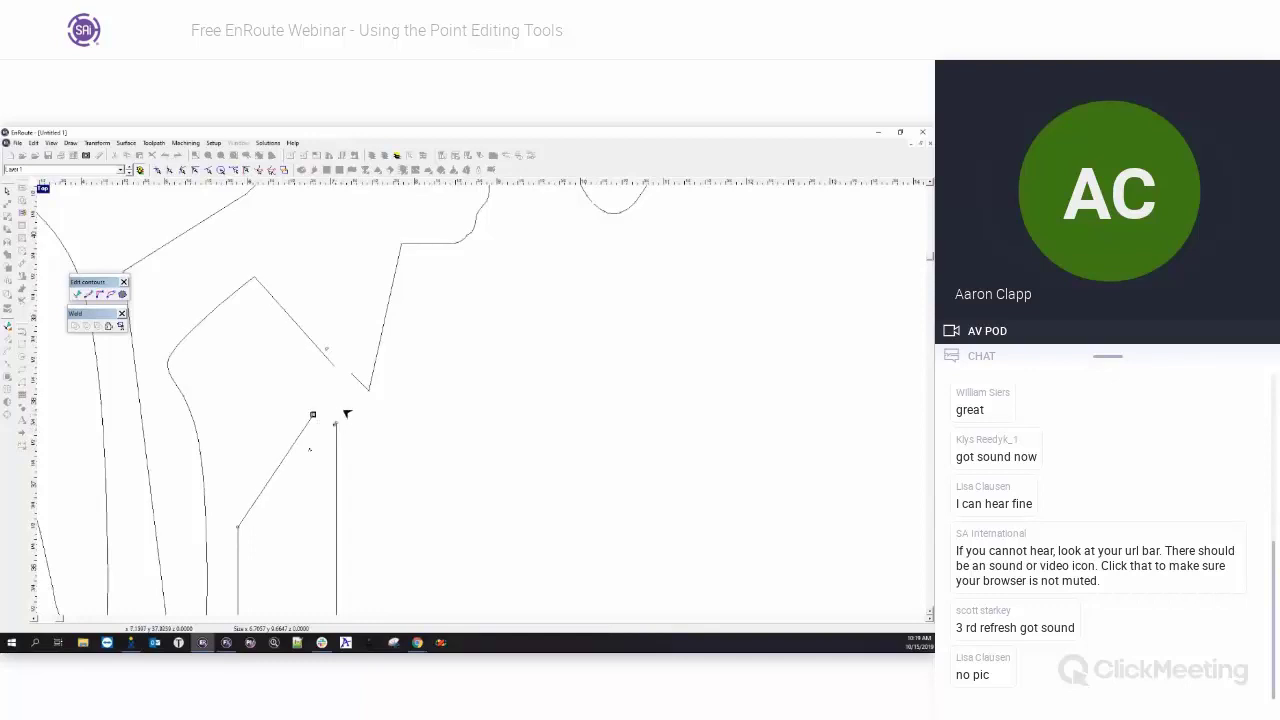
scroll(364, 401, "up", 3)
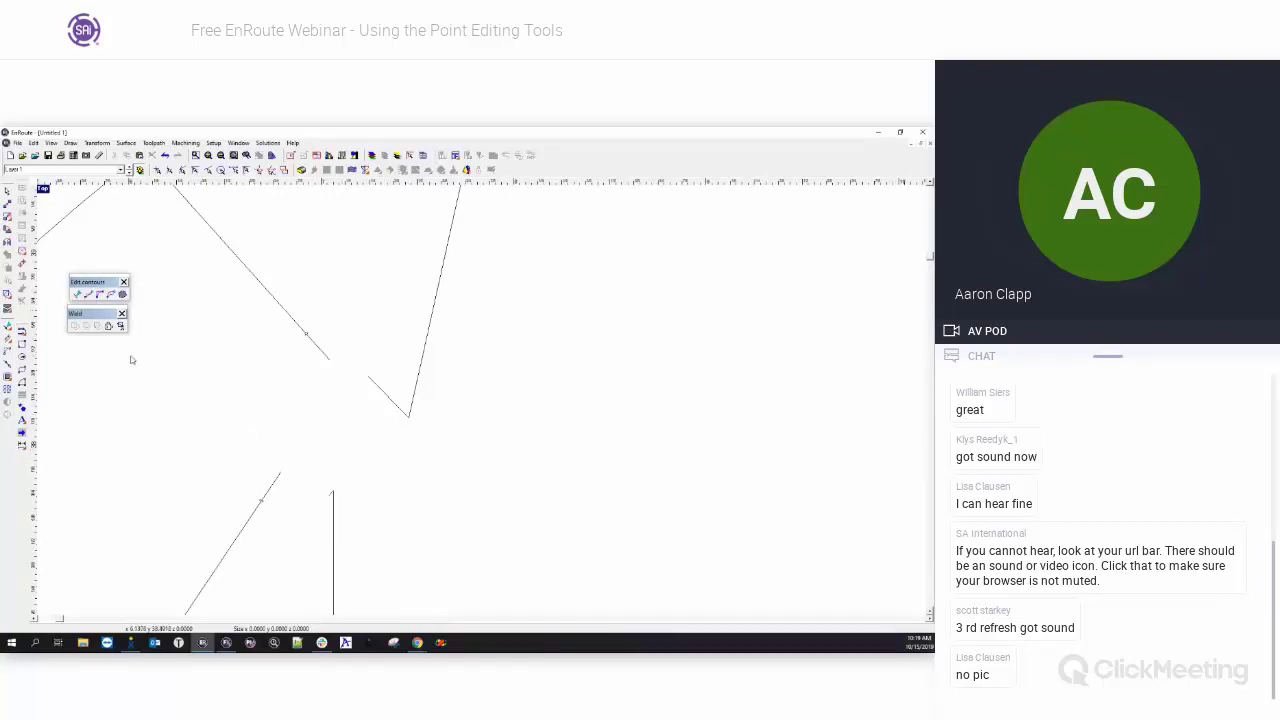
- Draw two lines across the gap, joining the loose ends on the stem side and on the leaf side
left_click(22, 332)
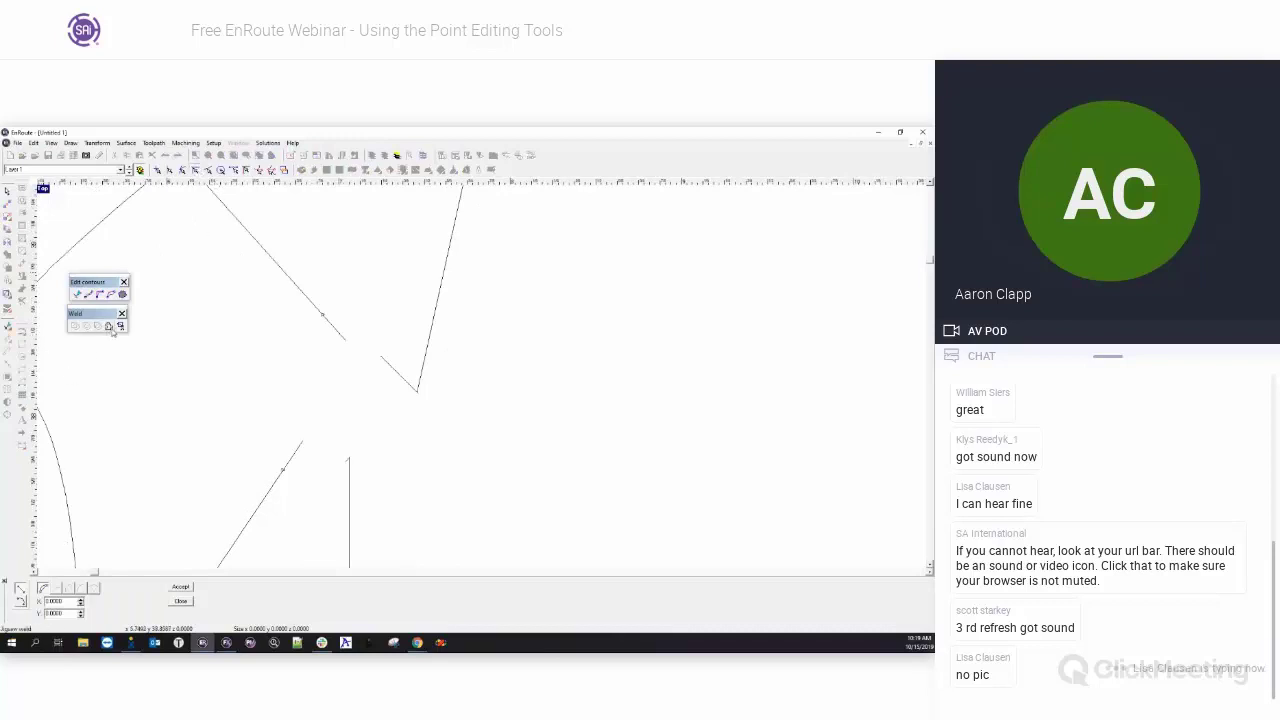
left_click_drag(345, 340, 302, 440)
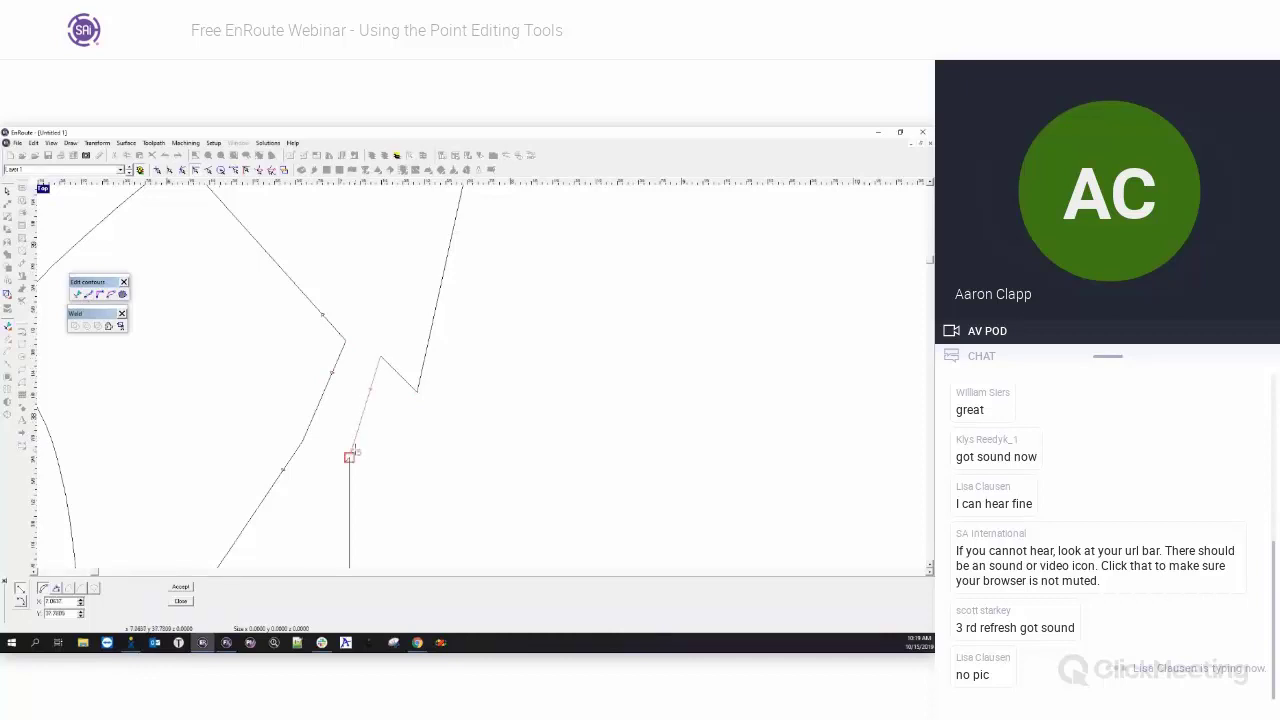
right_click(390, 431)
scroll(331, 423, "down", 5)
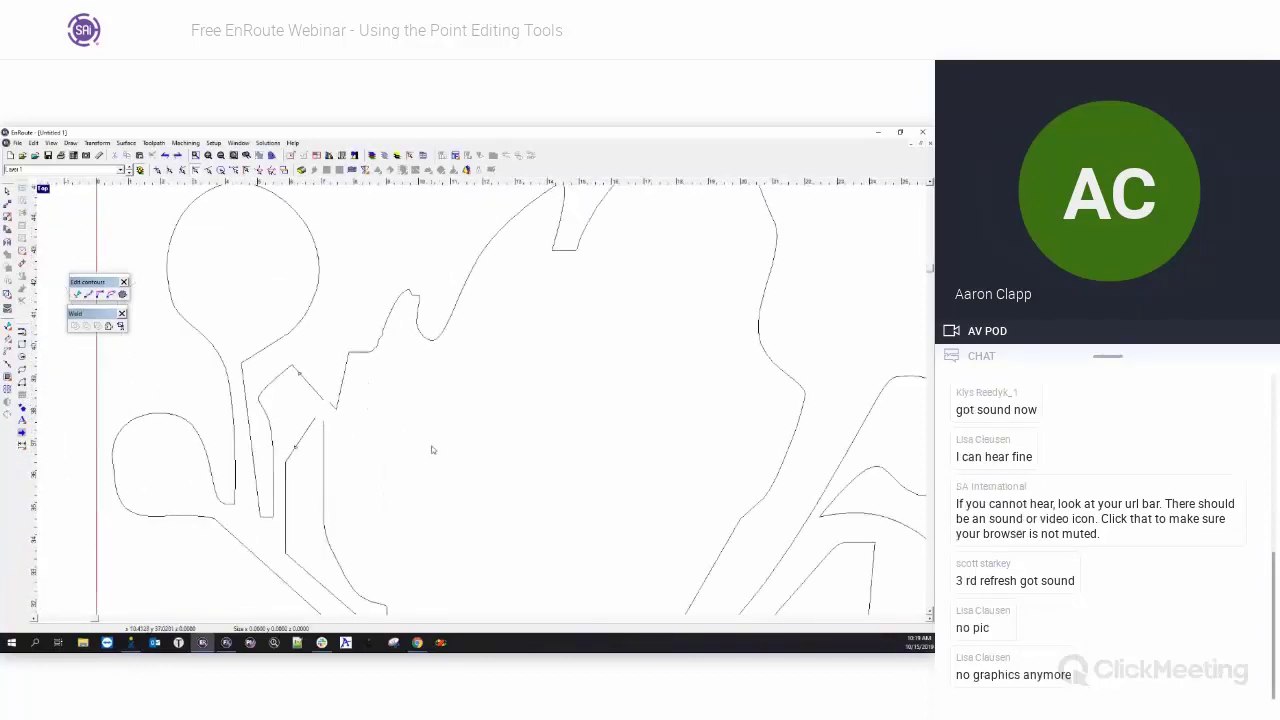
- Undo the bridging lines and point edits, restoring the outlines as they were before the cut
key("ctrl+z")
key("ctrl+z")
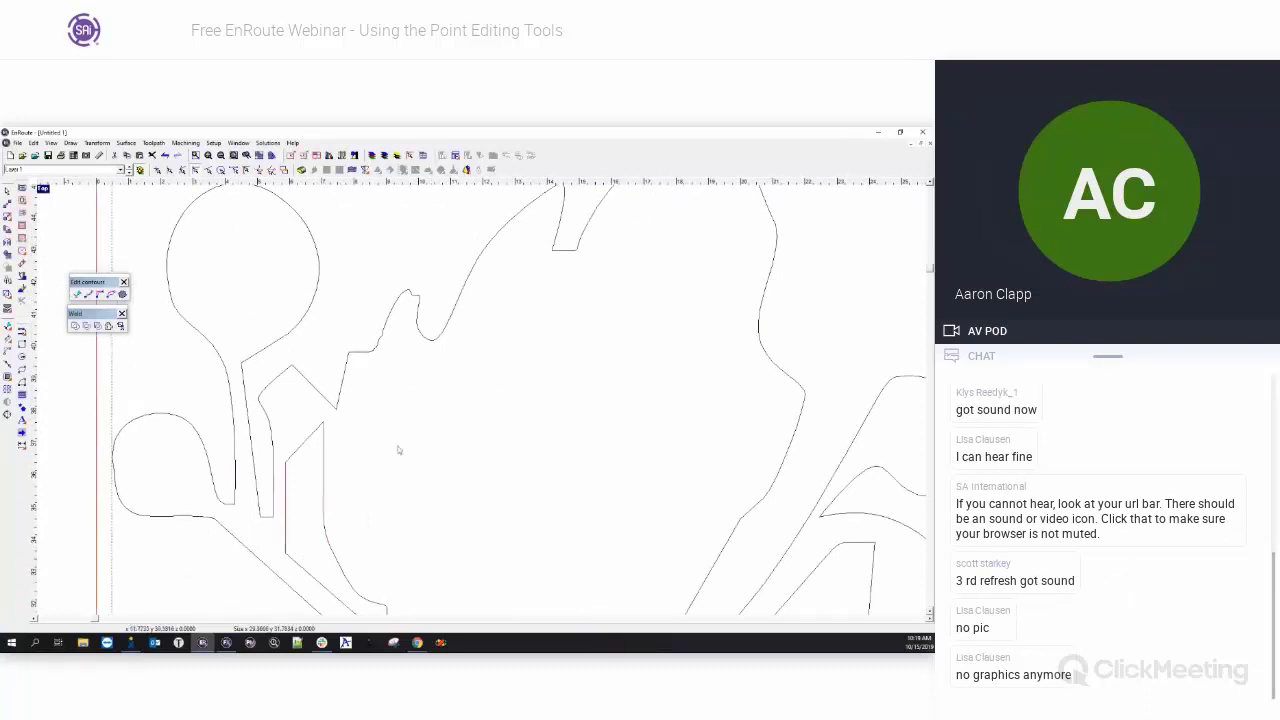
- Cut the contour by line across the narrow gap between the large leaf's left edge and the inner opening, then end the cut
left_click(122, 327)
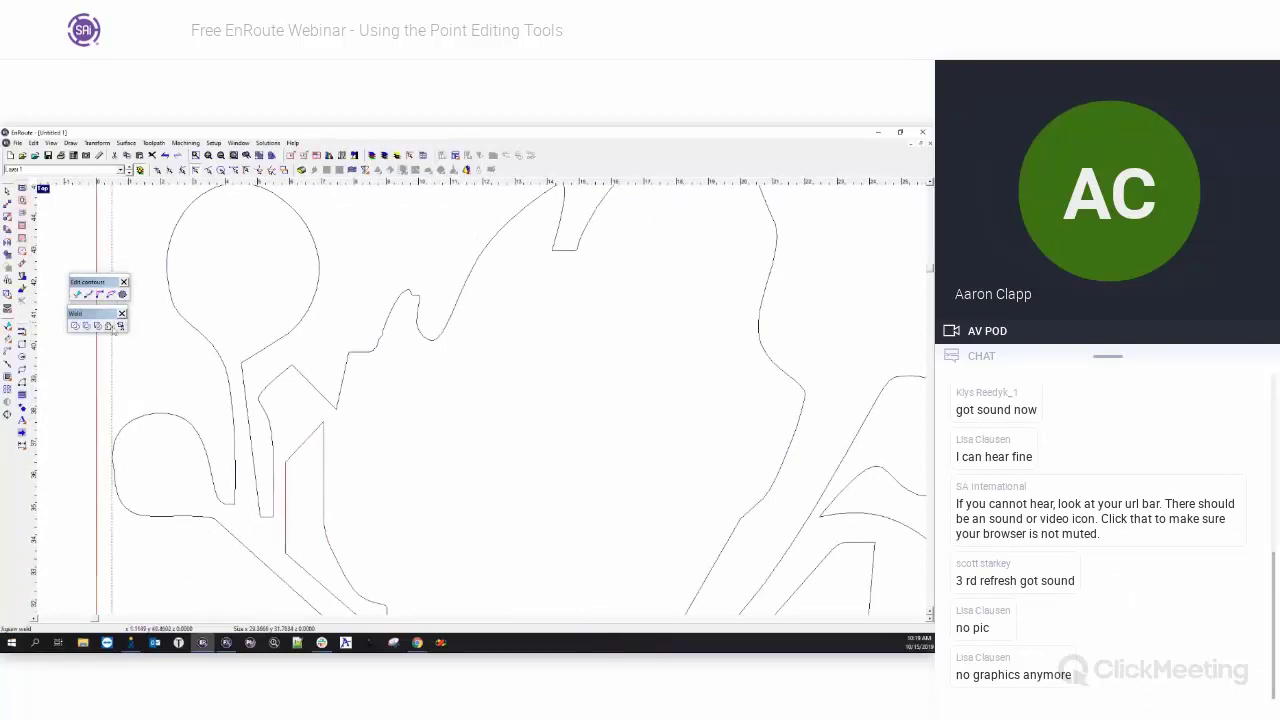
left_click(331, 389)
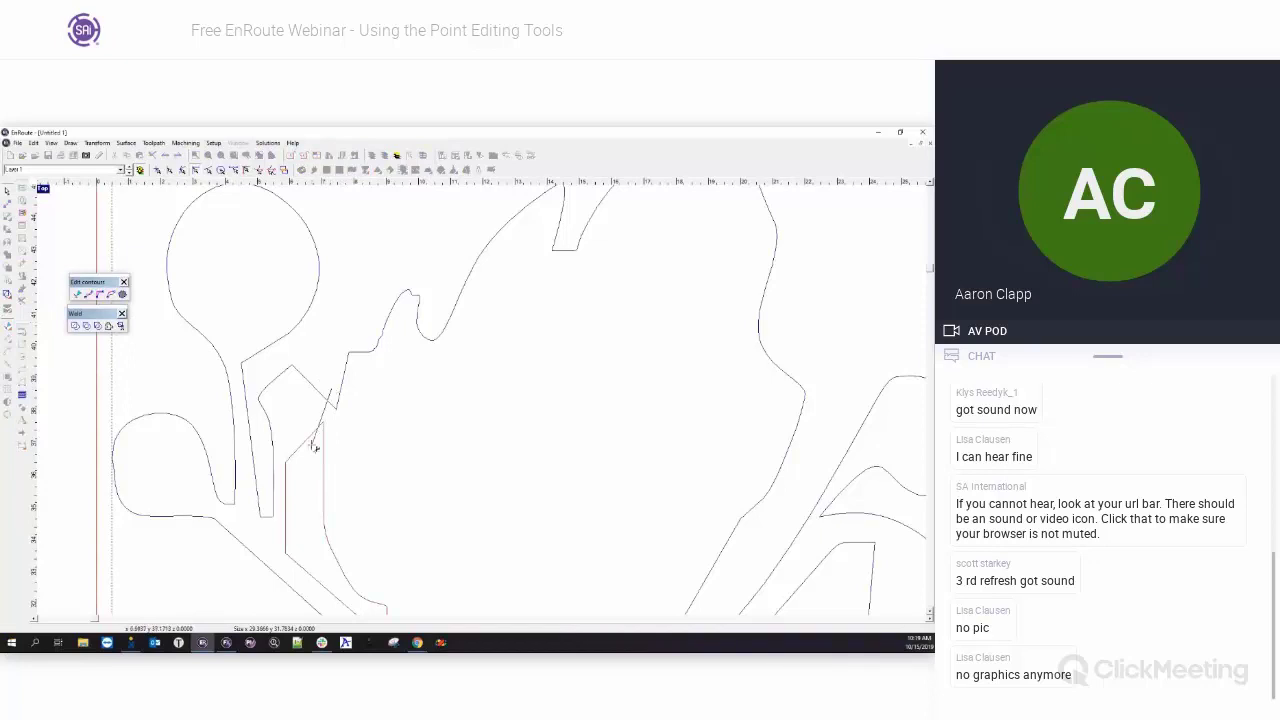
right_click(363, 446)
- Edit the cut contour's points, pulling the leaf-side points away from the small left bud's outline, and finish point editing
left_click(74, 296)
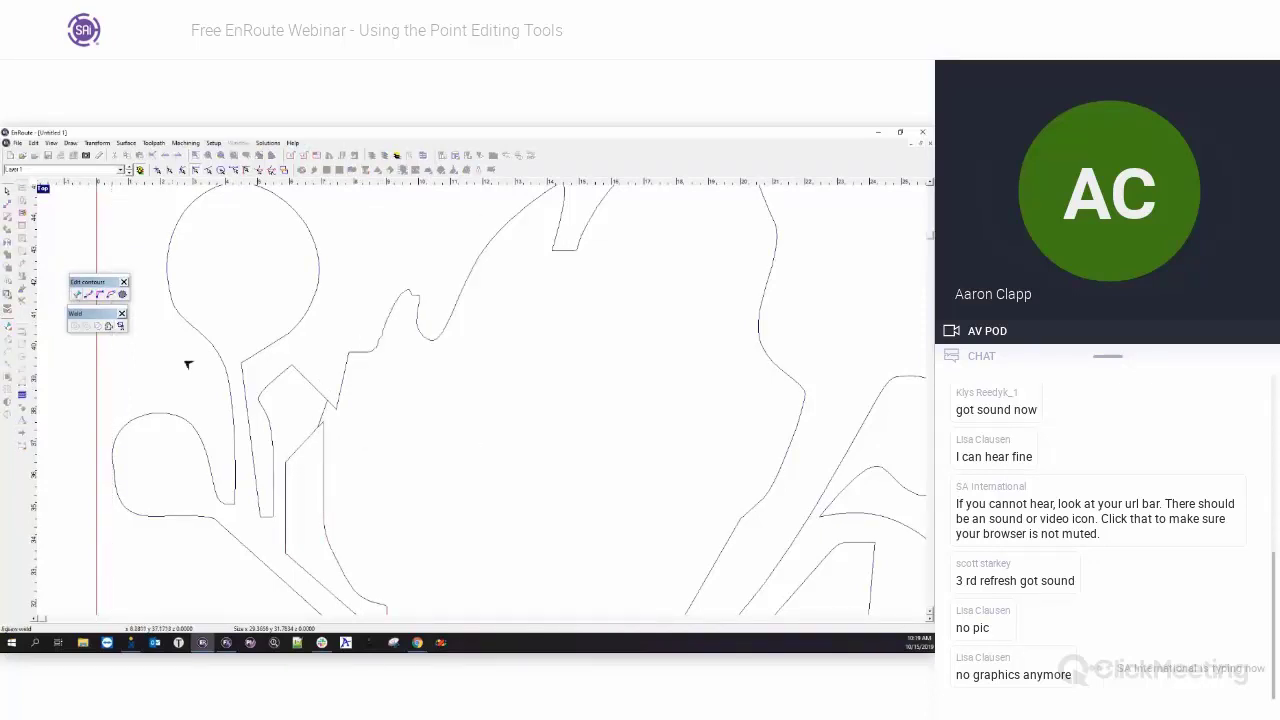
scroll(417, 428, "up", 5)
left_click(390, 406)
scroll(394, 414, "up", 5)
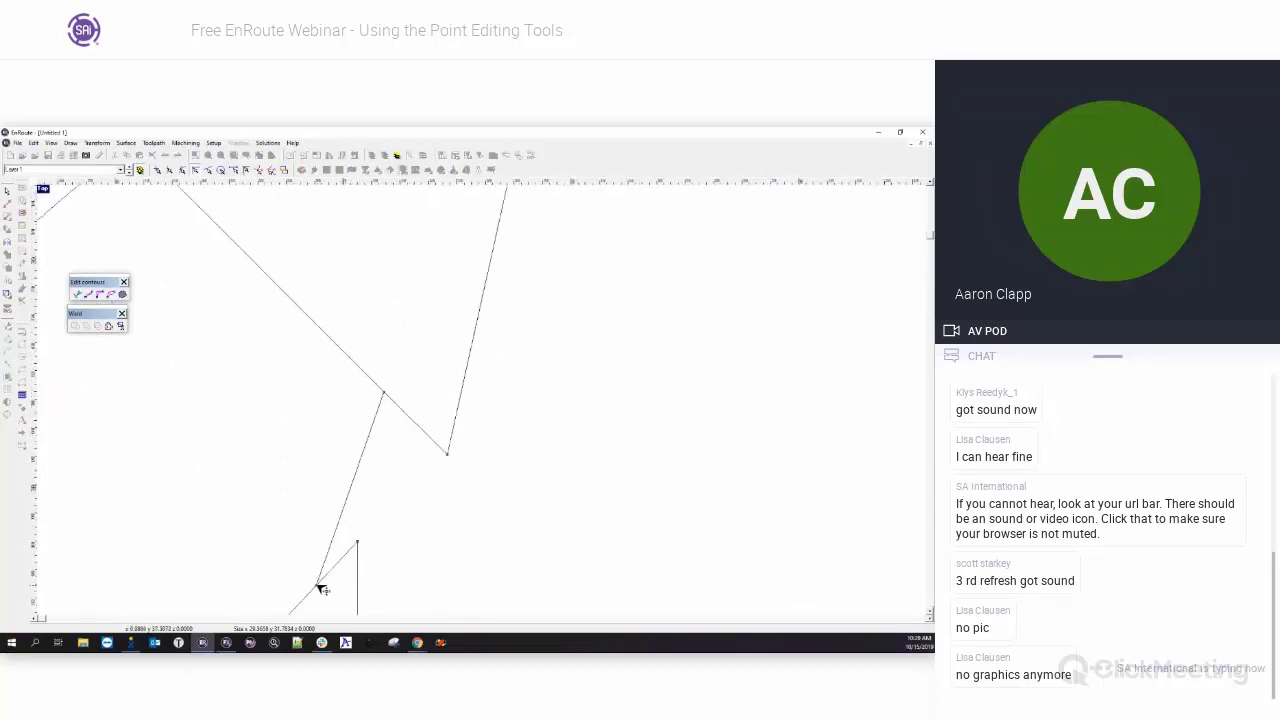
left_click_drag(320, 590, 337, 569)
scroll(394, 387, "up", 1)
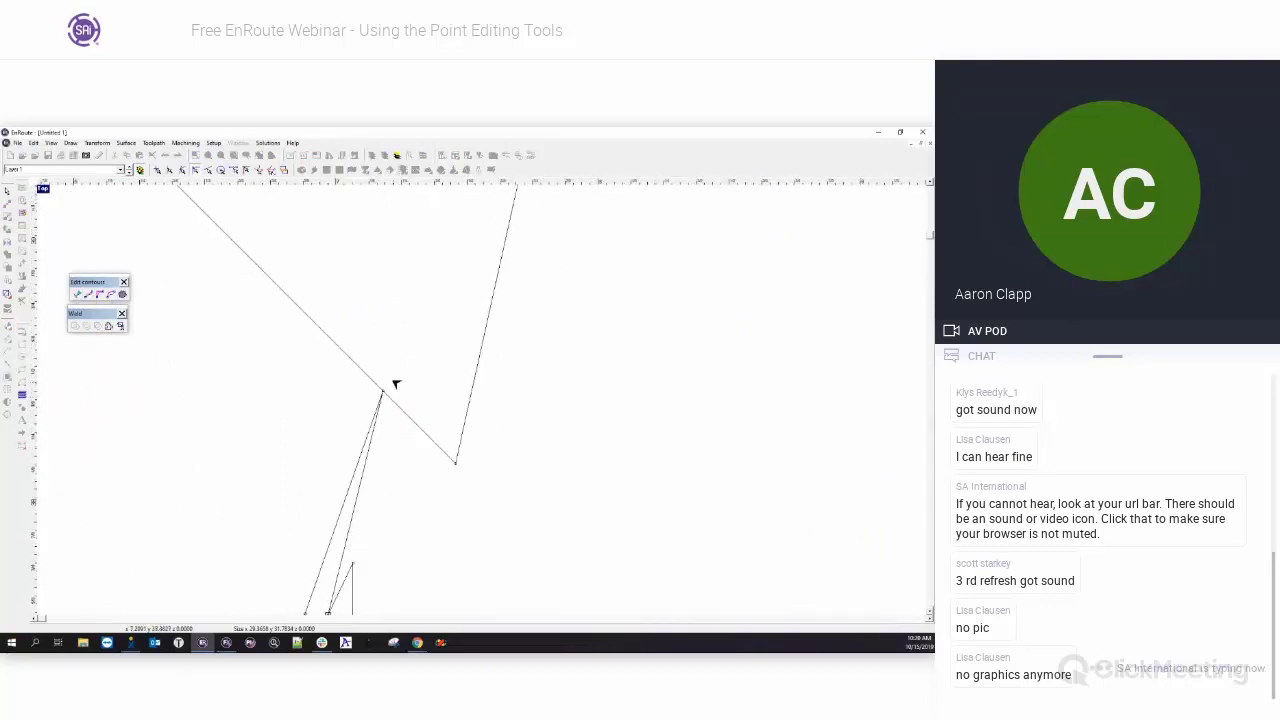
left_click_drag(386, 391, 420, 447)
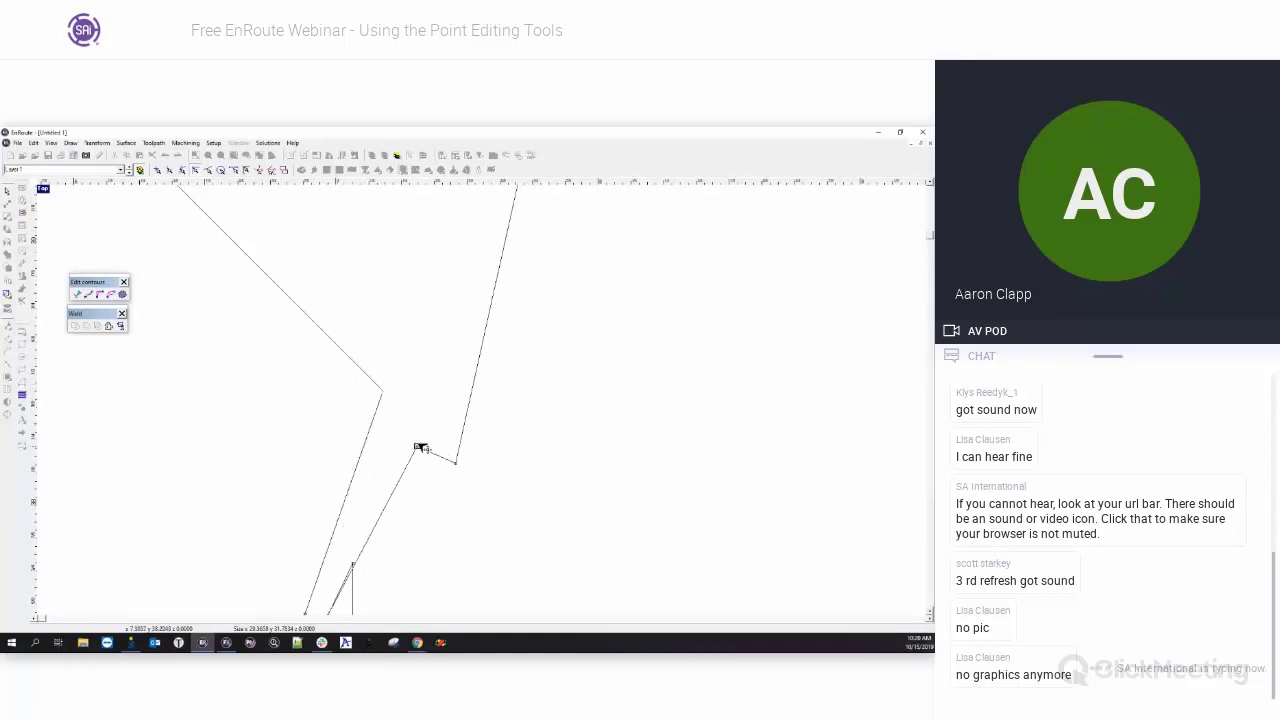
scroll(374, 457, "down", 2)
right_click(375, 402)
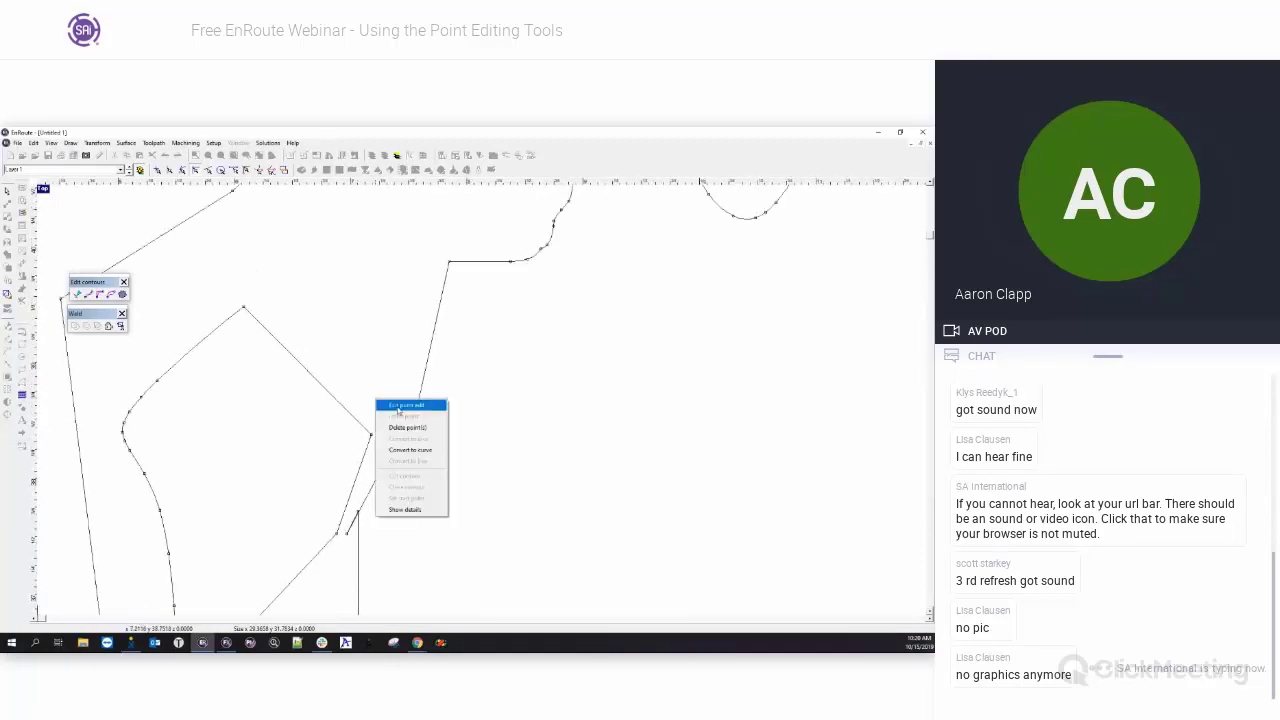
left_click(400, 405)
scroll(407, 548, "down", 2)
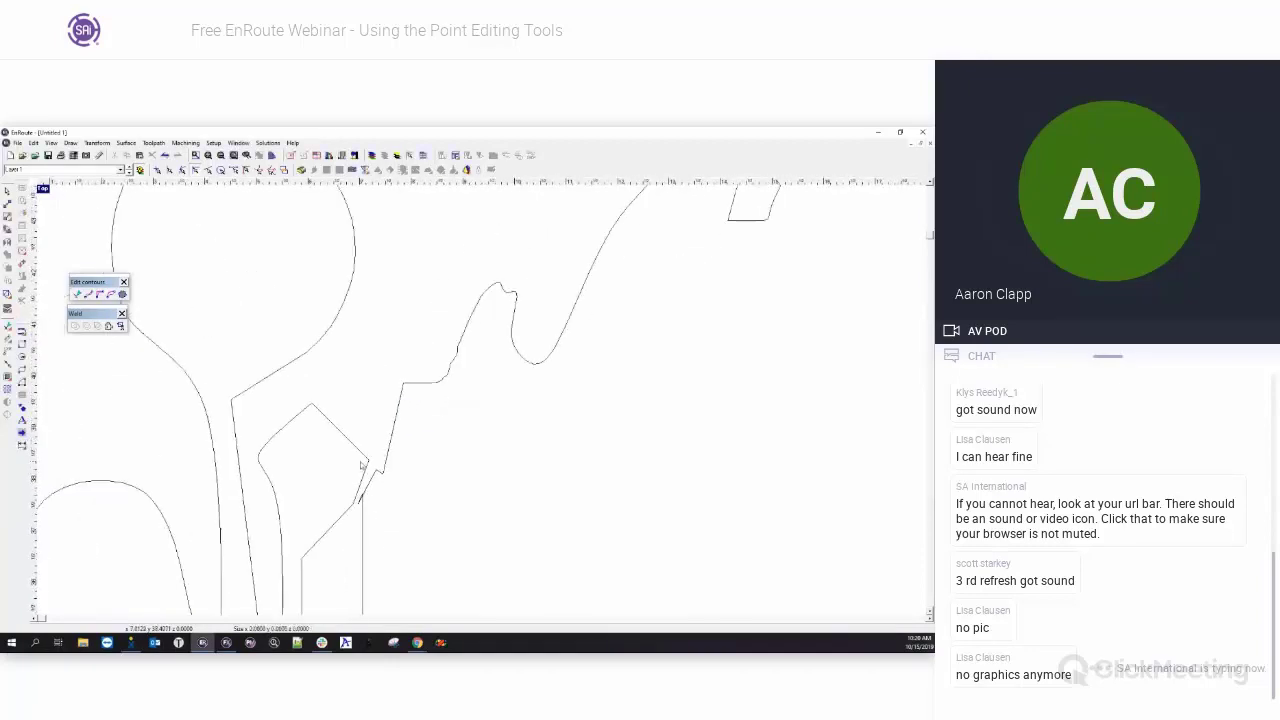
- Replace the jagged notch on the large leaf's lower left edge with one straight line from the step down to the vertical edge
left_click(99, 293)
left_click(438, 383)
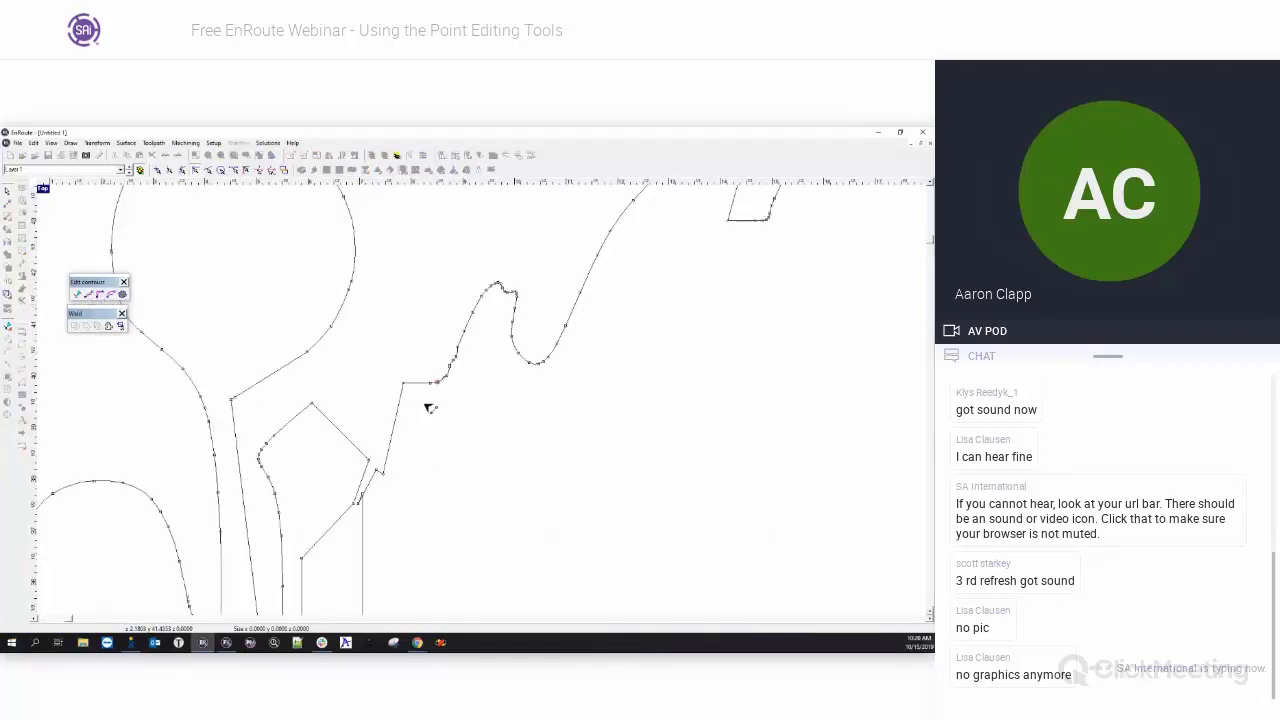
left_click(366, 531)
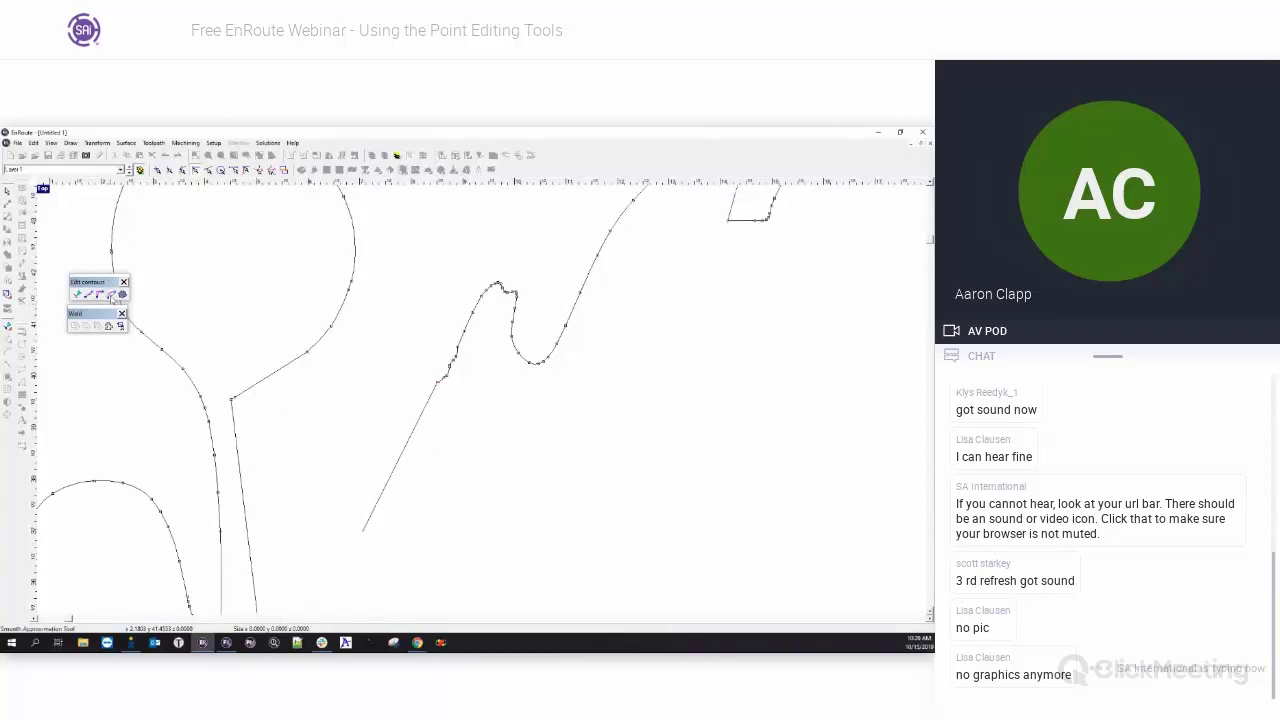
- Smooth the large leaf's left edge into a continuous curve from its small upper tip to the lower side, and end the smoothing
scroll(464, 394, "down", 2)
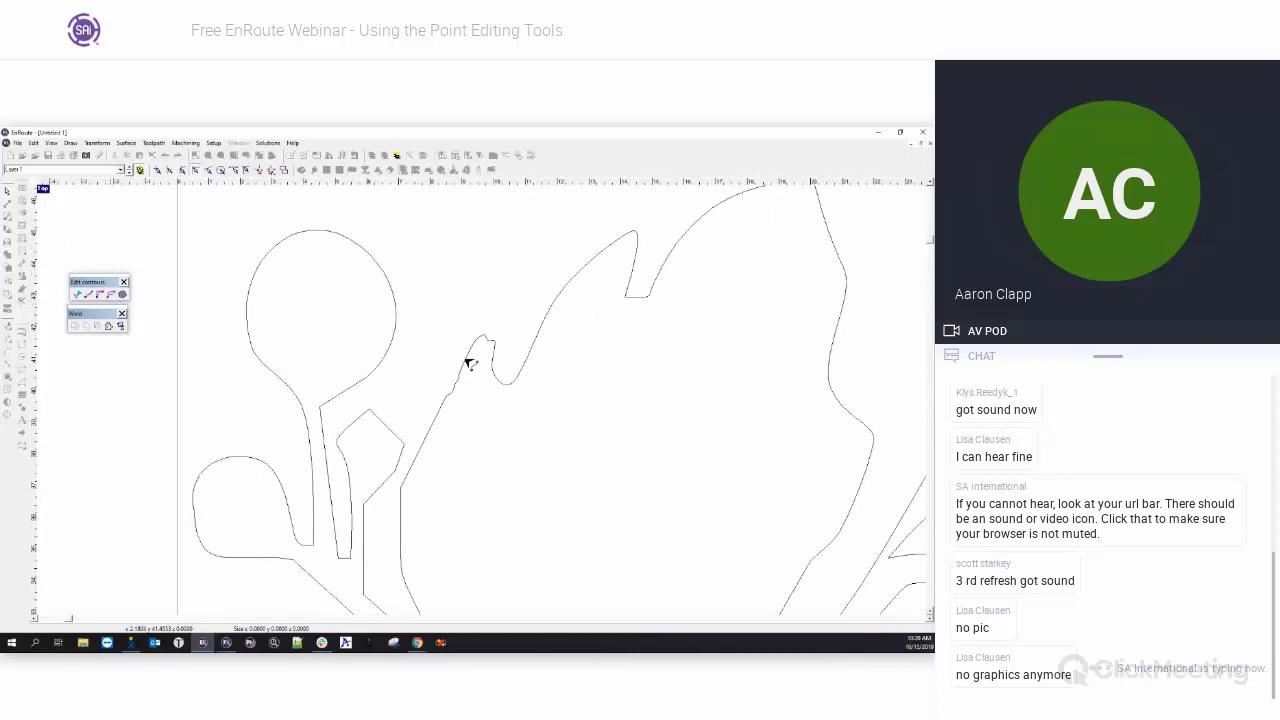
left_click(401, 562)
left_click(420, 531)
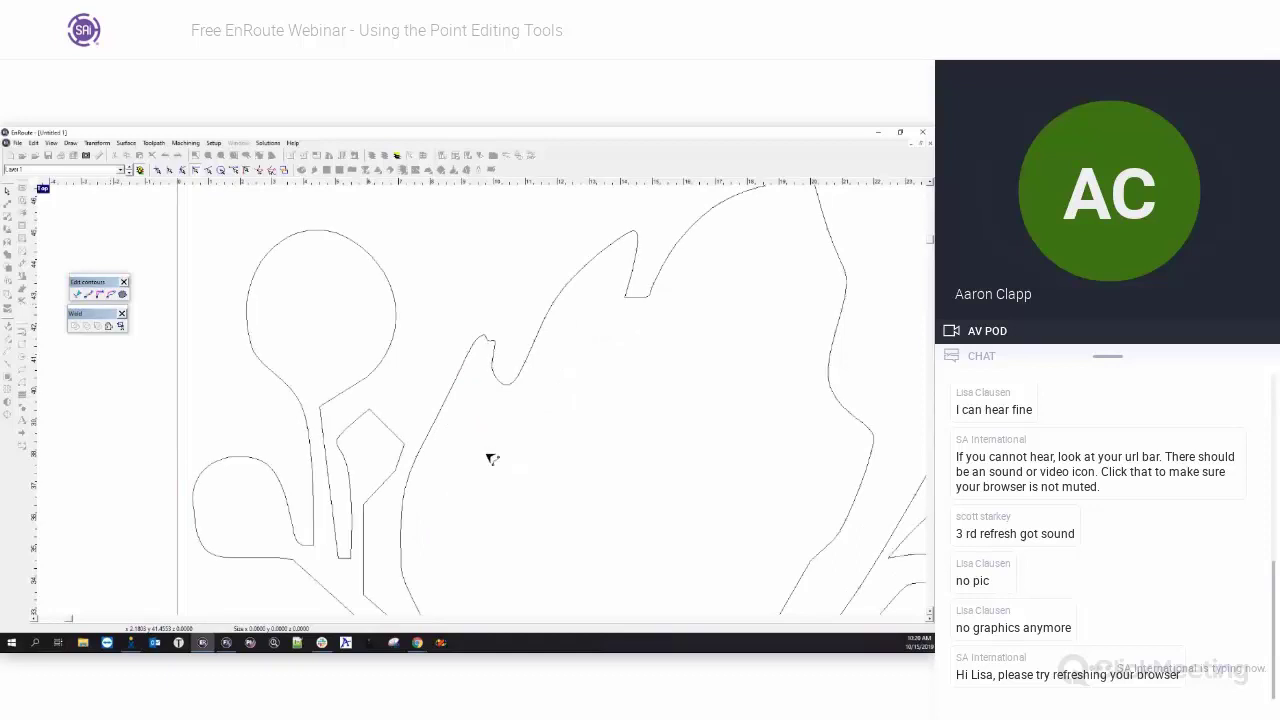
right_click(488, 457)
scroll(208, 398, "down", 2)
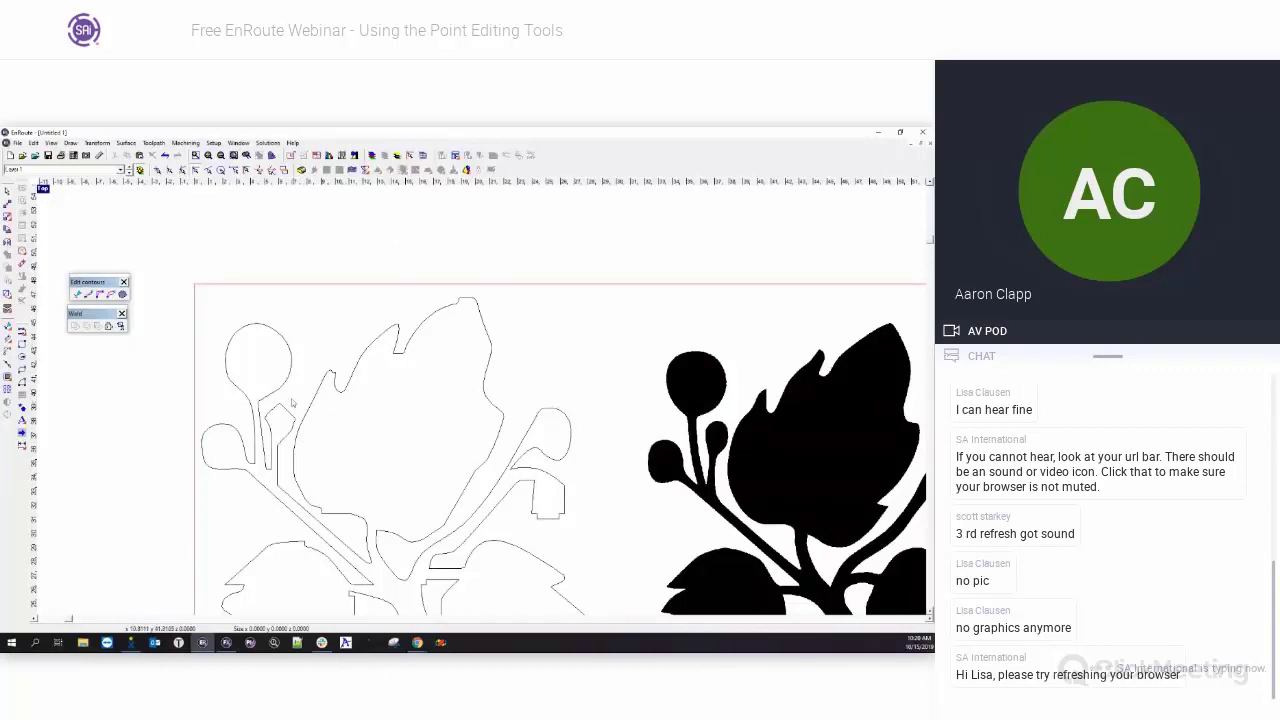
scroll(299, 462, "down", 2)
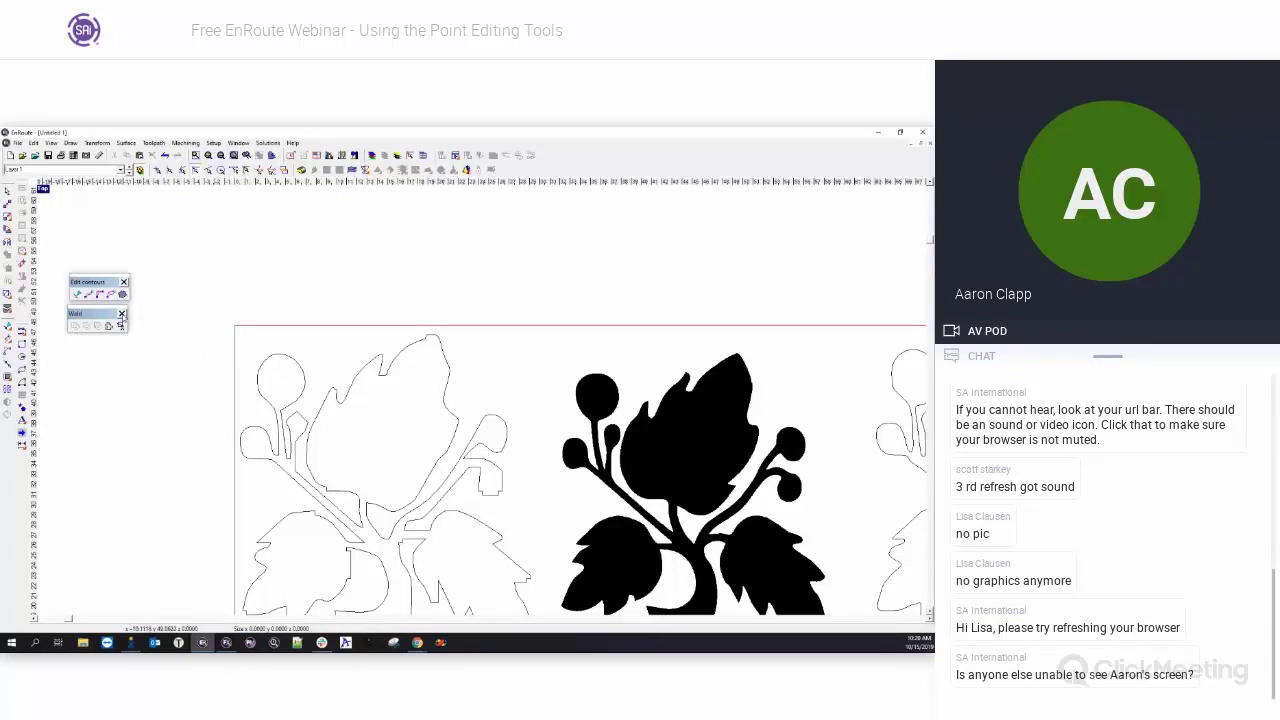
- Dock the weld tools beside the contour editing tools and cut the large leaf's upper left edge by line between its two small tips
left_click_drag(96, 318, 231, 293)
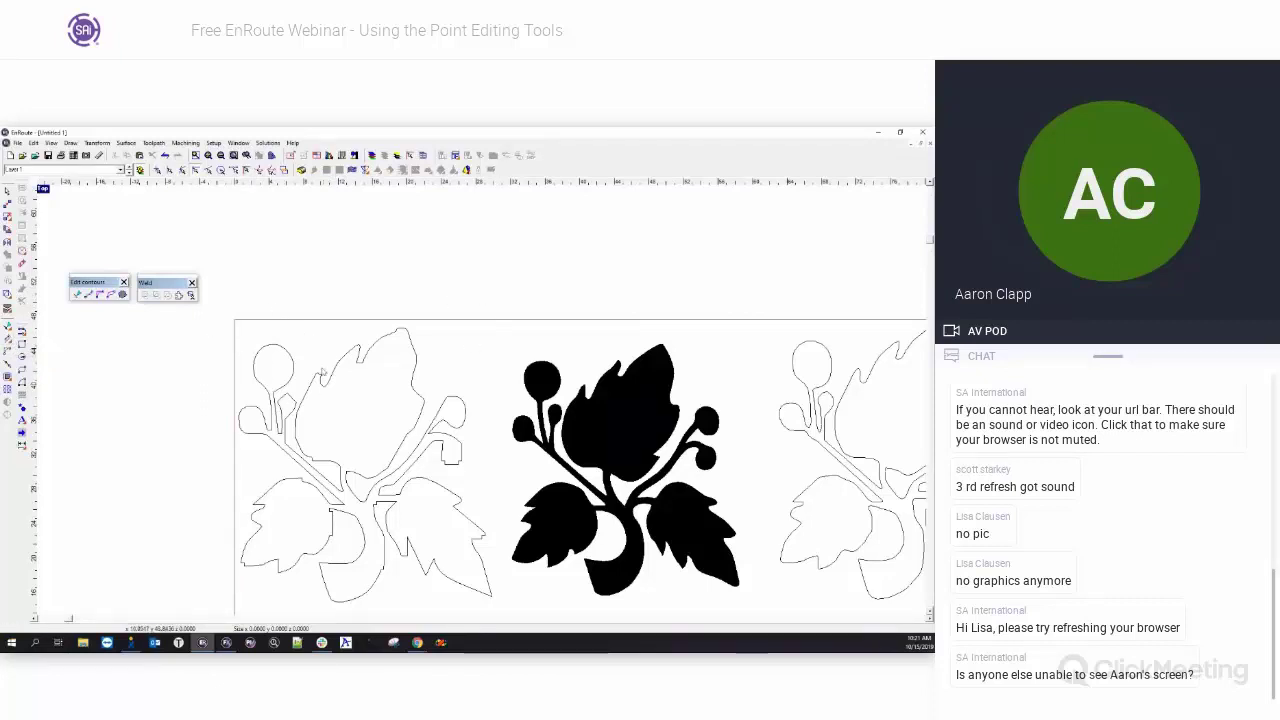
scroll(339, 358, "up", 5)
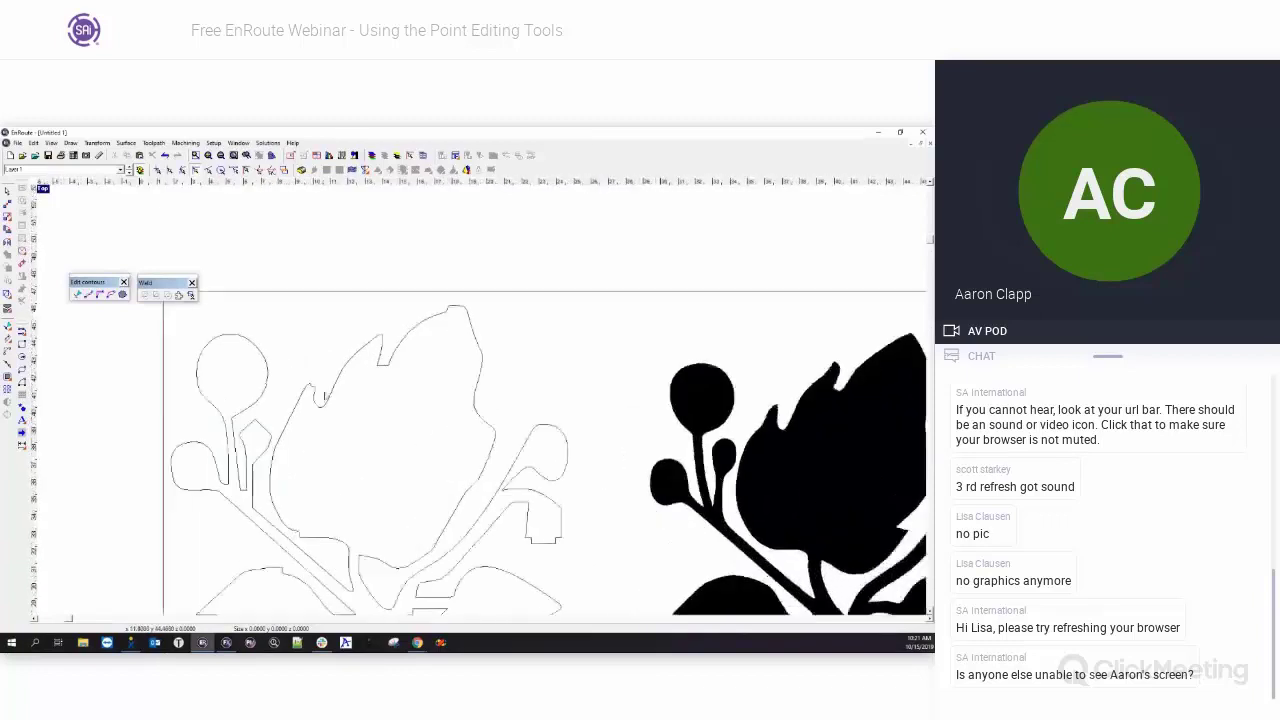
left_click(191, 295)
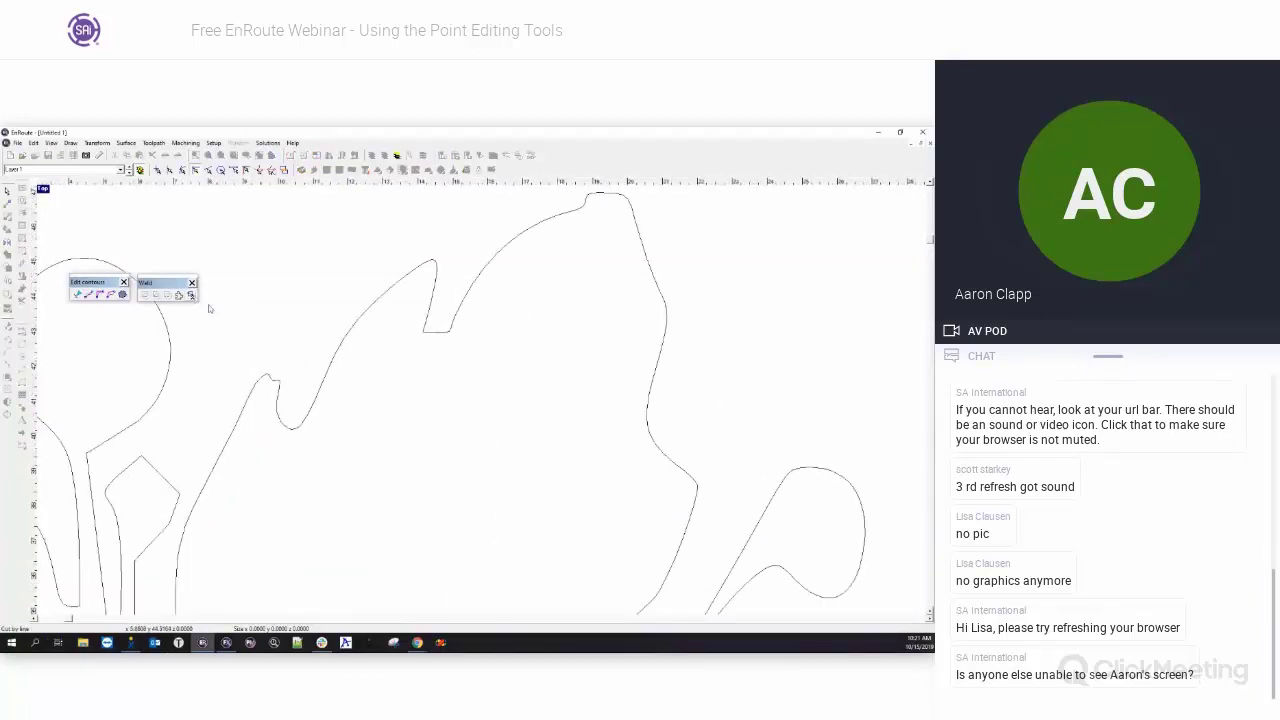
left_click_drag(313, 294, 402, 392)
left_click(345, 339)
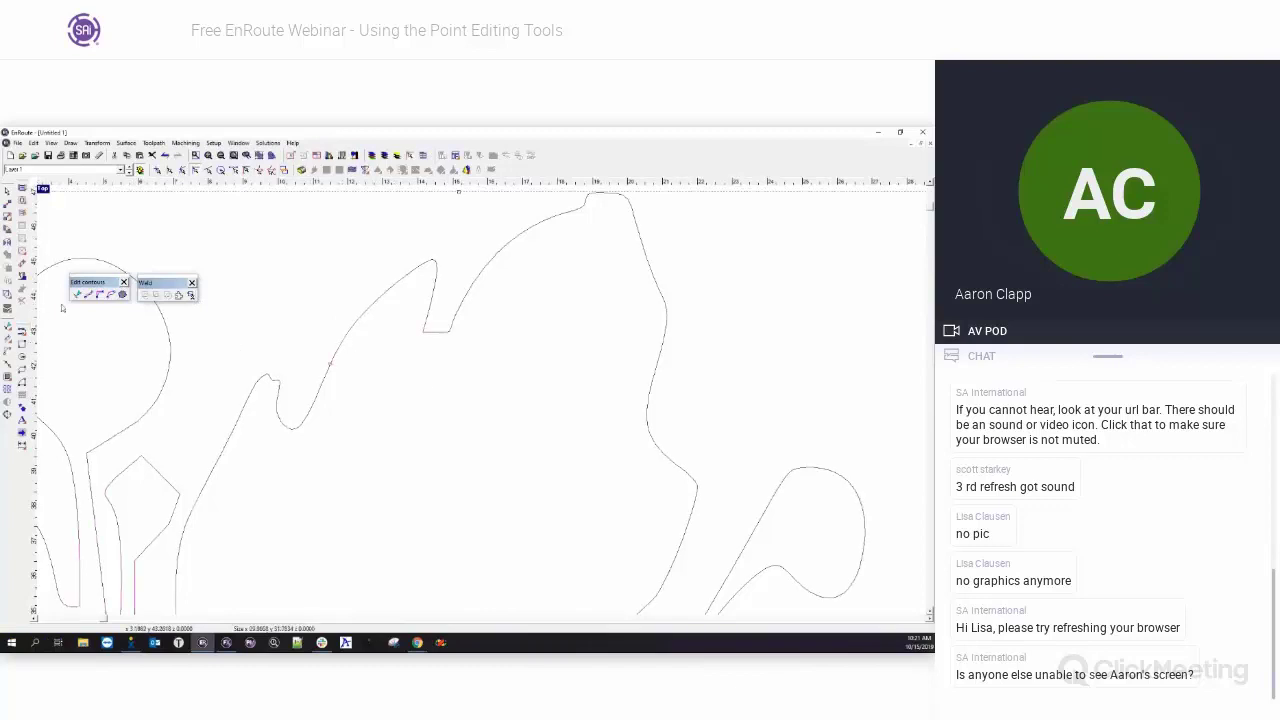
- Pull the lower segment's end point back from the cut on the leaf's upper left edge to open a gap, and finish point editing
left_click(78, 296)
left_click(334, 356)
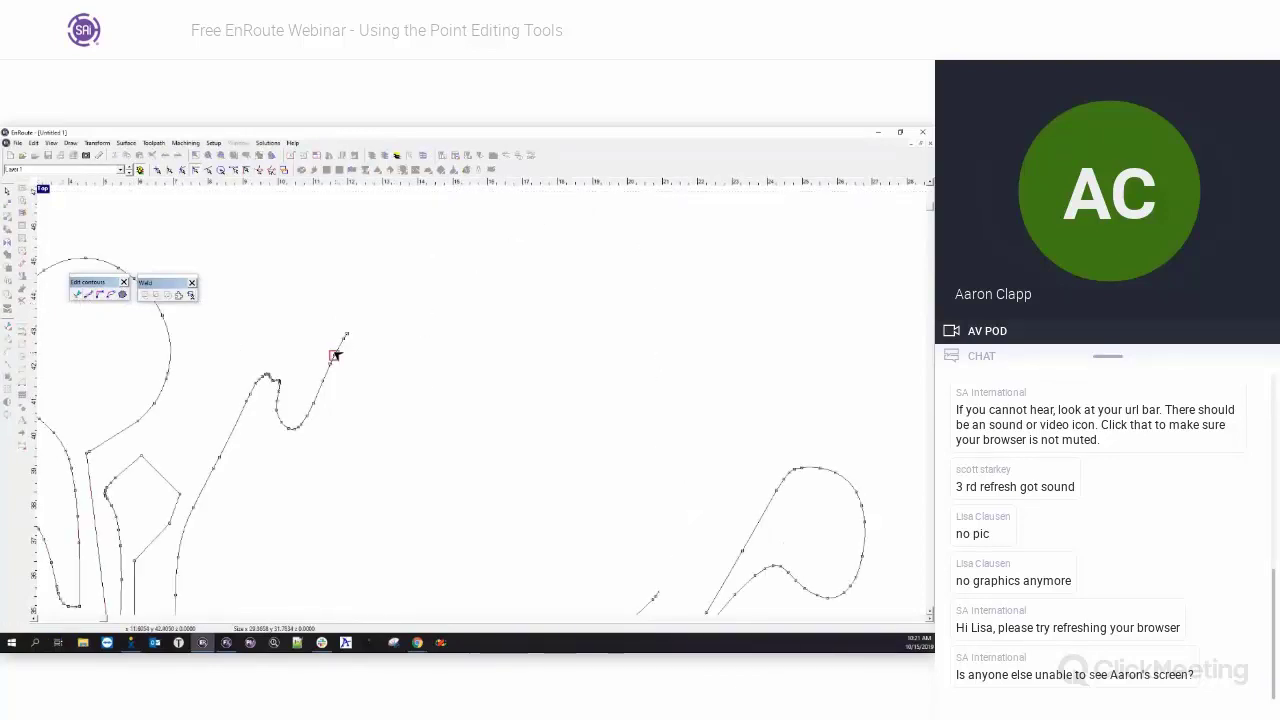
scroll(340, 347, "up", 5)
right_click(353, 337)
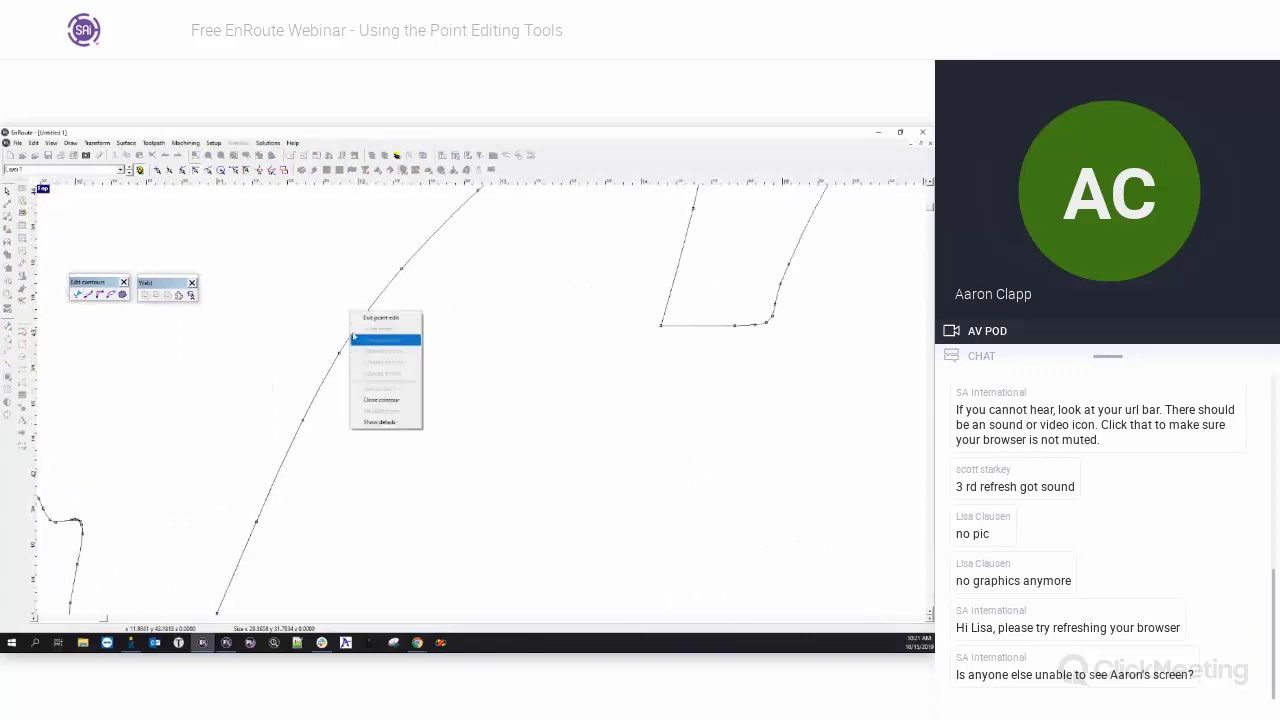
left_click(317, 300)
left_click(354, 333)
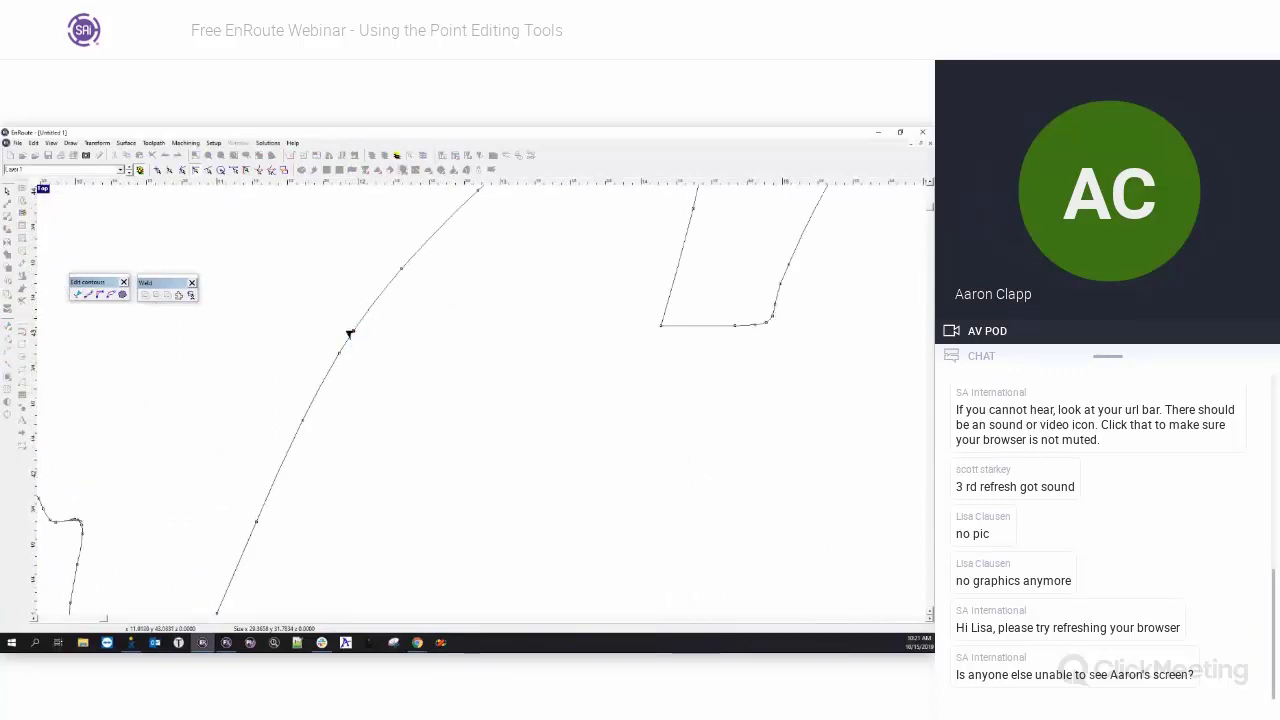
mouse_move(350, 333)
left_mouse_down()
mouse_move(437, 297)
mouse_move(348, 343)
left_mouse_up()
scroll(365, 346, "up", 3)
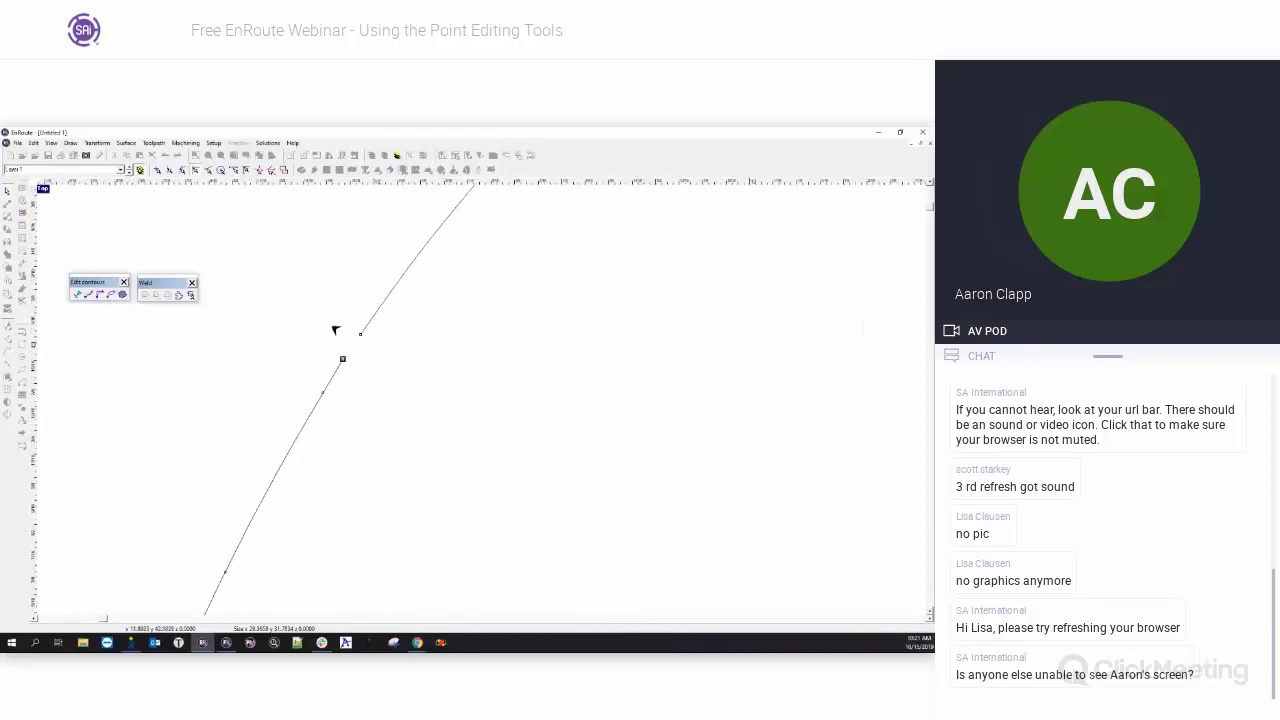
right_click(336, 330)
left_click(370, 337)
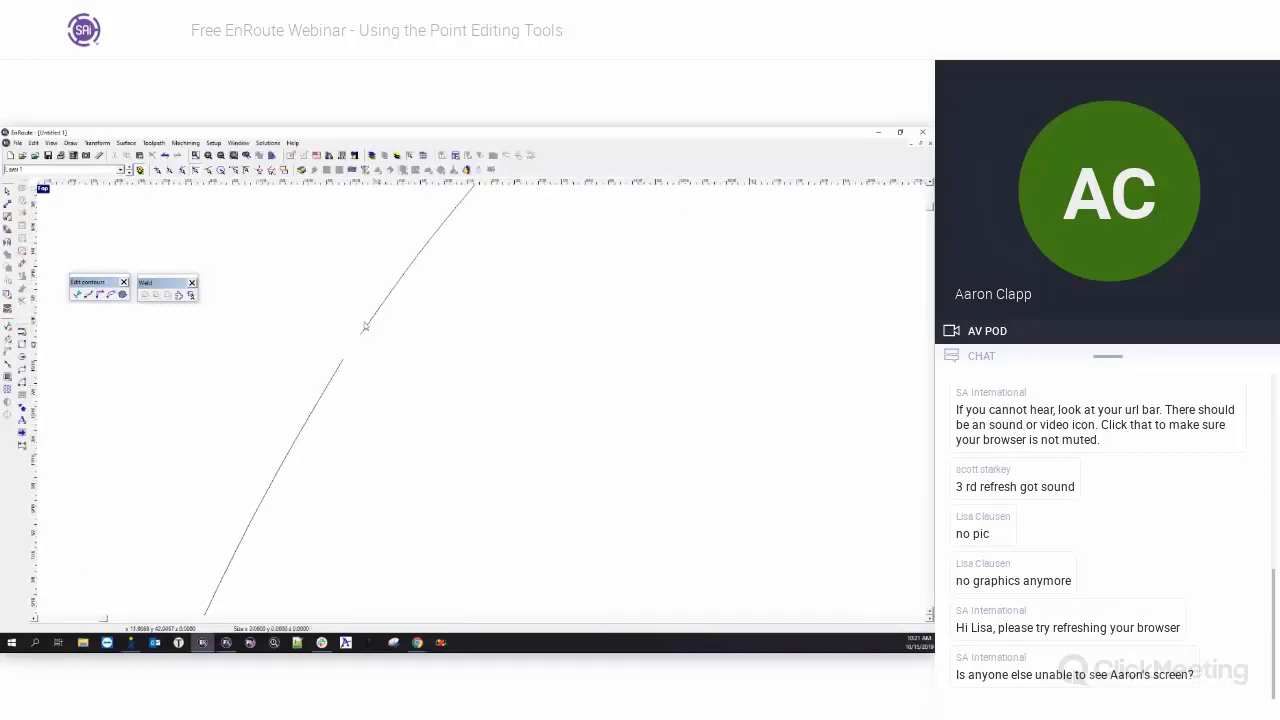
- Extend the lower open contour end graphically towards the upper segment, nearly closing the gap, and end the extension
scroll(336, 371, "down", 2)
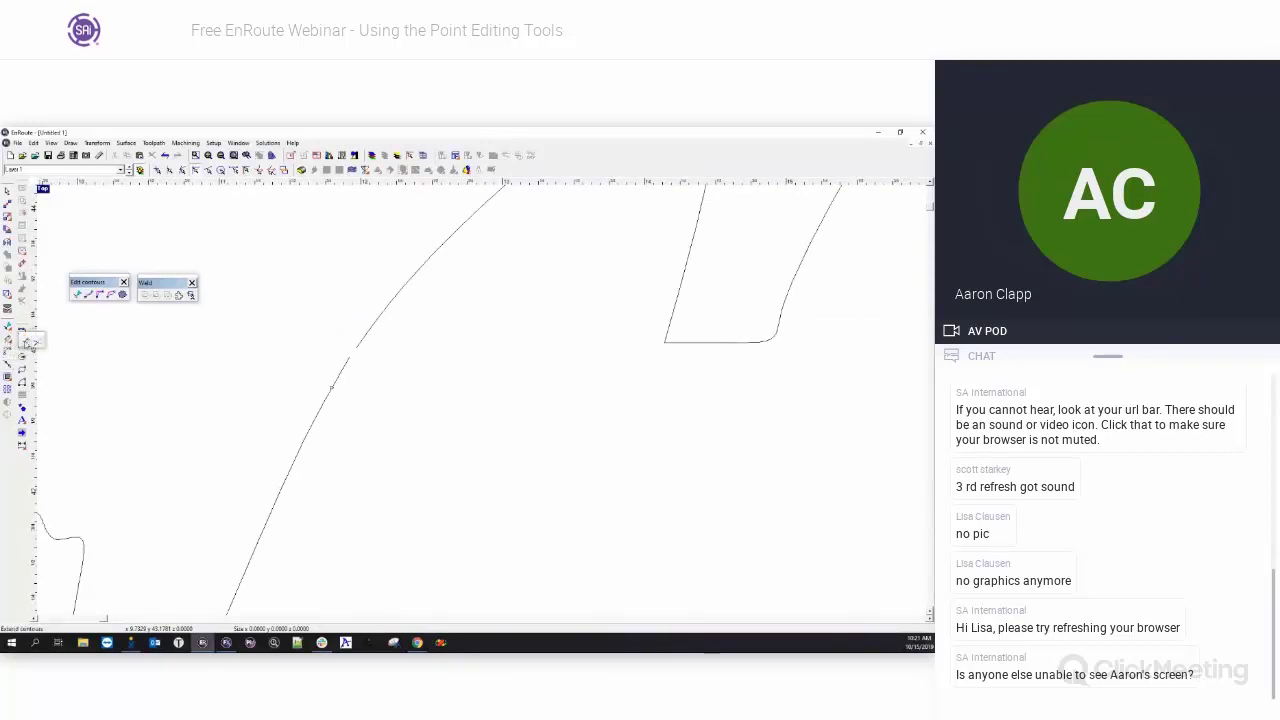
scroll(360, 337, "up", 3)
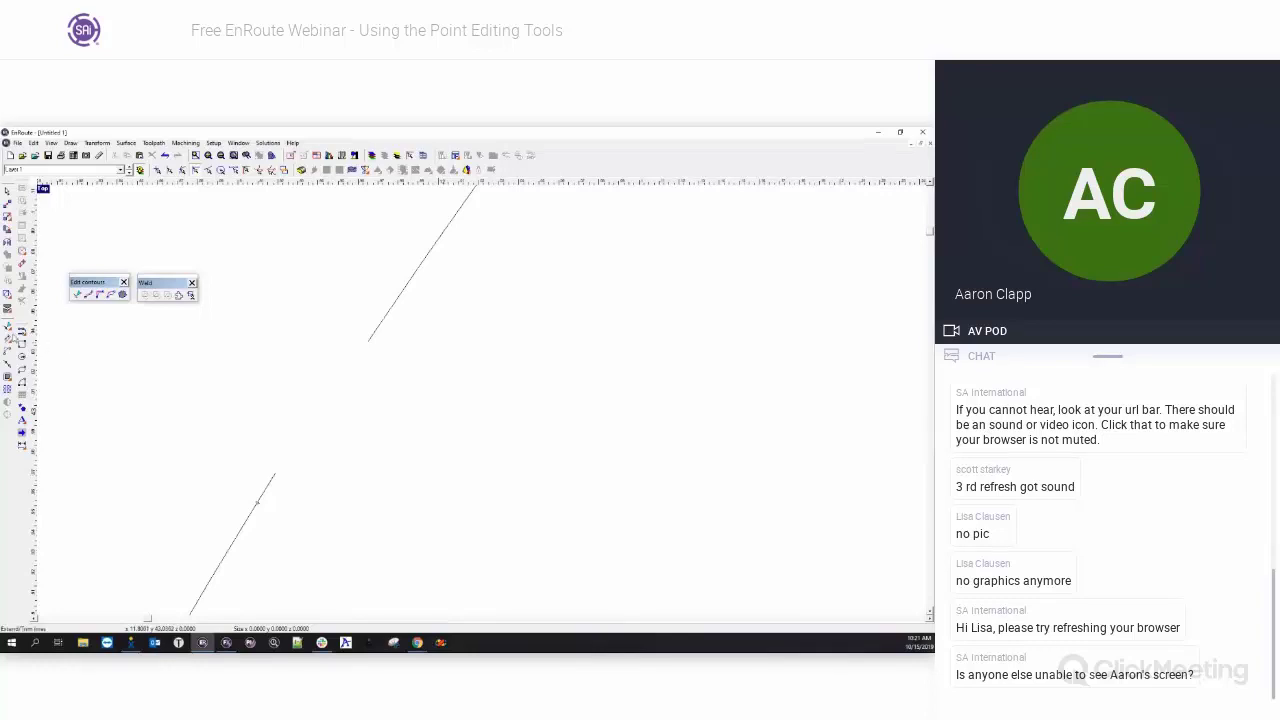
left_click(8, 340)
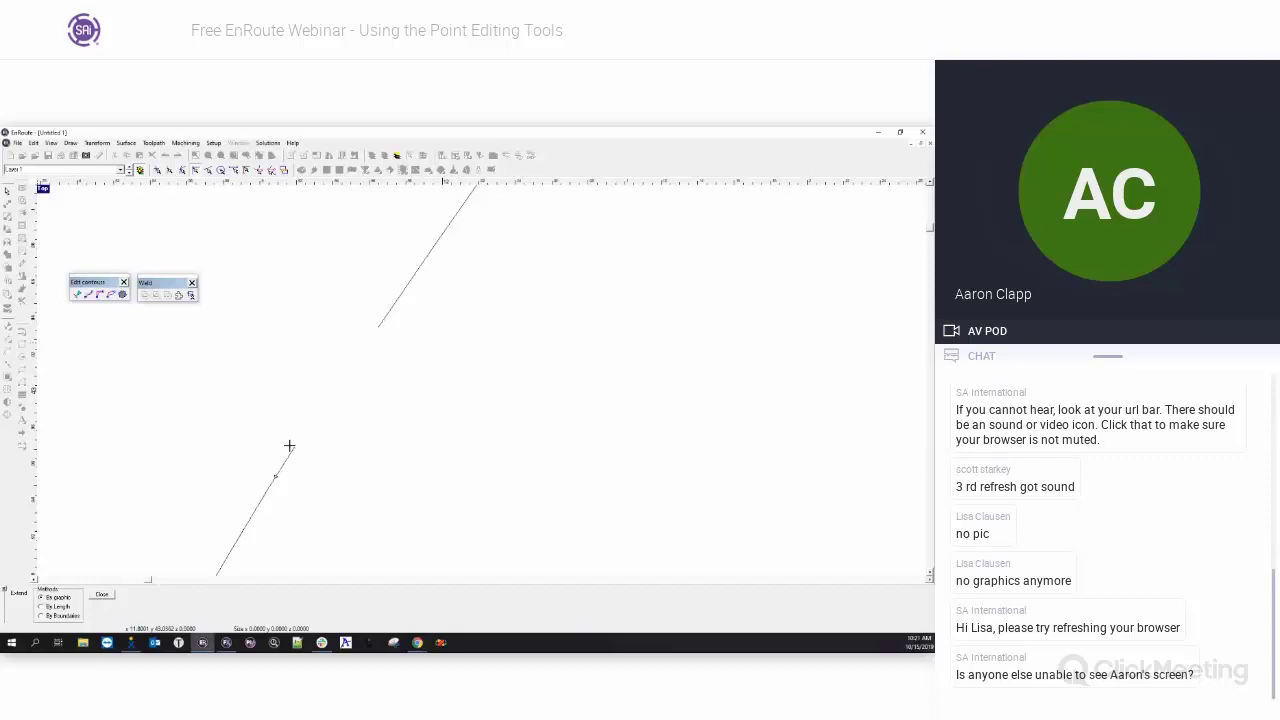
left_click_drag(289, 446, 354, 416)
left_click_drag(300, 475, 413, 349)
scroll(412, 350, "down", 5)
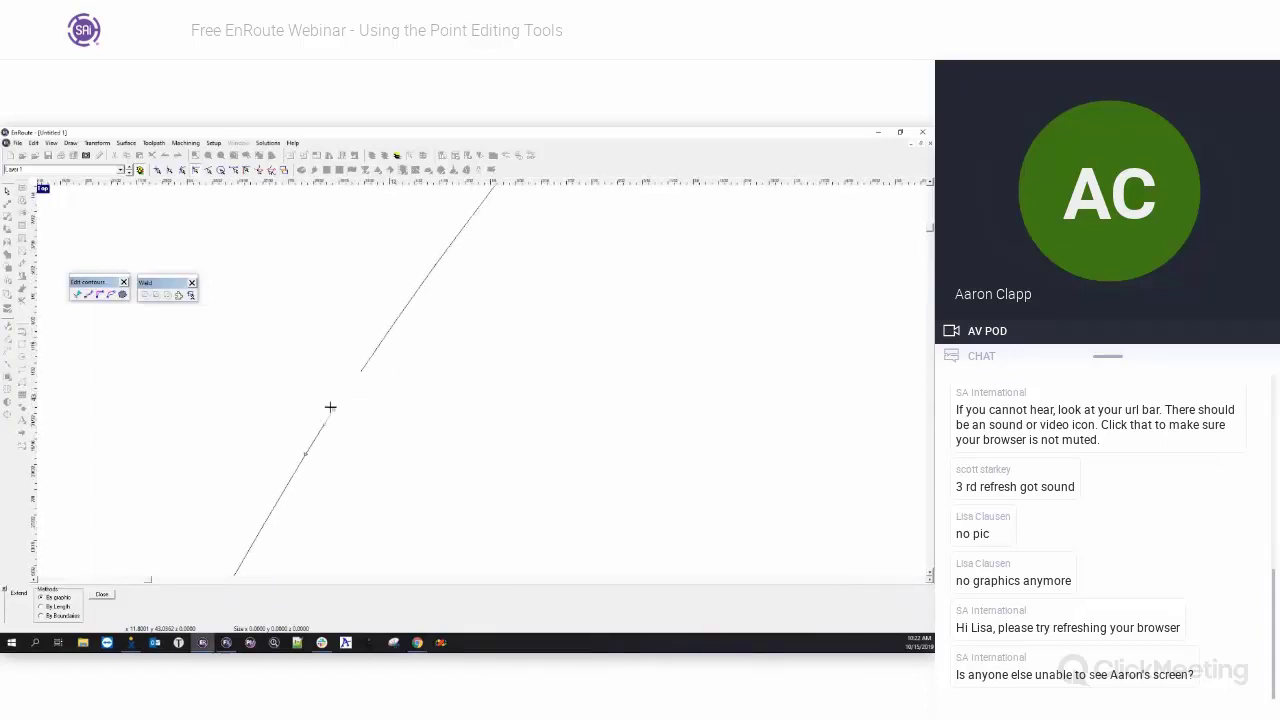
left_click_drag(329, 409, 370, 377)
scroll(362, 369, "up", 5)
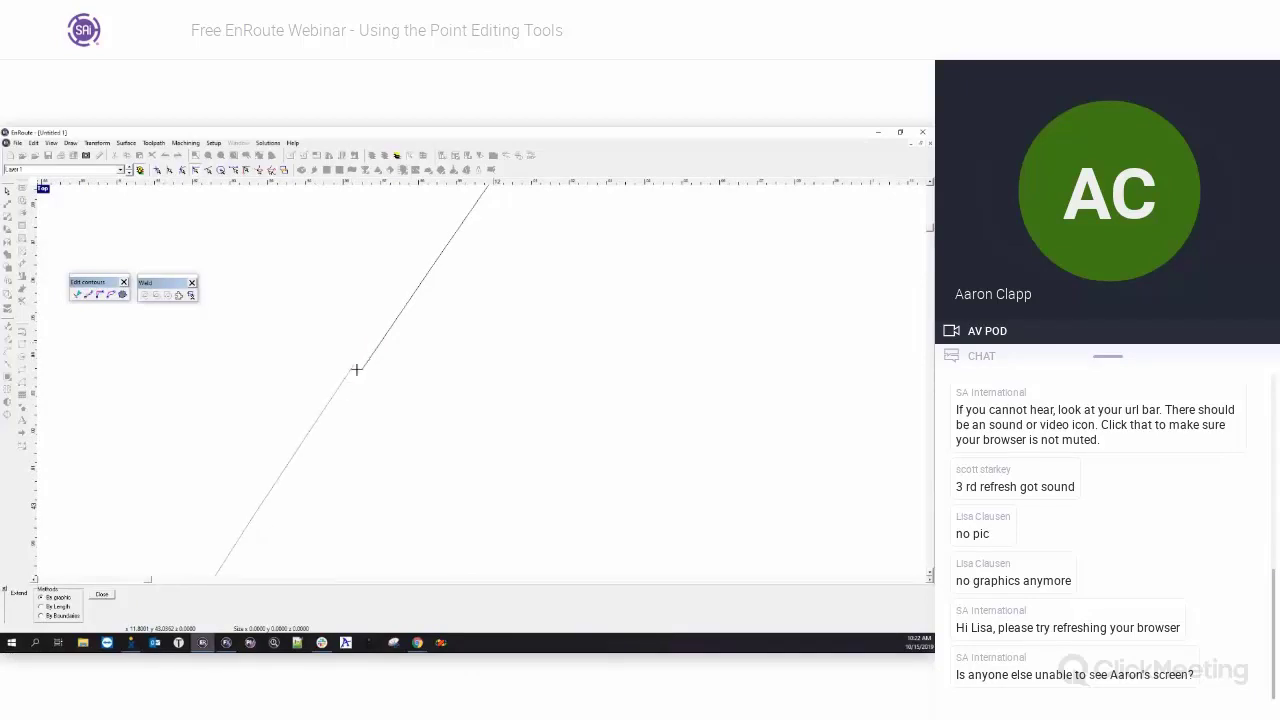
mouse_move(356, 370)
left_mouse_down()
mouse_move(291, 328)
mouse_move(296, 381)
mouse_move(345, 375)
mouse_move(317, 403)
mouse_move(362, 372)
left_mouse_up()
scroll(346, 374, "down", 1)
scroll(295, 465, "down", 1)
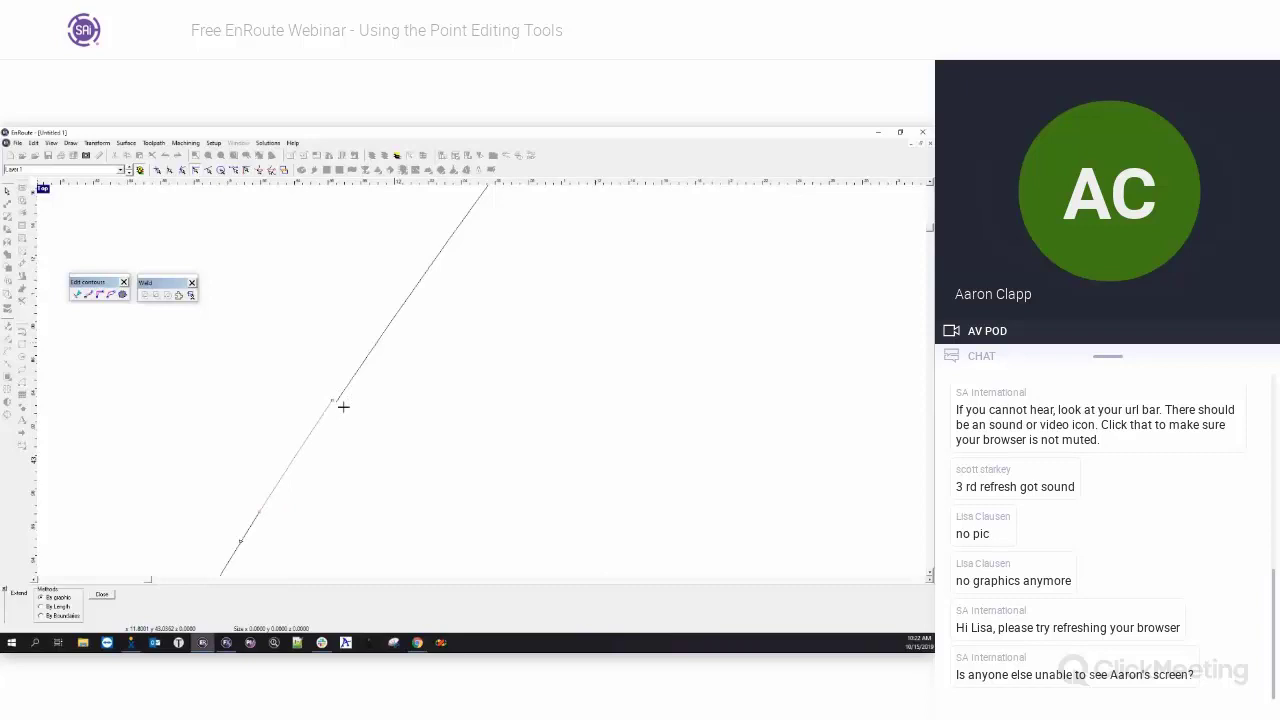
left_click(343, 407)
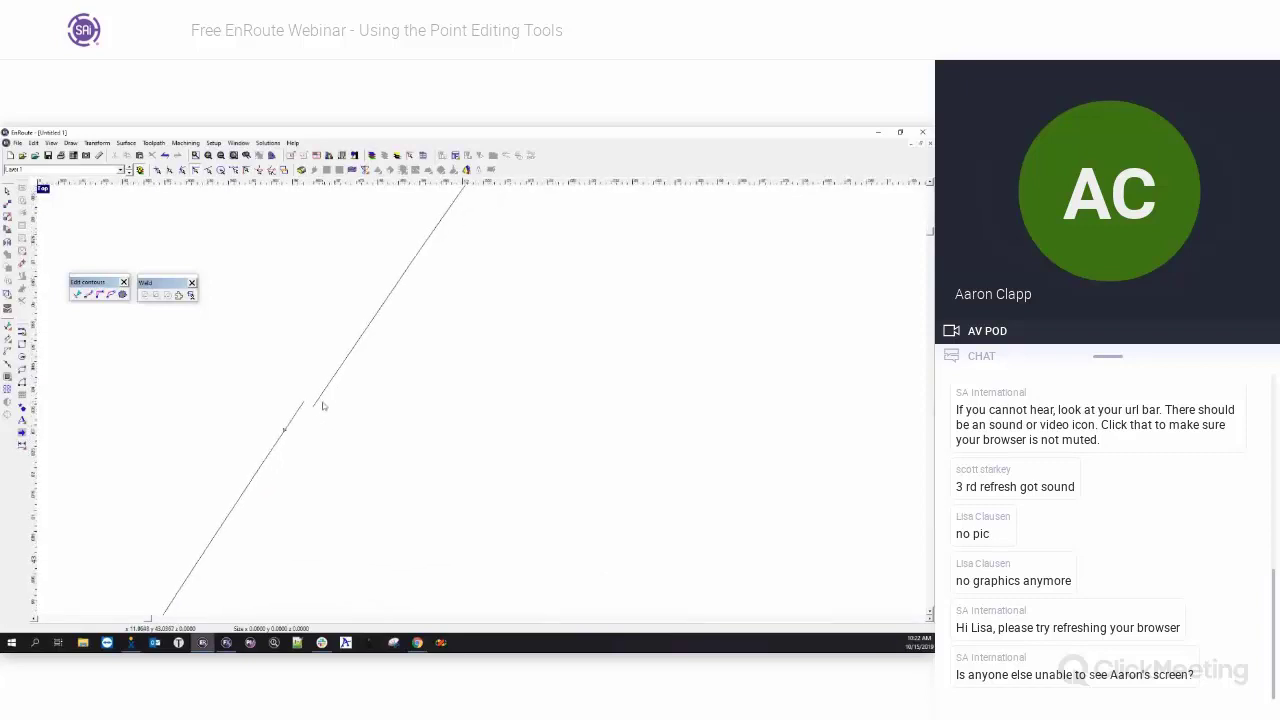
- Trim the lower end of the upper segment back using the graphic method to widen the gap
scroll(388, 398, "down", 3)
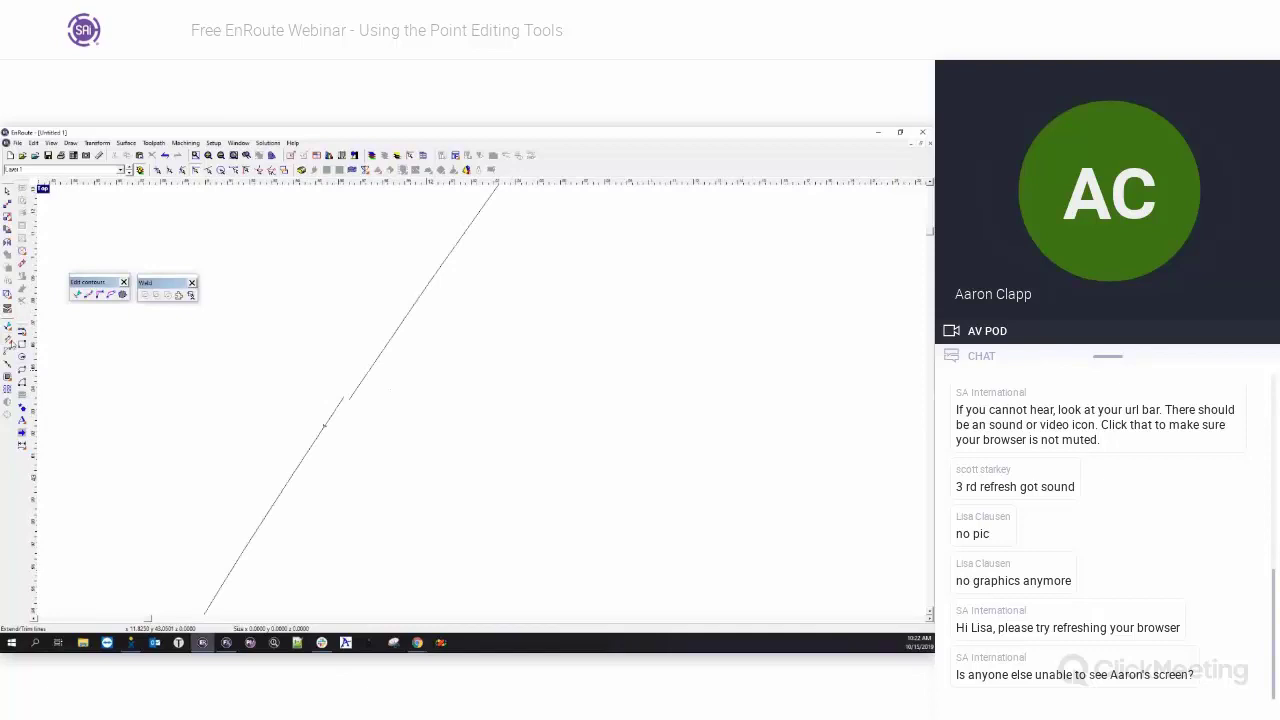
left_click(22, 343)
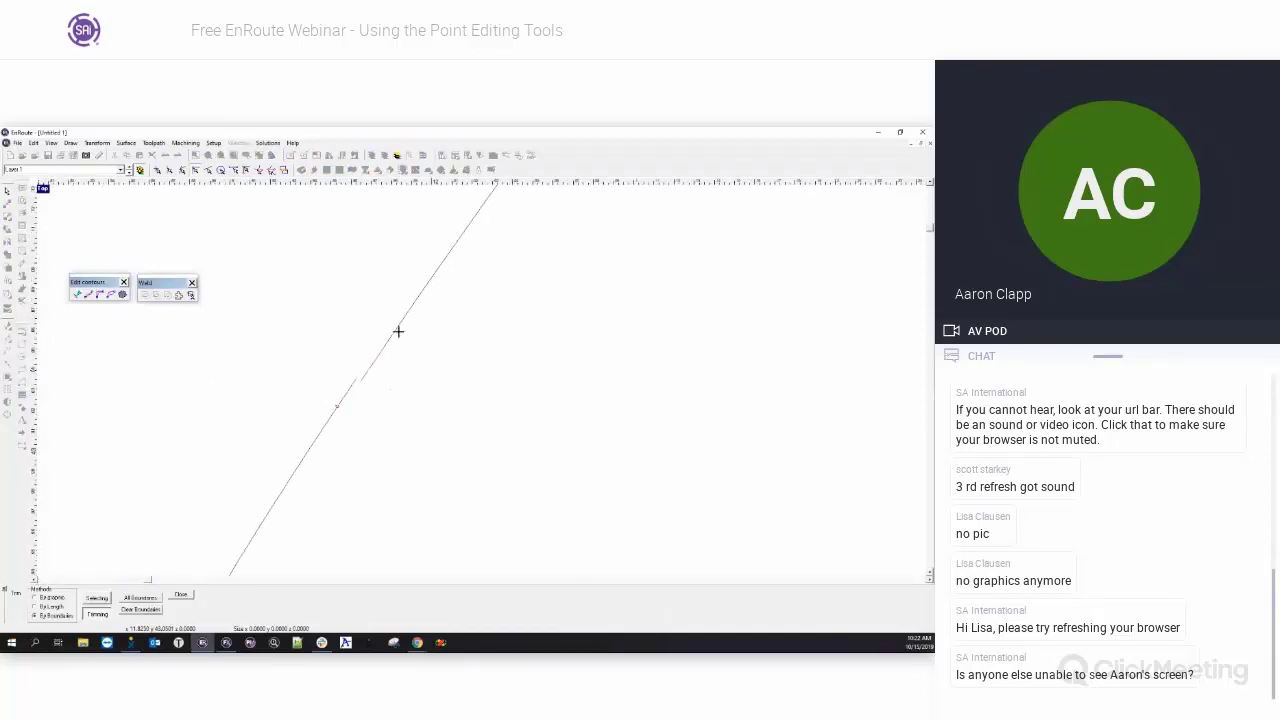
left_click(42, 597)
left_click(413, 305)
left_click(551, 263)
scroll(385, 354, "down", 3)
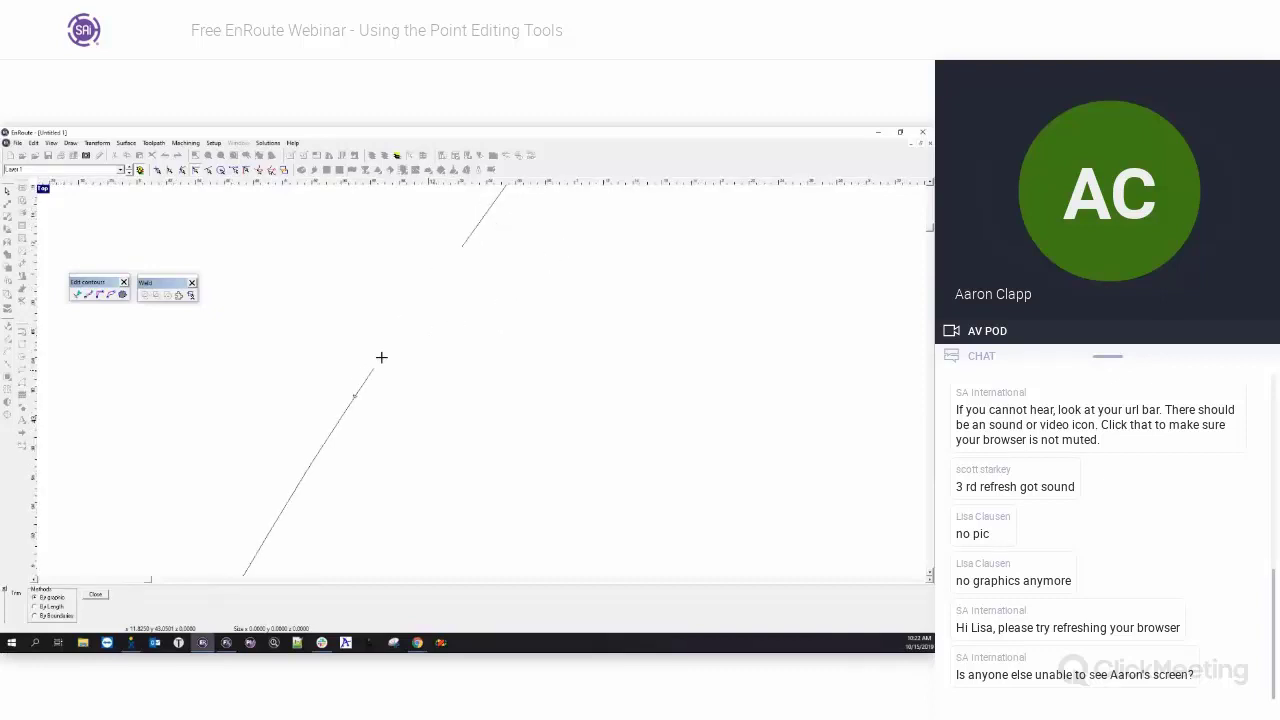
scroll(440, 255, "up", 2)
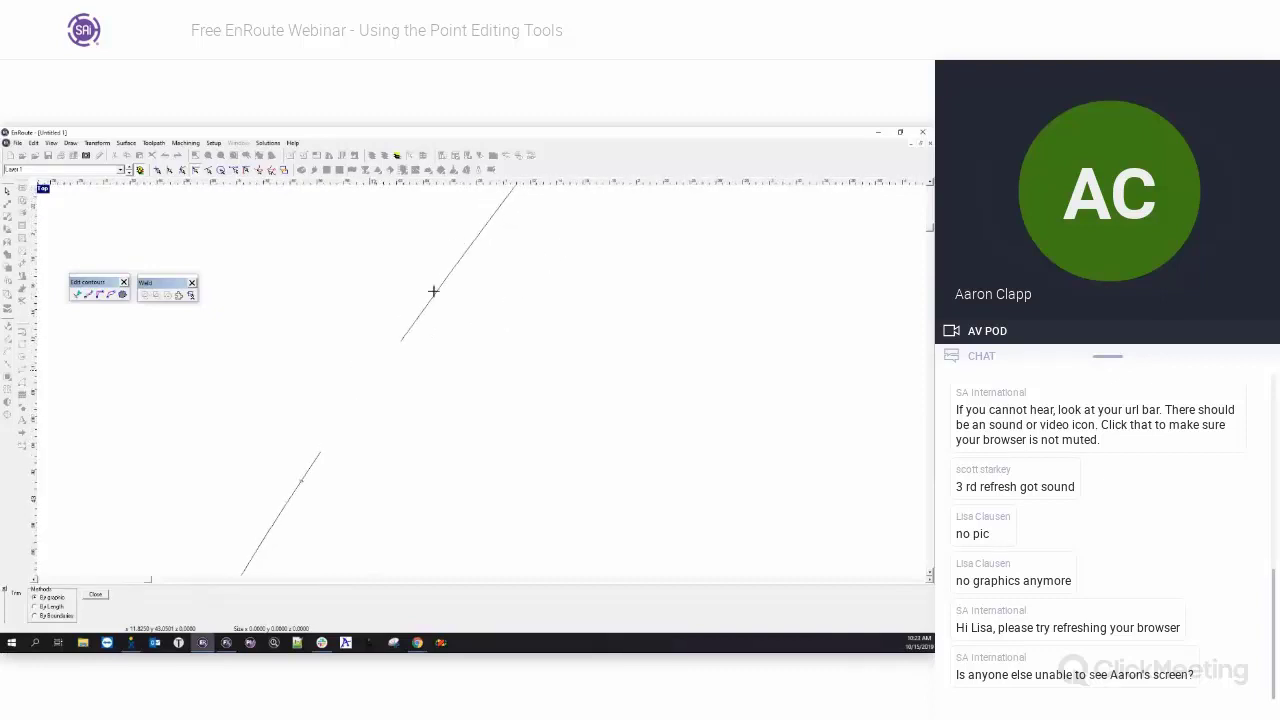
left_click(402, 345)
- Trim the upper segment's open end further using the length method with a length of 0.2500, and end trimming
left_click(47, 610)
double_click(102, 612)
left_click(429, 301)
scroll(400, 334, "down", 2)
left_click(480, 235)
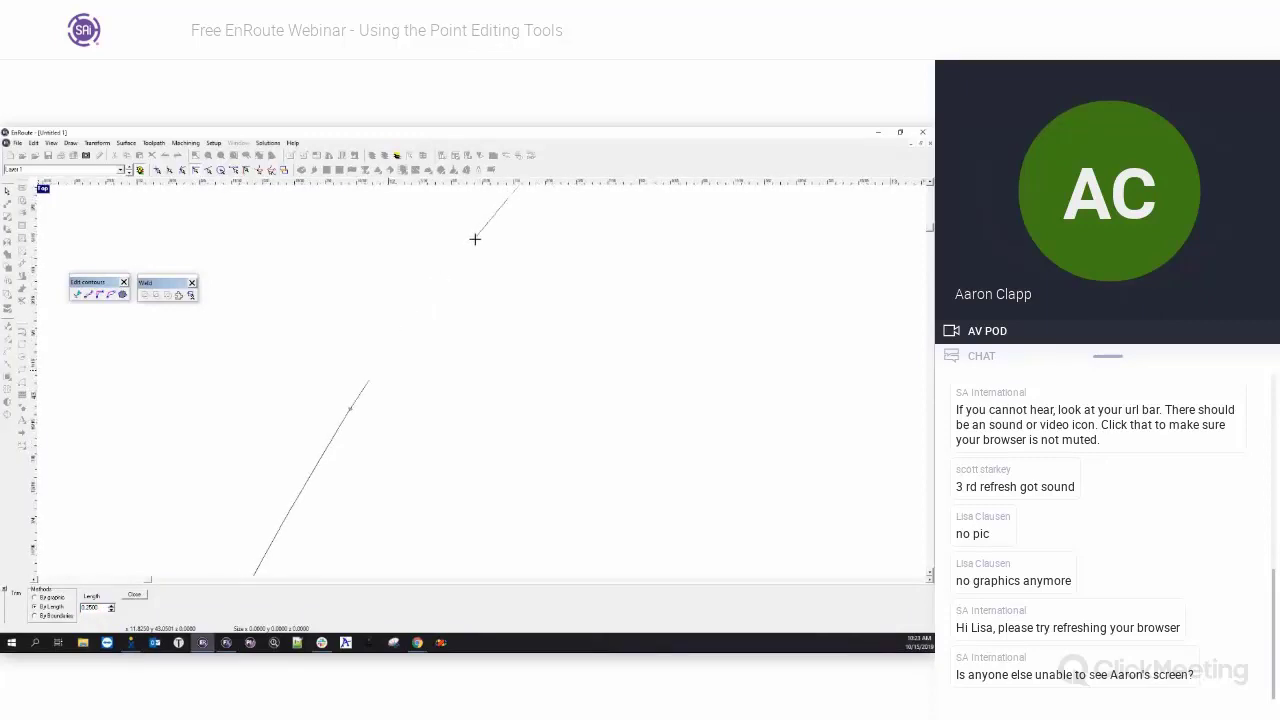
key("Escape")
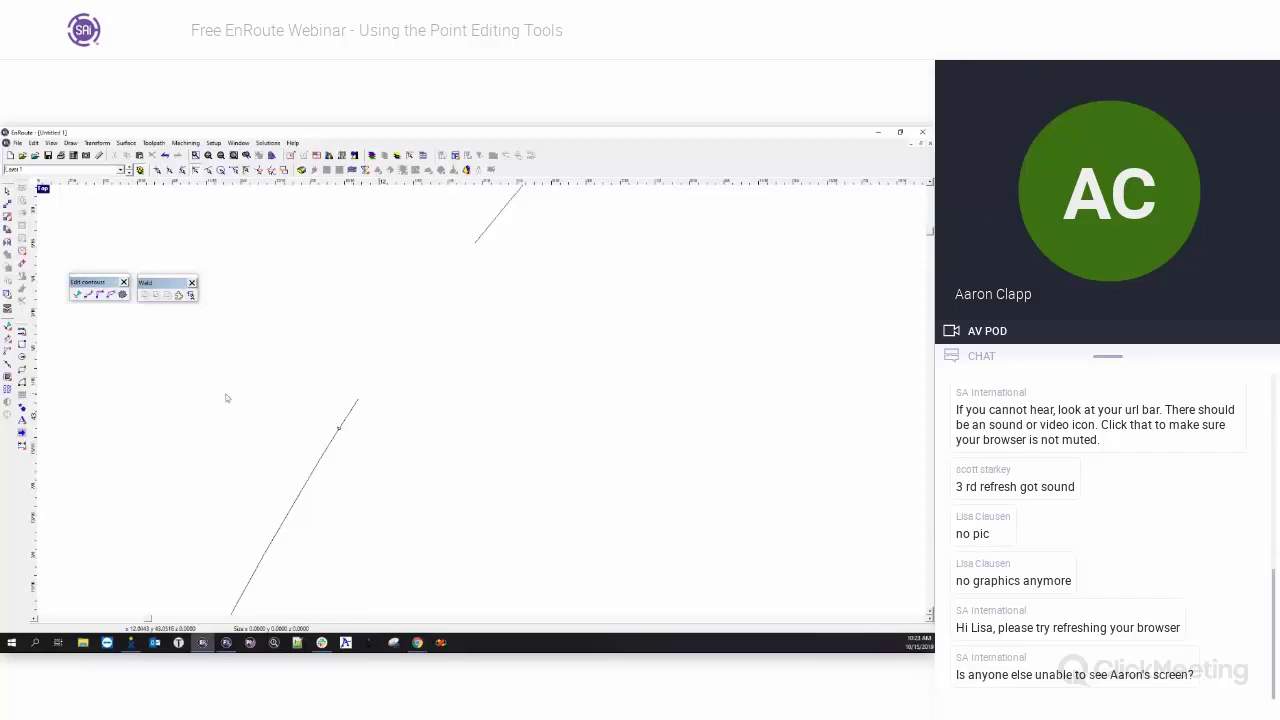
- Draw a straight diagonal line crossing the lower segment just below its open end
left_click(21, 331)
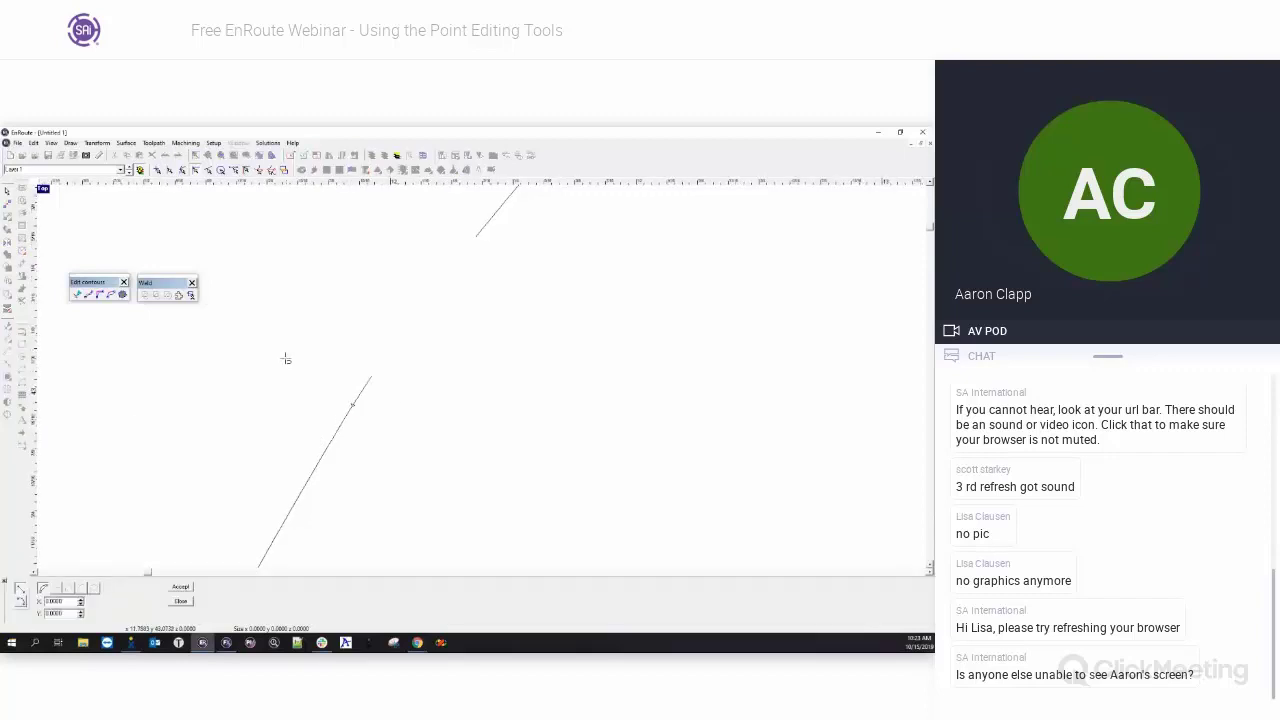
left_click(286, 358)
left_click(452, 498)
key("Escape")
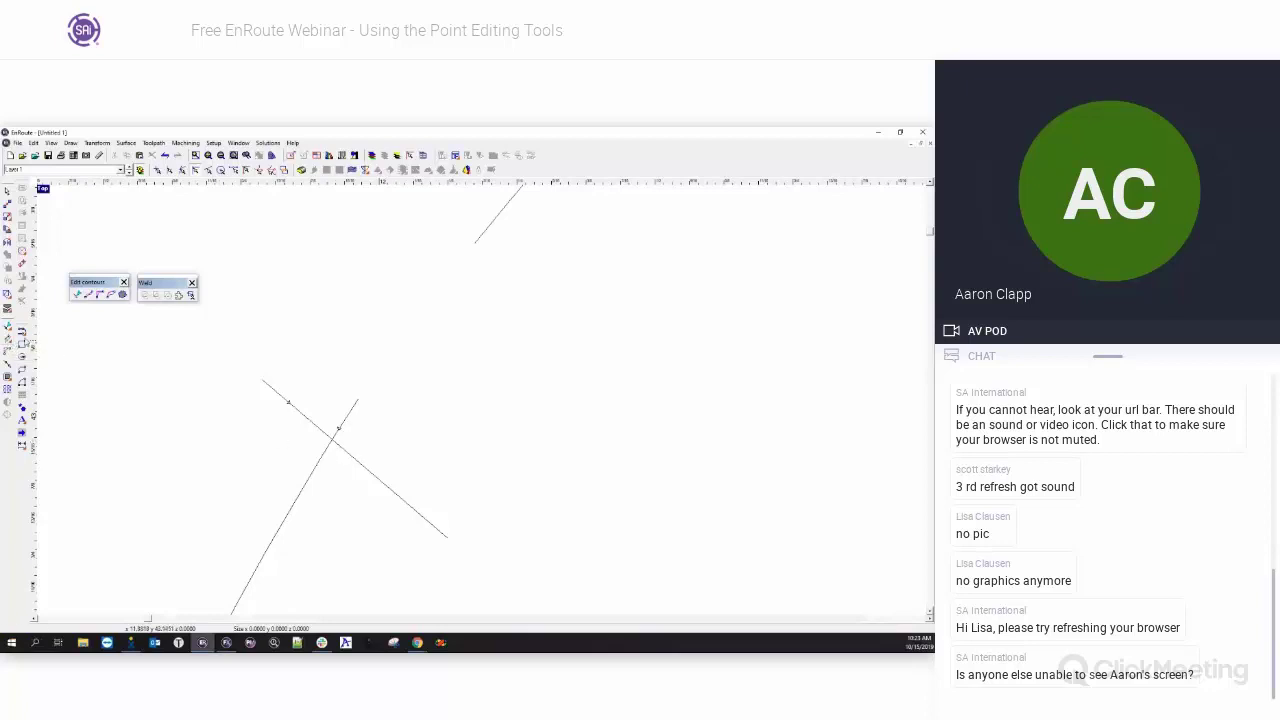
- Trim by boundaries the contour end and the diagonal line's upper left part beyond their intersection, leaving a peaked corner
left_click(9, 341)
left_click(34, 343)
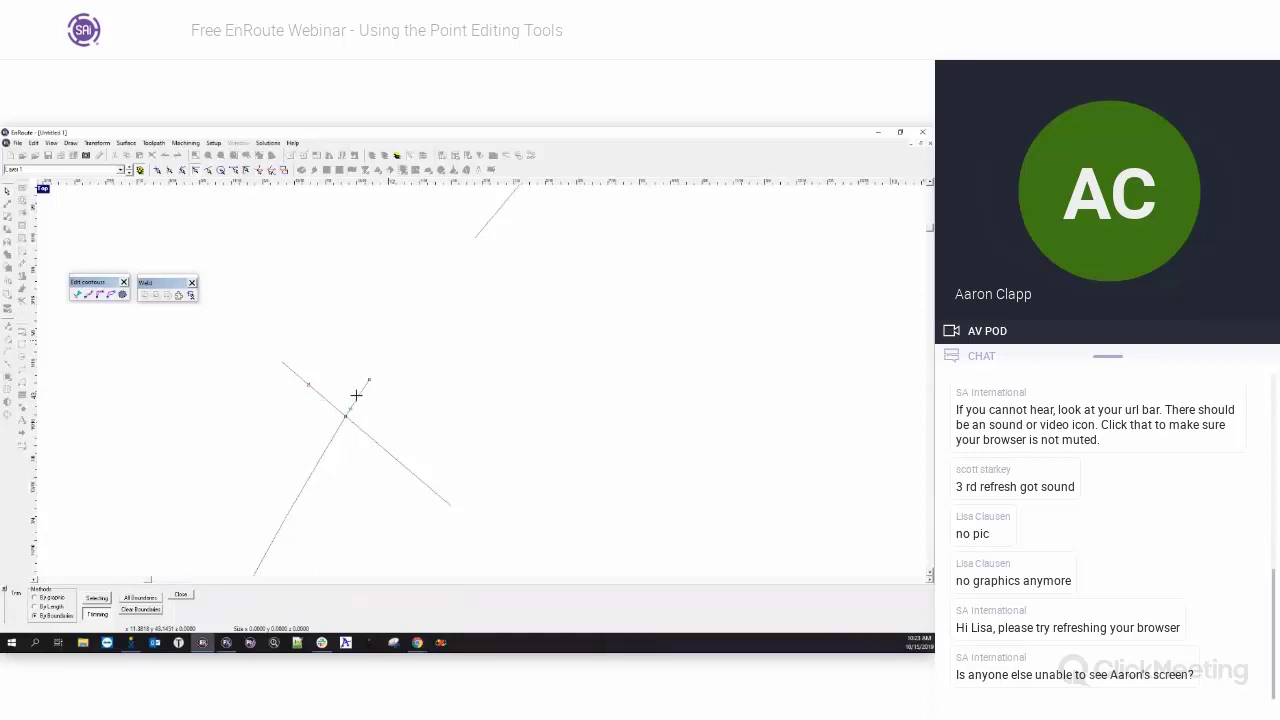
scroll(356, 395, "up", 1)
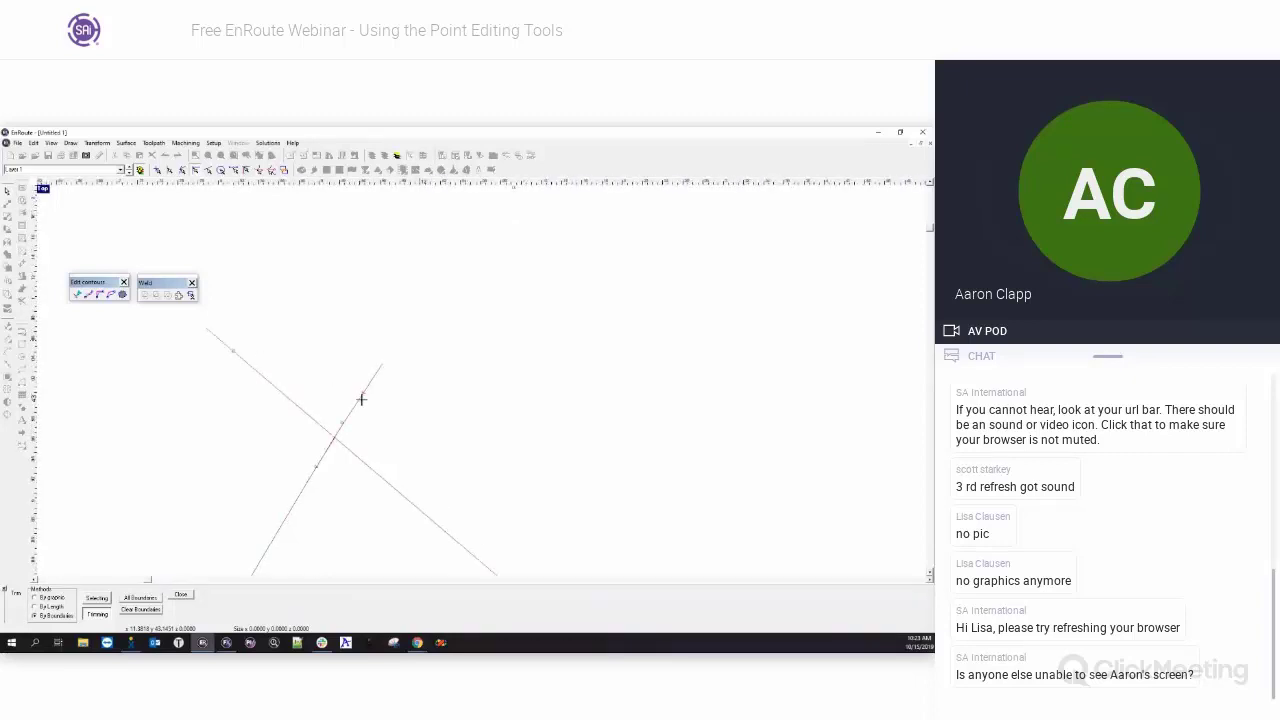
left_click(361, 397)
left_click(296, 403)
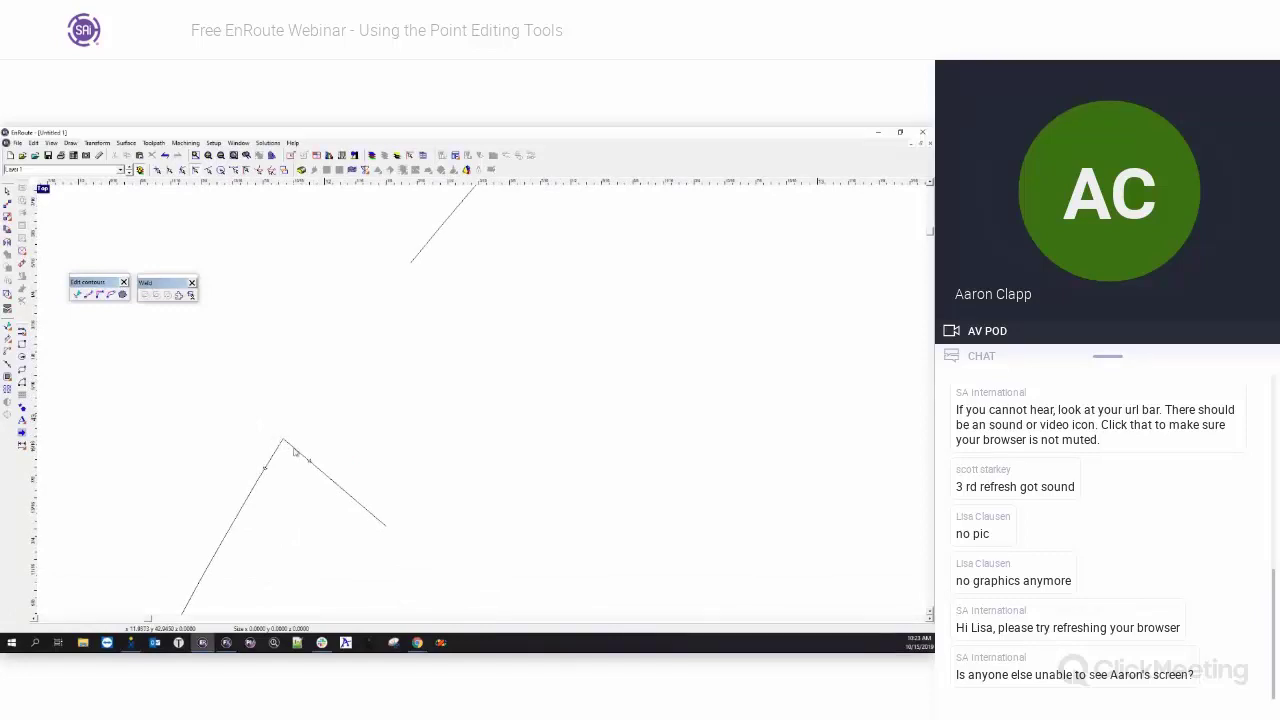
- Remove the leftover diagonal line and bridge the gap in the leaf's upper left edge with a straight line between both open ends
scroll(232, 460, "up", 2)
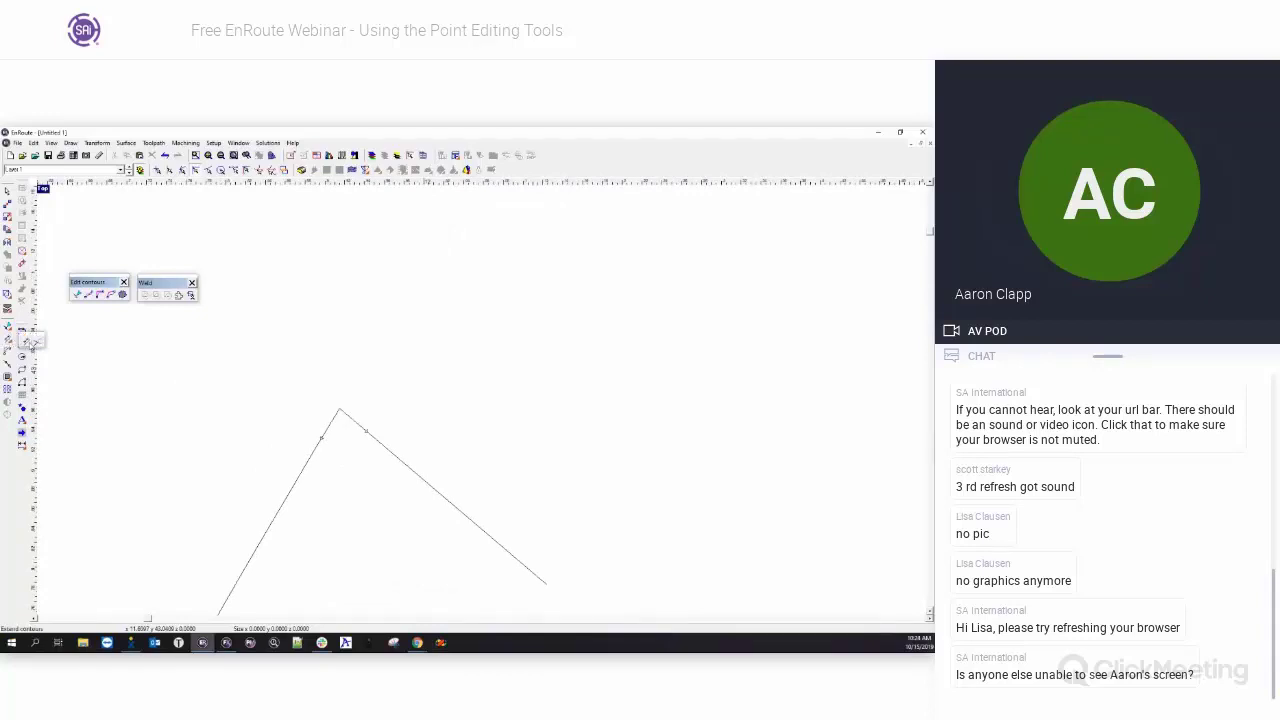
right_click(249, 394)
left_click(237, 377)
scroll(239, 373, "down", 3)
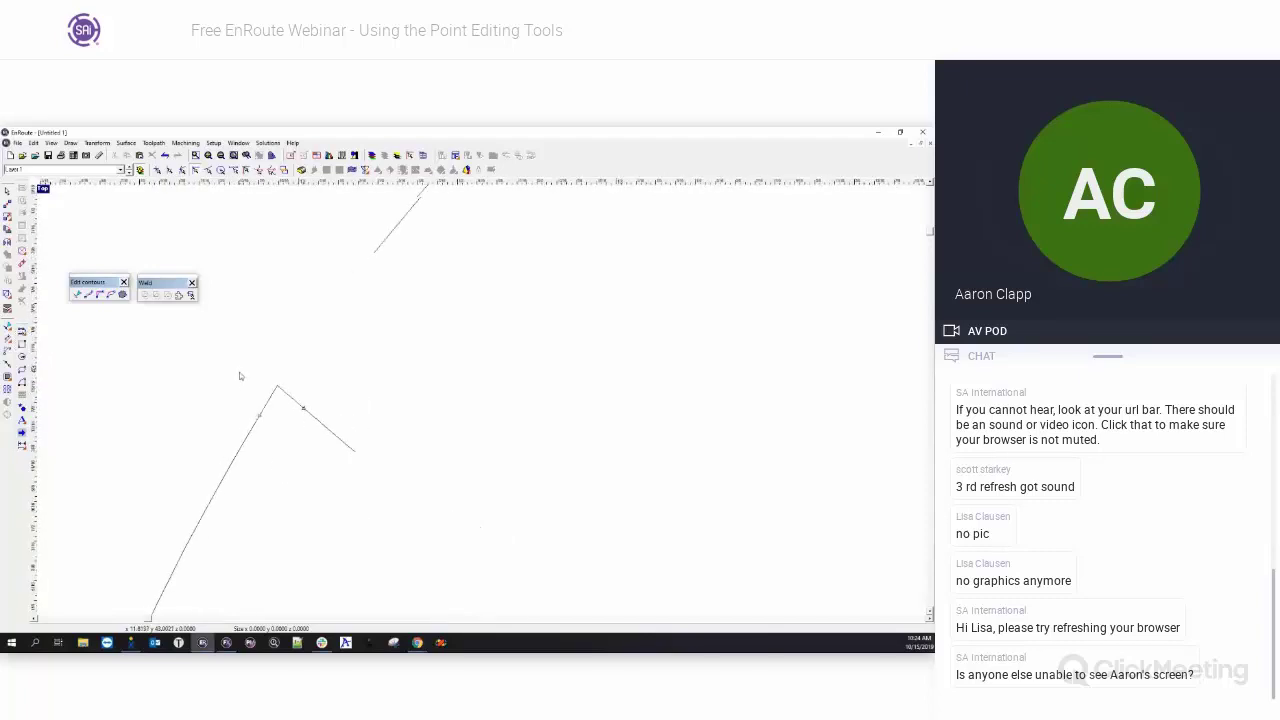
scroll(240, 376, "down", 5)
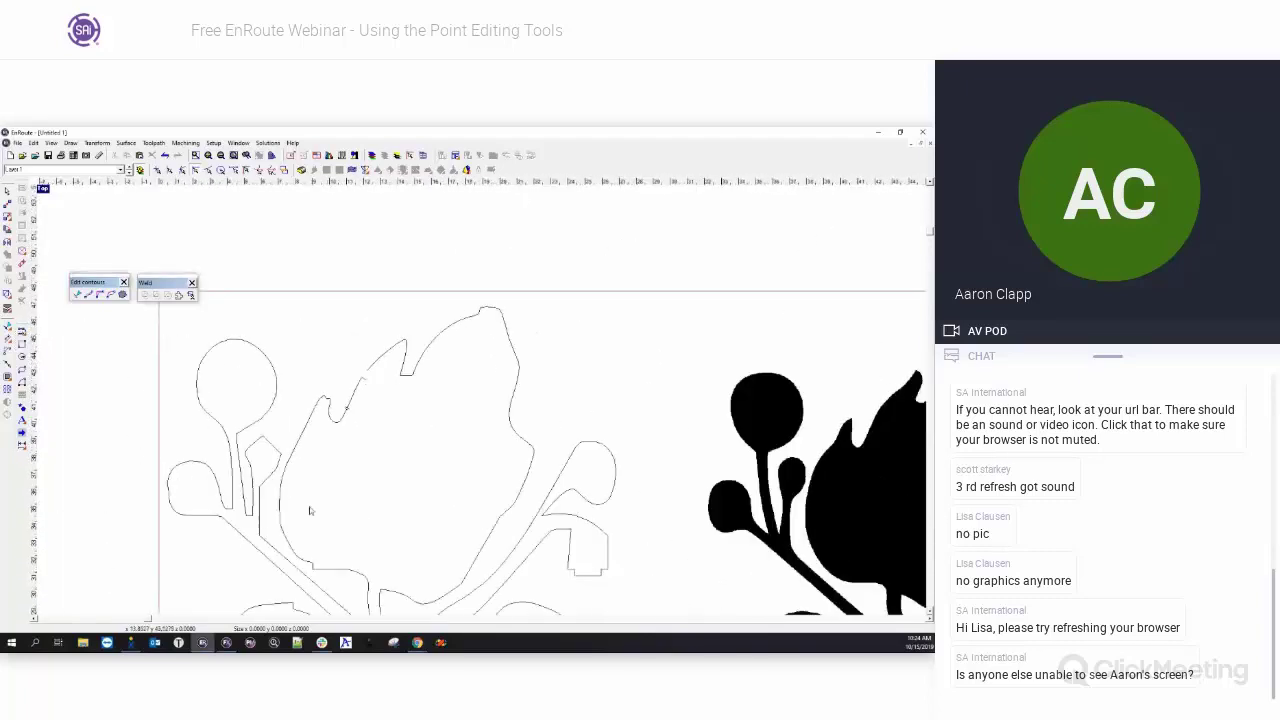
scroll(366, 382, "up", 3)
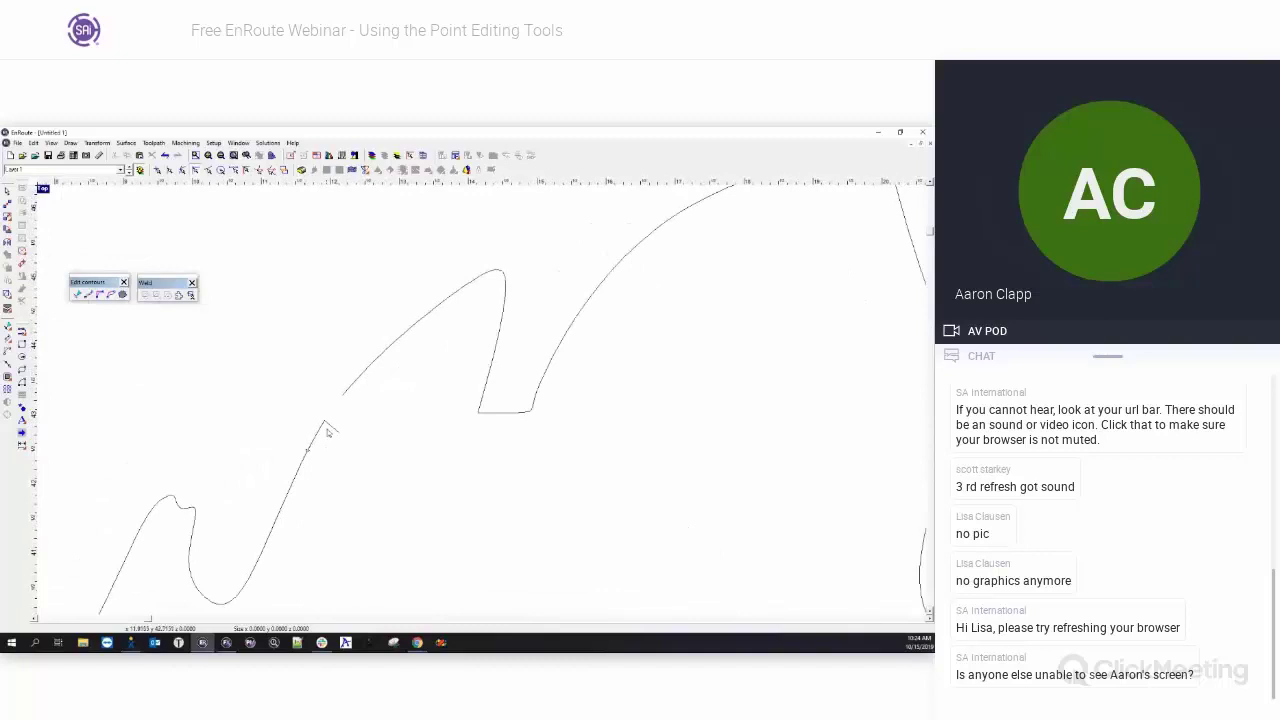
left_click(88, 295)
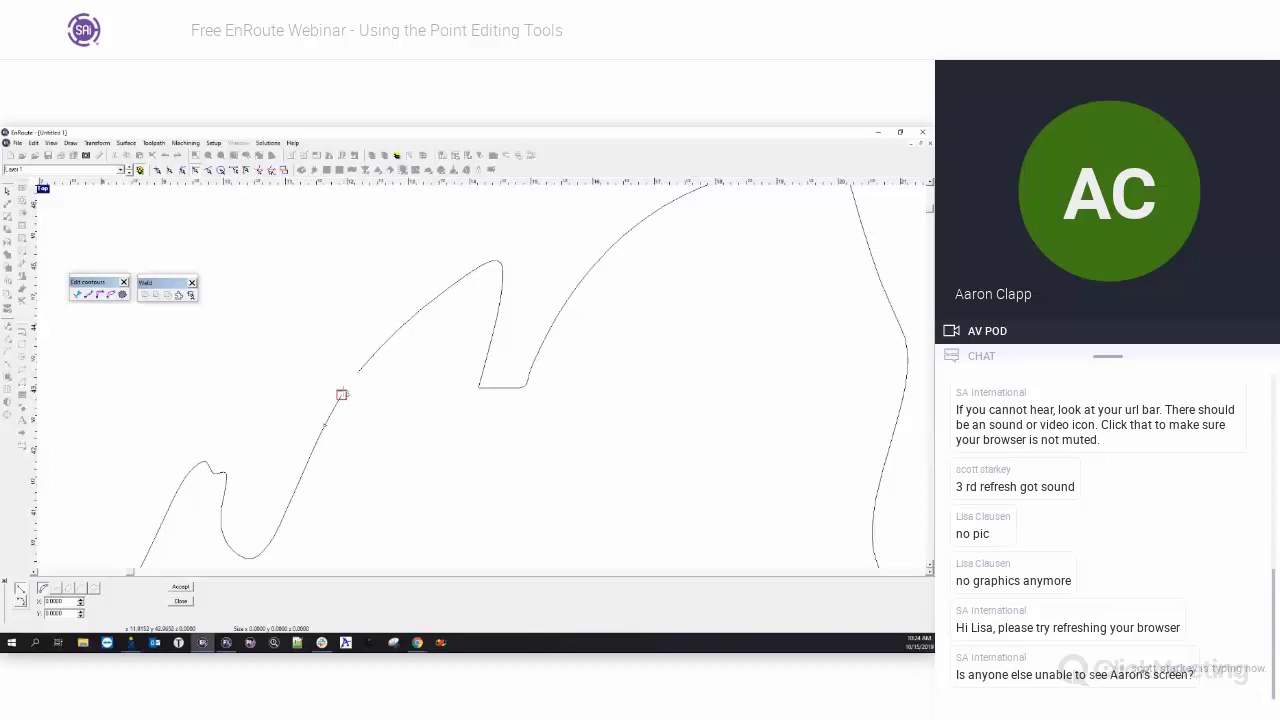
left_click(342, 395)
left_click(358, 372)
right_click(308, 363)
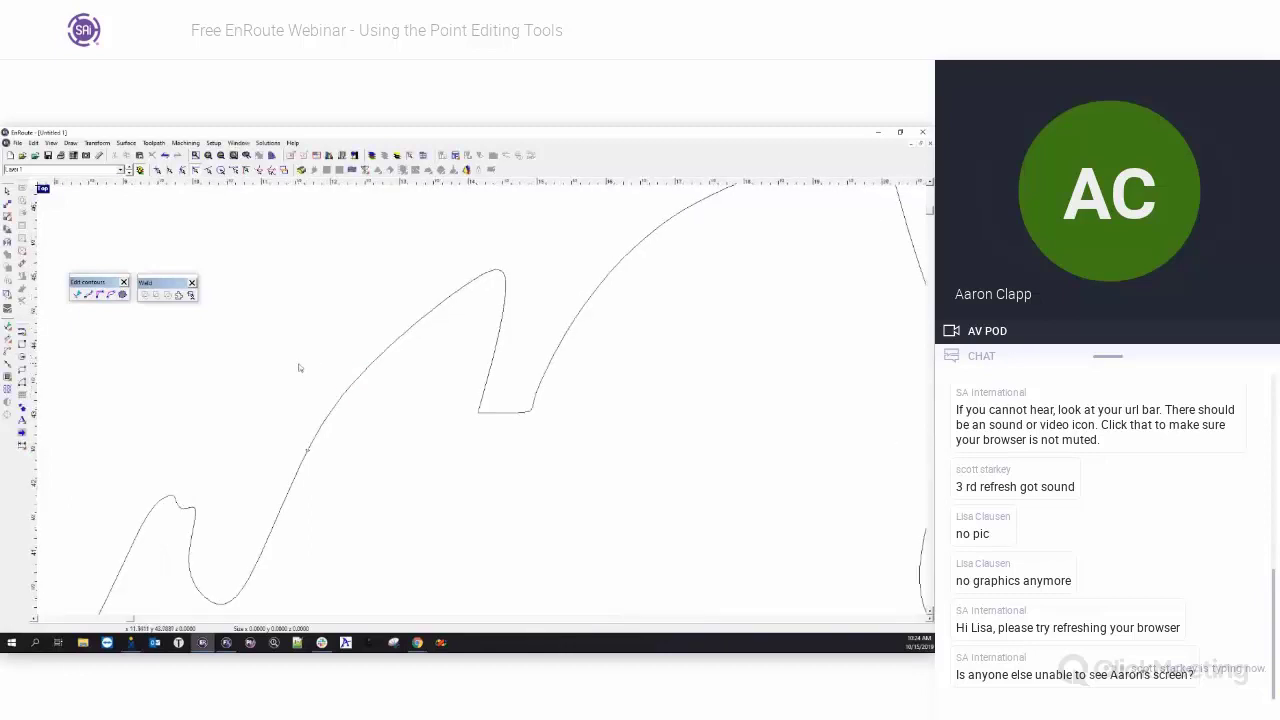
- Select the whole left-hand traced design and merge its open pieces into one contour, accepting the merge tolerance
scroll(302, 359, "down", 8)
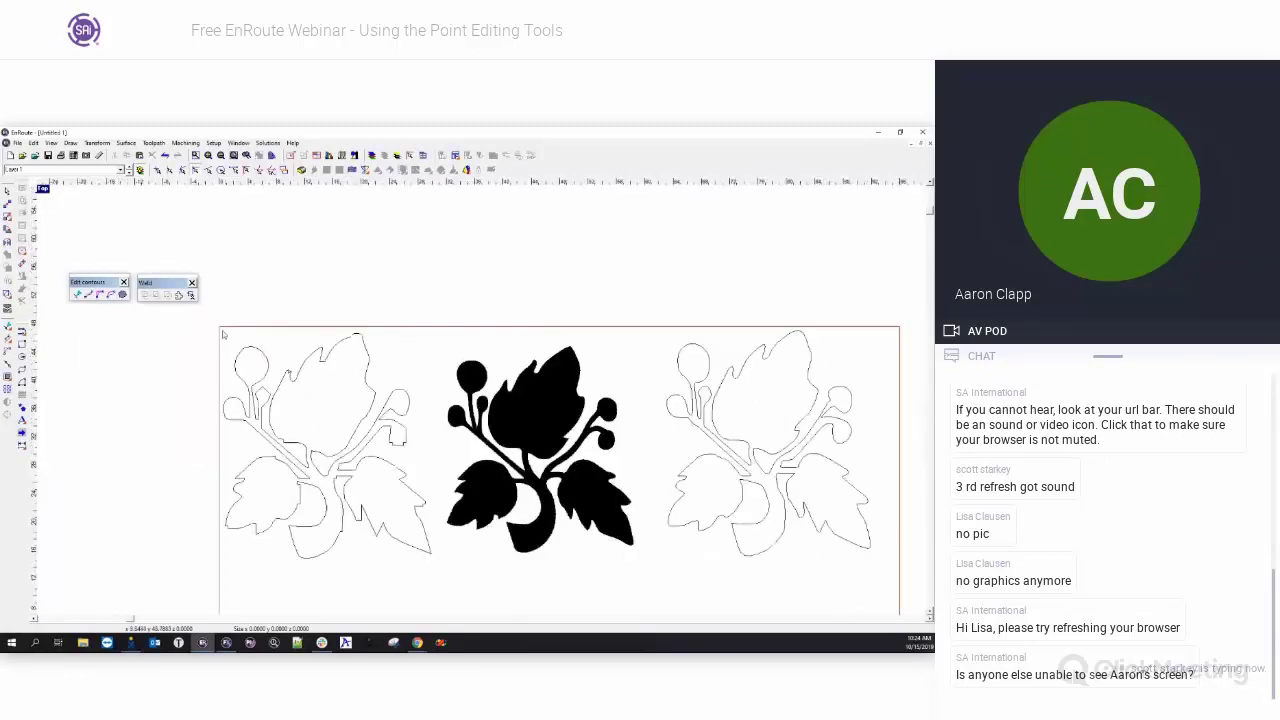
left_click_drag(208, 316, 440, 592)
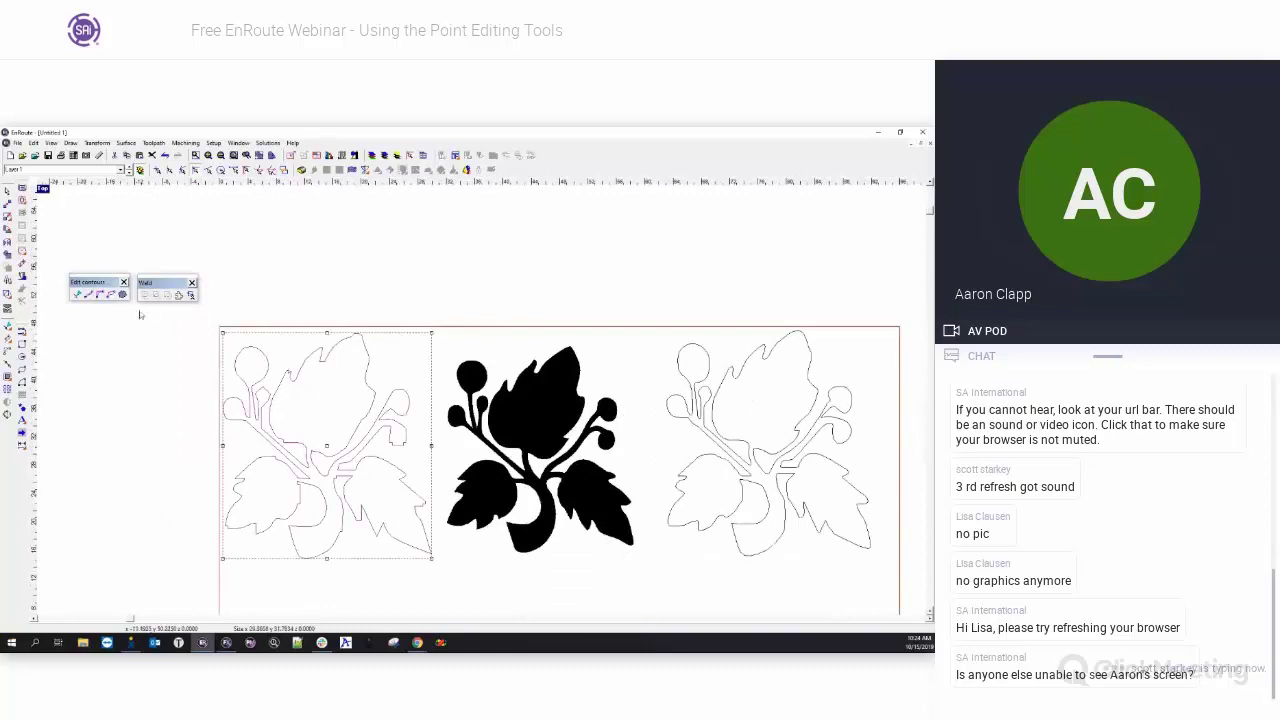
left_click(97, 143)
left_click(120, 293)
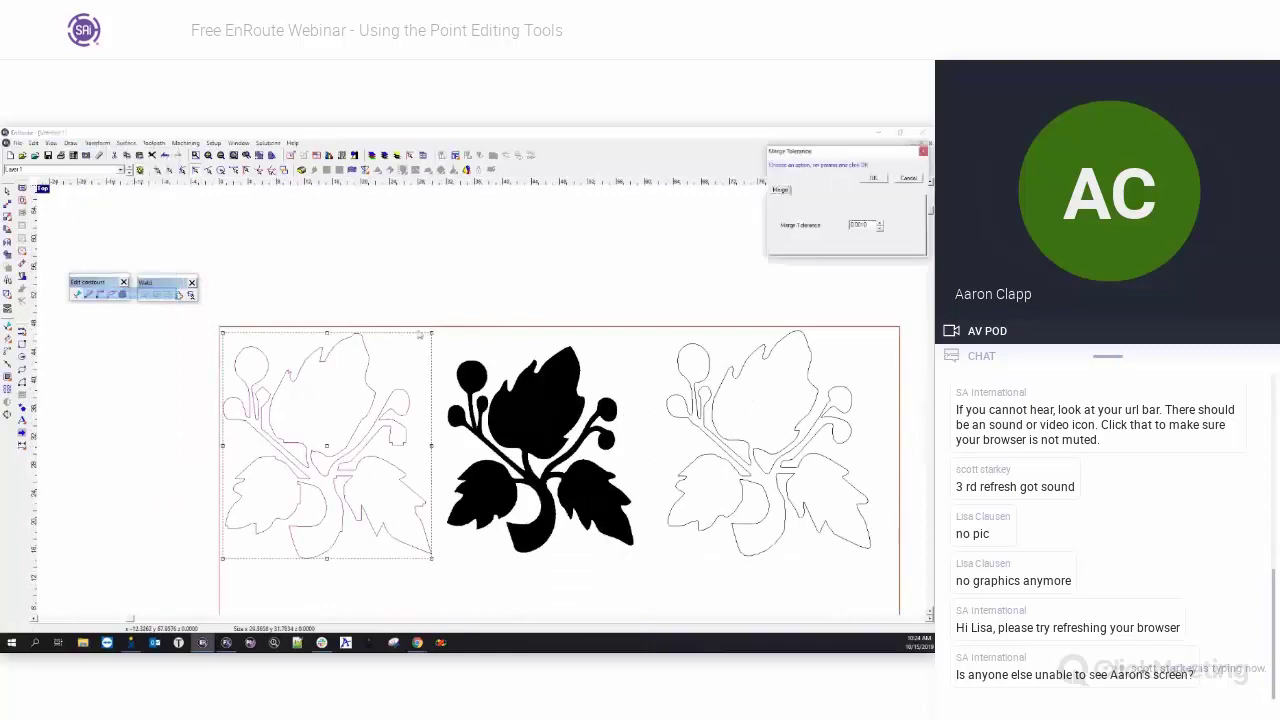
left_click(872, 178)
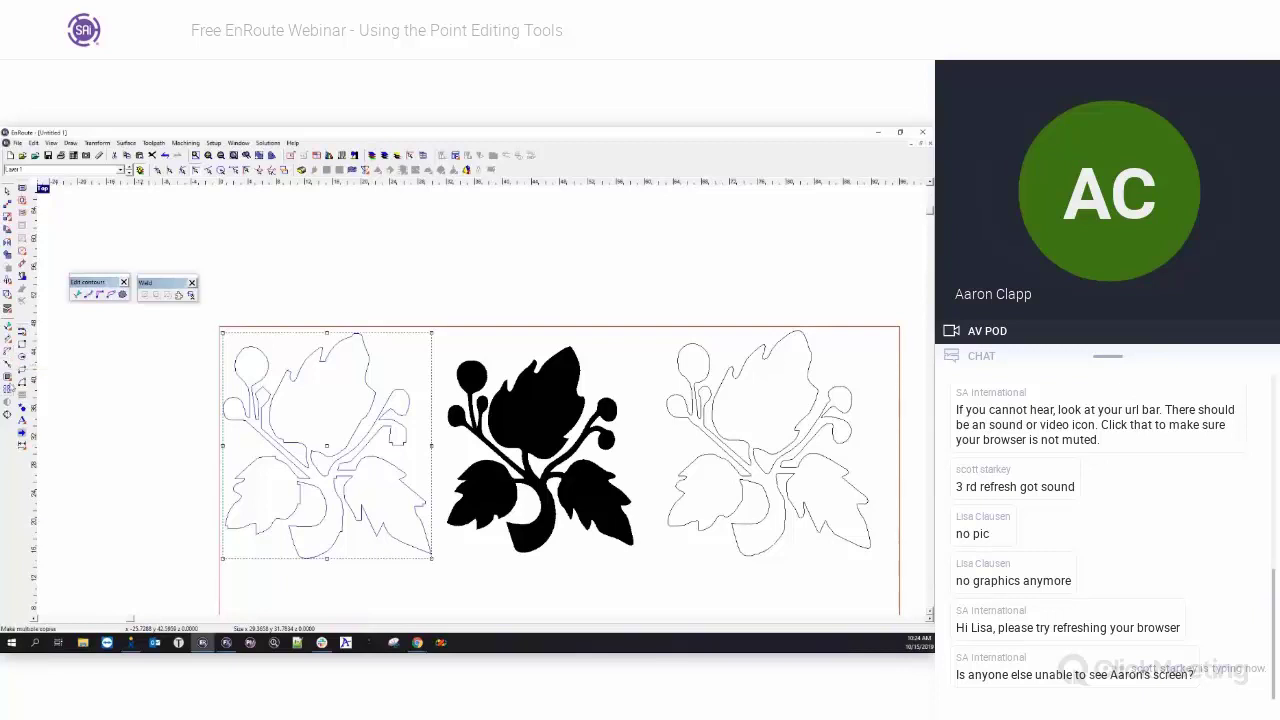
- Start the Fillet tool on the merged left-hand contour near its upper left berries
left_click(8, 351)
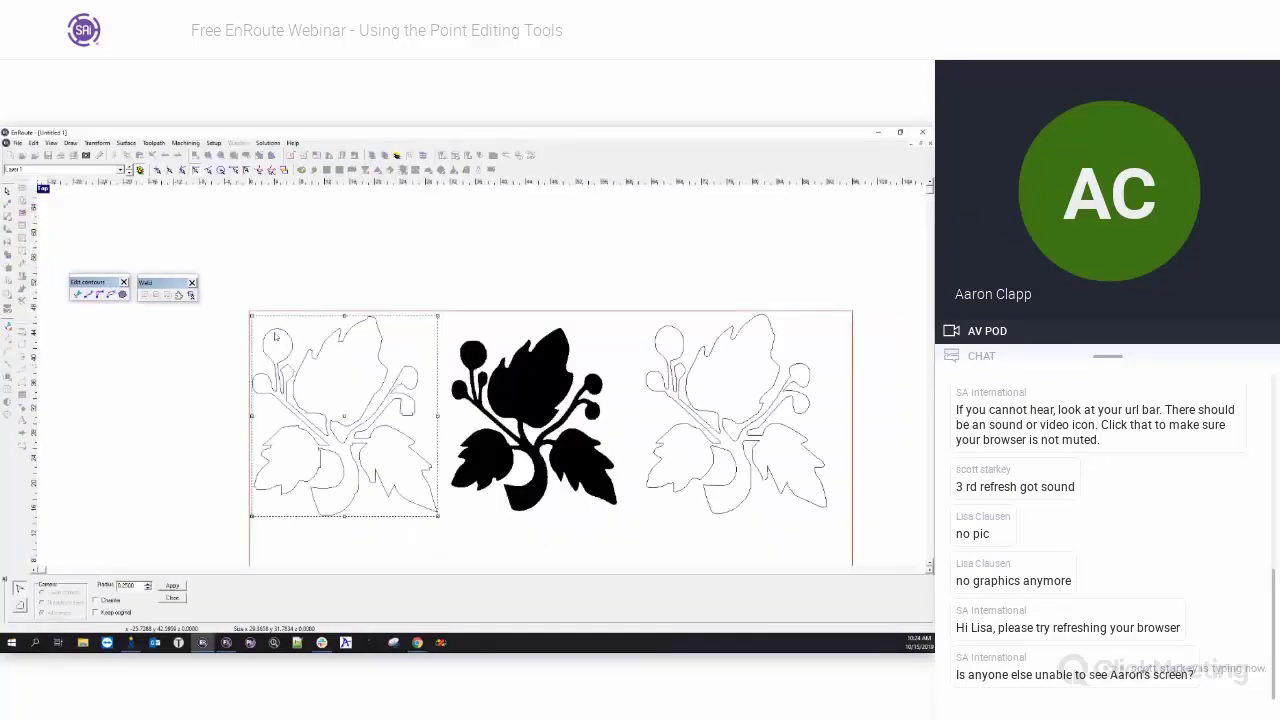
scroll(278, 346, "up", 4)
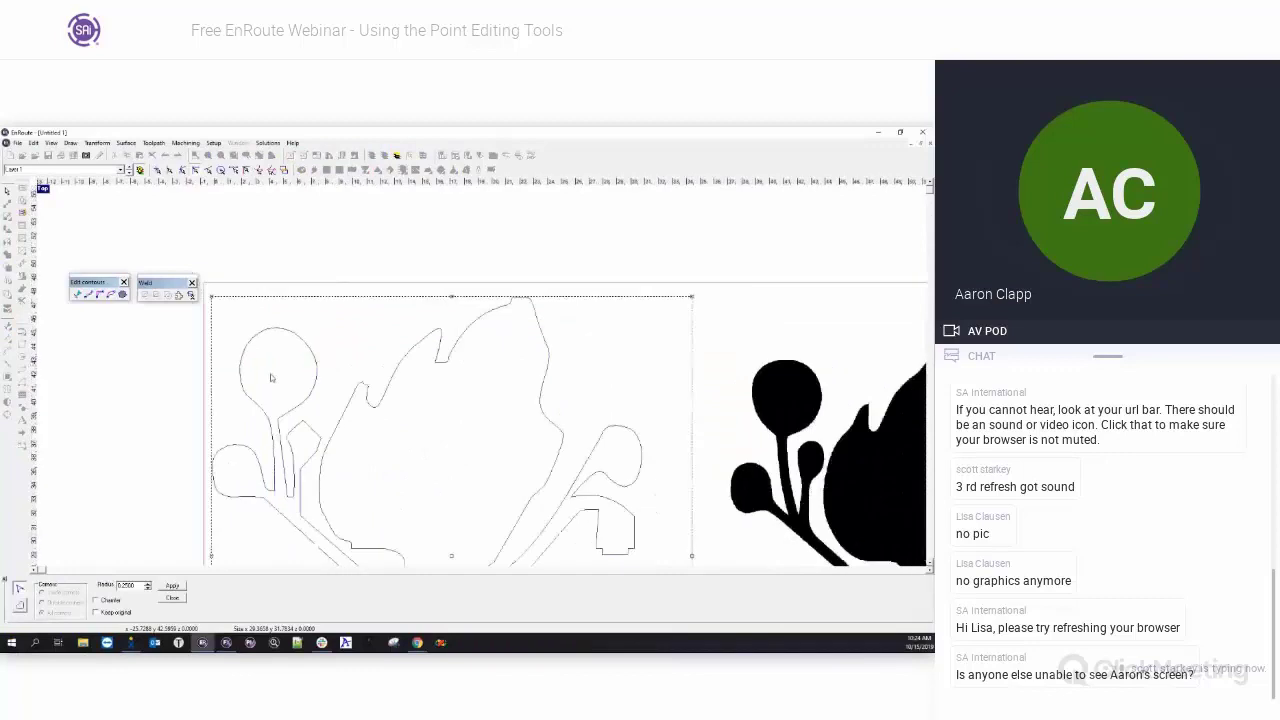
- Fillet the lower-left corner of the narrow gap between the stems below the angular bud, using a smaller radius
scroll(290, 438, "up", 3)
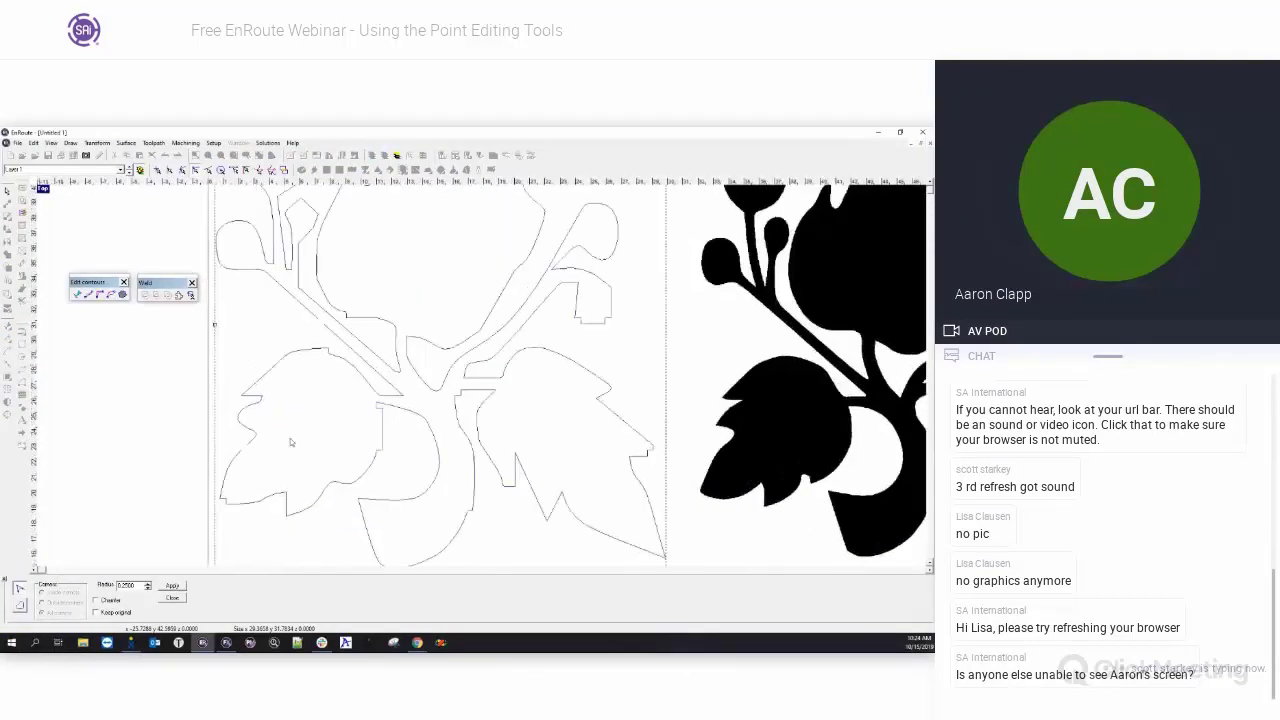
scroll(306, 287, "up", 2)
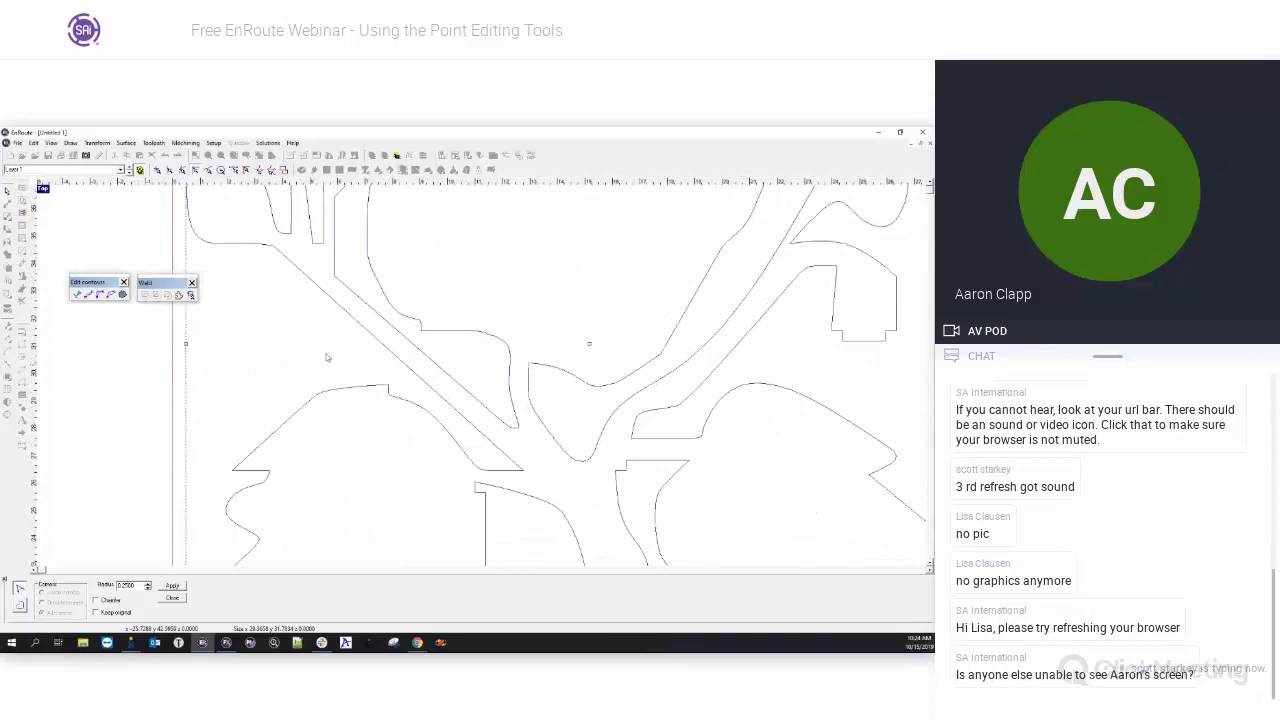
scroll(326, 360, "down", 4)
scroll(283, 372, "up", 5)
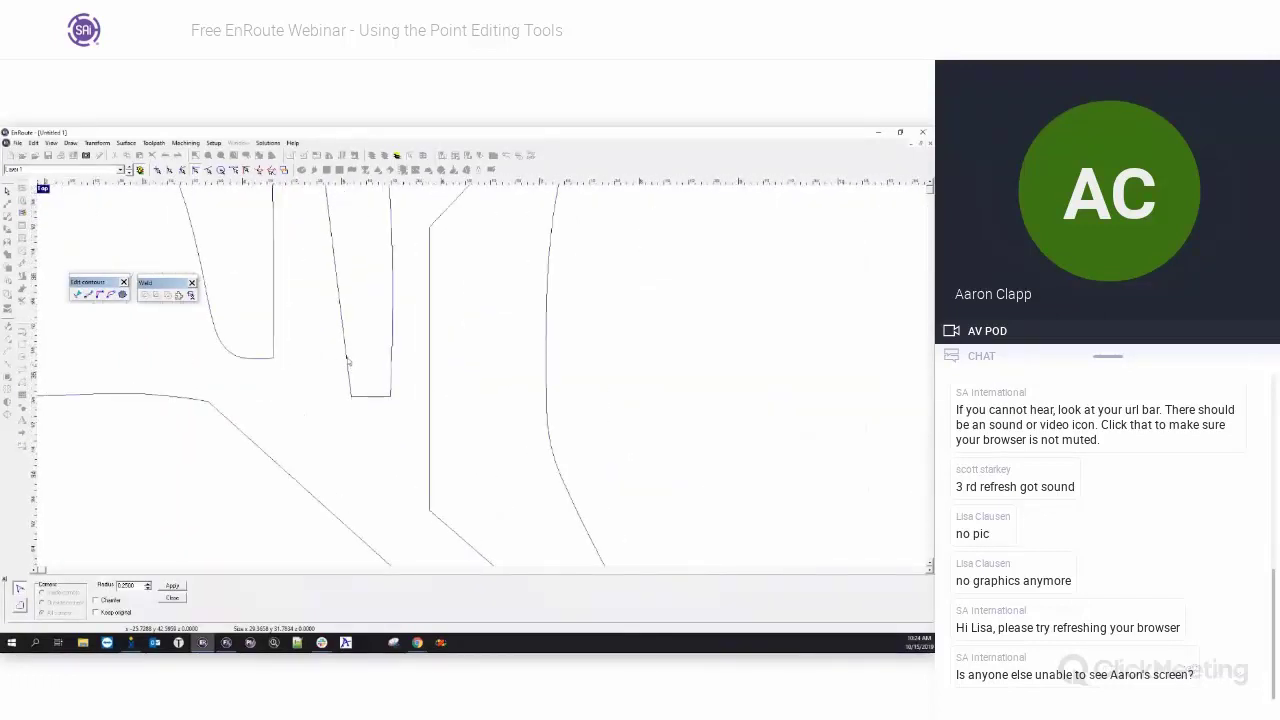
left_click(347, 360)
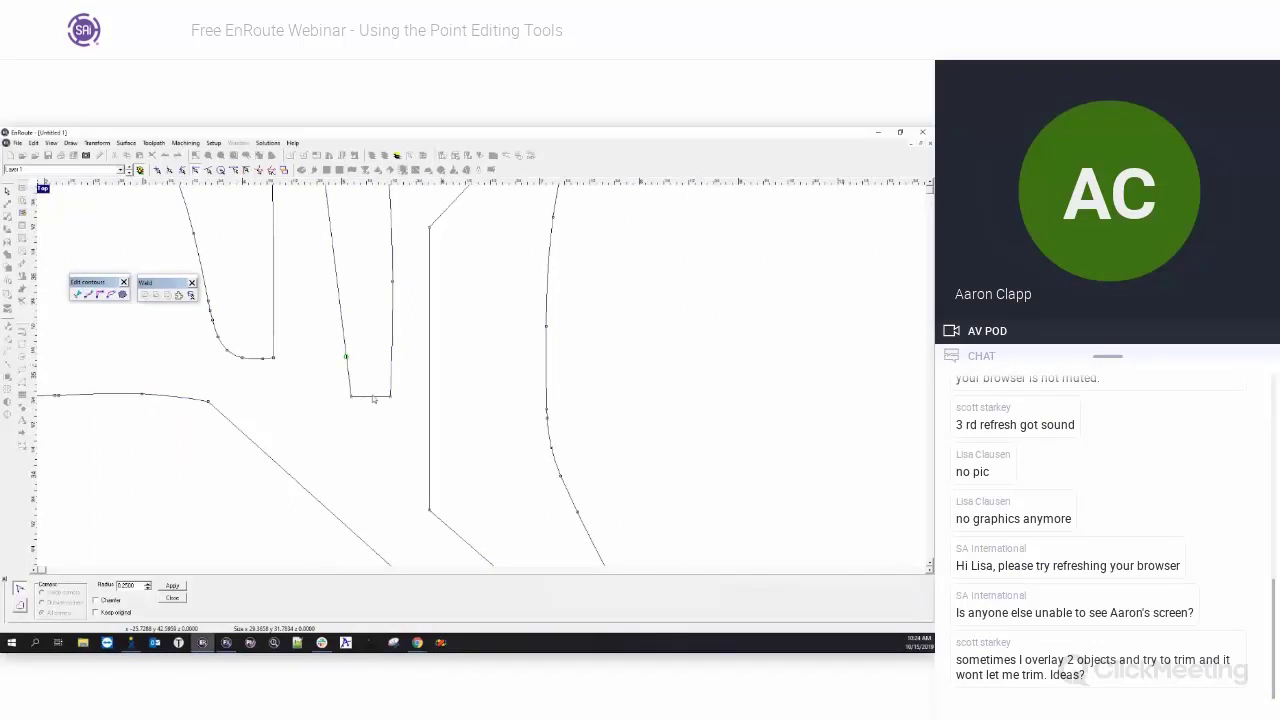
left_click(375, 397)
left_click_drag(375, 398, 382, 397)
left_click_drag(137, 586, 106, 587)
key("BackSpace")
type(".125")
key("Tab")
left_click(148, 584)
left_click(148, 590)
left_click(148, 590)
left_click(148, 590)
left_click(175, 587)
- Fillet all corners of the outlined leaf design in one operation with the All corners option
scroll(341, 397, "down", 4)
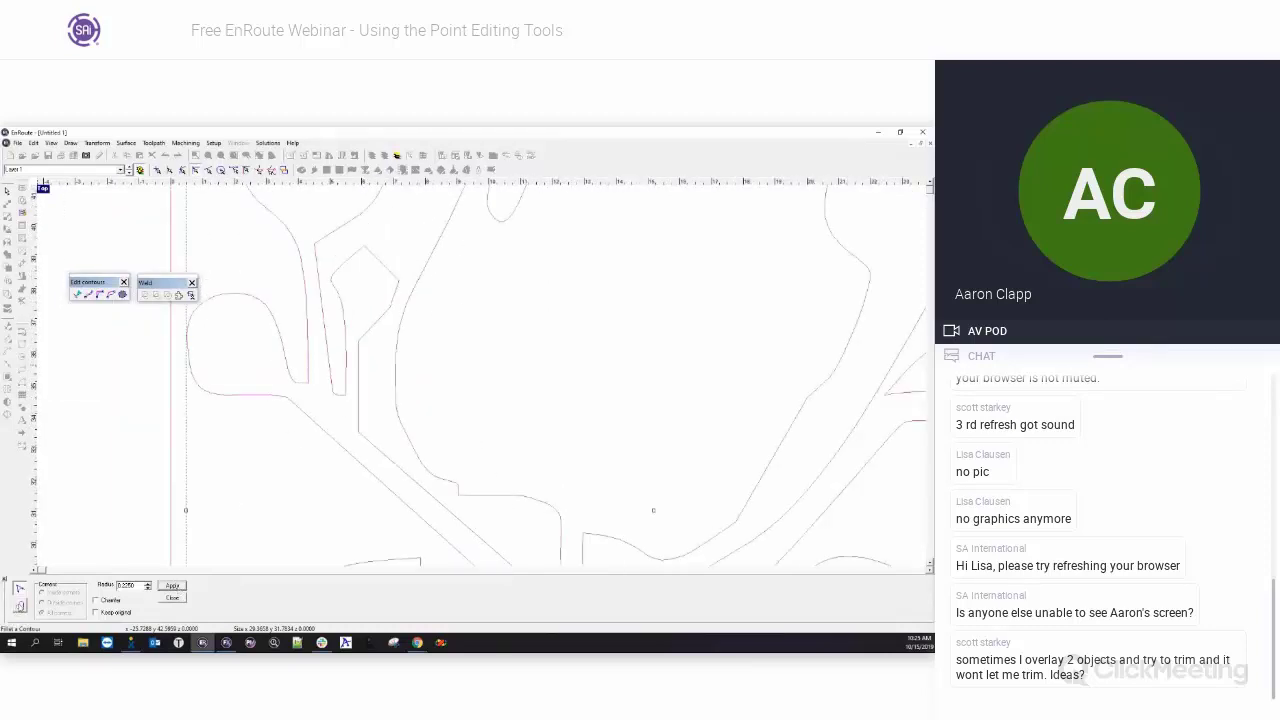
left_click(20, 605)
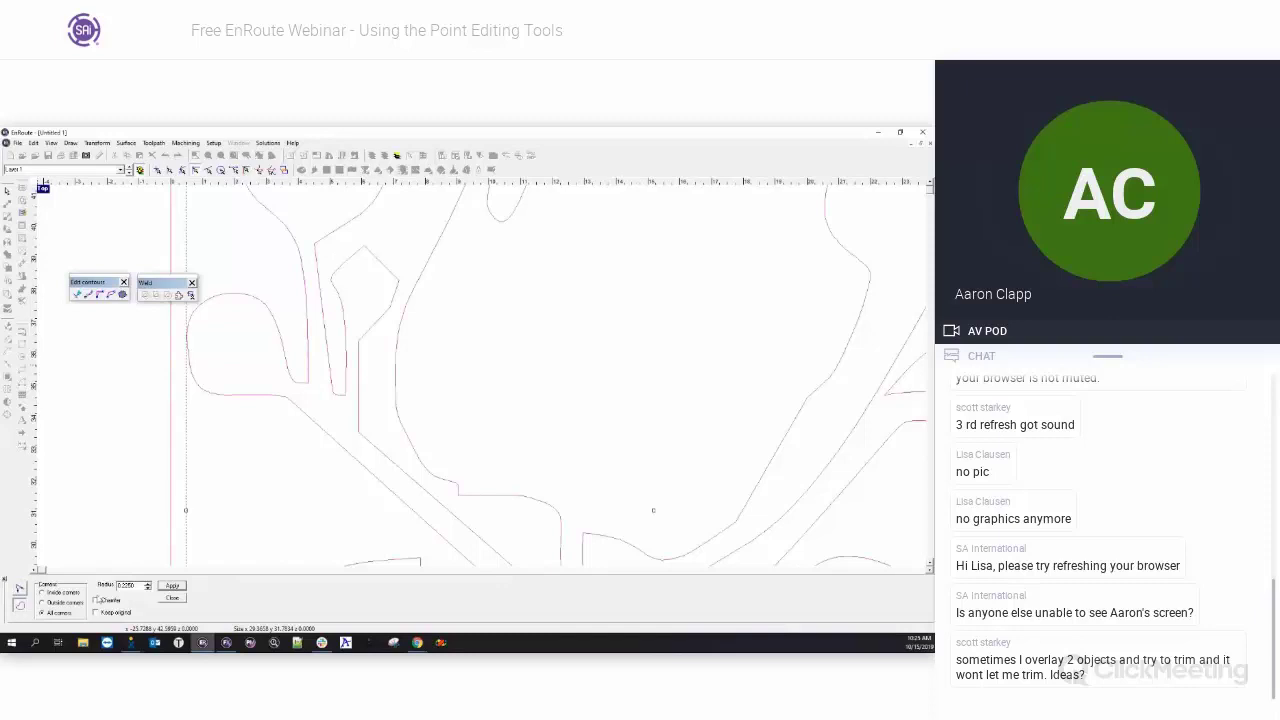
left_click(54, 593)
left_click(44, 613)
scroll(293, 461, "down", 3)
left_click(178, 587)
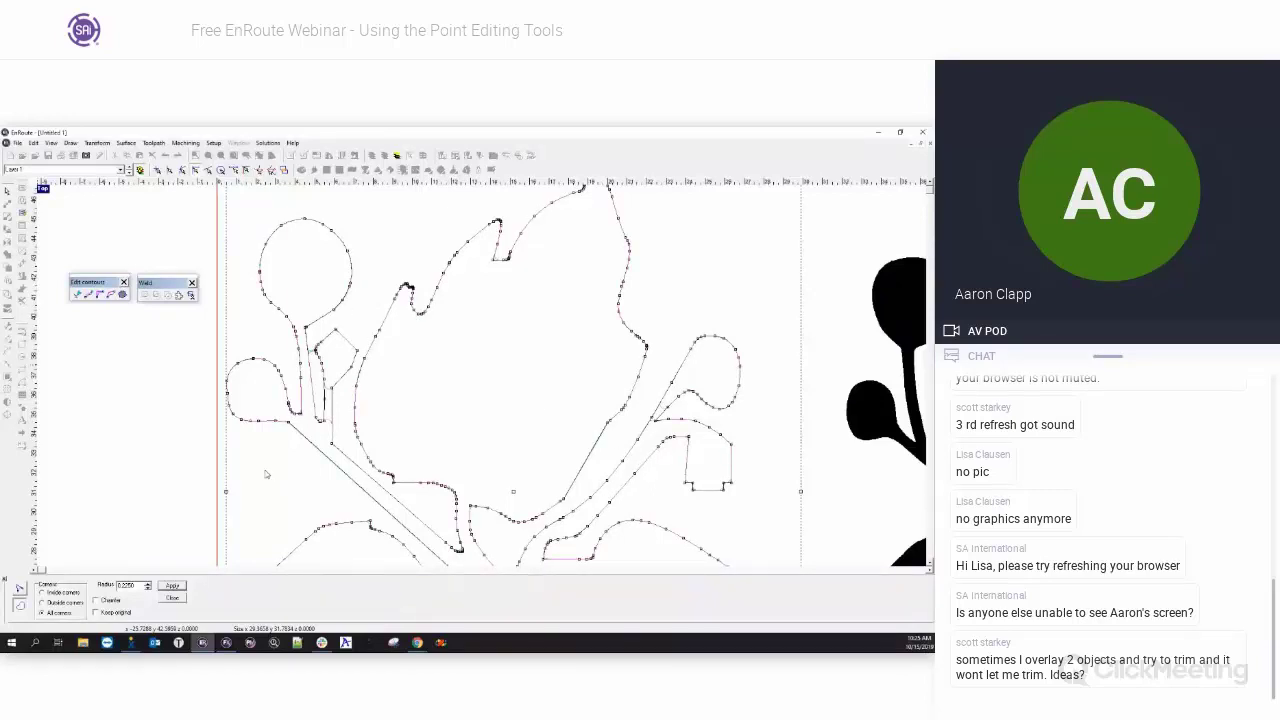
left_click(172, 587)
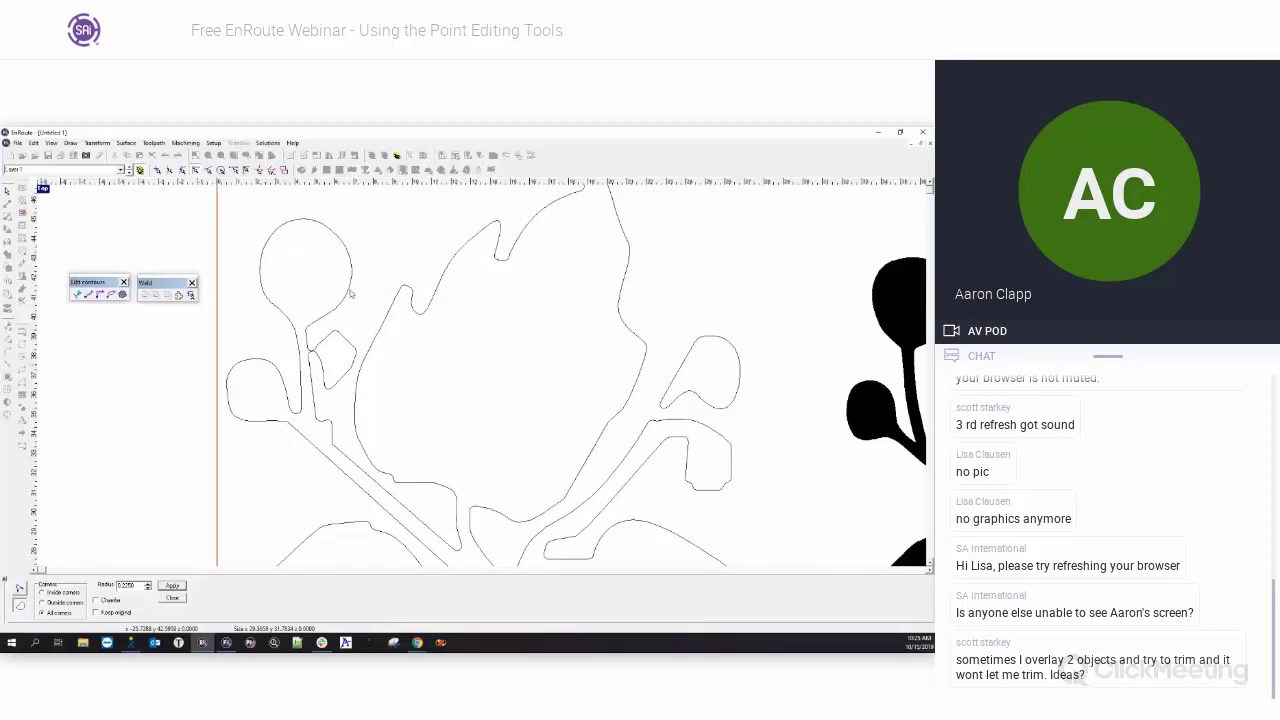
left_click(172, 598)
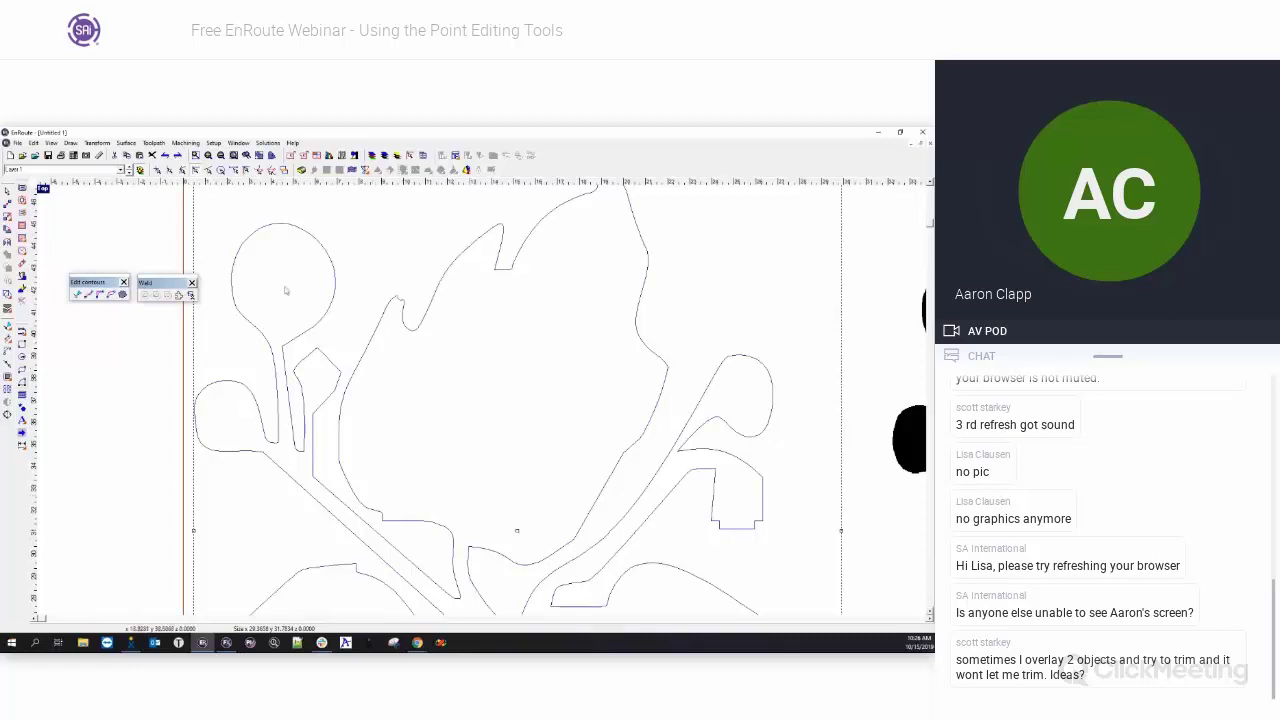
left_click(8, 355)
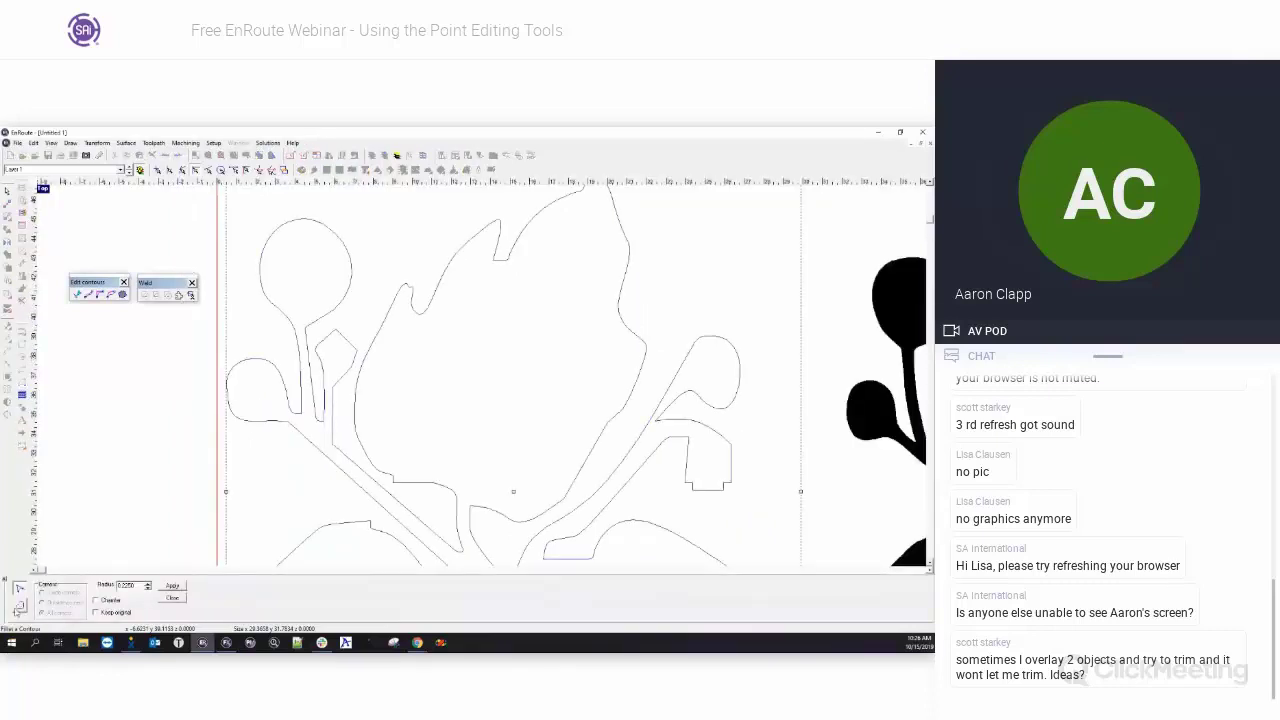
left_click(172, 597)
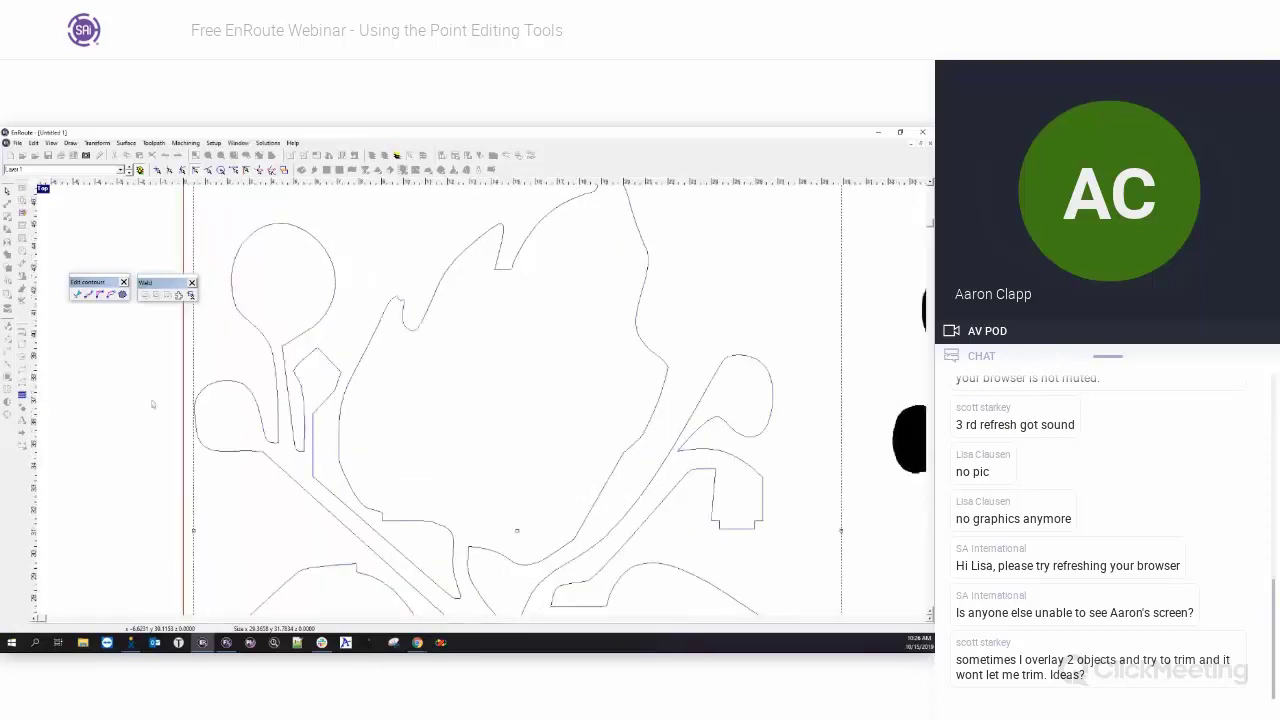
left_click(8, 368)
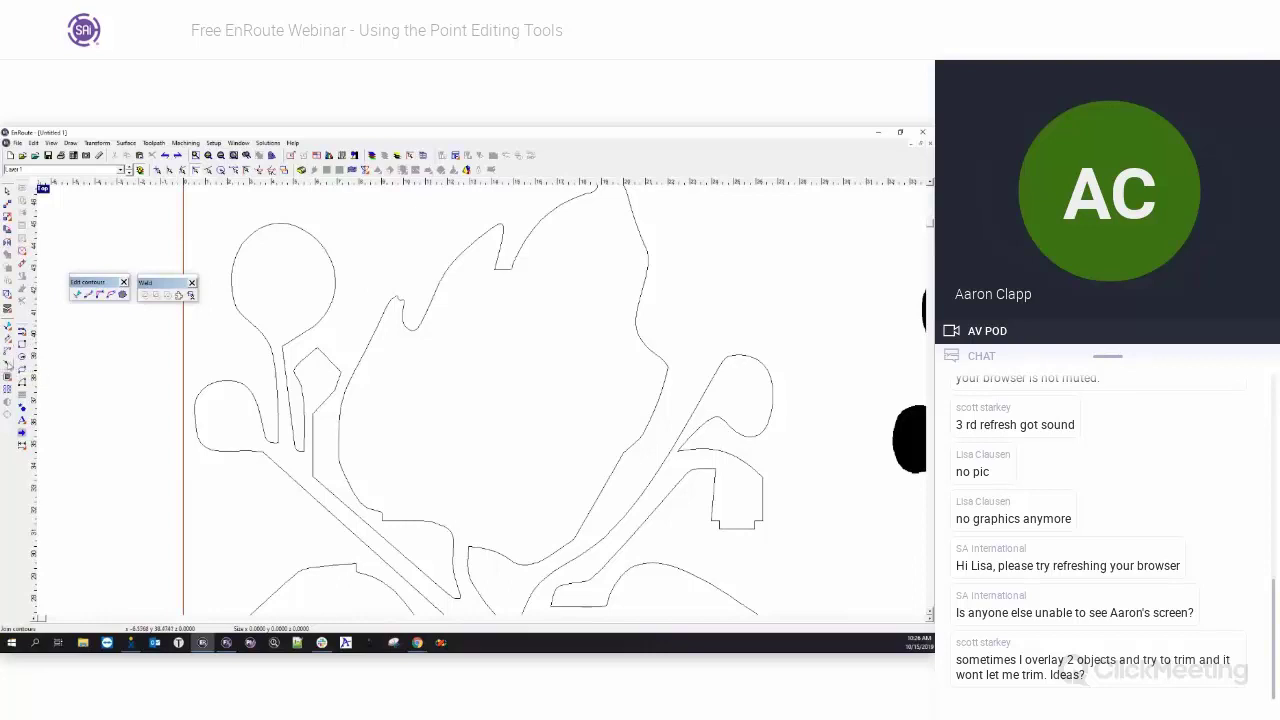
- Draw two separate diagonal line segments with a gap between them, in the empty area beside the outlined leaf design
left_click(24, 335)
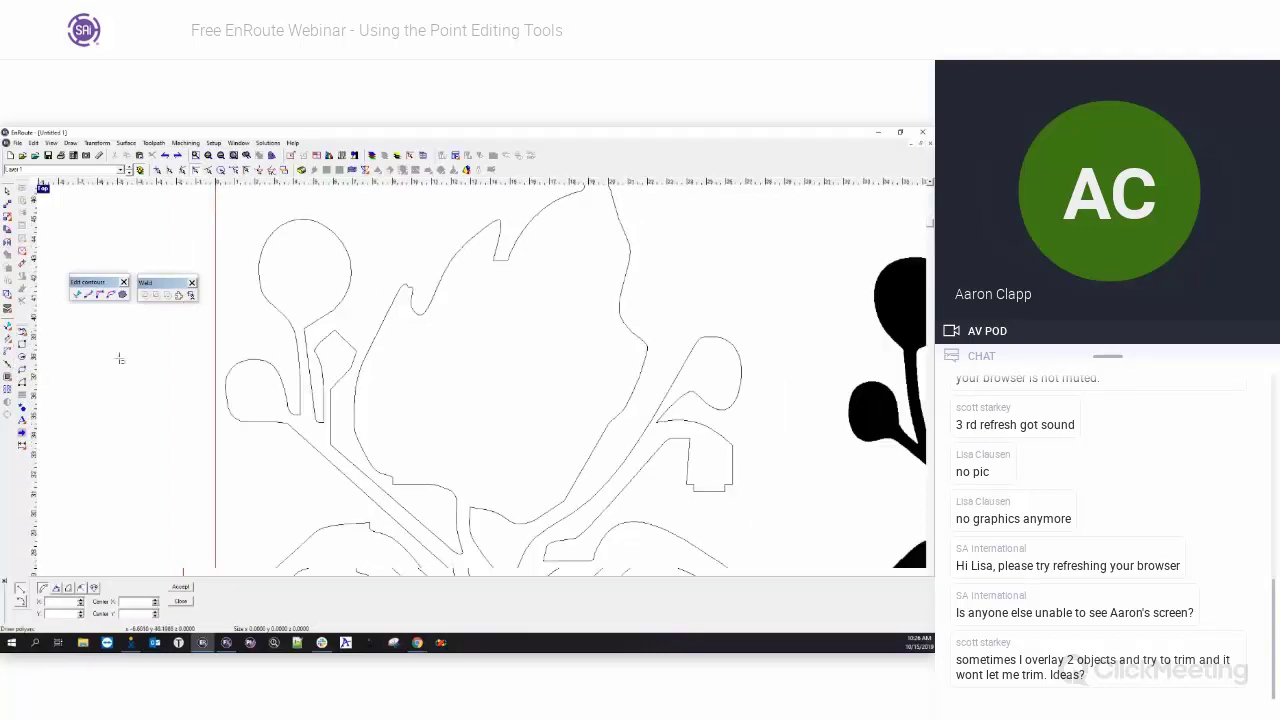
left_click(83, 345)
left_click(130, 374)
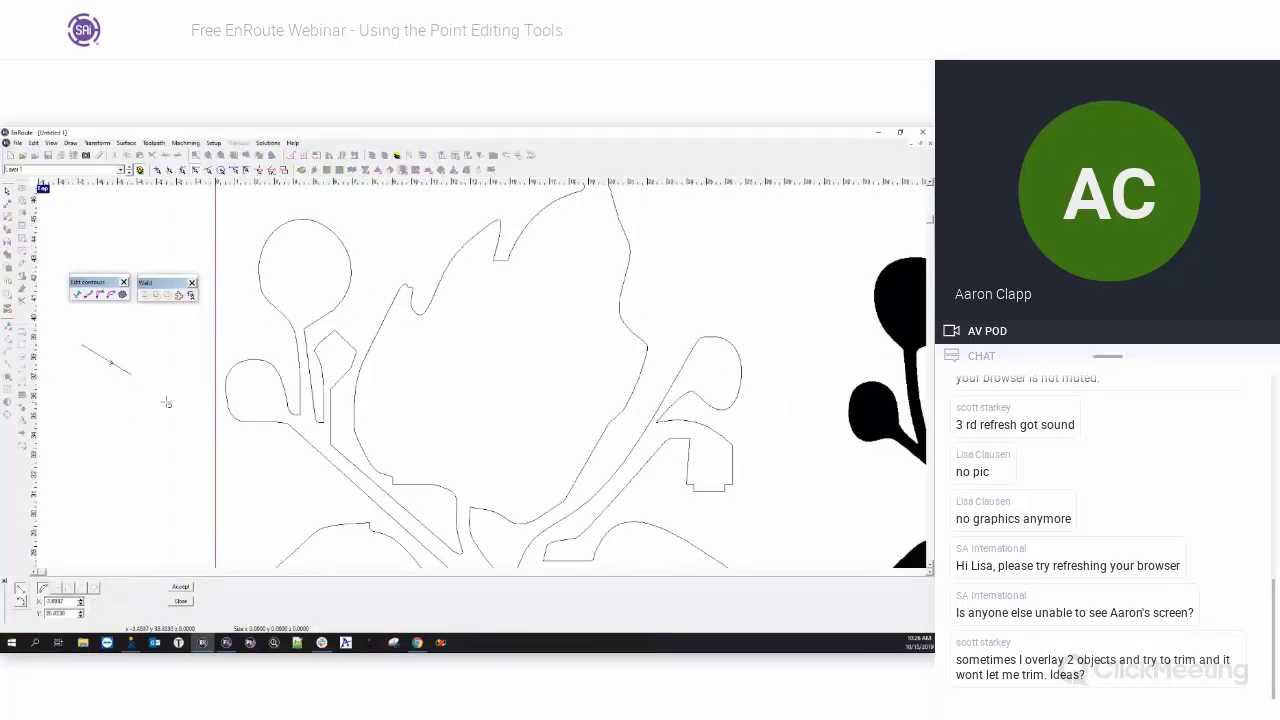
left_click(227, 439)
key("Escape")
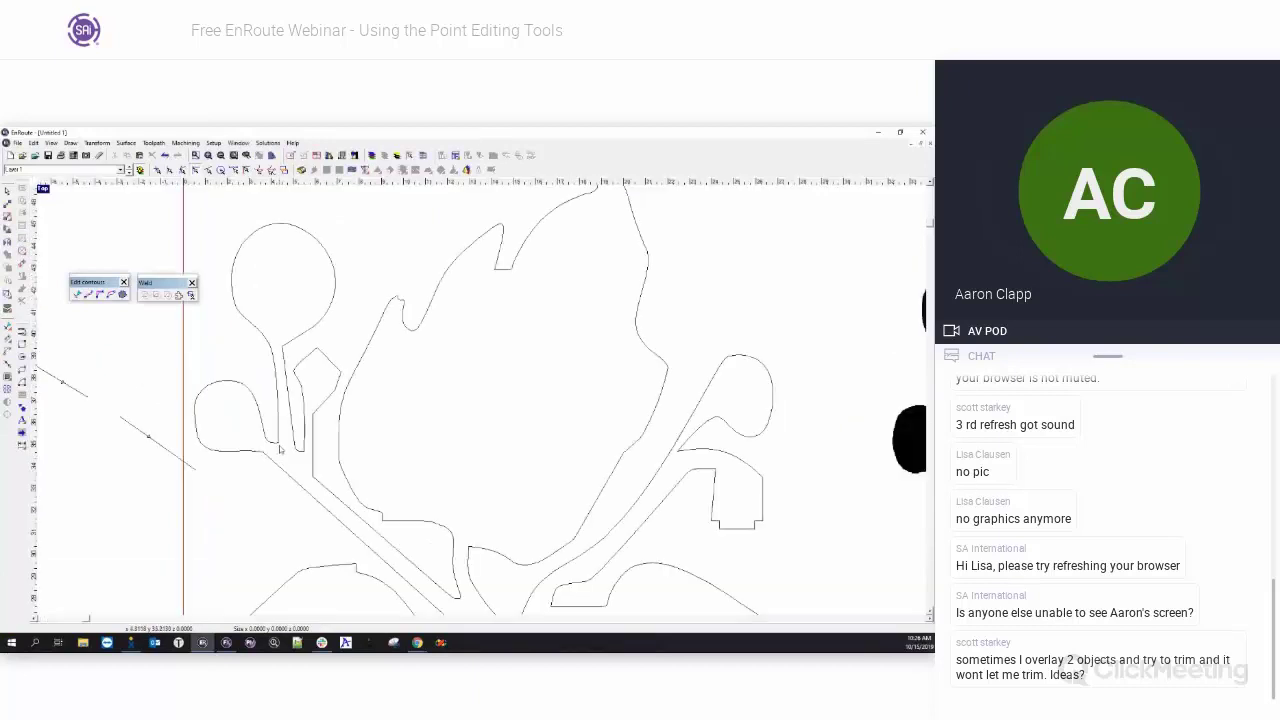
- Join the two diagonal line segments into one contour and select it to check the result
scroll(234, 401, "down", 1)
scroll(234, 401, "up", 1)
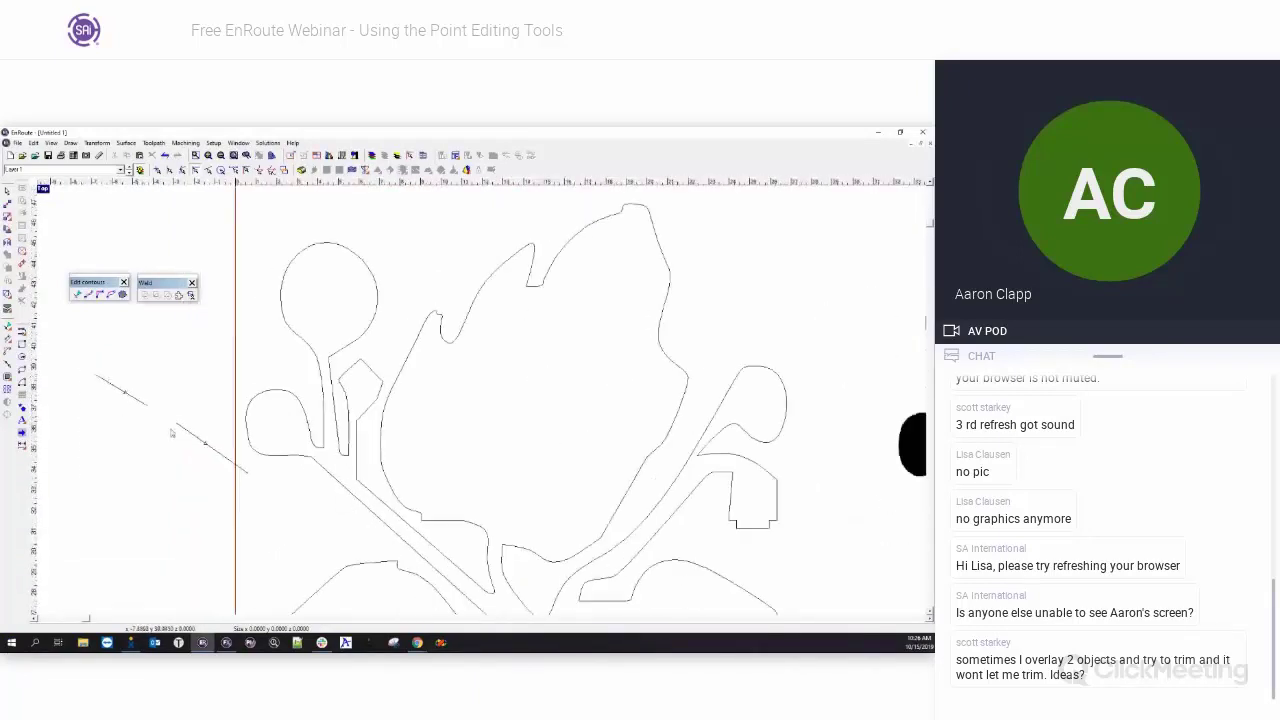
left_click_drag(82, 360, 258, 488)
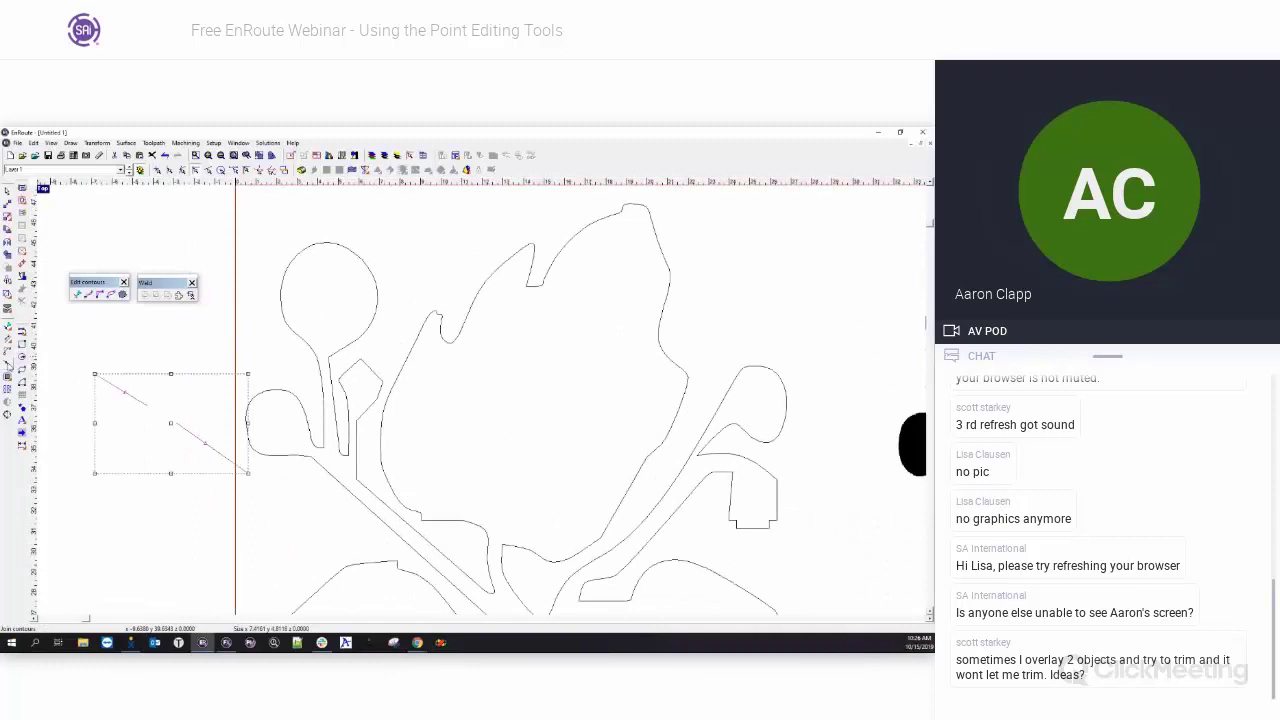
left_click(8, 364)
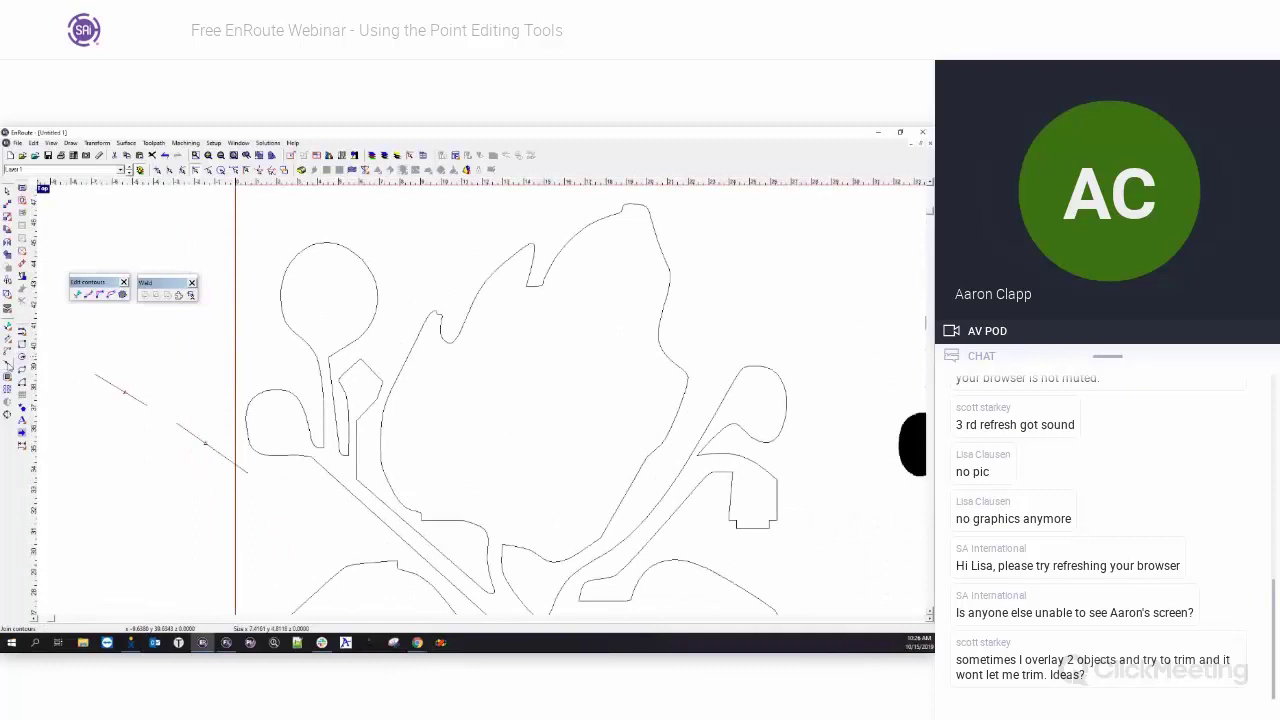
left_click(147, 406)
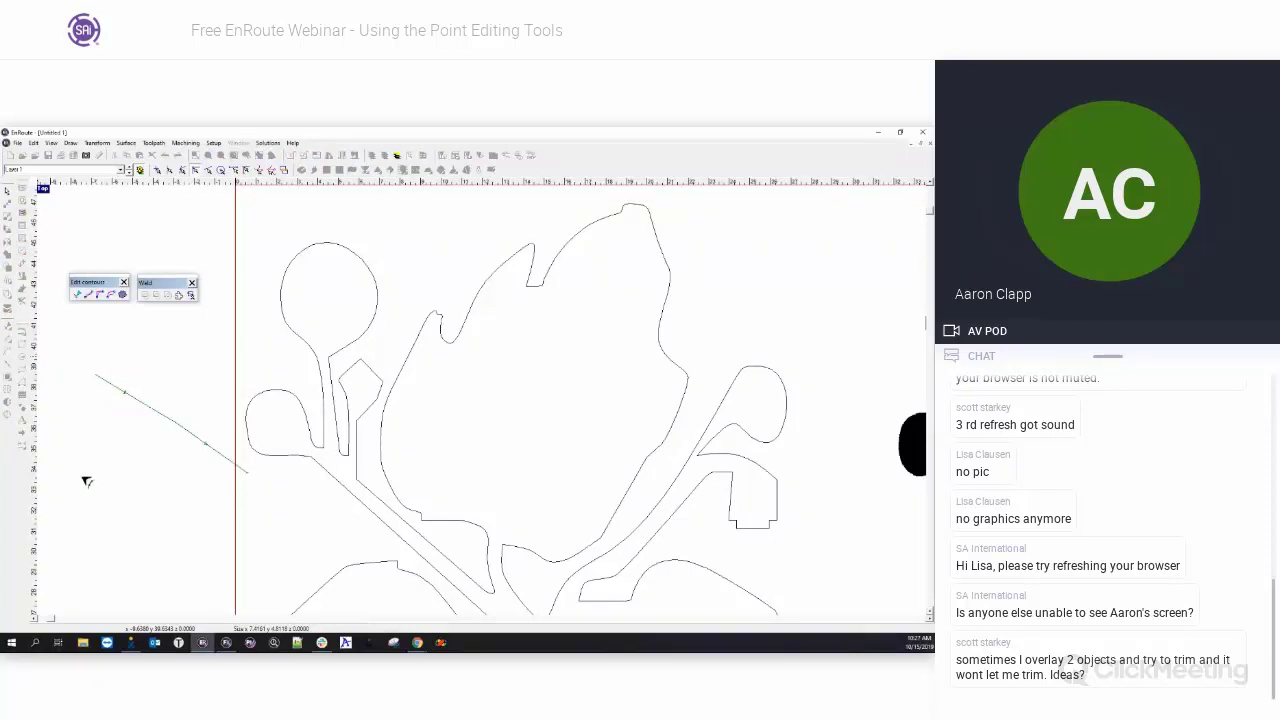
left_click(130, 468)
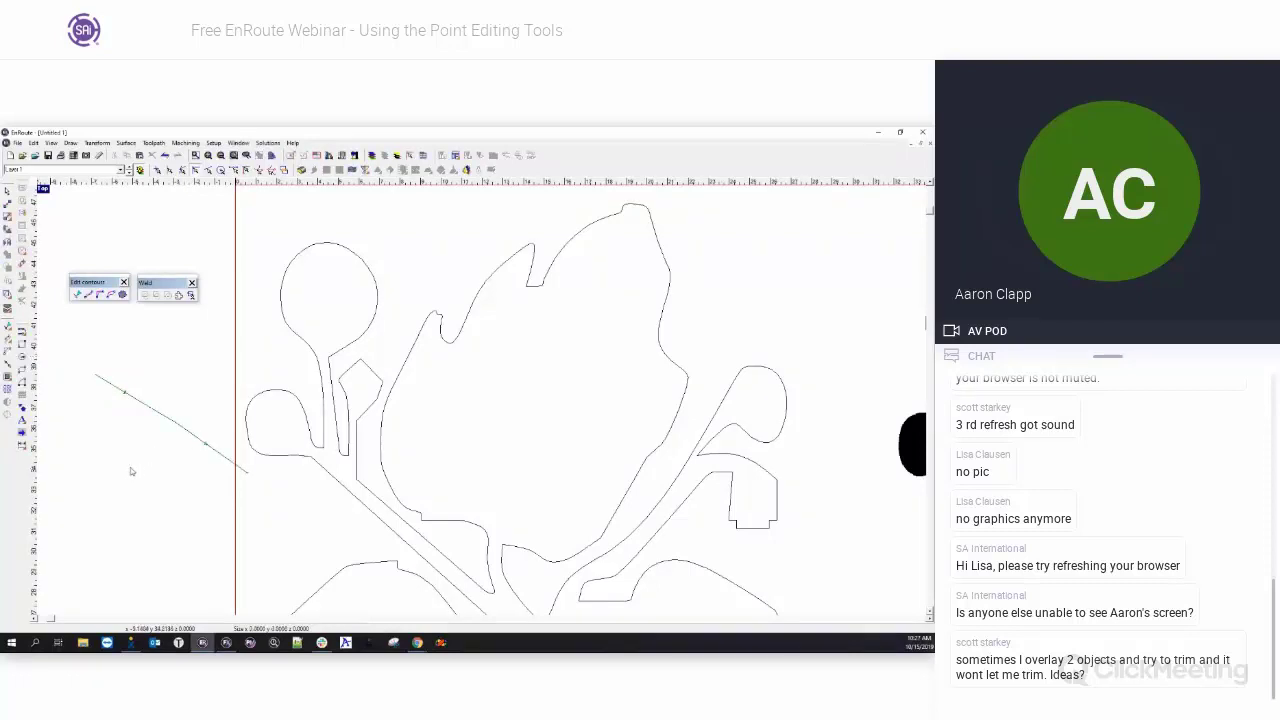
left_click(173, 424)
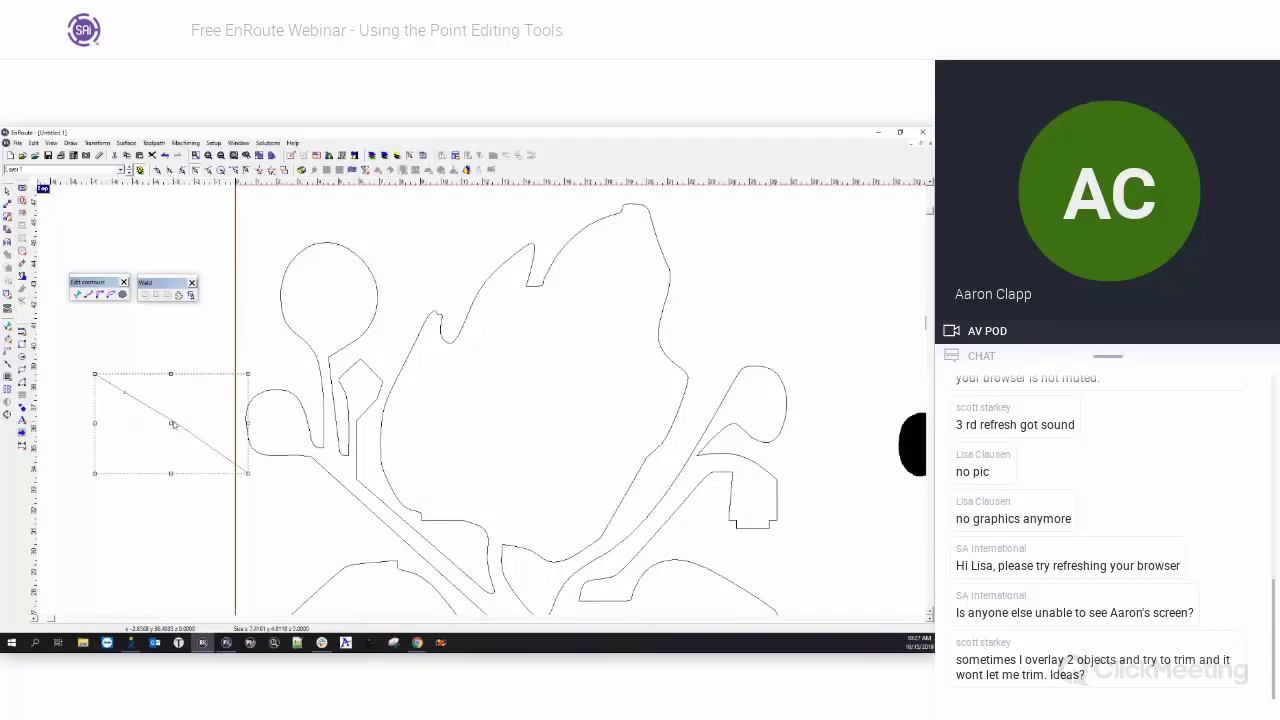
left_click(165, 350)
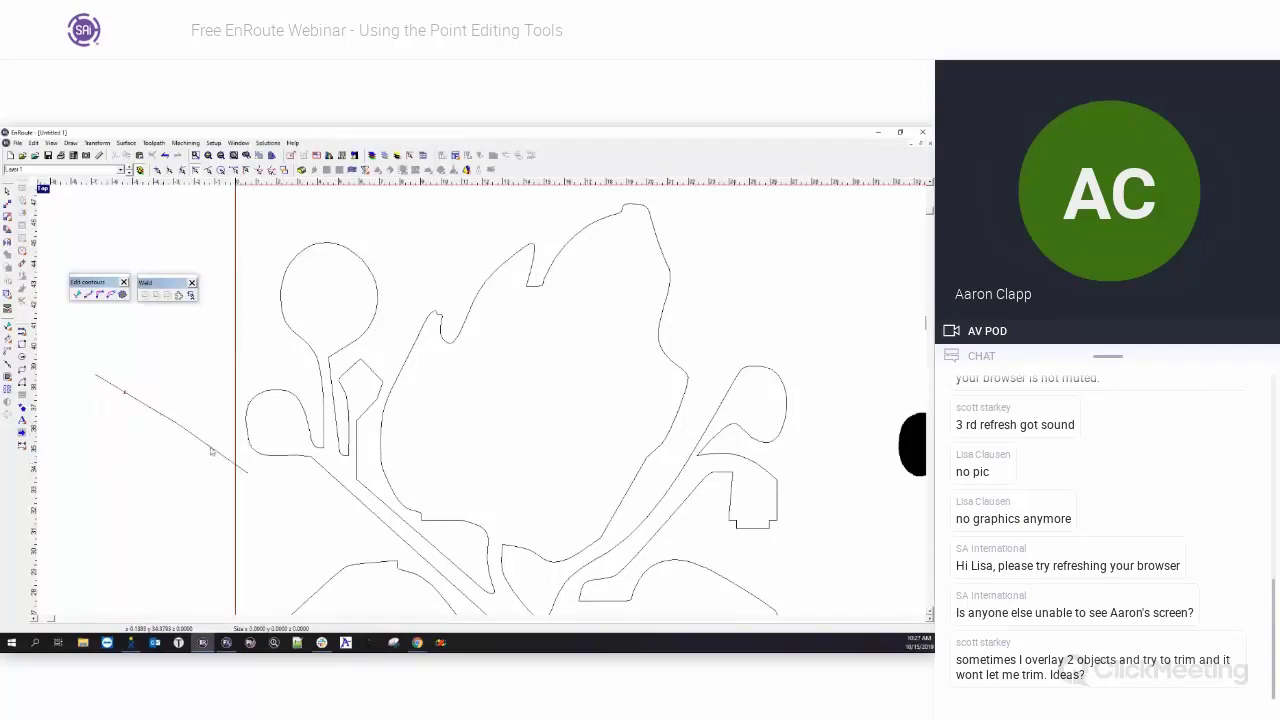
left_click(155, 410)
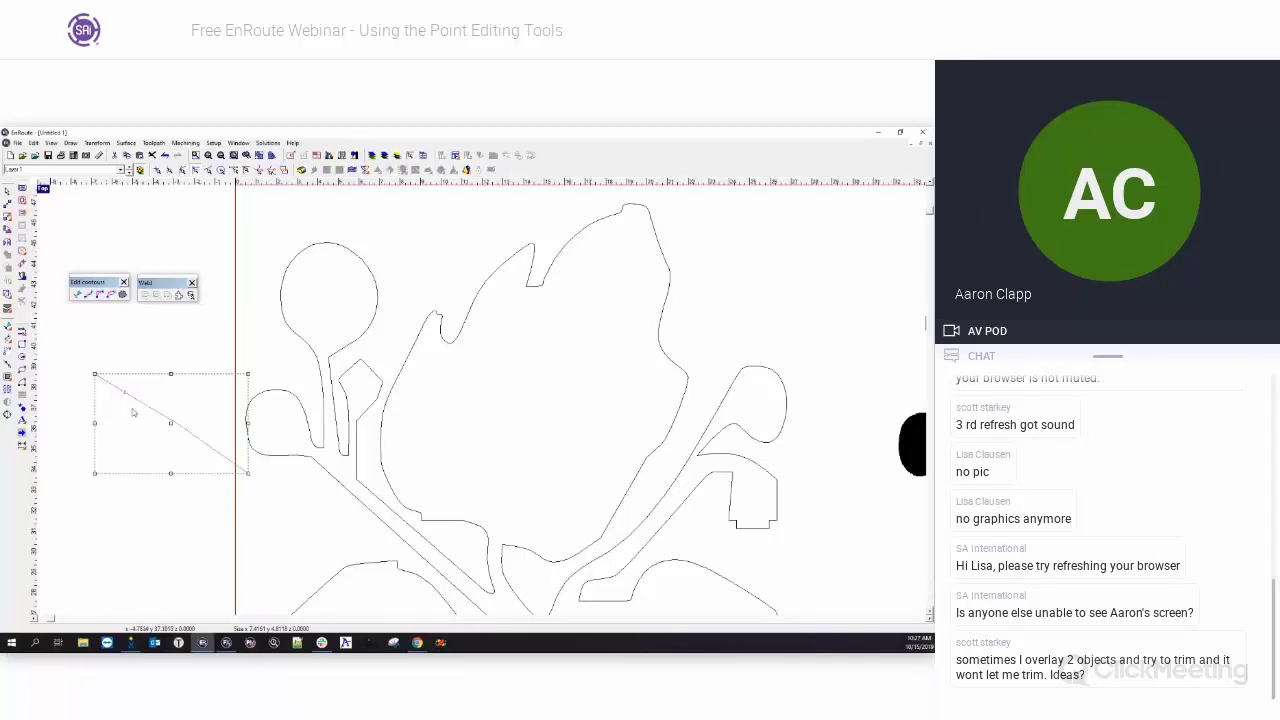
left_click(104, 354)
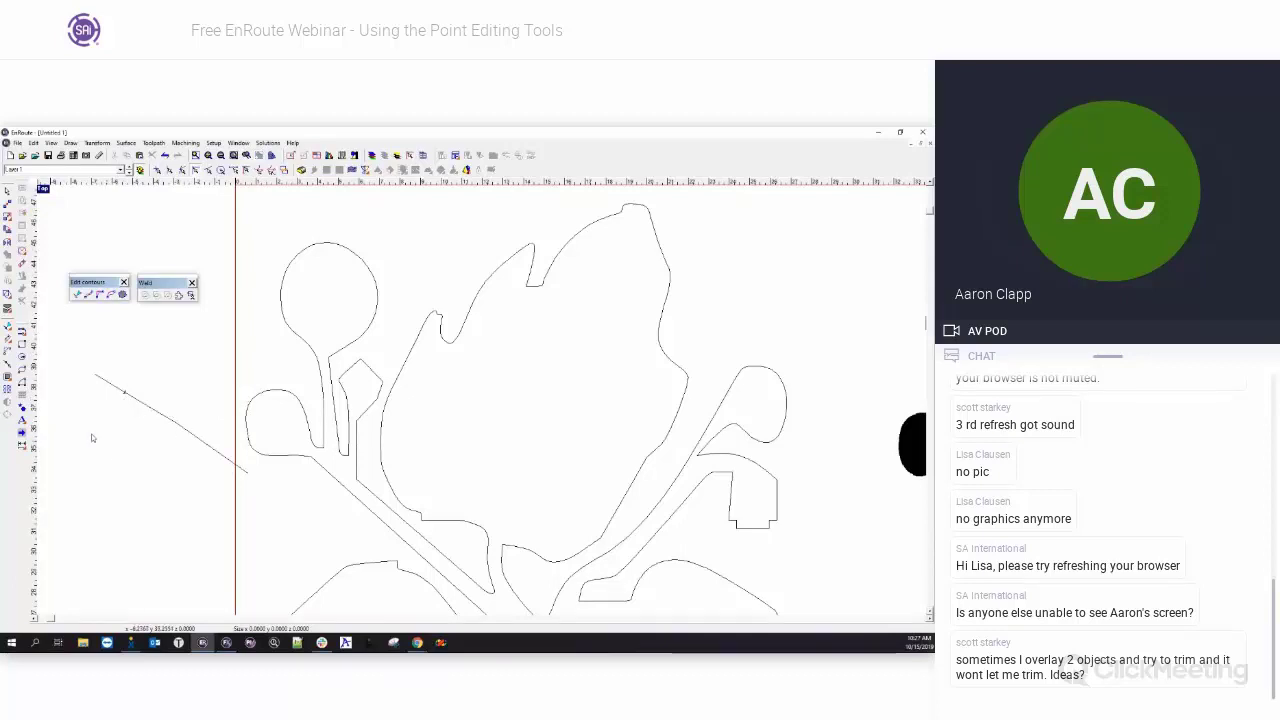
- Move the floating Weld palette above the Edit contours palette and view the available drawing commands
scroll(117, 463, "down", 9)
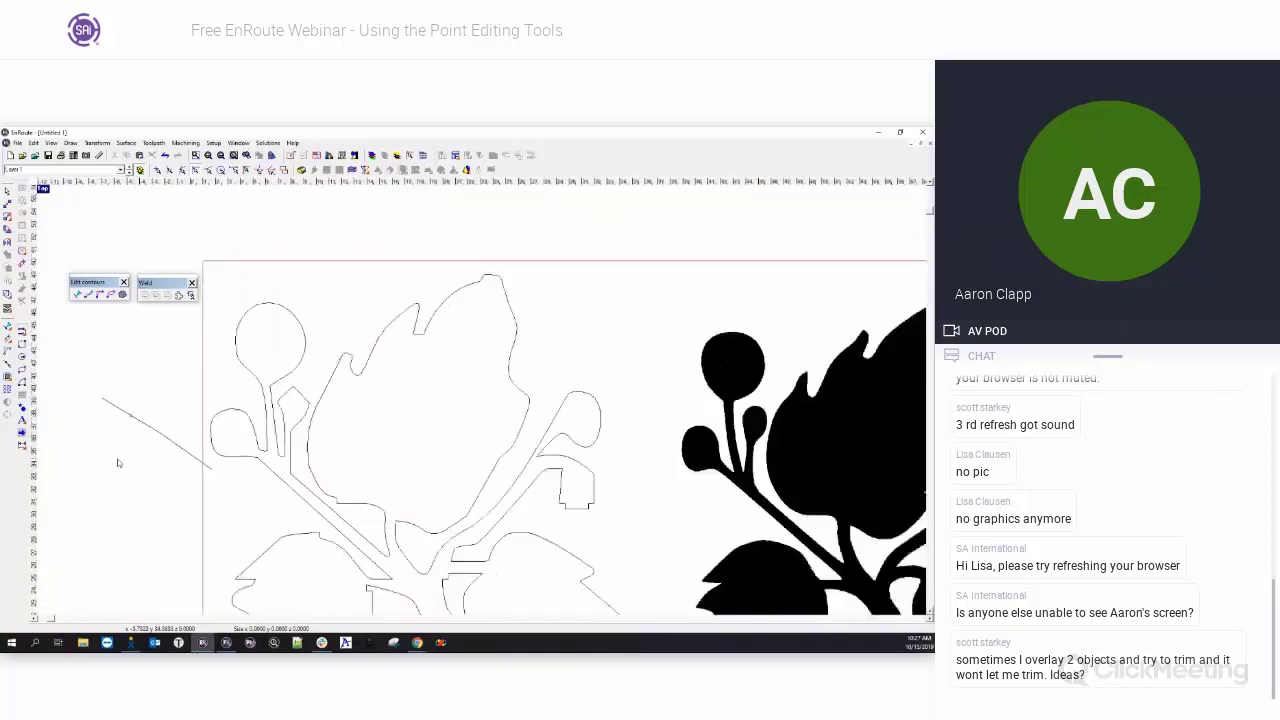
scroll(149, 453, "up", 3)
scroll(149, 453, "up", 2)
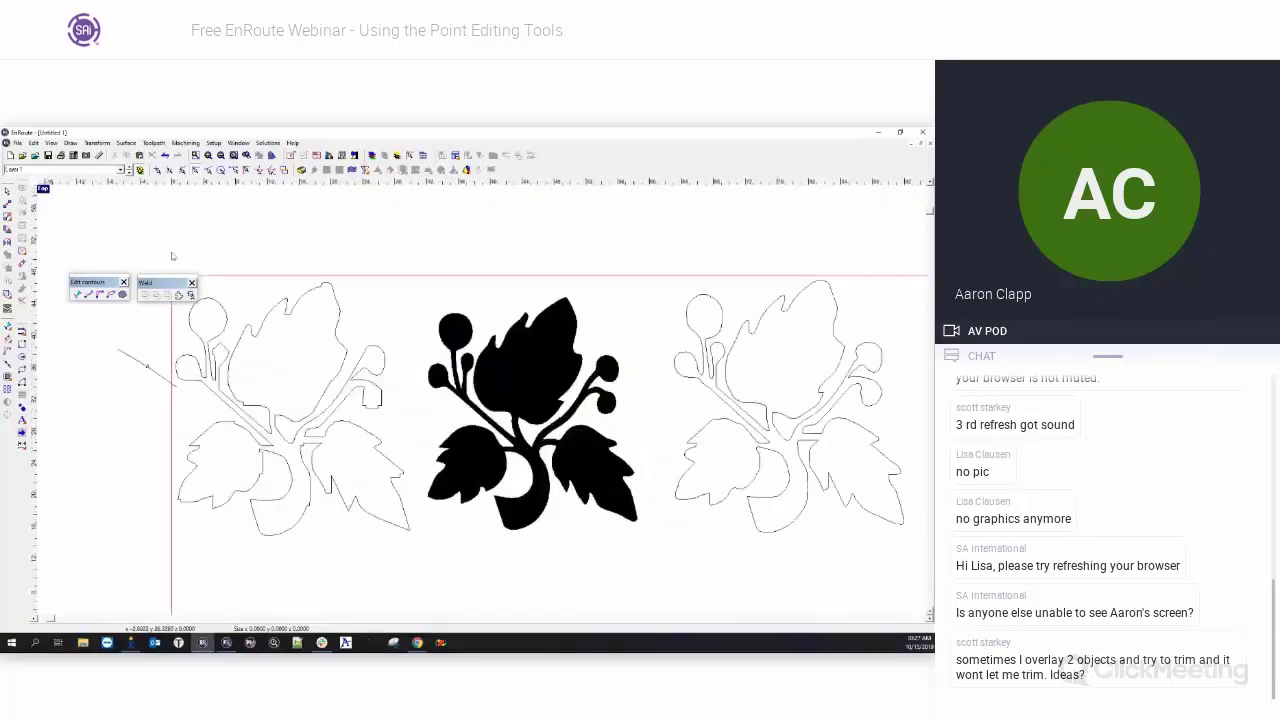
left_click_drag(175, 284, 108, 250)
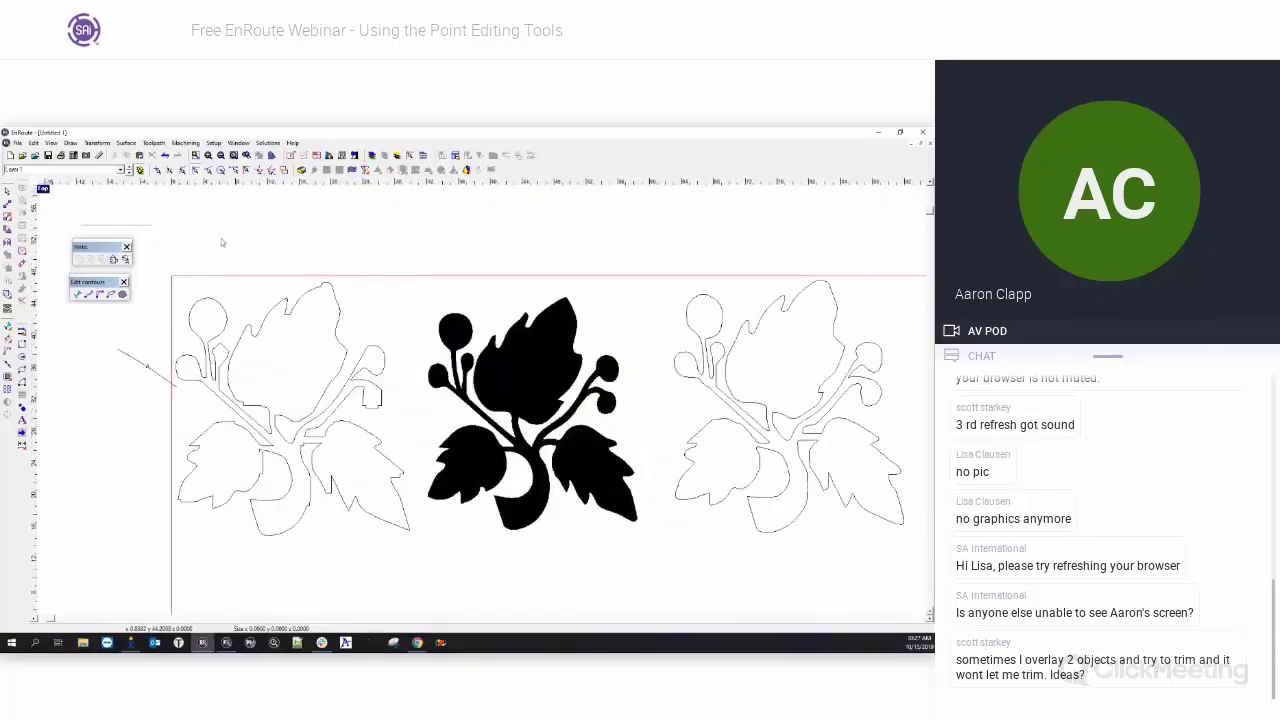
left_click(97, 143)
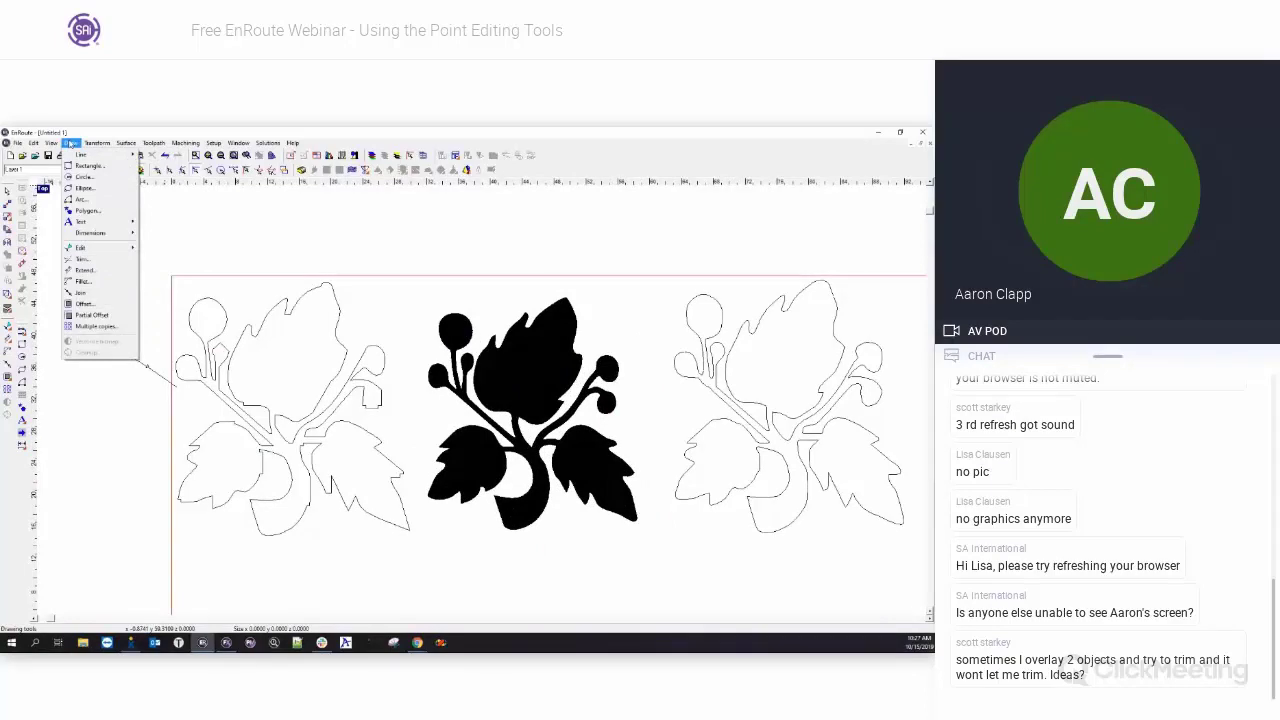
left_click(72, 144)
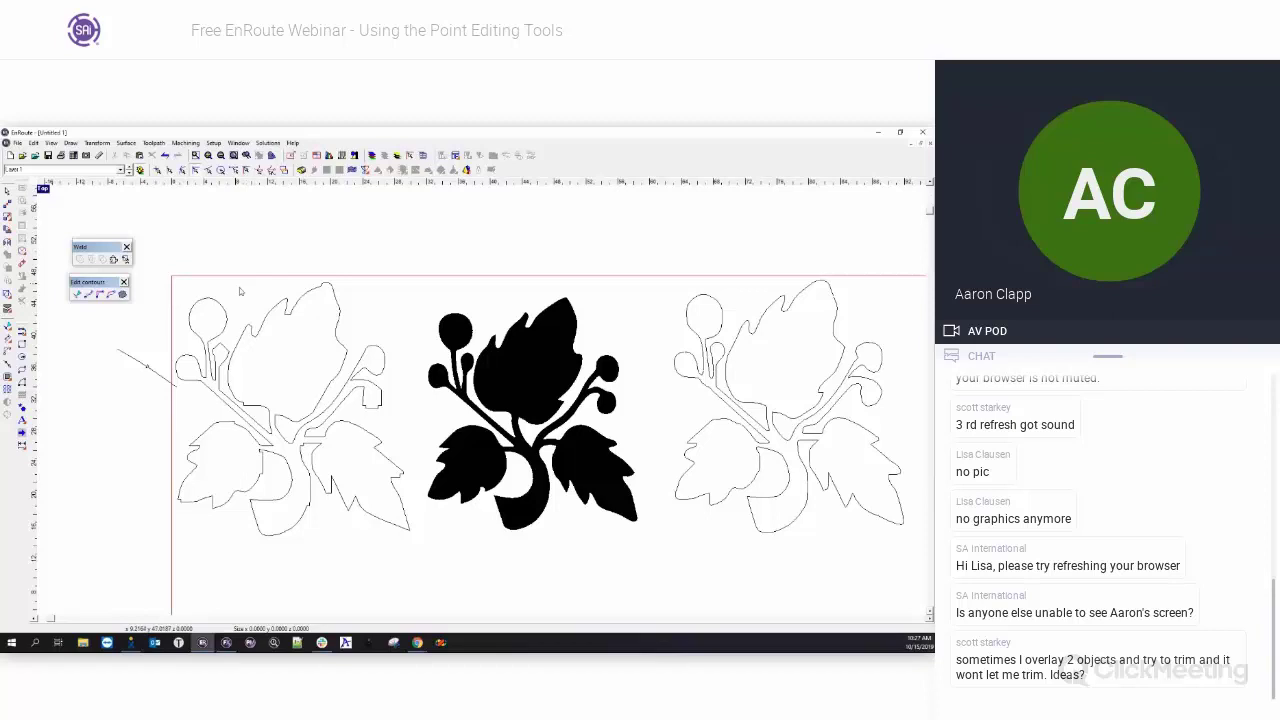
- Try one of the contour editing tools on the large leaf outline beside the angular bud
scroll(243, 316, "up", 3)
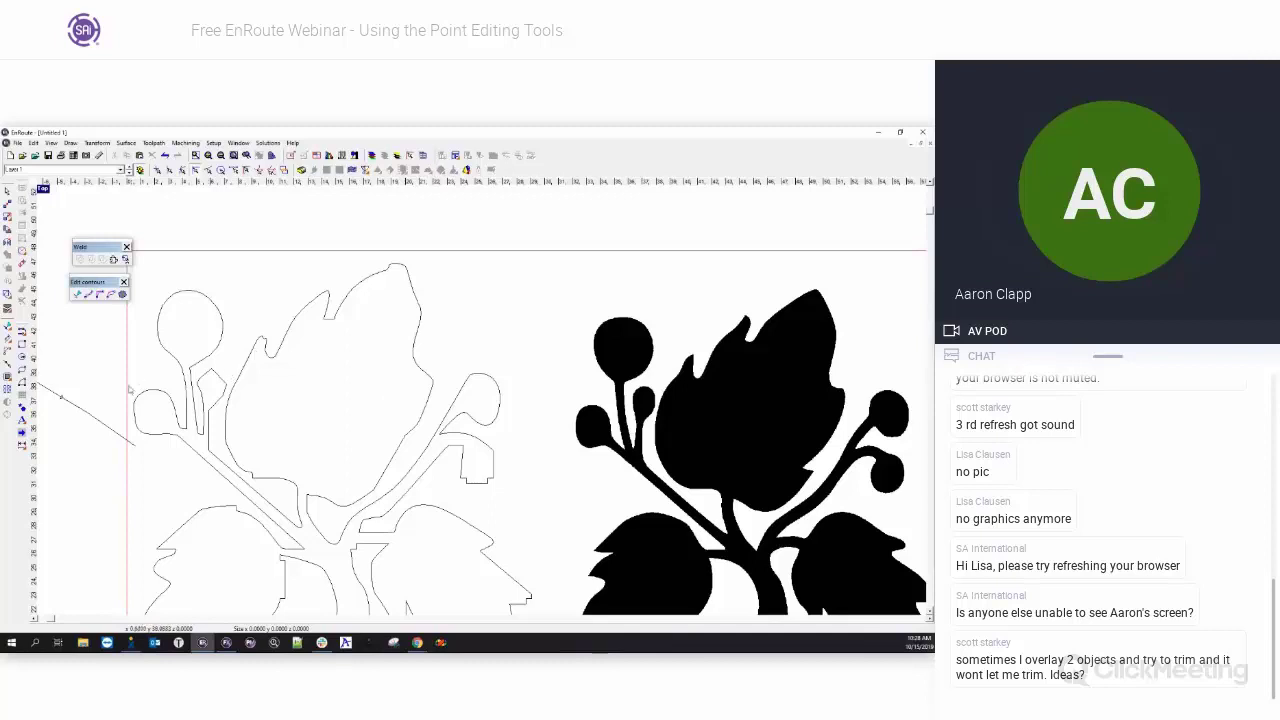
scroll(205, 388, "up", 5)
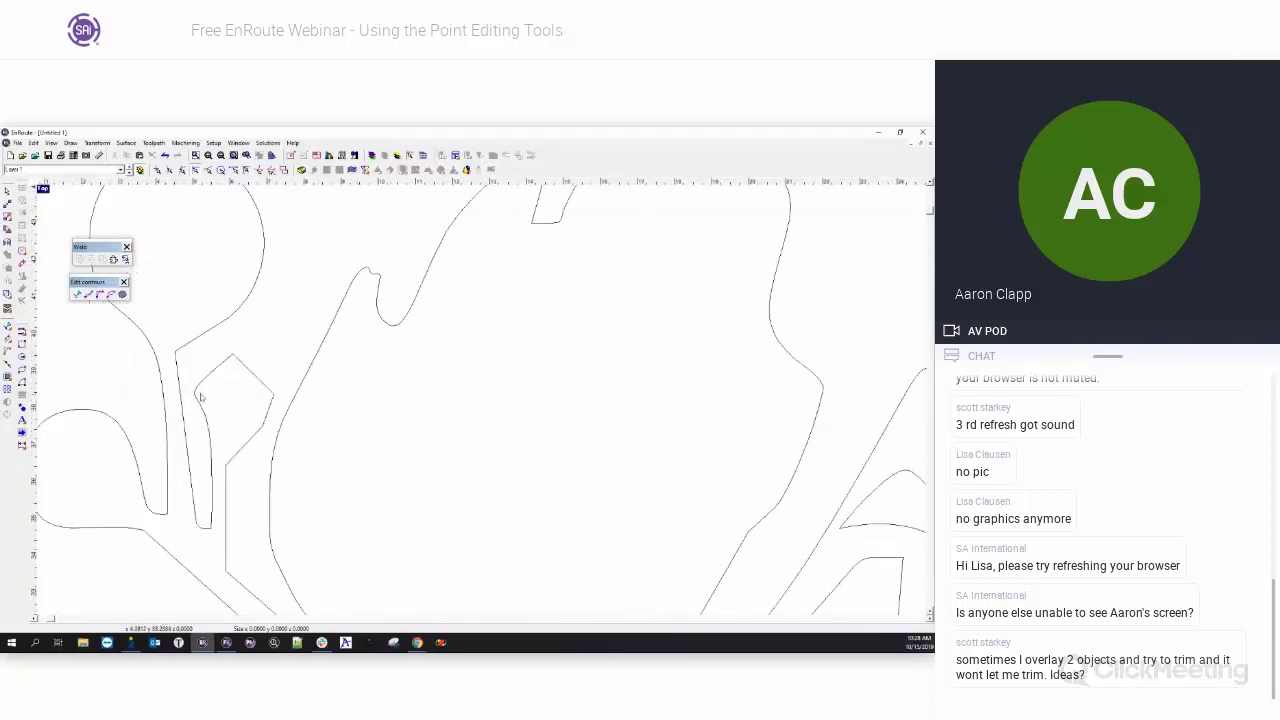
scroll(262, 352, "down", 1)
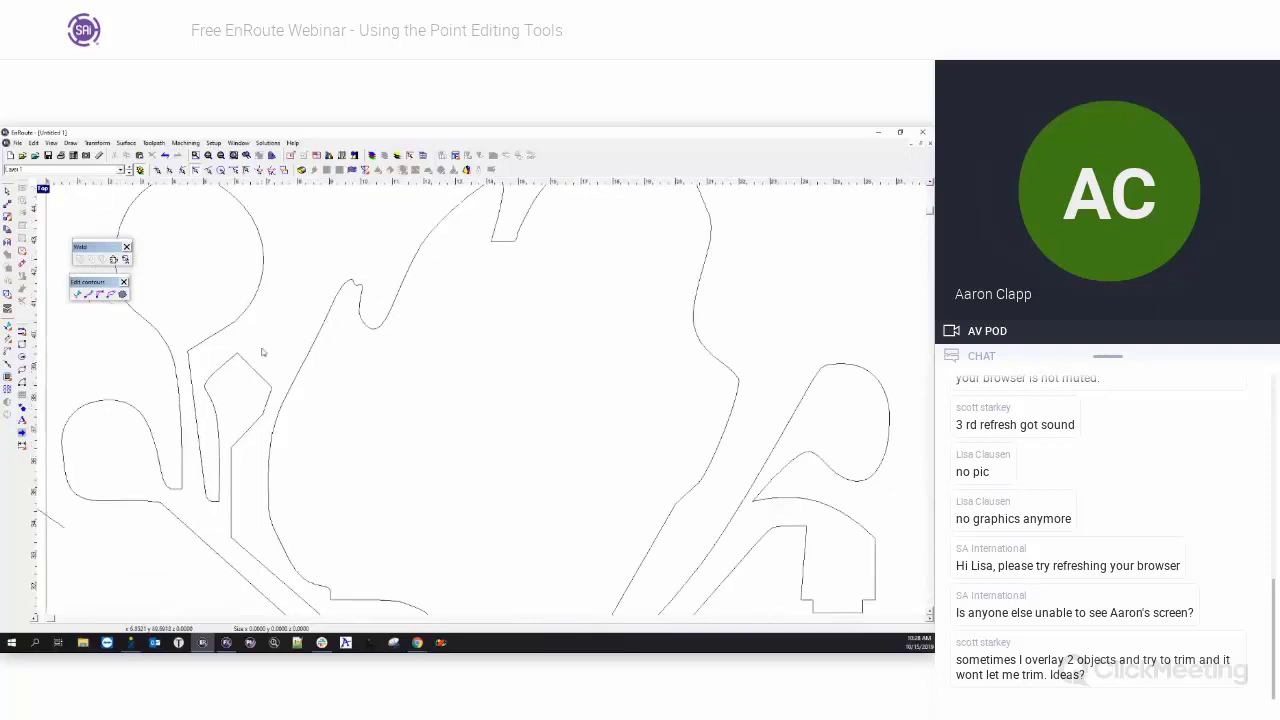
left_click(111, 295)
left_click(280, 403)
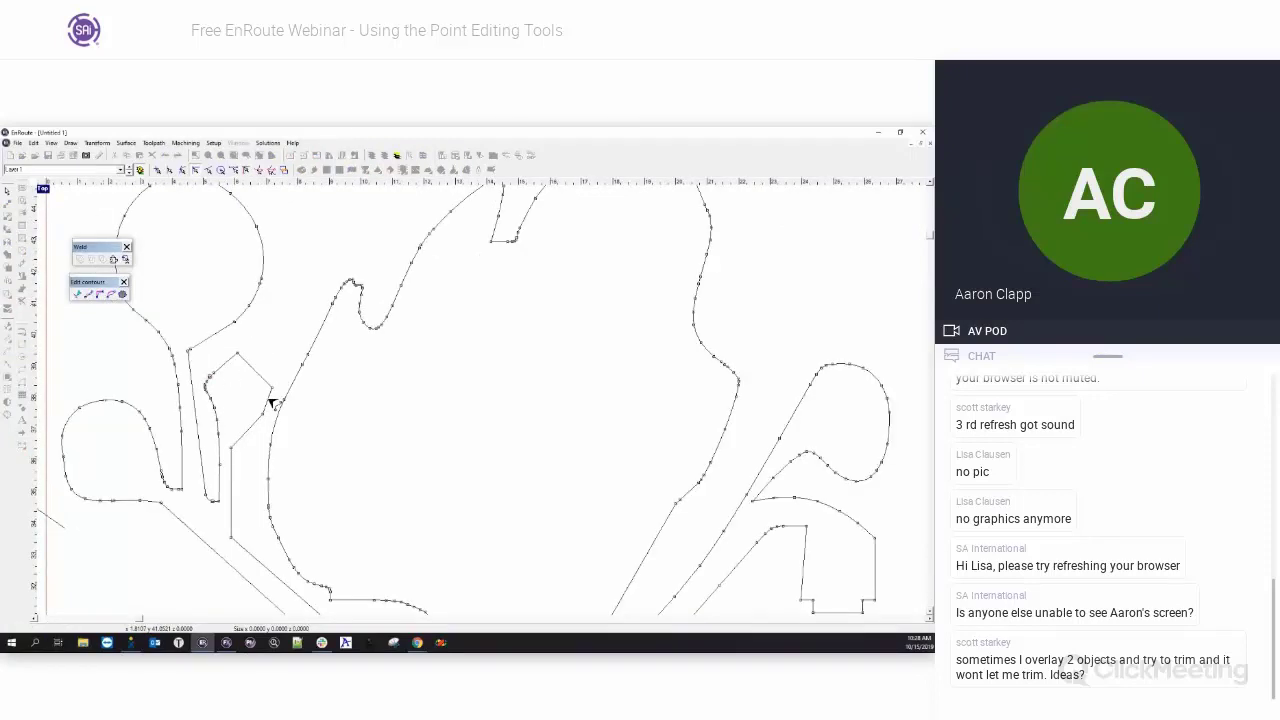
left_click(278, 358)
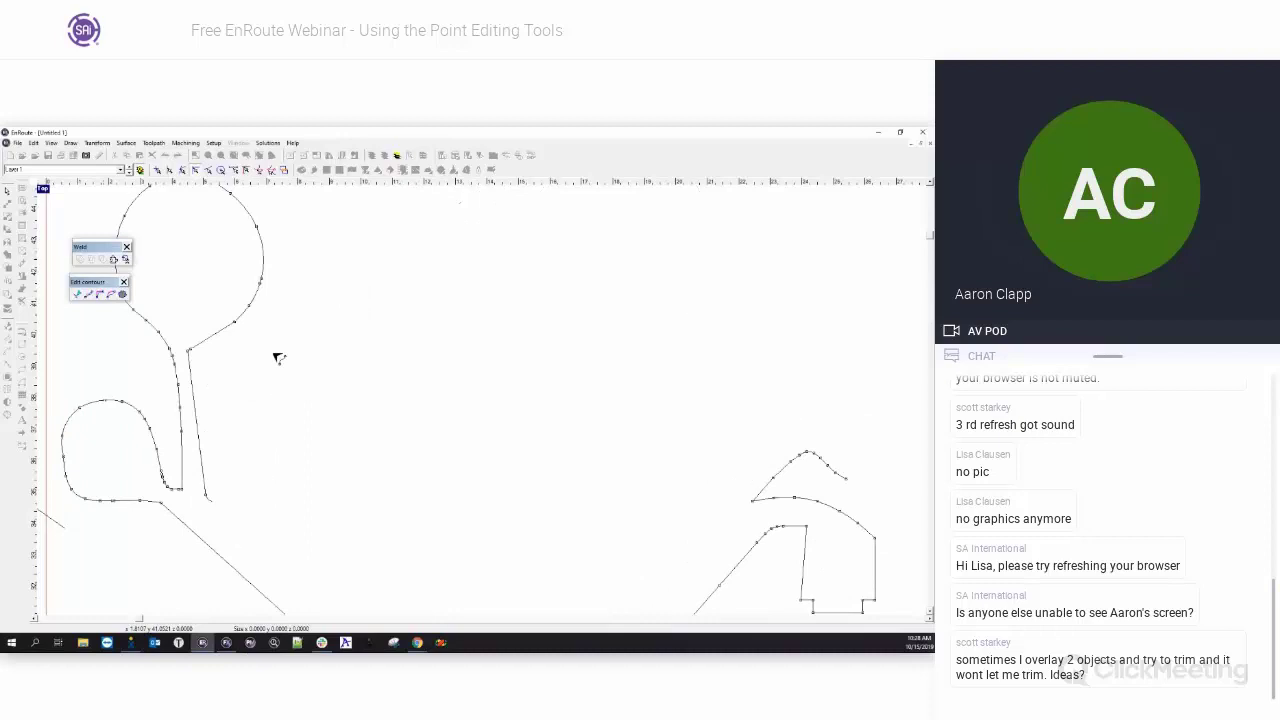
right_click(415, 386)
left_click(376, 365)
scroll(375, 364, "down", 5)
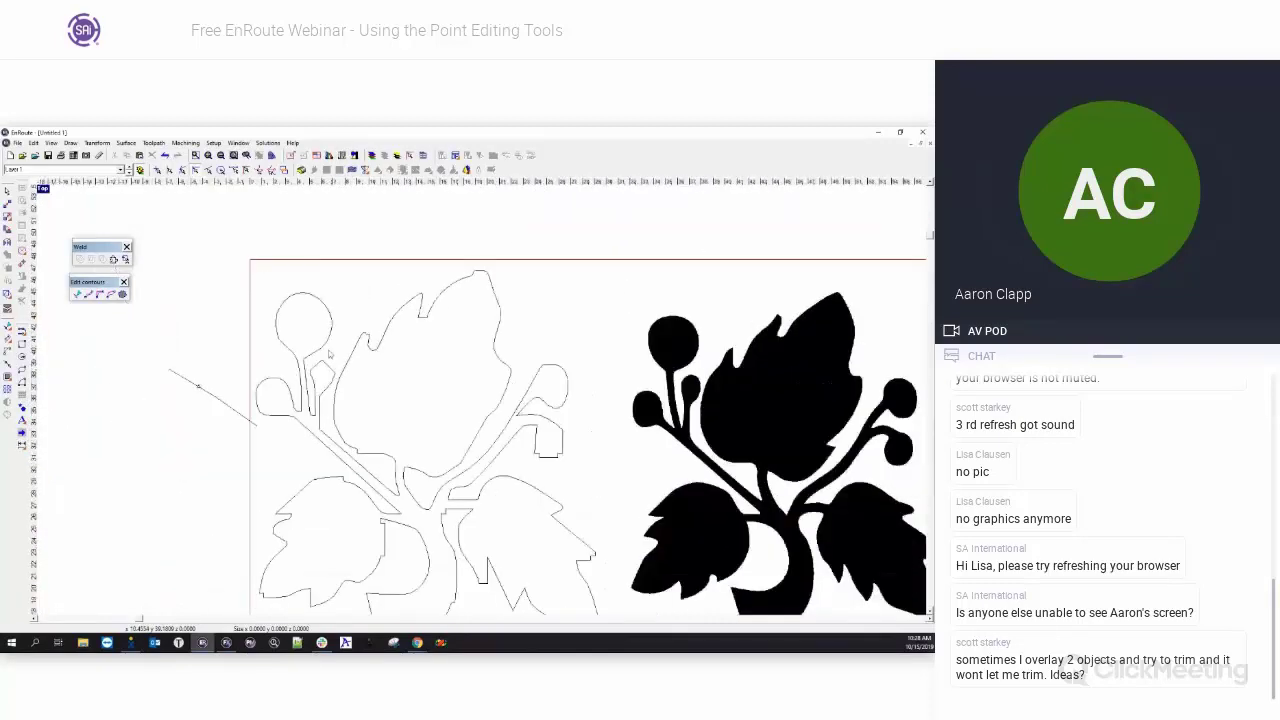
- Delete the joined diagonal line beside the traced design and select the outlined leaf design nearest to it
left_click_drag(205, 351, 270, 425)
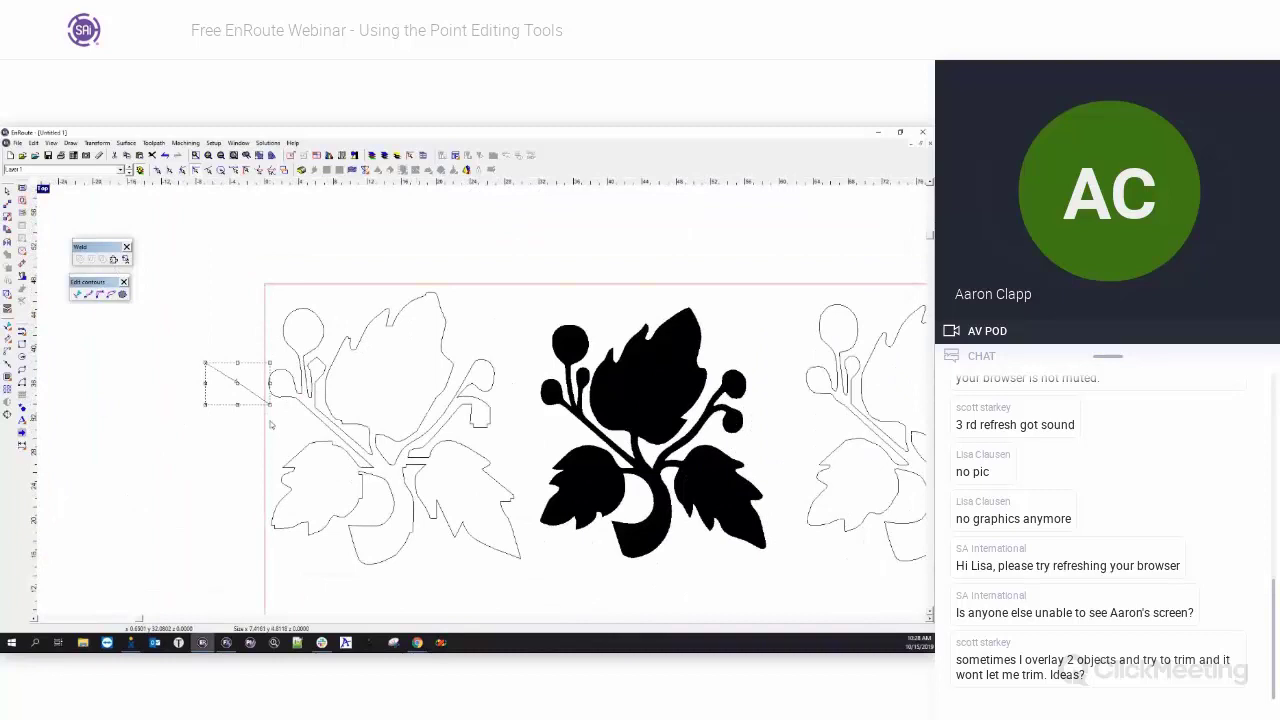
key("Delete")
left_click(318, 381)
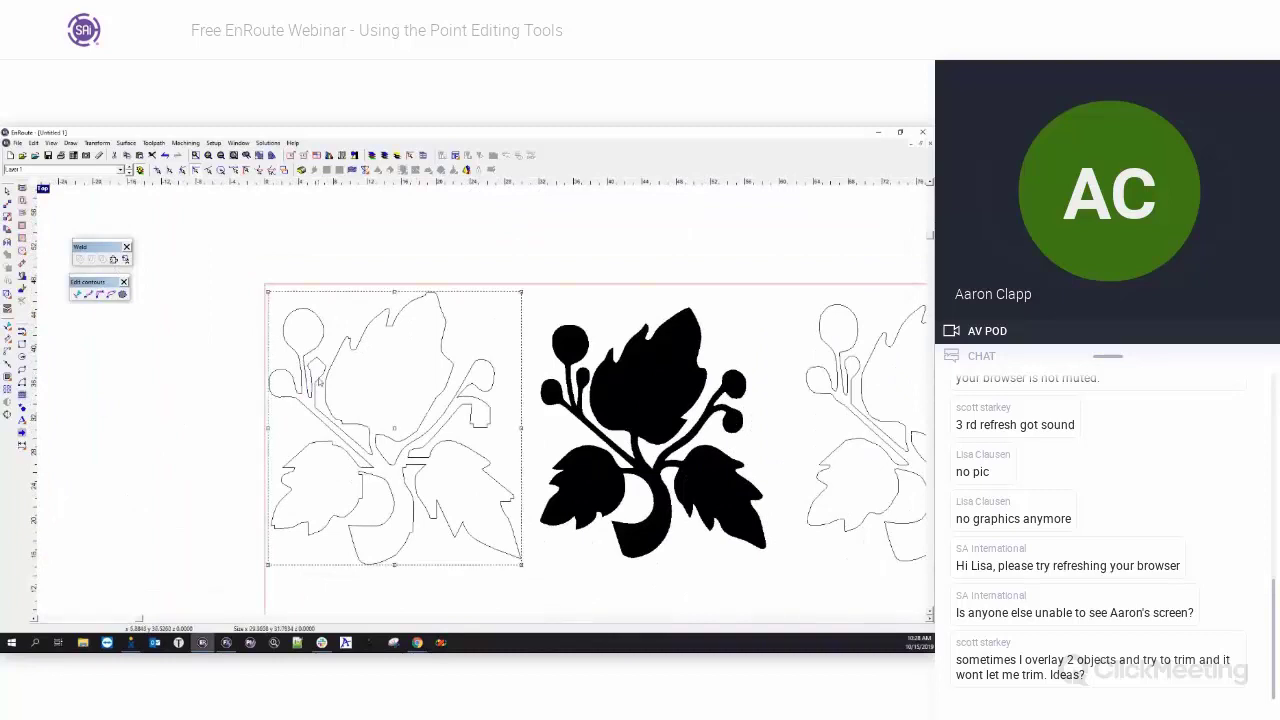
- Display the edit points of the whole selected leaf outline, examine their density, and return to object selection
scroll(283, 375, "down", 2)
left_click_drag(227, 265, 460, 525)
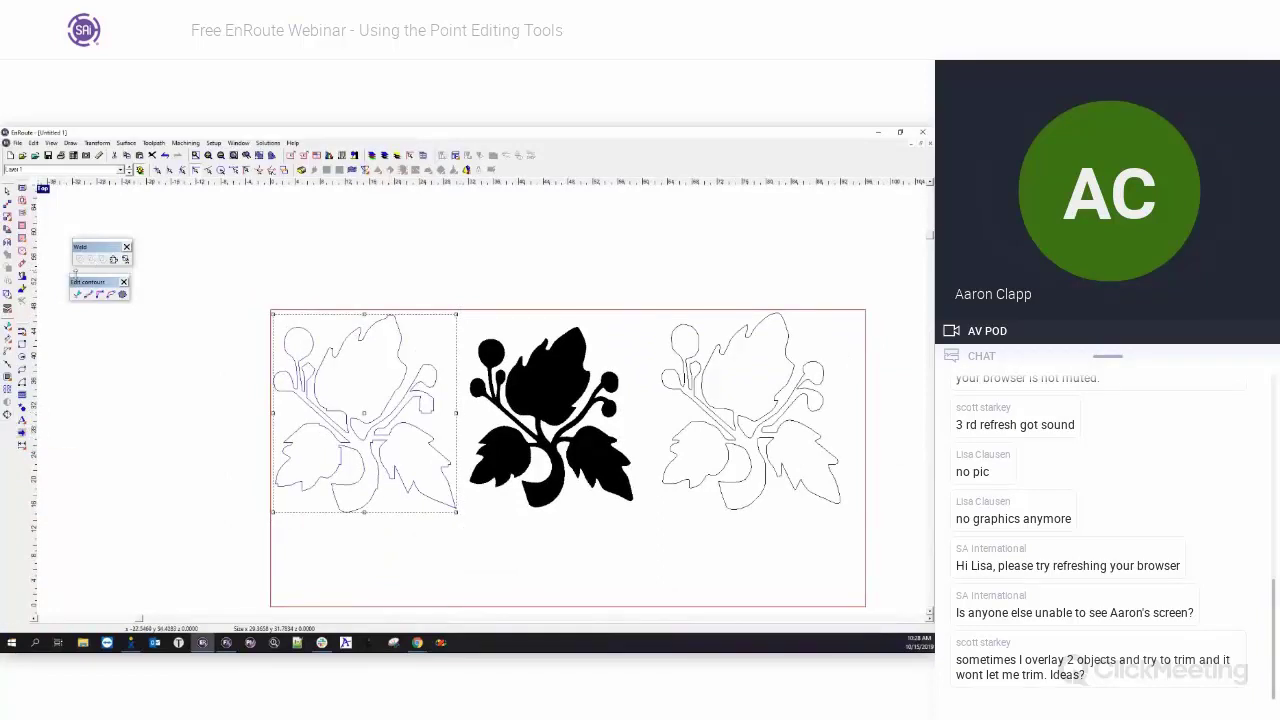
left_click(77, 295)
left_click(325, 365)
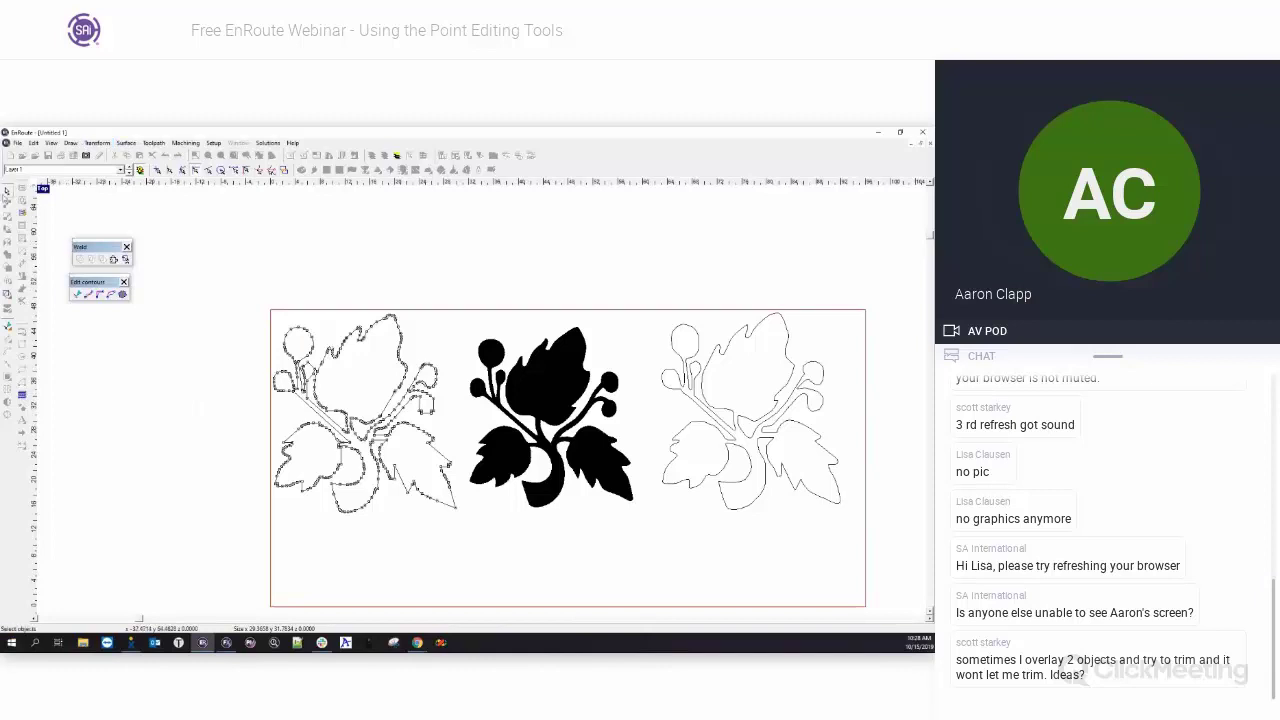
left_click(7, 192)
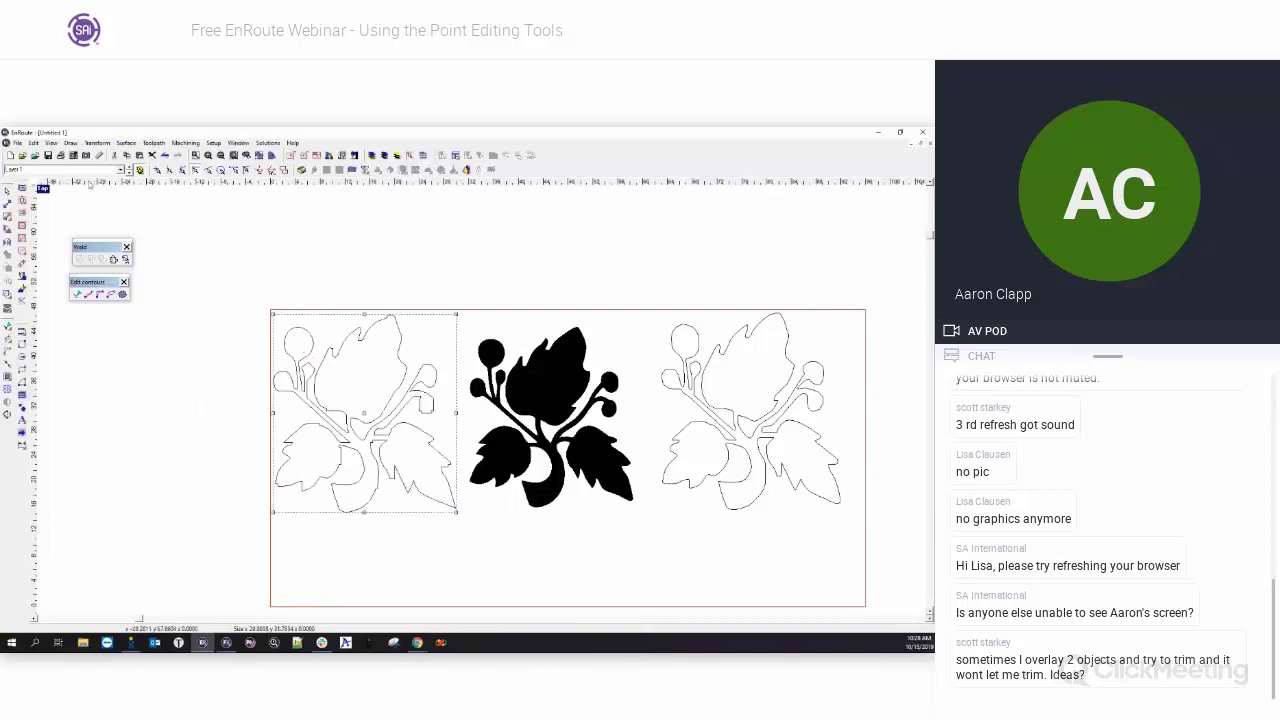
- Run Cleanup on the selected leaf outline with the preset cleanup tolerance to reduce its segments
left_click(70, 143)
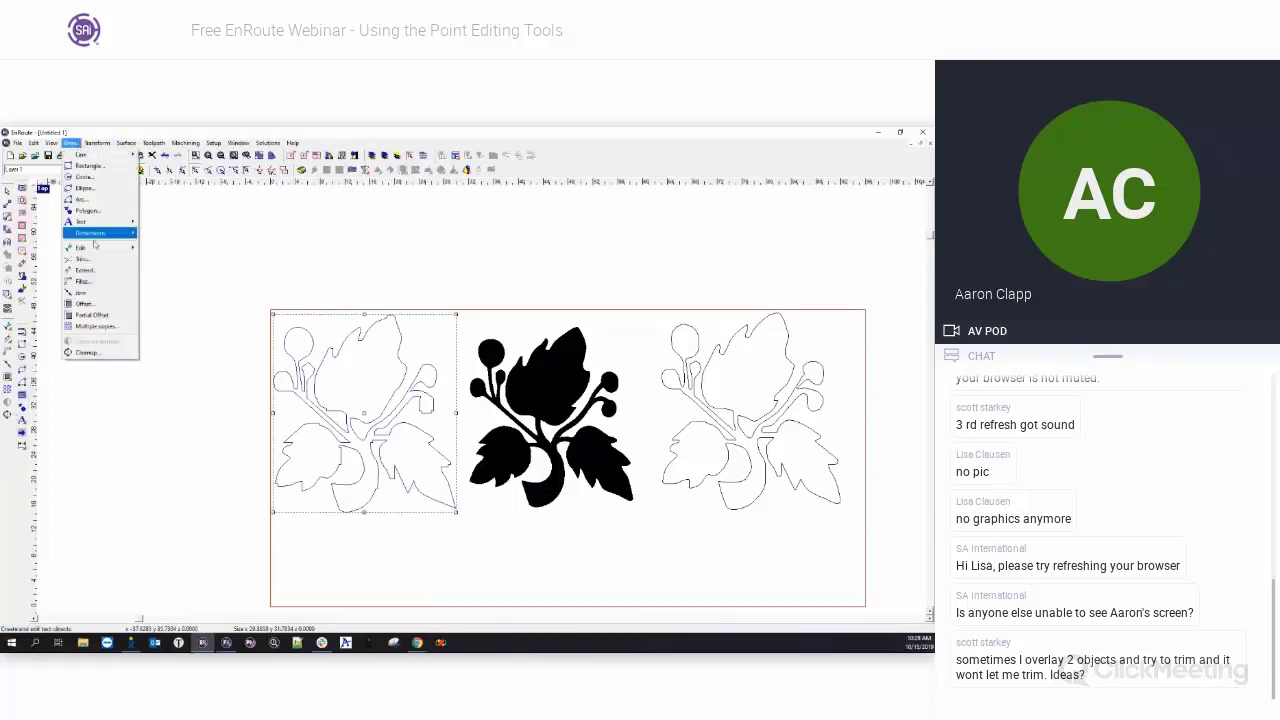
left_click(86, 352)
left_click_drag(819, 158, 527, 204)
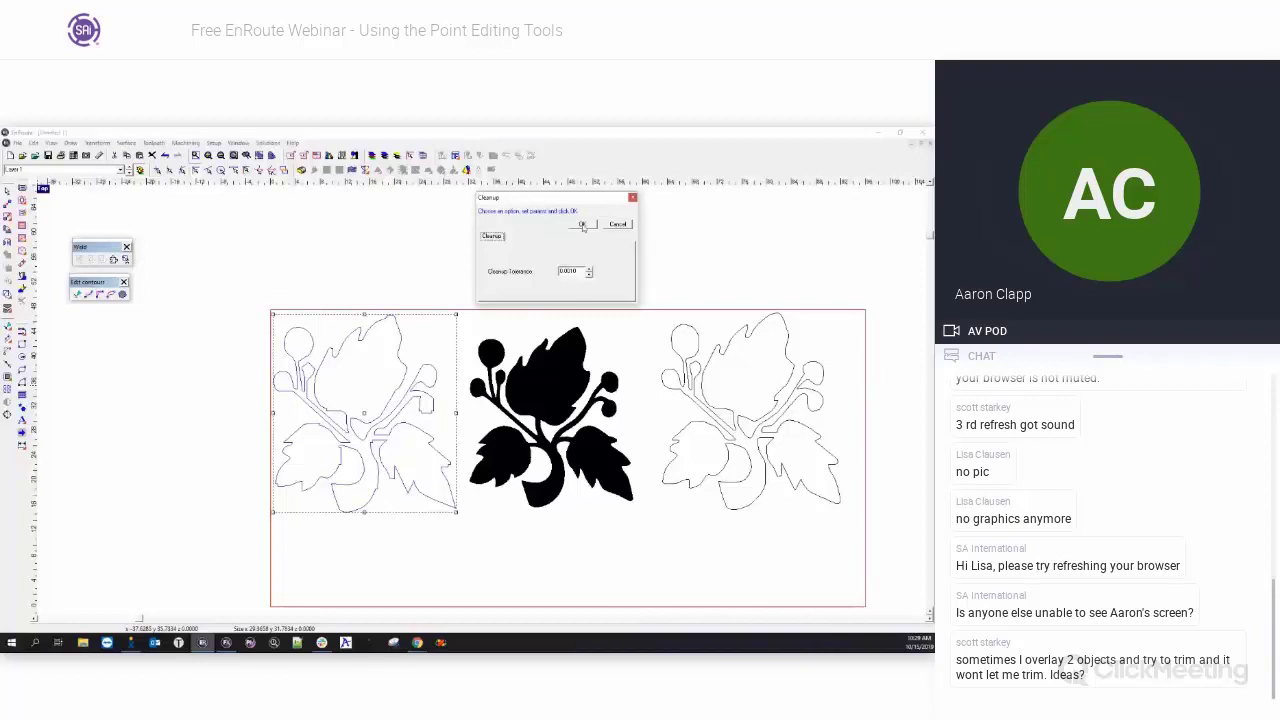
left_click(571, 225)
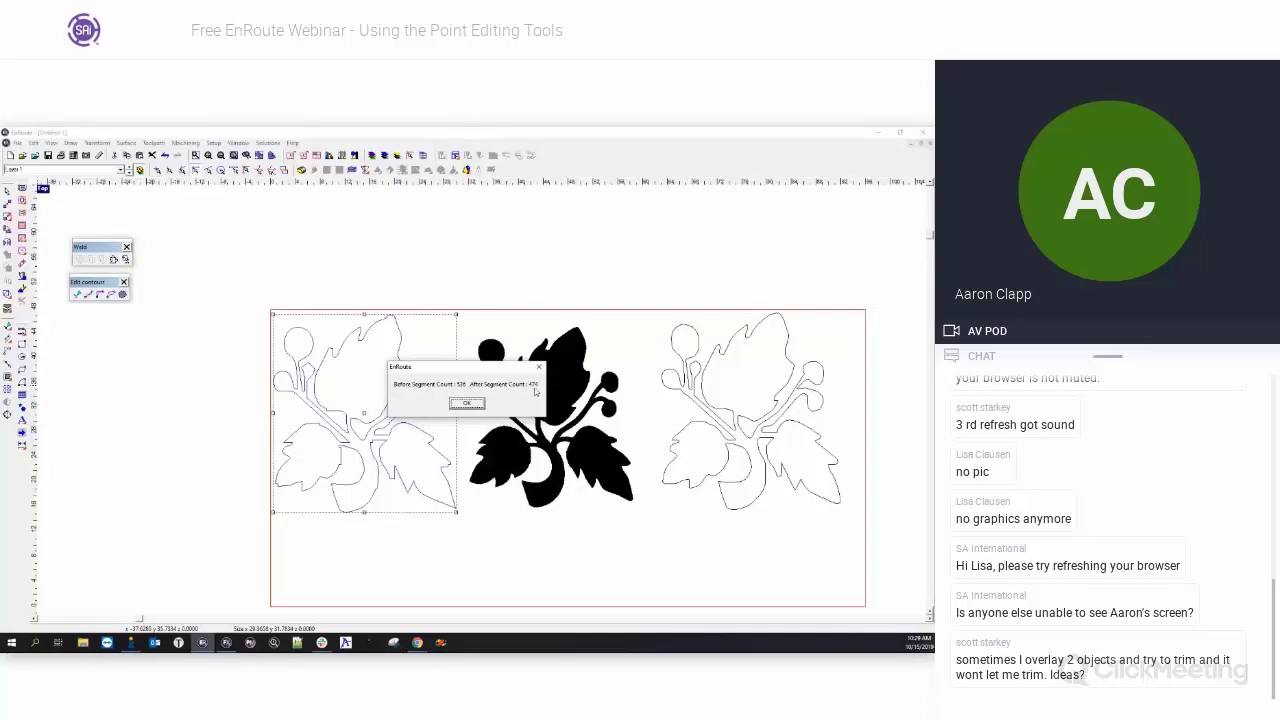
left_click(467, 404)
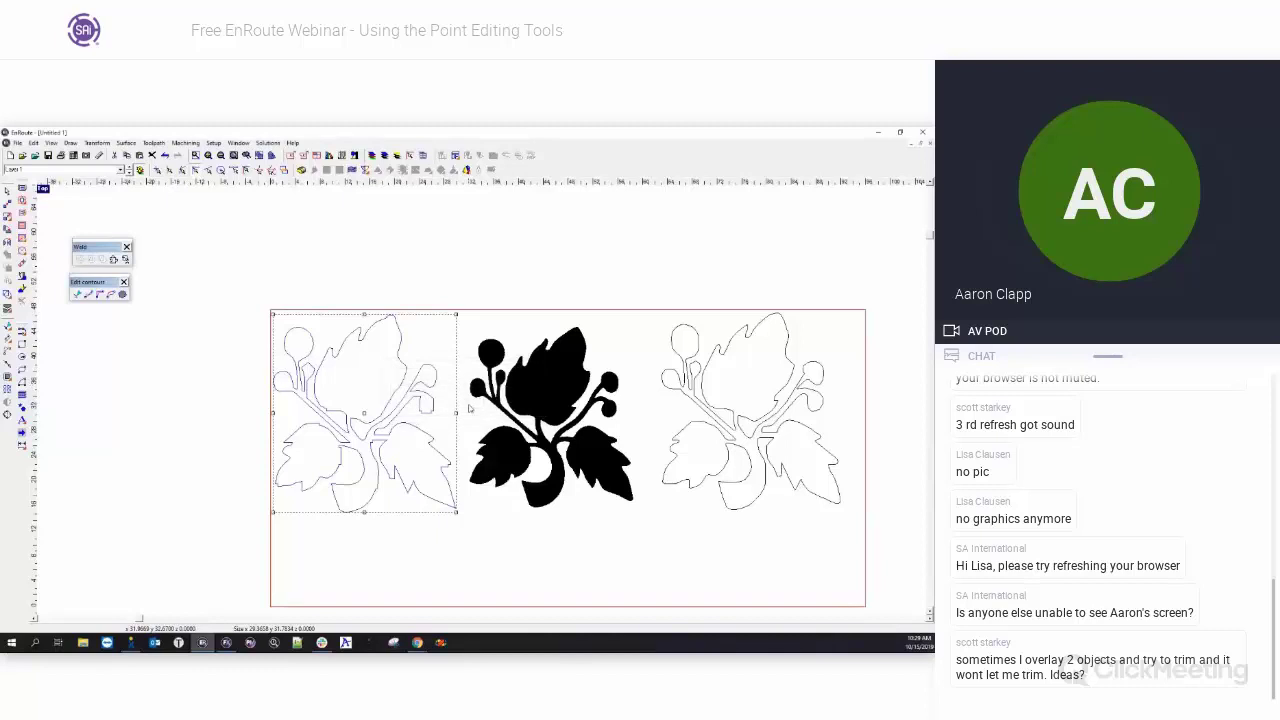
- Run Cleanup a second time on the same leaf outline, keeping the preset tolerance
scroll(365, 407, "up", 1)
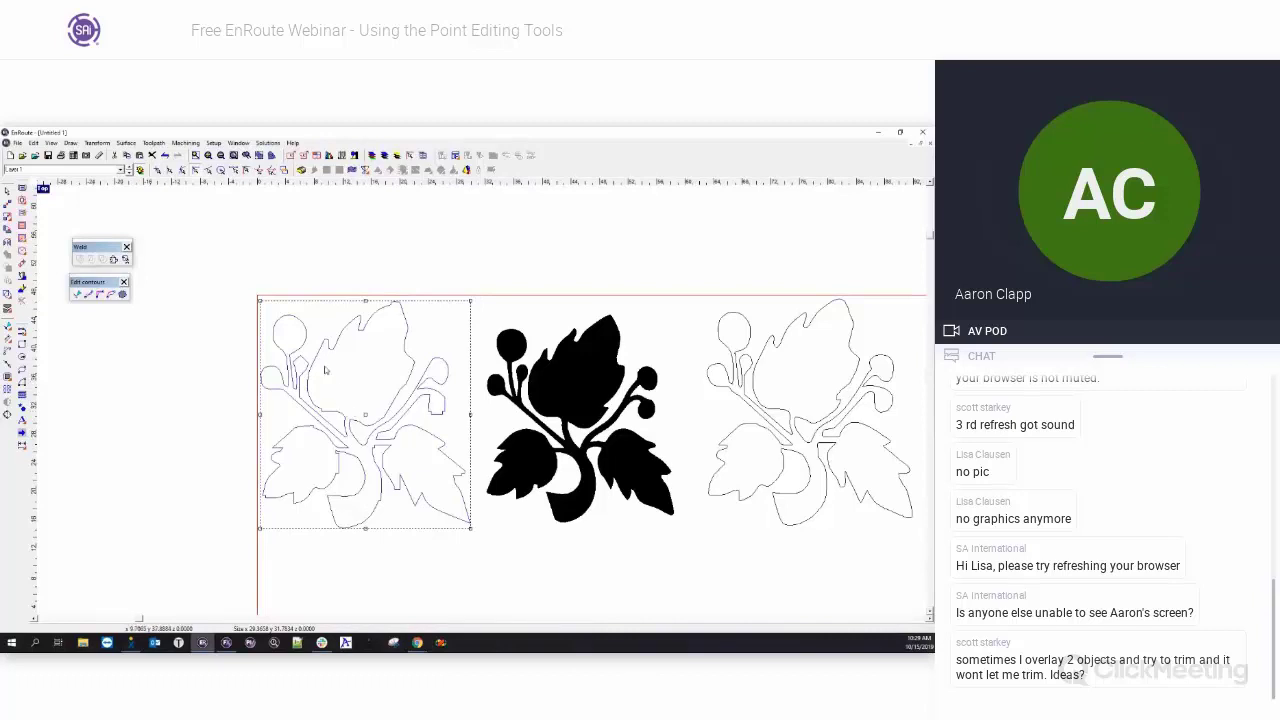
scroll(296, 368, "up", 4)
scroll(288, 367, "down", 3)
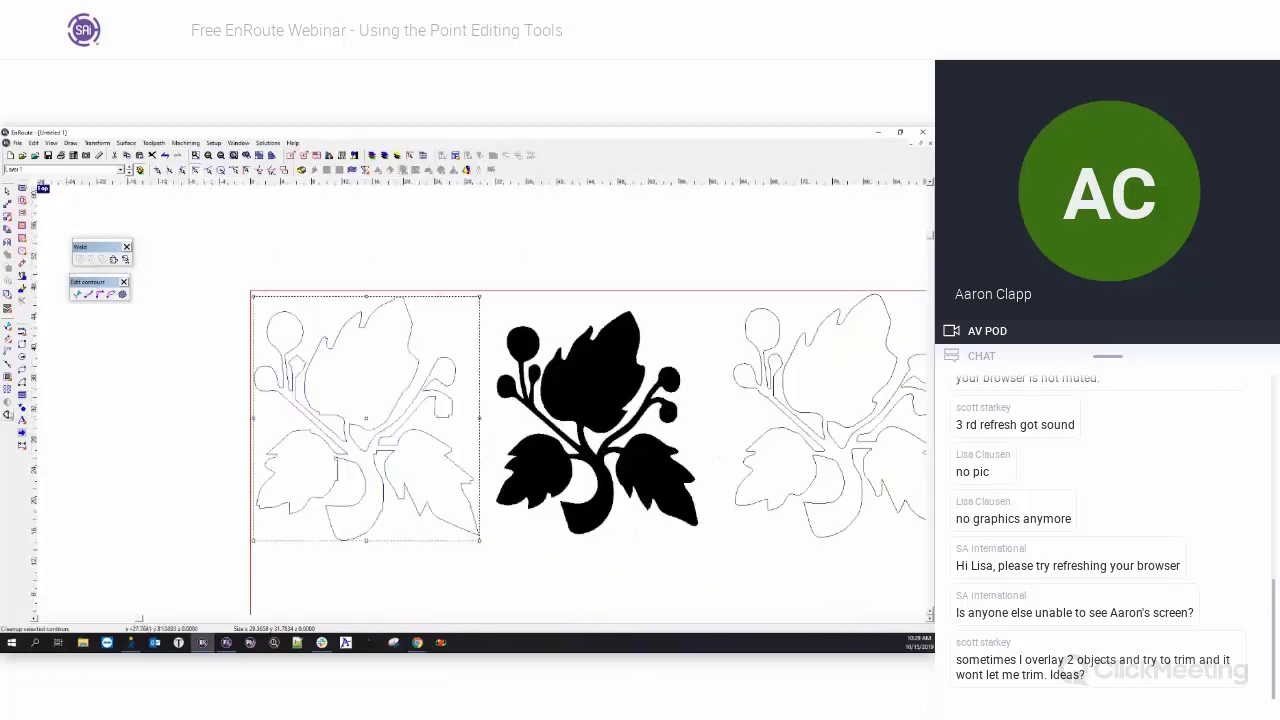
left_click(8, 415)
key("Tab")
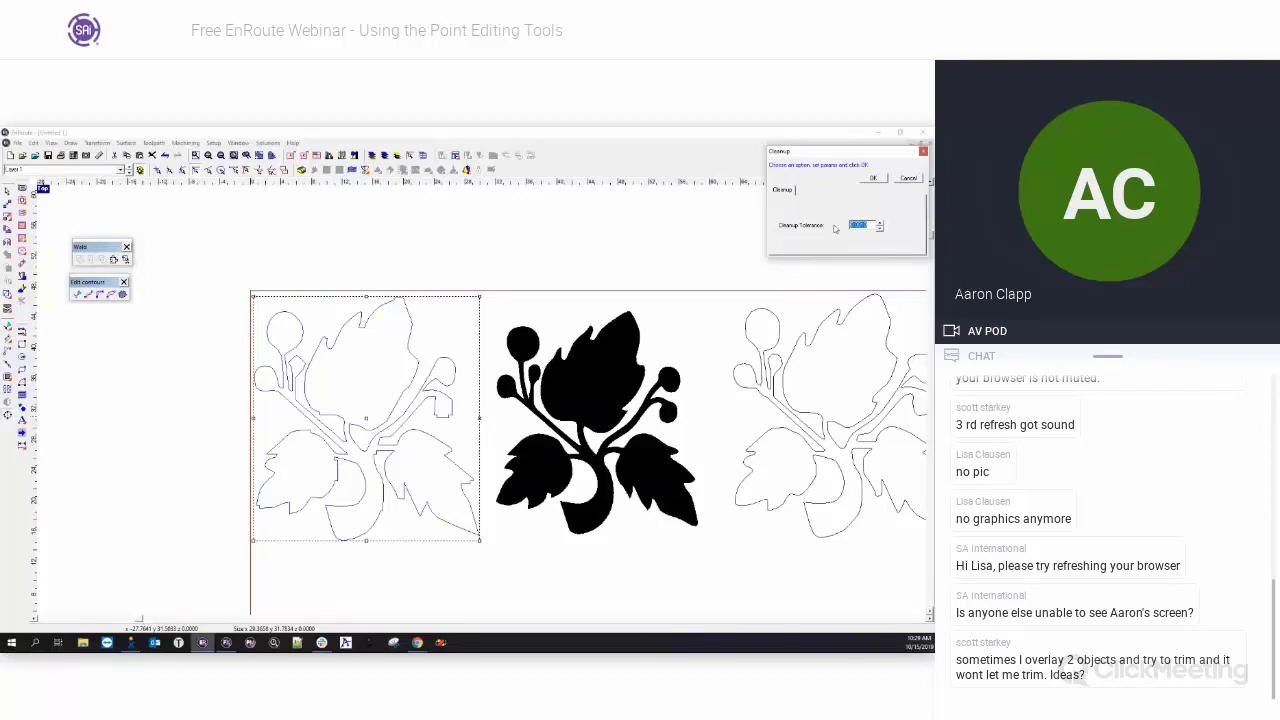
left_click(873, 178)
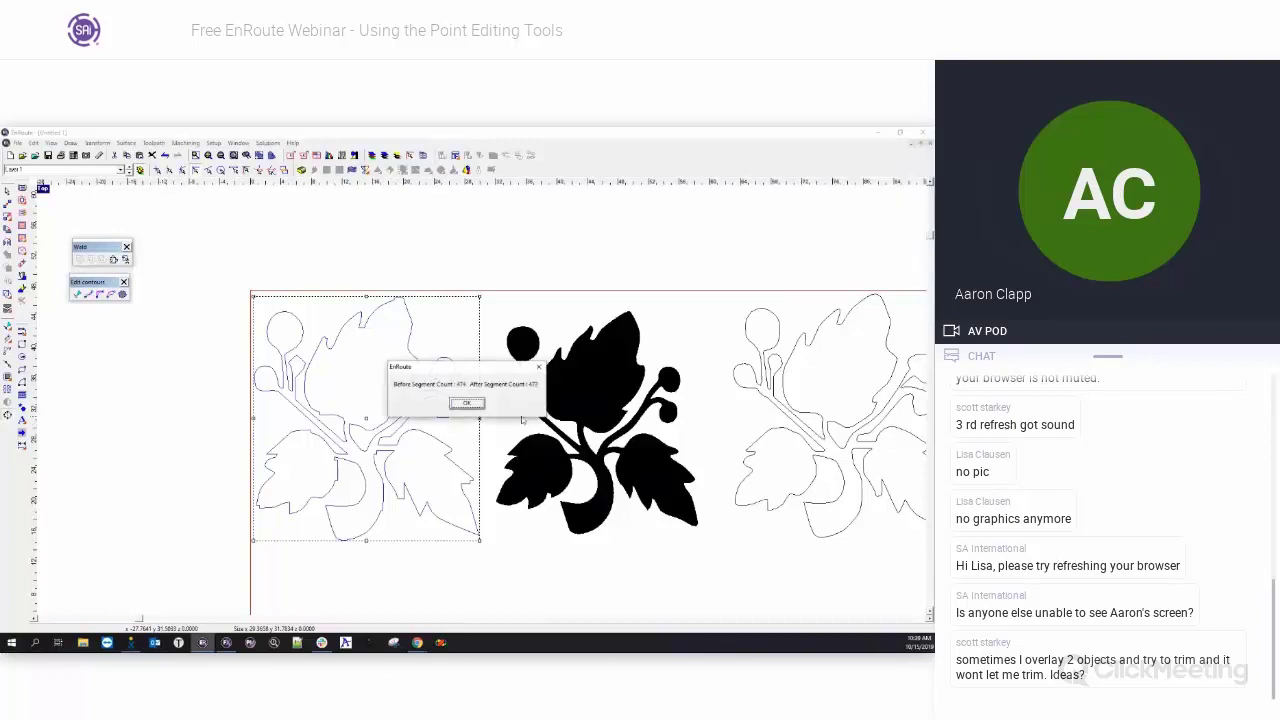
left_click(466, 404)
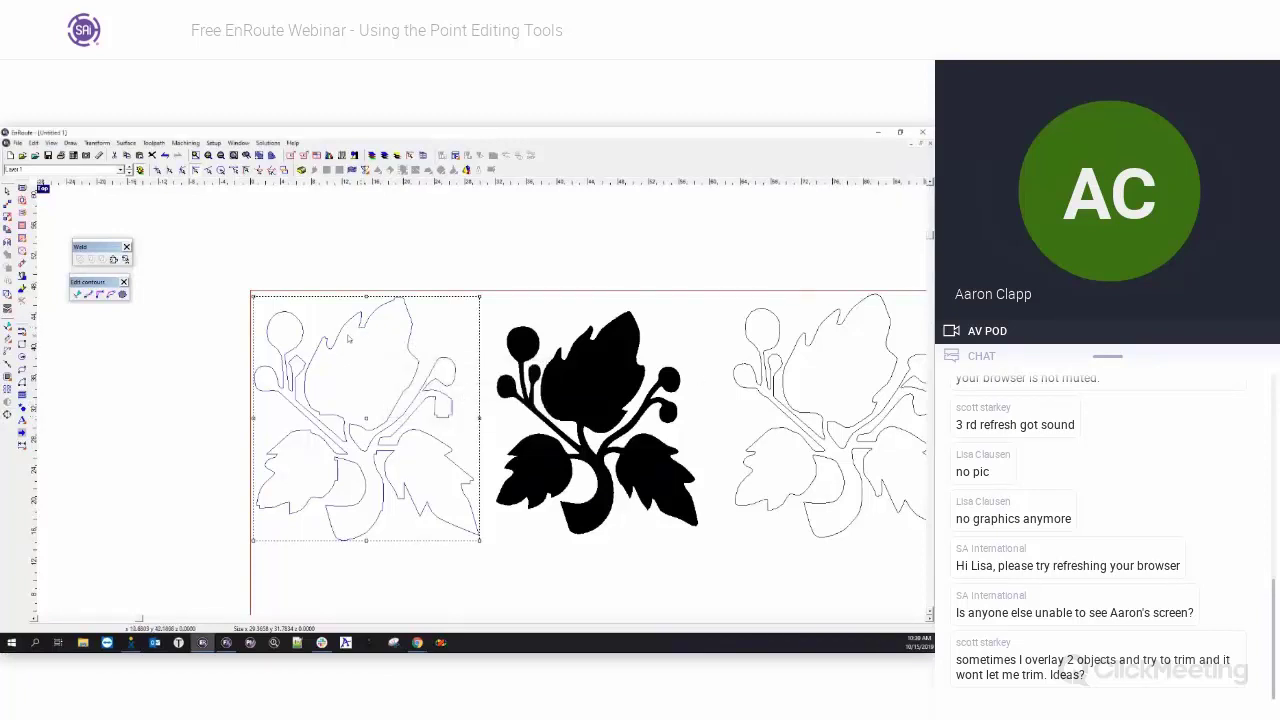
- Display the edit points of the cleaned-up leaf outline, examine their distribution along the contours, and end point editing
left_click(79, 293)
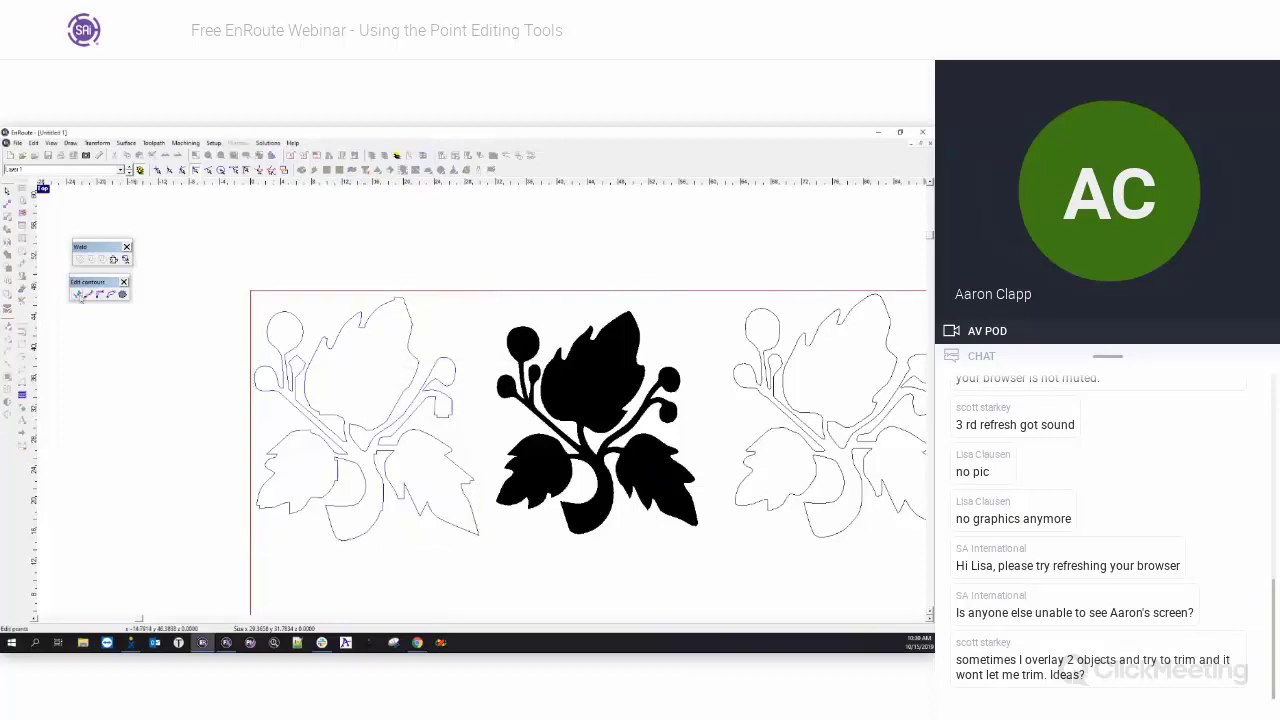
left_click(305, 363)
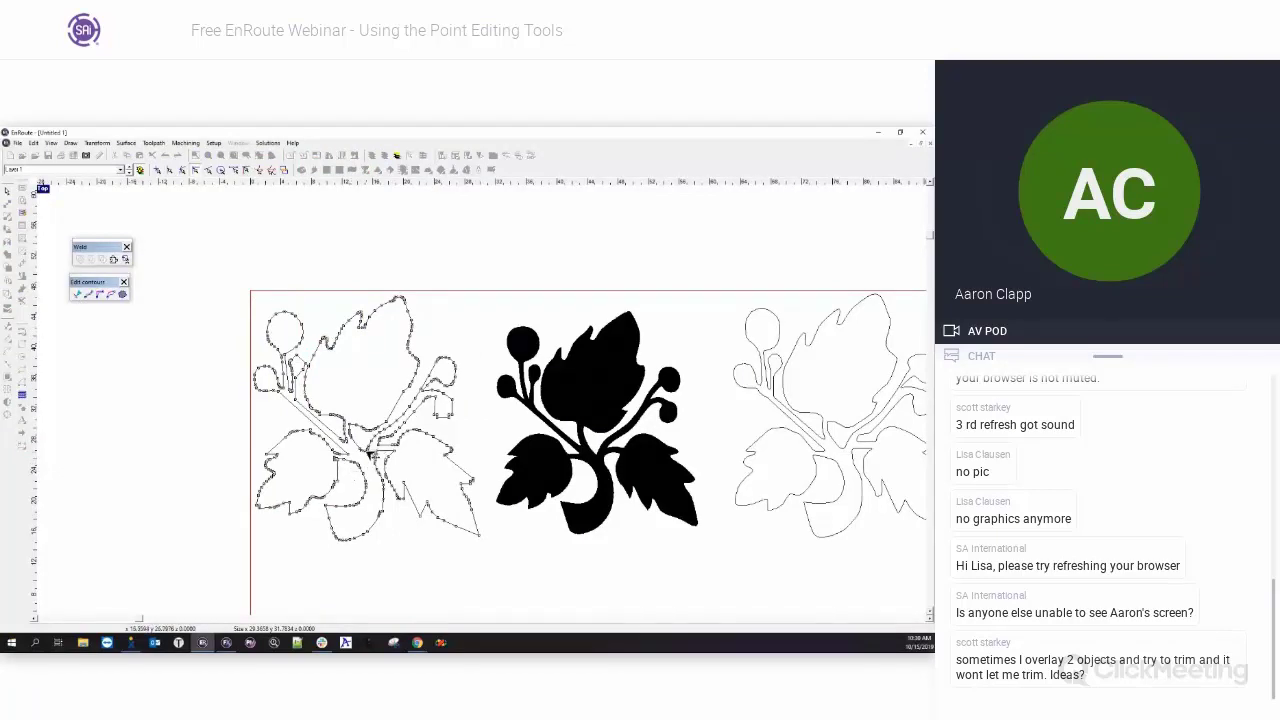
scroll(366, 450, "up", 2)
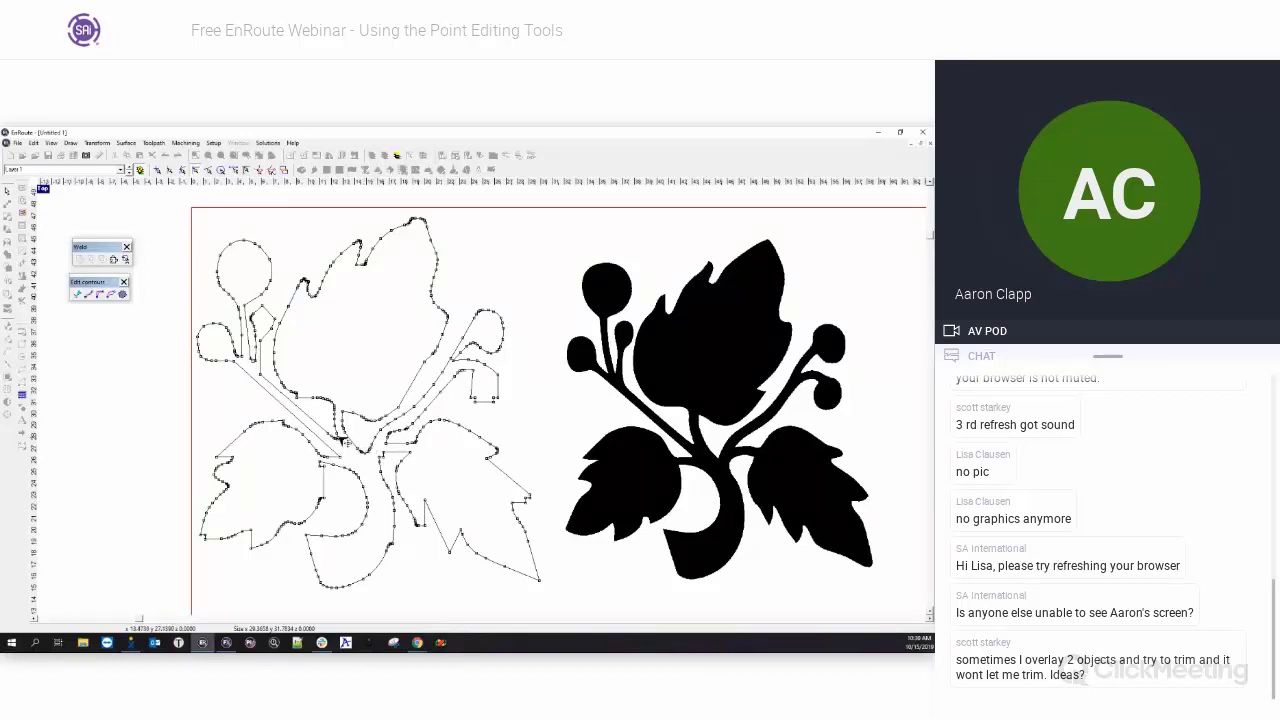
scroll(366, 448, "down", 3)
scroll(320, 440, "down", 2)
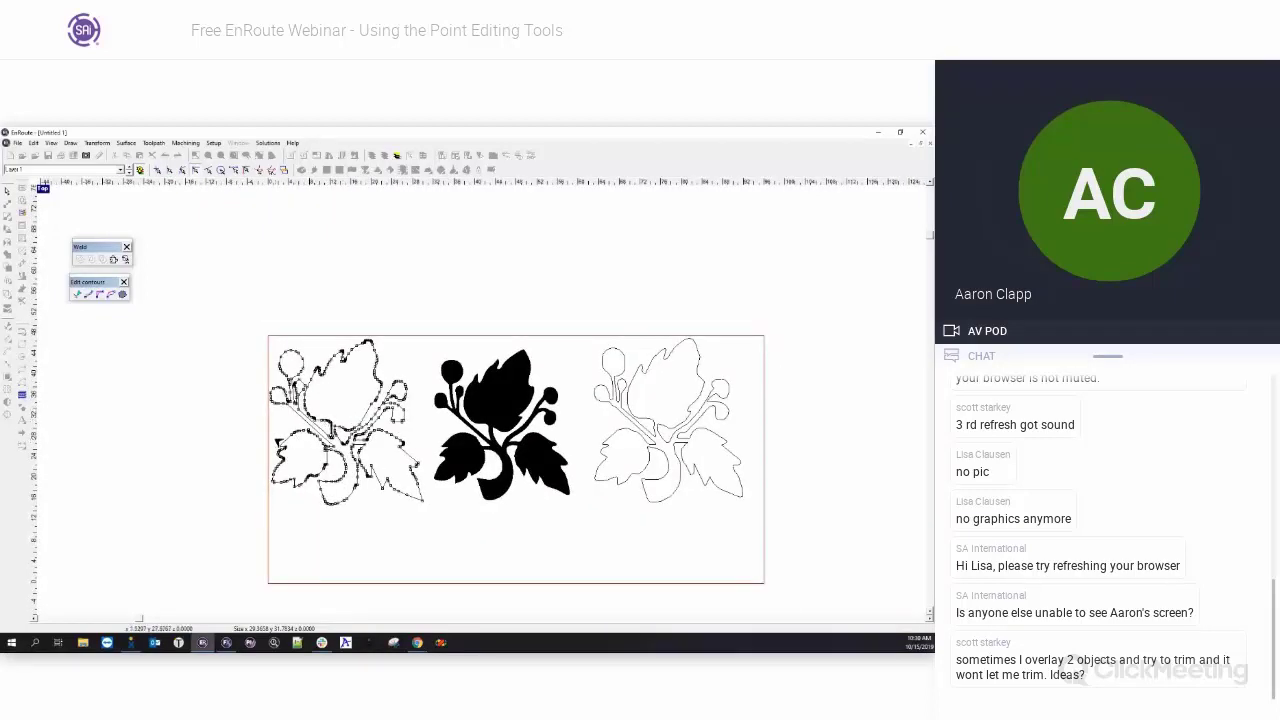
scroll(296, 420, "up", 1)
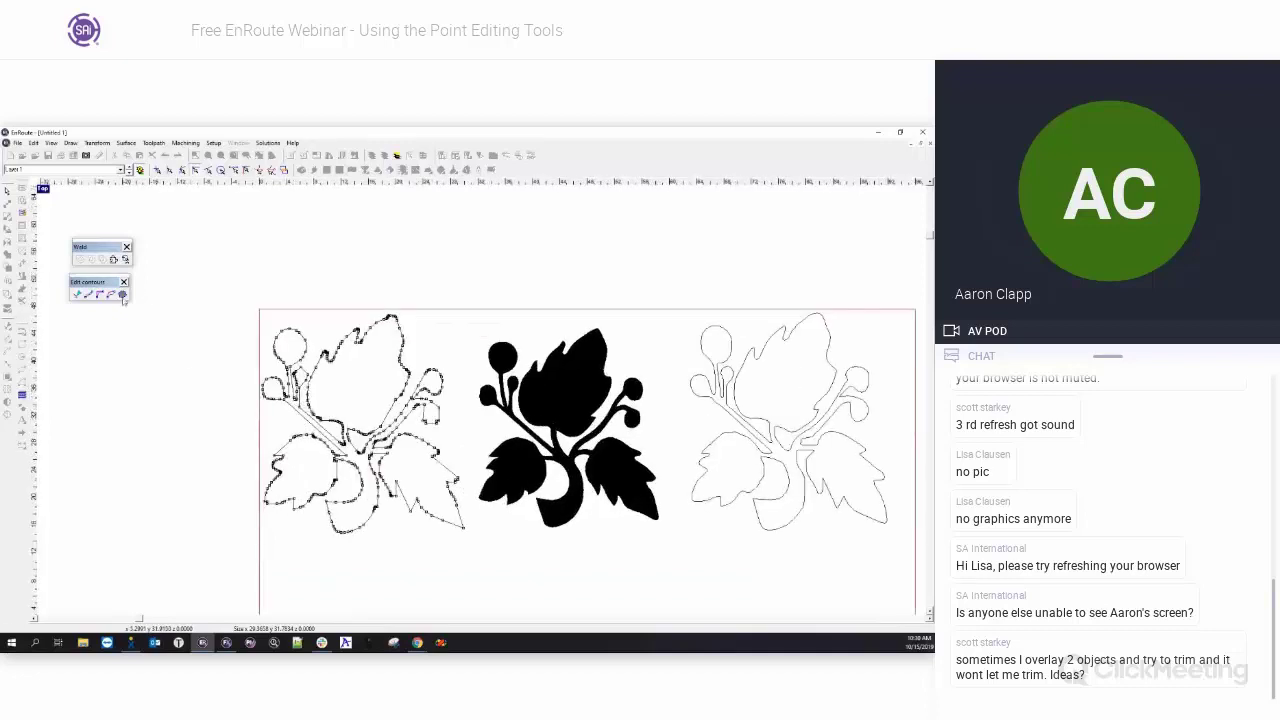
right_click(322, 337)
left_click(341, 342)
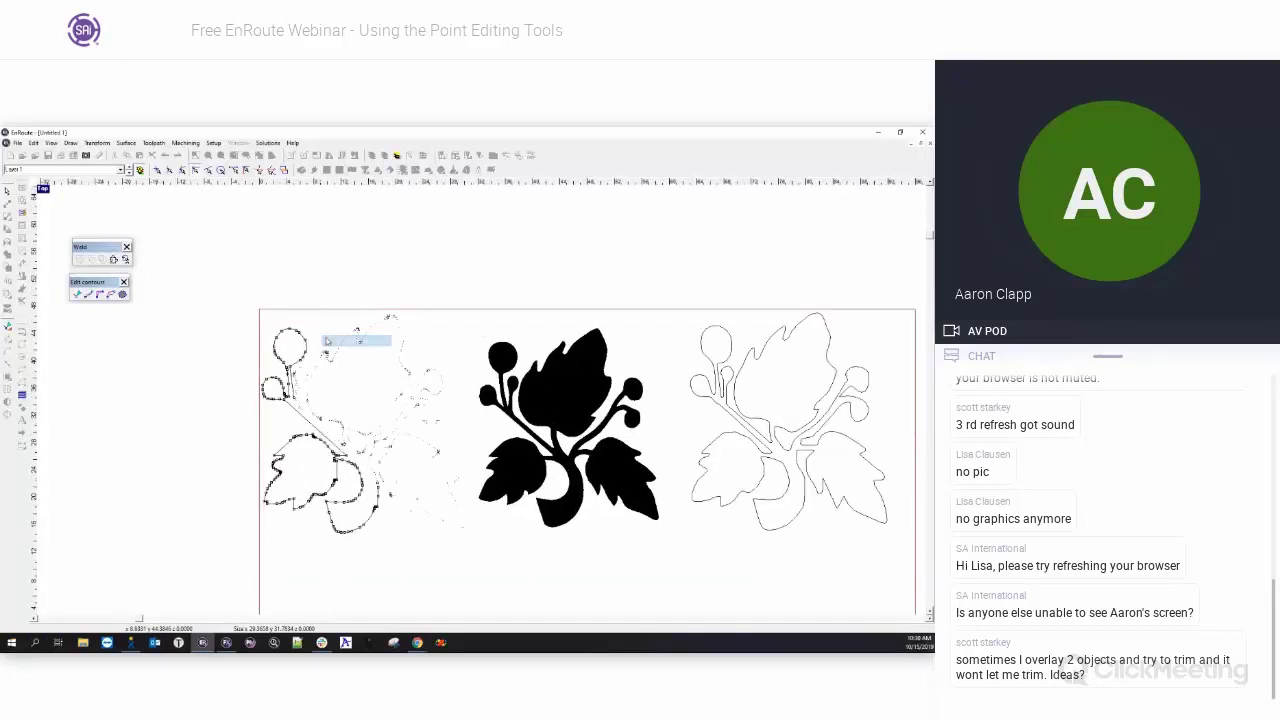
scroll(310, 346, "up", 2)
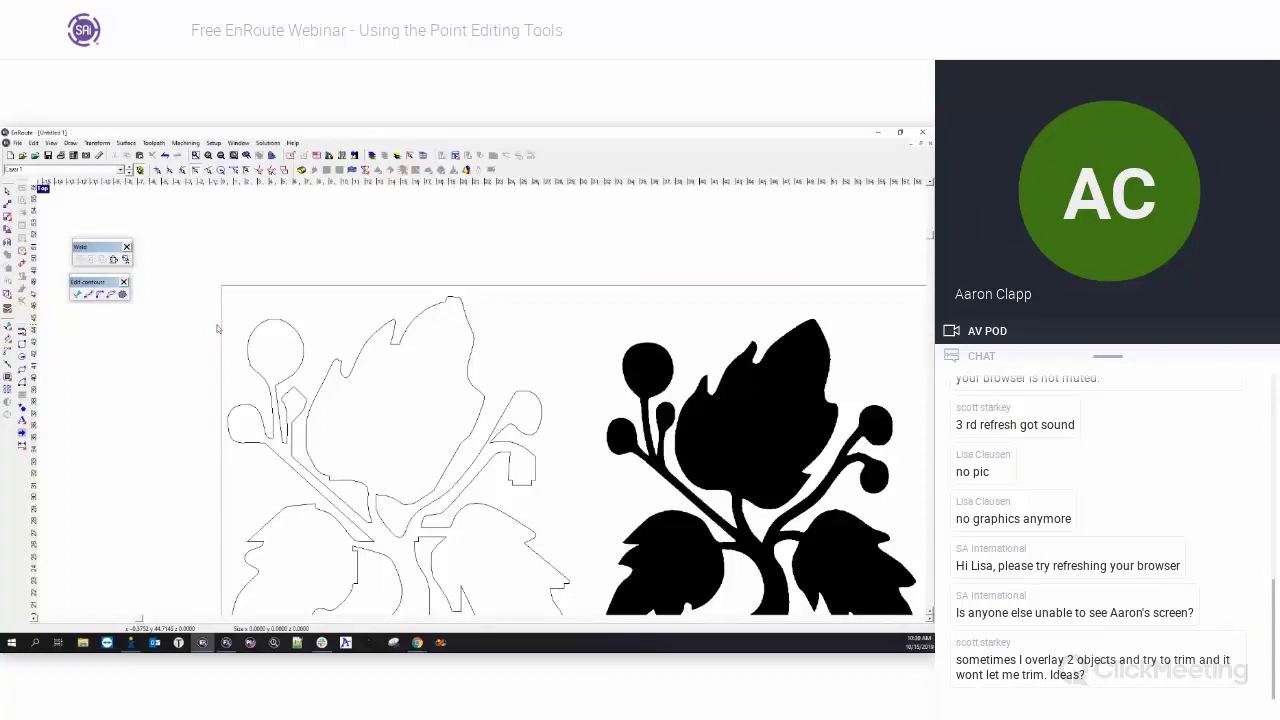
left_click(268, 324)
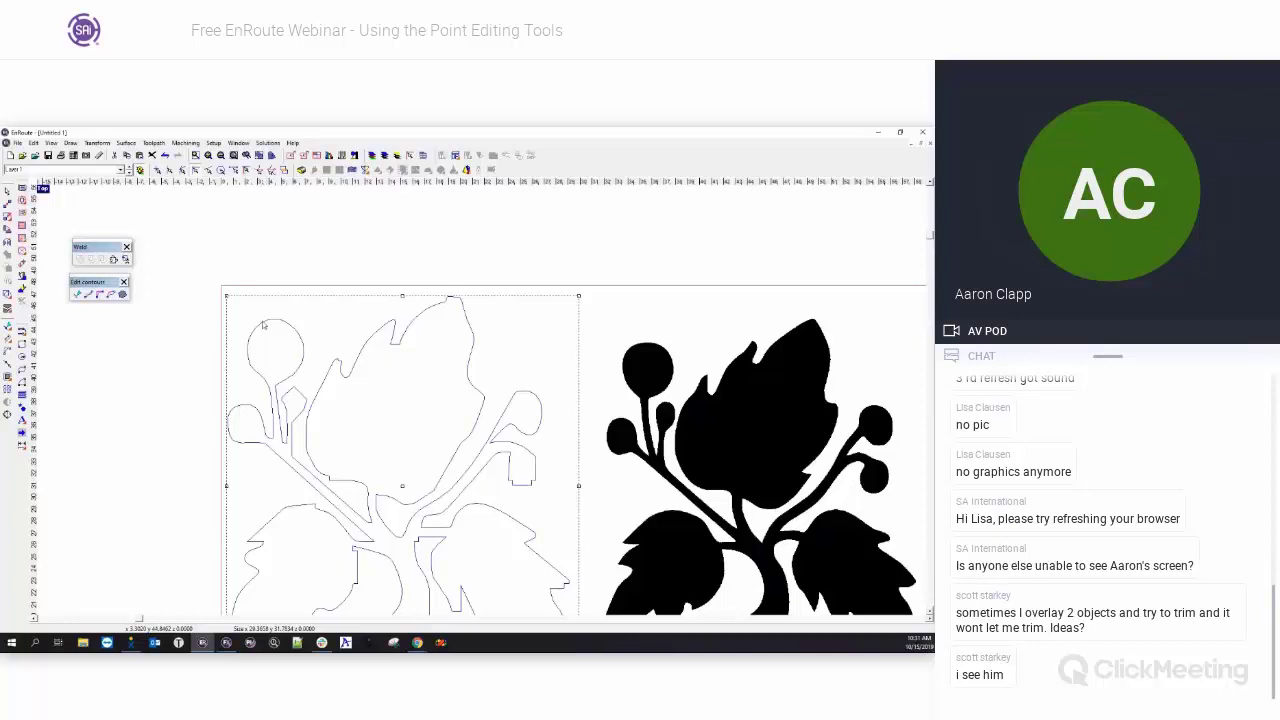
left_click(178, 374)
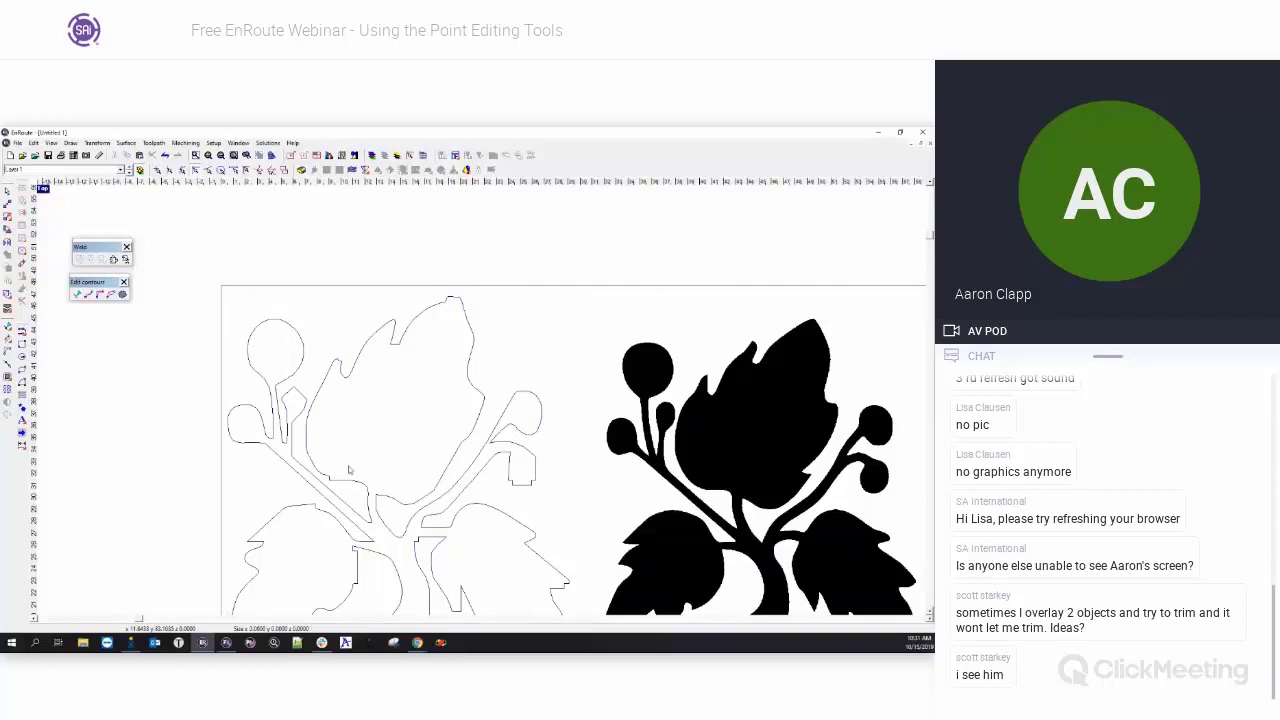
scroll(217, 470, "down", 2)
scroll(217, 470, "down", 1)
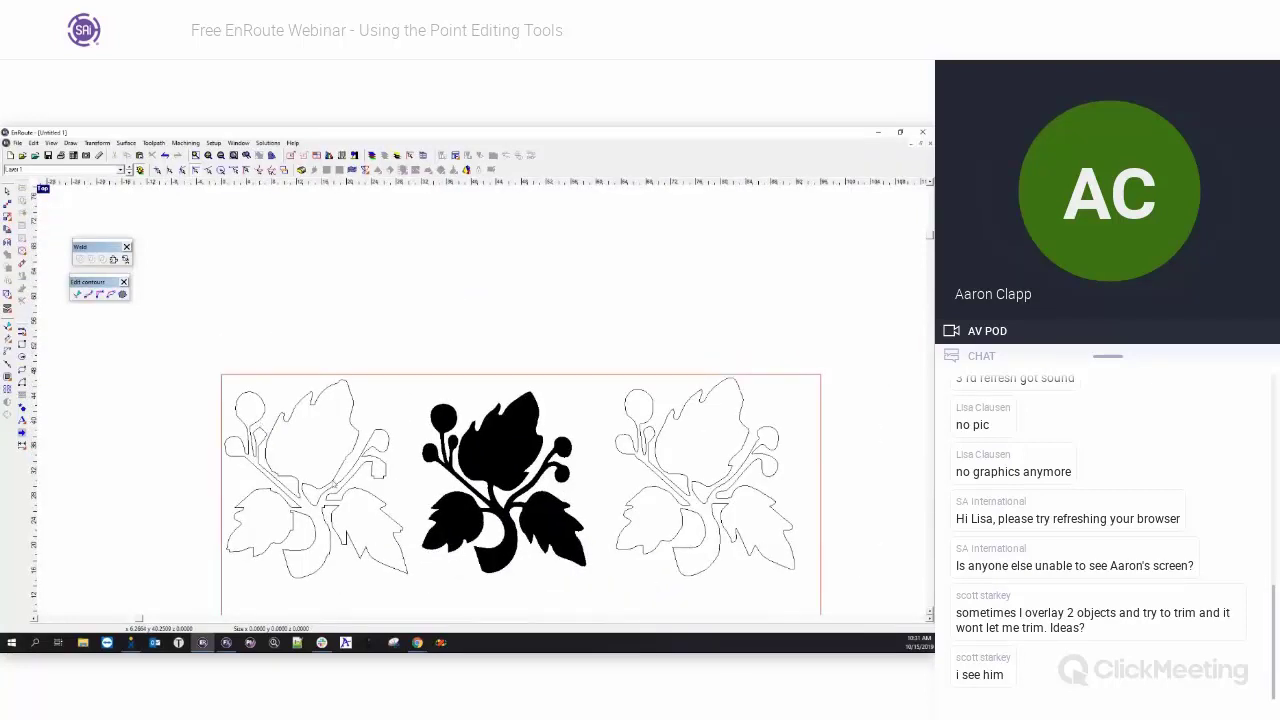
scroll(354, 557, "down", 3)
scroll(390, 580, "up", 1)
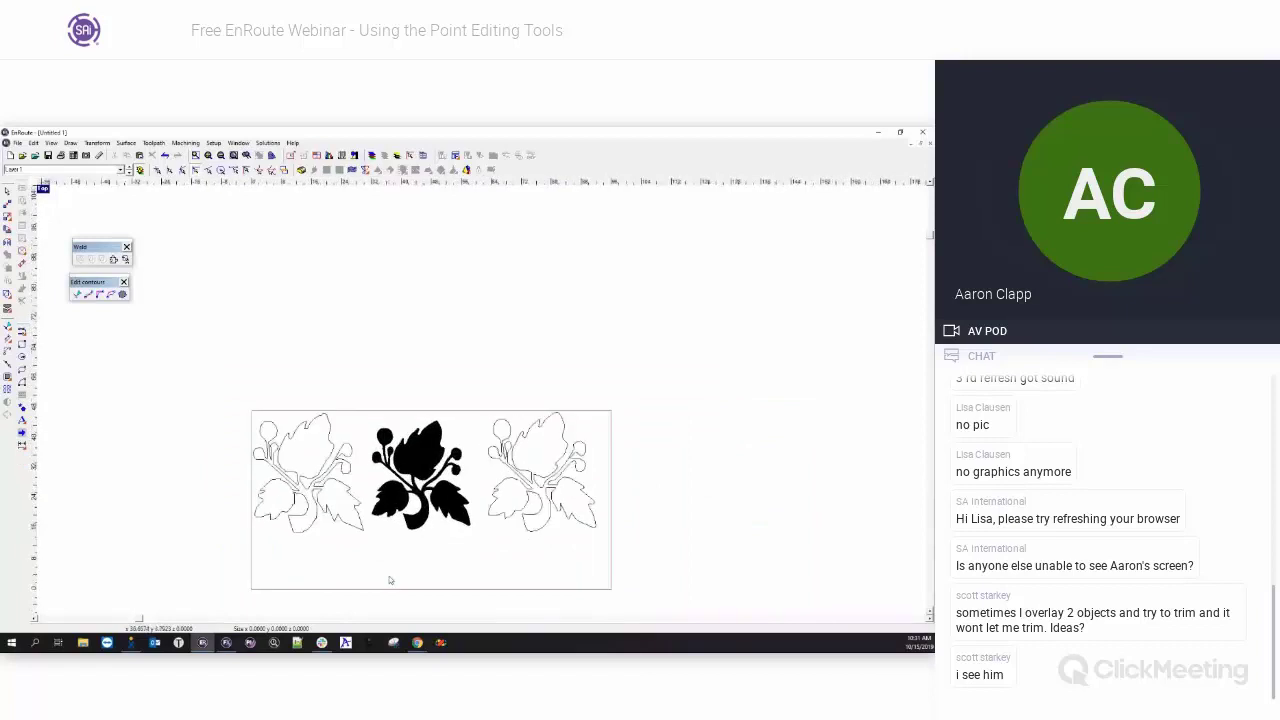
scroll(390, 580, "up", 2)
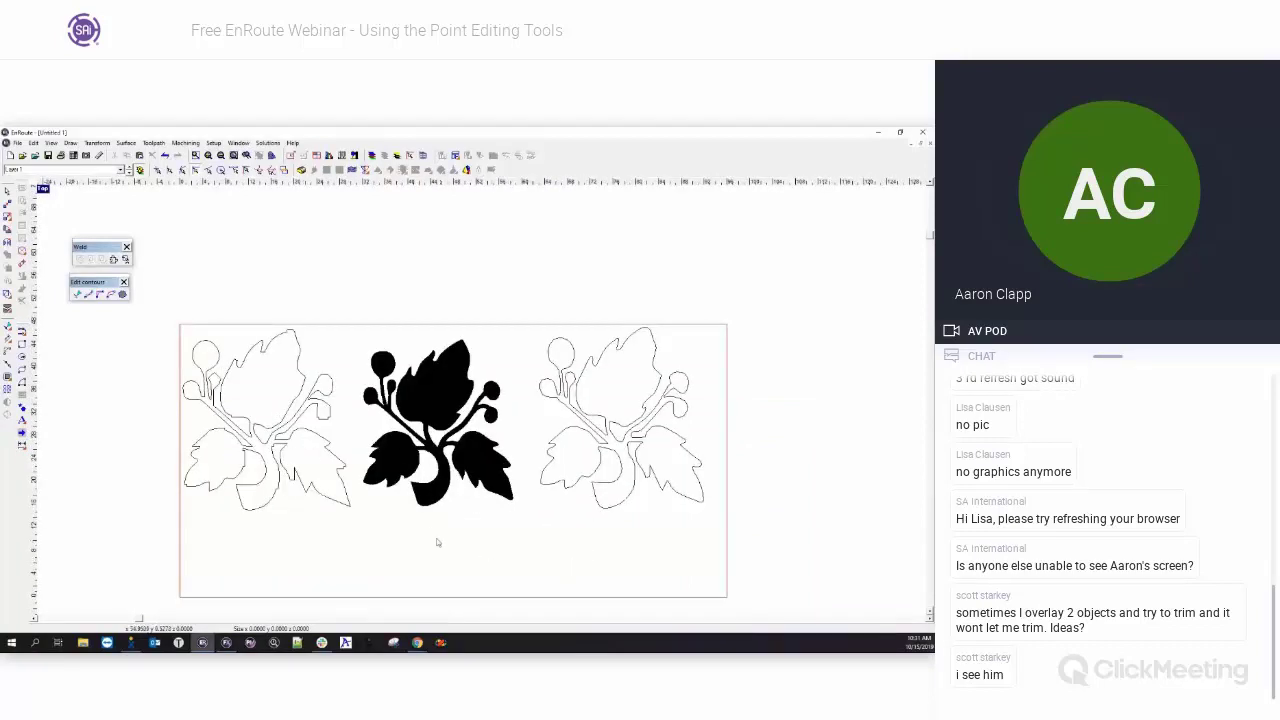
scroll(401, 559, "up", 1)
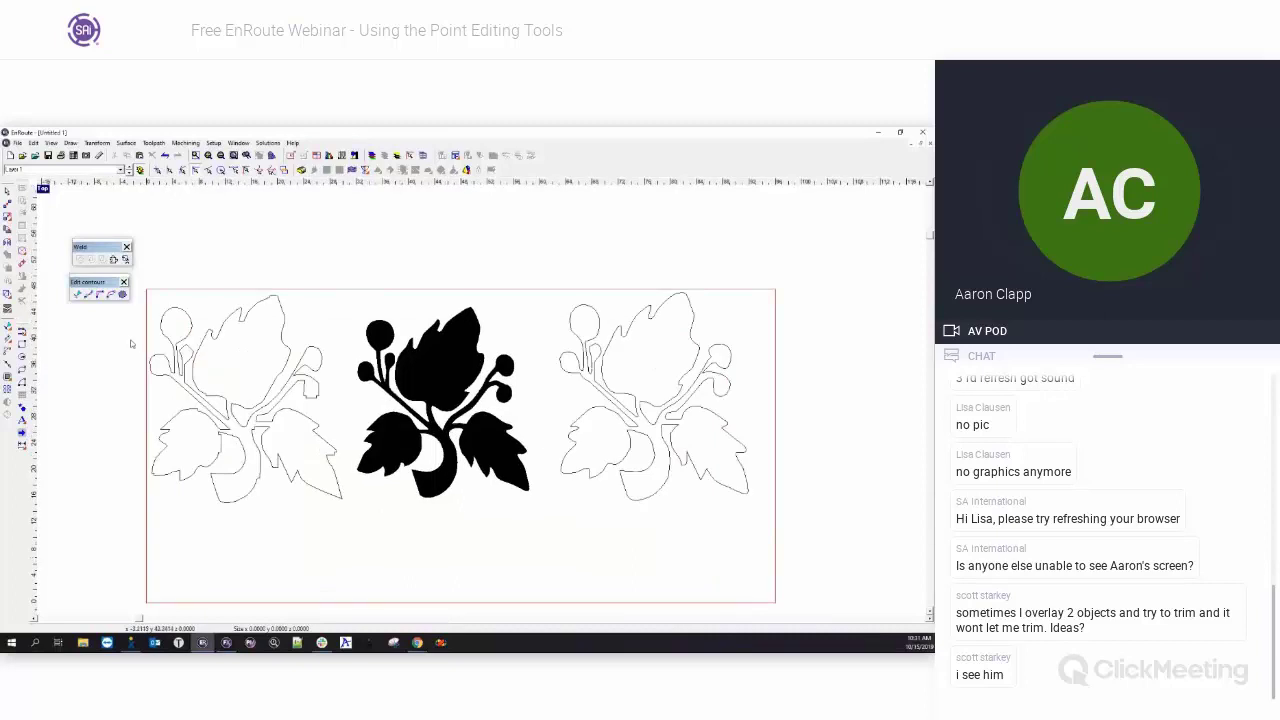
- Draw an open zigzag line of five segments crossing the upper part of the large leaf outline
scroll(132, 344, "up", 2)
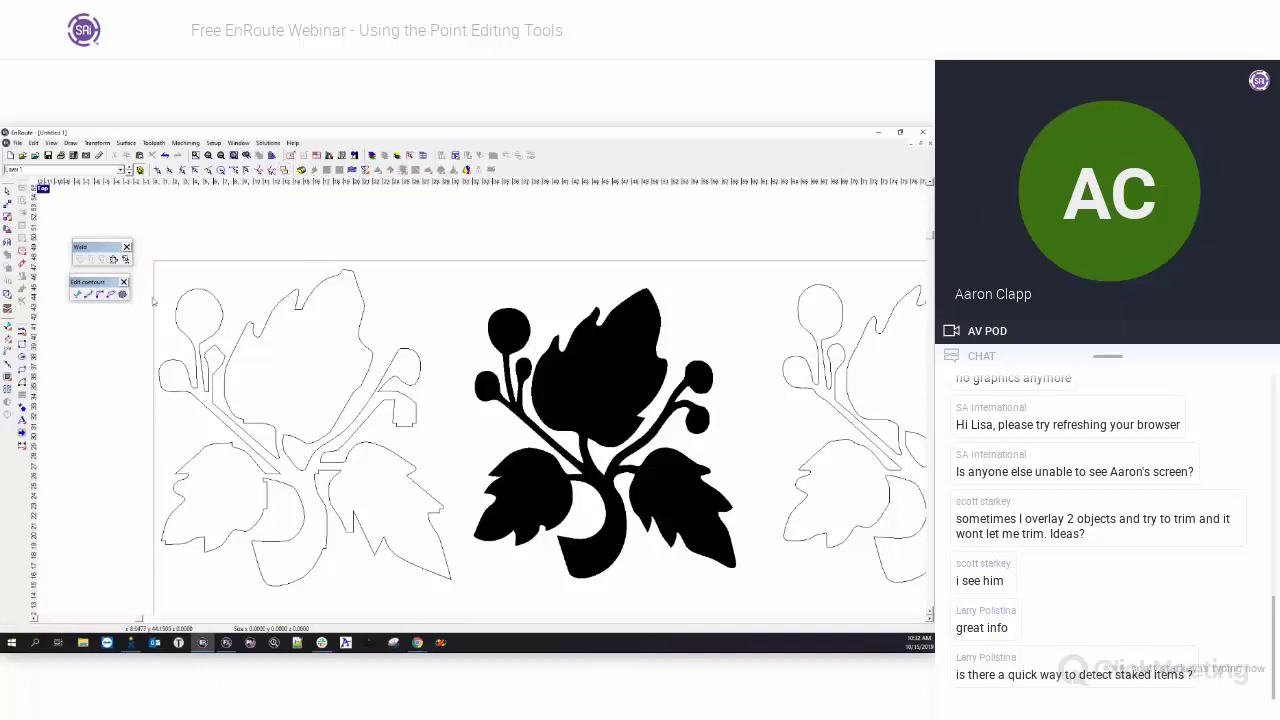
left_click(22, 344)
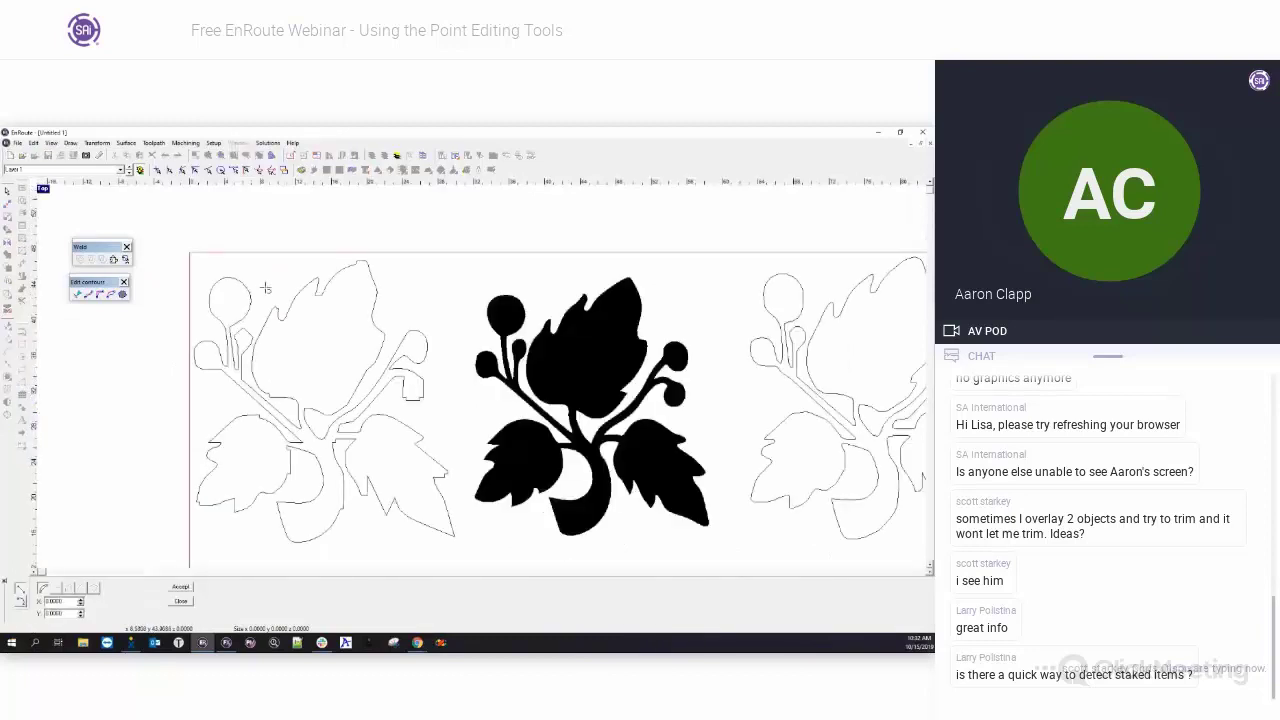
left_click(283, 284)
left_click(321, 319)
left_click(329, 270)
left_click(356, 287)
left_click(385, 281)
left_click(363, 335)
key("Escape")
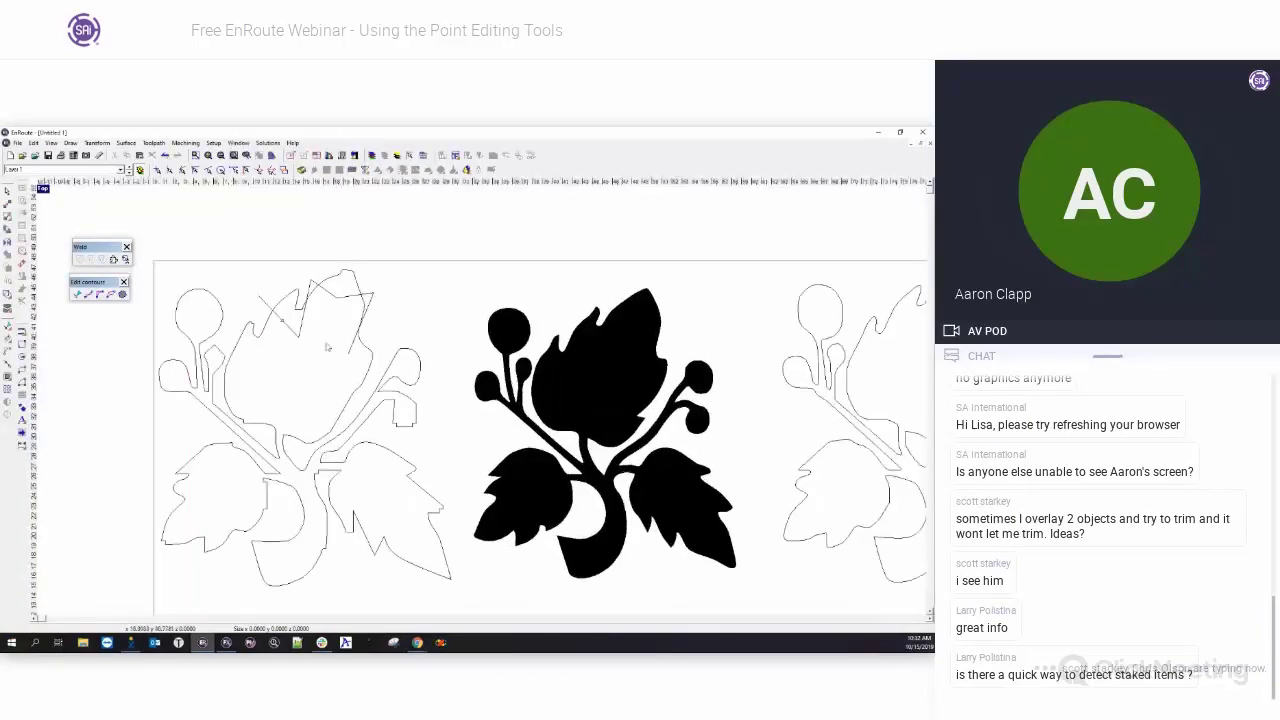
- Mark and inspect the intersections between the zigzag line and the large leaf outline, and remove the zigzag line
left_click(284, 171)
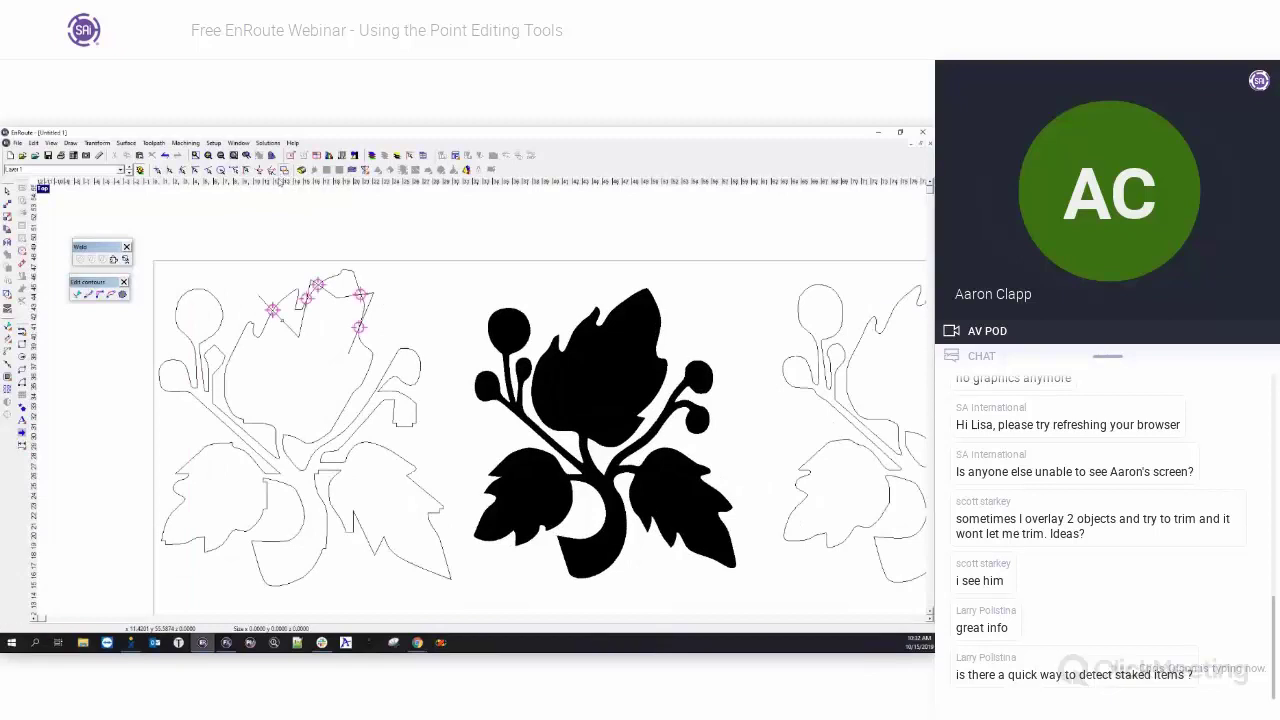
scroll(273, 308, "up", 3)
scroll(270, 313, "up", 1)
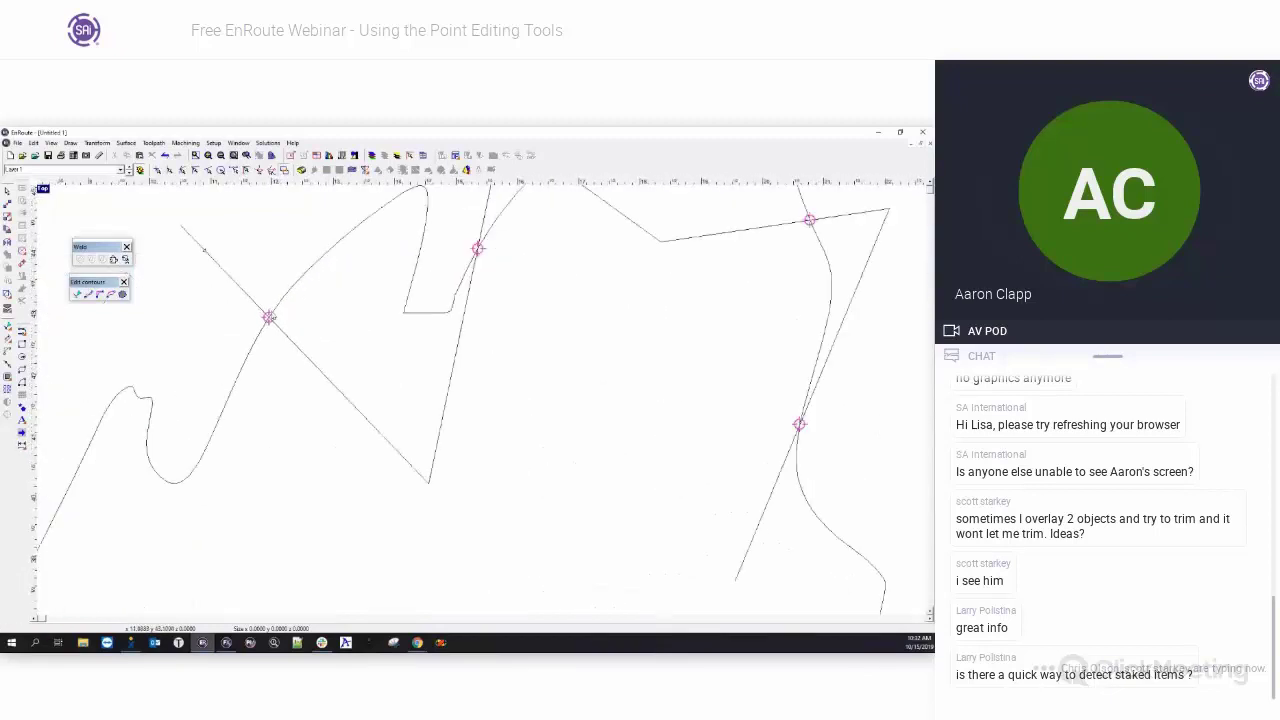
scroll(270, 313, "down", 3)
left_click(292, 335)
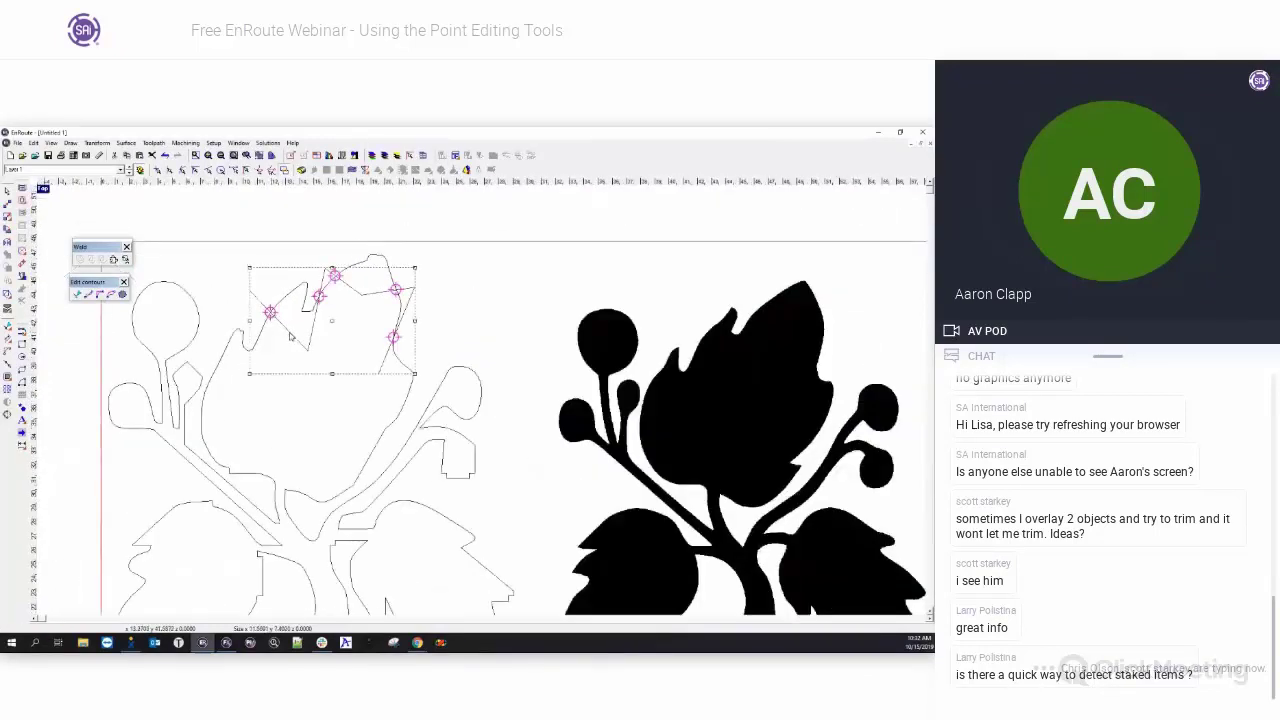
key("ctrl+z")
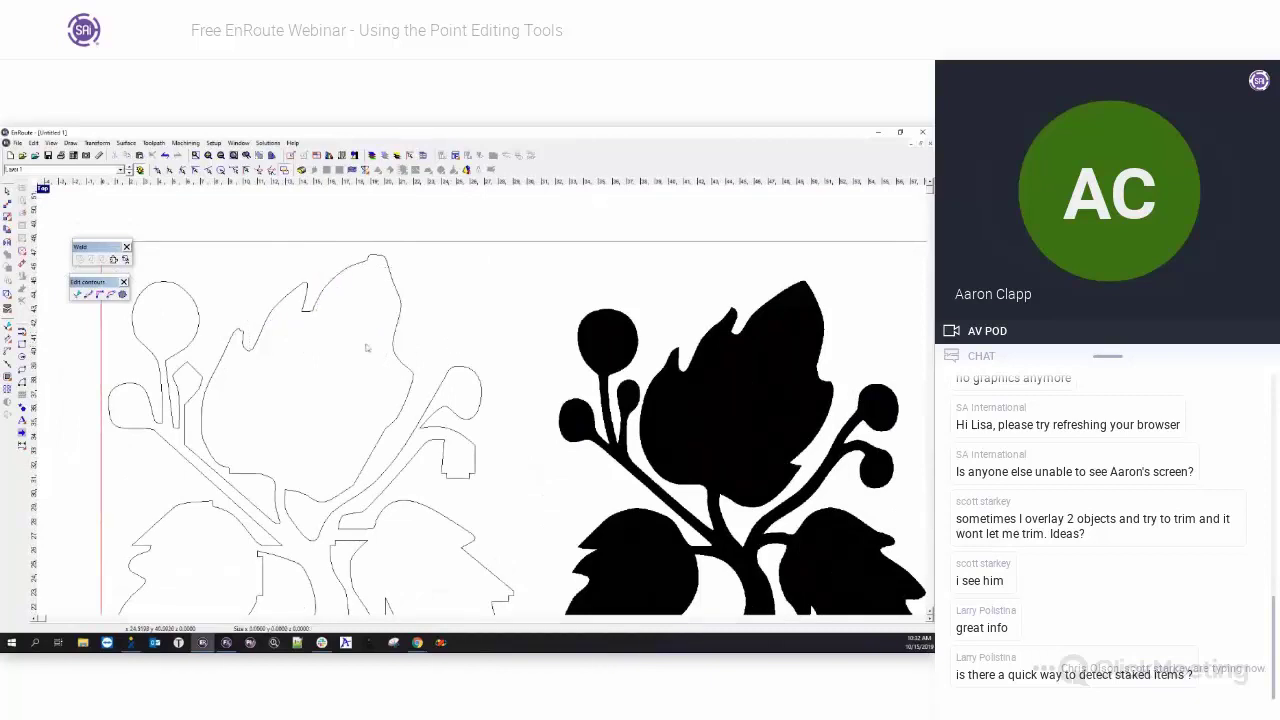
- Show the points of the traced leaf outline briefly and hide them again
left_click(311, 318)
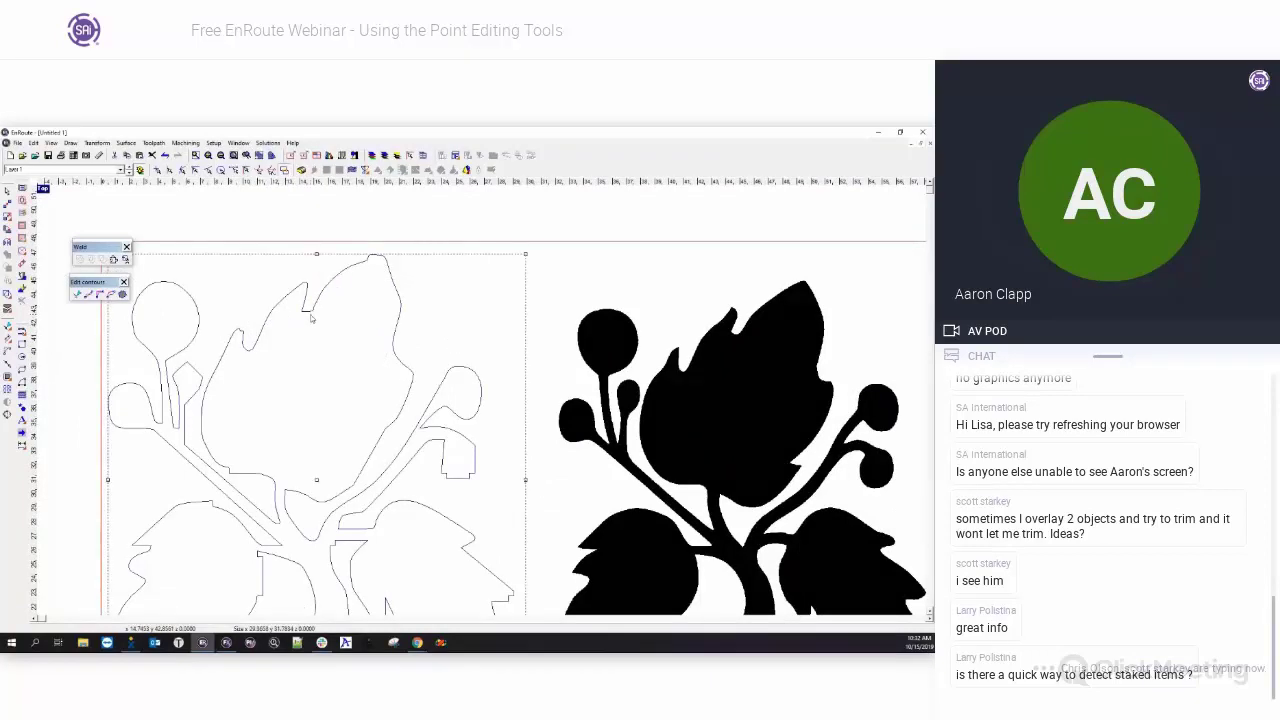
double_click(305, 335)
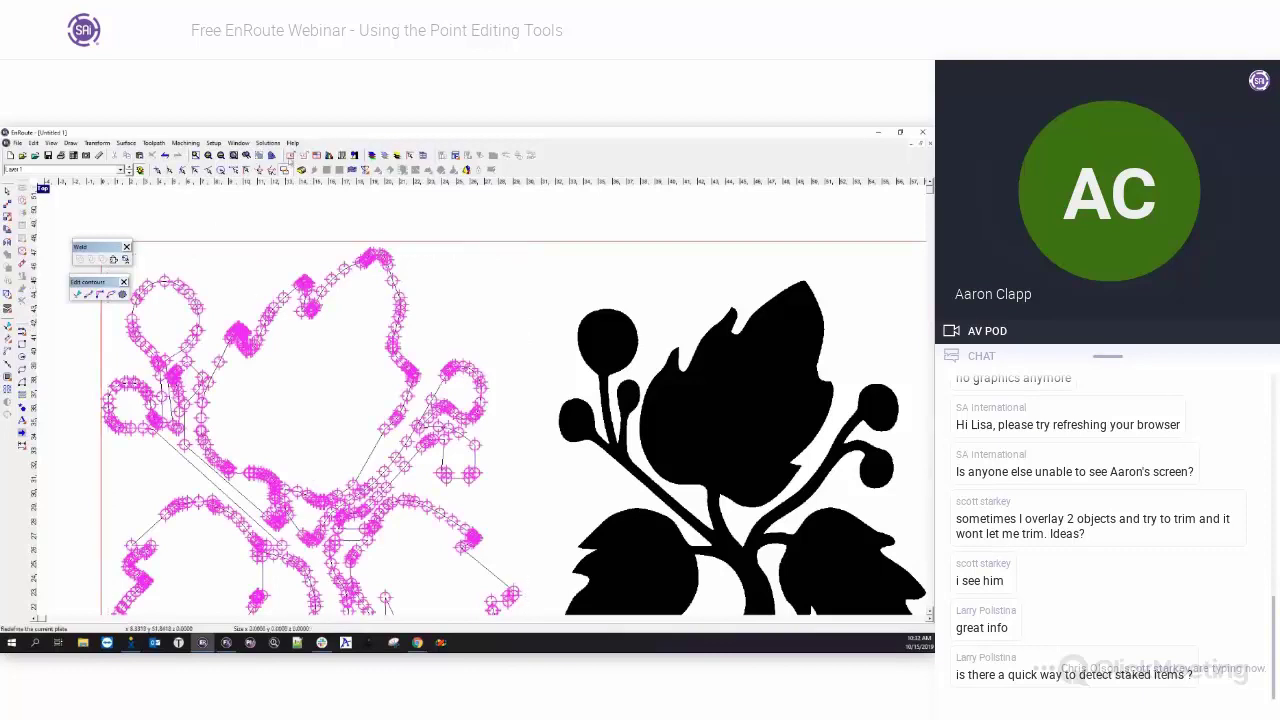
key("Escape")
scroll(240, 277, "down", 2)
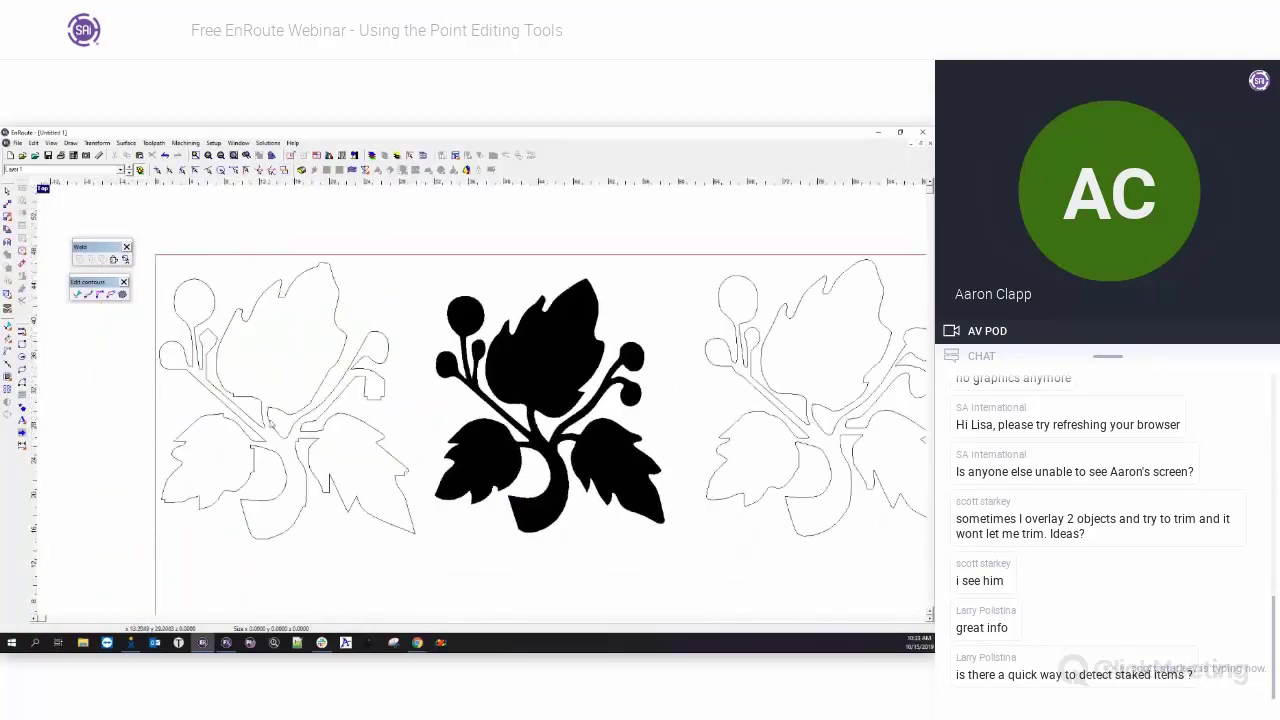
- Display the points of the whole traced outline, examine how densely they cluster around the large leaf's notches, and turn the display off
left_click_drag(270, 425, 298, 396)
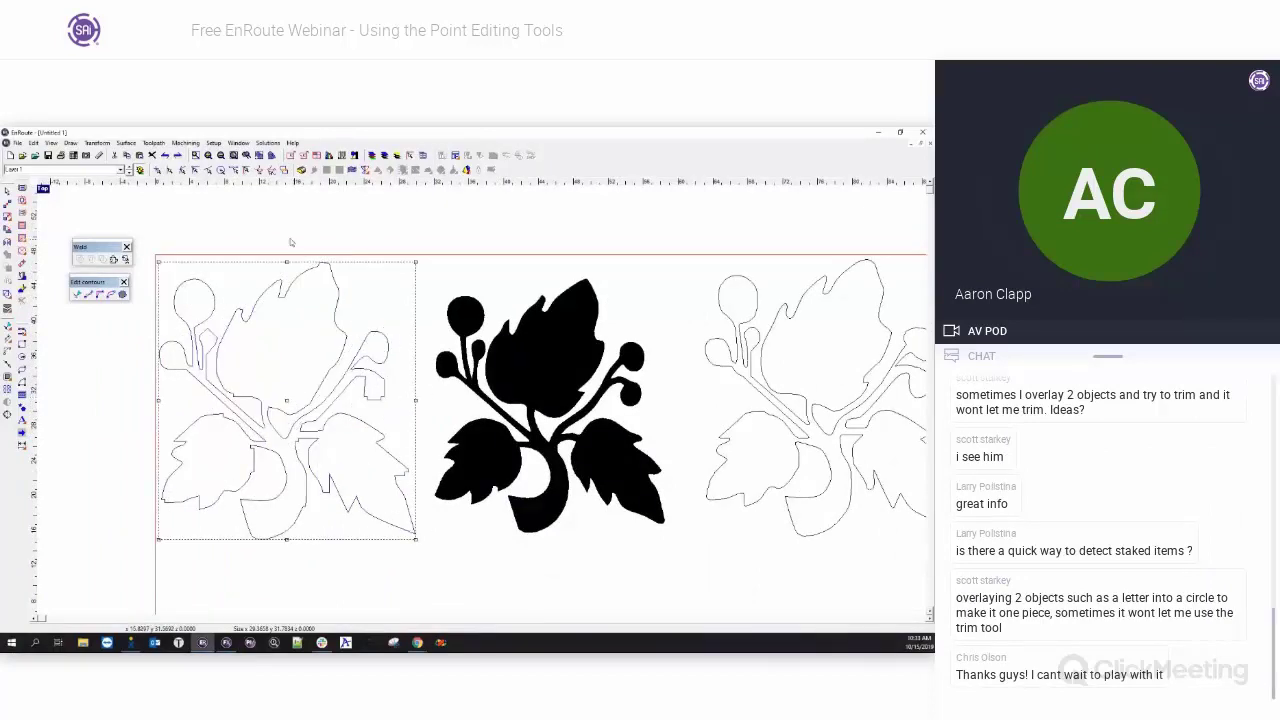
left_click(285, 171)
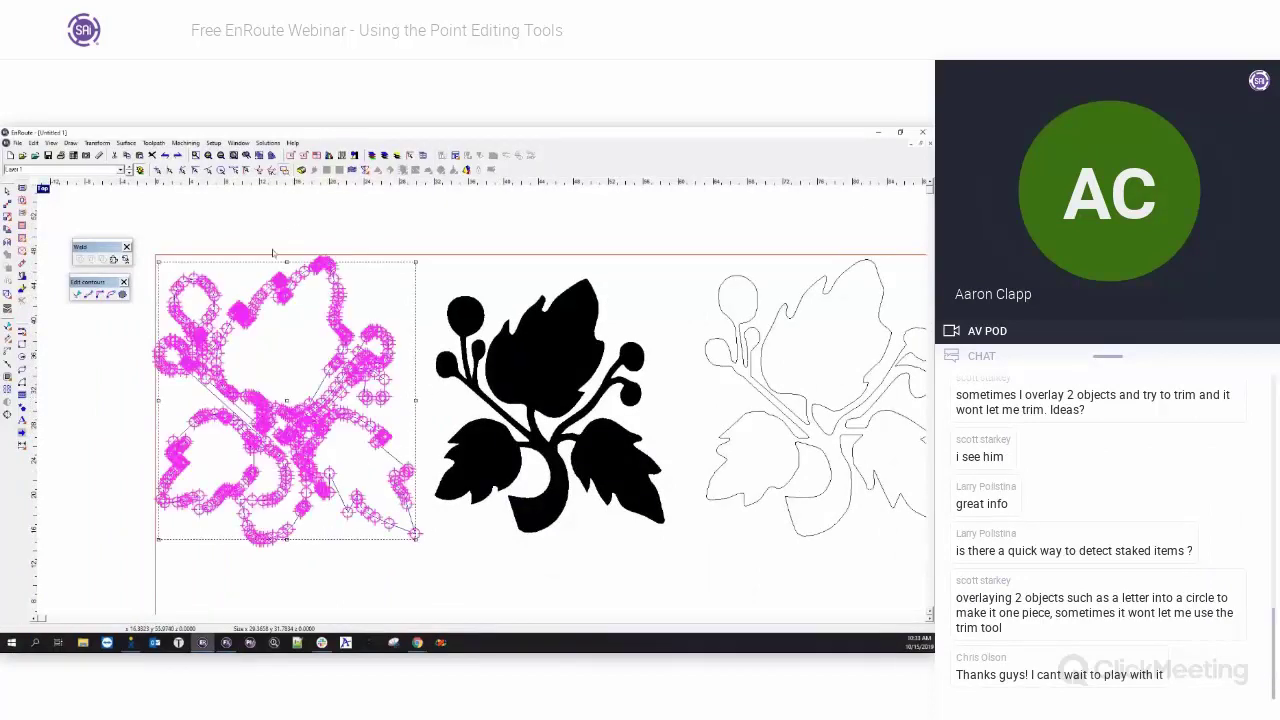
scroll(212, 305, "up", 1)
scroll(210, 312, "up", 5)
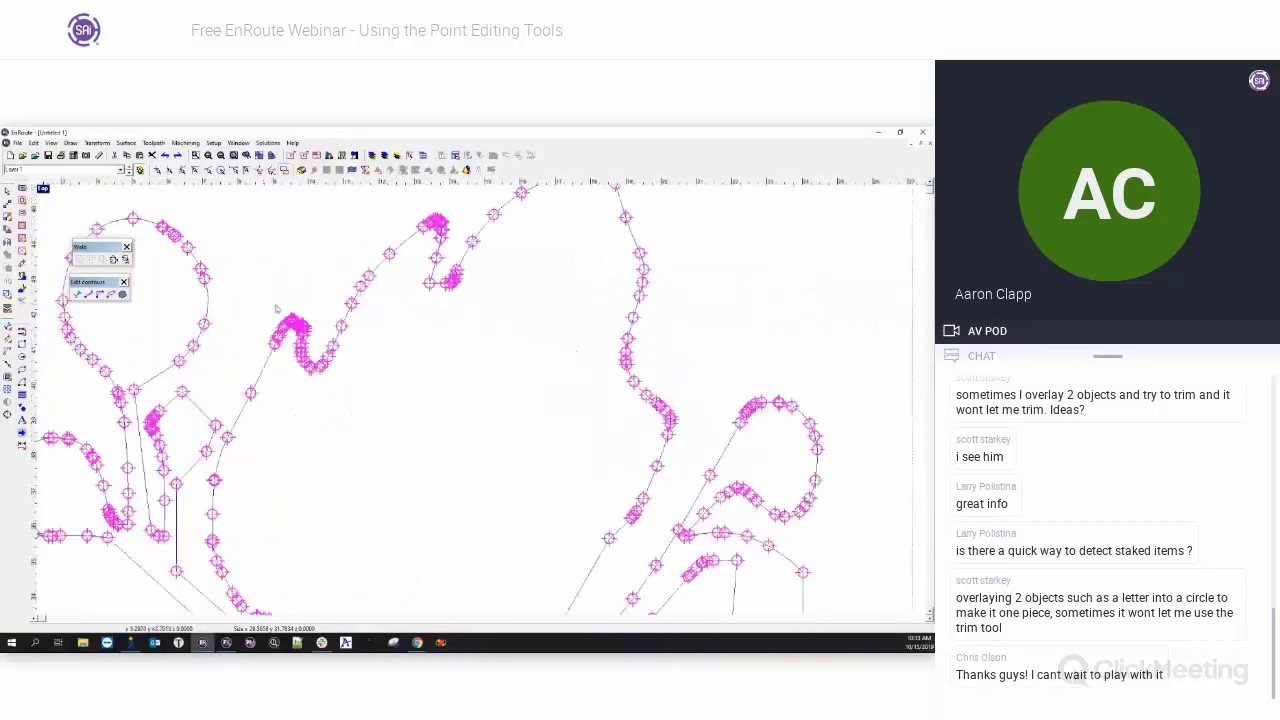
scroll(394, 357, "down", 3)
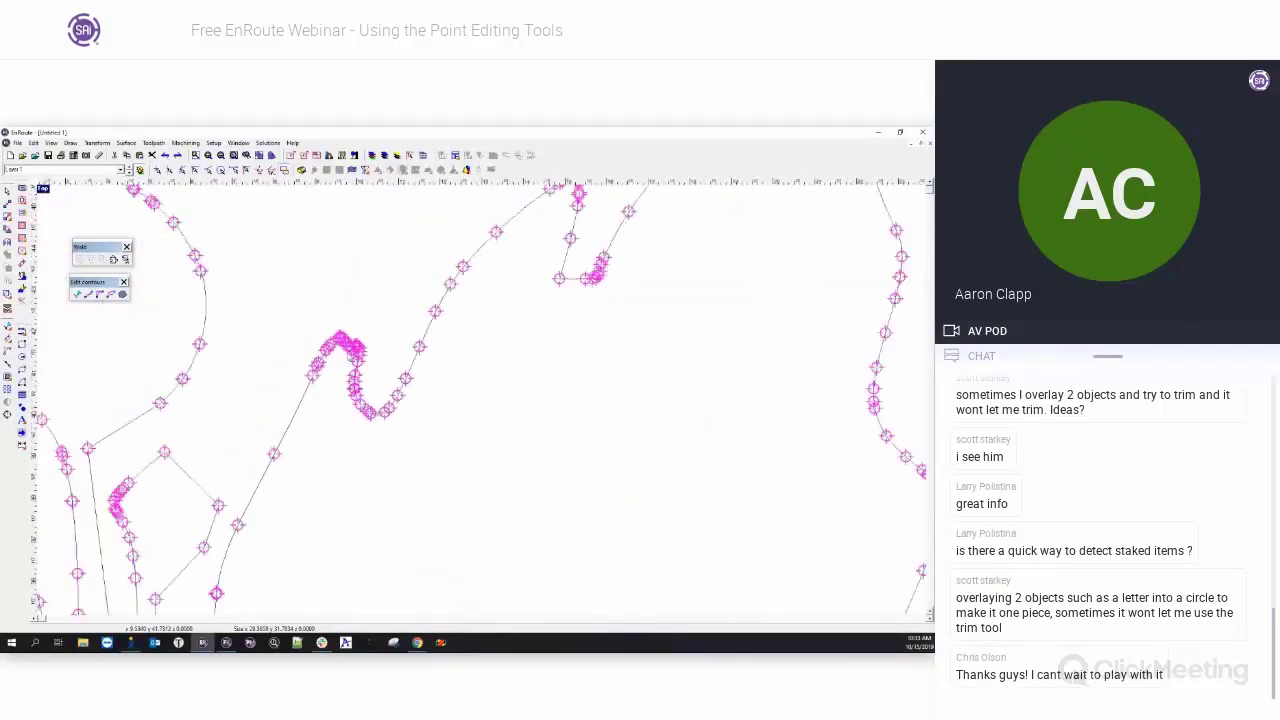
scroll(394, 357, "down", 3)
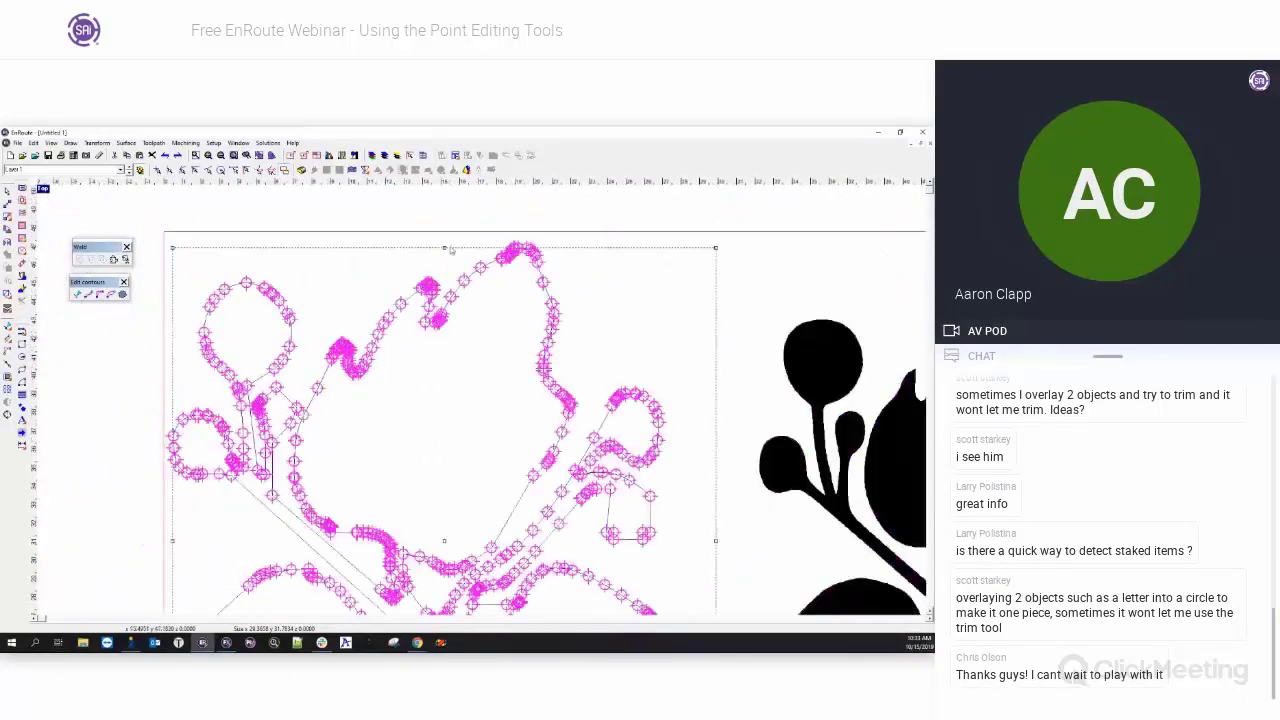
left_click(367, 240)
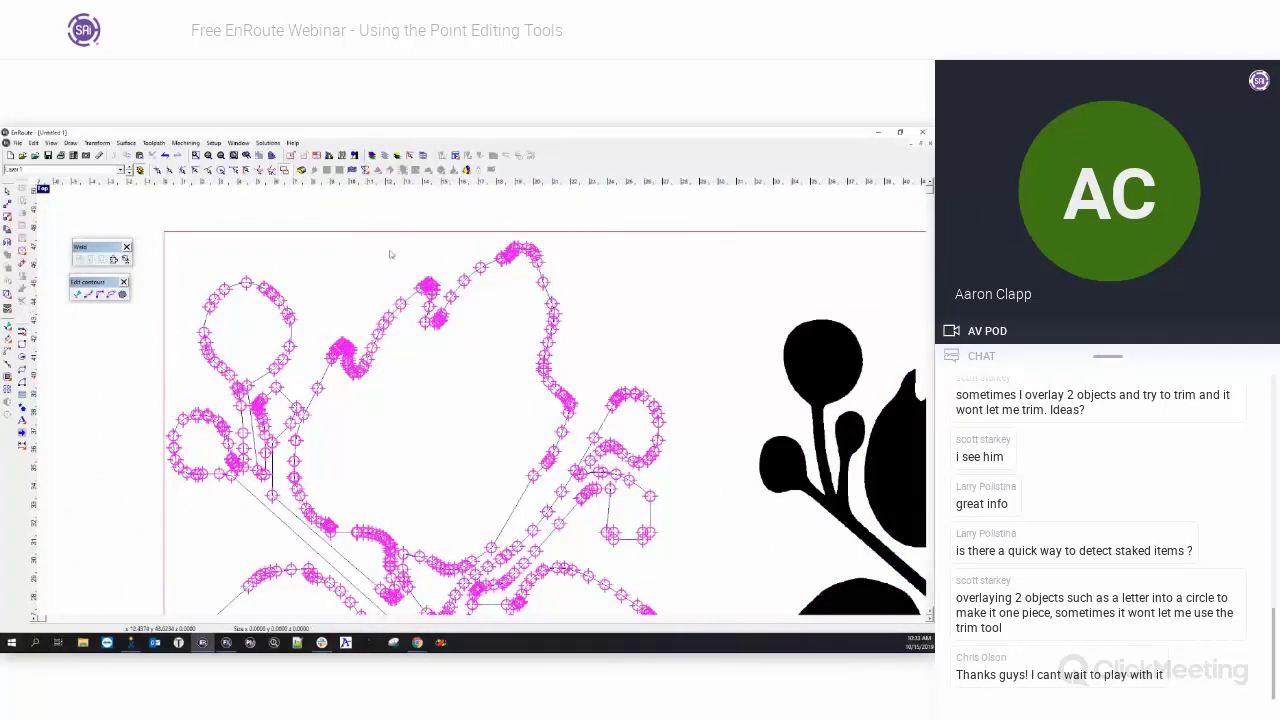
left_click(286, 173)
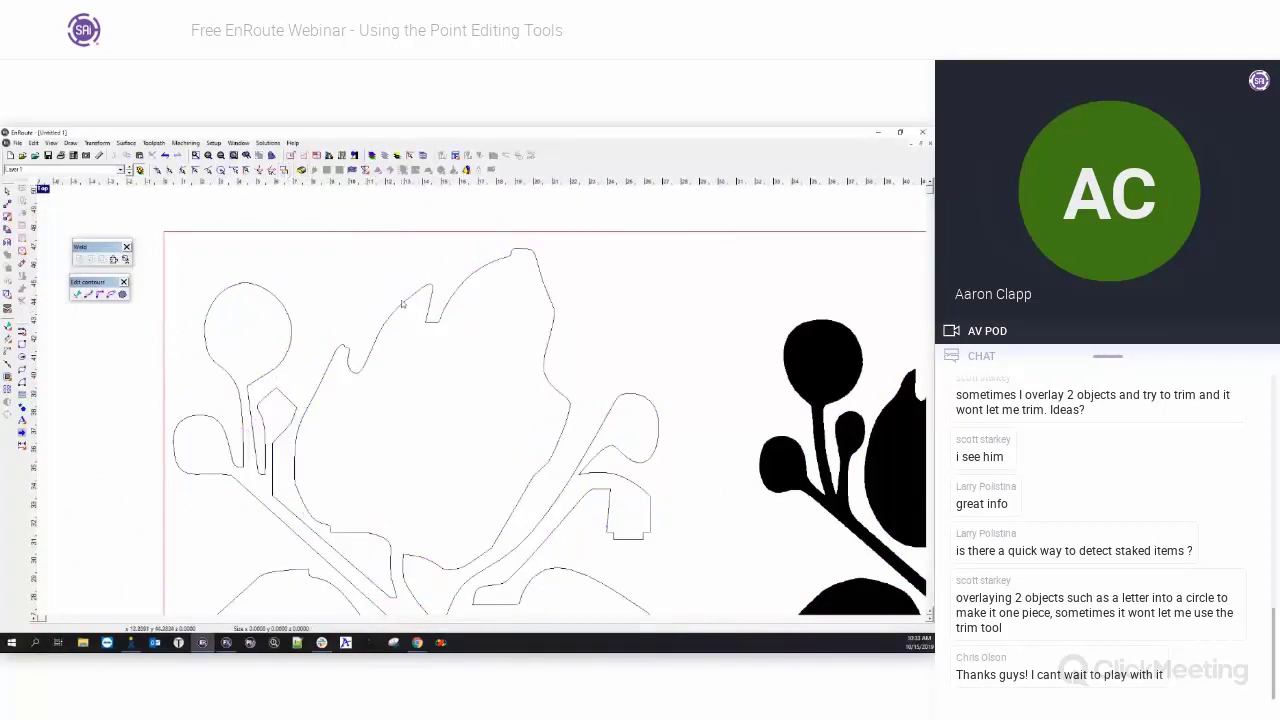
- Open the traced outline for point editing, examine the points around the large leaf's small notch, and end point editing
left_click(402, 304)
left_click(403, 305)
scroll(303, 353, "up", 2)
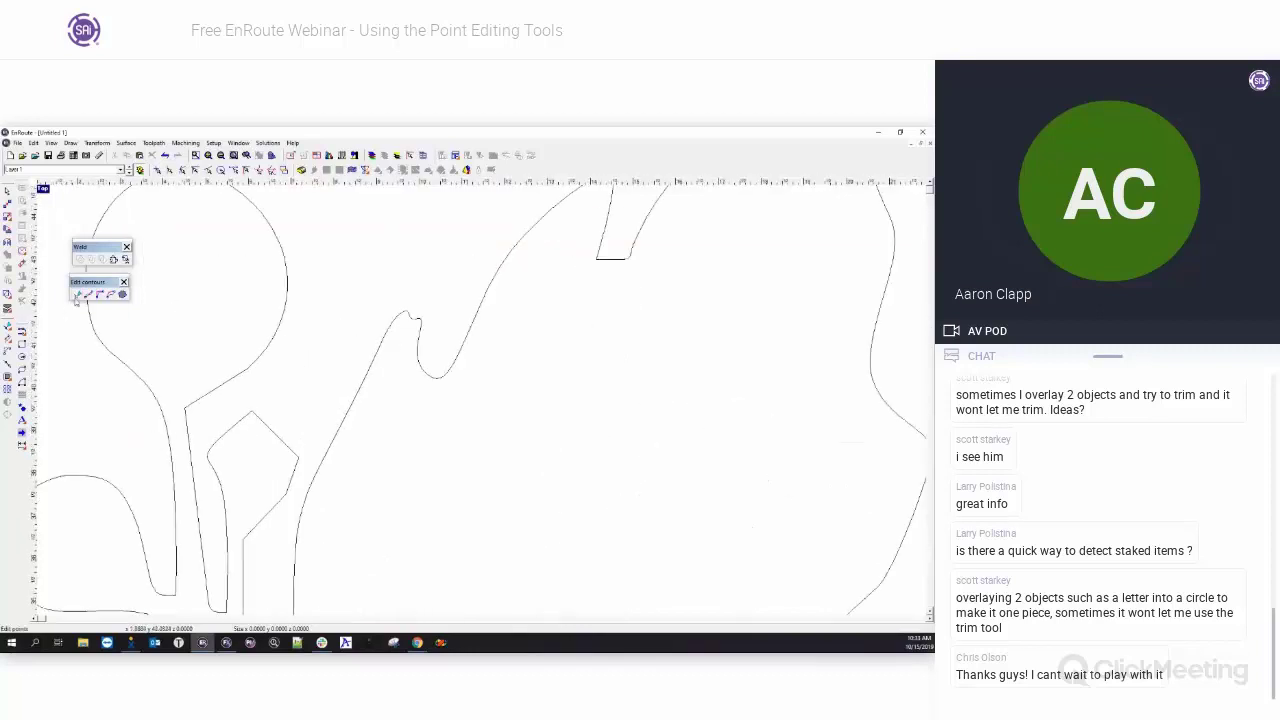
left_click(386, 343)
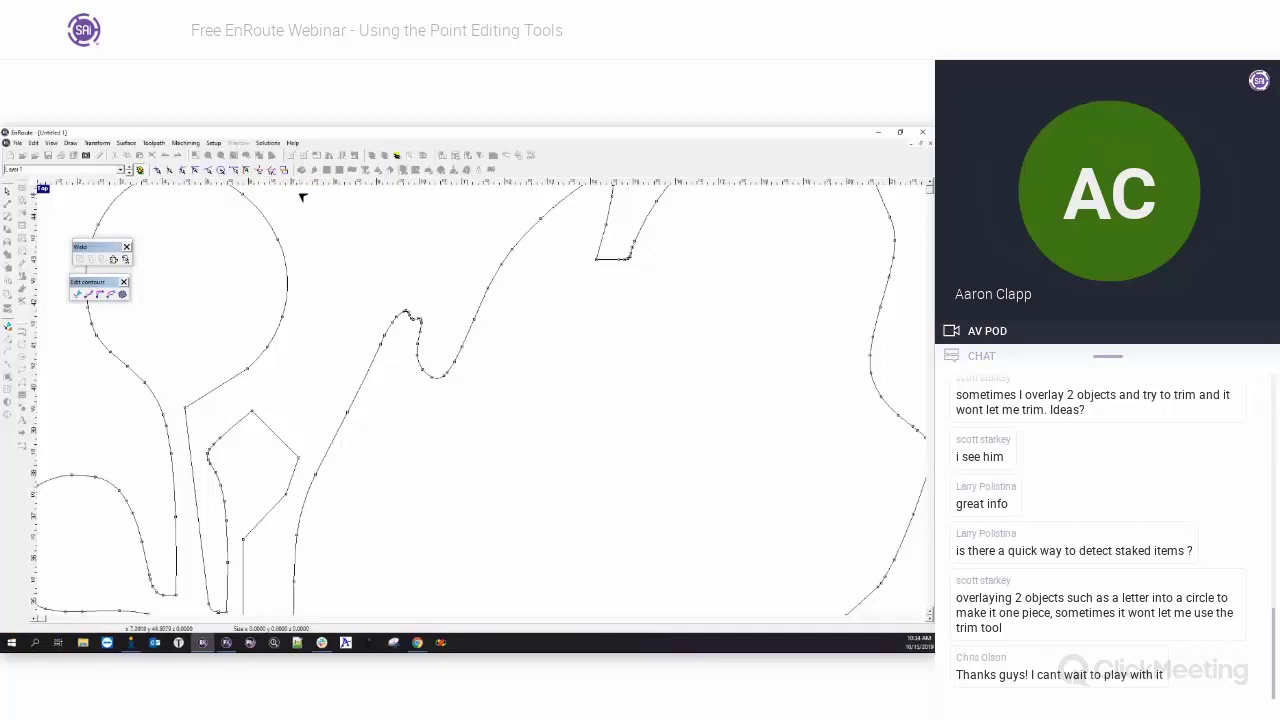
right_click(431, 302)
left_click(438, 308)
scroll(430, 284, "down", 2)
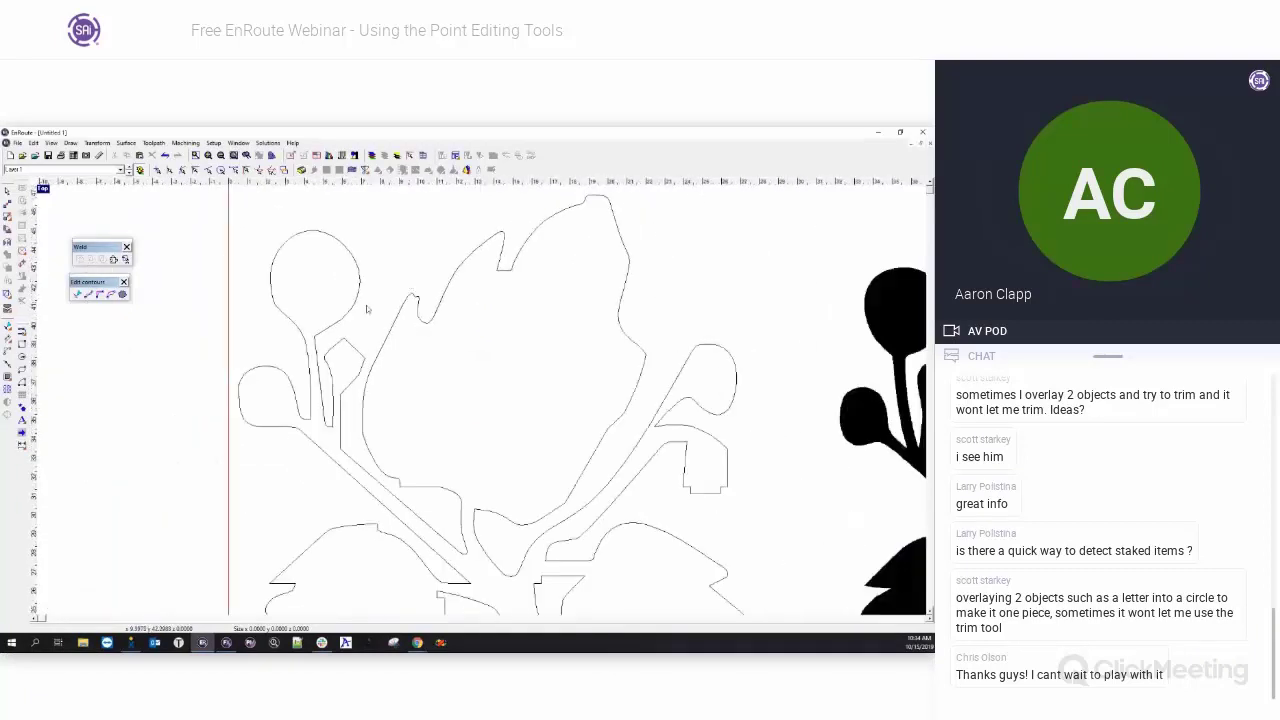
- Explode the selected contours of the whole traced leaf outline and merge the resulting pieces back together with Merge selection
scroll(367, 310, "down", 3)
left_click_drag(234, 236, 519, 552)
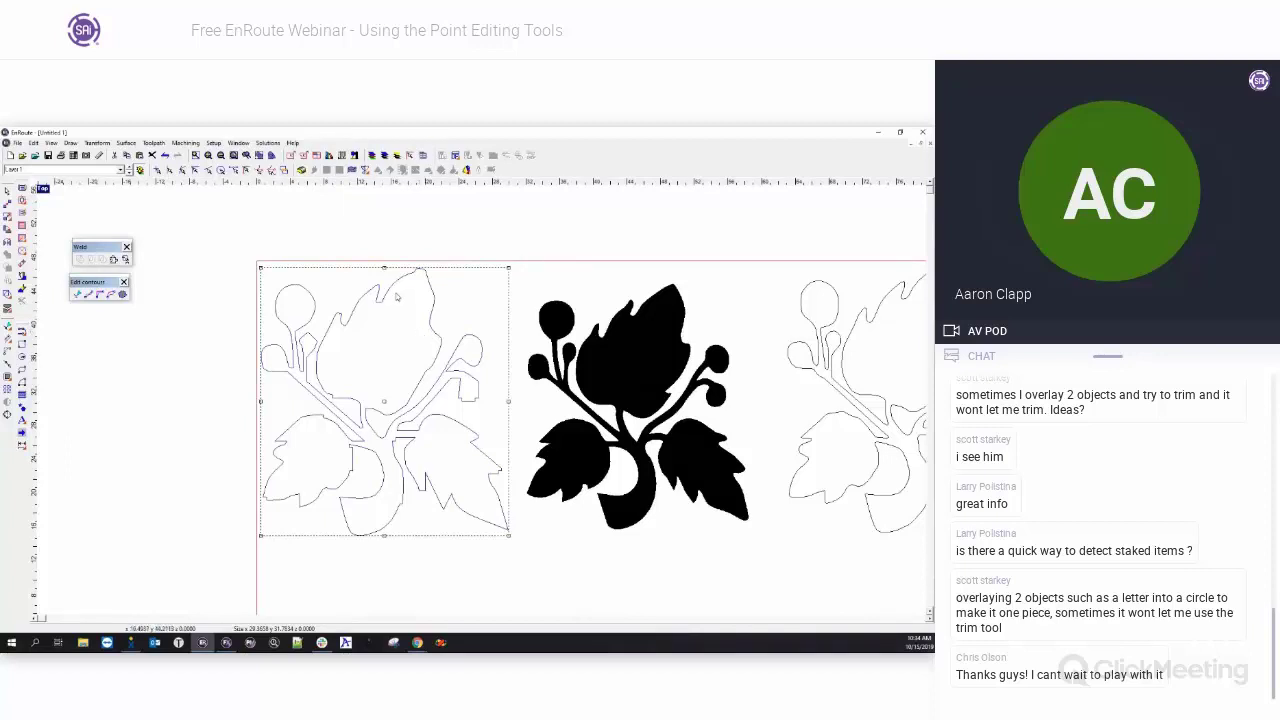
left_click(214, 144)
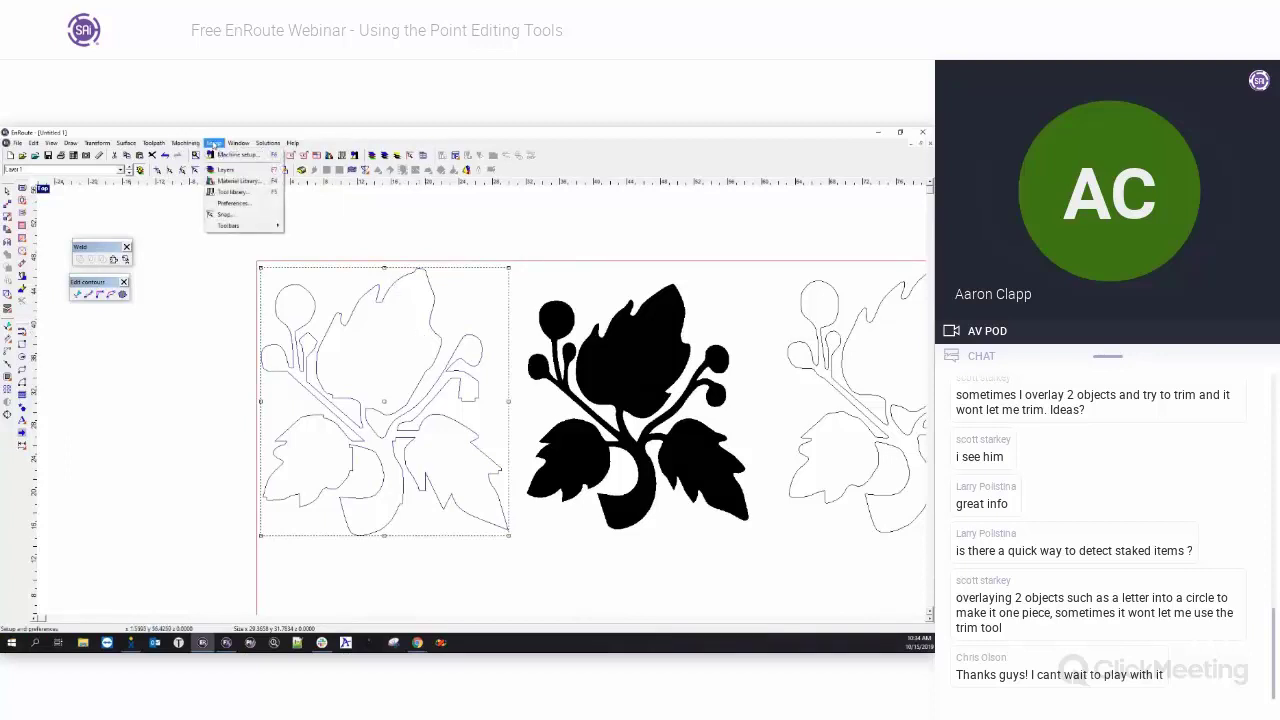
mouse_move(97, 143)
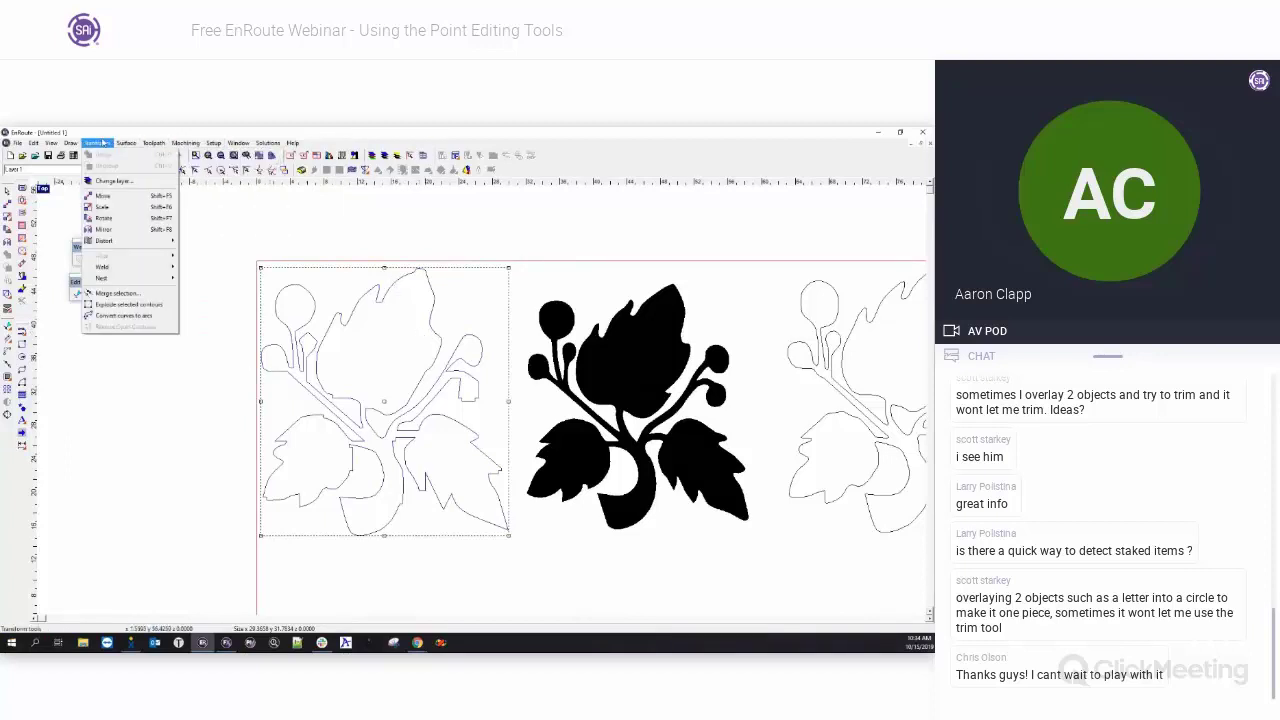
left_click(117, 305)
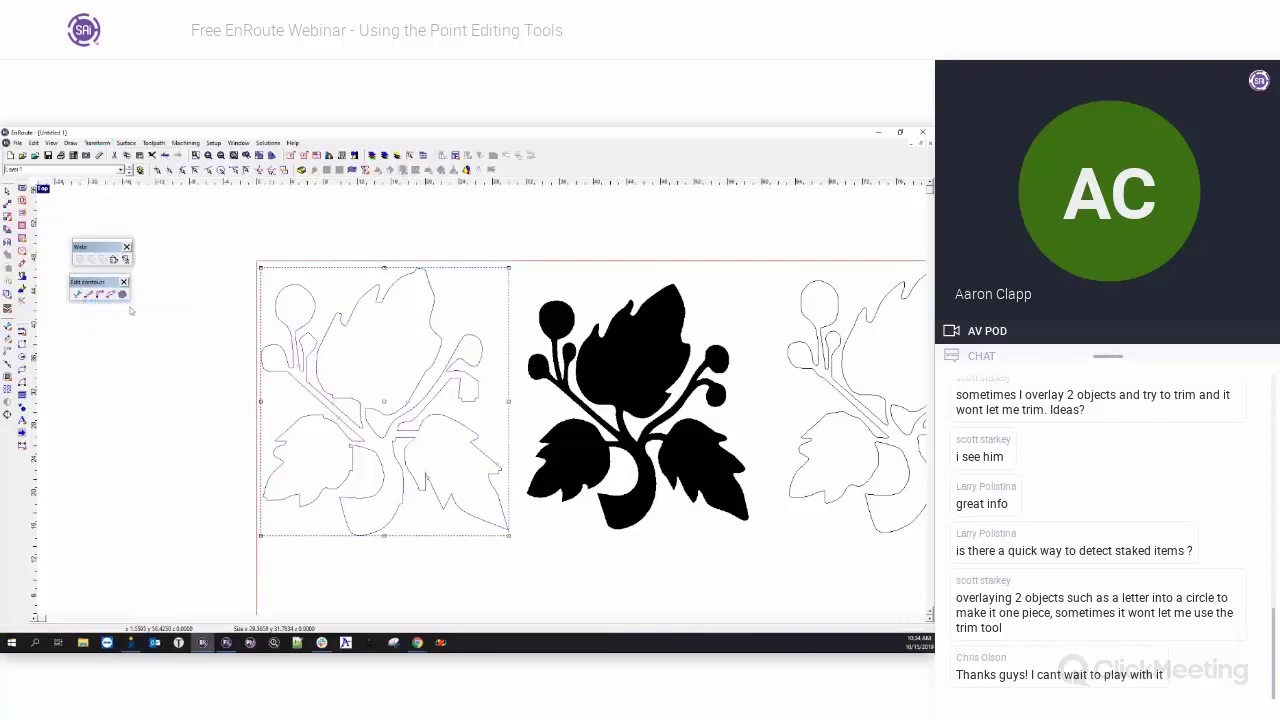
left_click(104, 144)
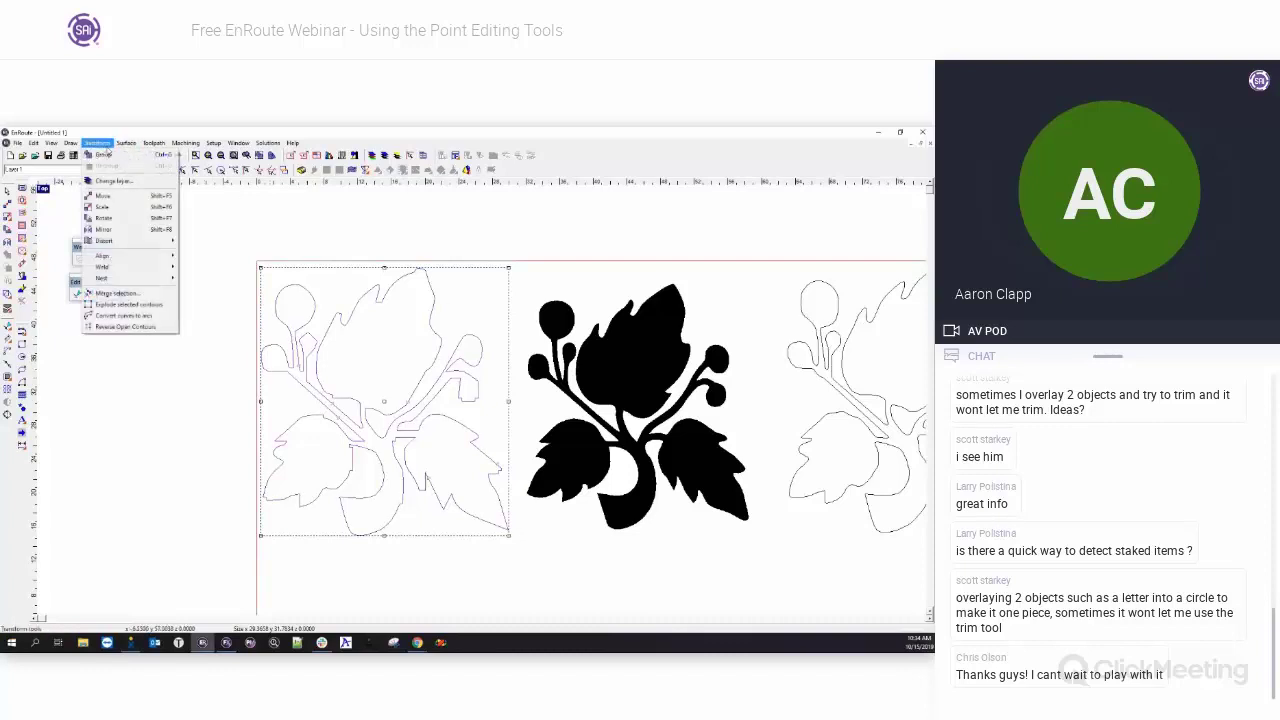
left_click(116, 293)
left_click(870, 178)
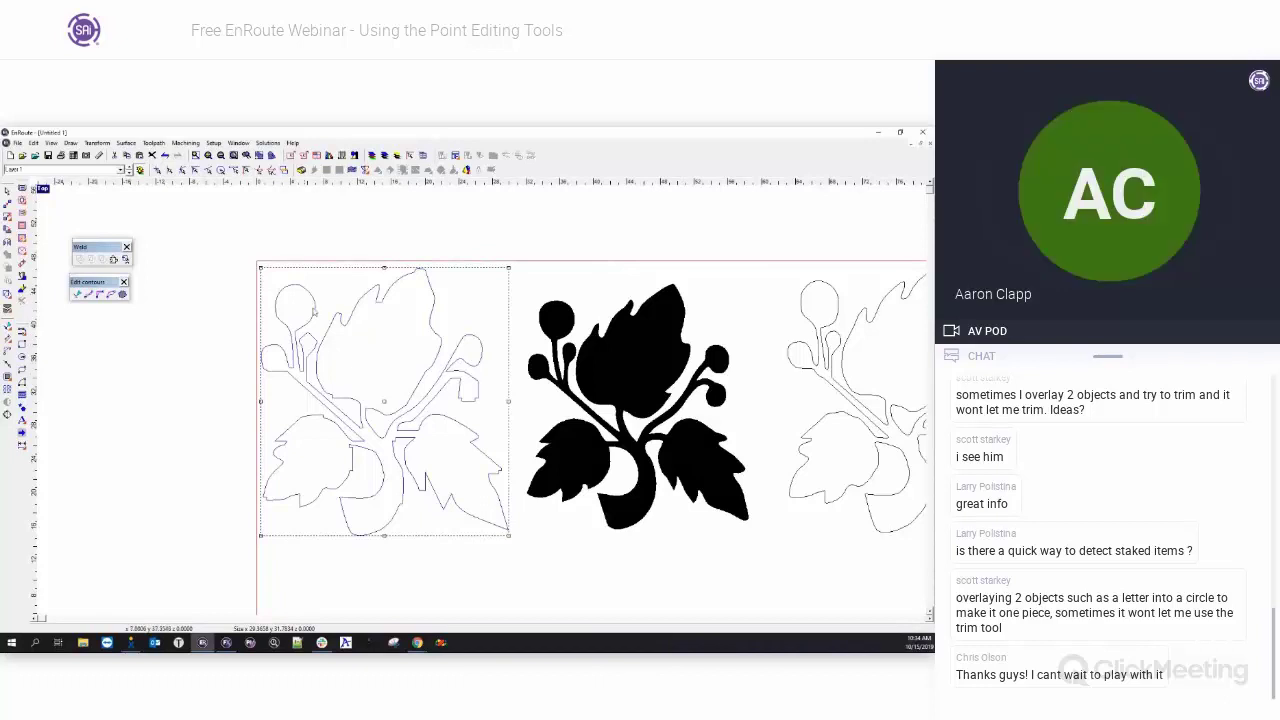
- Draw a rounded rectangle about 14.7 by 7.4 with corner radius 1.0 over the upper part of the large leaf outline
left_click(333, 277)
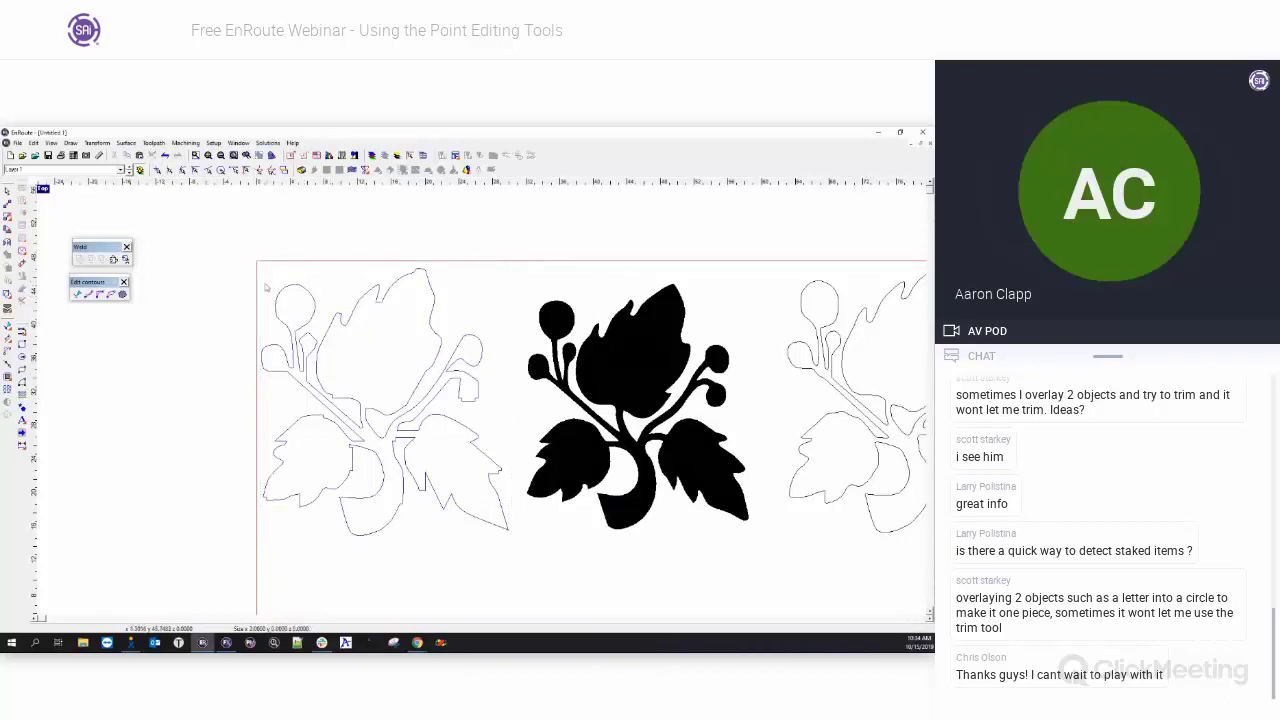
left_click(21, 346)
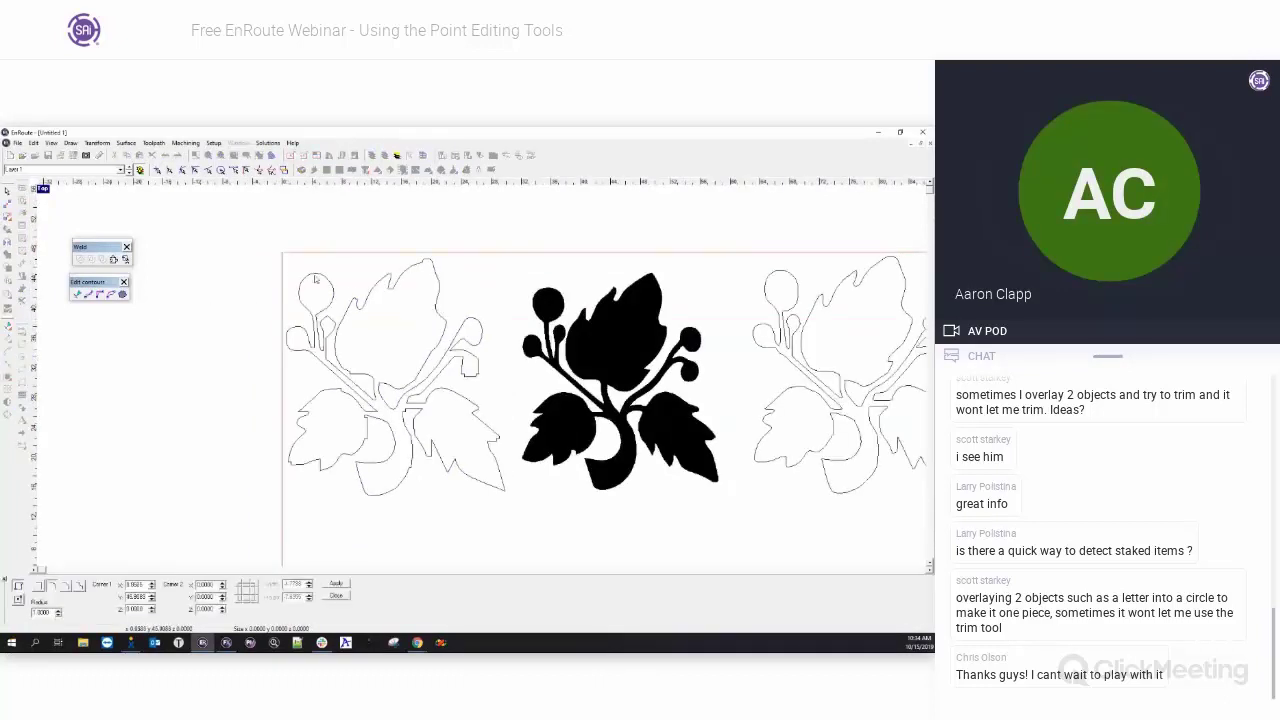
left_click_drag(343, 267, 452, 324)
scroll(480, 294, "up", 1)
right_click(477, 296)
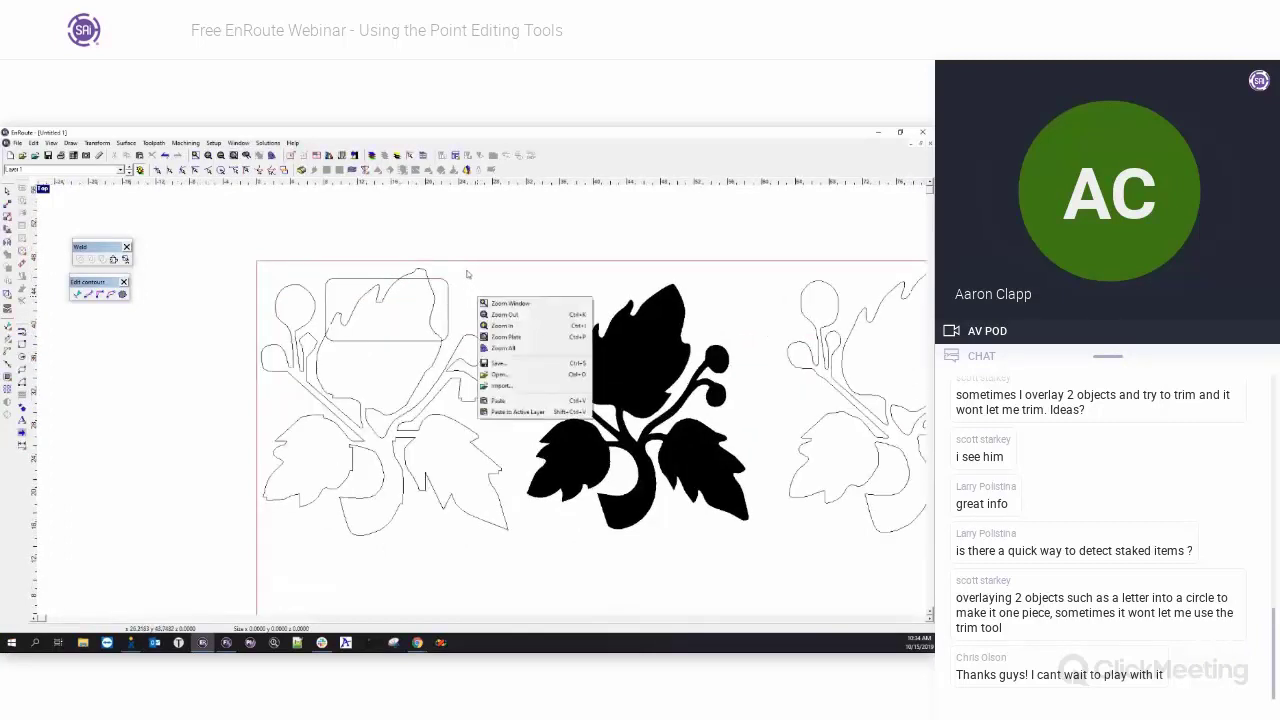
- Preview trimming the rounded rectangle's lower edge with the Trim tool's By Boundaries method, and leave the tool without cutting
scroll(470, 274, "up", 2)
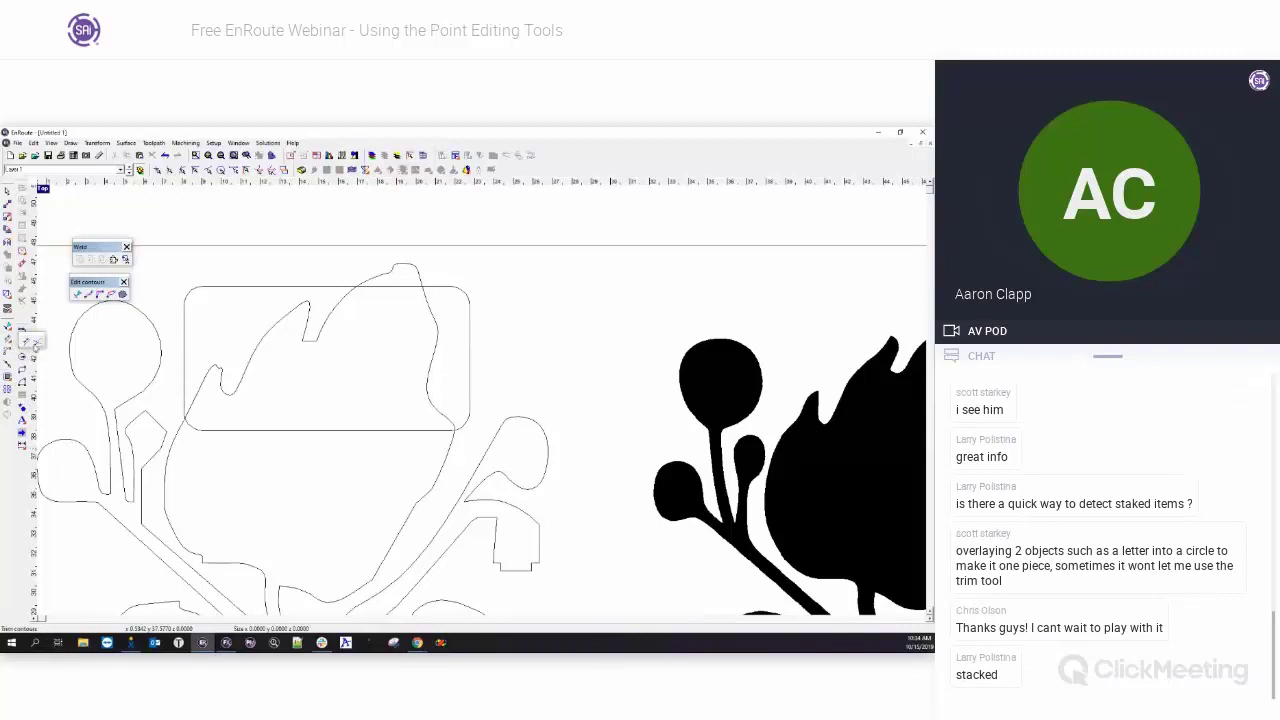
left_click(9, 342)
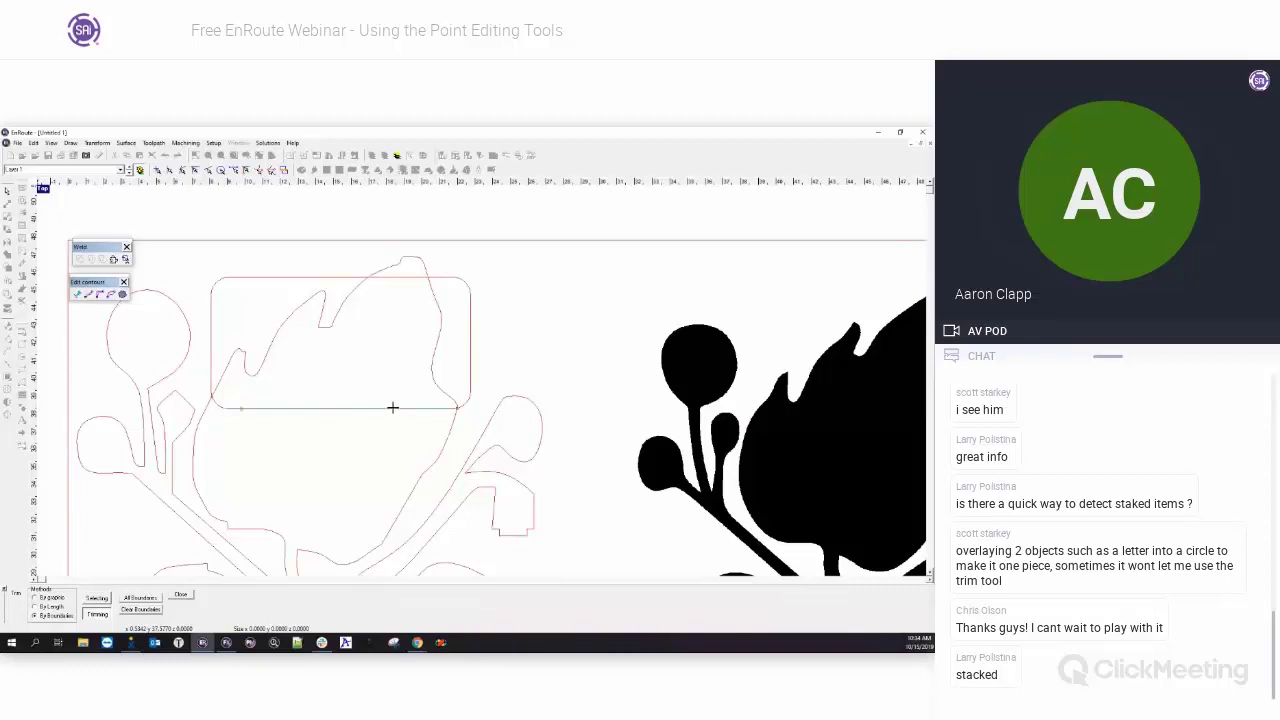
right_click(244, 303)
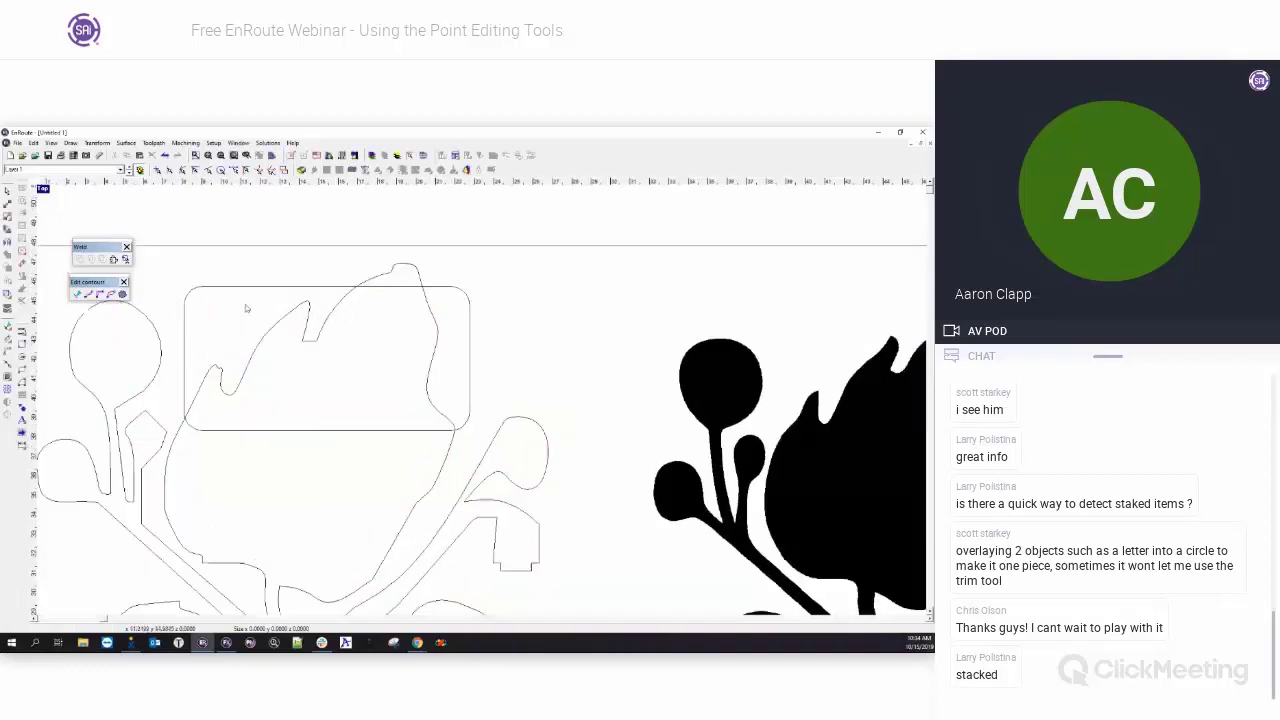
right_click(244, 302)
left_click(225, 276)
- Select the rounded rectangle together with the traced leaf outline and explode their contours into separate segments
scroll(323, 349, "down", 3)
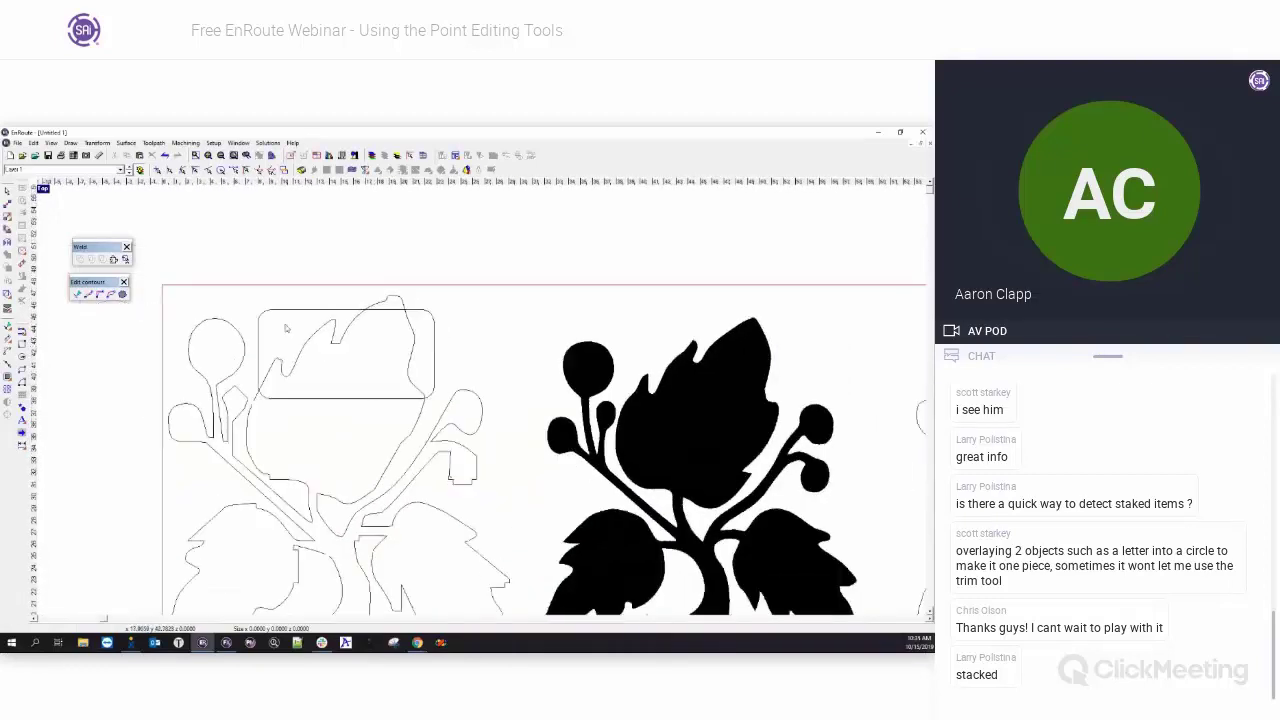
left_click_drag(173, 262, 510, 528)
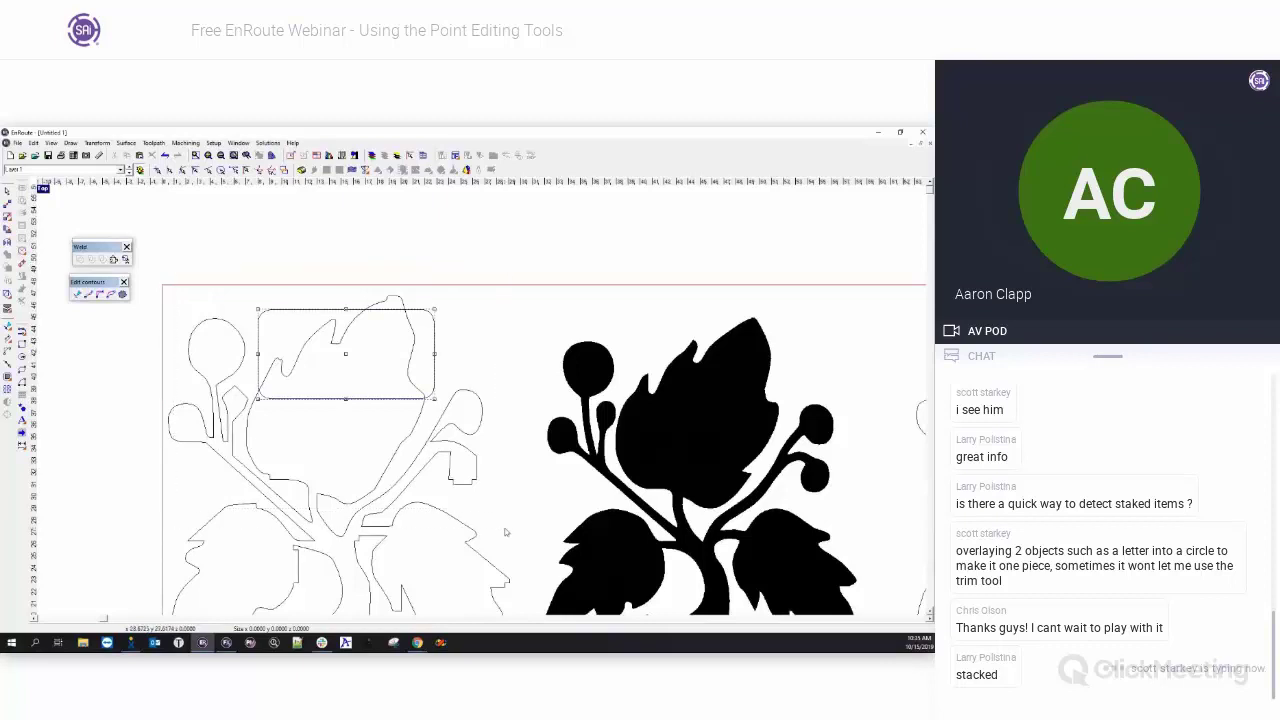
left_click(447, 450)
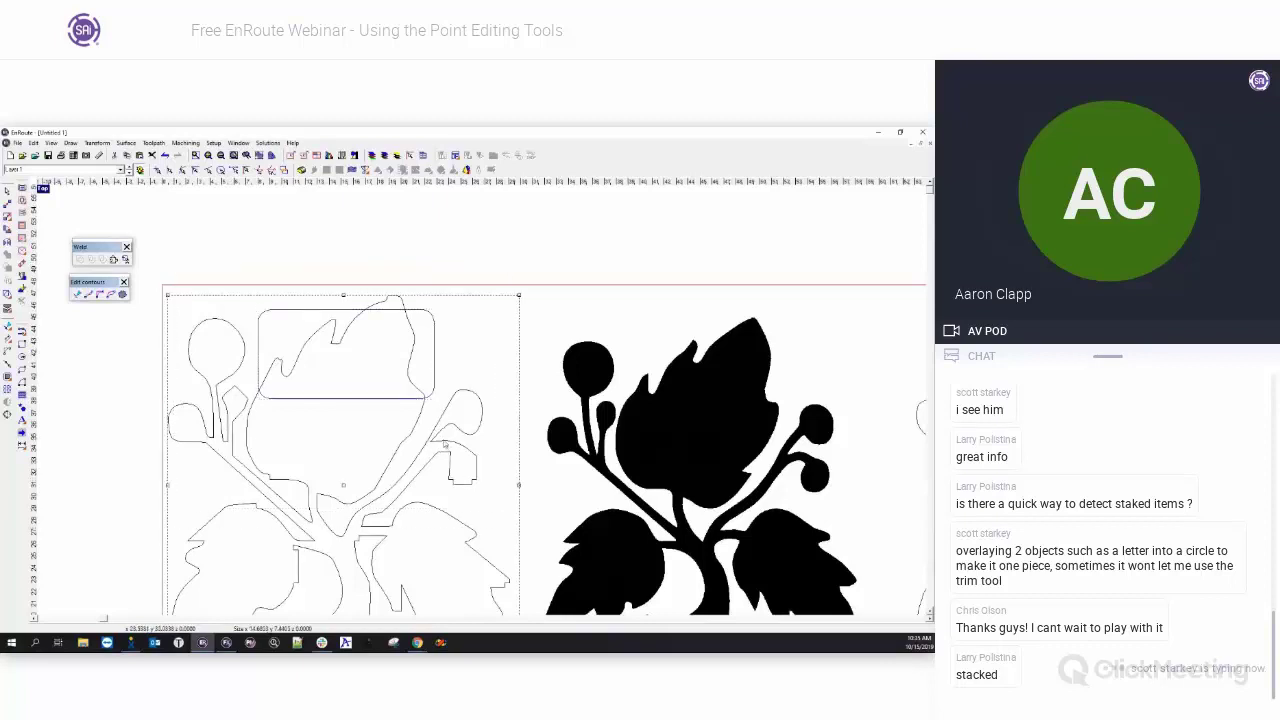
left_click(100, 143)
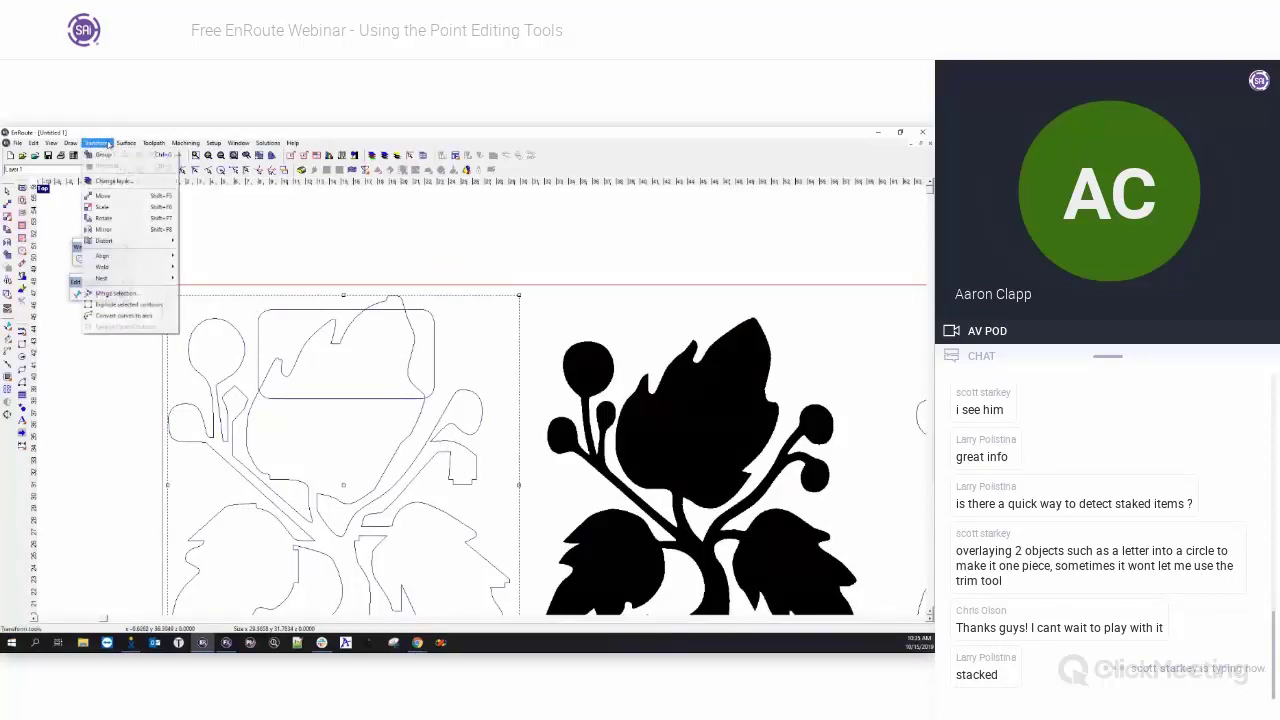
left_click(112, 304)
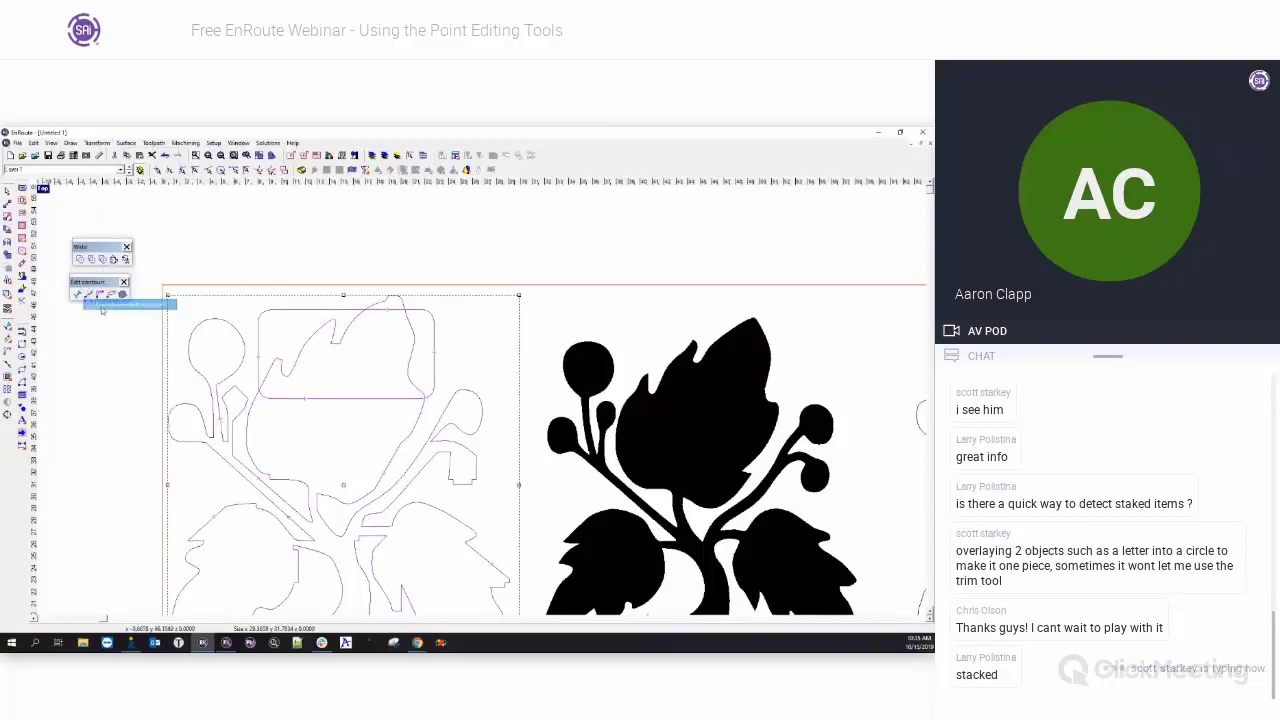
- Preview By Boundaries trimming of the exploded segments where the rectangle's upper edge crosses the leaf tip, and leave the Trim tool
scroll(380, 319, "up", 2)
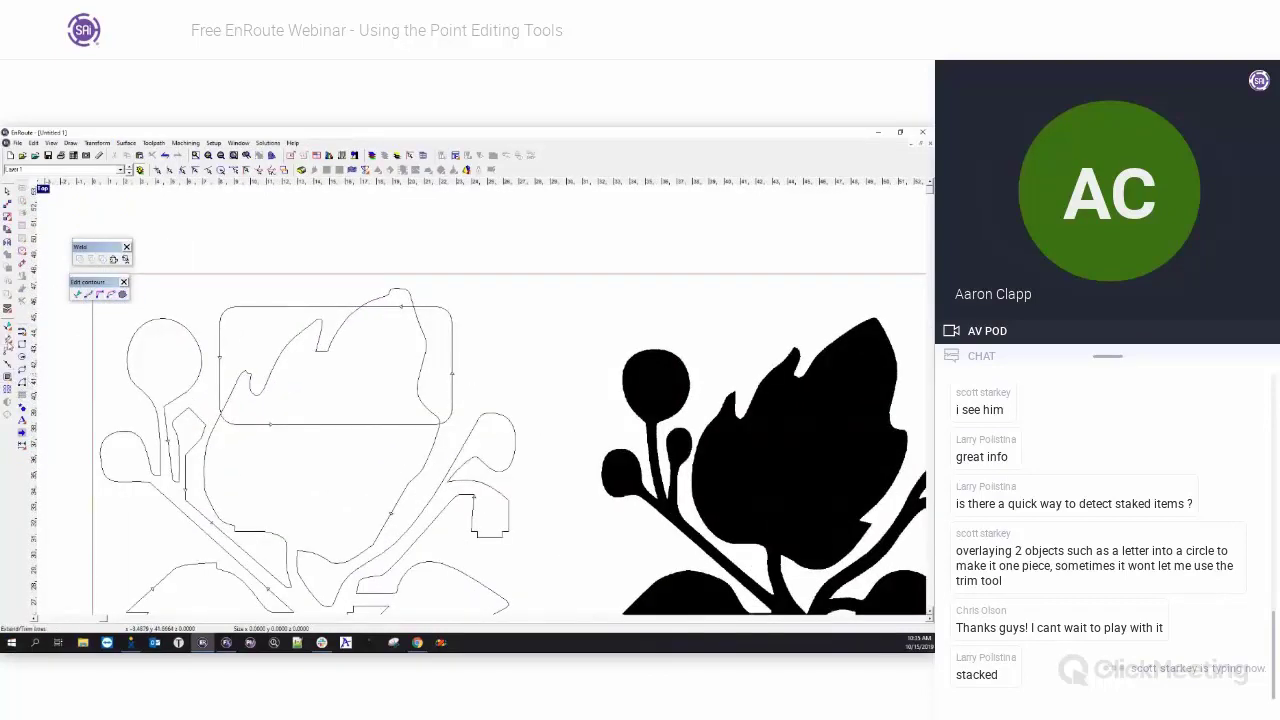
left_click(8, 340)
left_click(36, 343)
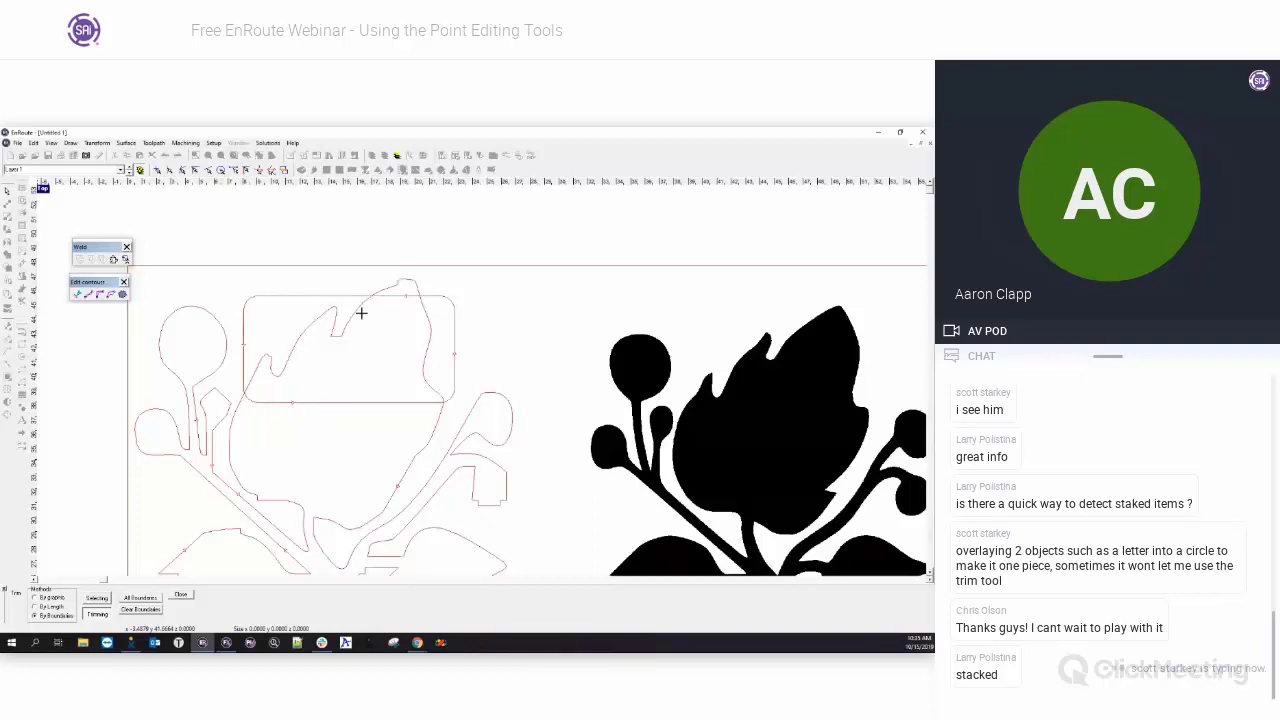
scroll(377, 320, "up", 5)
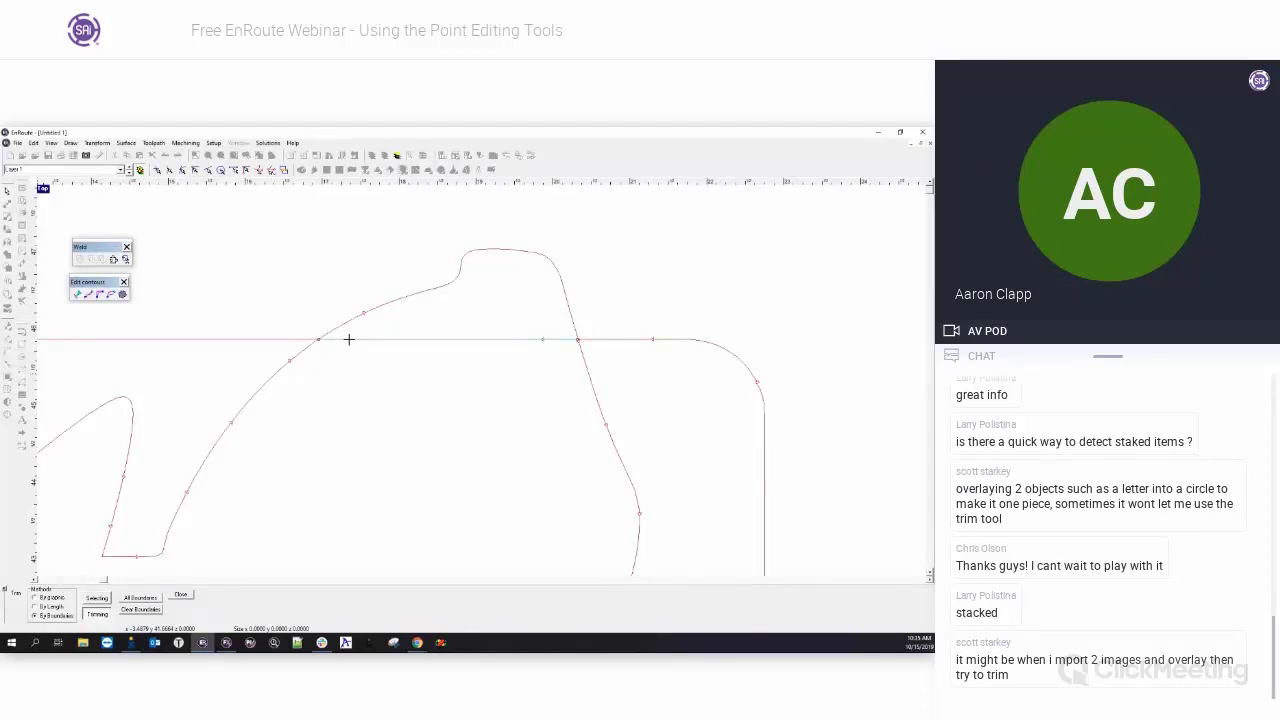
key("Escape")
scroll(409, 391, "down", 2)
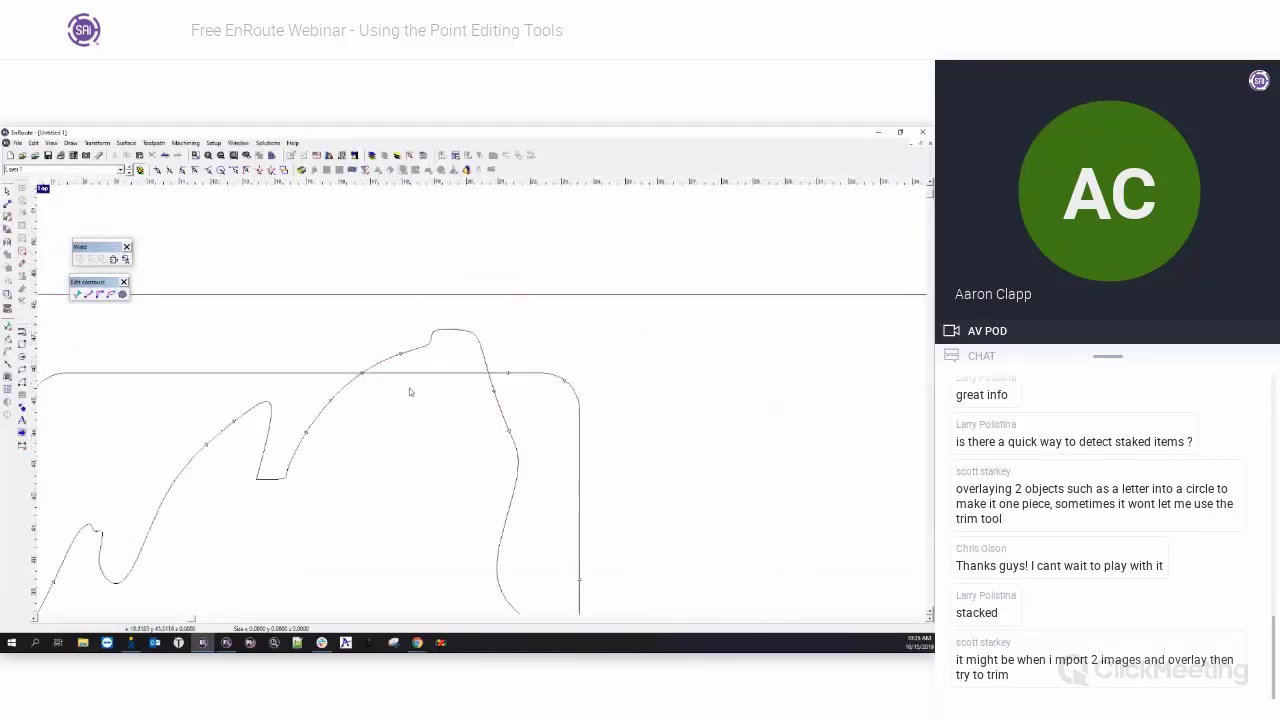
- Merge the exploded segments of the left leaf outline and its rounded rectangle back into joined contours
scroll(409, 392, "down", 3)
left_click_drag(258, 322, 470, 557)
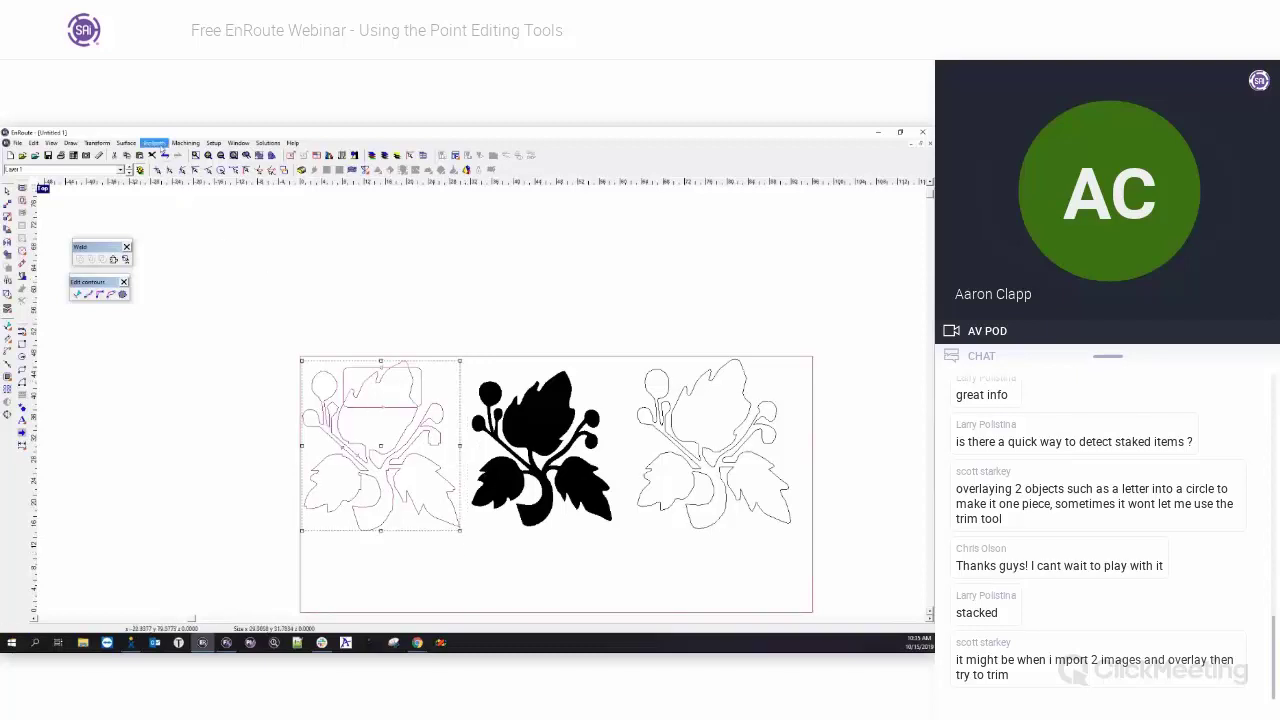
left_click(97, 143)
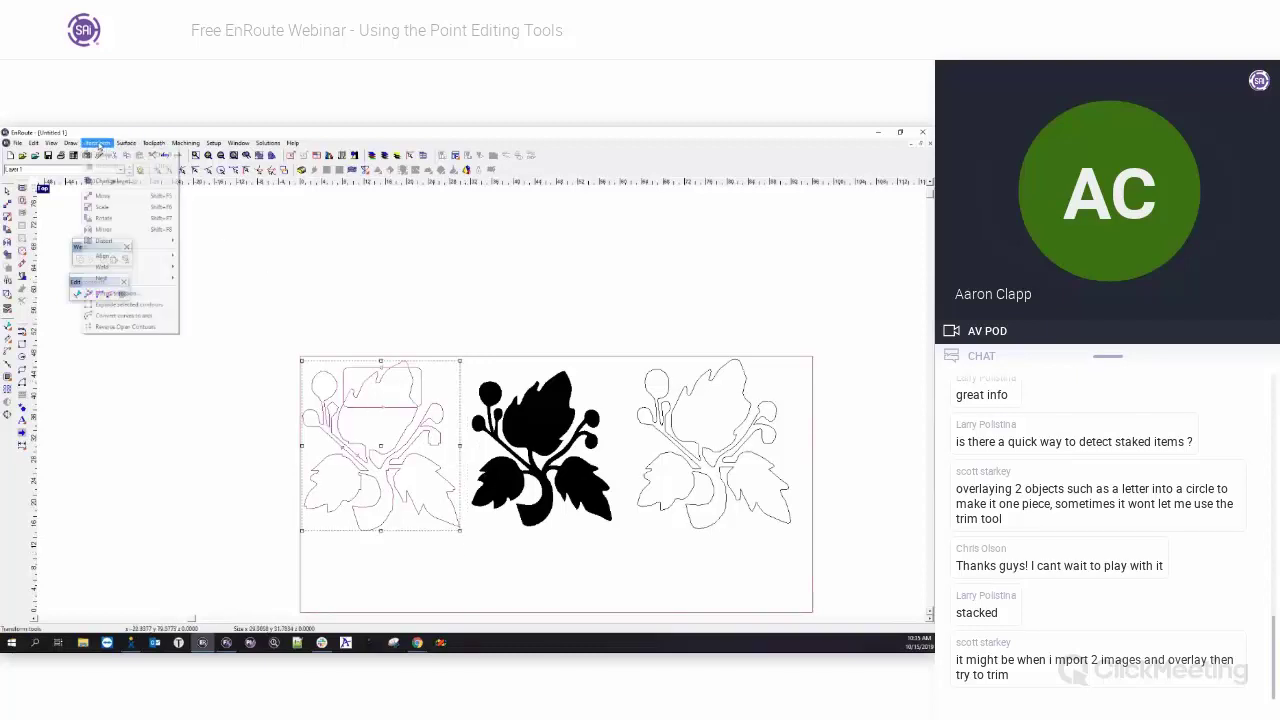
left_click(115, 293)
left_click(880, 181)
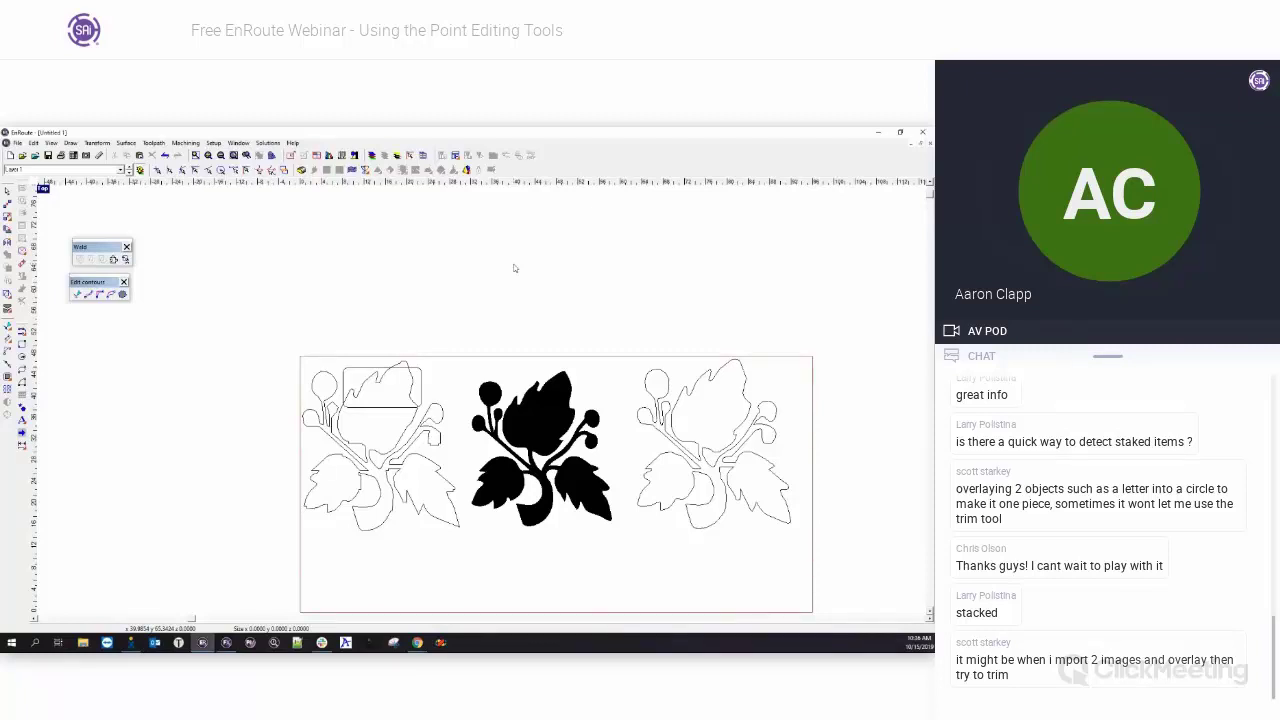
- Examine the sharp notch corner and adjoining flat edge of the large leaf's outline at close range
scroll(383, 381, "up", 5)
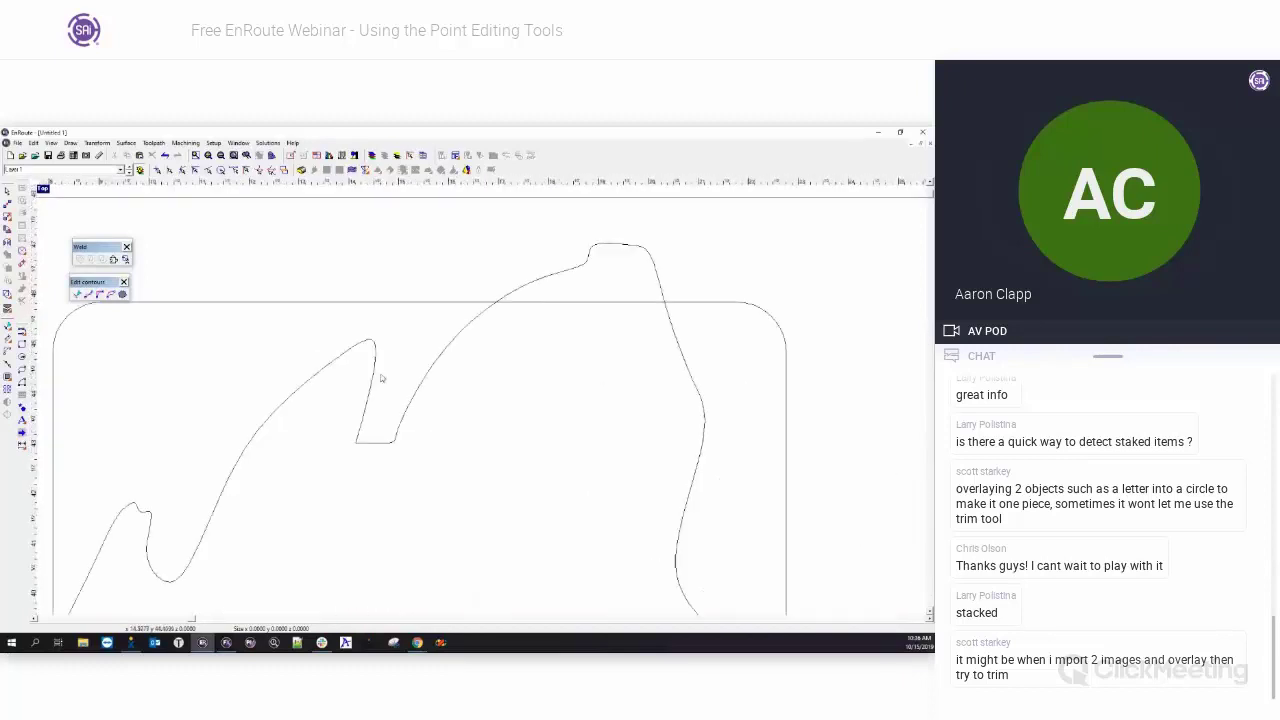
scroll(331, 341, "up", 4)
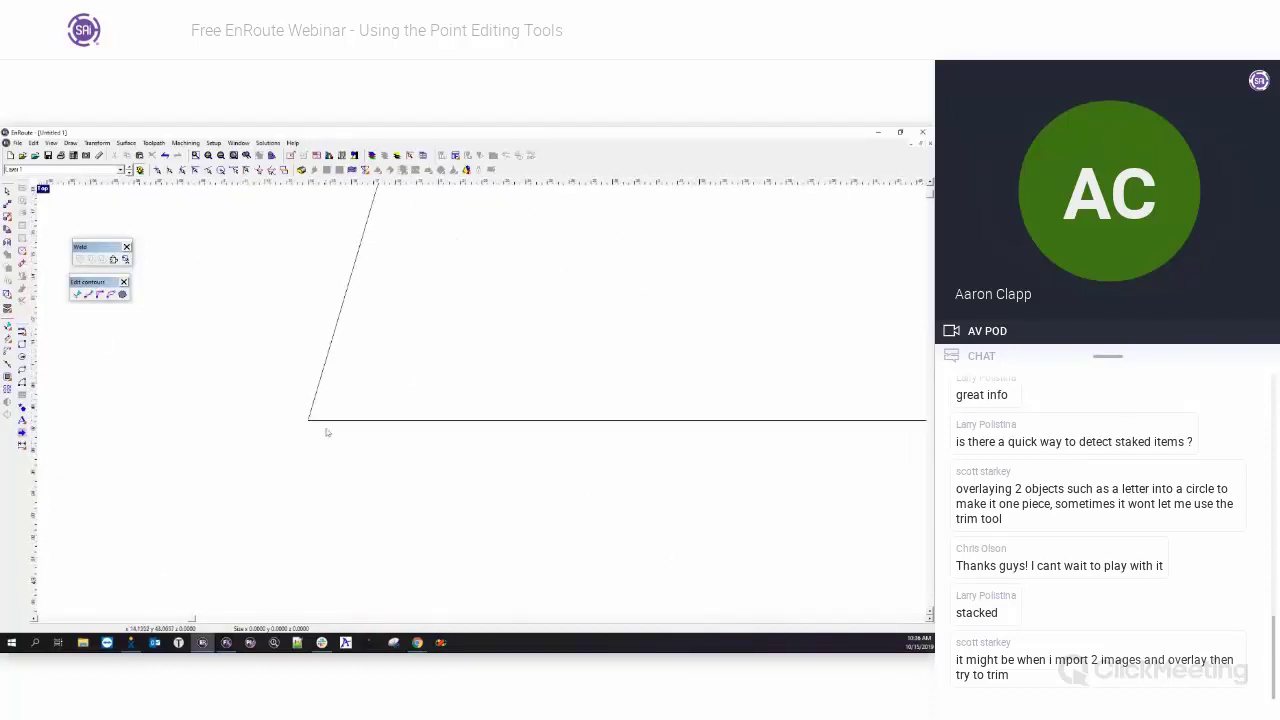
scroll(287, 424, "down", 1)
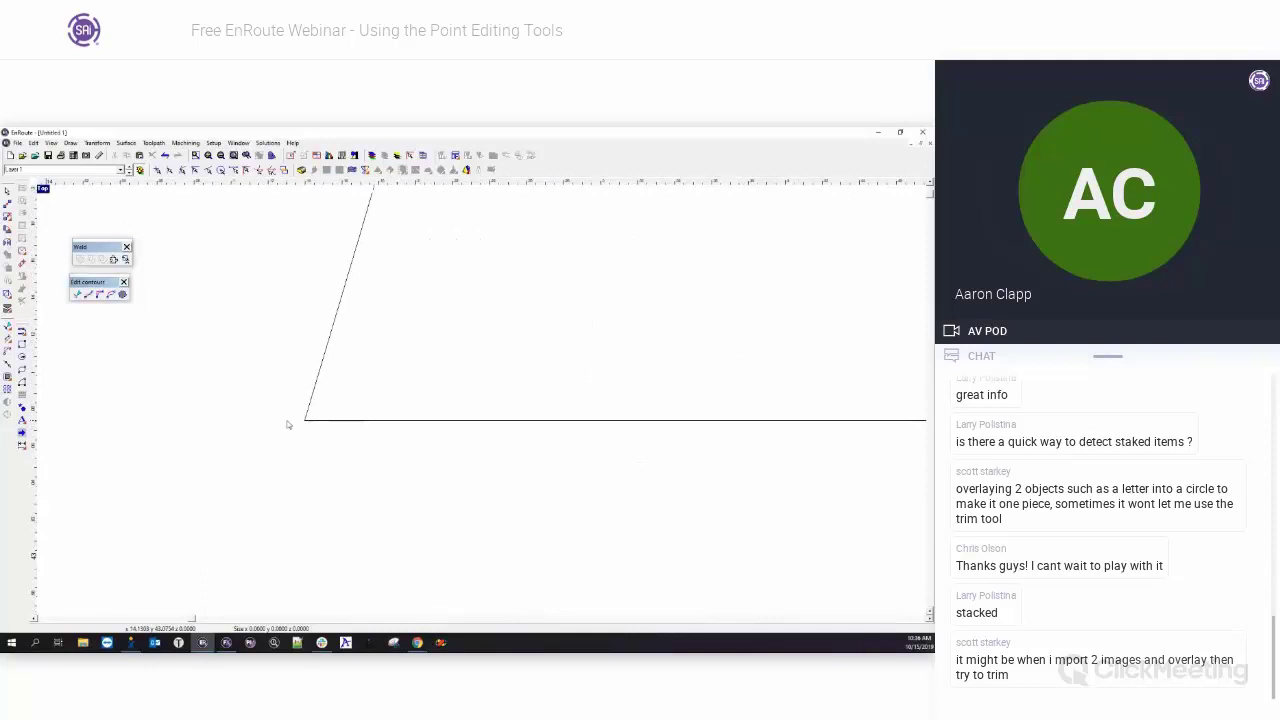
scroll(324, 424, "up", 1)
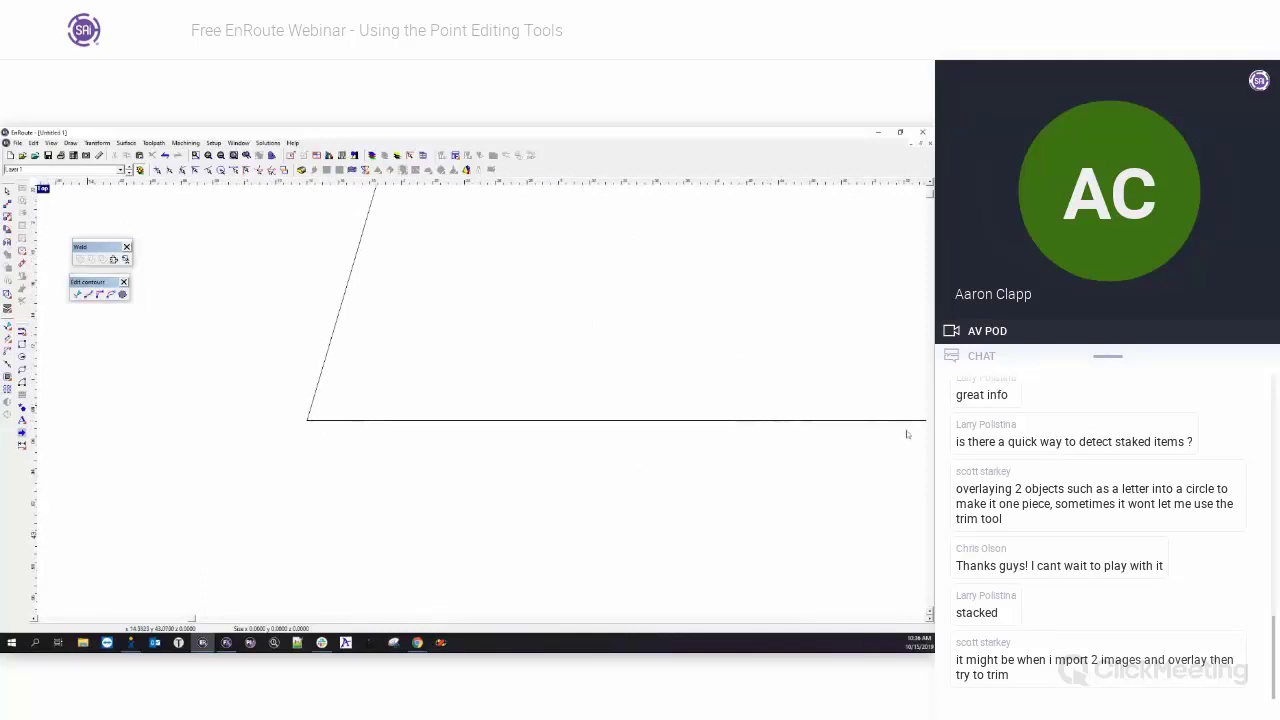
scroll(506, 404, "up", 1)
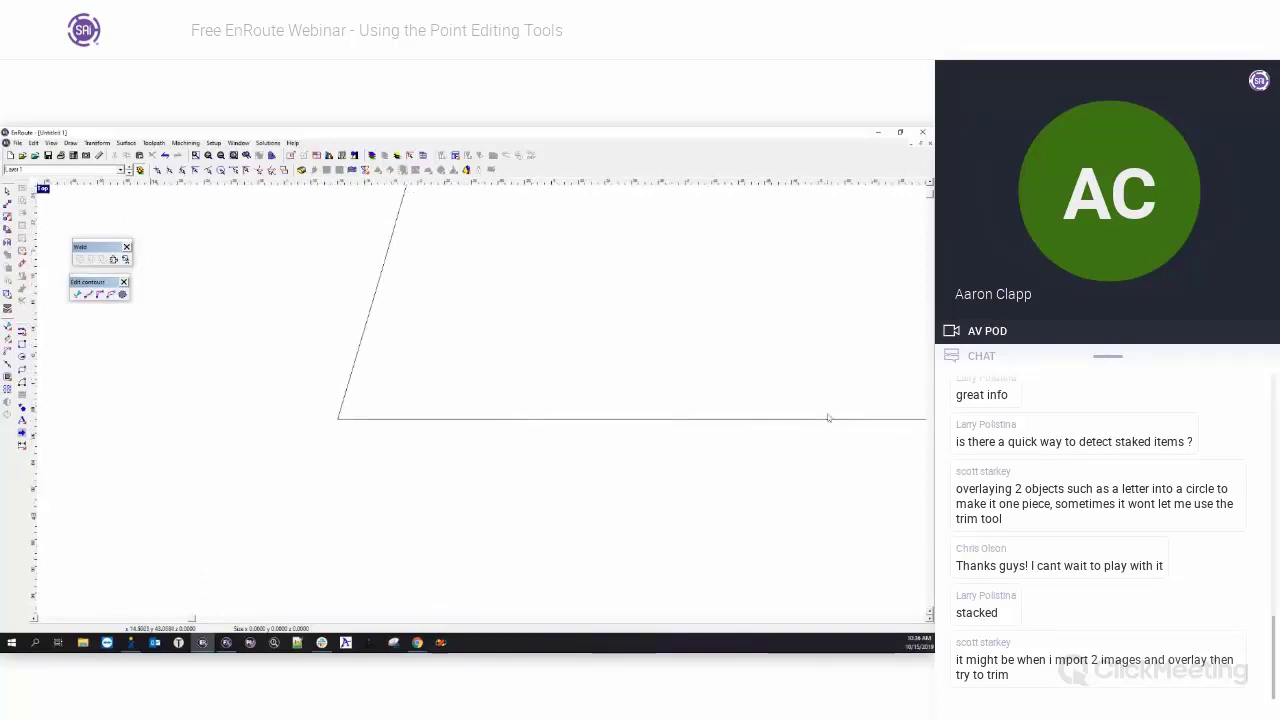
scroll(294, 404, "down", 1)
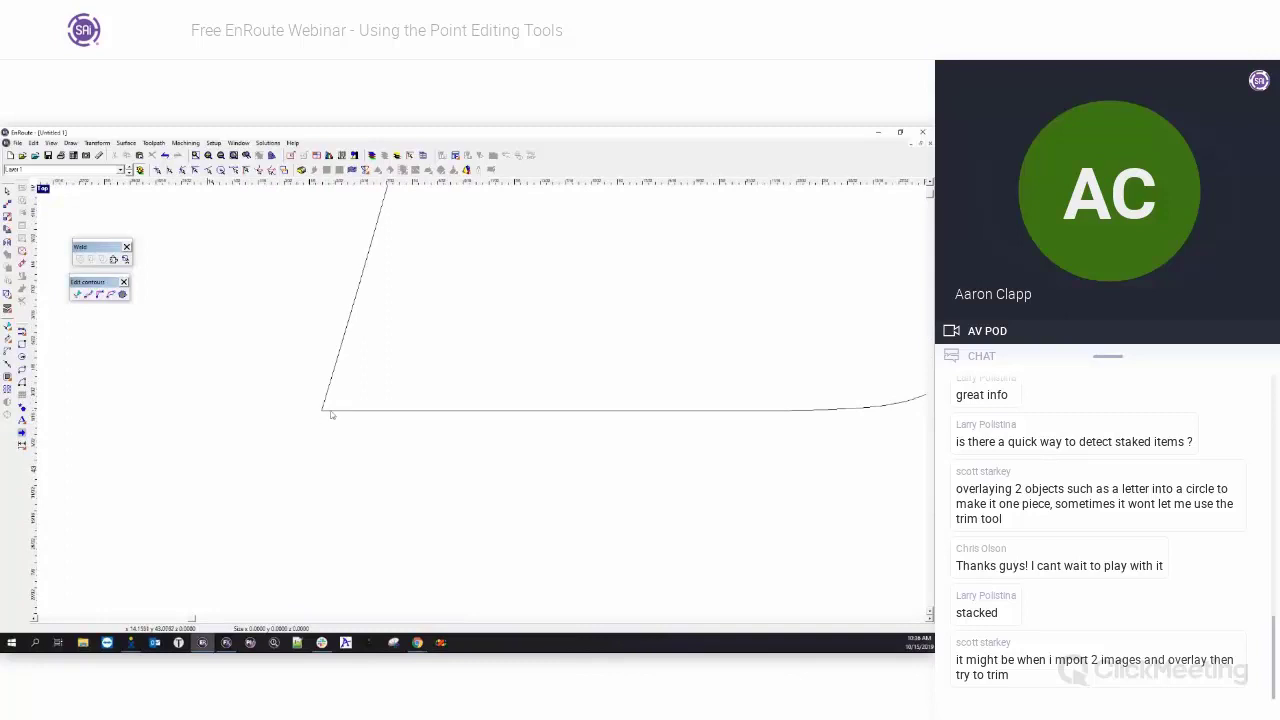
scroll(322, 434, "down", 4)
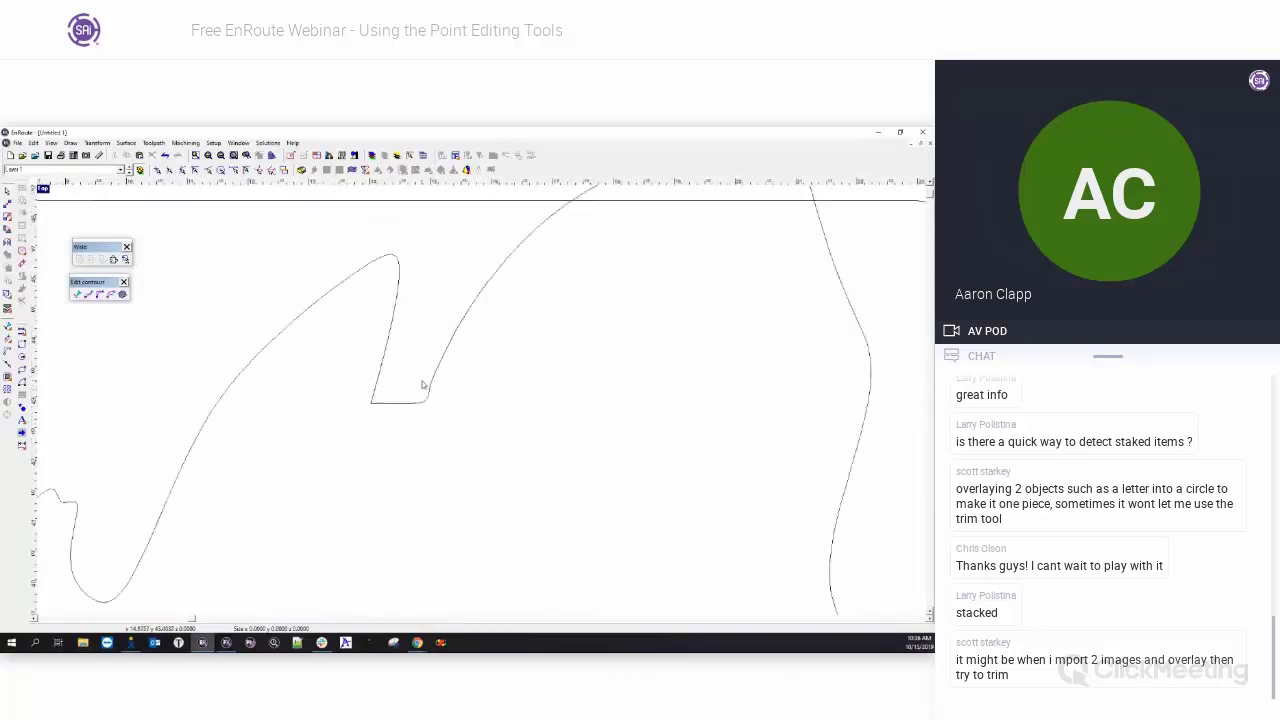
scroll(418, 397, "down", 3)
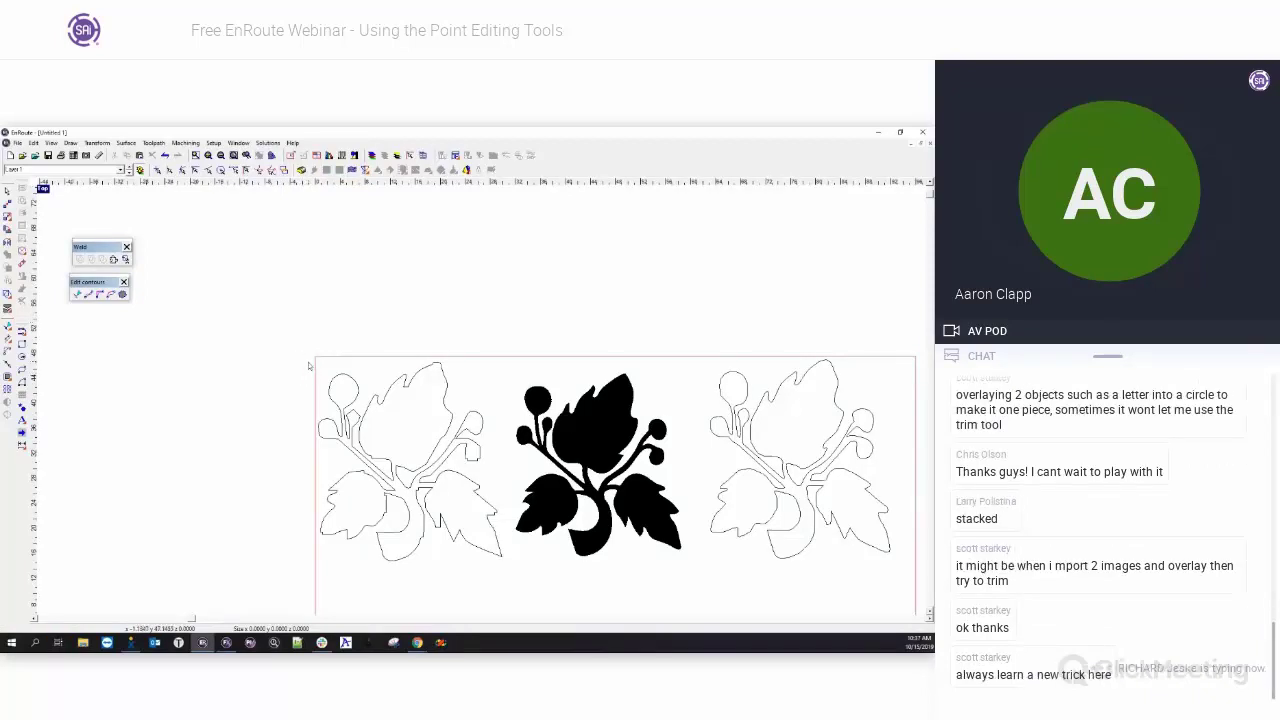
- Select the left traced outline and display its point markers, focusing on the curve of the upper berry
left_click_drag(290, 314, 511, 596)
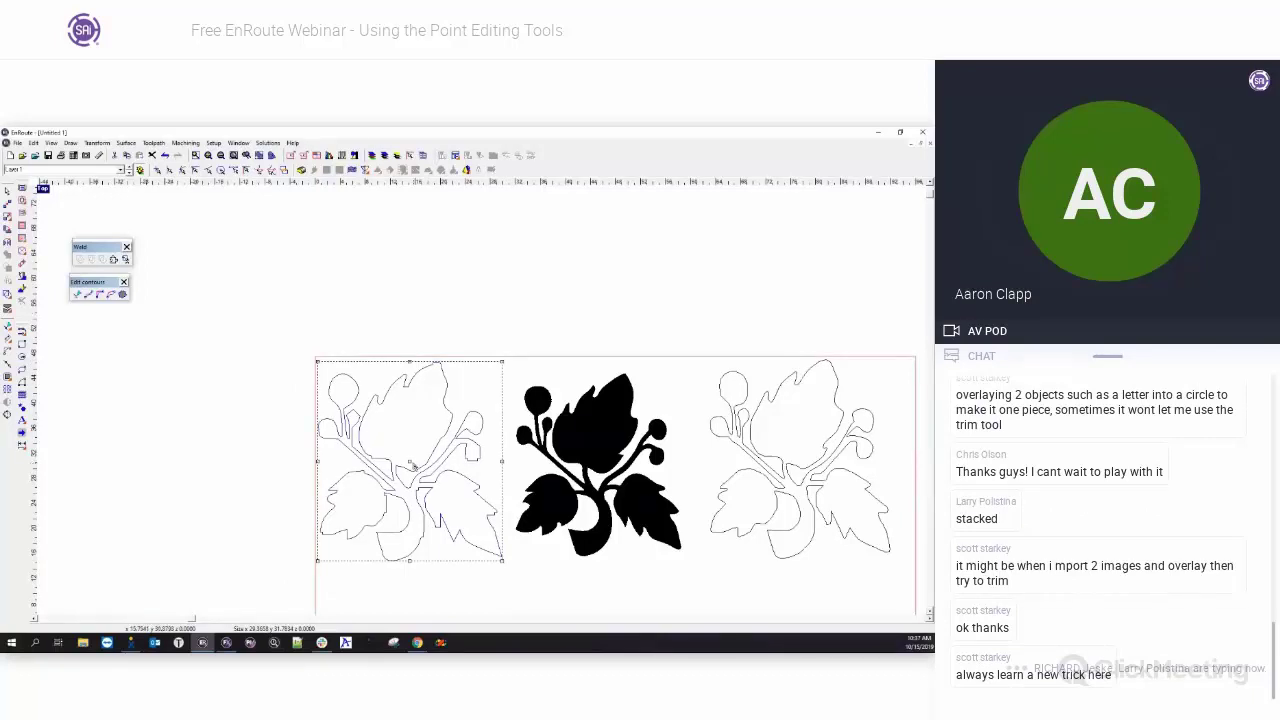
left_click(286, 171)
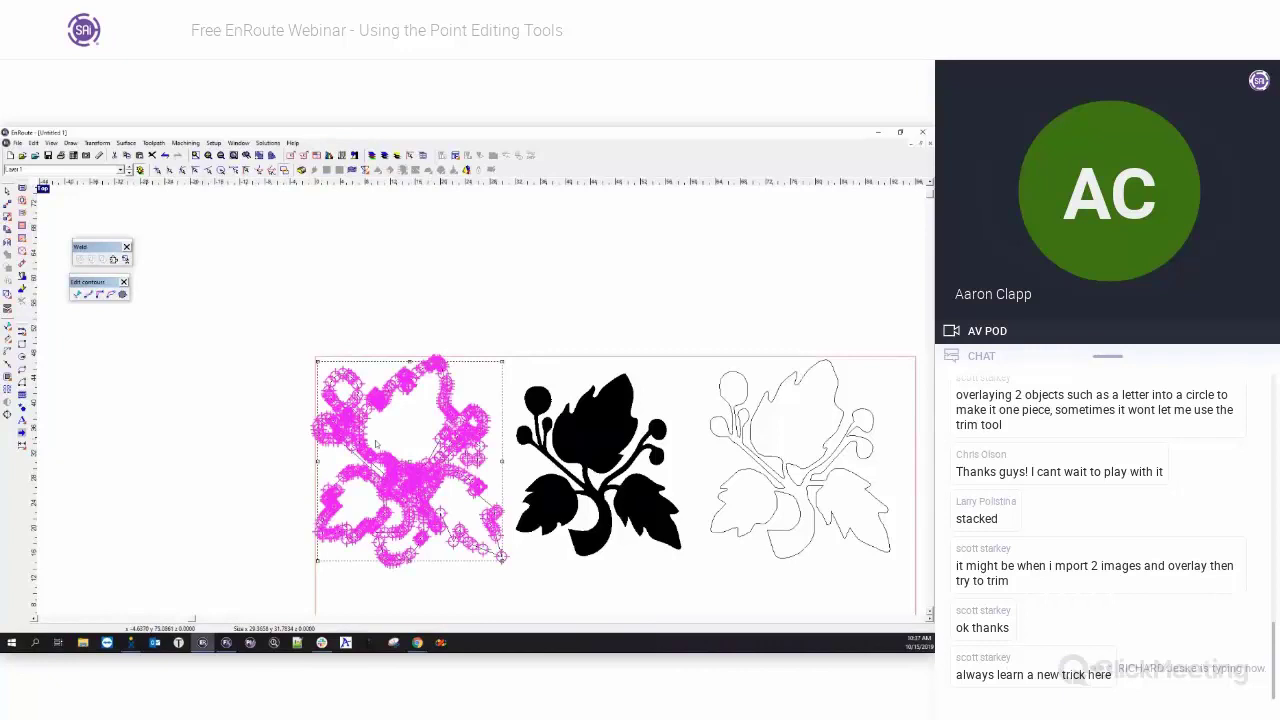
scroll(330, 375, "up", 5)
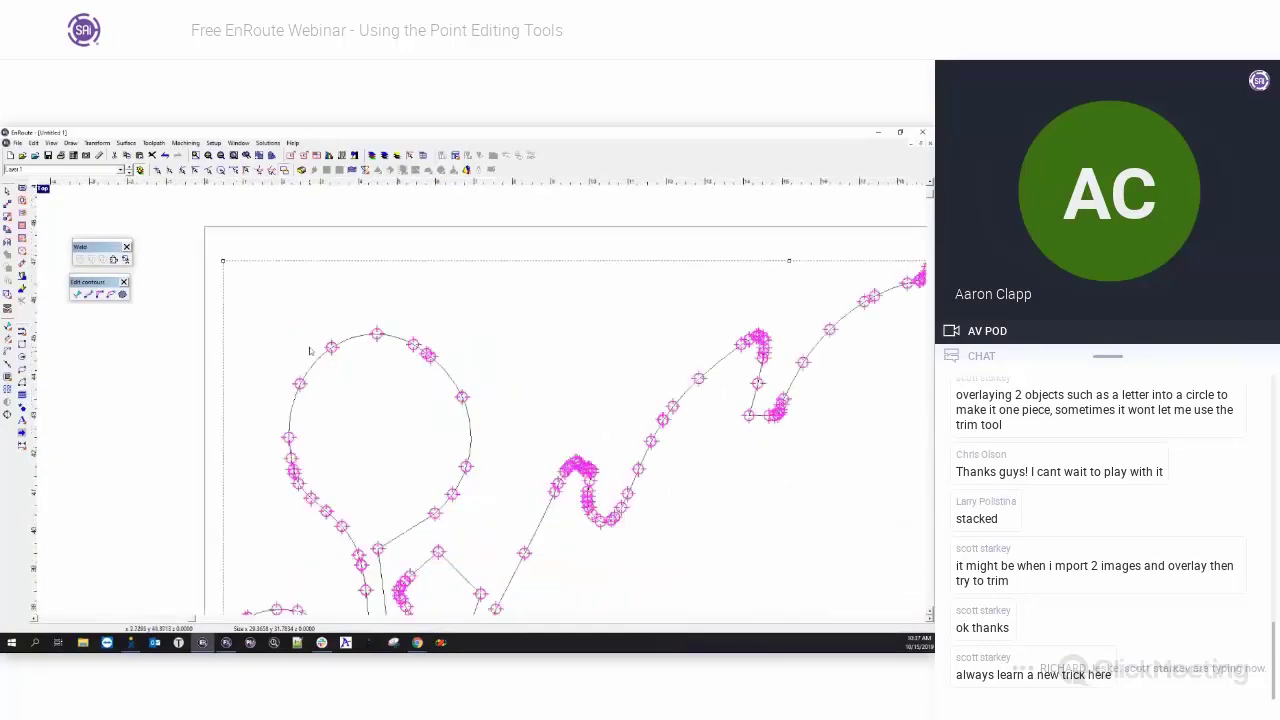
scroll(310, 350, "up", 3)
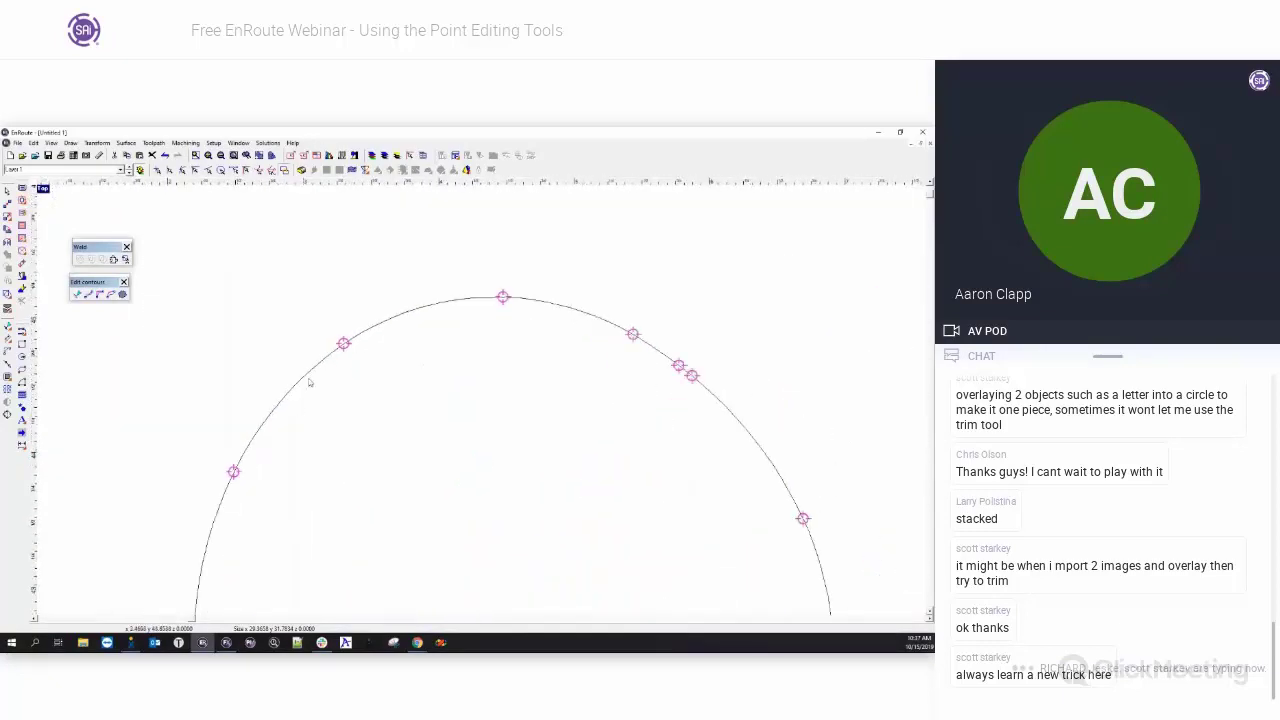
- Draw a short diagonal line about 0.8 by 1.0 across the upper berry's contour to check the intersection marker, and delete the line
left_click(30, 338)
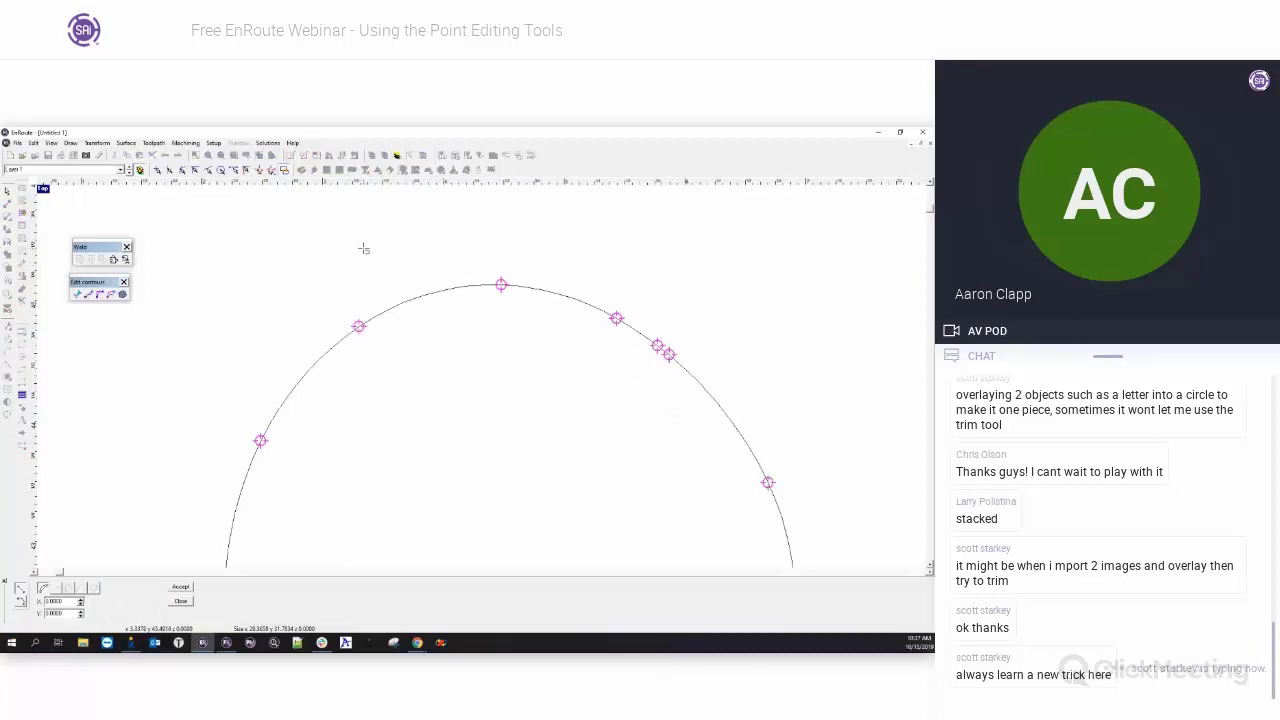
left_click_drag(364, 249, 462, 375)
key("Escape")
left_click(388, 306)
scroll(361, 304, "down", 1)
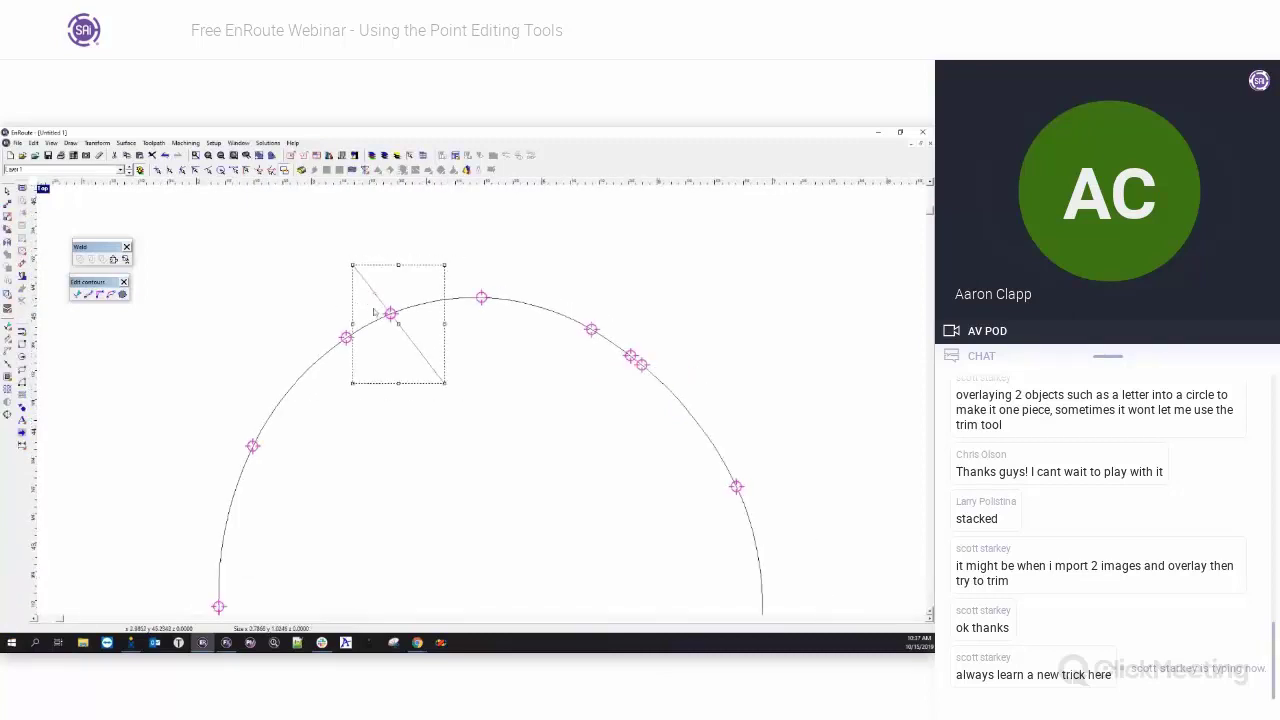
scroll(387, 311, "up", 3)
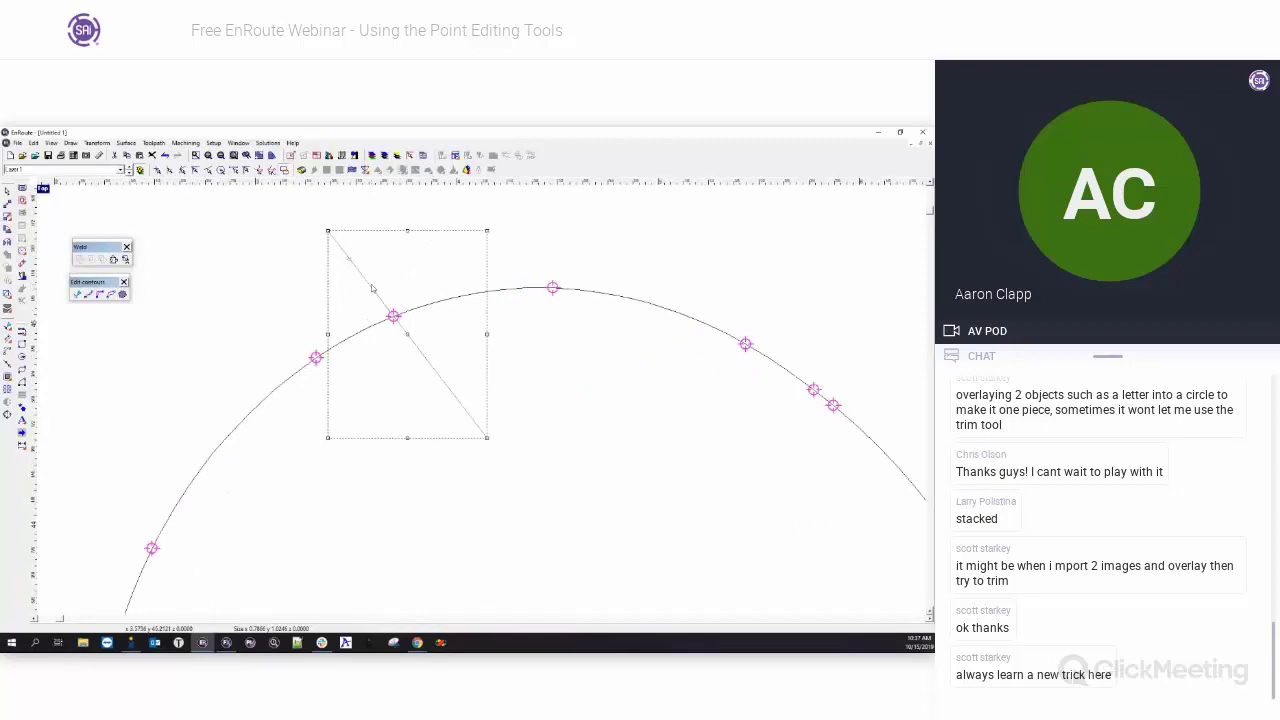
key("Delete")
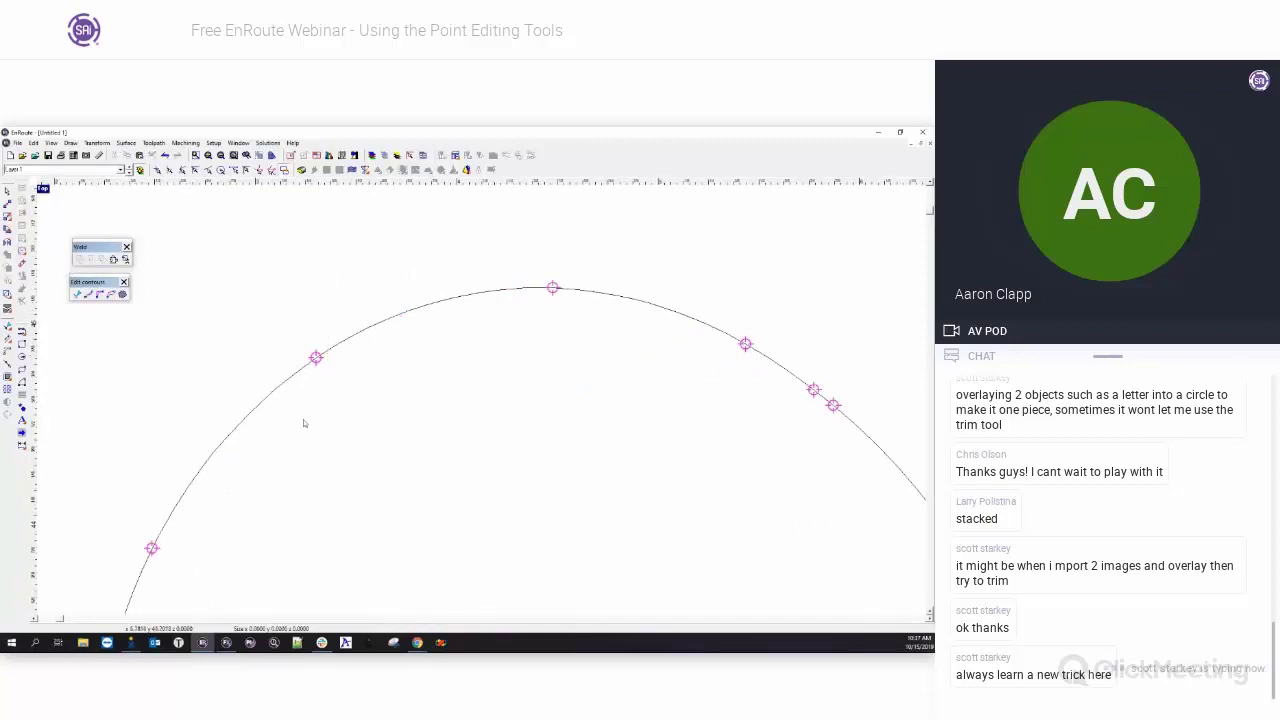
- Hide the point markers on the left traced outline and review the whole design without them
scroll(304, 423, "down", 3)
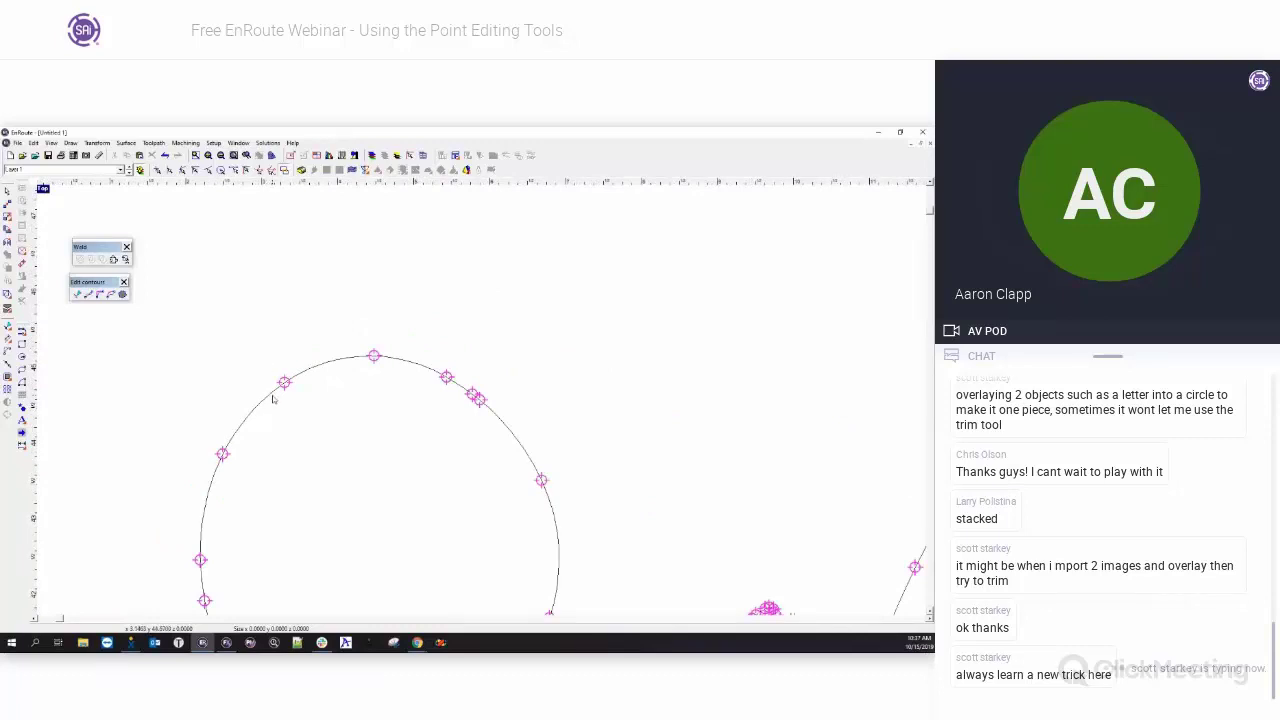
scroll(273, 399, "down", 3)
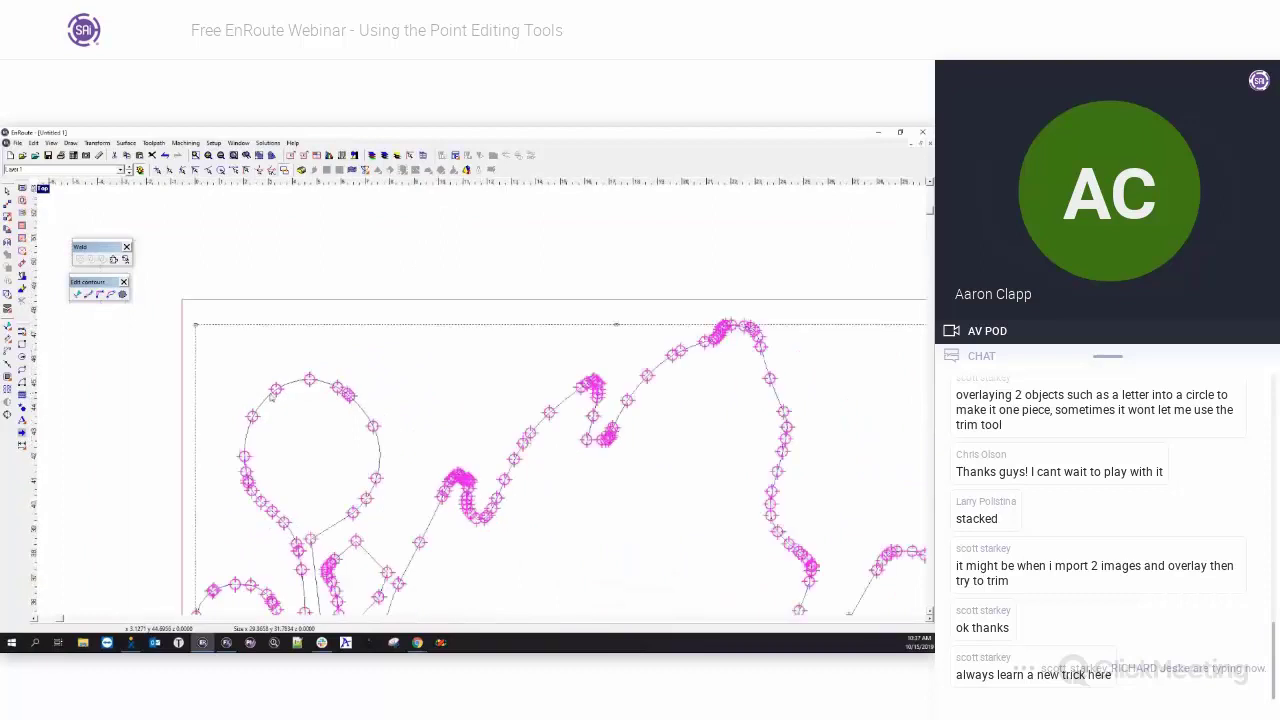
scroll(261, 388, "down", 1)
scroll(276, 462, "down", 3)
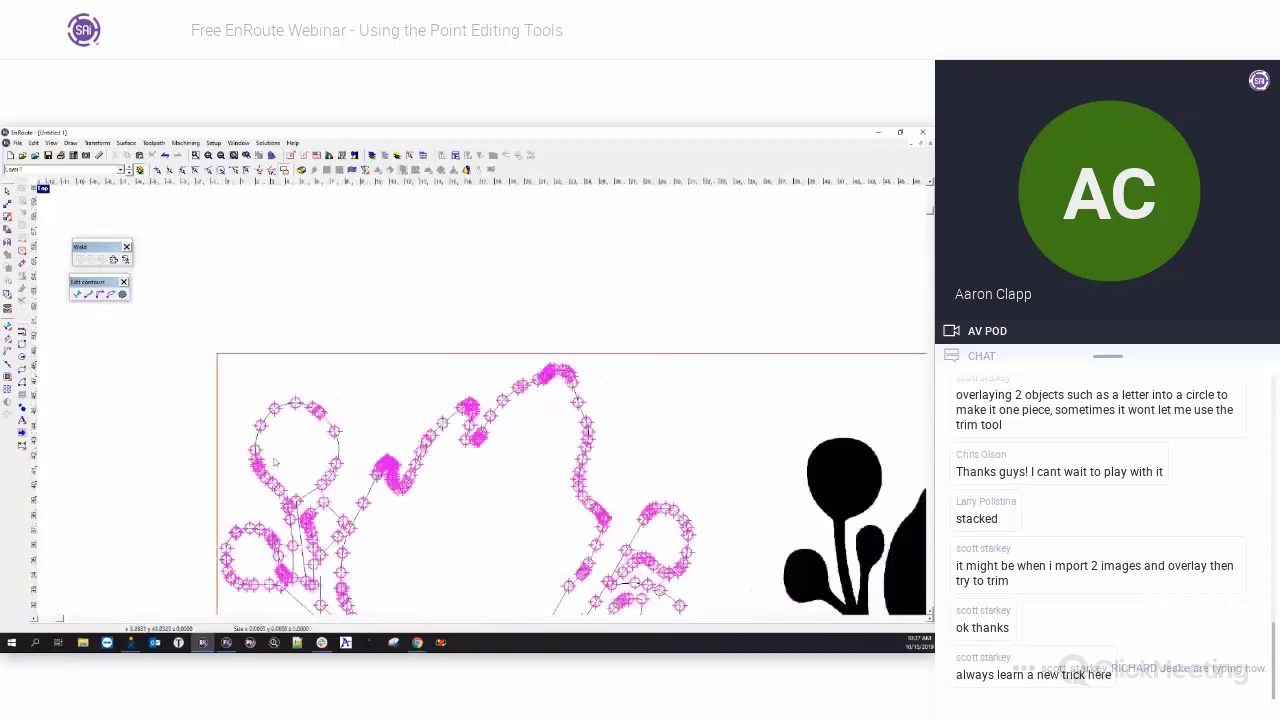
left_click(284, 170)
scroll(360, 338, "down", 4)
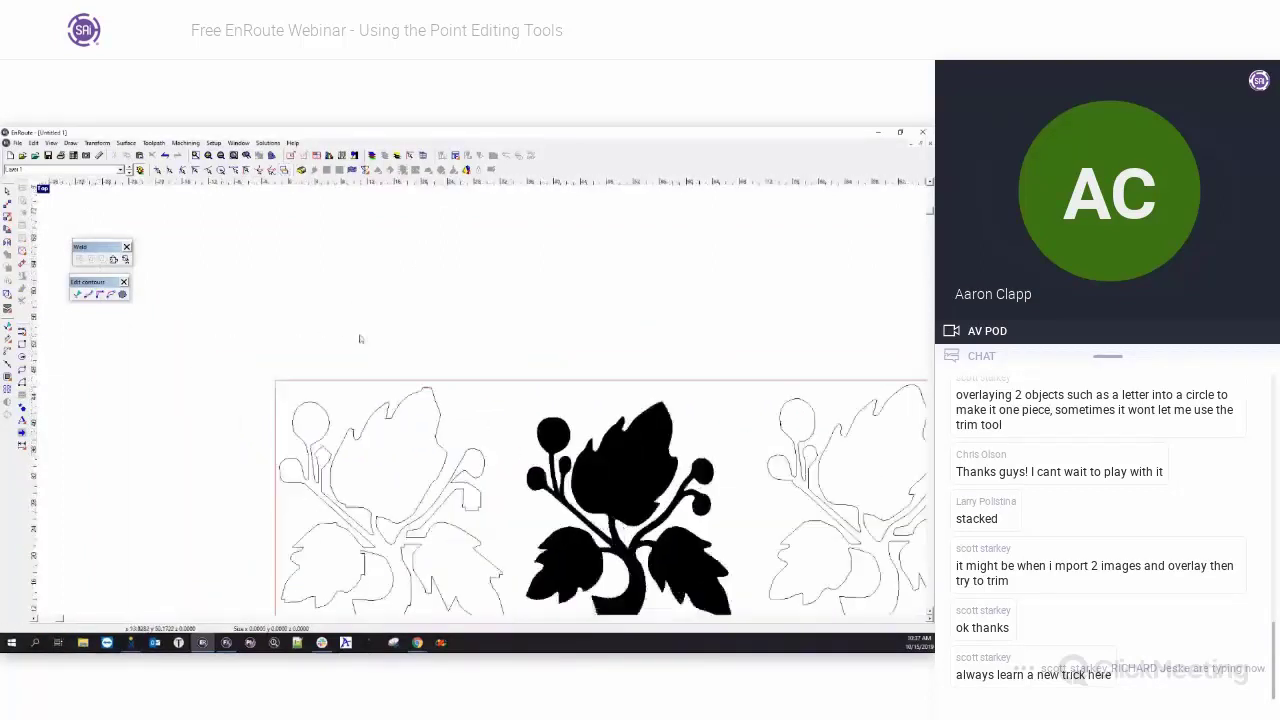
scroll(370, 474, "up", 3)
scroll(358, 283, "up", 5)
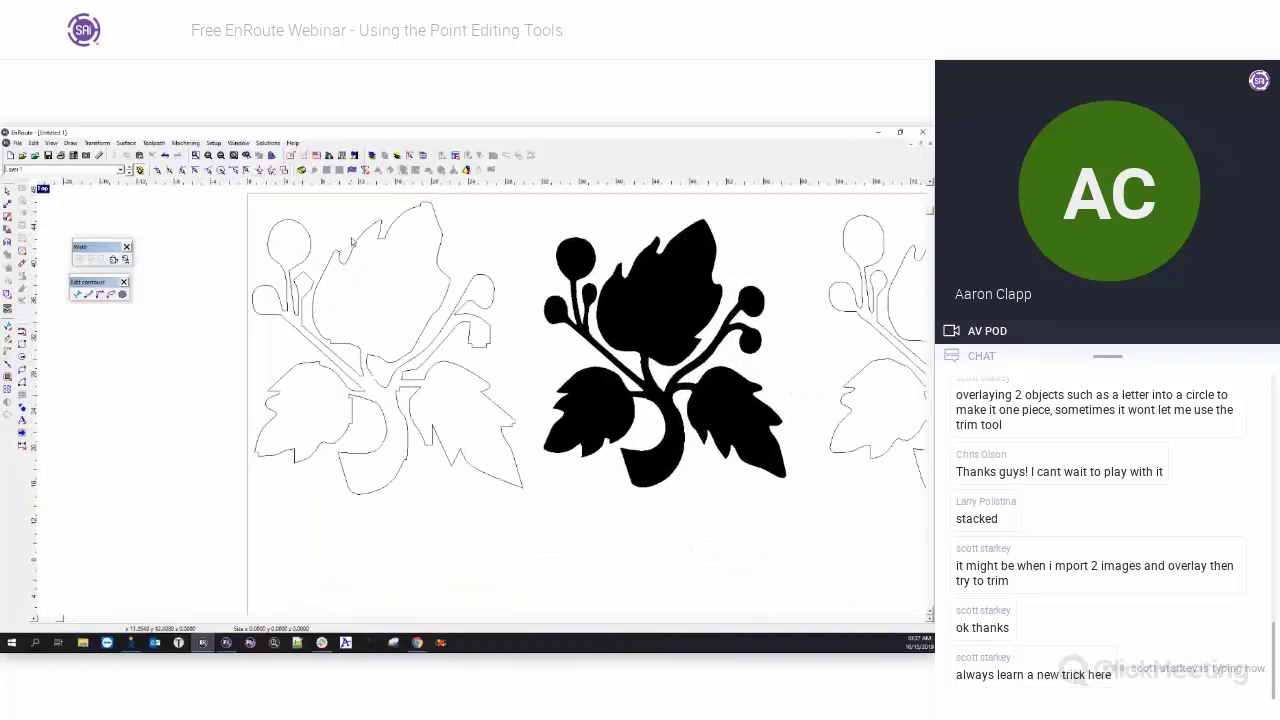
scroll(231, 250, "down", 2)
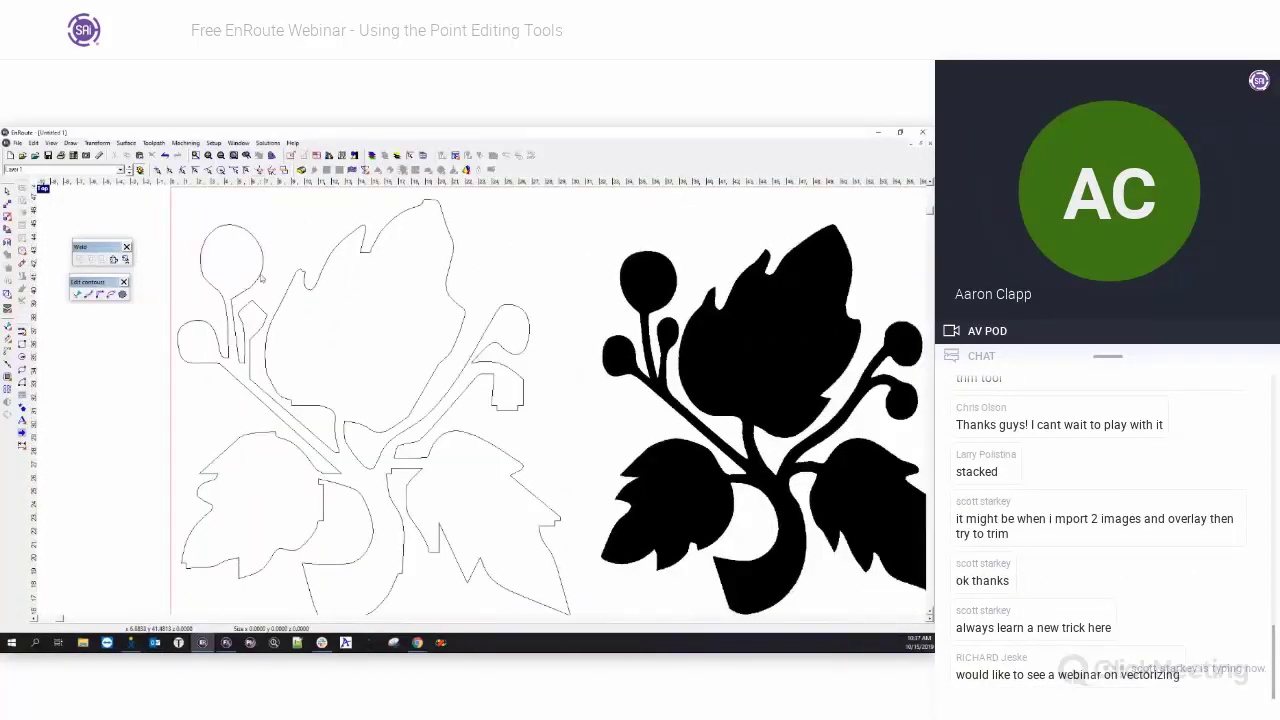
- Draw a rounded rectangle about 34 by 38 around the whole left traced outline
left_click(261, 279)
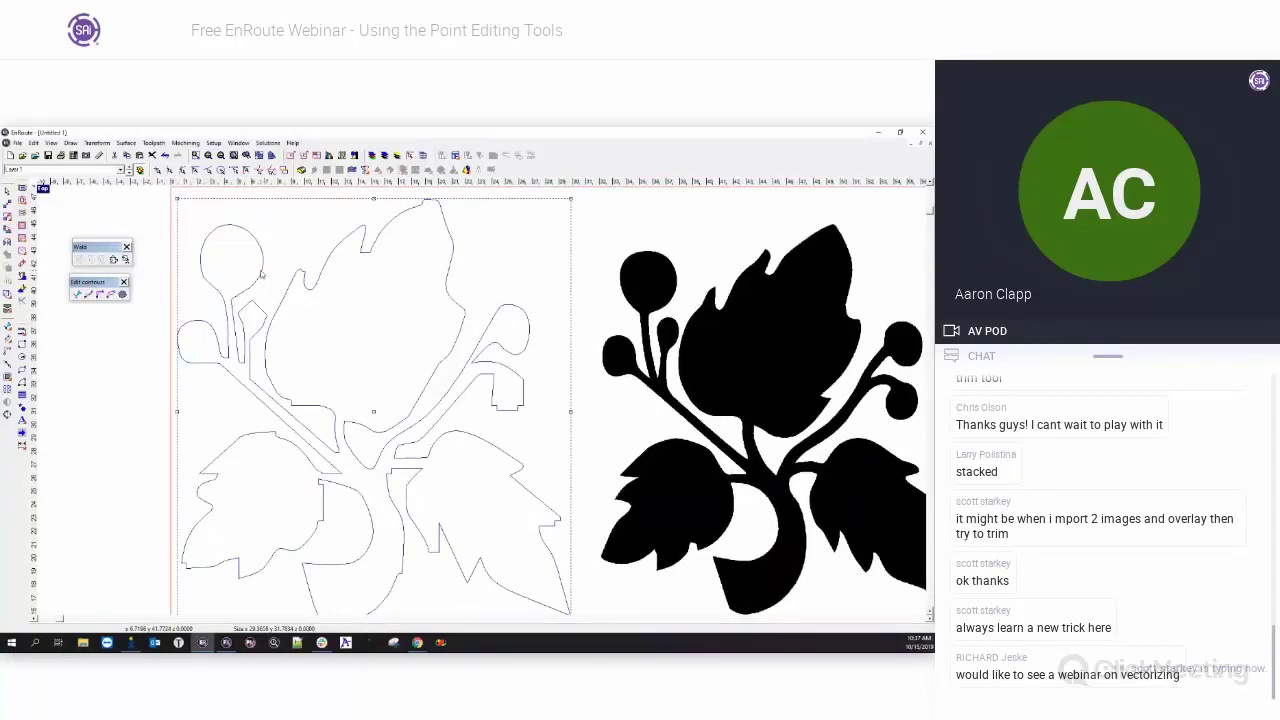
scroll(265, 276, "down", 3)
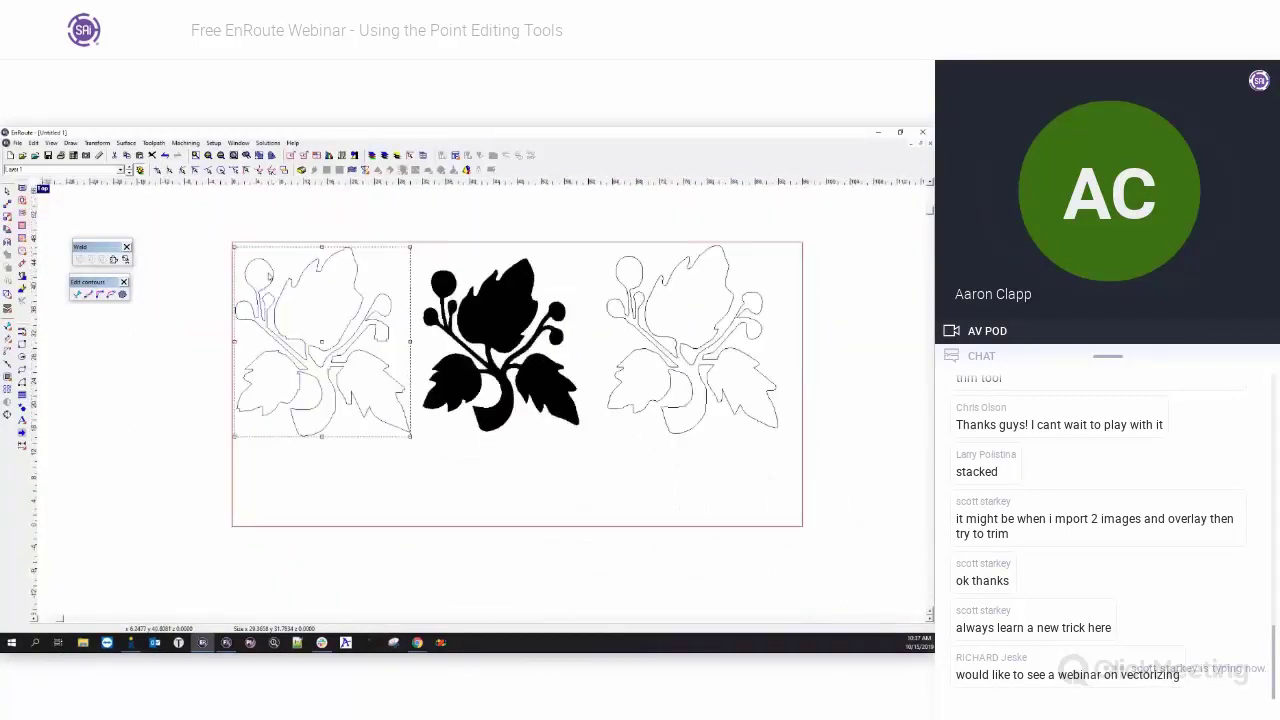
key("r")
left_click_drag(247, 219, 426, 419)
right_click(432, 422)
right_click(436, 419)
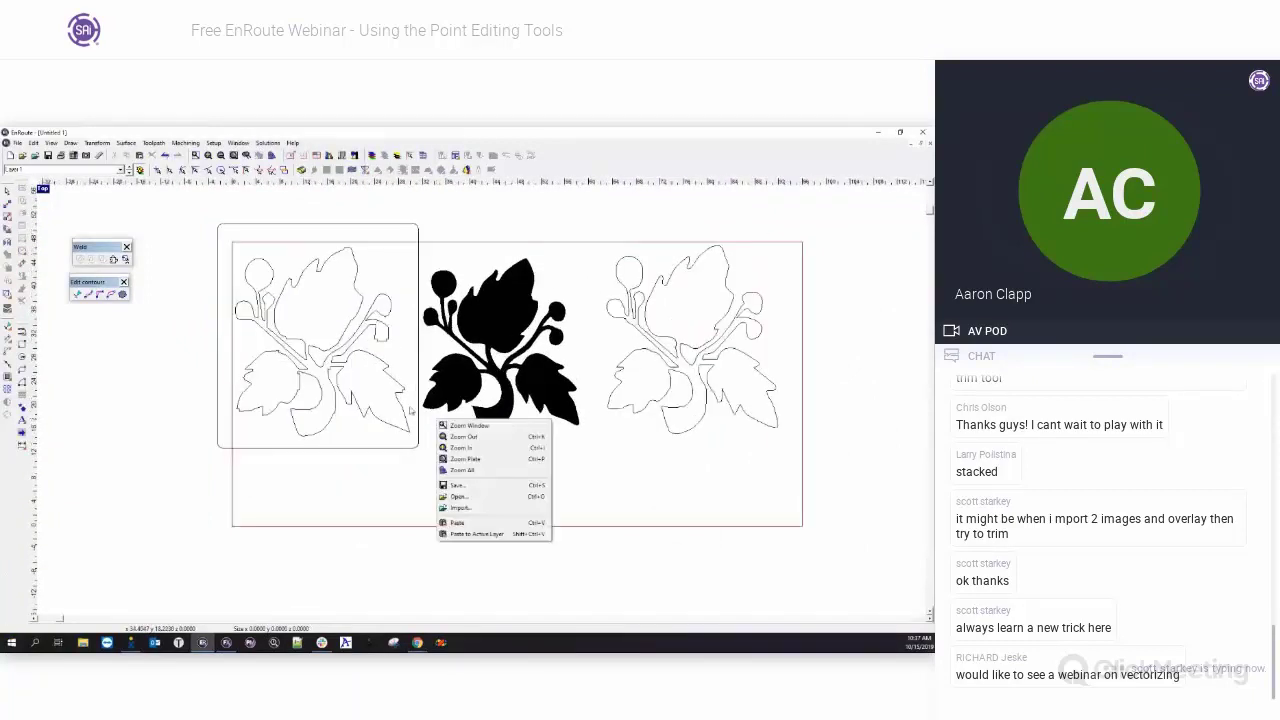
left_click(342, 468)
- Select the surrounding rectangle and the enclosed traced outline in turn to check that they are separate objects
left_click(256, 226)
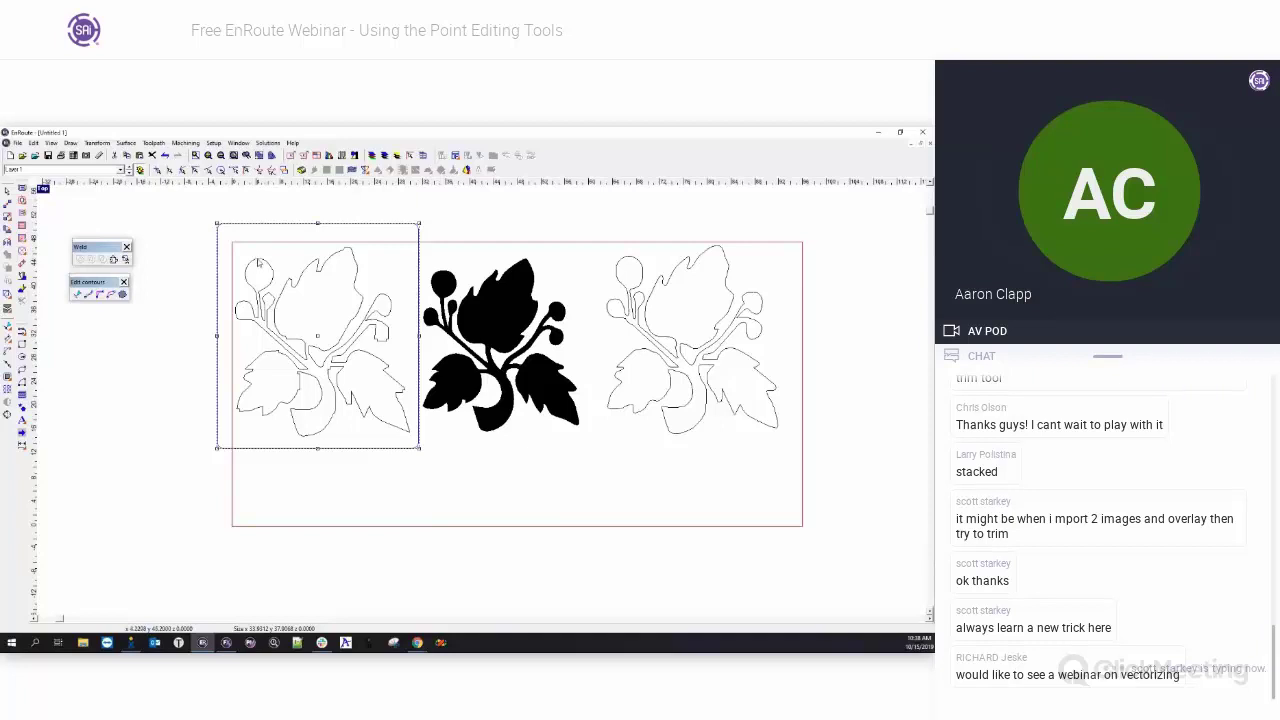
left_click(258, 263)
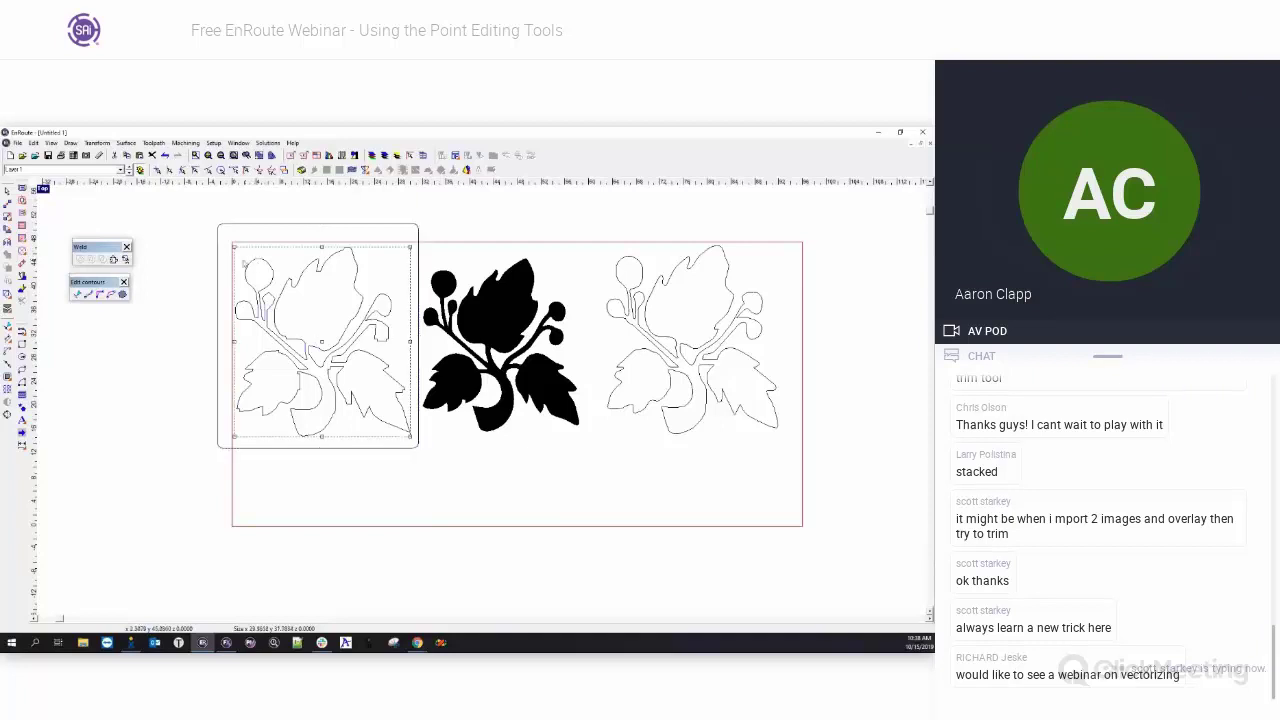
left_click_drag(207, 213, 233, 221)
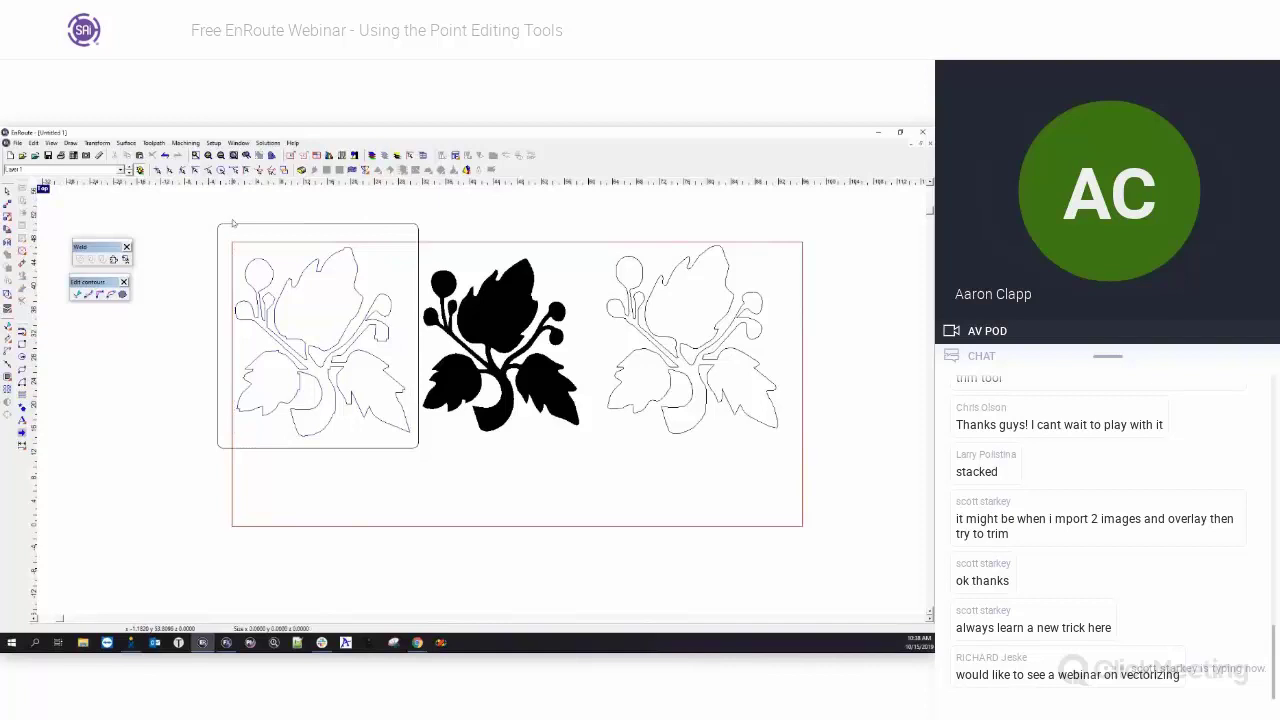
left_click(266, 263)
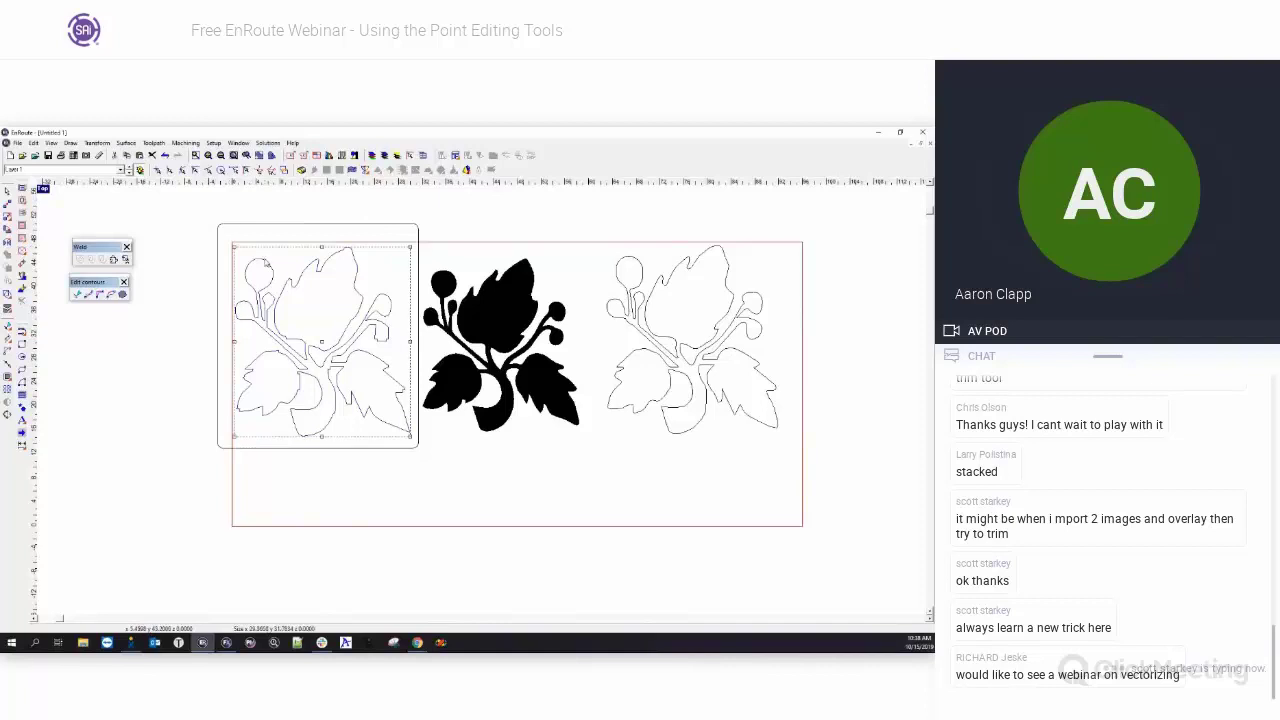
left_click(264, 225)
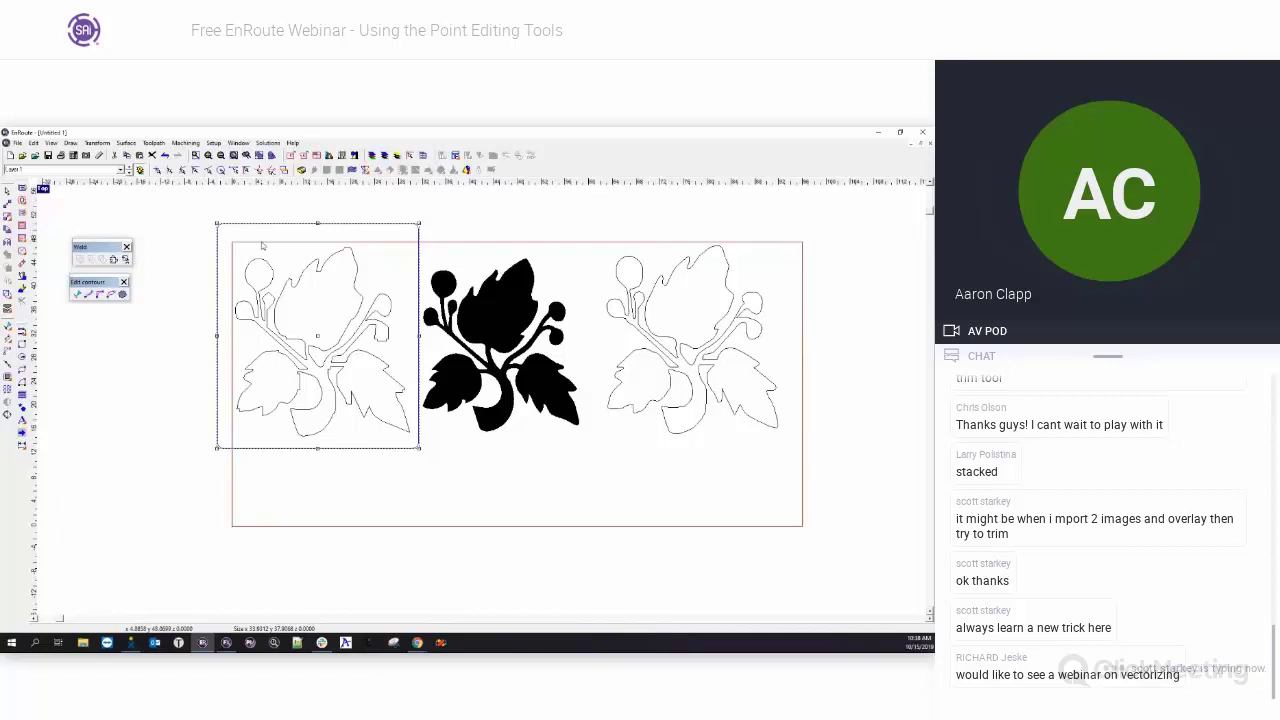
- Draw a second rounded rectangle with corner radius 1.0 around the right traced outline
left_click(24, 345)
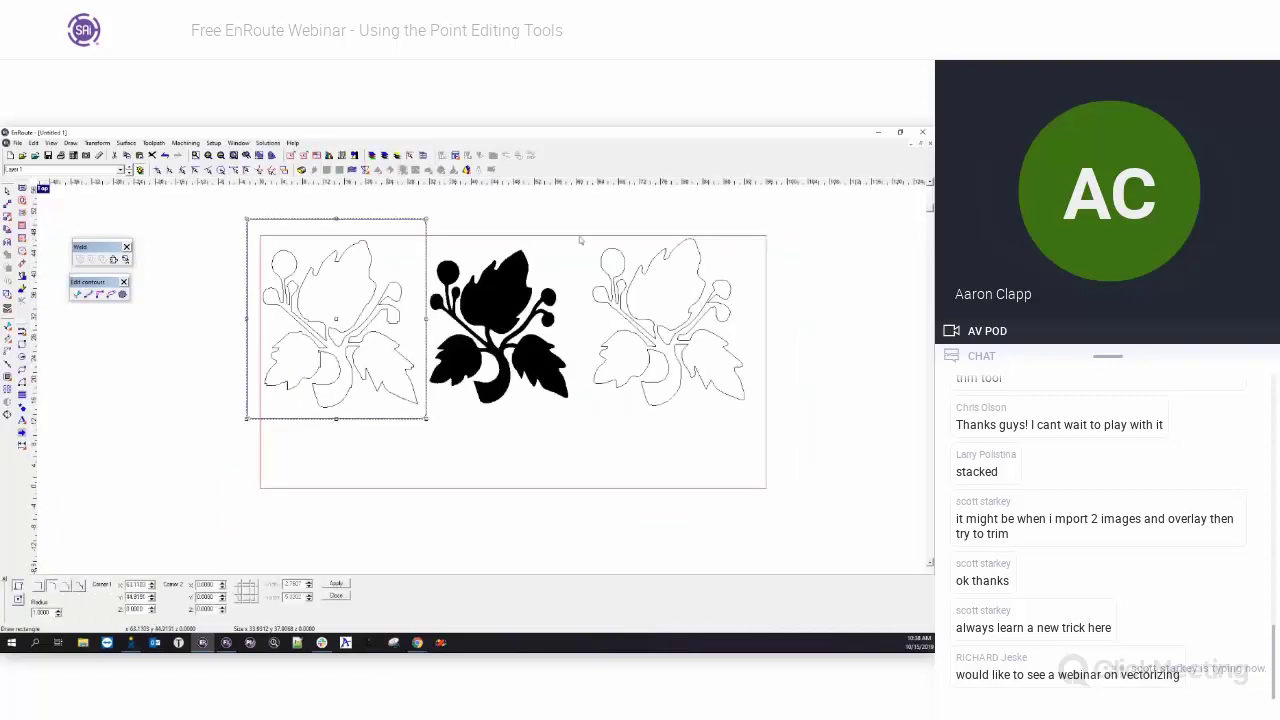
left_click_drag(579, 225, 766, 415)
key("Escape")
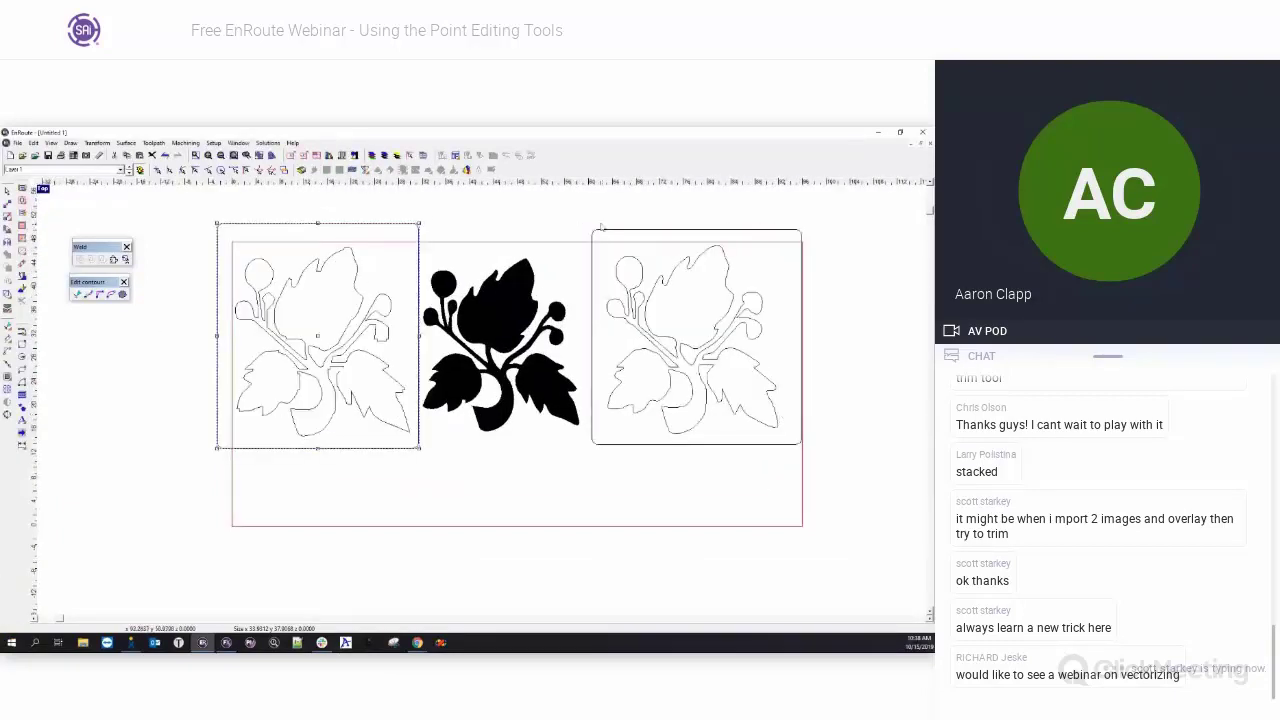
- Try deleting only the rounded rectangle around the left traced outline, and undo the deletion
left_click_drag(583, 213, 831, 474)
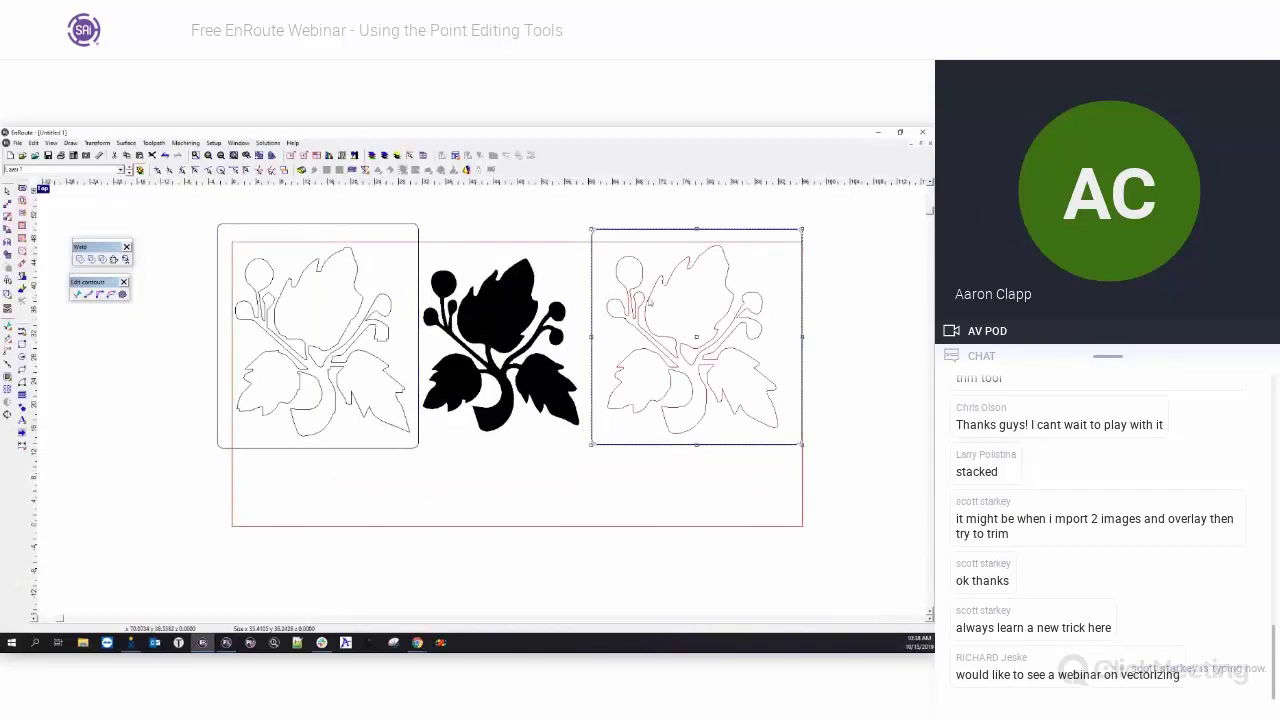
left_click_drag(213, 208, 421, 463)
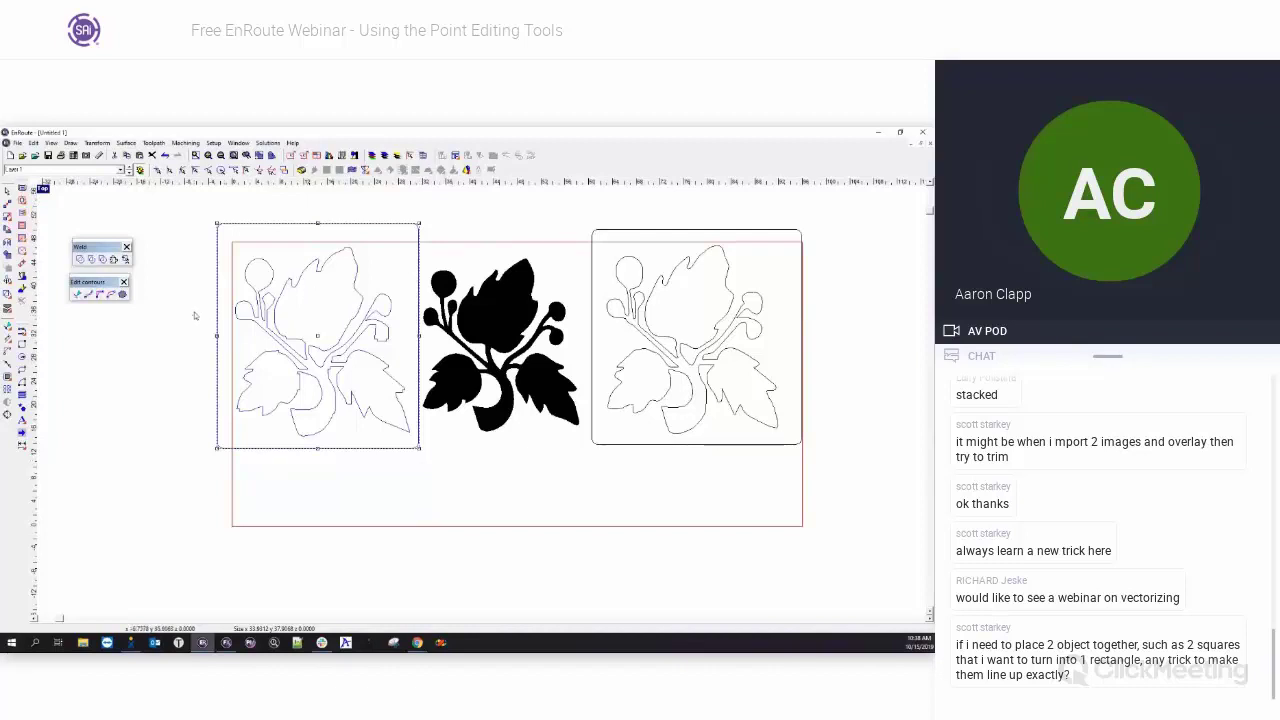
left_click(203, 232)
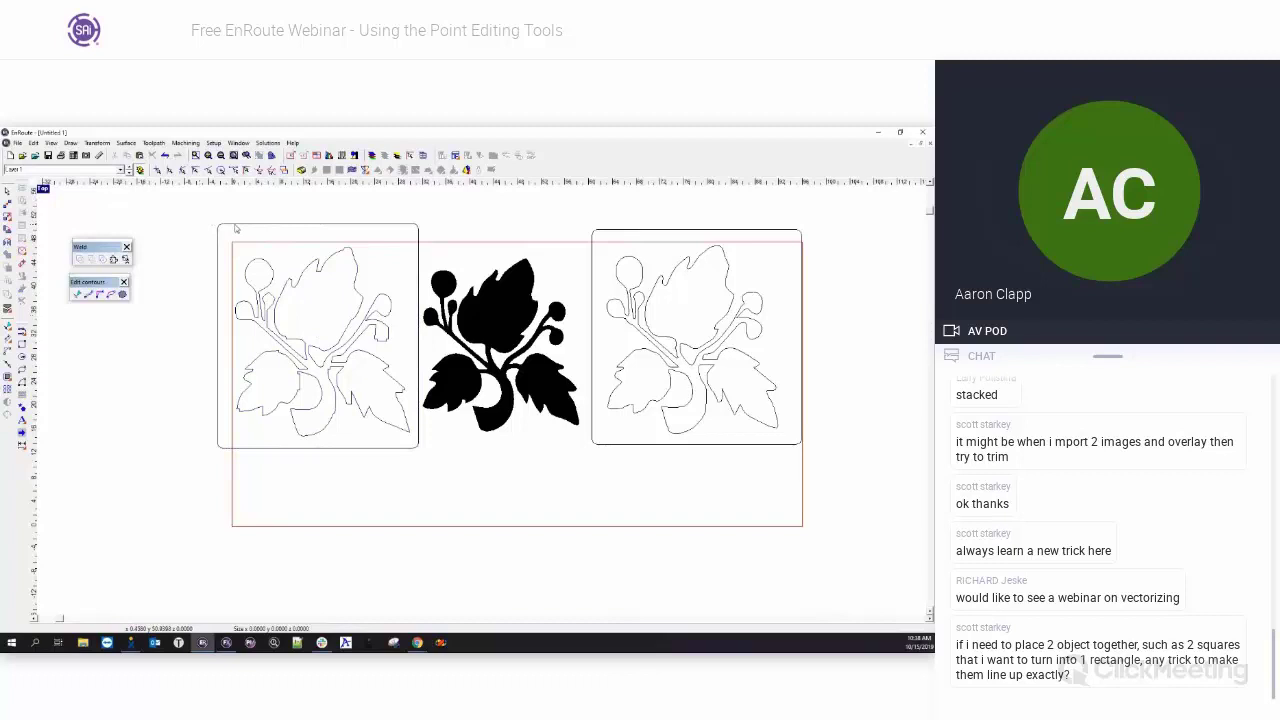
left_click(238, 228)
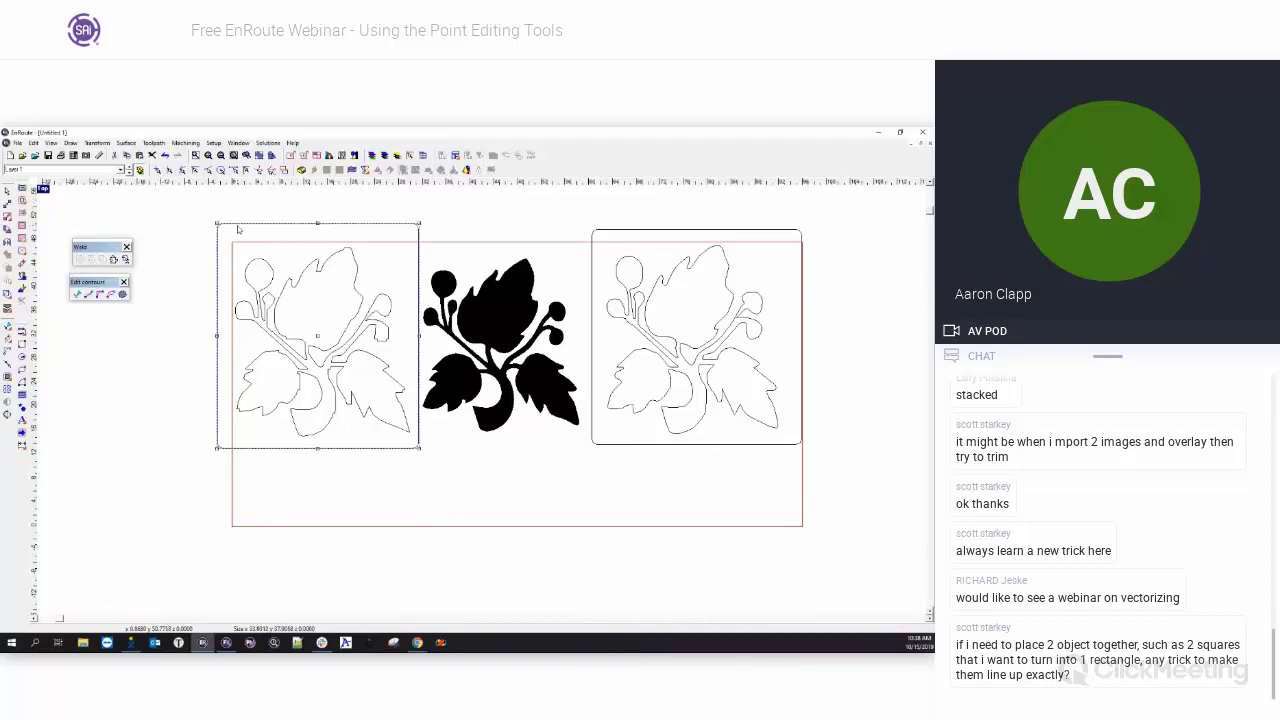
key("Delete")
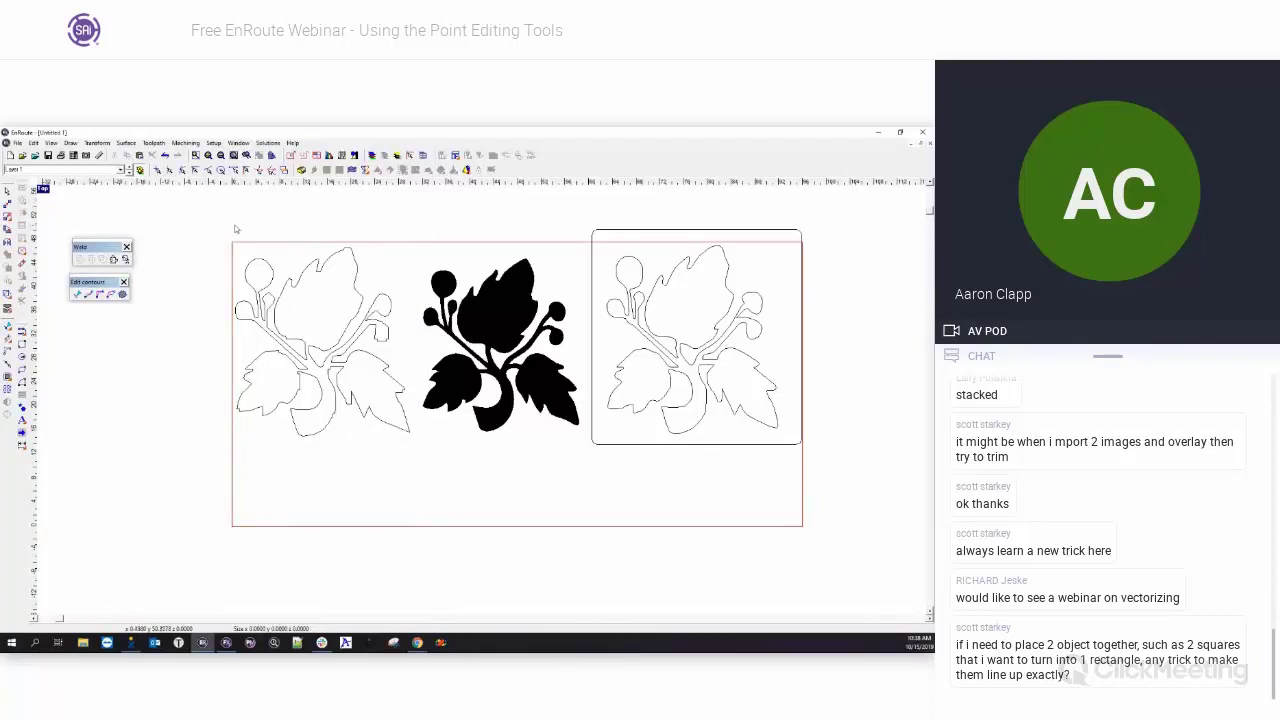
key("ctrl+z")
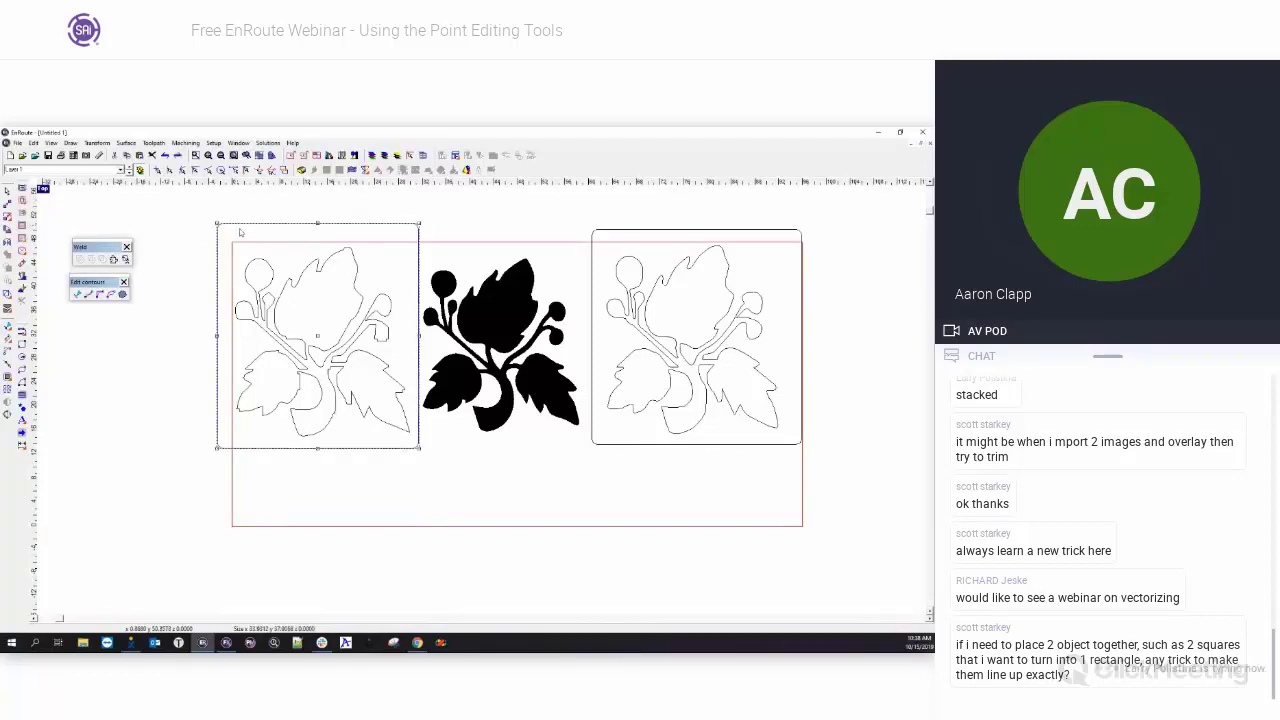
- Try deleting the left traced outline without its surrounding rectangle, undoing each deletion
left_click(209, 286)
left_click(258, 262)
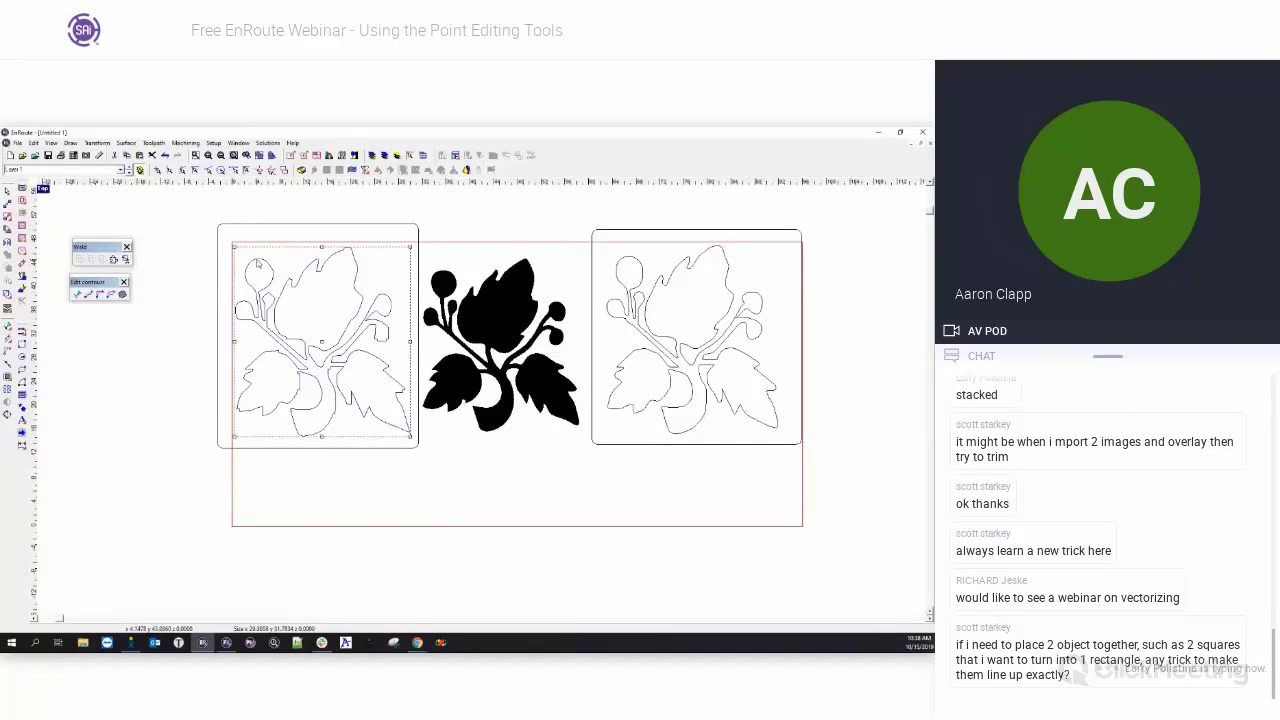
left_click(257, 262)
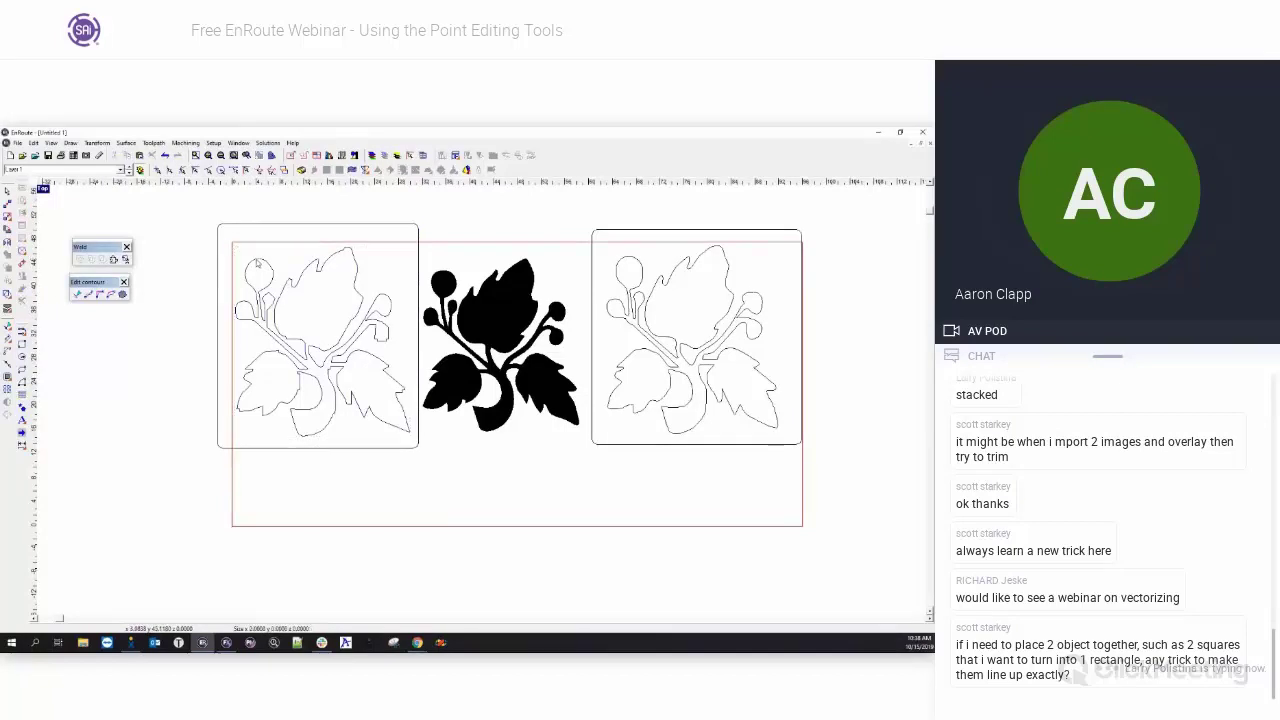
left_click(258, 264)
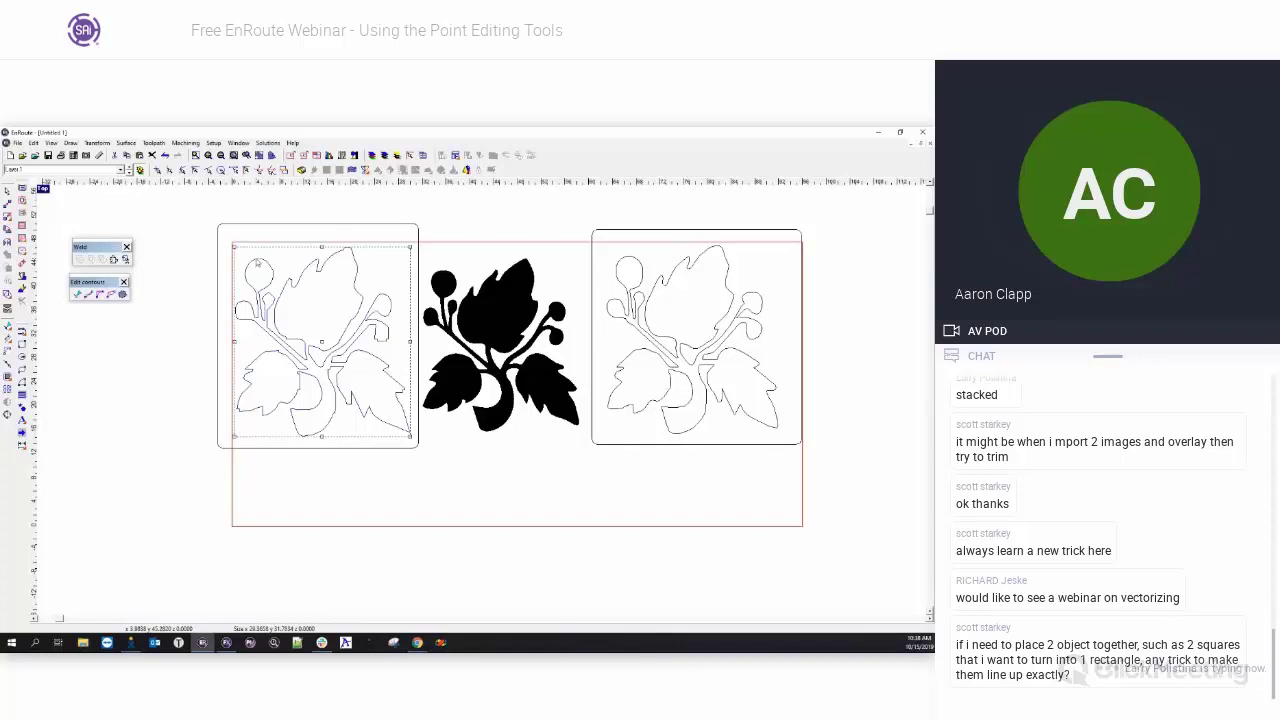
key("Delete")
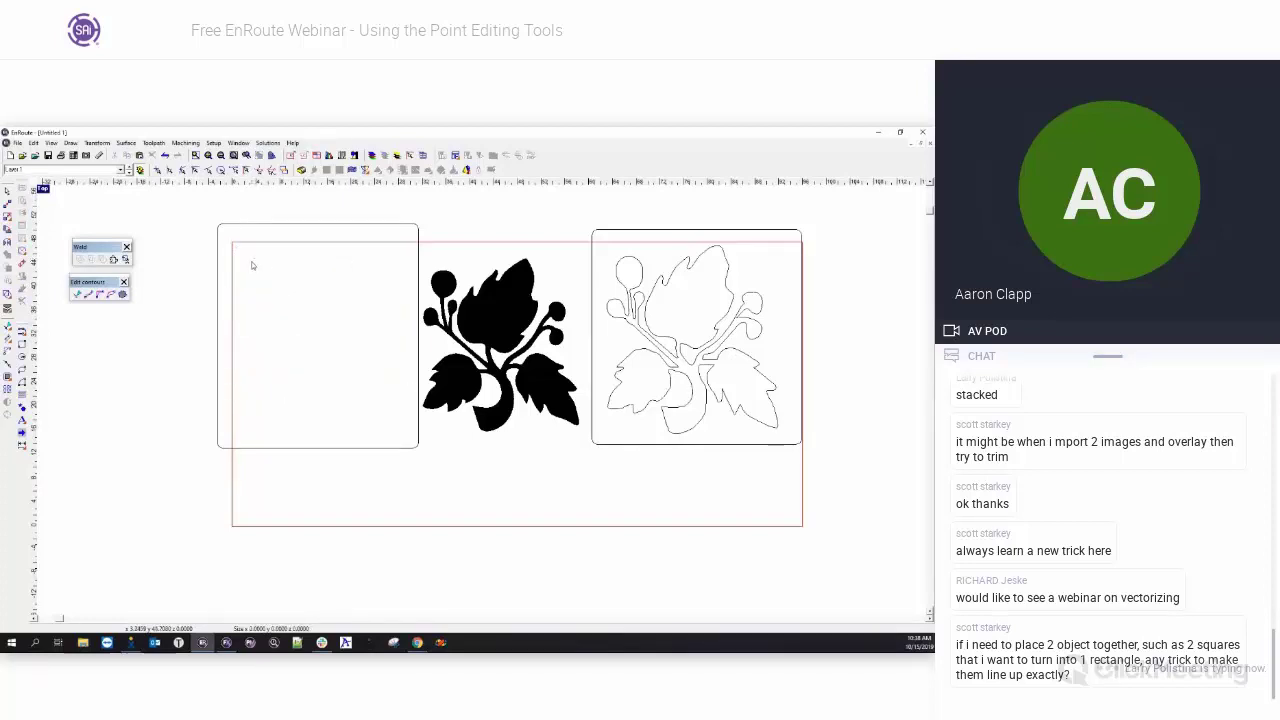
key("ctrl+z")
left_click_drag(226, 232, 417, 448)
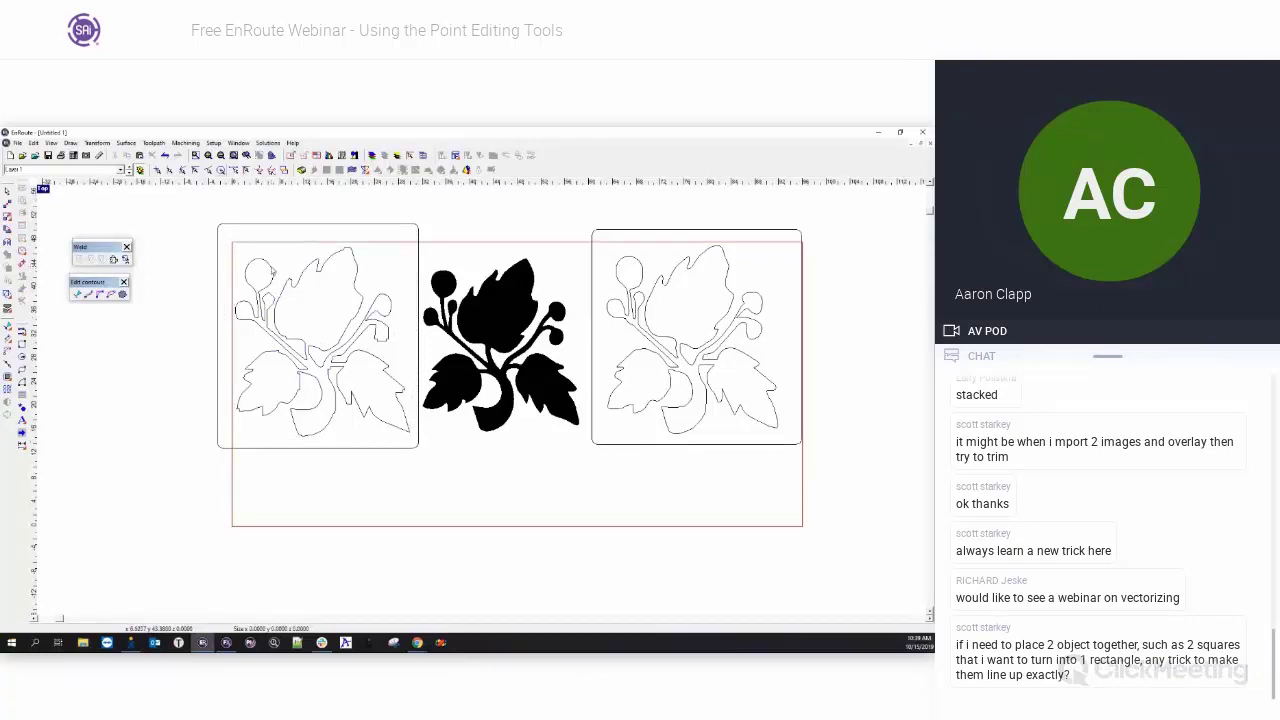
key("Delete")
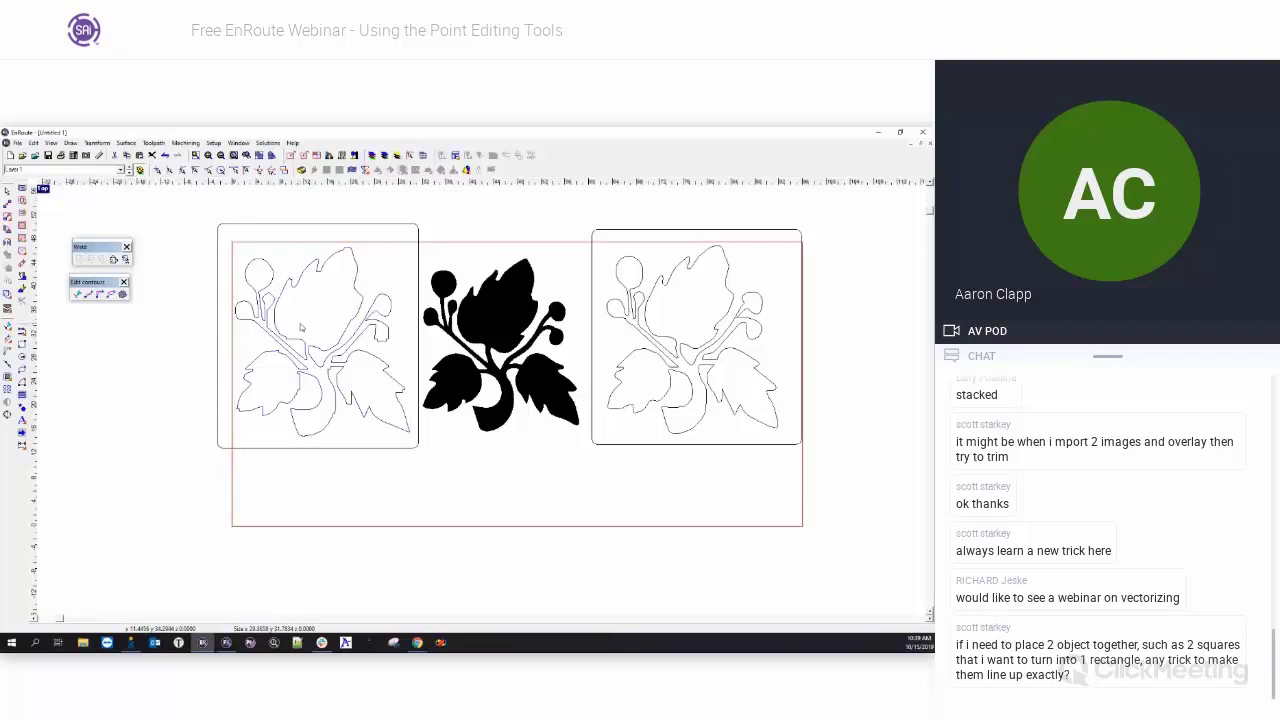
key("ctrl+z")
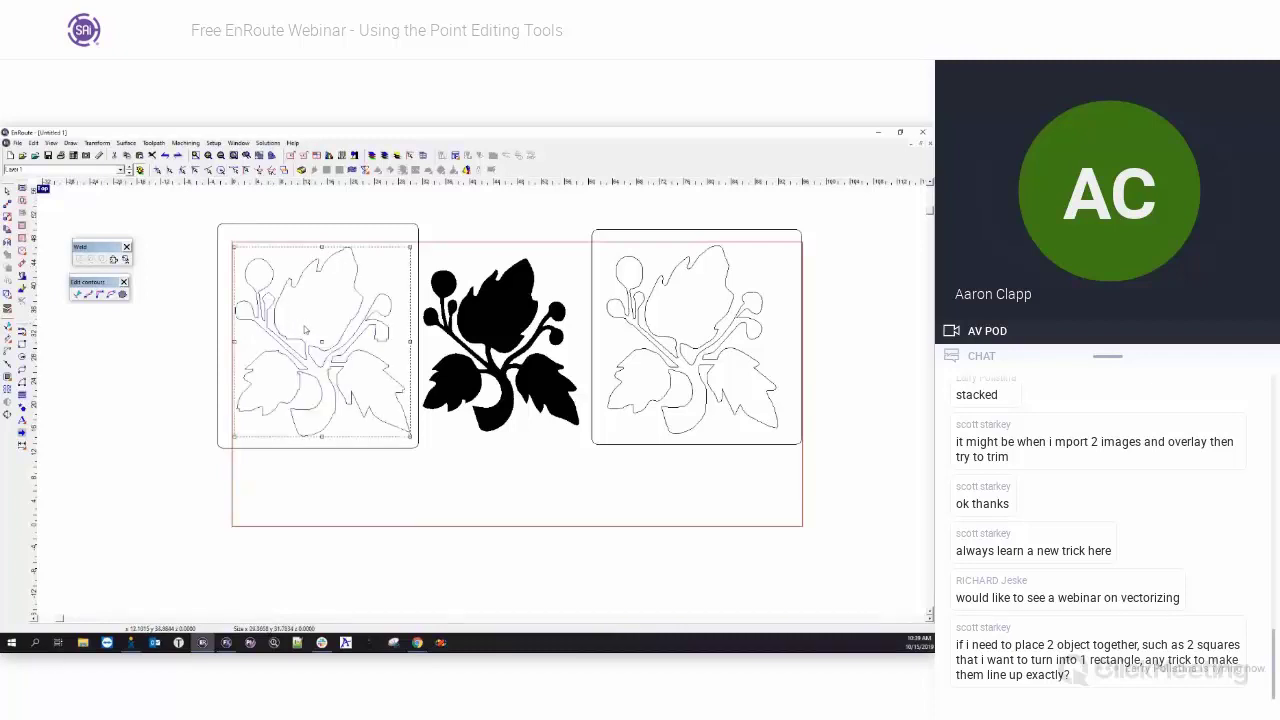
- Open the four-view layout, inspect the height of the contours in the front view, and return to the full top view
left_click_drag(205, 203, 421, 474)
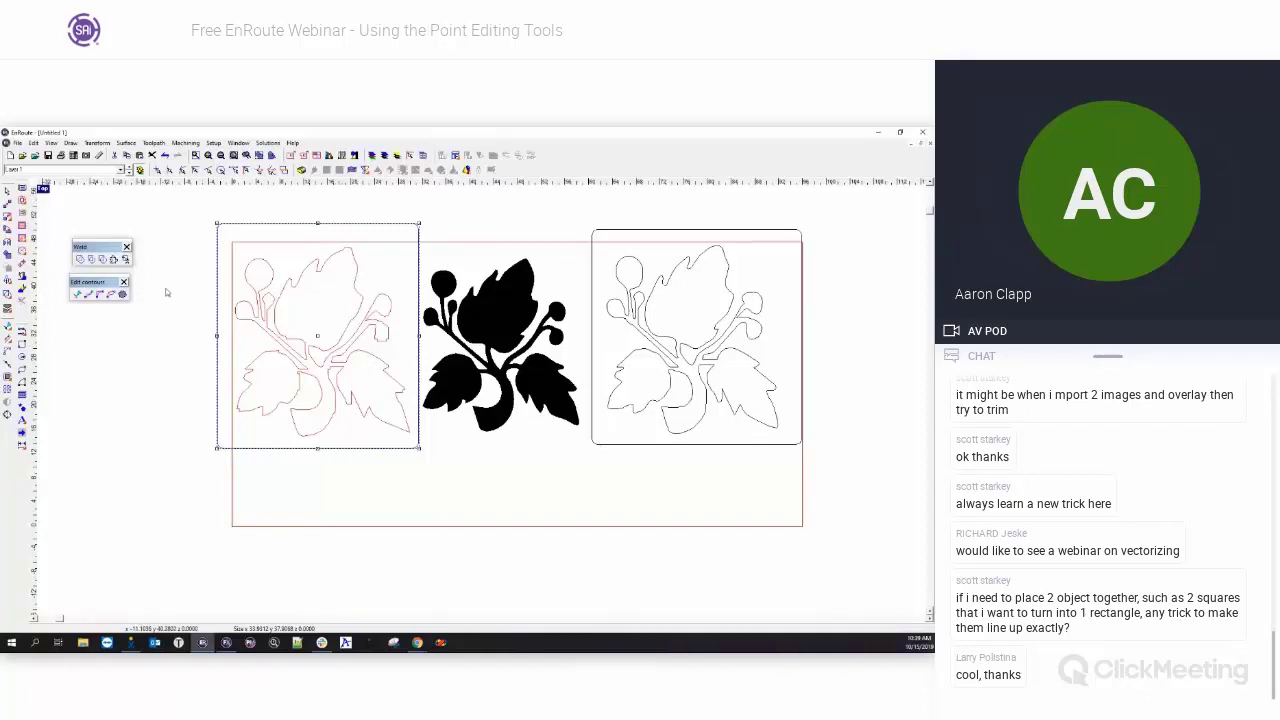
left_click(44, 190)
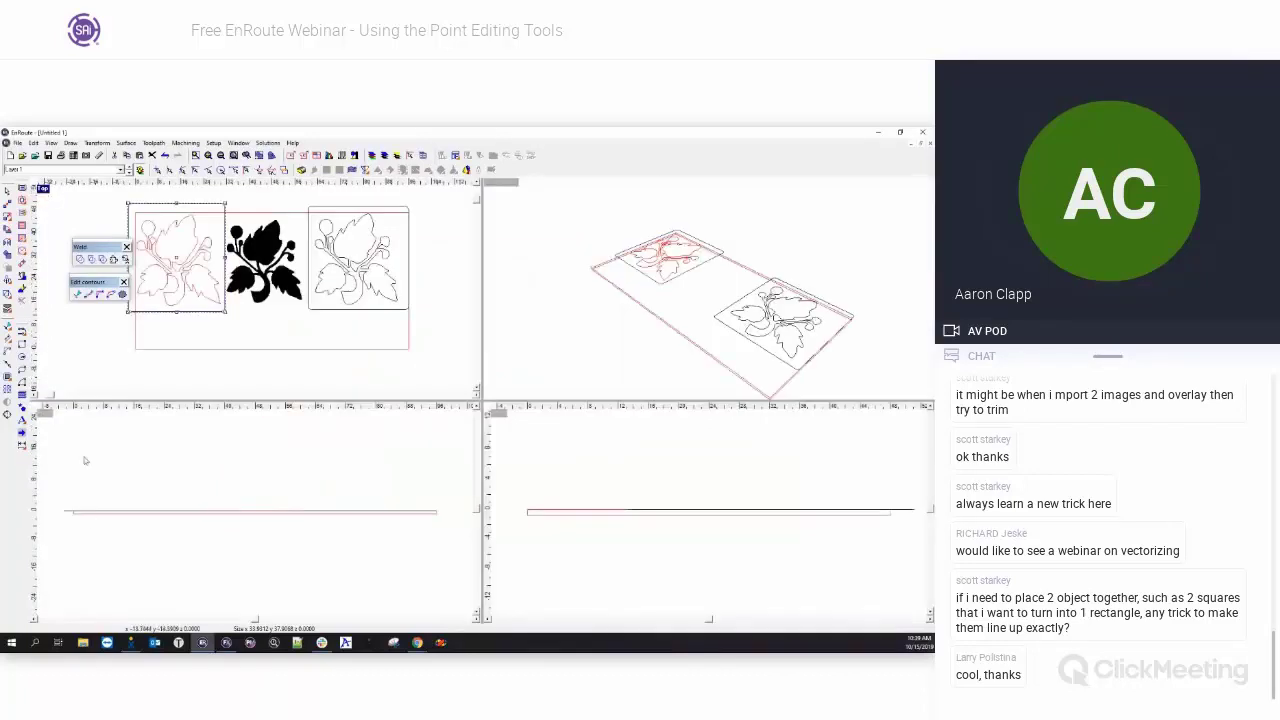
left_click(57, 522)
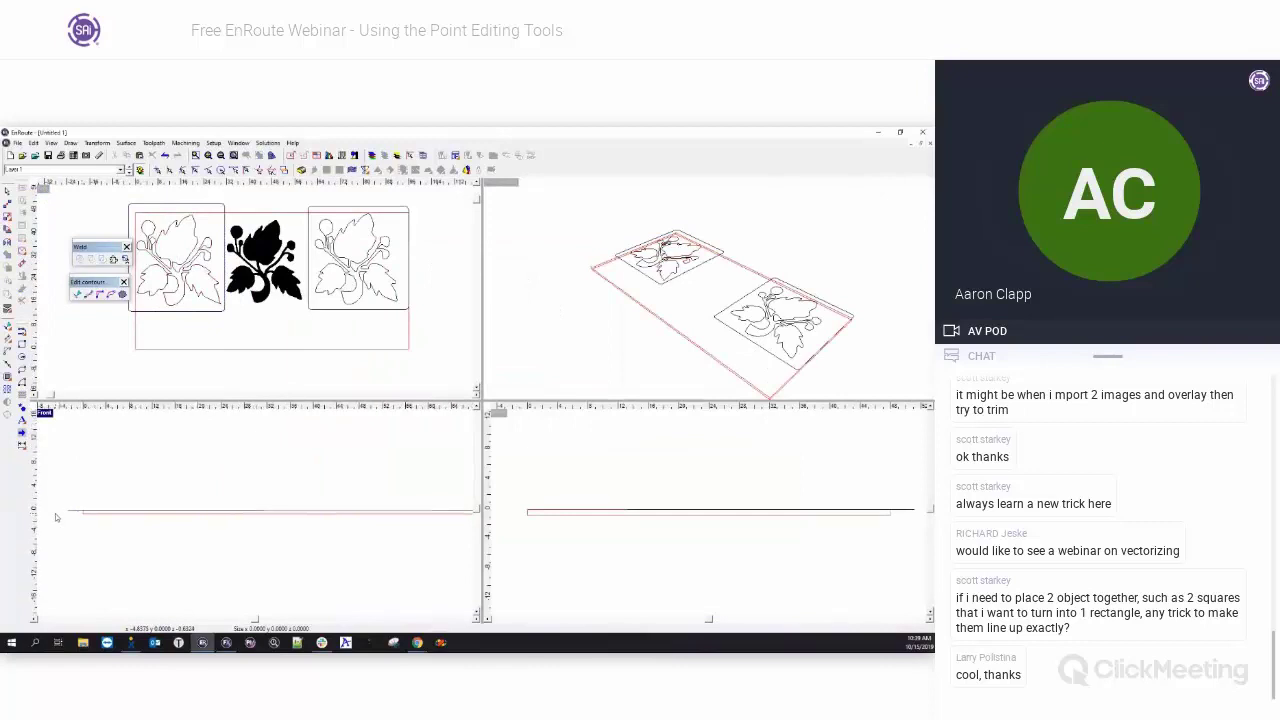
scroll(60, 520, "up", 3)
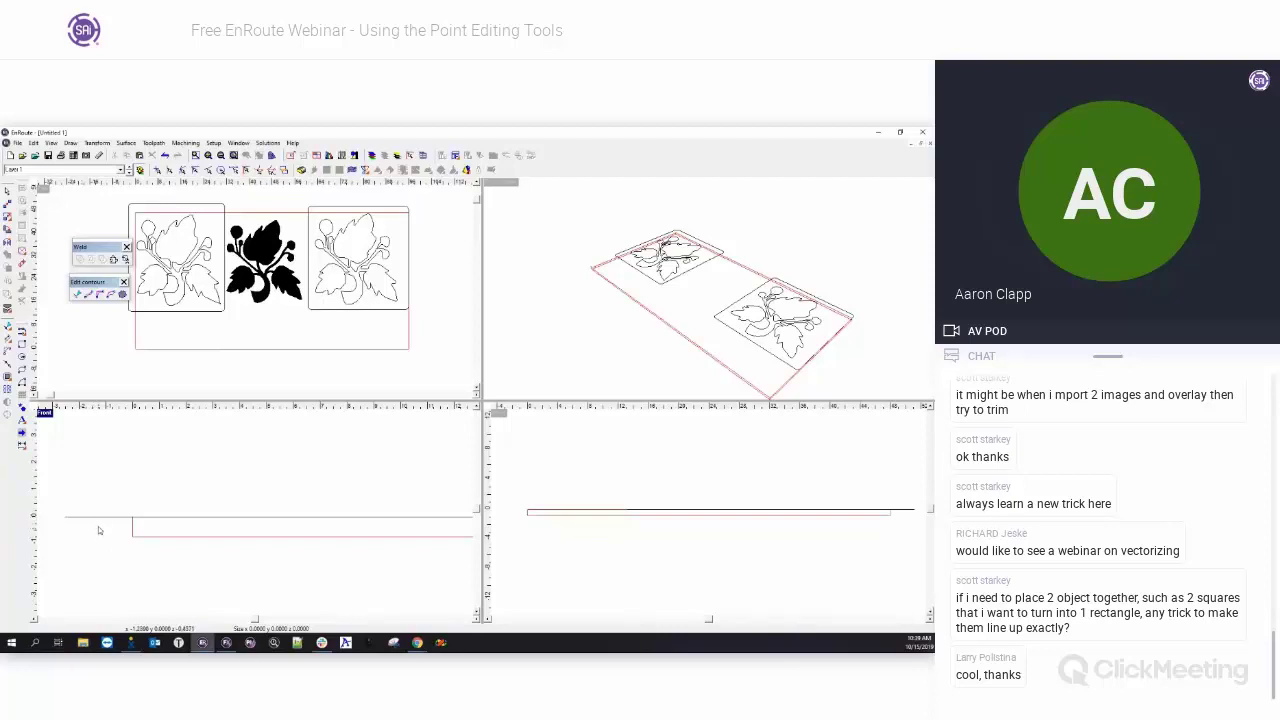
scroll(99, 530, "down", 3)
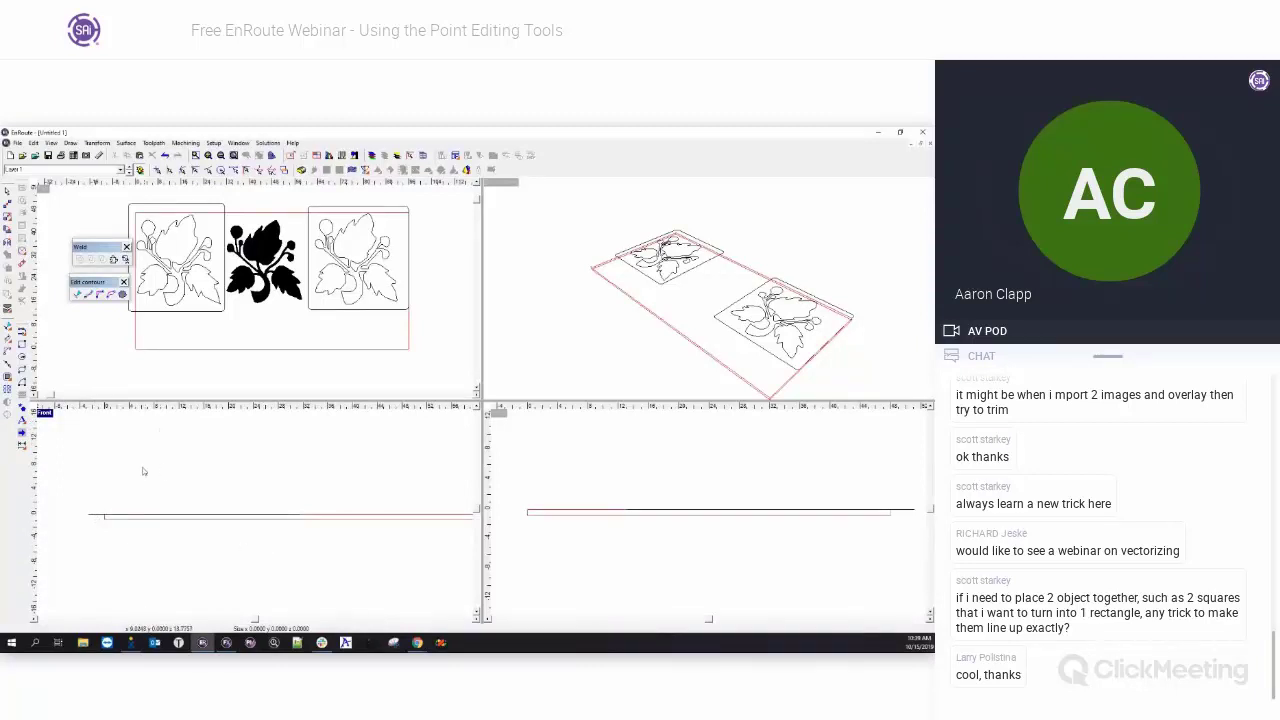
left_click(43, 189)
double_click(44, 190)
- Try resizing the left rectangle and its traced outline together from the upper-left corner, and undo the change
left_click_drag(295, 313, 425, 468)
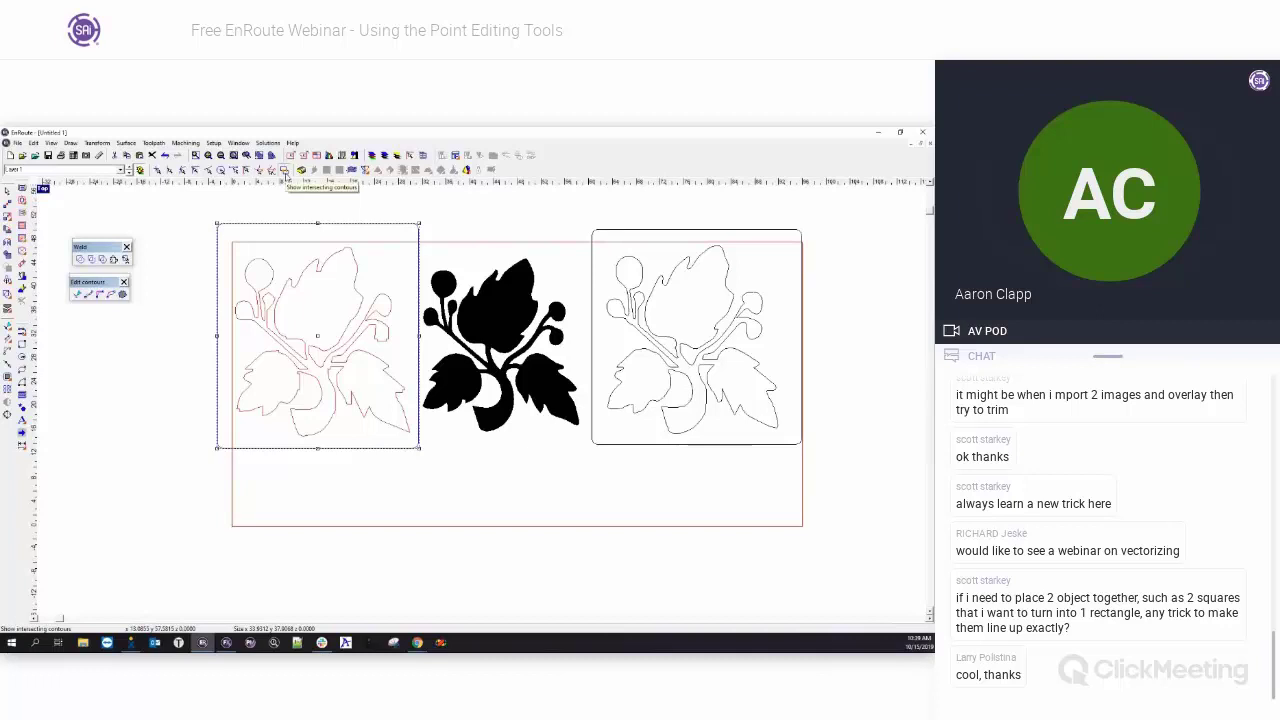
left_click_drag(217, 225, 181, 253)
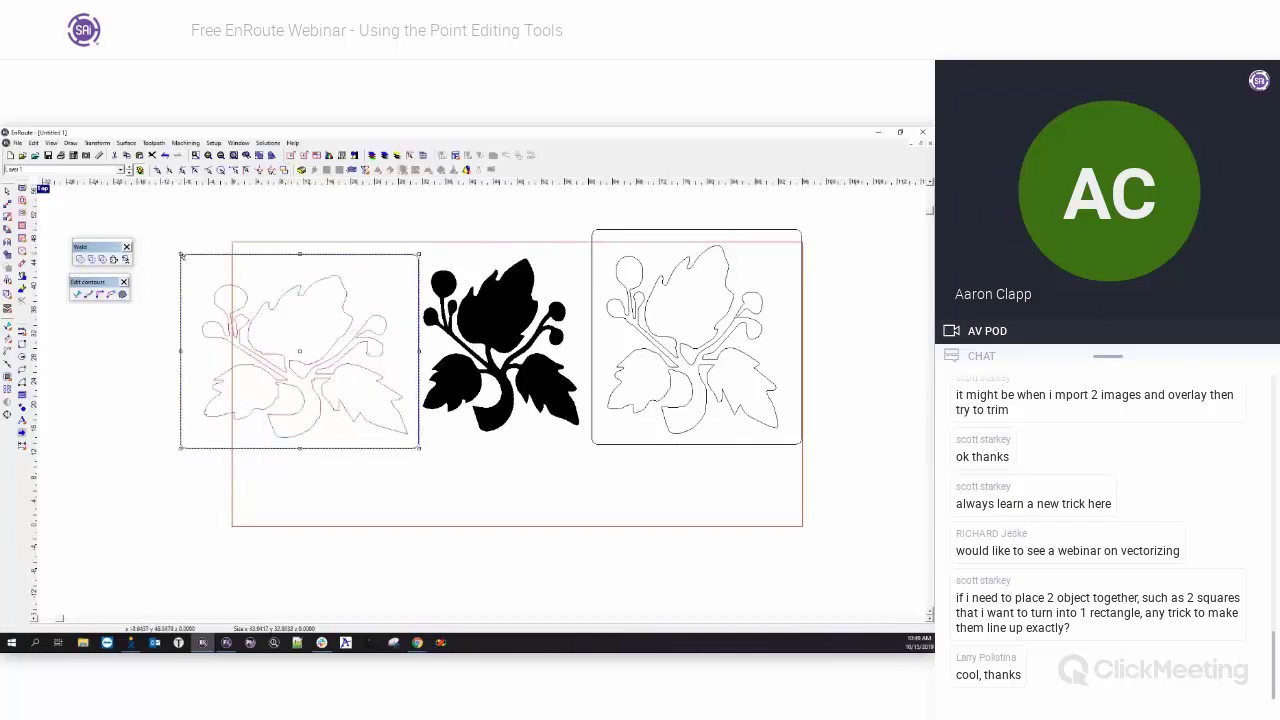
key("ctrl+z")
left_click(195, 303)
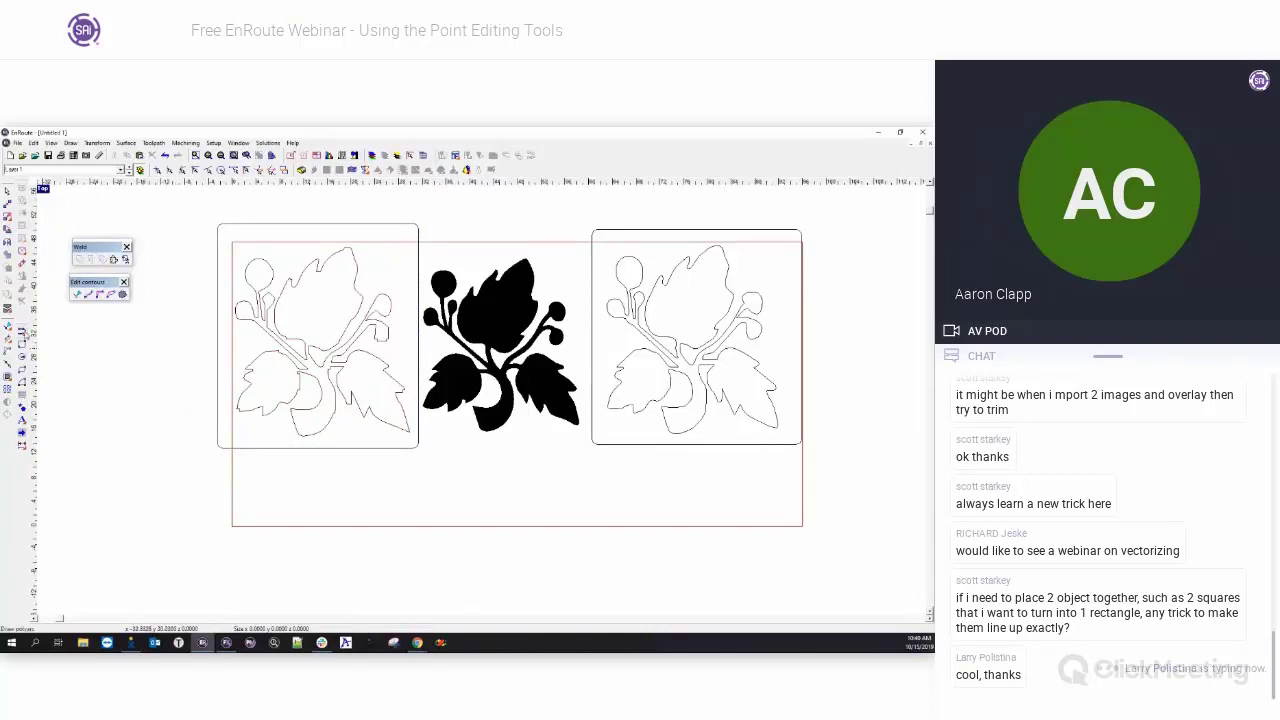
- Draw a vertical straight line about 17.6 long to the left of the left rounded rectangle and select it
left_click(22, 341)
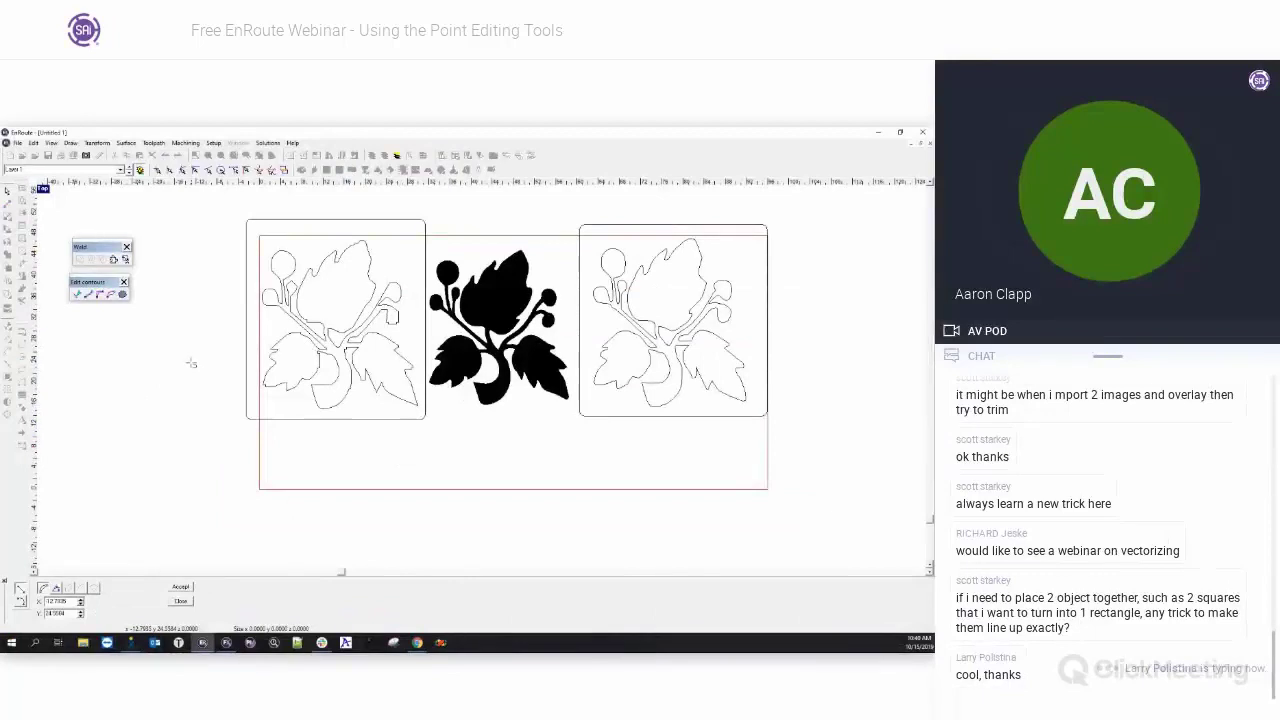
left_click(191, 362)
left_click(191, 450)
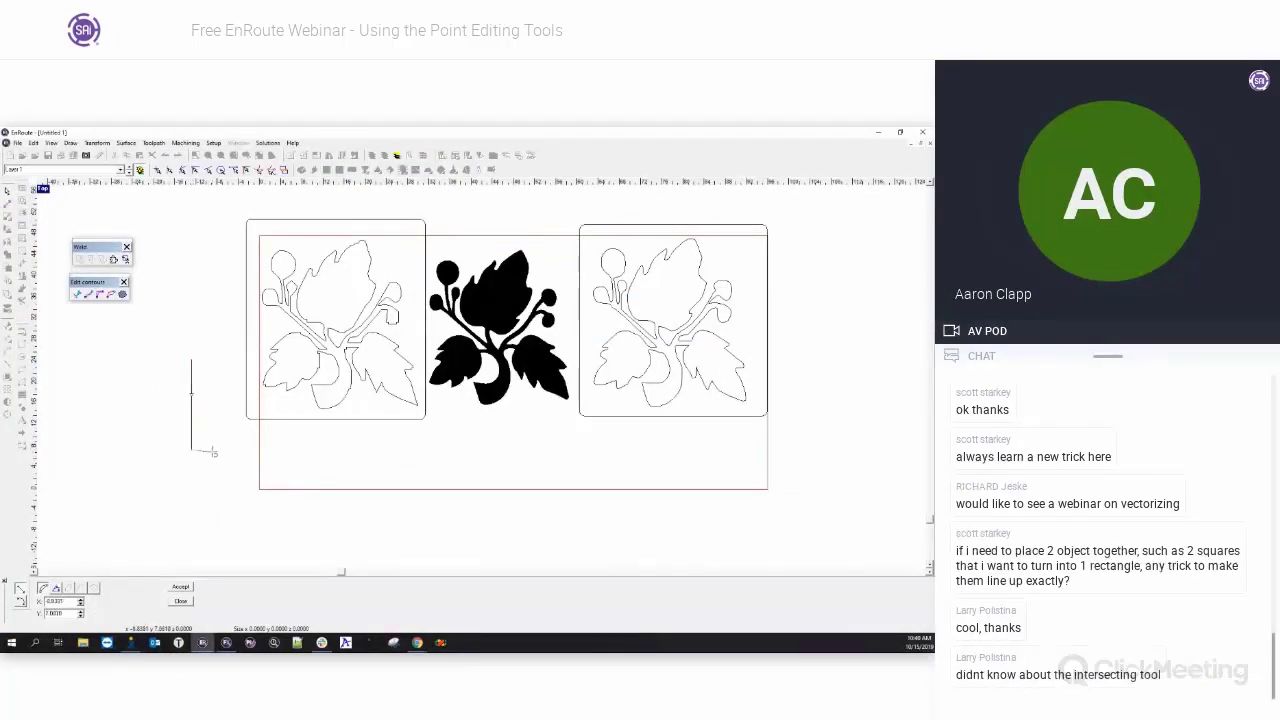
right_click(203, 451)
scroll(111, 486, "up", 5)
left_click(217, 360)
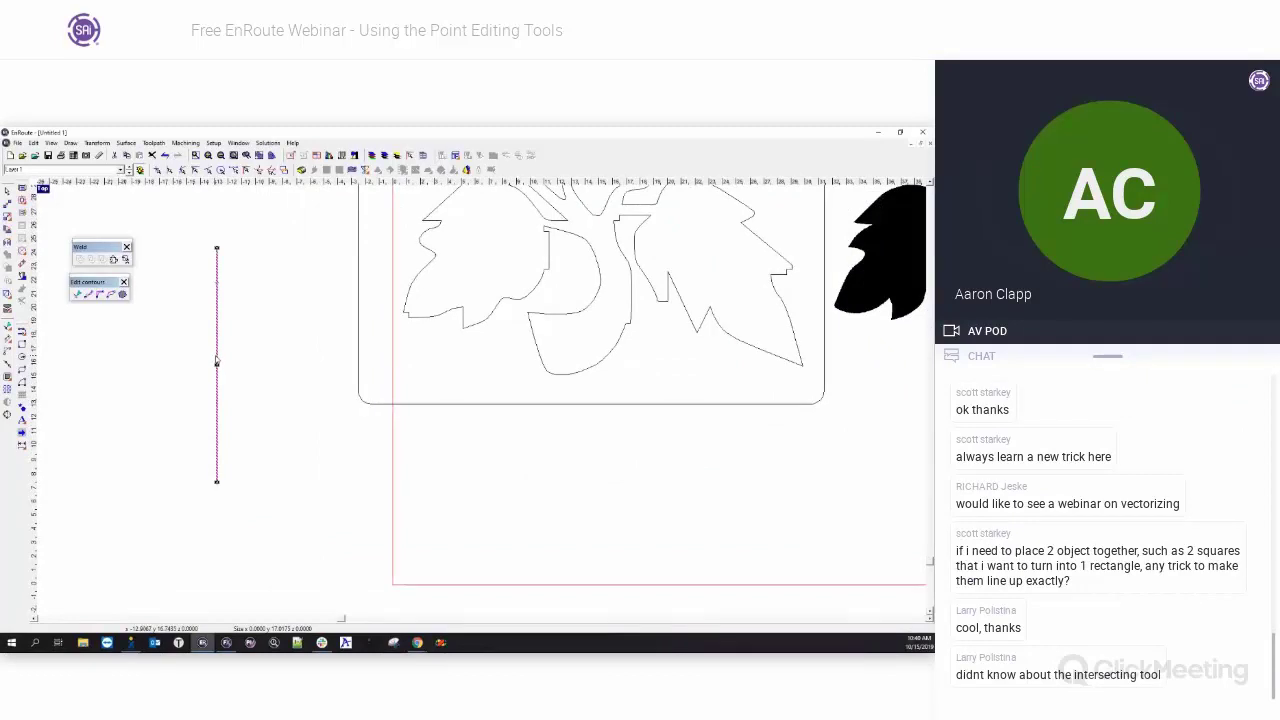
- Modify the vertical line so that it carries direction marks near both ends
scroll(266, 378, "down", 3)
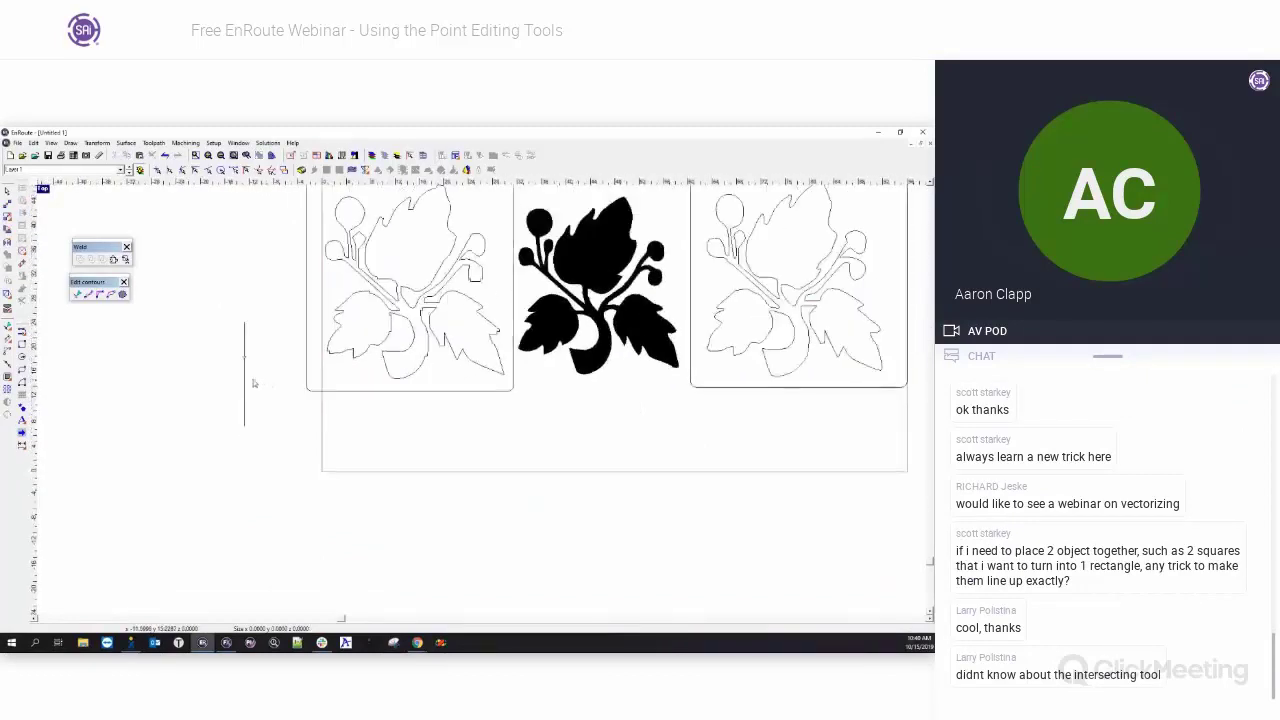
scroll(253, 383, "up", 3)
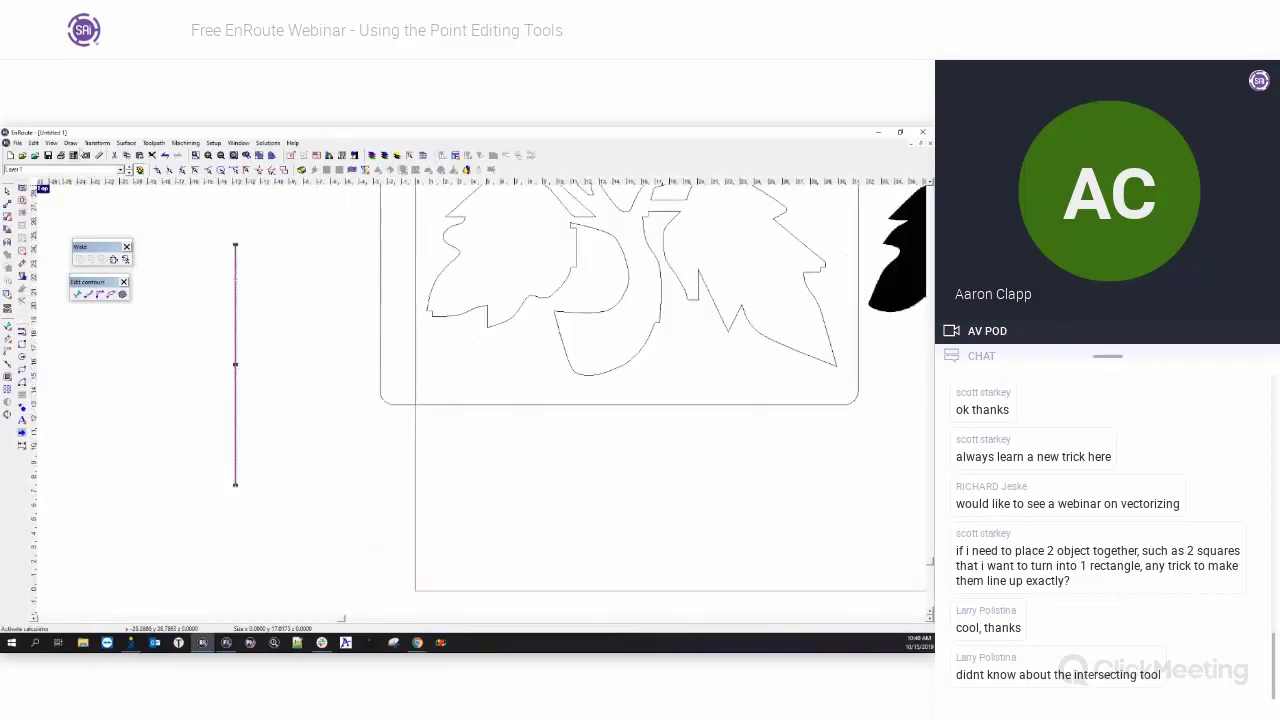
left_click(97, 143)
left_click(135, 325)
left_click(293, 391)
right_click(293, 391)
left_click(281, 345)
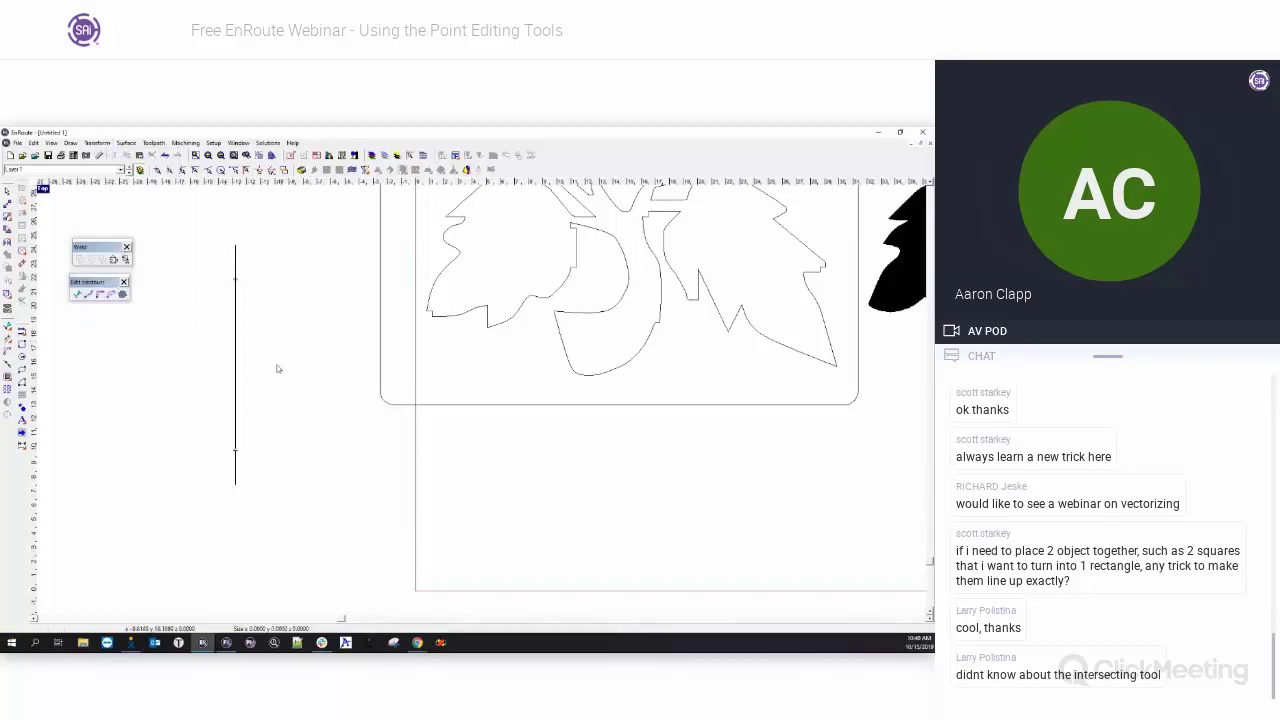
- Draw two more vertical lines left of the first, one from top to bottom and one from bottom to top
scroll(276, 368, "down", 2)
scroll(196, 389, "up", 2)
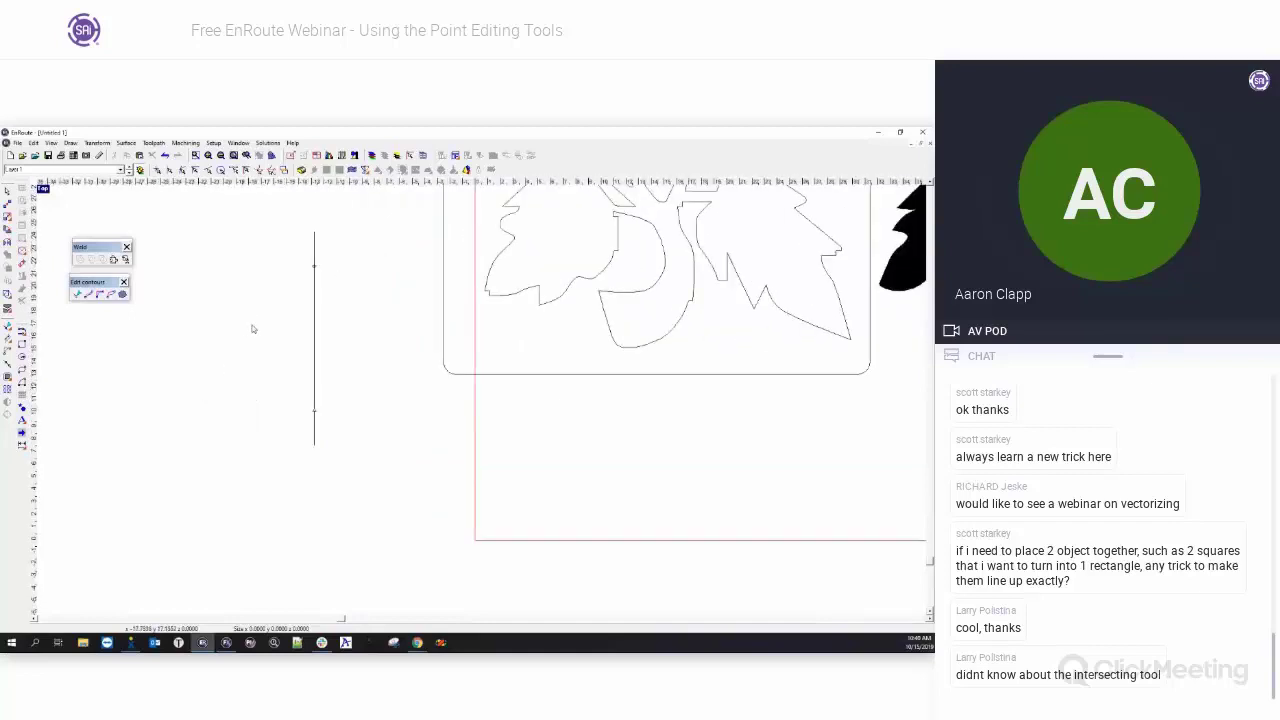
scroll(297, 274, "up", 5)
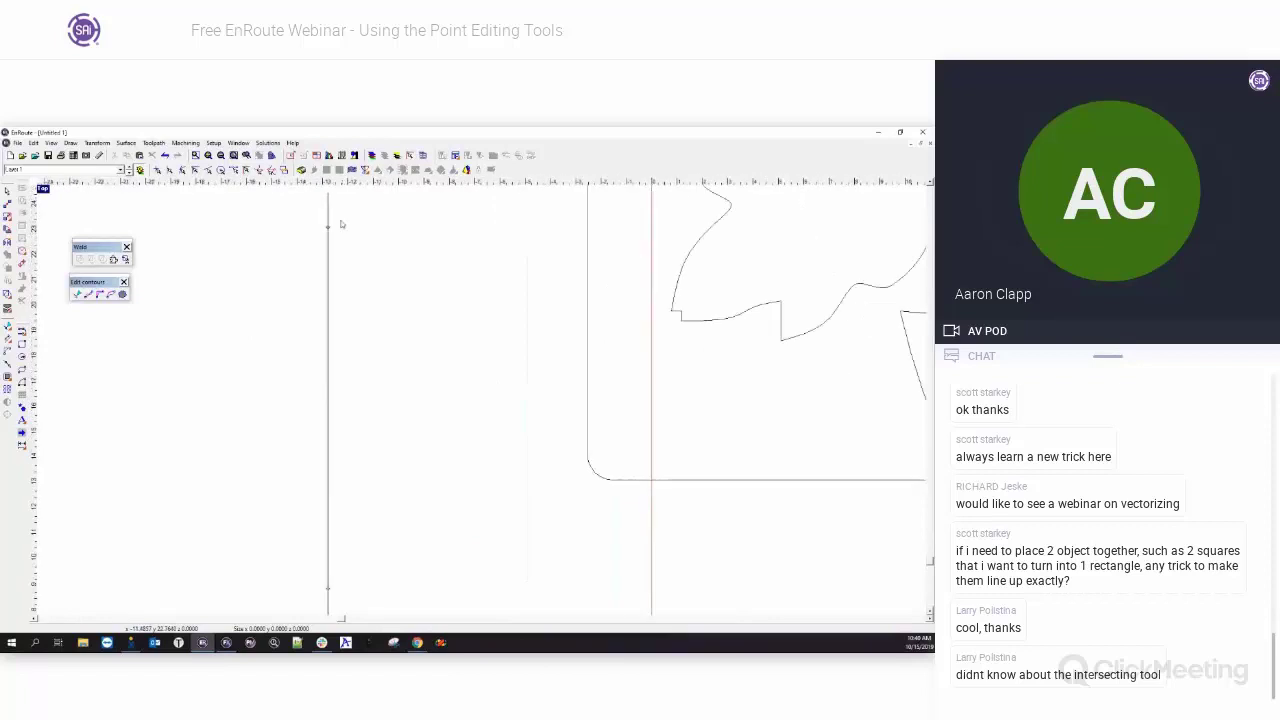
scroll(218, 289, "down", 3)
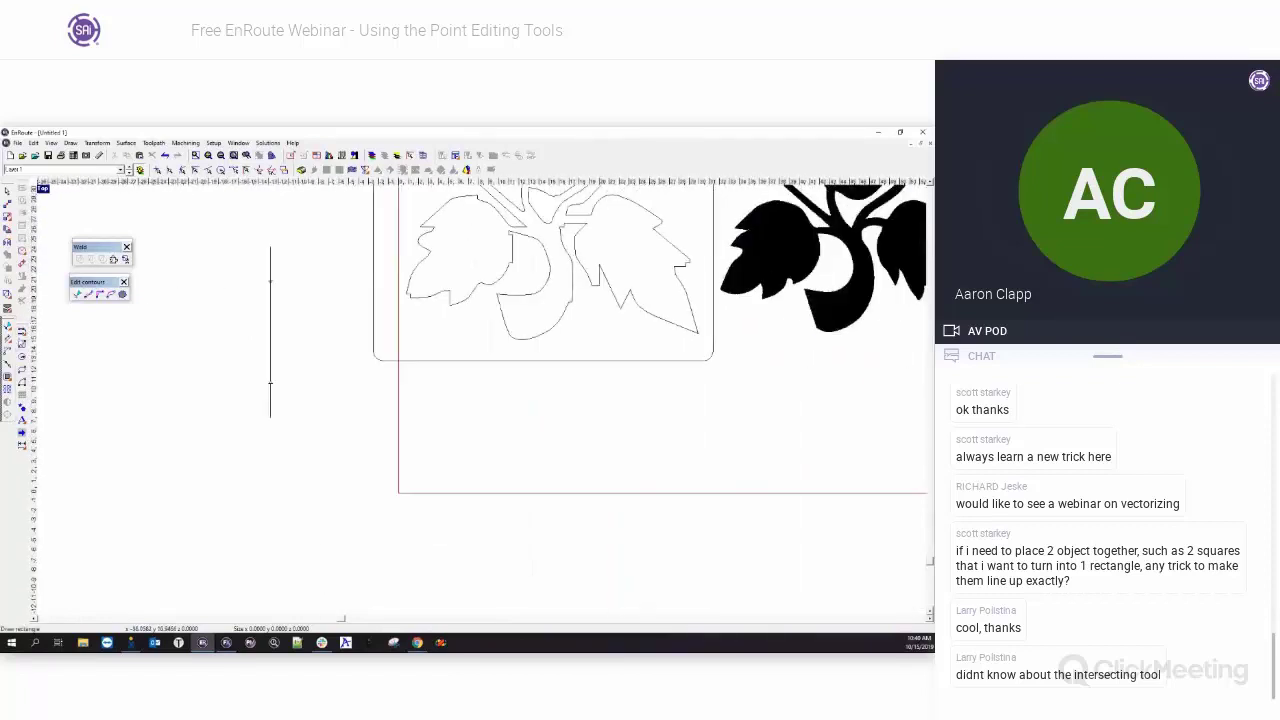
left_click(22, 332)
left_click(263, 244)
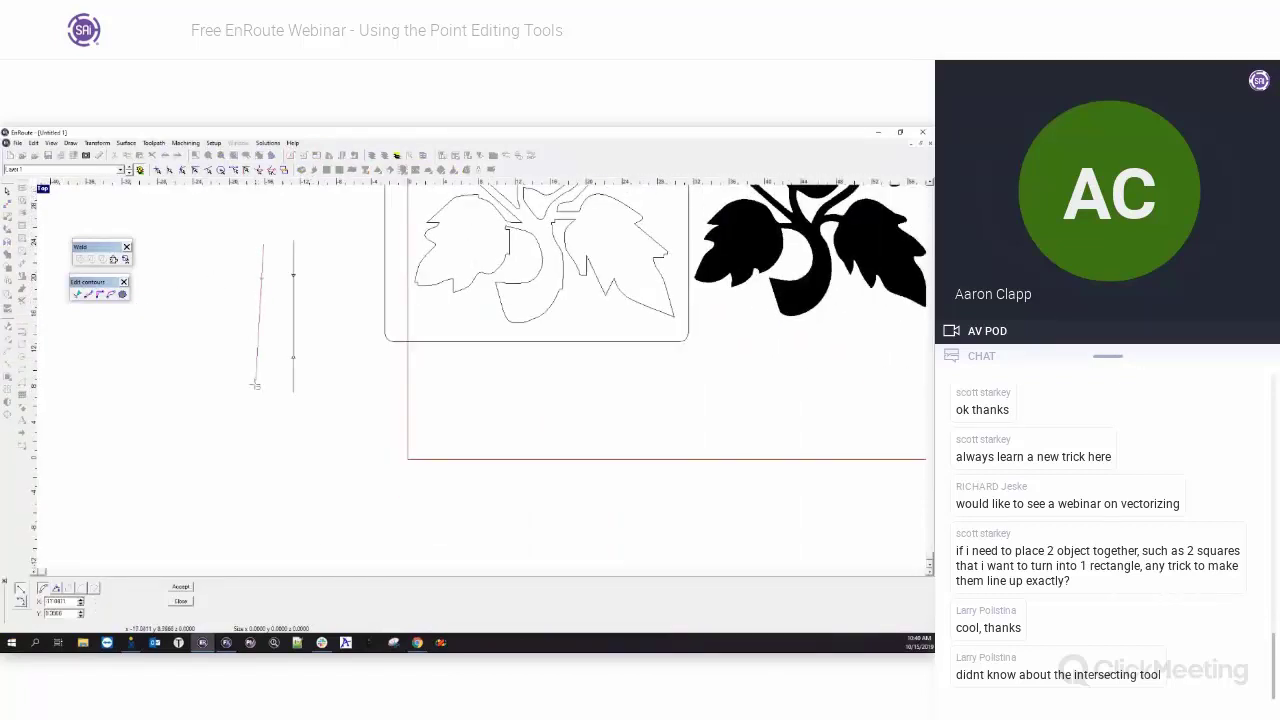
left_click(262, 392)
left_click(231, 392)
left_click(232, 250)
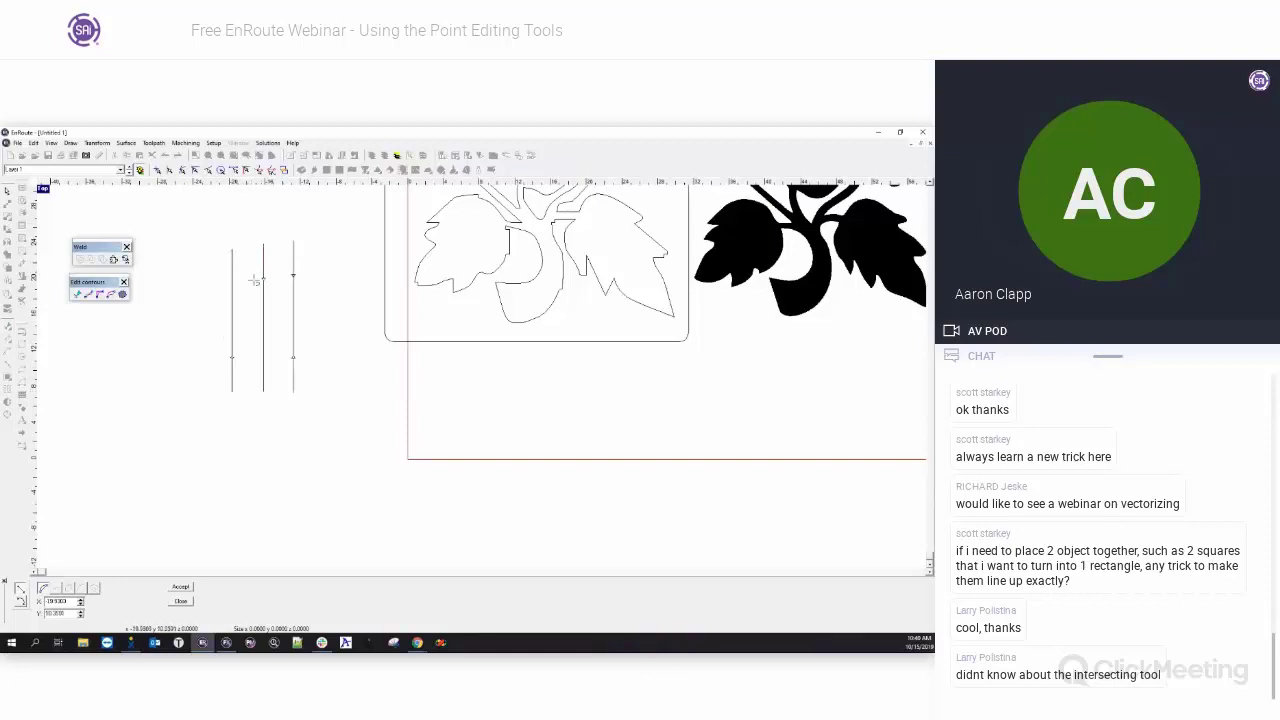
left_click(8, 191)
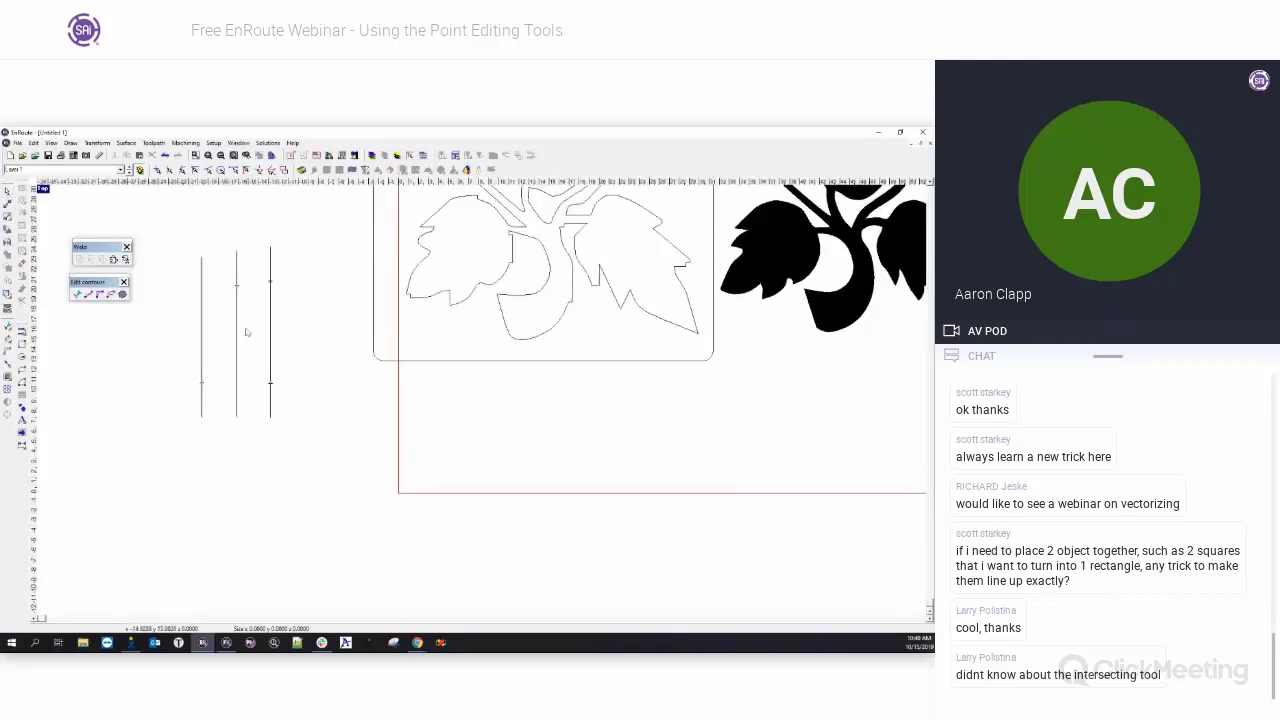
- Select the two newly drawn lines in turn to compare their direction marks with those on the first line
left_click(202, 345)
left_click(178, 347)
left_click(237, 289)
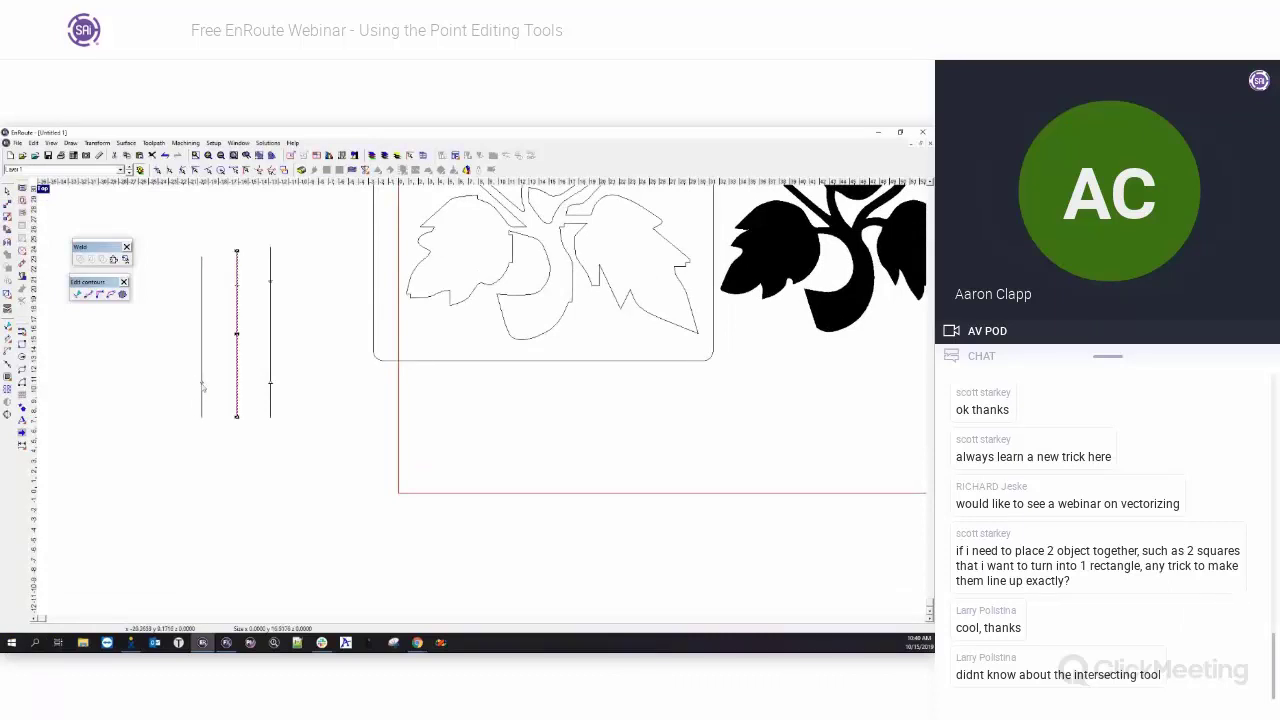
left_click(211, 281)
left_click(238, 271)
left_click(237, 433)
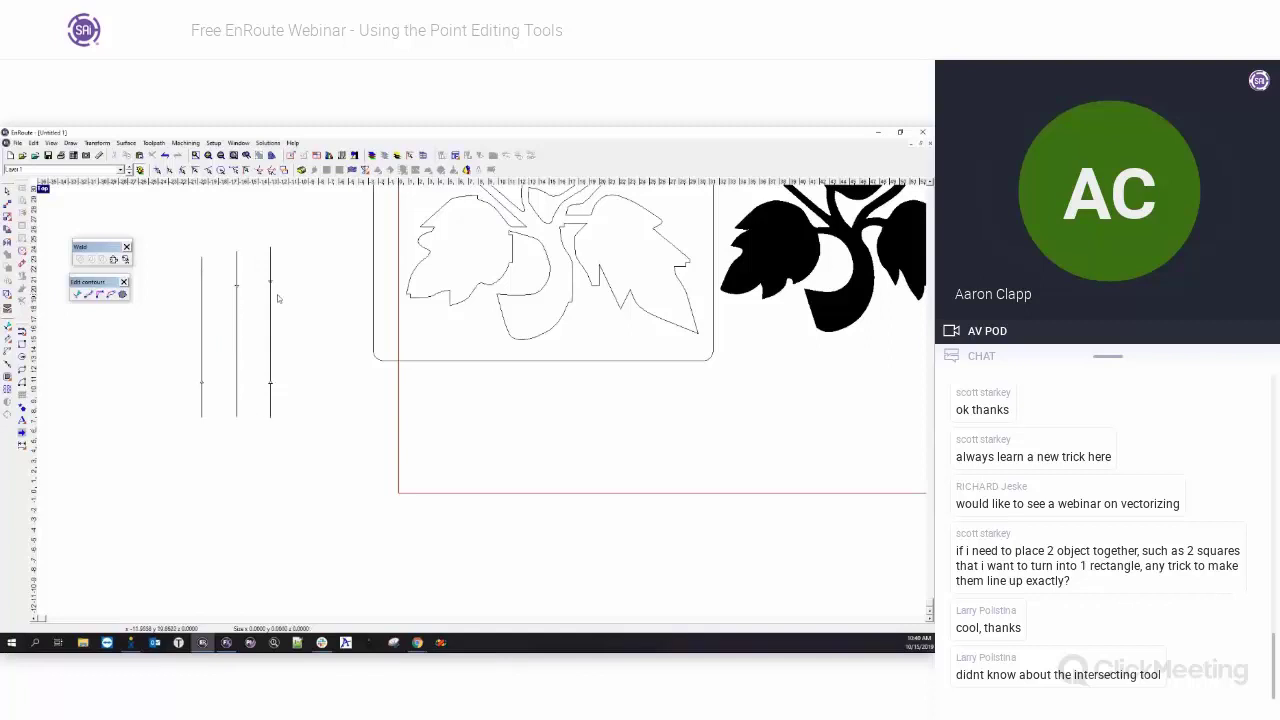
- Modify the rightmost of the three vertical lines so that it carries a direction mark only near its upper end
left_click_drag(263, 227, 308, 454)
scroll(270, 265, "up", 2)
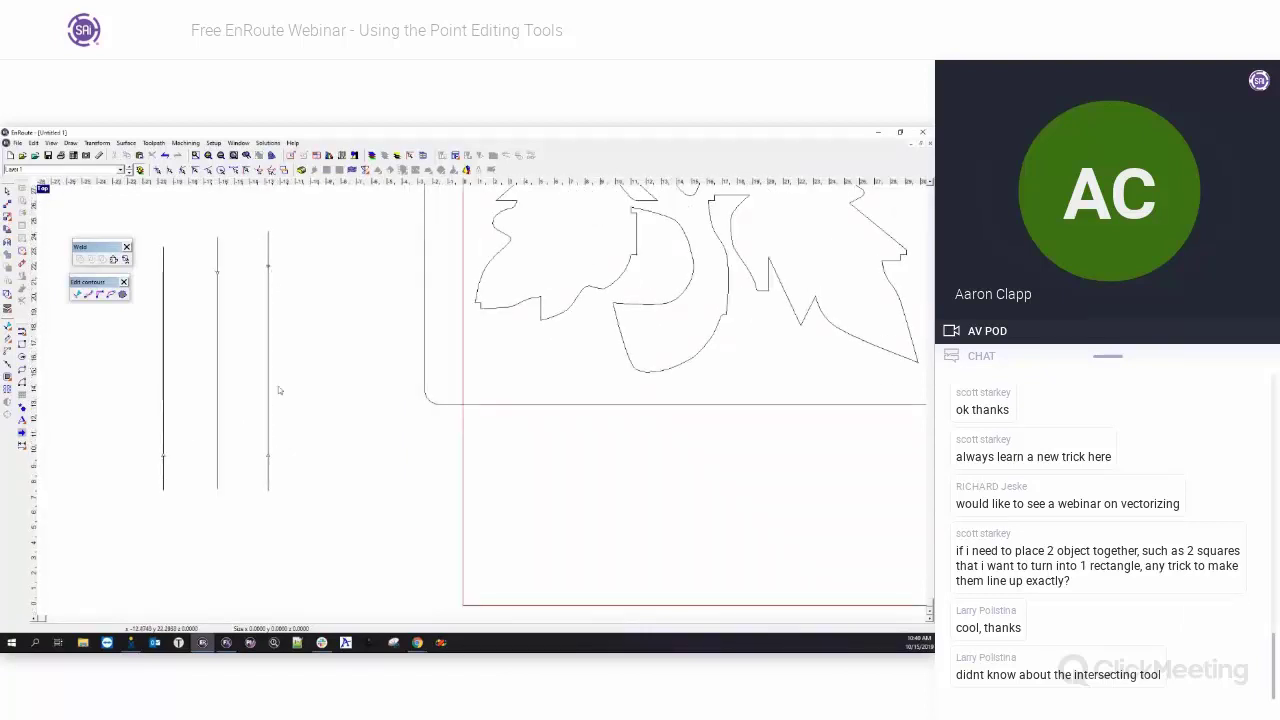
left_click(268, 313)
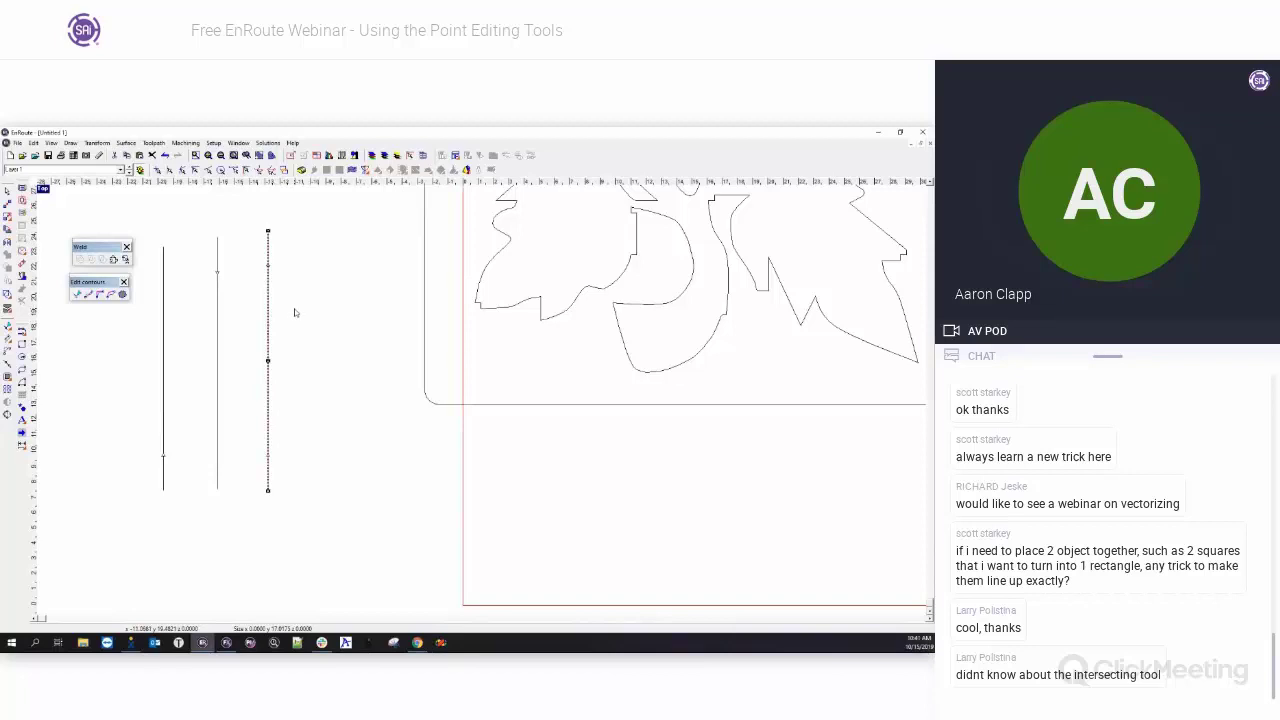
left_click(318, 343)
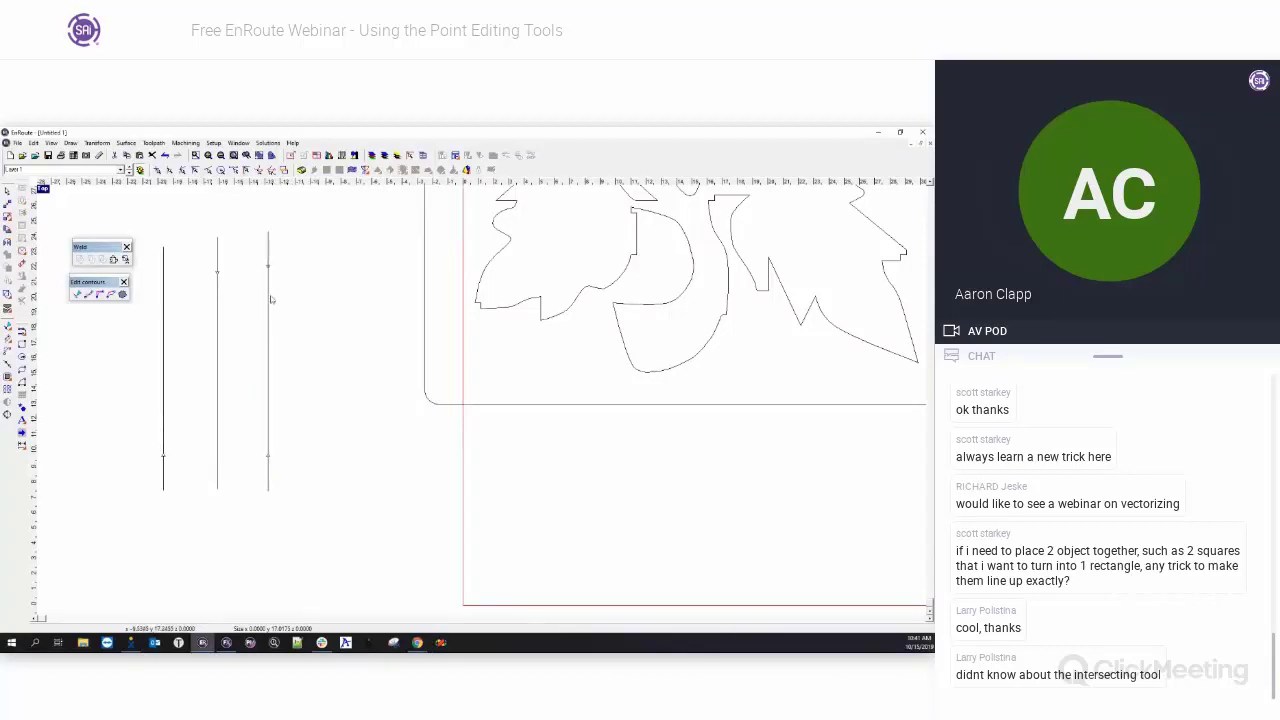
left_click(268, 301)
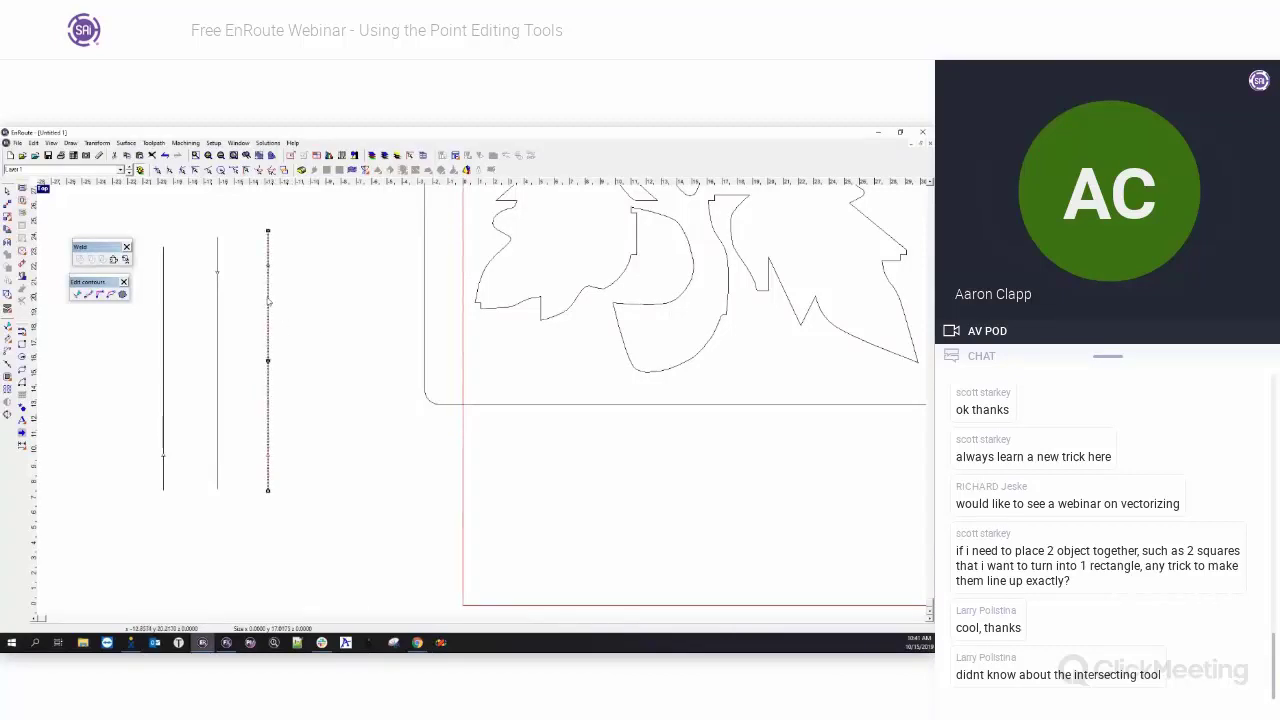
left_click(268, 300)
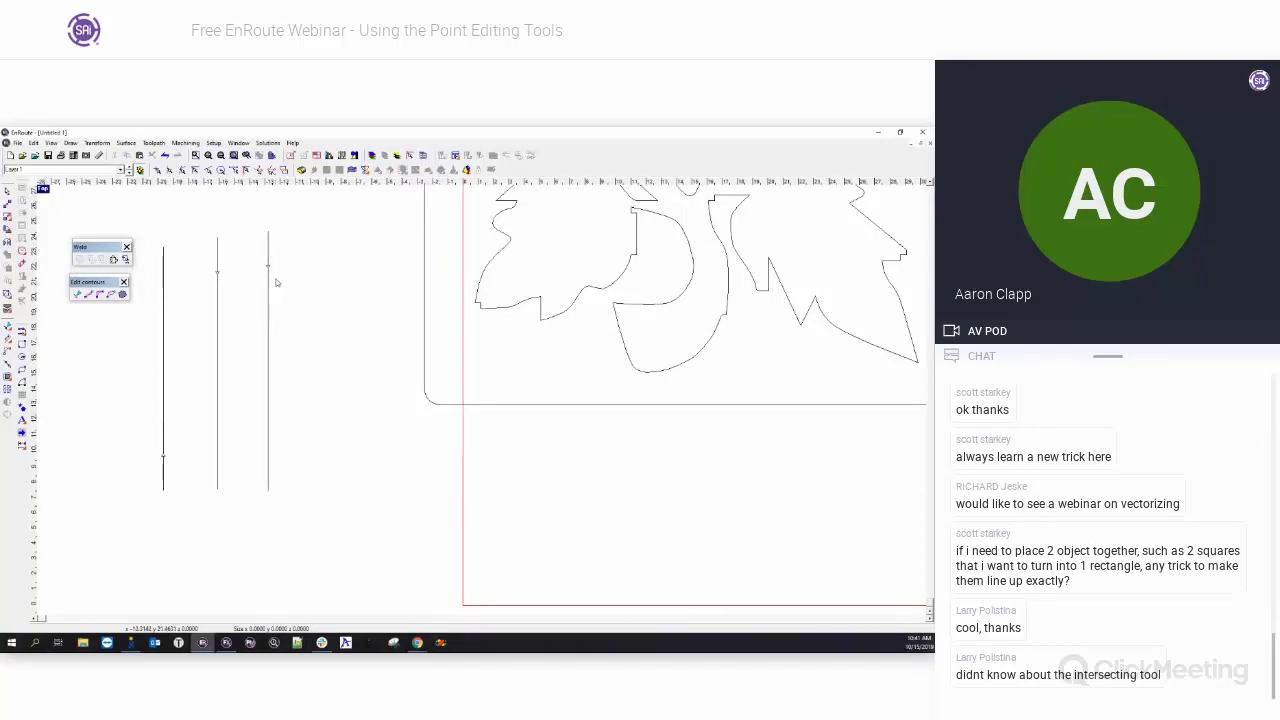
- Select the rightmost vertical line alone and all three lines together to compare their direction marks
scroll(295, 298, "down", 4)
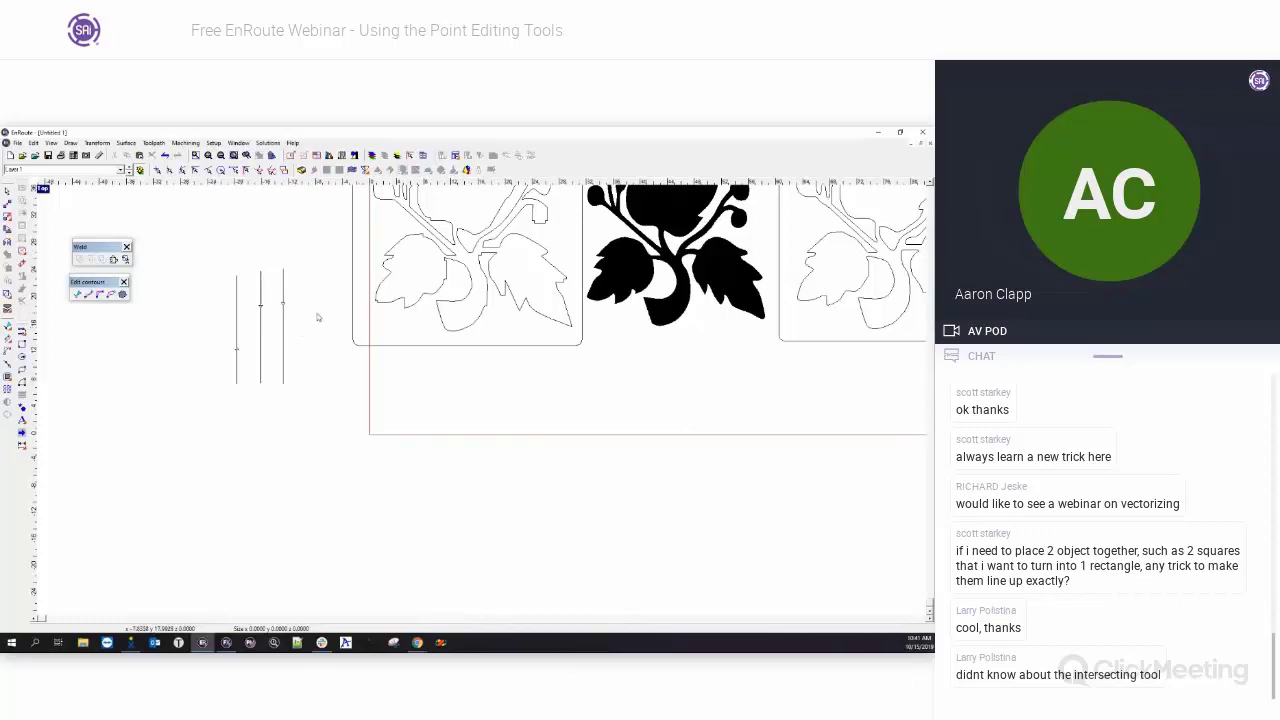
left_click(284, 289)
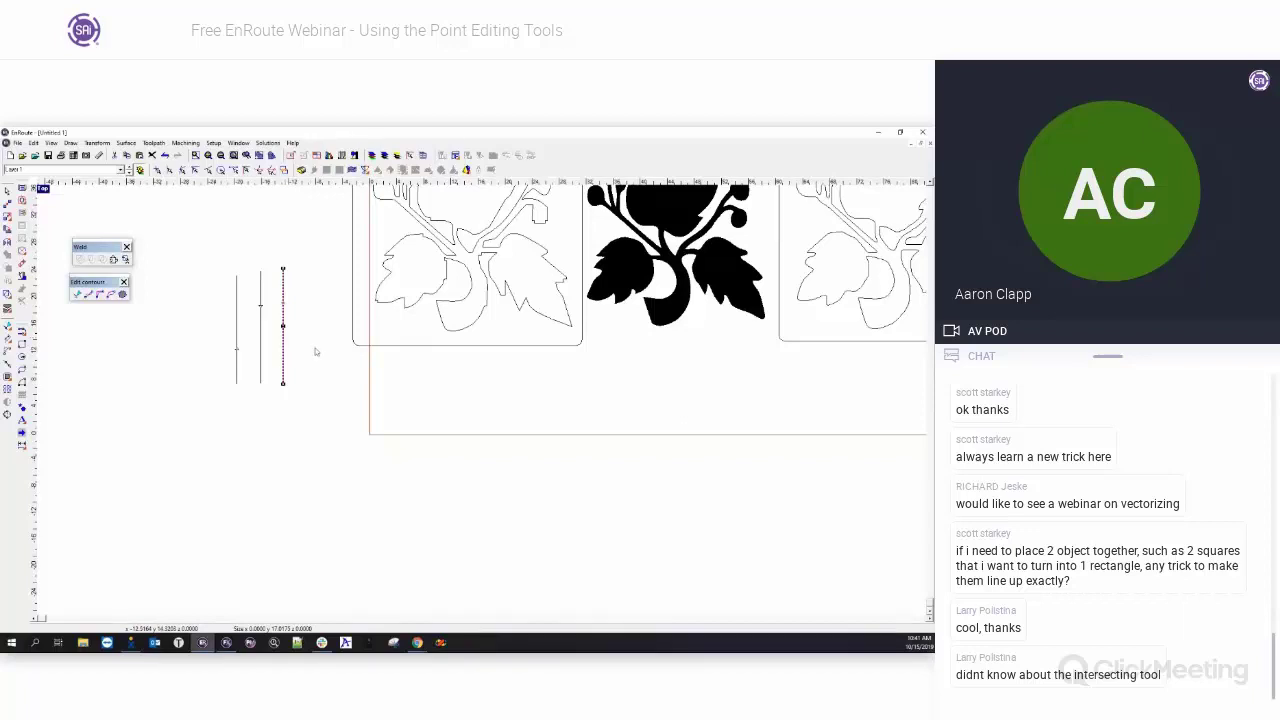
left_click_drag(222, 244, 331, 420)
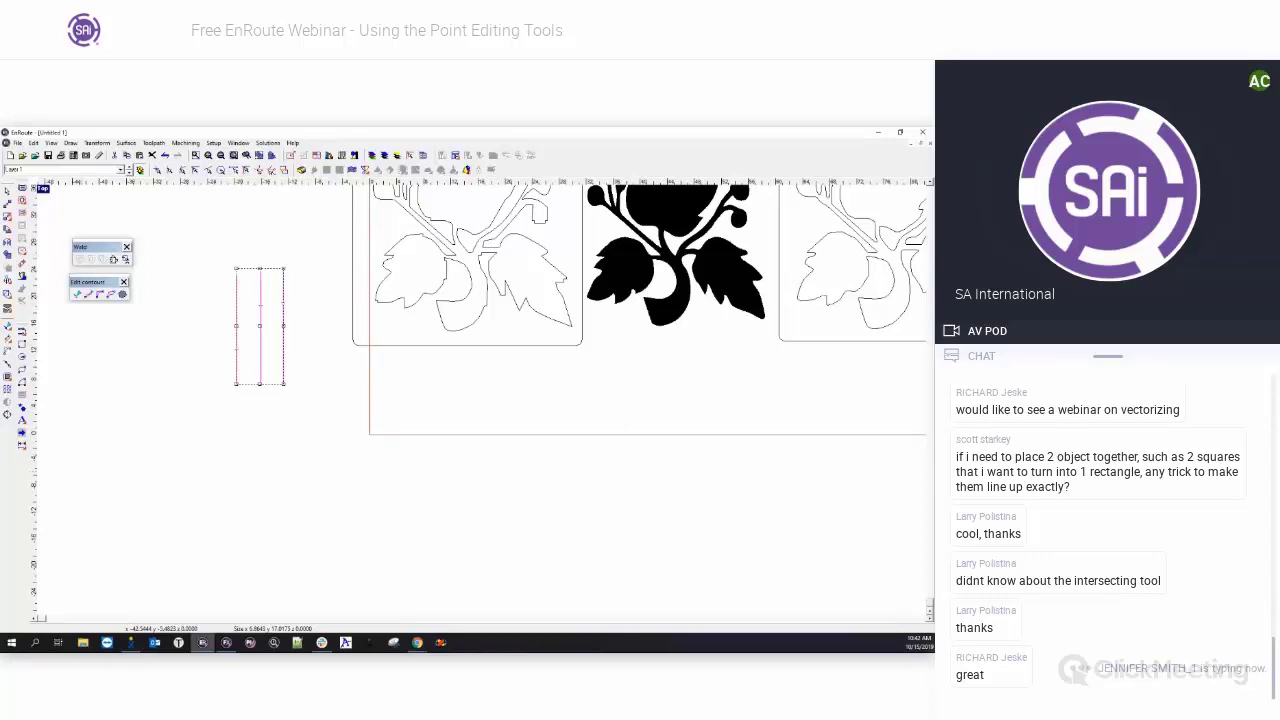
left_click(357, 532)
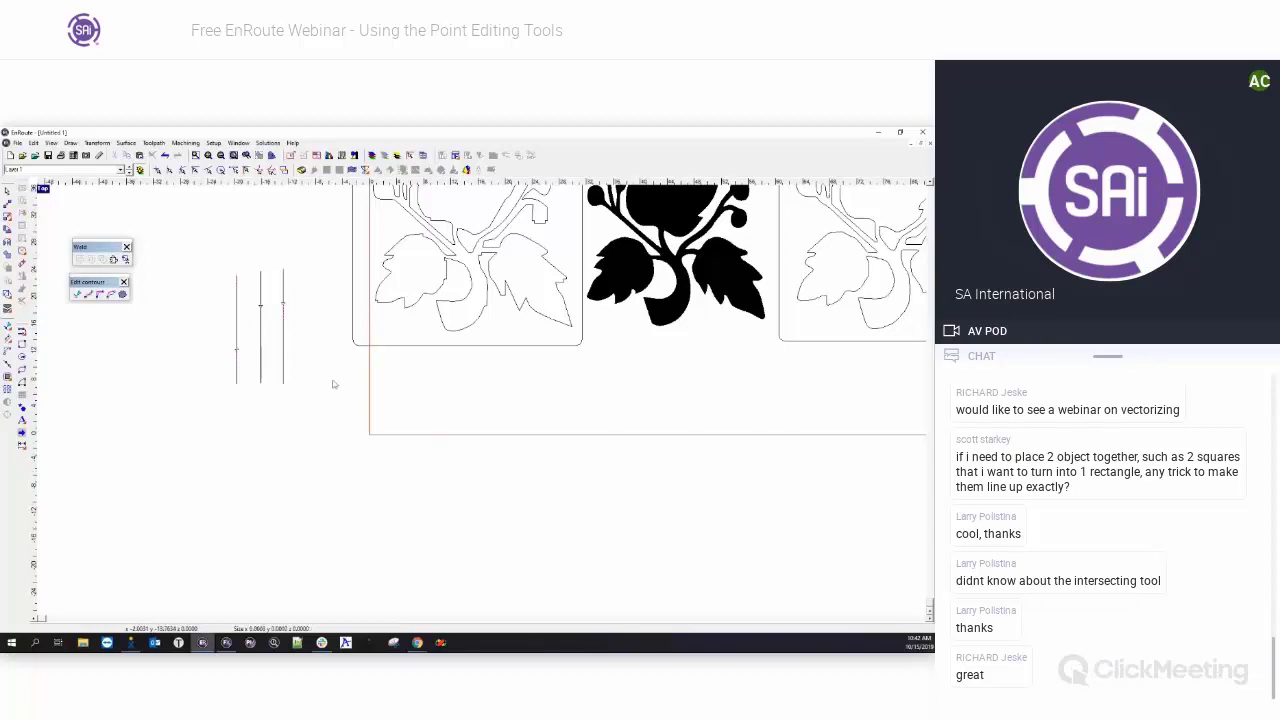
- Move the left rounded rectangle below the red plate outline and place a copy of it to its right
scroll(328, 350, "down", 3)
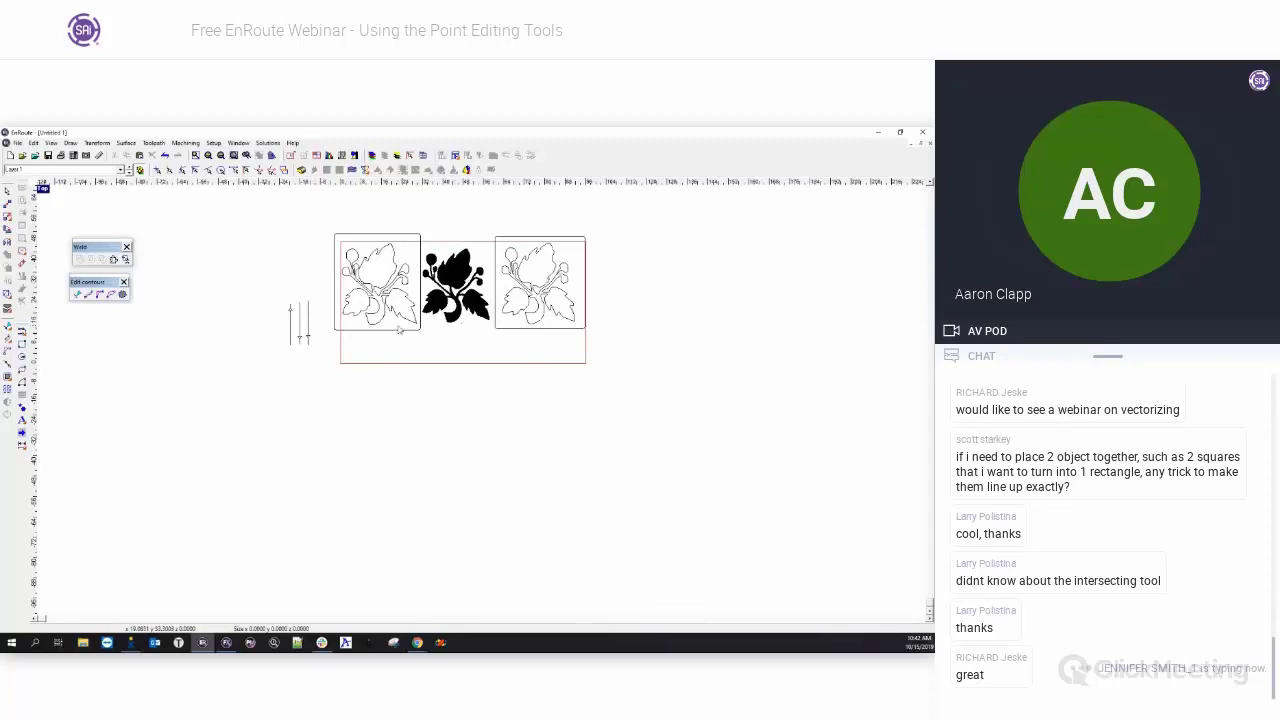
left_click_drag(380, 286, 381, 421)
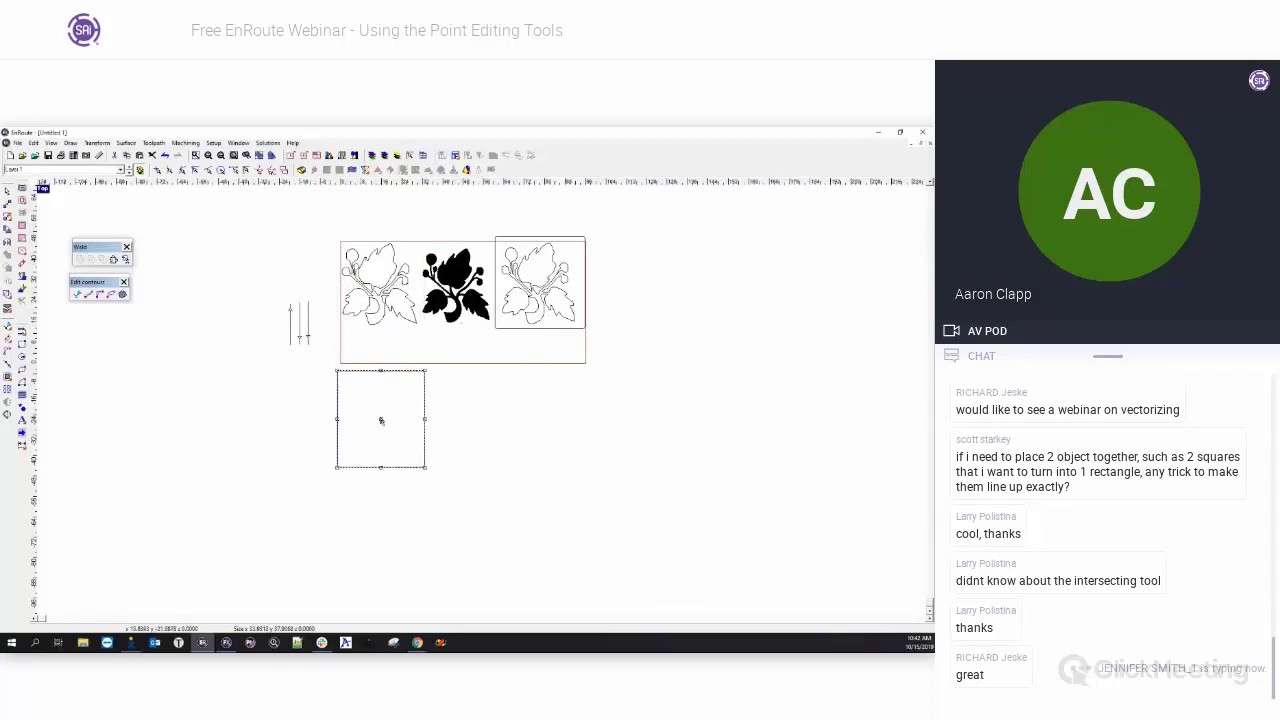
left_click(445, 412)
left_click(380, 371)
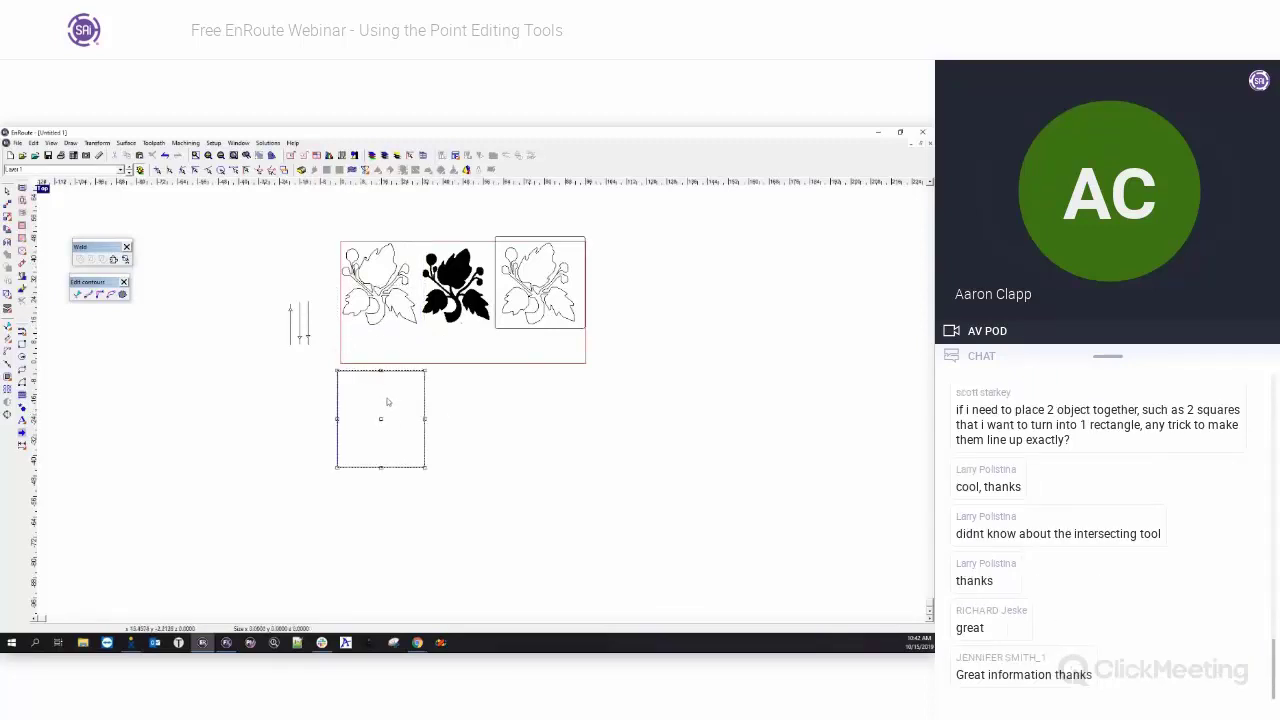
left_click_drag(383, 421, 520, 439, "ctrl")
left_click(597, 434)
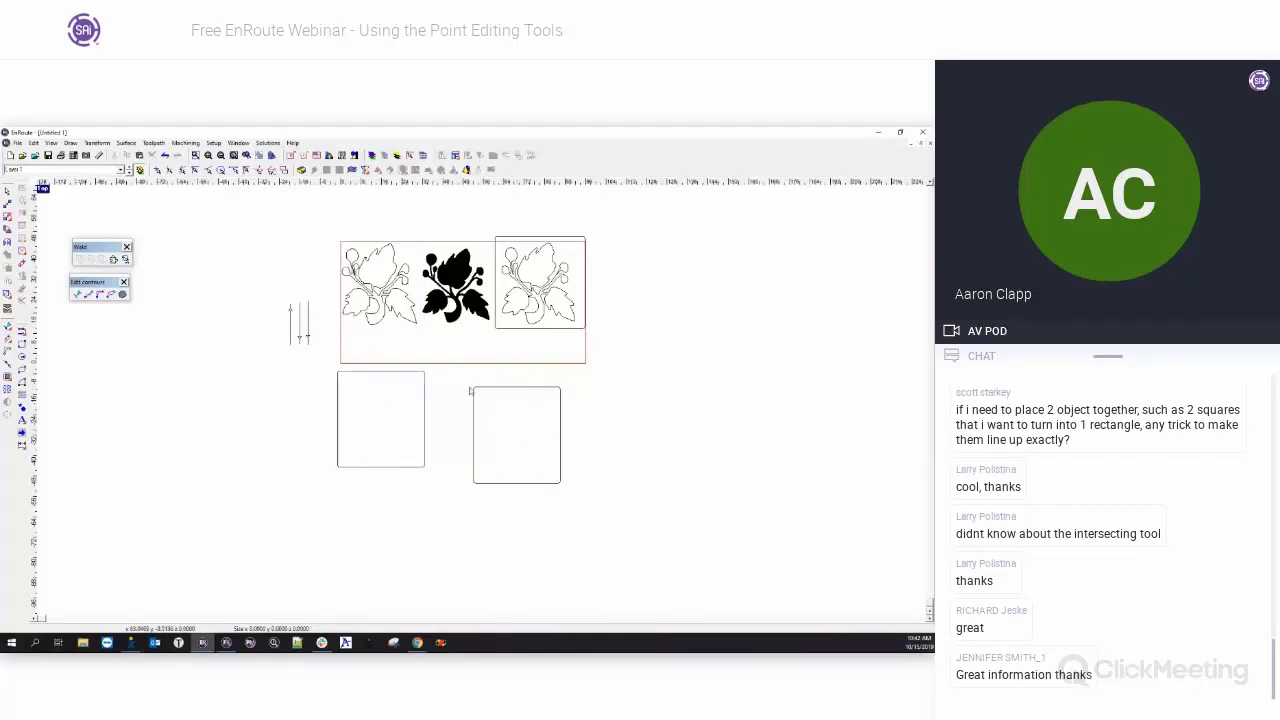
- Replace both rounded rectangles below the plate with one square-cornered rectangle about 32.7 wide and 31.4 high
left_click_drag(310, 366, 598, 502)
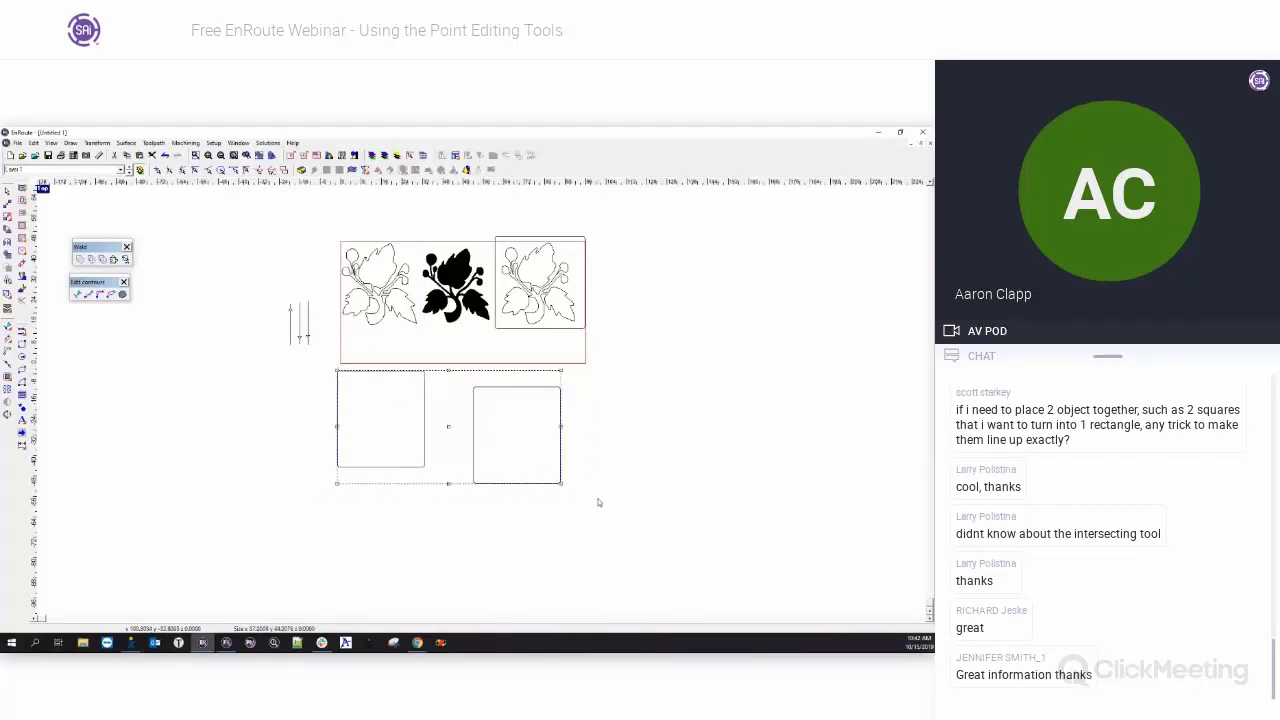
key("Delete")
left_click(22, 344)
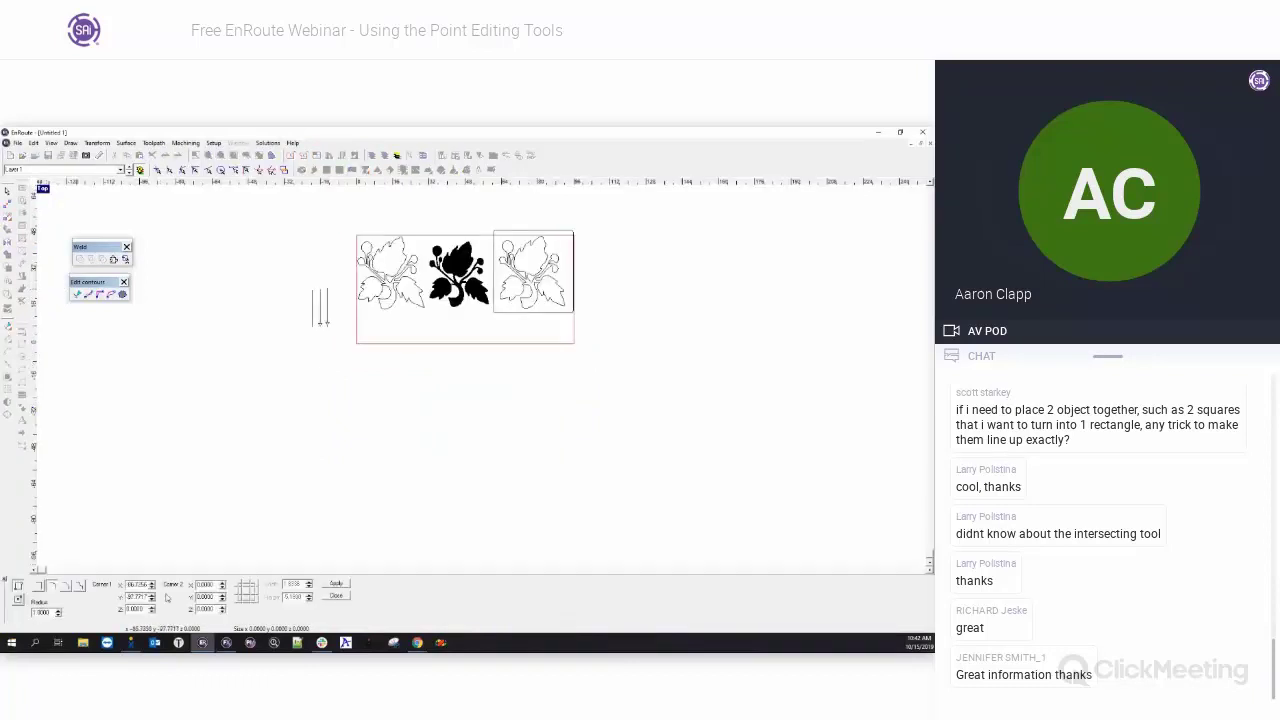
left_click_drag(409, 394, 483, 464)
left_click_drag(542, 380, 618, 441)
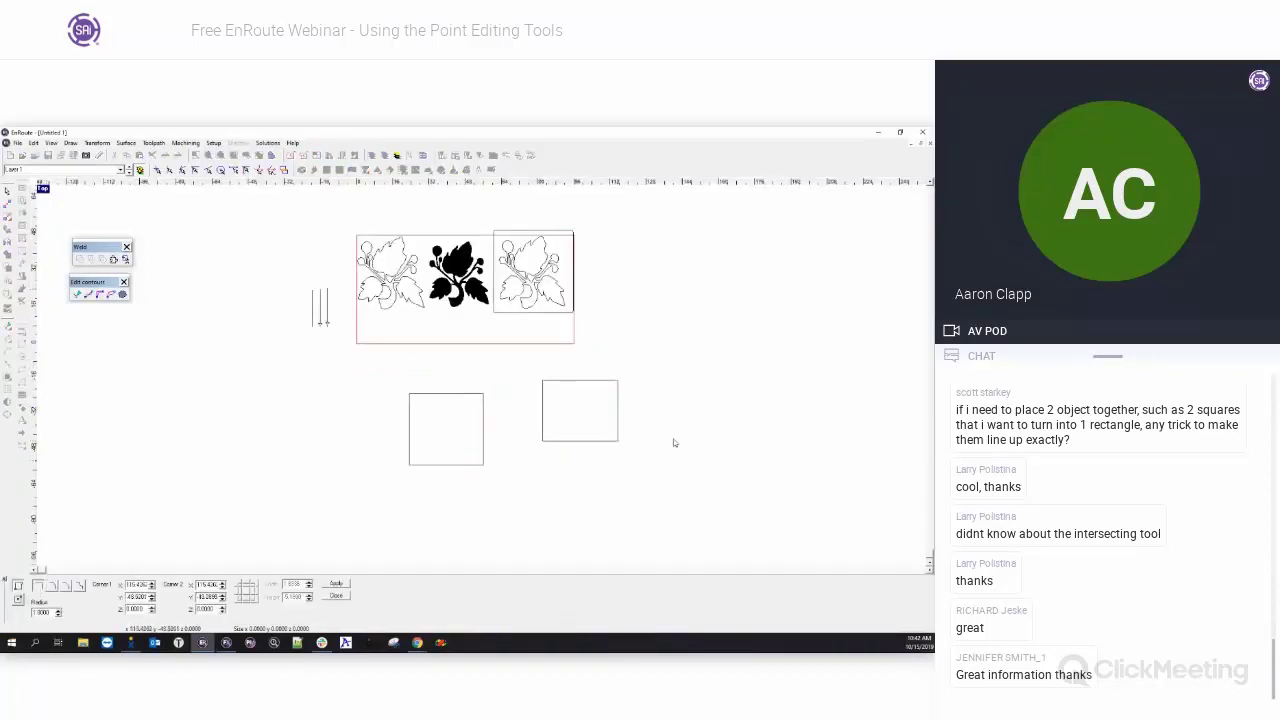
key("Escape")
left_click(577, 405)
key("Delete")
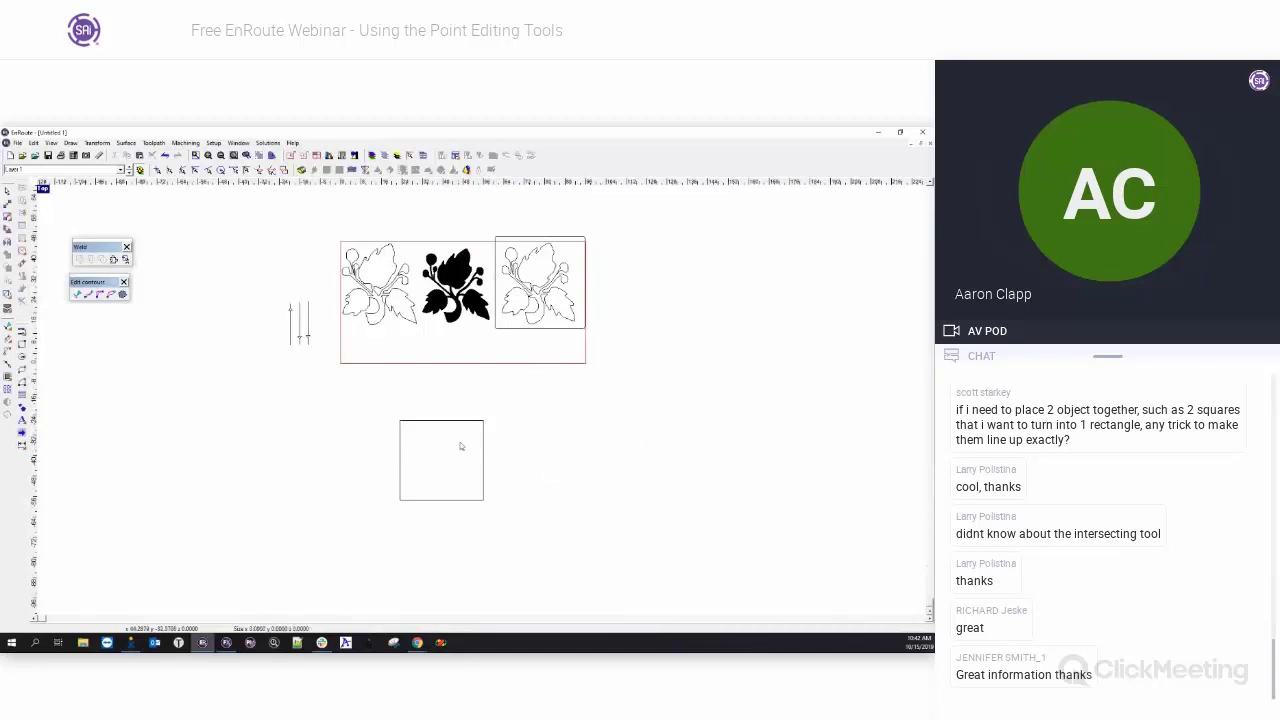
- Copy the square-cornered rectangle to its right, leaving a gap between the two
left_click(461, 448)
left_click_drag(442, 465, 571, 465)
left_click(688, 470)
left_click(553, 457)
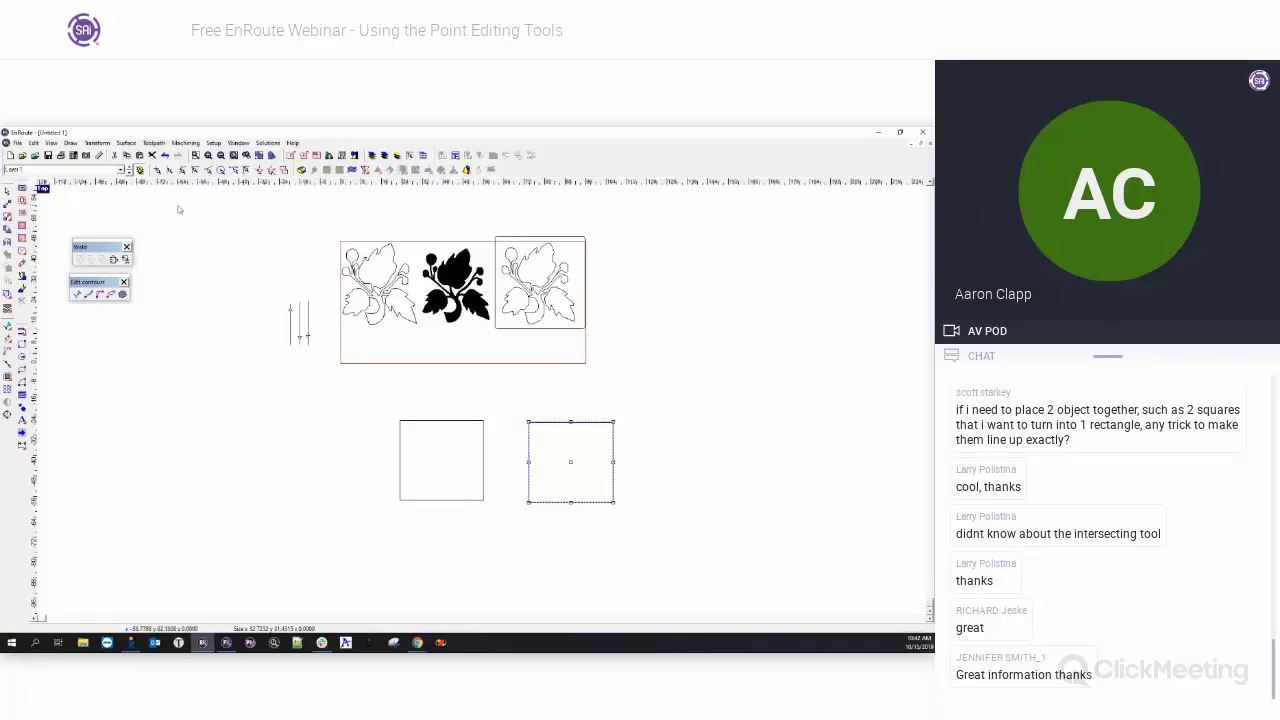
left_click(655, 460)
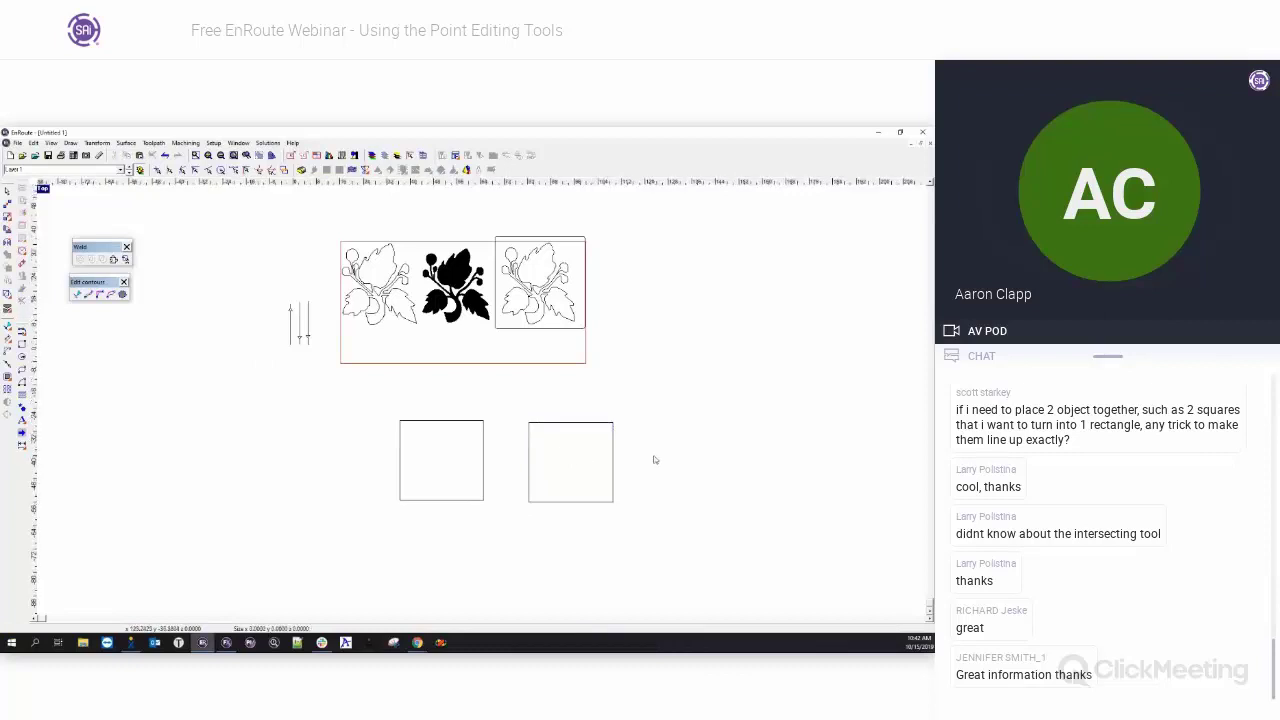
- Move the right square by its upper-left corner so that it snaps onto the left square's upper-right corner
scroll(655, 460, "up", 1)
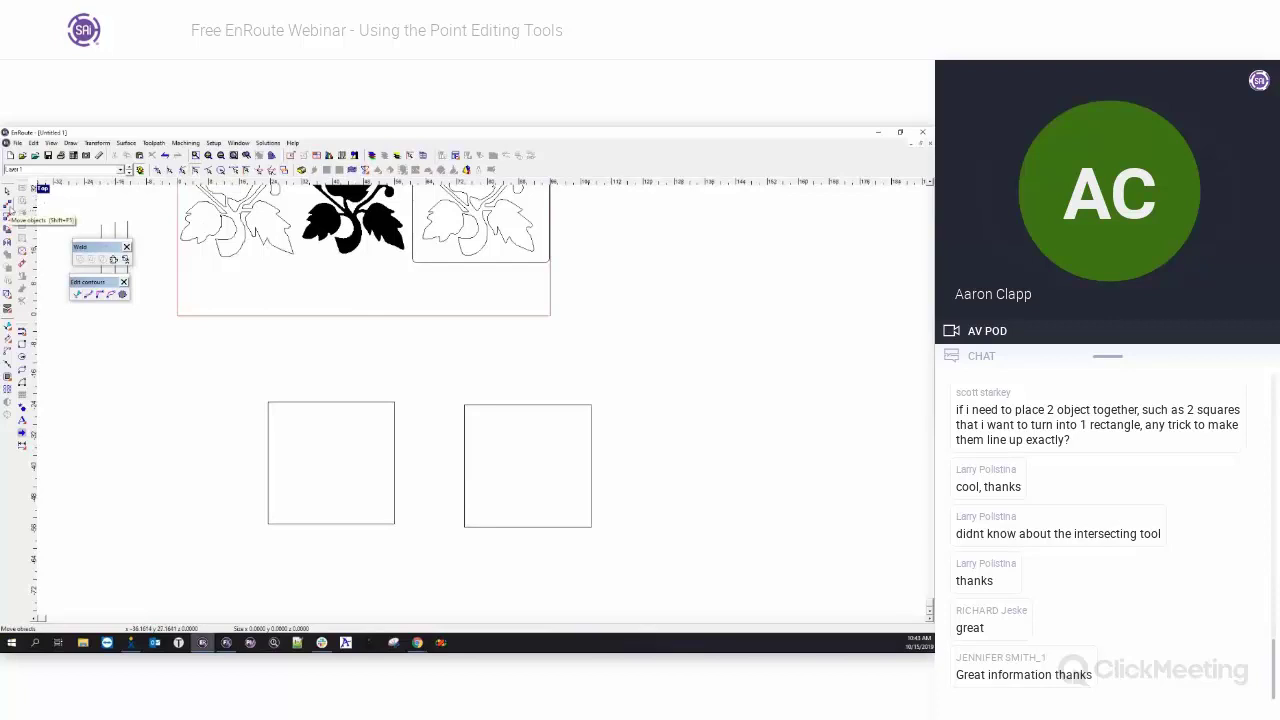
left_click(8, 207)
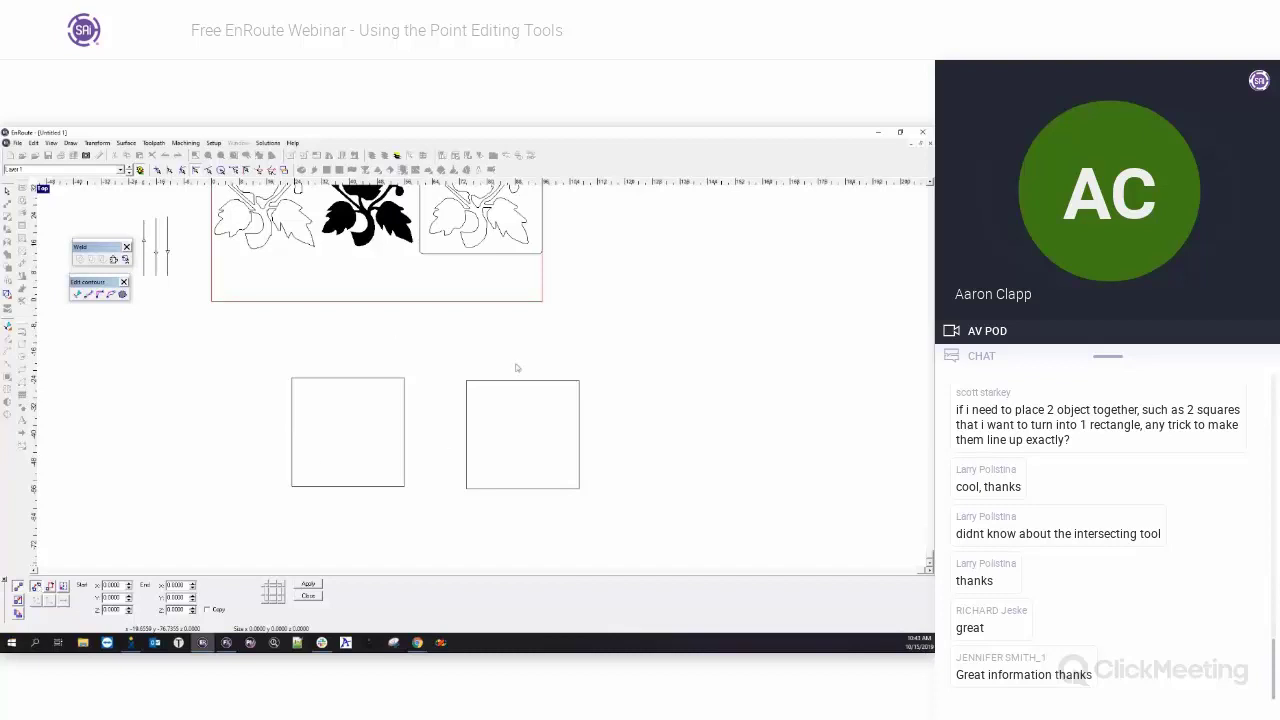
left_click(466, 383)
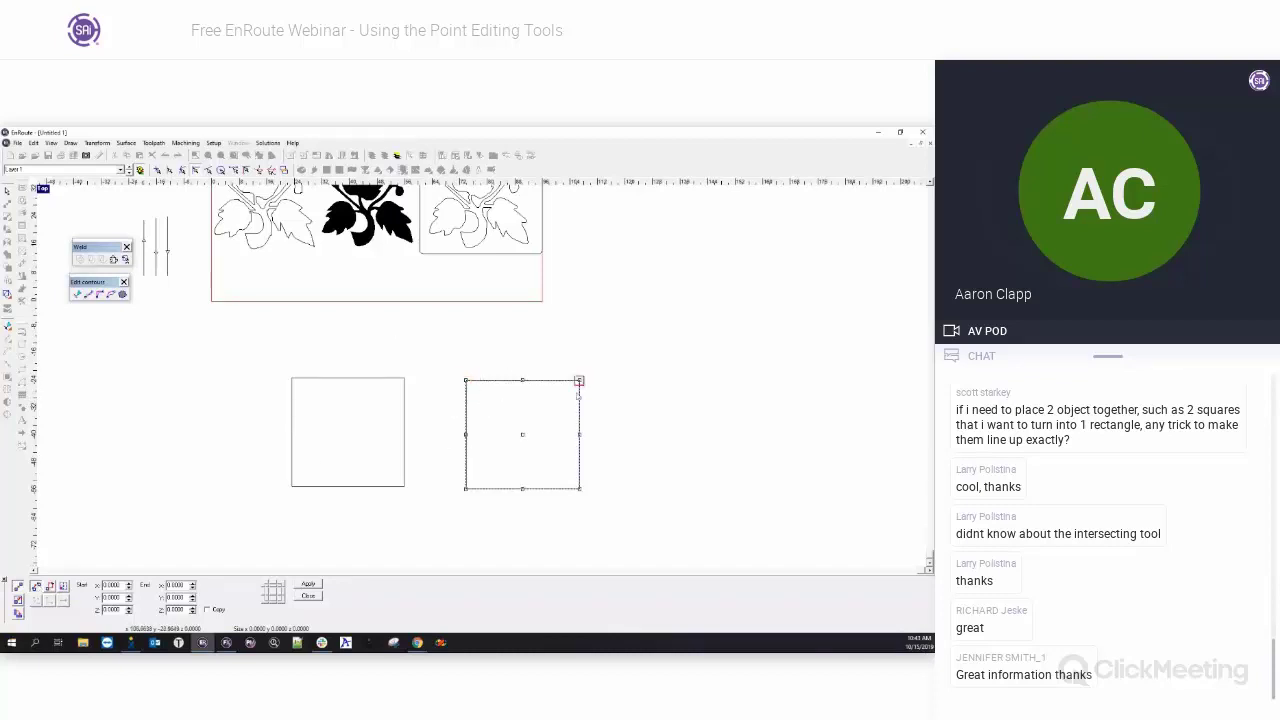
left_click(466, 381)
mouse_move(466, 381)
left_mouse_down()
mouse_move(443, 363)
mouse_move(449, 386)
mouse_move(424, 383)
mouse_move(481, 345)
mouse_move(563, 373)
mouse_move(461, 428)
mouse_move(474, 337)
mouse_move(543, 389)
mouse_move(482, 448)
mouse_move(469, 320)
mouse_move(437, 357)
mouse_move(495, 377)
mouse_move(478, 387)
mouse_move(479, 407)
mouse_move(406, 376)
left_mouse_up()
left_click(551, 474)
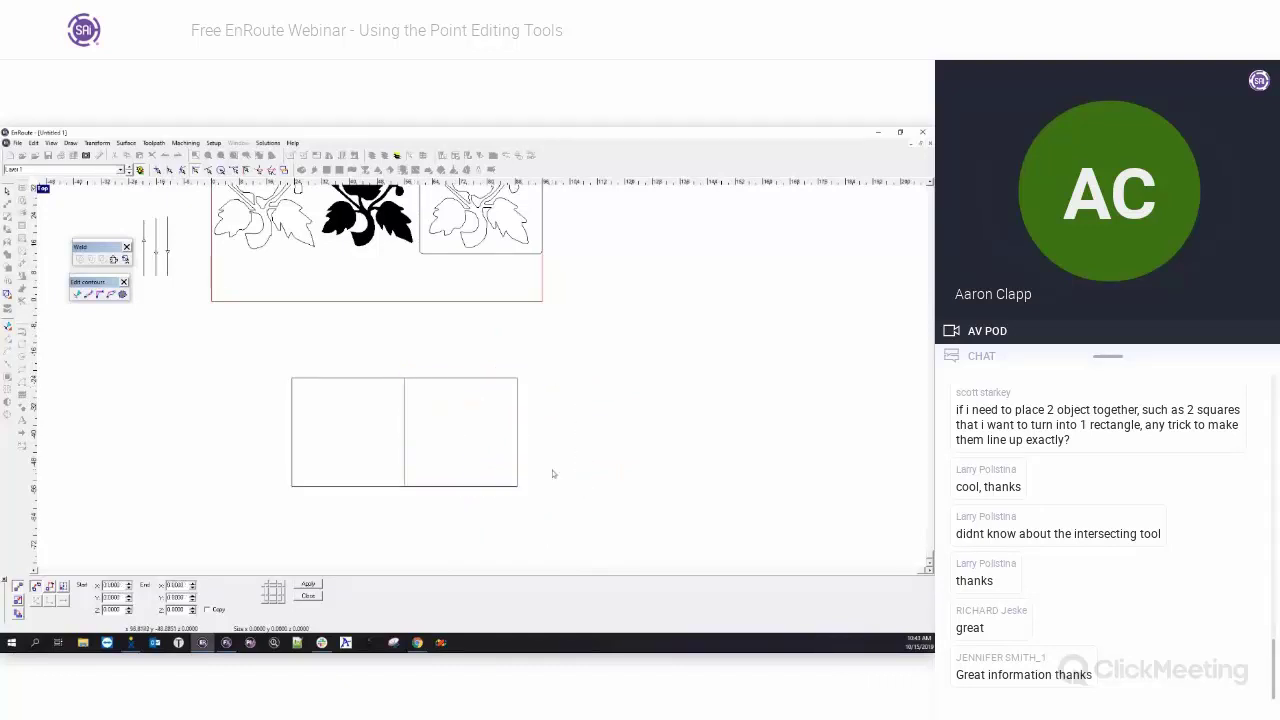
left_click(308, 596)
- Weld the two adjoining squares into a single rectangle
left_click_drag(242, 387, 552, 550)
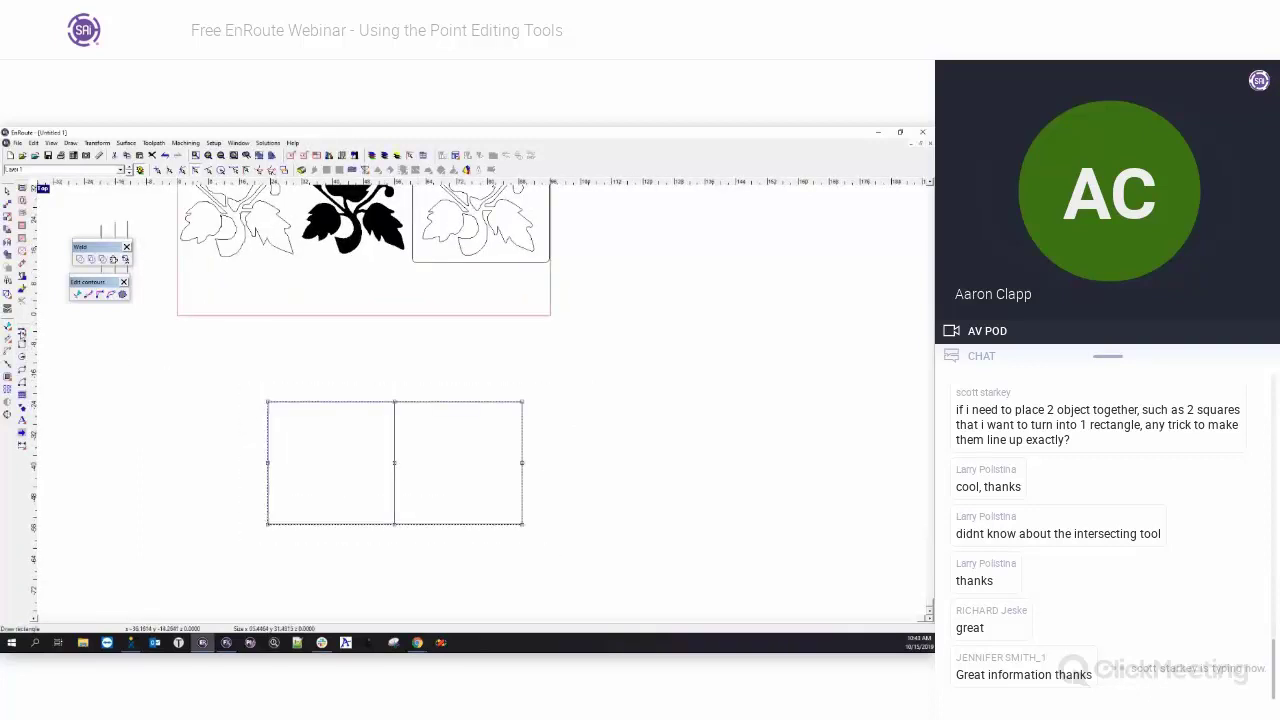
left_click(9, 294)
left_click(578, 492)
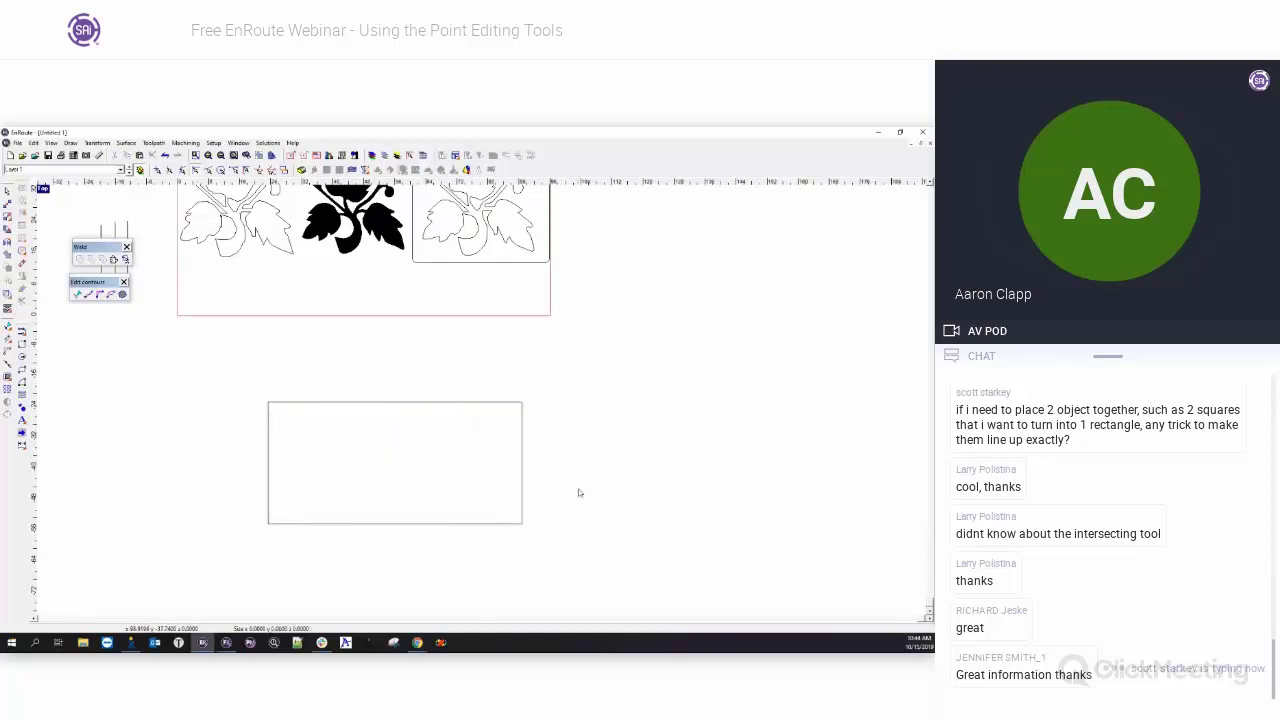
- Undo the weld and pull the right square away from the left one, slightly lower and further right
key("ctrl+z")
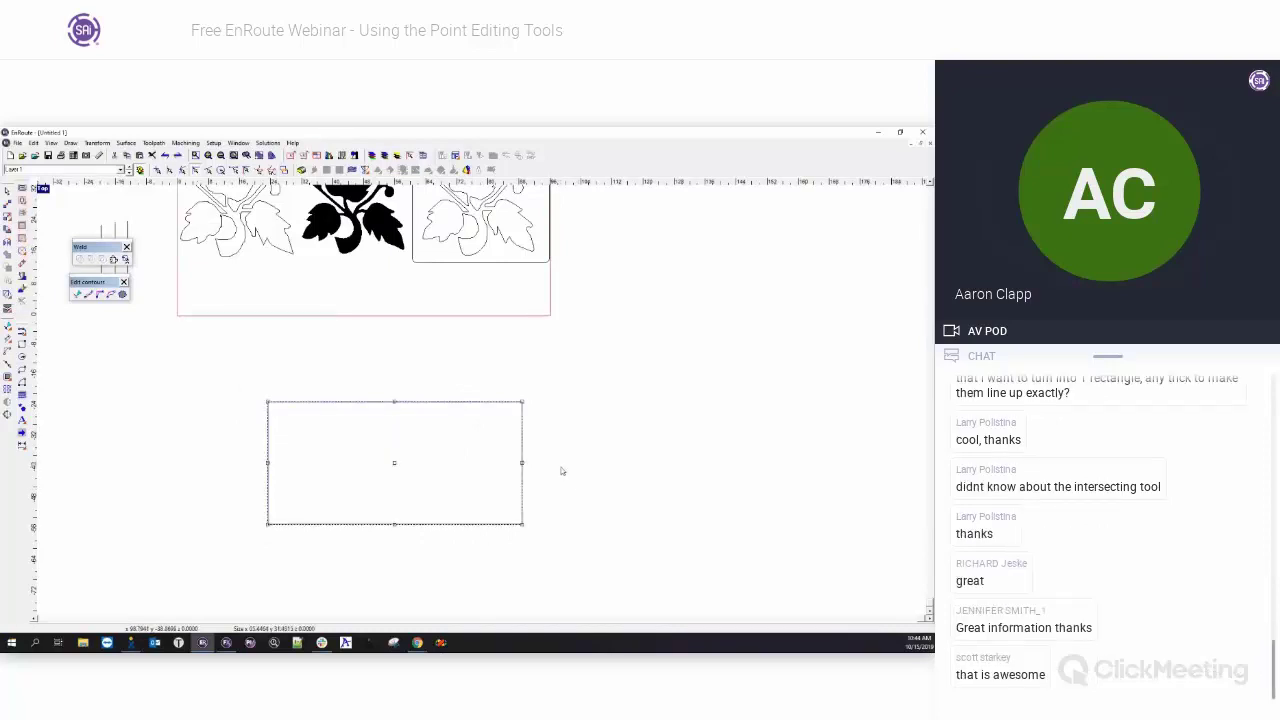
key("ctrl+z")
key("ctrl+z")
left_click(462, 445)
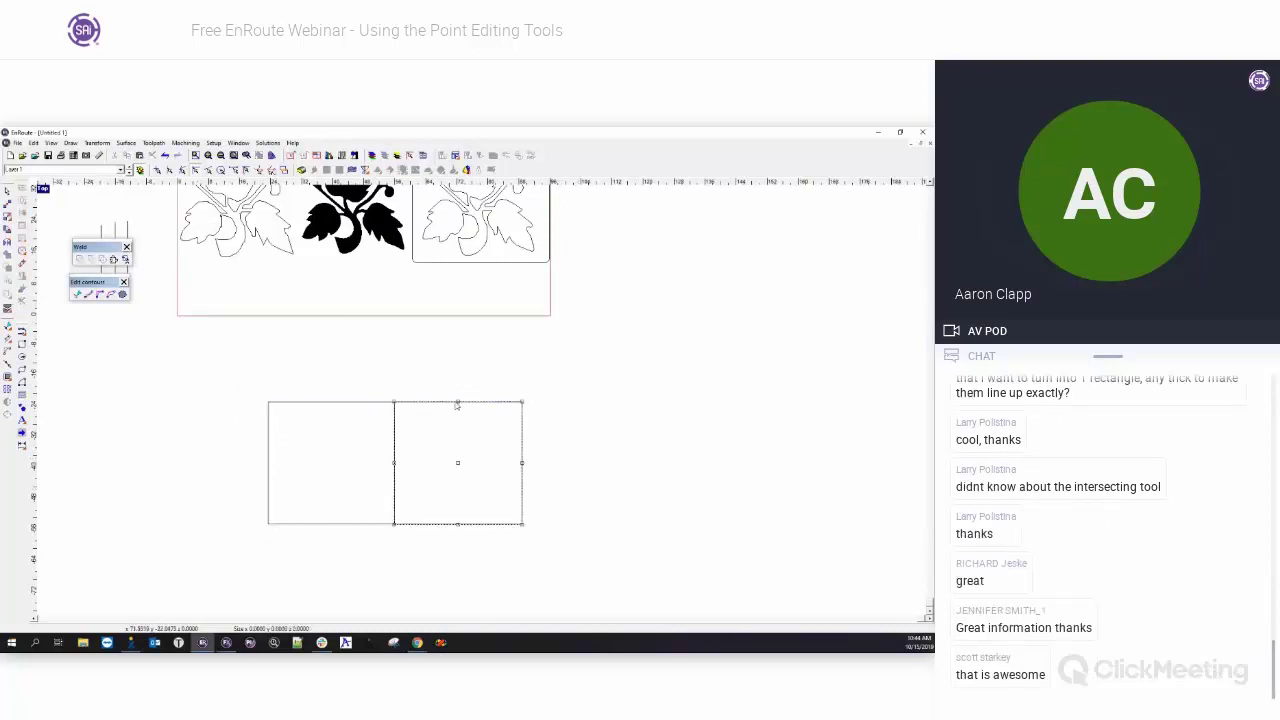
left_click_drag(457, 466, 491, 486)
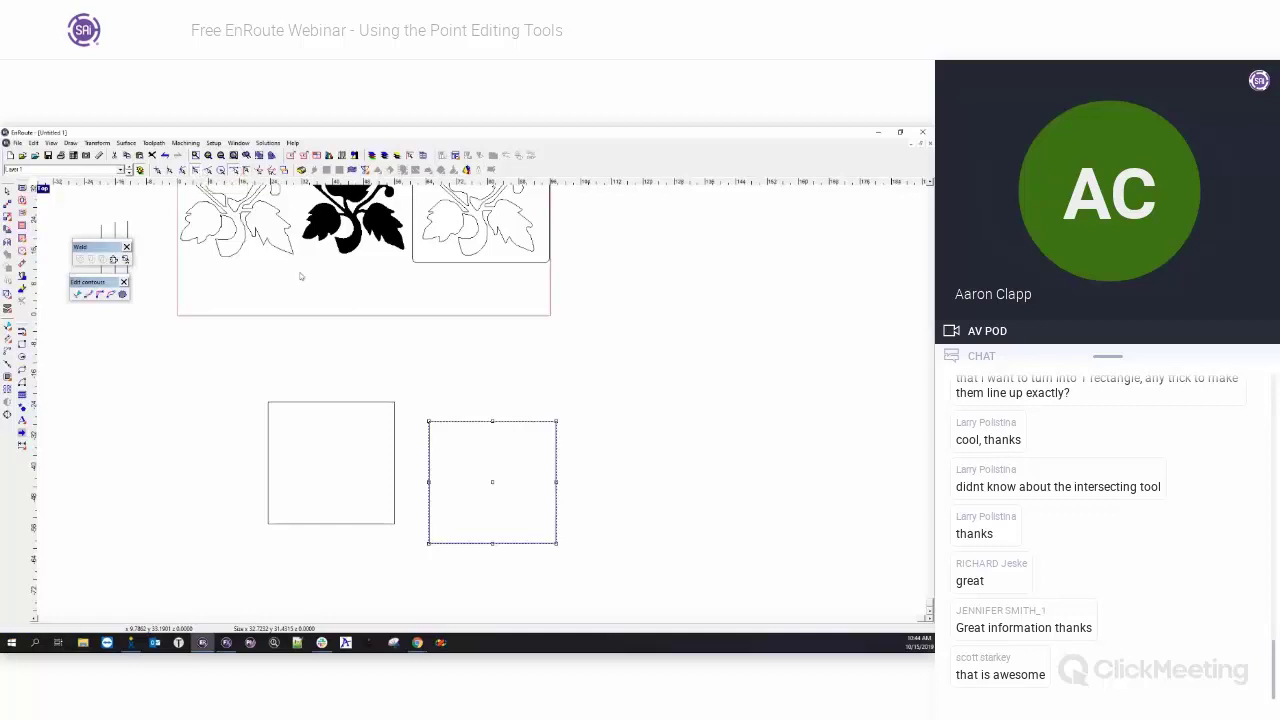
left_click(444, 372)
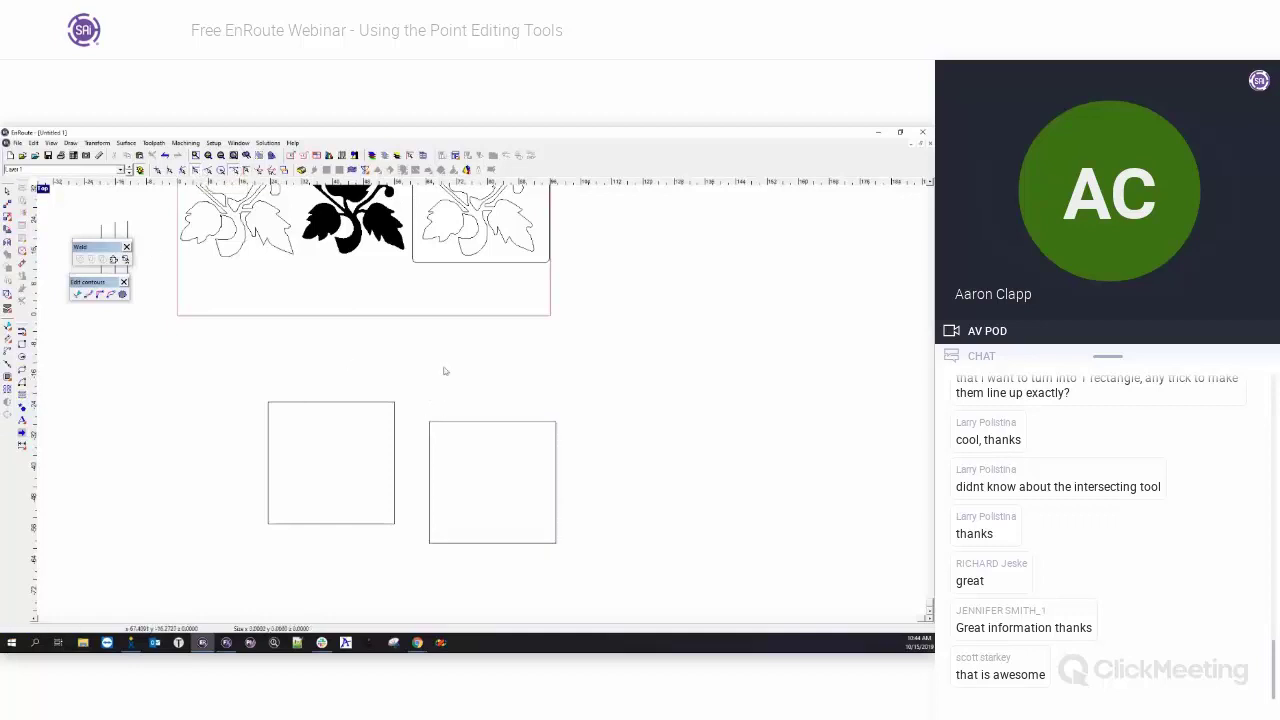
- Move the right square by its upper-left corner so that it snaps to the midpoint of the left square's right edge
left_click(8, 206)
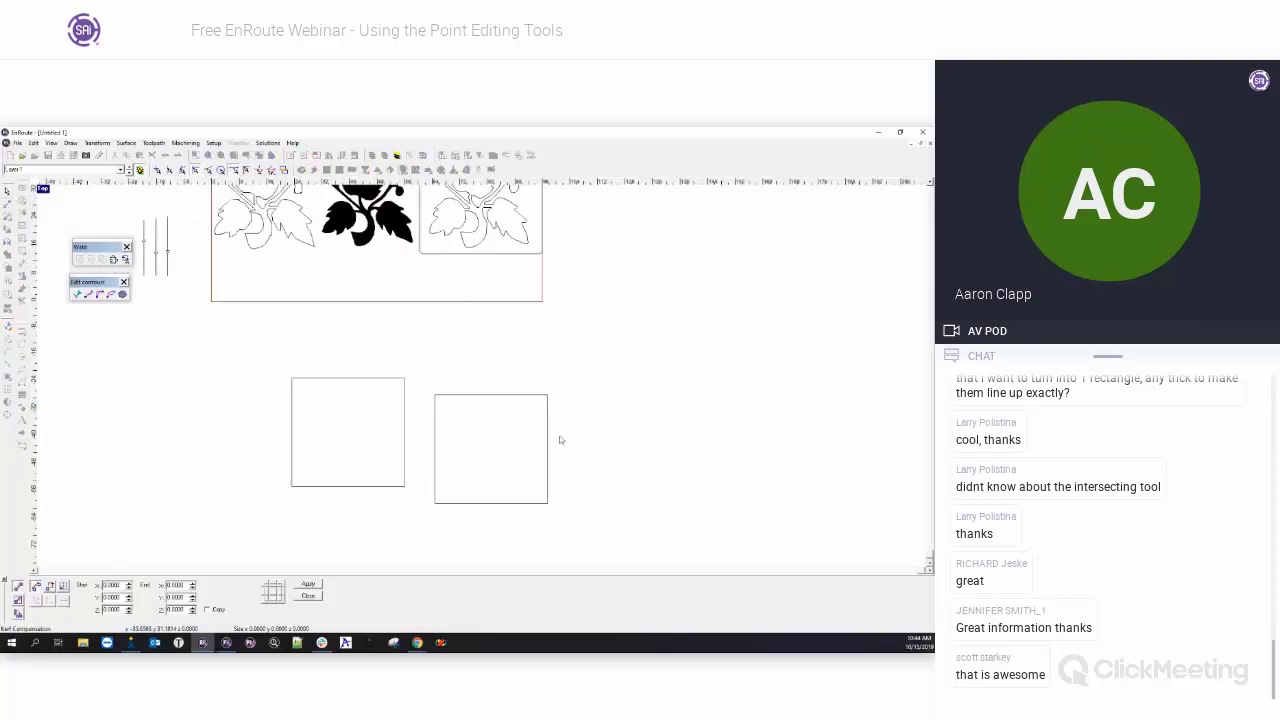
left_click(435, 396)
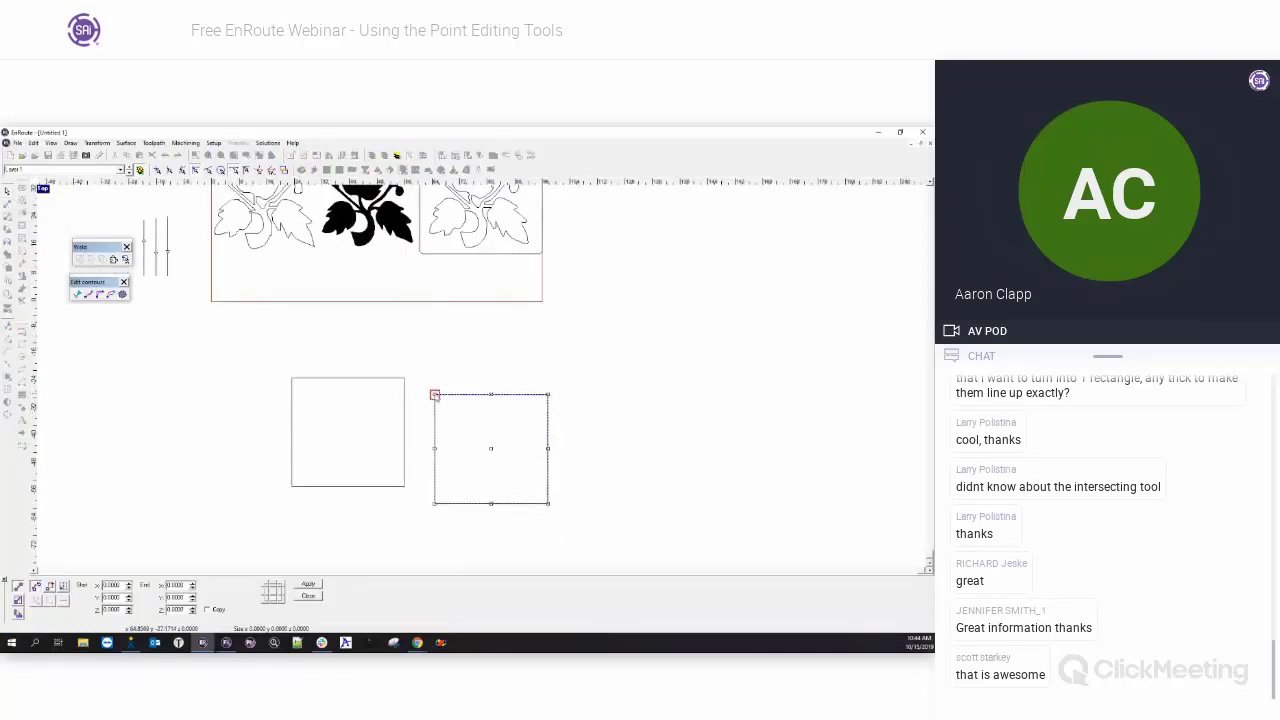
left_click(434, 395)
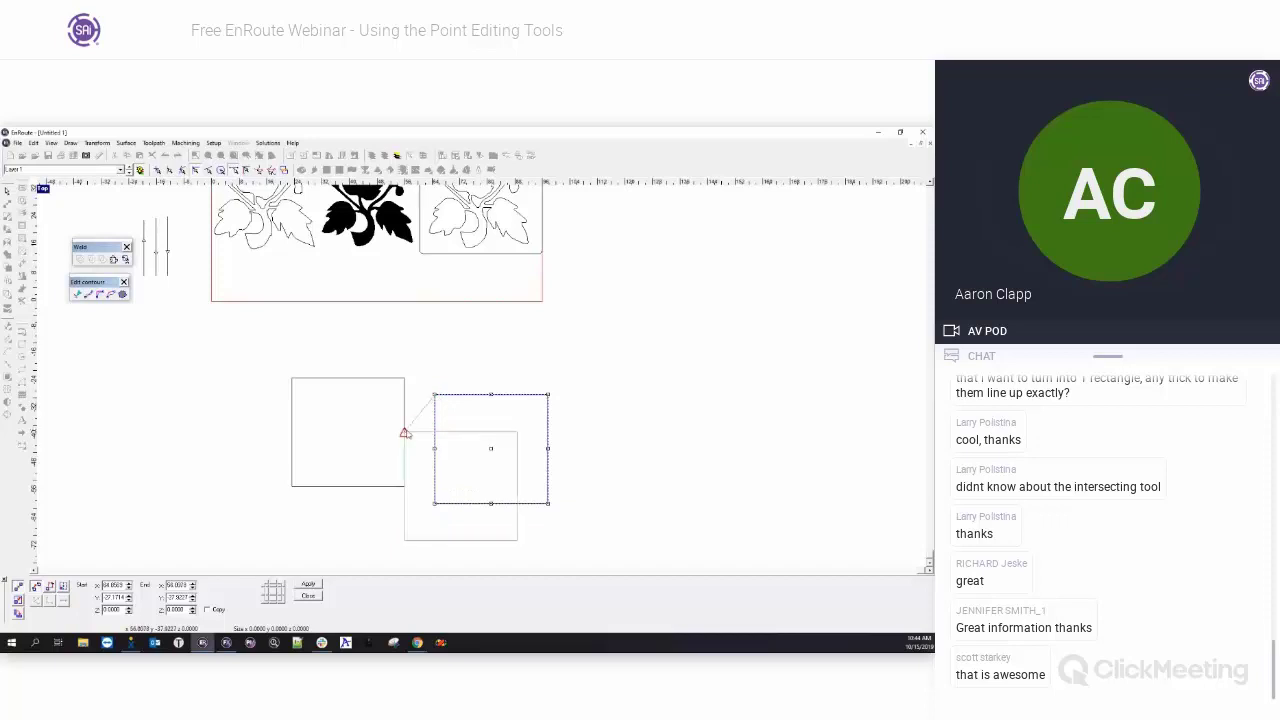
left_click(405, 433)
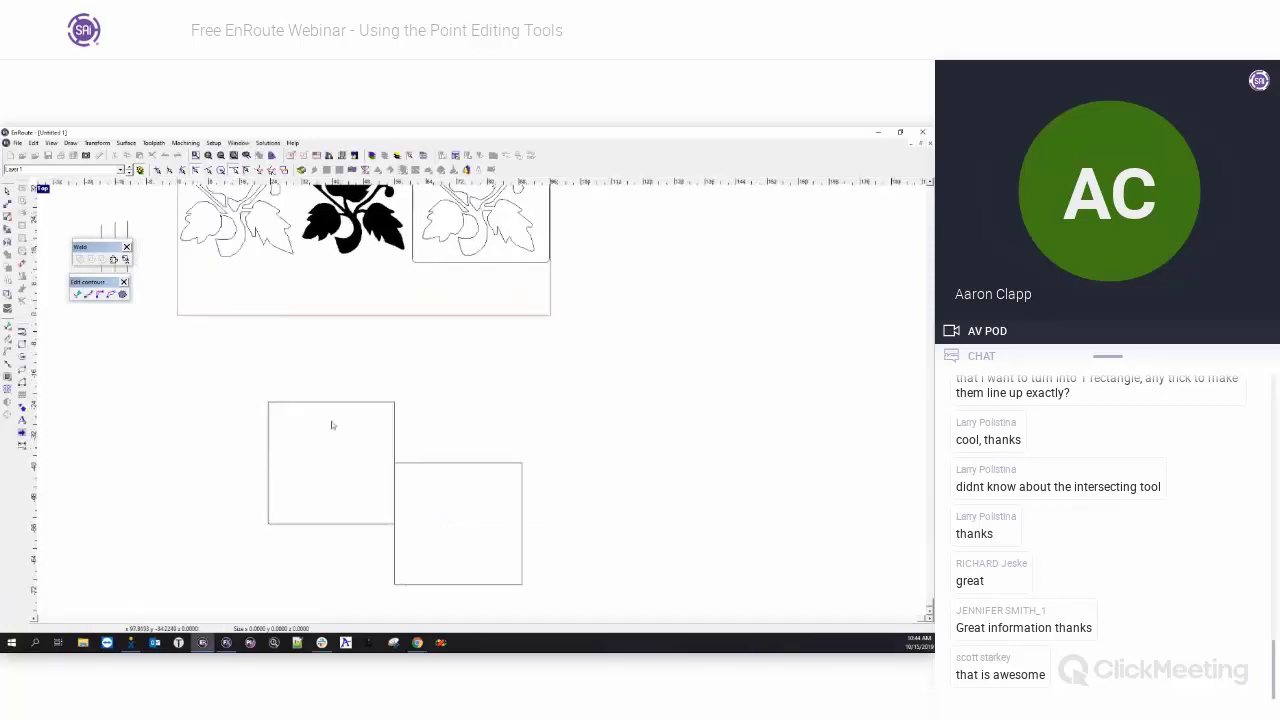
- Weld the two offset squares into one stepped contour
left_click_drag(240, 375, 557, 604)
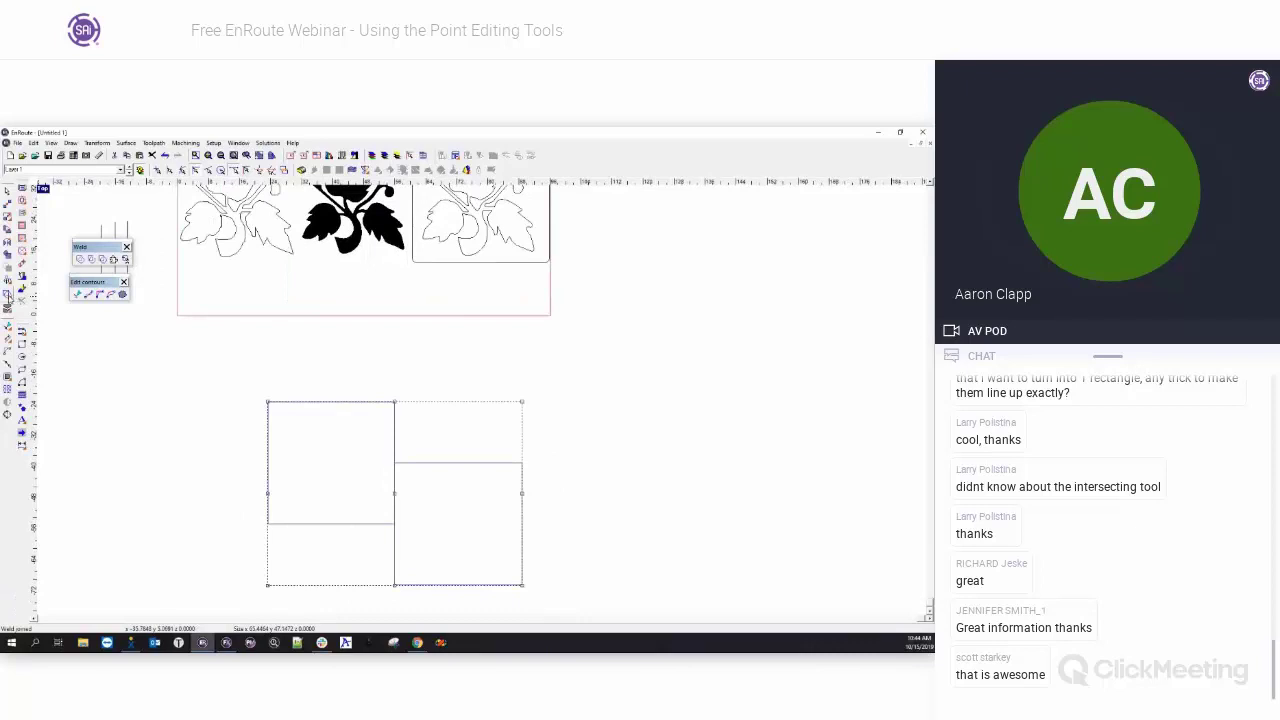
left_click(102, 259)
left_click(577, 477)
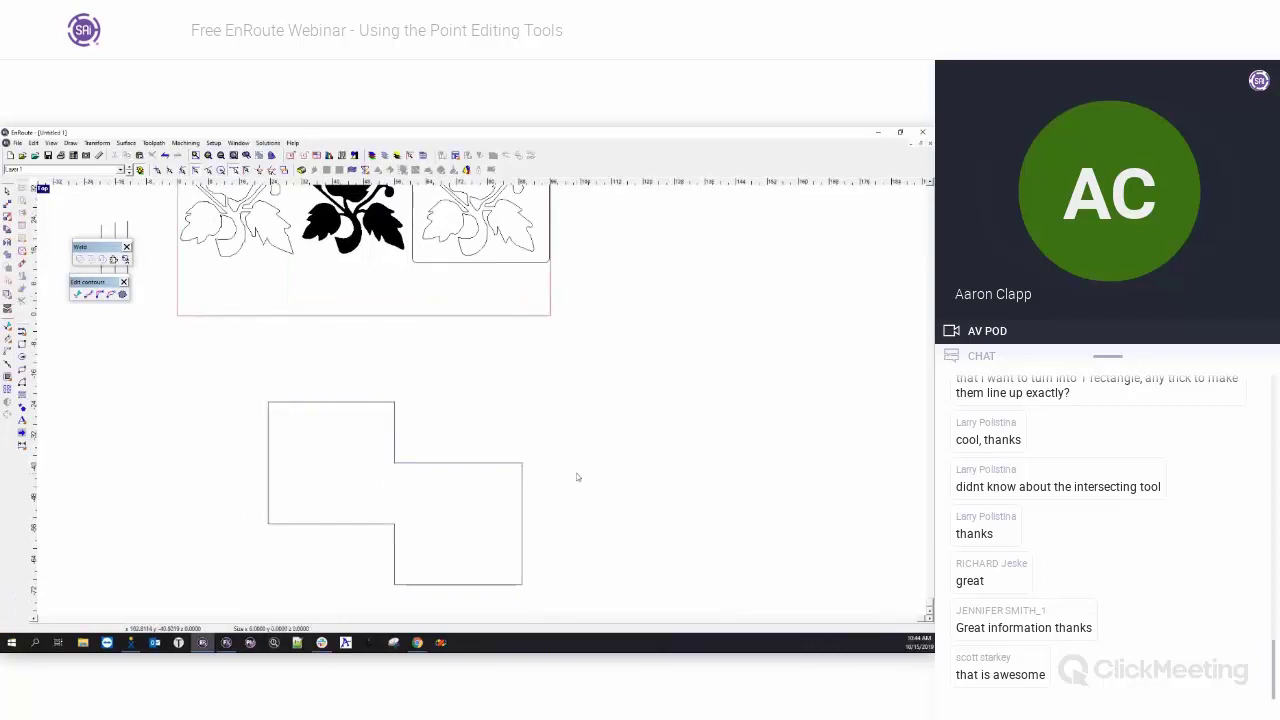